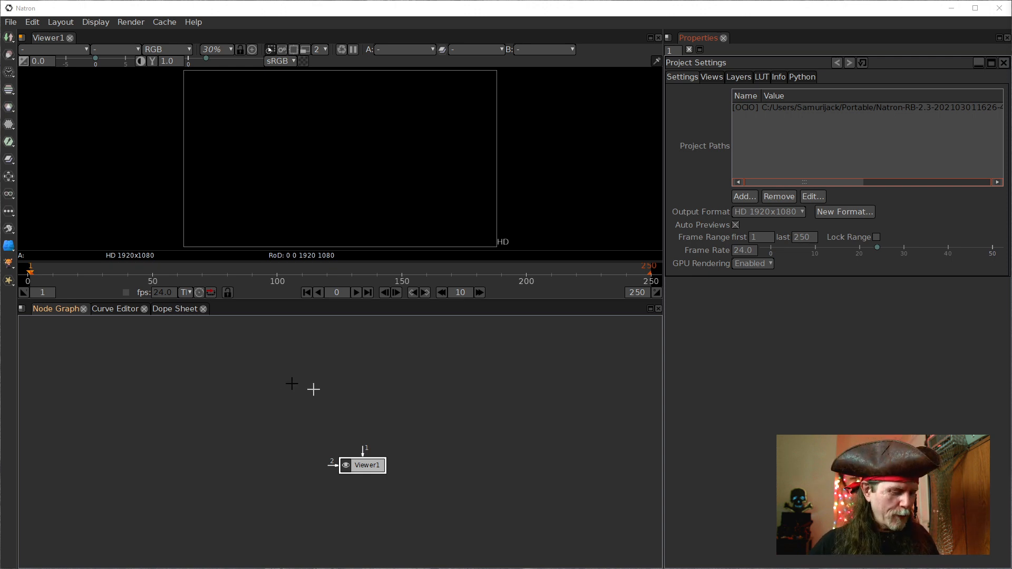
pyautogui.click(287, 377)
pyautogui.press('Tab')
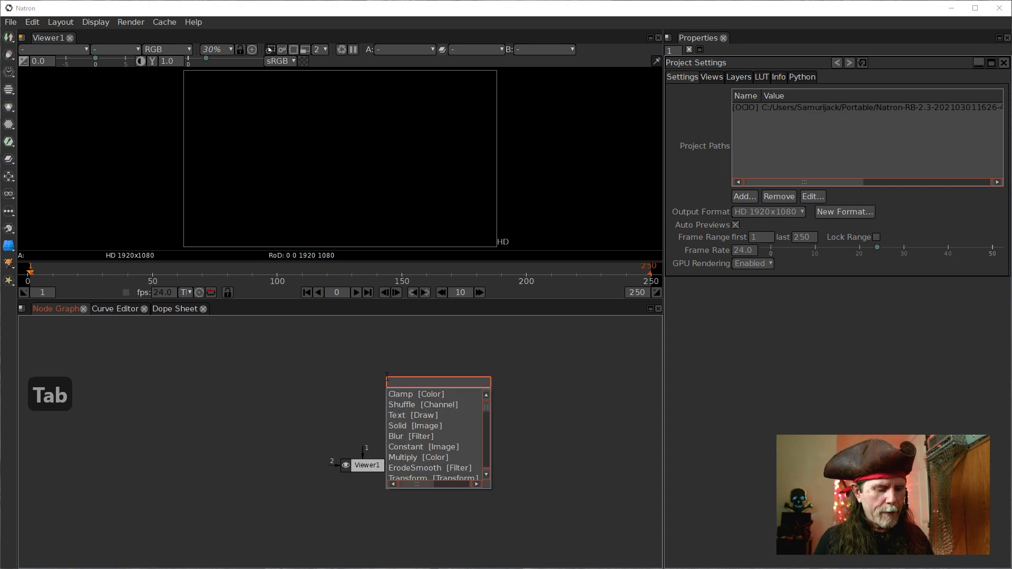
pyautogui.write('rect')
pyautogui.click(417, 394)
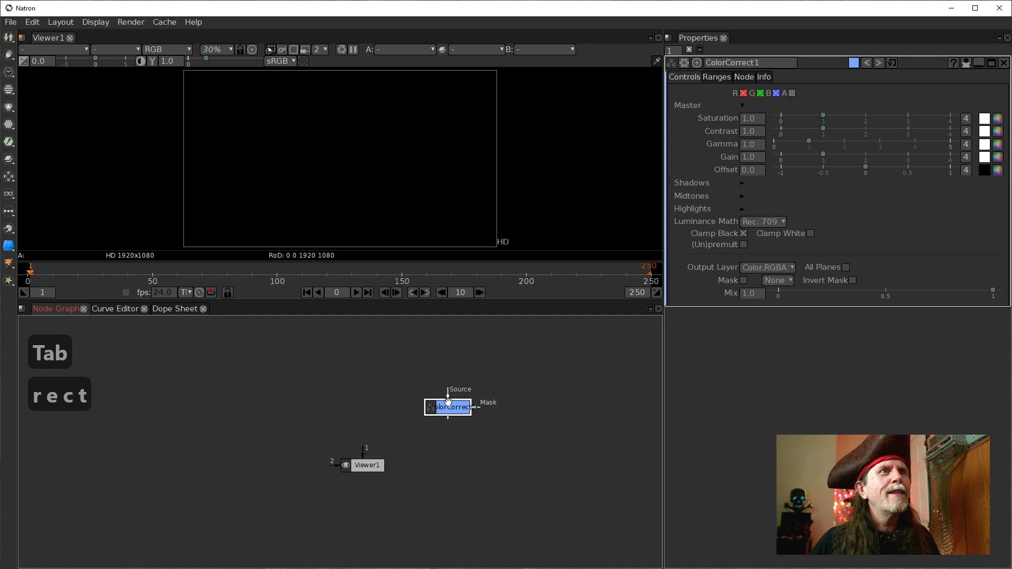
pyautogui.press('Delete')
# Add a Rectangle node, place it above the Viewer node and connect it to the viewer's input 1
pyautogui.press('Tab')
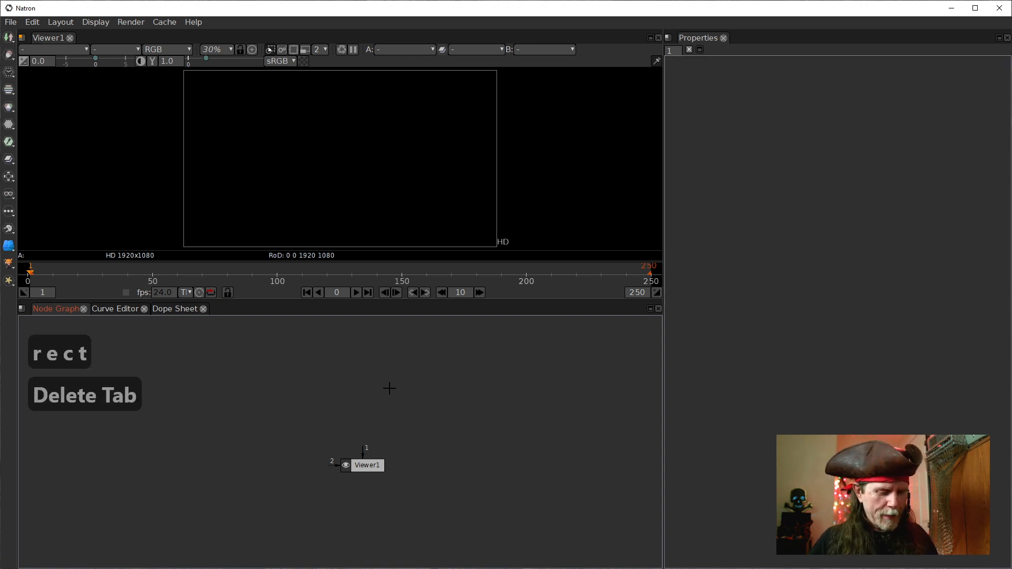
pyautogui.write('r')
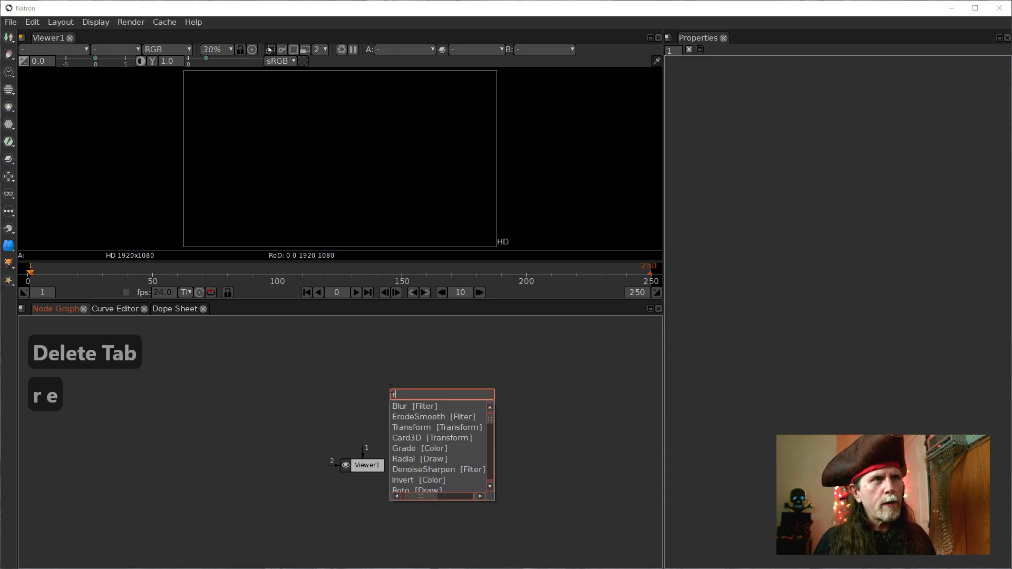
pyautogui.write('ec')
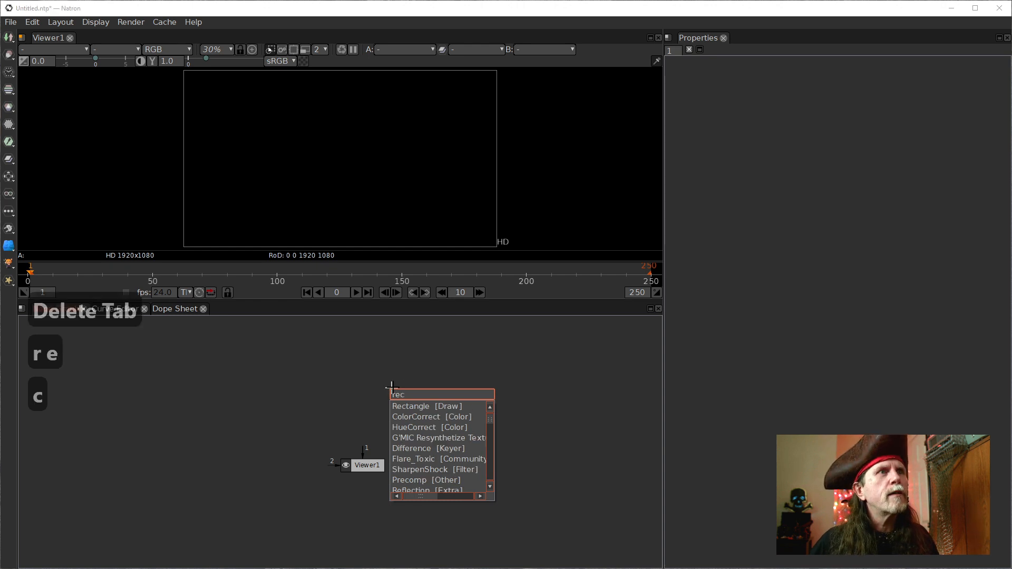
pyautogui.click(417, 409)
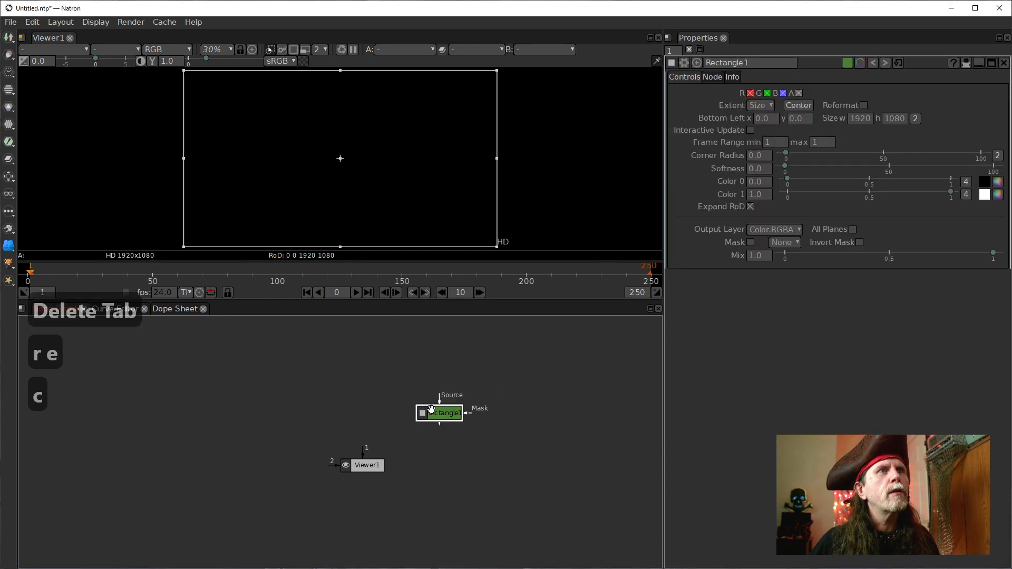
pyautogui.moveTo(430, 409); pyautogui.dragTo(339, 384)
pyautogui.press('1')
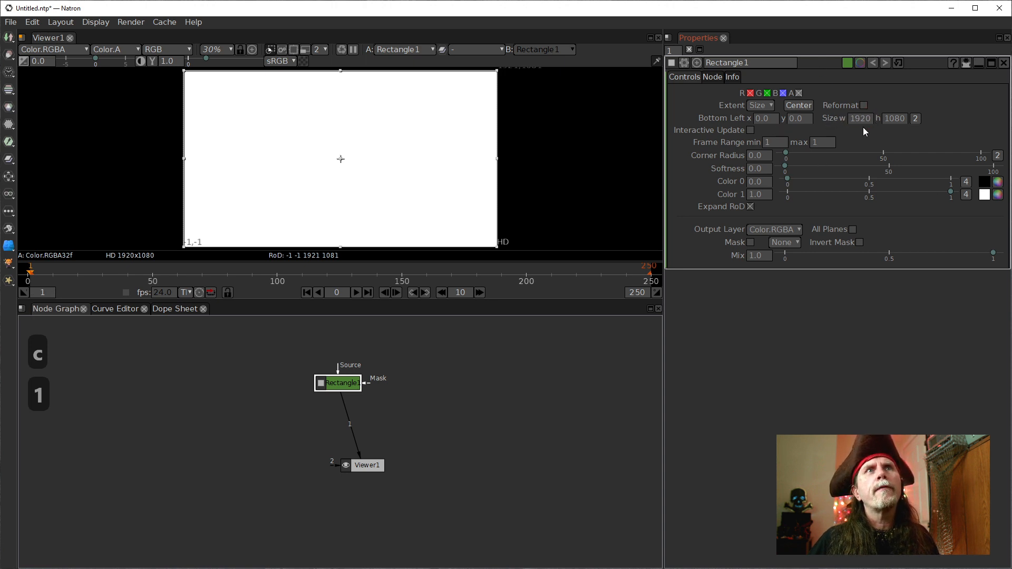
# Collapse the Rectangle's width and height into a single size value and set it to 1920/5
pyautogui.click(915, 120)
pyautogui.doubleClick(849, 119)
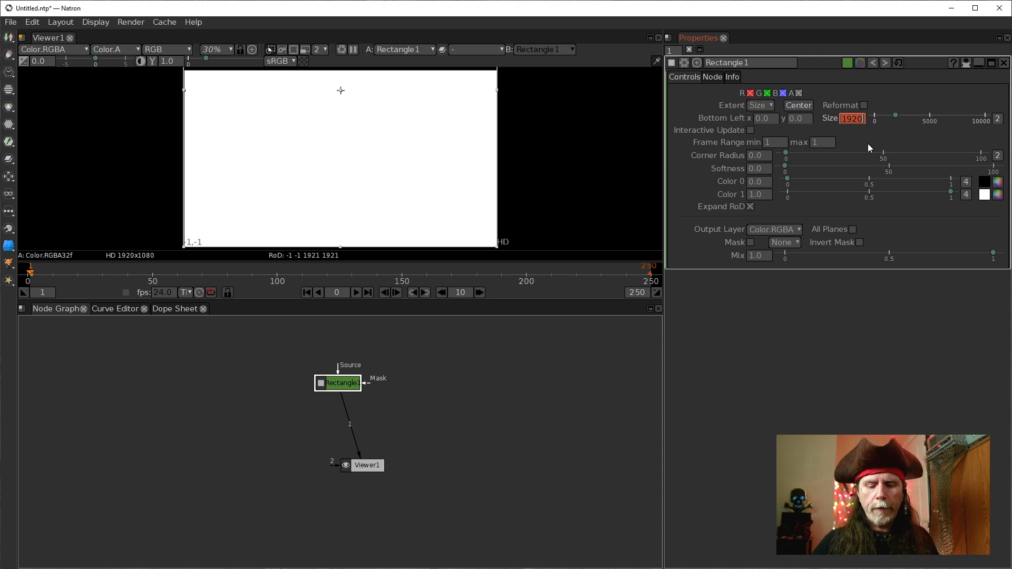
pyautogui.press('Right')
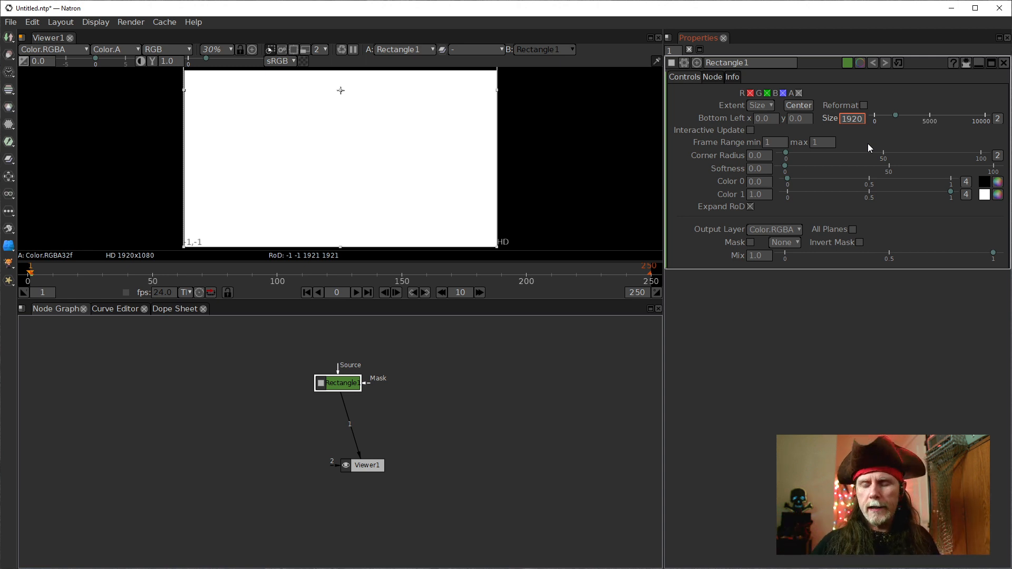
pyautogui.press('Right')
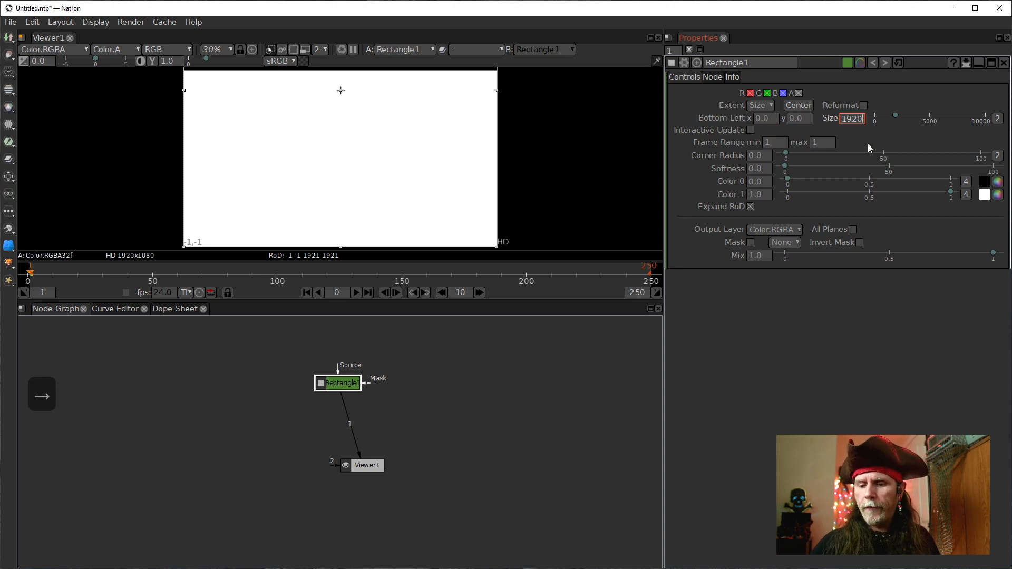
pyautogui.write('/5')
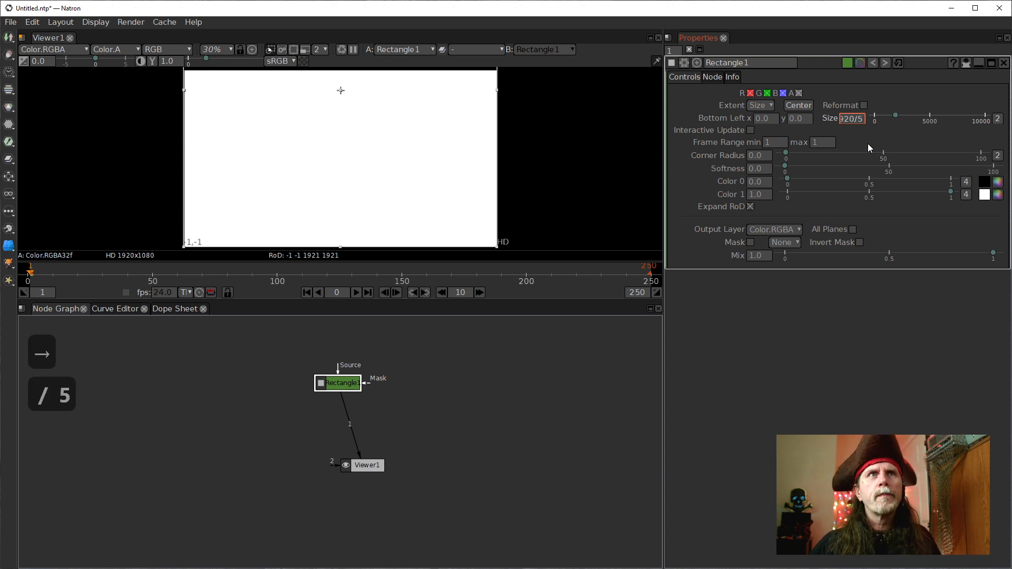
pyautogui.press('Return')
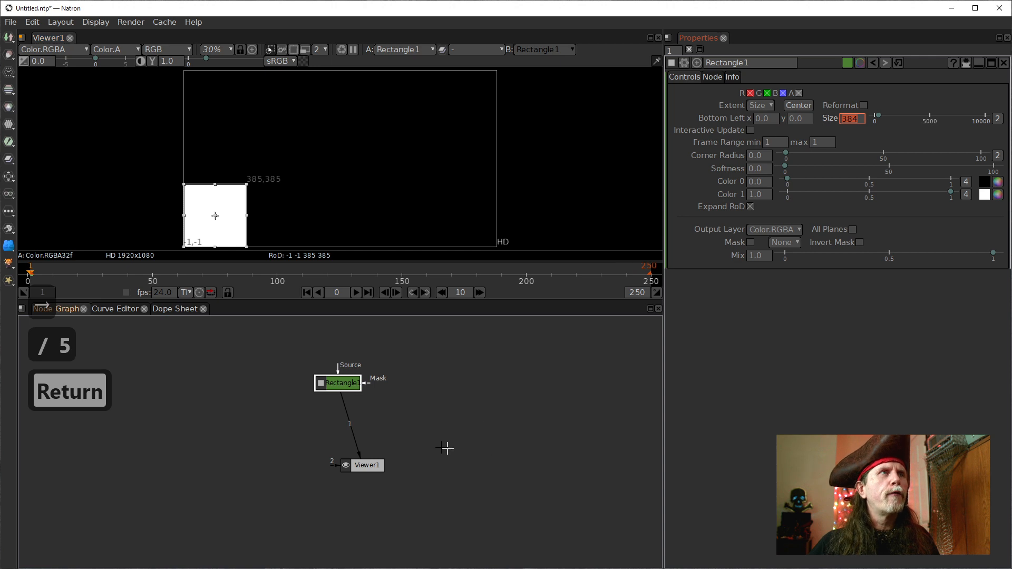
# Center the rectangle in the frame and line up the Rectangle and Viewer nodes vertically with more space between them
pyautogui.moveTo(361, 390); pyautogui.dragTo(375, 391)
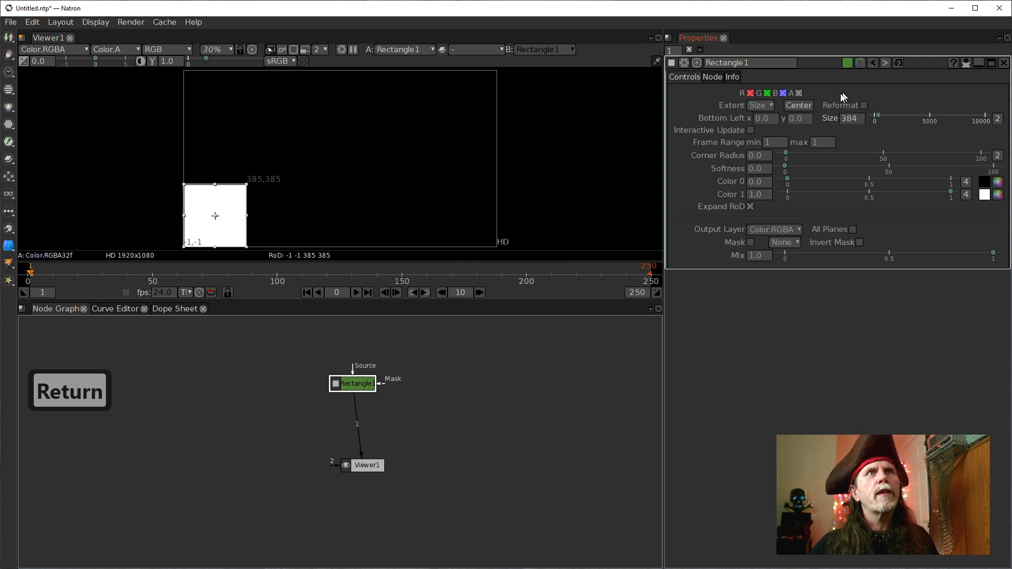
pyautogui.click(808, 107)
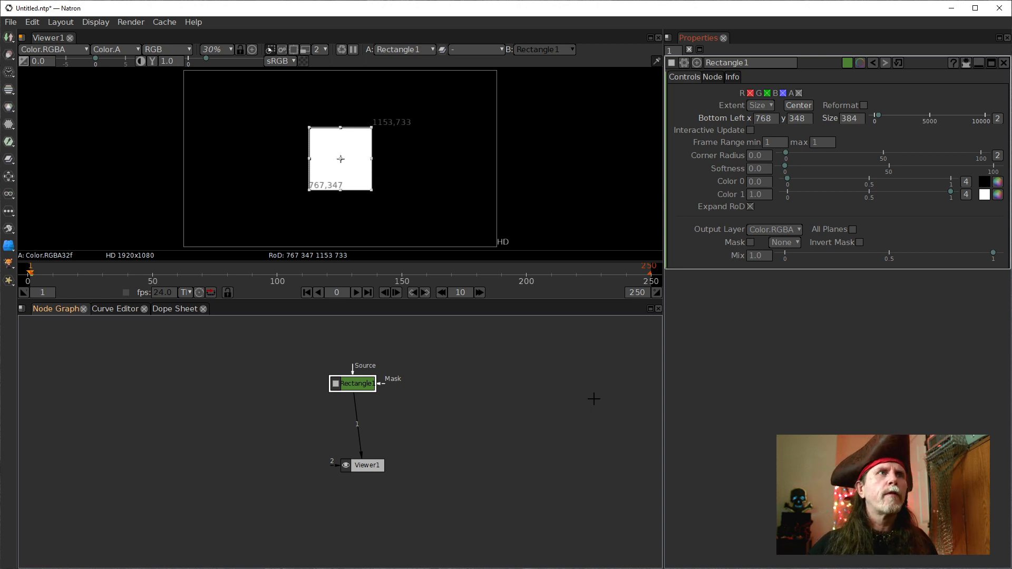
pyautogui.moveTo(351, 464); pyautogui.dragTo(361, 489)
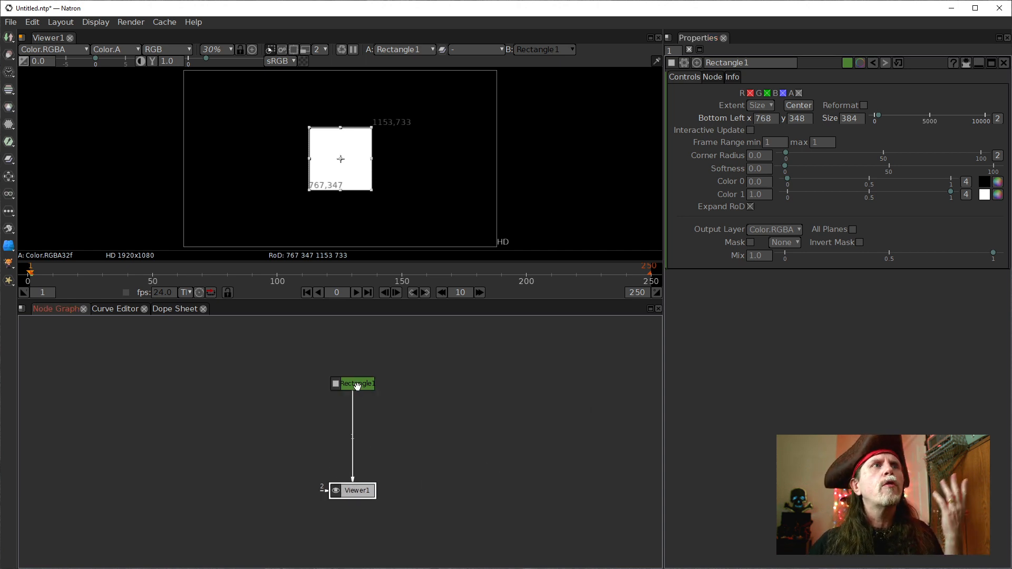
pyautogui.moveTo(357, 384); pyautogui.dragTo(358, 364)
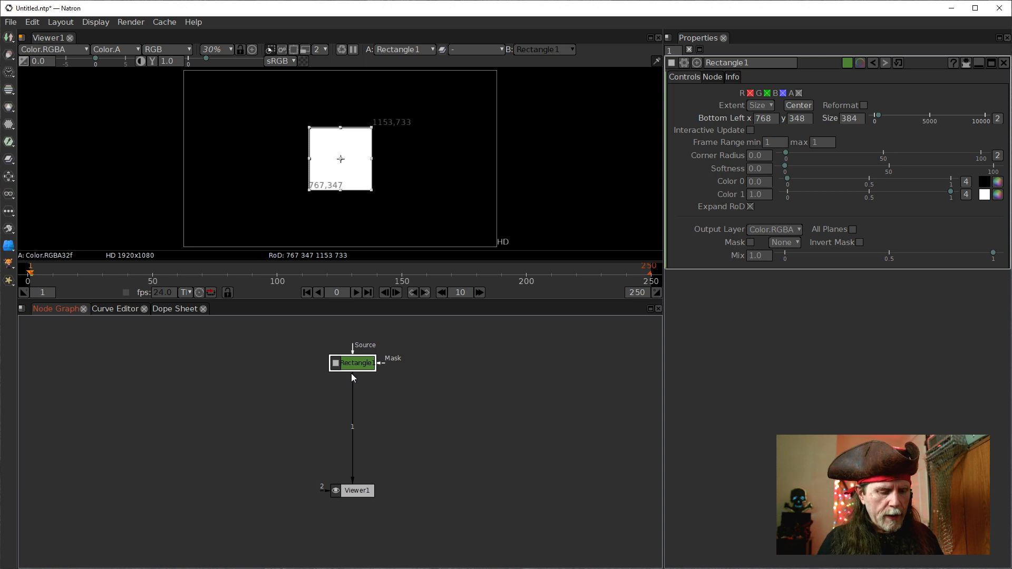
# Insert a Transform node after the Rectangle and set a keyframe on its Translate y at frame 1
pyautogui.press('t')
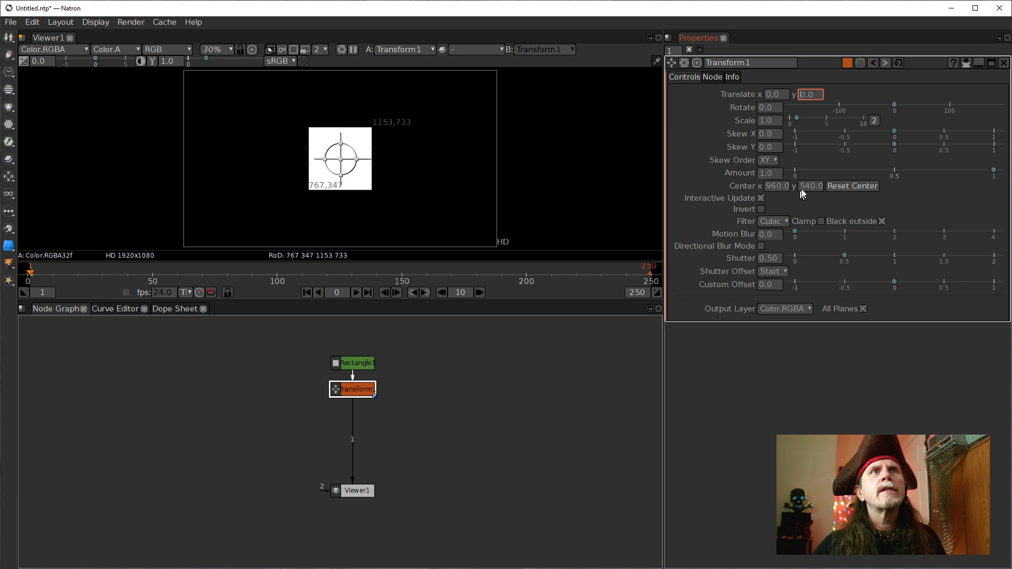
pyautogui.rightClick(802, 98)
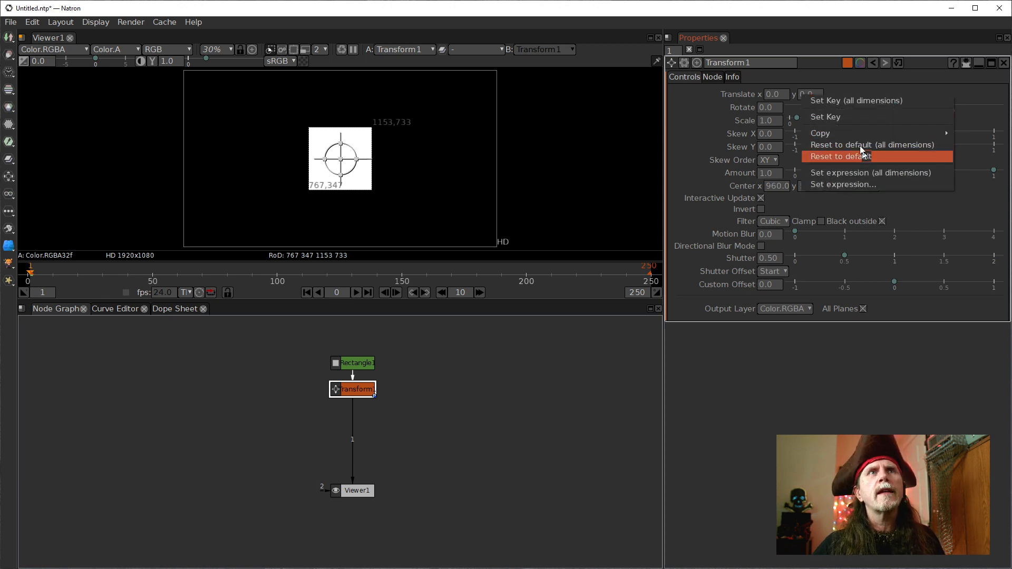
pyautogui.click(838, 117)
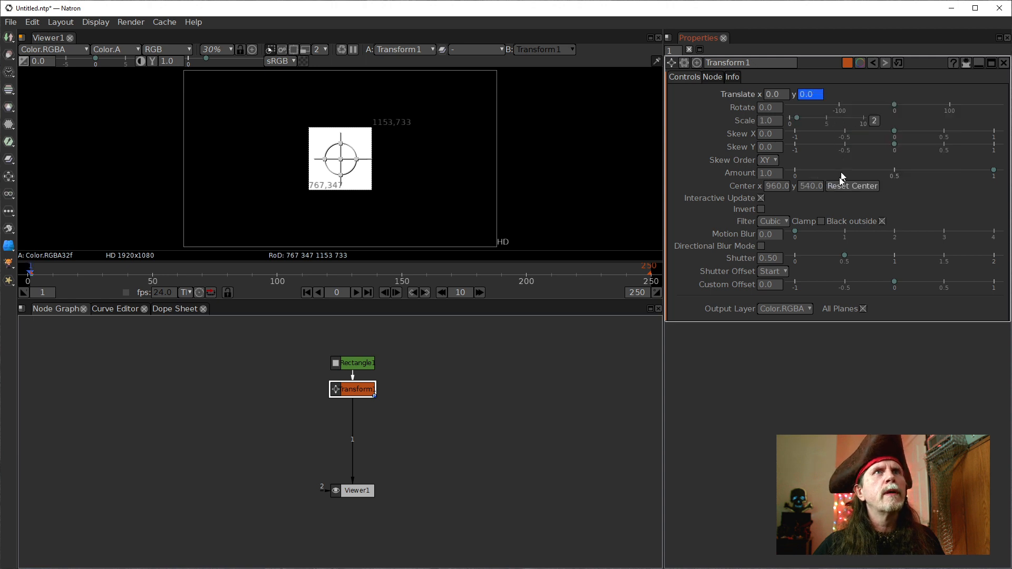
# Set the viewer's frame increment to 24
pyautogui.click(460, 292)
pyautogui.write('24')
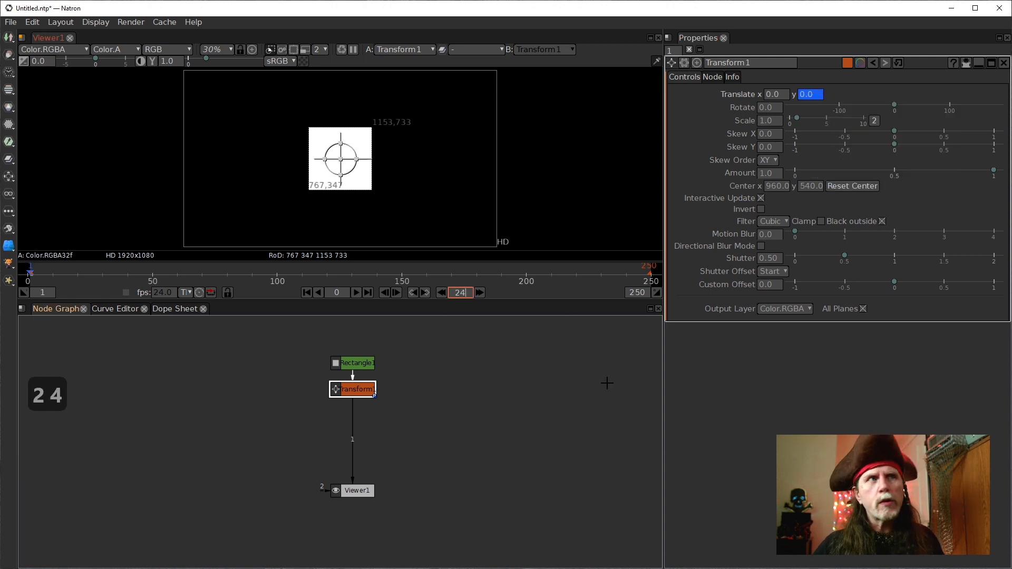
pyautogui.press('Return')
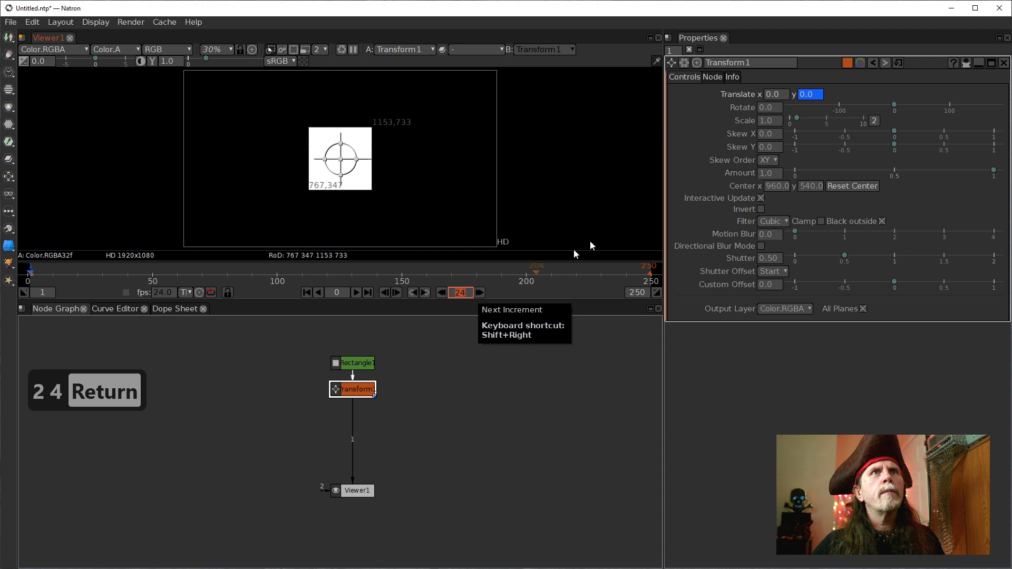
# Check the Rectangle node's bottom-left position, then set the Transform's Translate y to 540-348 at frame 1
pyautogui.click(802, 96)
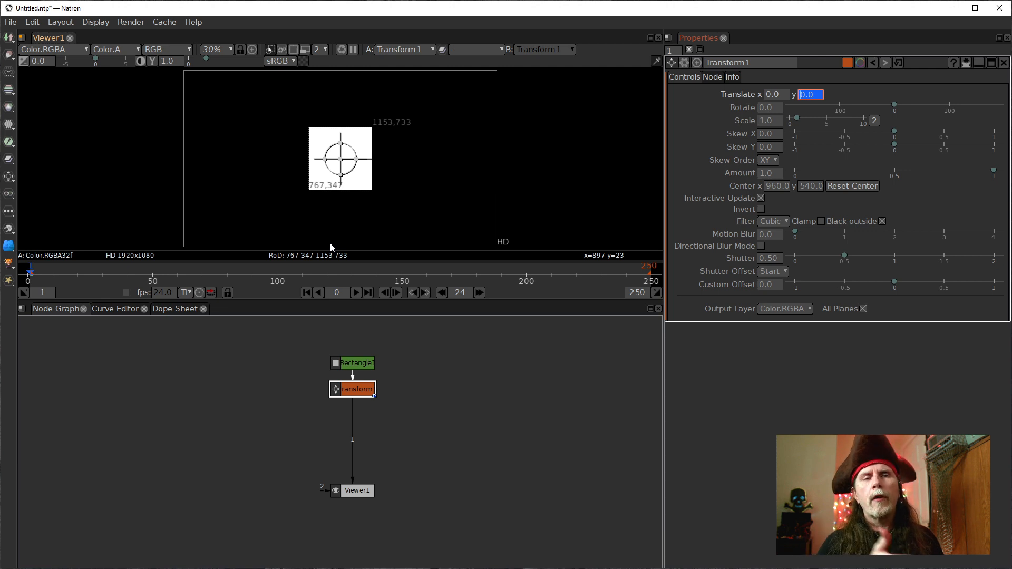
pyautogui.click(354, 364)
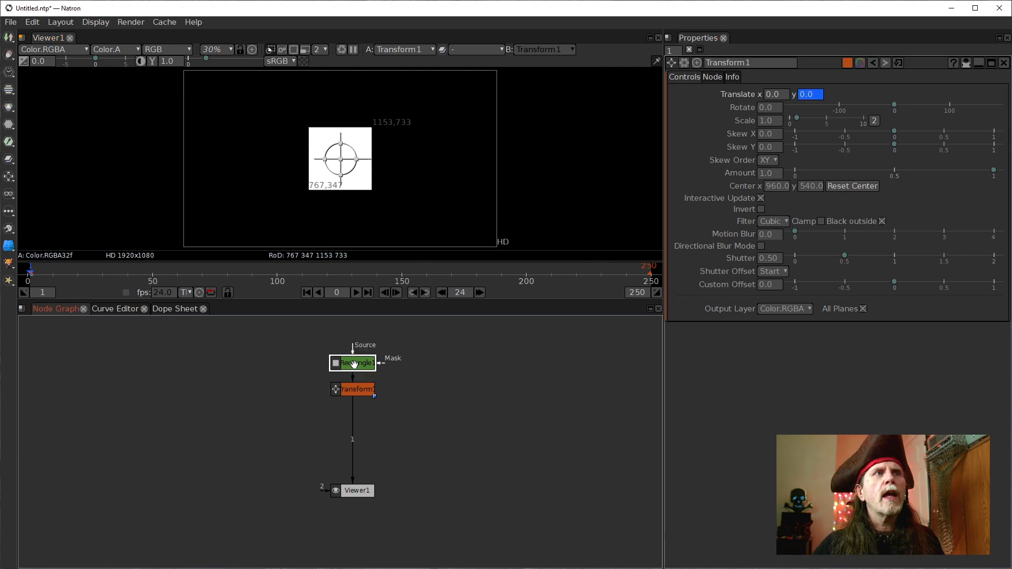
pyautogui.doubleClick(355, 363)
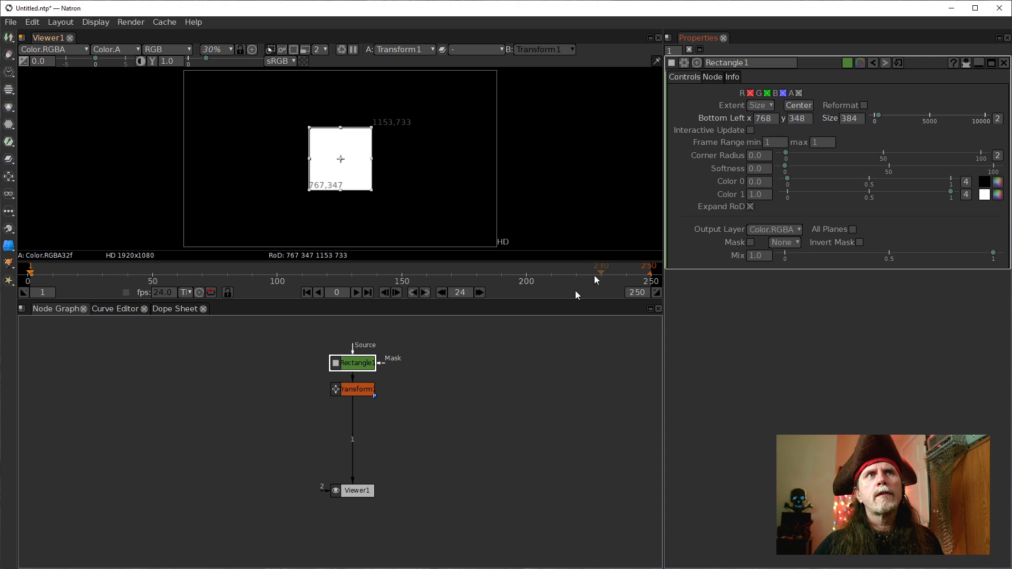
pyautogui.doubleClick(352, 390)
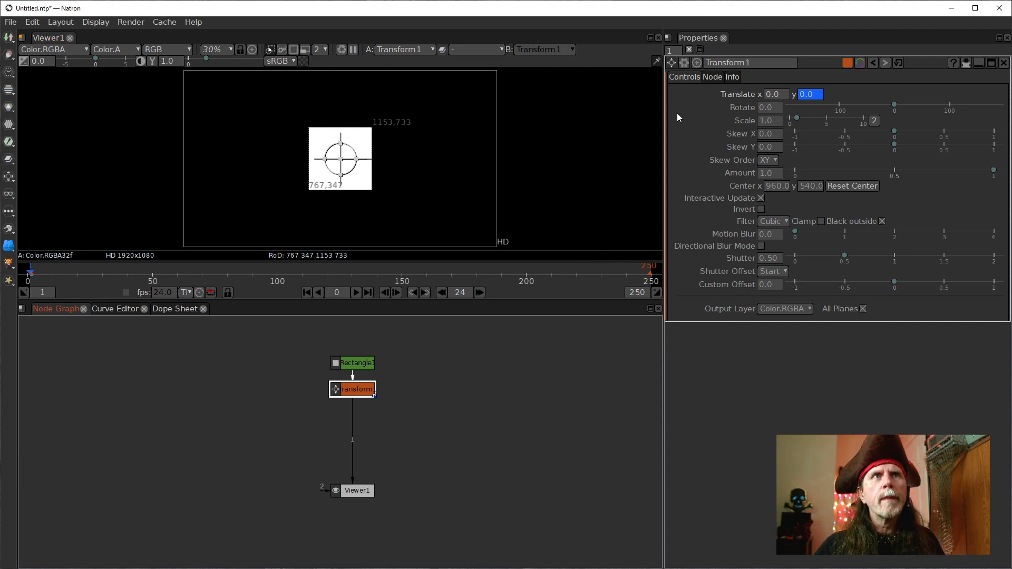
pyautogui.doubleClick(819, 95)
pyautogui.moveTo(815, 95); pyautogui.dragTo(743, 87)
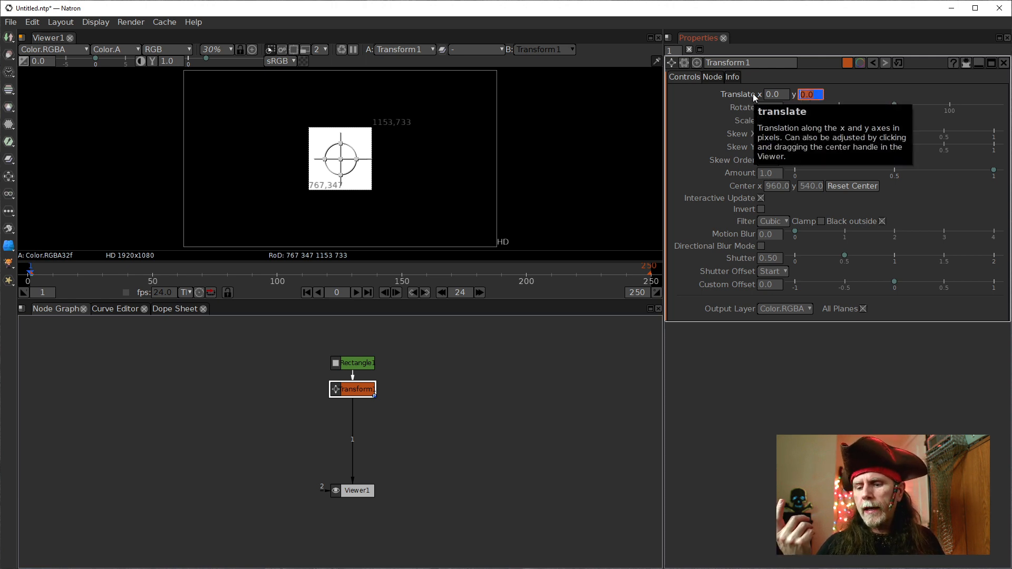
pyautogui.write('540')
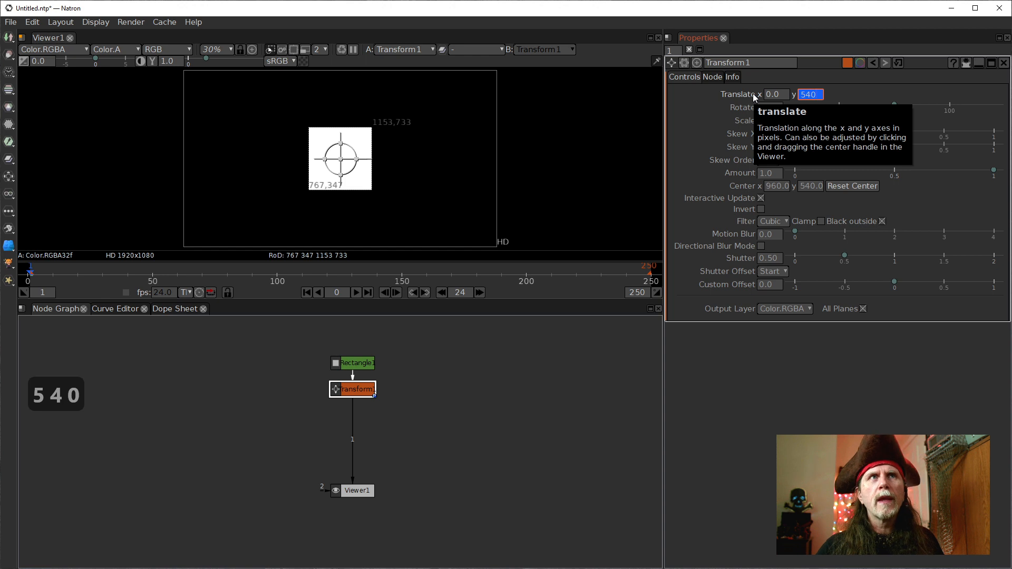
pyautogui.write('-')
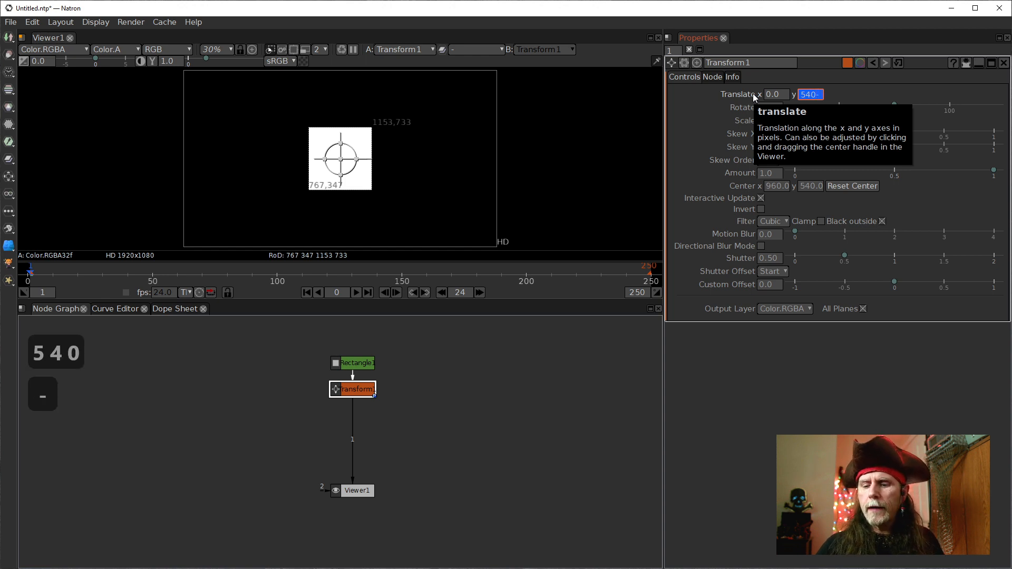
pyautogui.write('348')
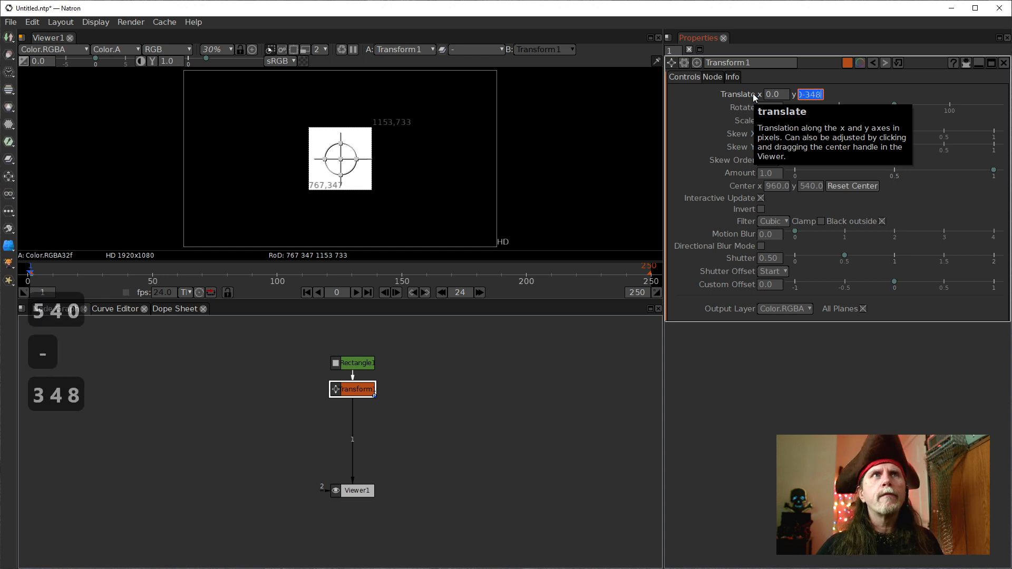
pyautogui.press('Return')
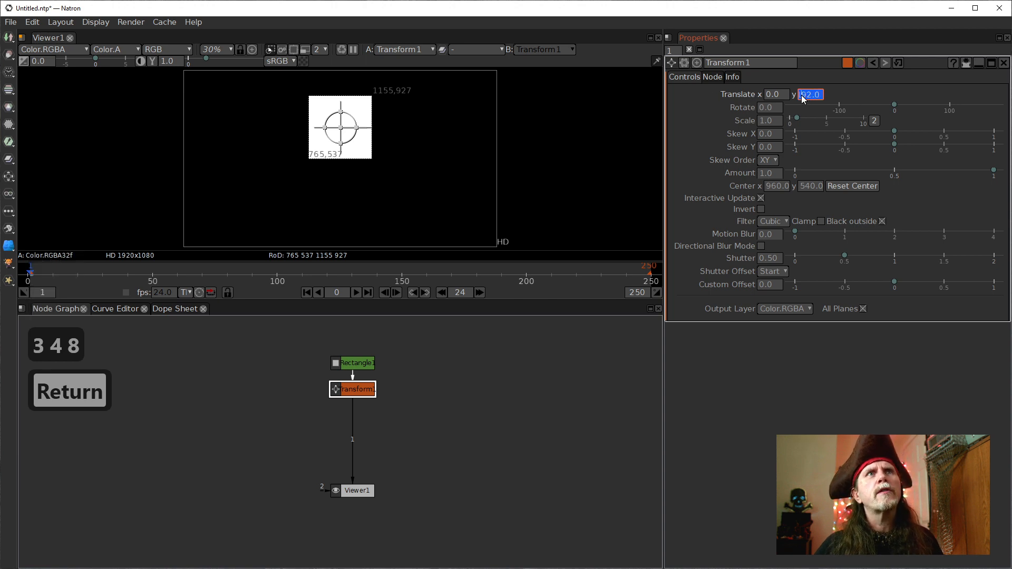
# Set the Transform's Translate y to 540-348+192 at frame 1
pyautogui.press('Left')
pyautogui.press('Left')
pyautogui.press('Left')
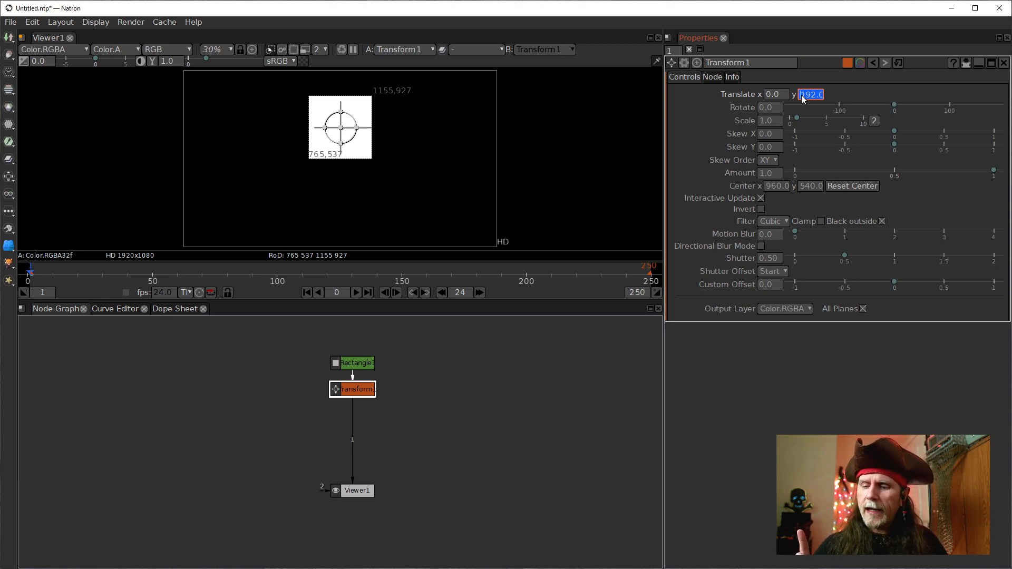
pyautogui.write('540')
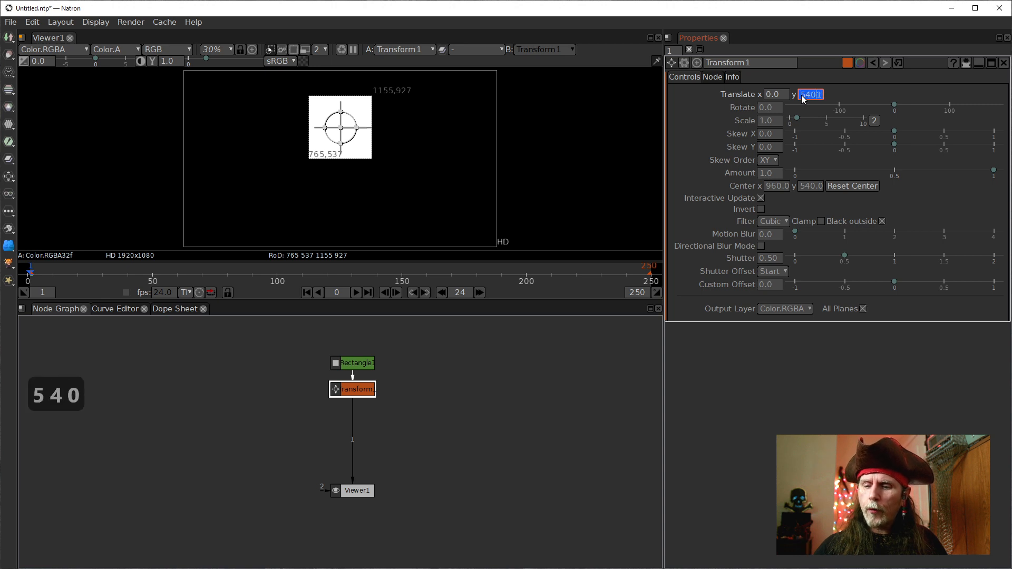
pyautogui.write('-')
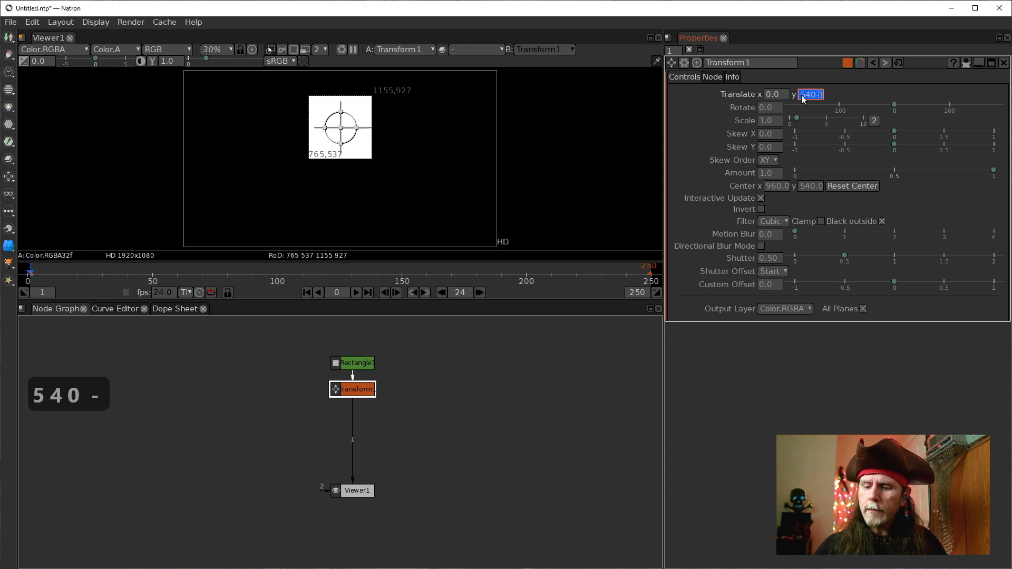
pyautogui.write('34')
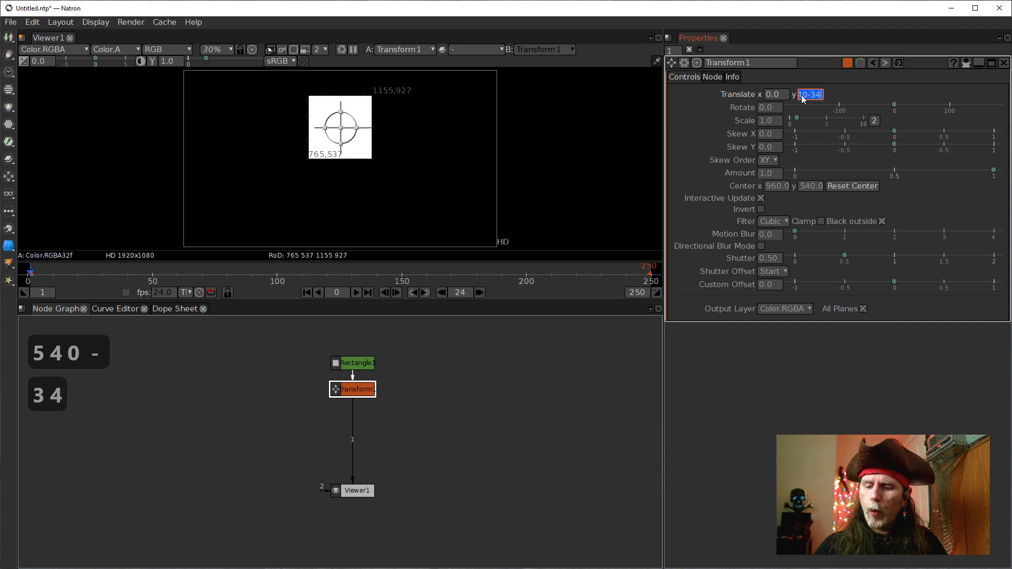
pyautogui.write('8+')
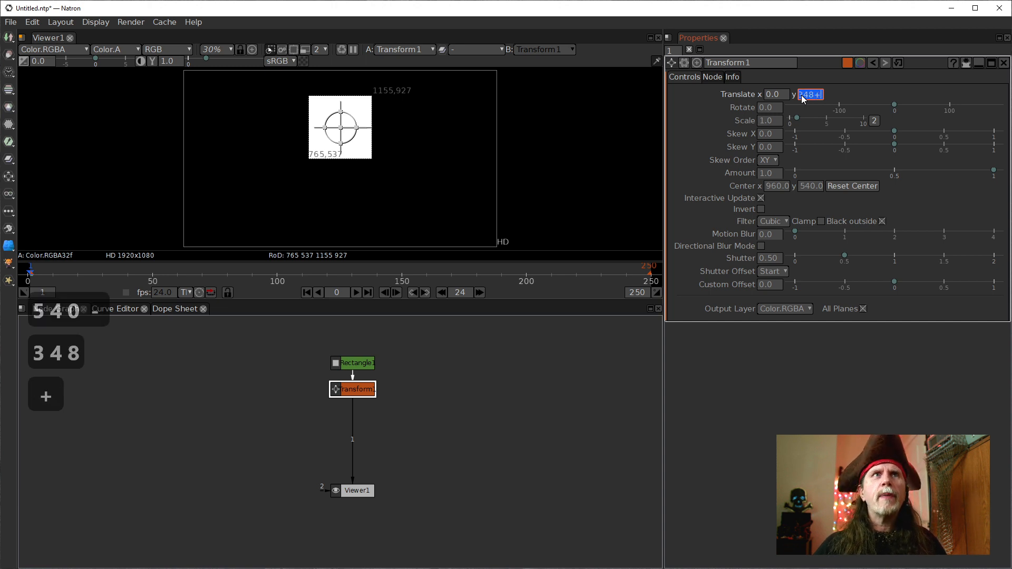
pyautogui.press('Right')
pyautogui.press('Right')
pyautogui.press('Right')
pyautogui.press('Right')
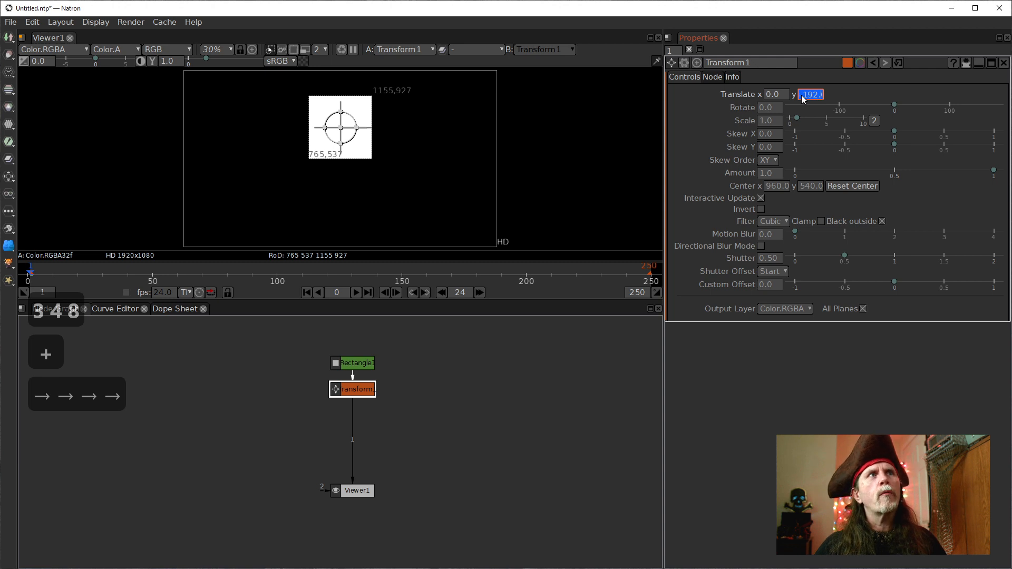
pyautogui.press('Return')
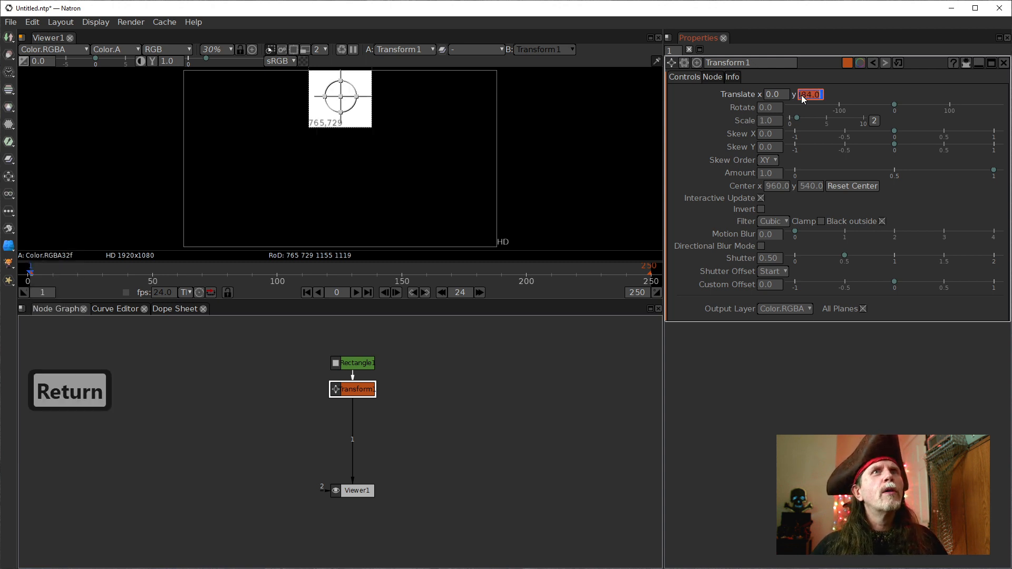
# Subtract 192 from the Transform's Translate y value at frame 1
pyautogui.press('Left')
pyautogui.press('Left')
pyautogui.press('Left')
pyautogui.press('Left')
pyautogui.press('Left')
pyautogui.press('Left')
pyautogui.press('Left')
pyautogui.press('Left')
pyautogui.press('Left')
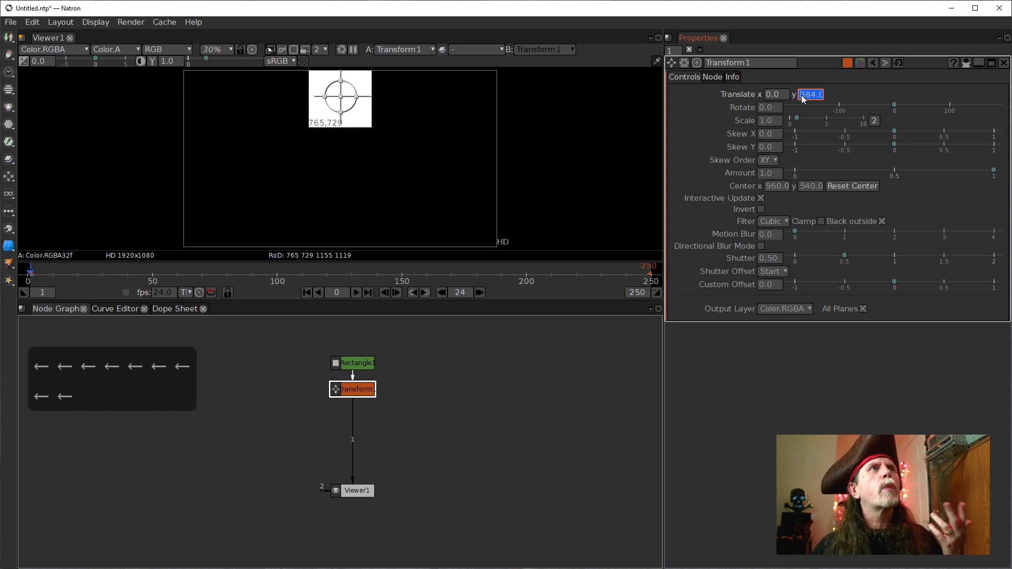
pyautogui.moveTo(375, 166); pyautogui.dragTo(381, 181)
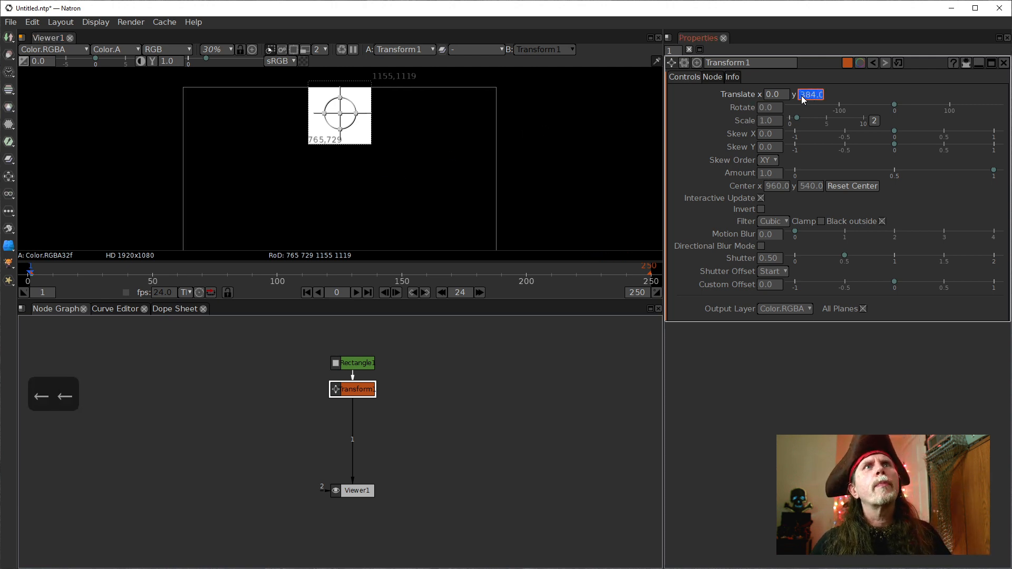
pyautogui.press('Right')
pyautogui.press('Right')
pyautogui.press('Right')
pyautogui.press('Right')
pyautogui.press('Right')
pyautogui.press('Right')
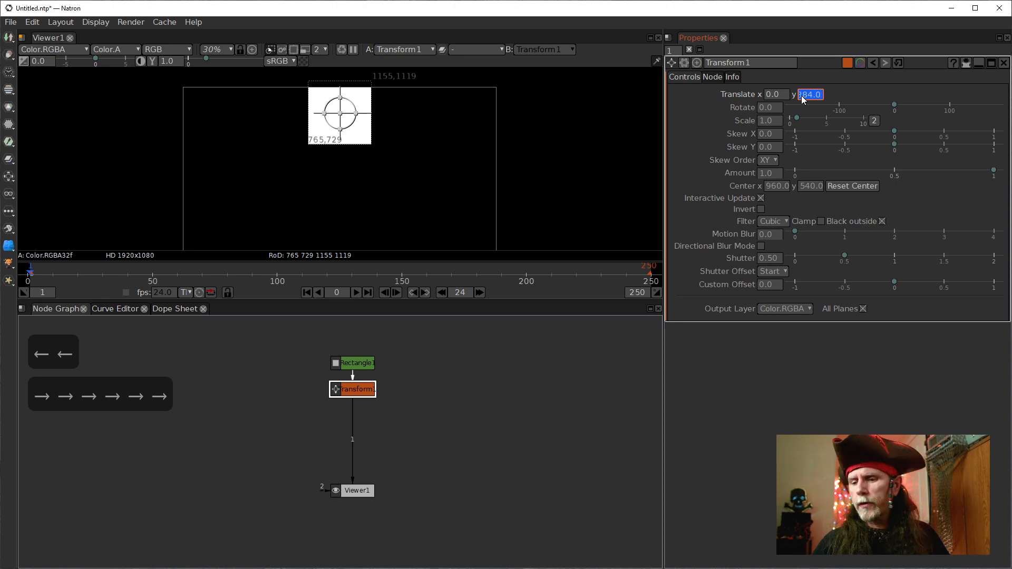
pyautogui.write('-192')
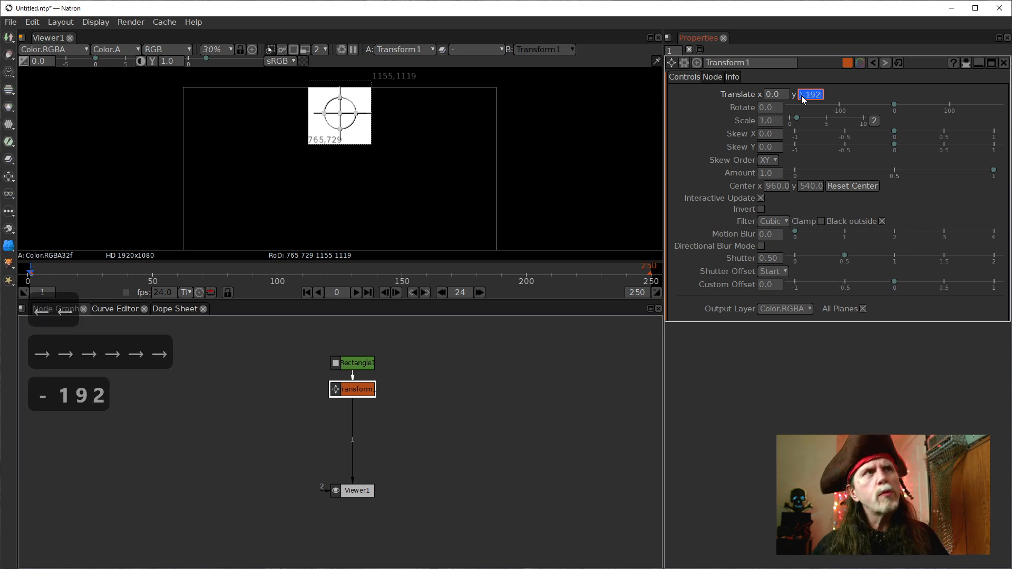
pyautogui.press('Return')
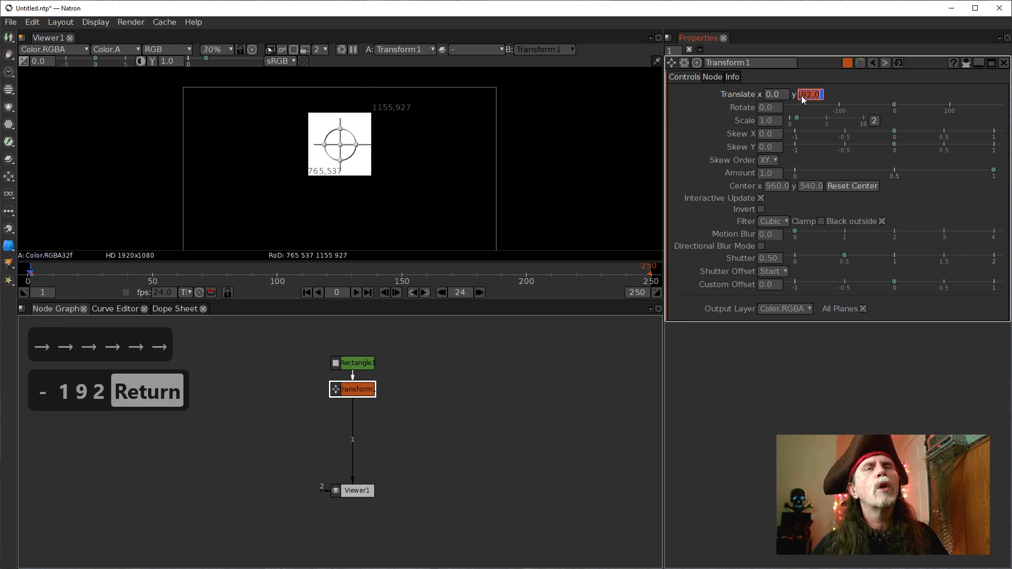
# Set the Transform's Translate y to 540-192 at frame 1
pyautogui.press('Left')
pyautogui.press('Left')
pyautogui.press('Left')
pyautogui.press('Left')
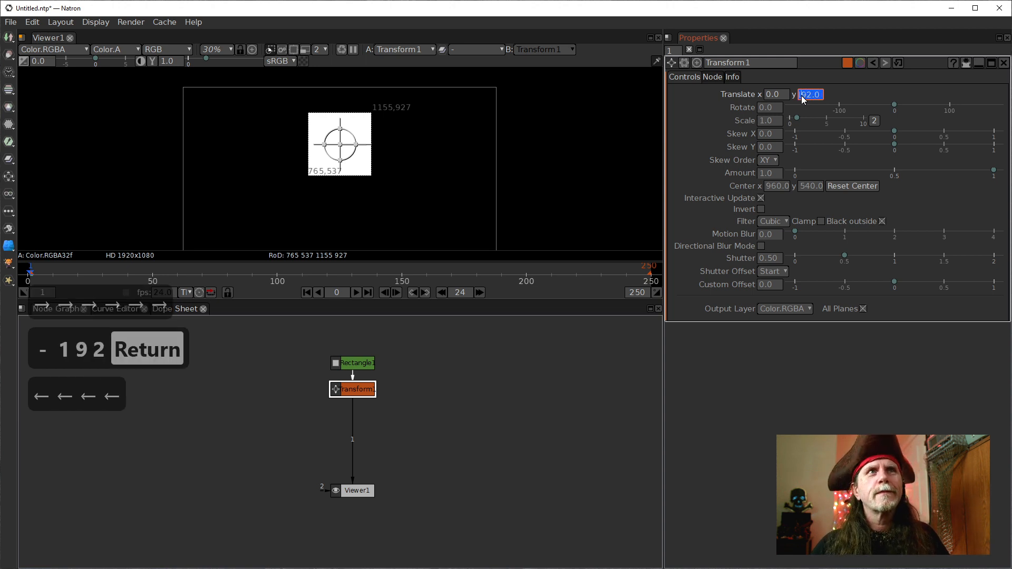
pyautogui.press('Left')
pyautogui.press('Left')
pyautogui.press('Left')
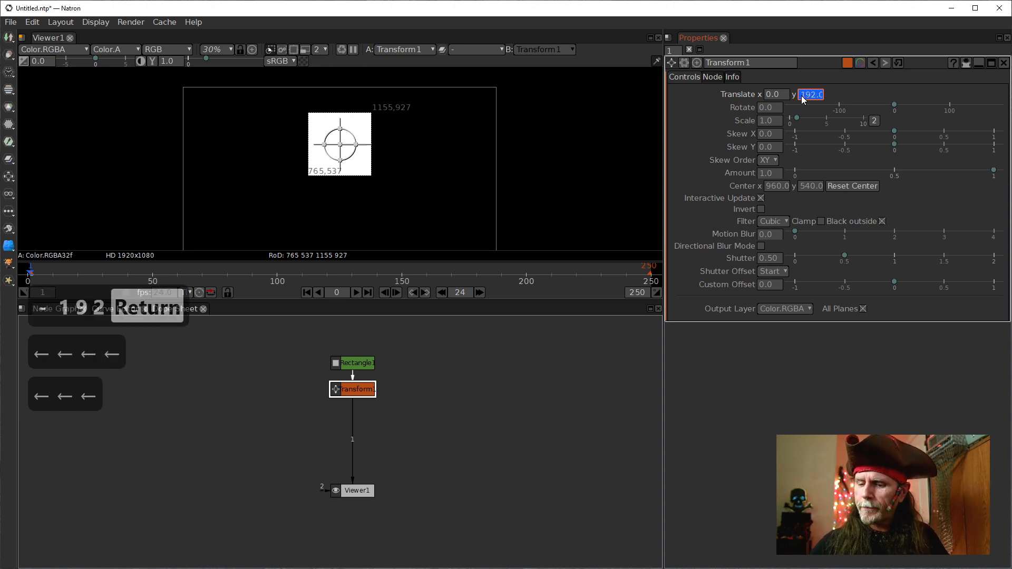
pyautogui.write('540-1')
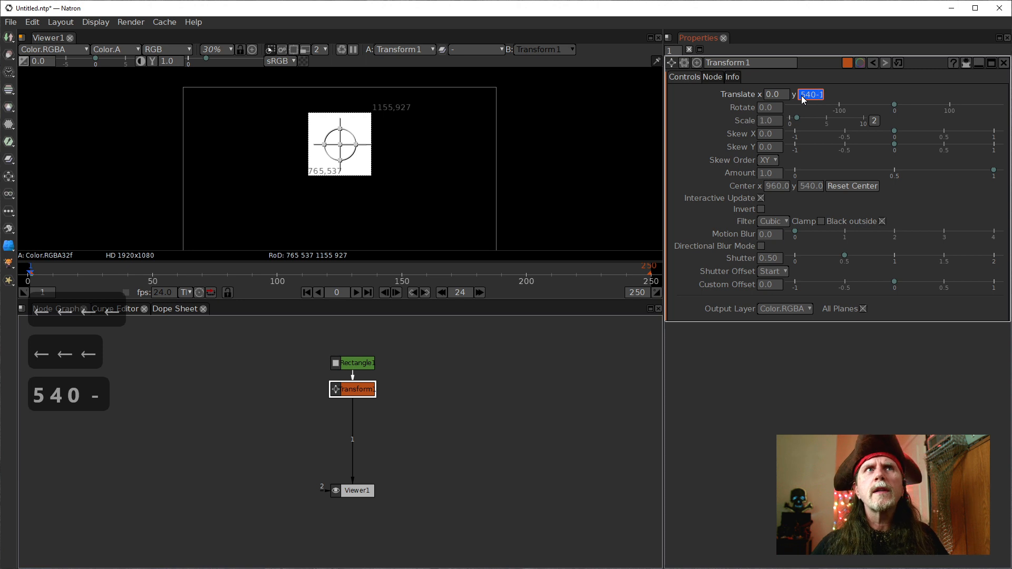
pyautogui.press('Return')
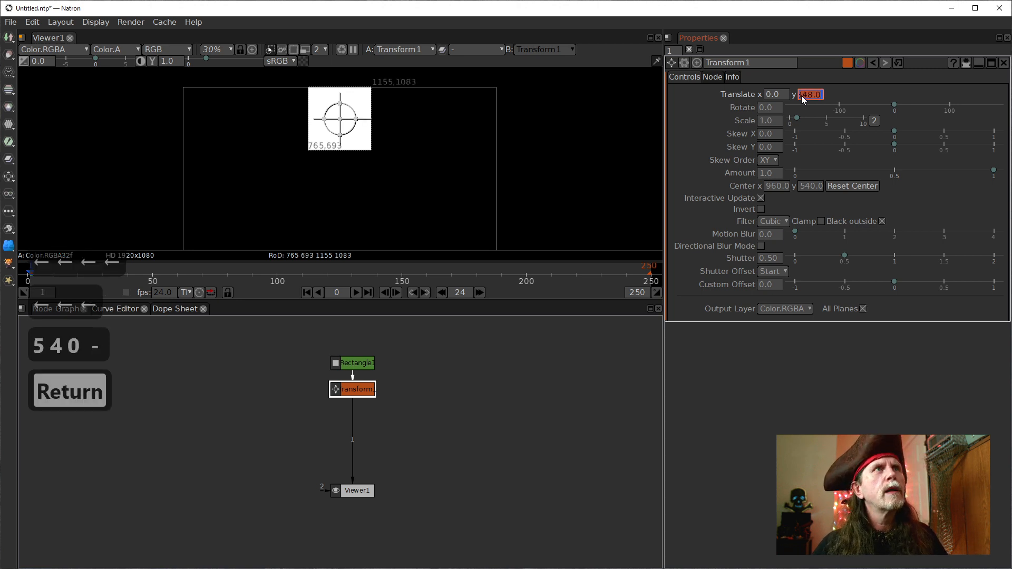
# Make the Transform's Translate y negative, -348, at frame 1 to place the square at the frame's lower edge
pyautogui.moveTo(464, 182)
pyautogui.mouseDown()
pyautogui.moveTo(473, 156)
pyautogui.moveTo(472, 164)
pyautogui.mouseUp()
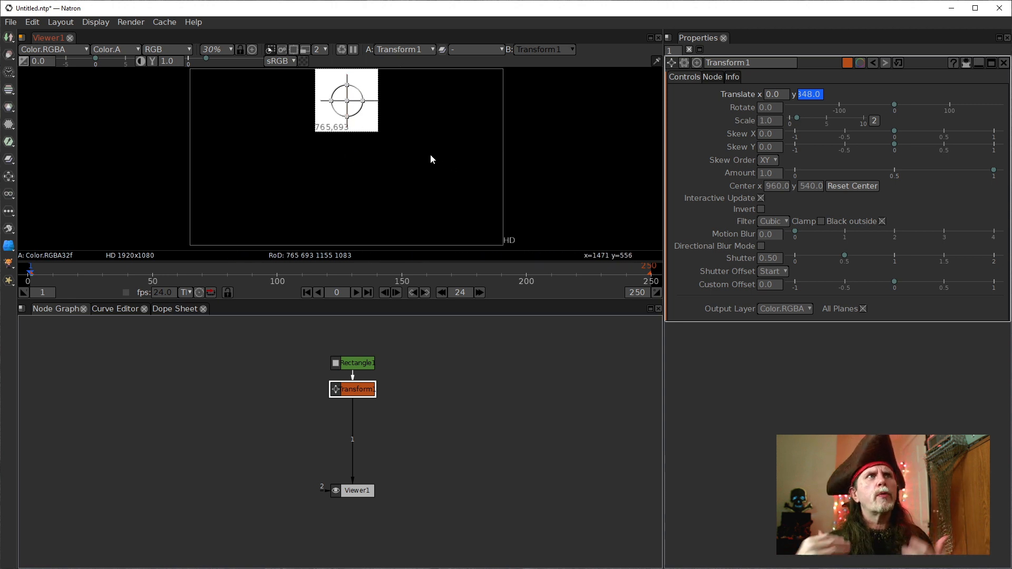
pyautogui.click(801, 95)
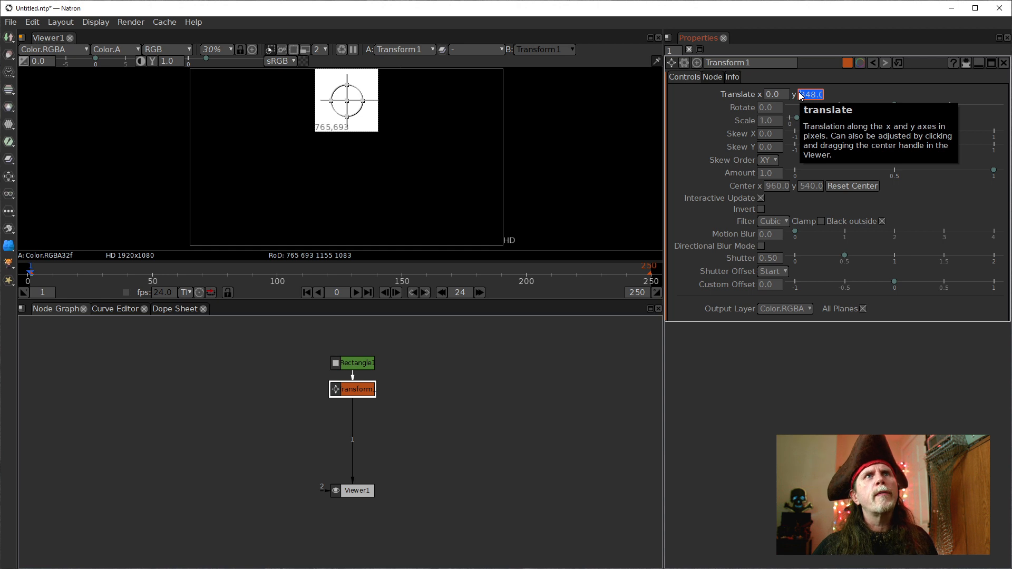
pyautogui.write('-')
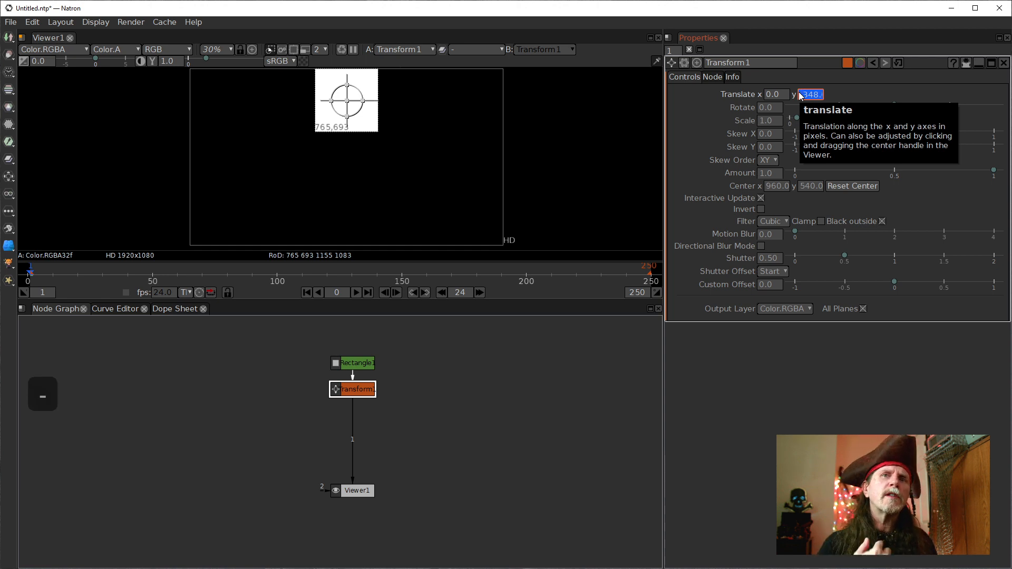
pyautogui.press('Return')
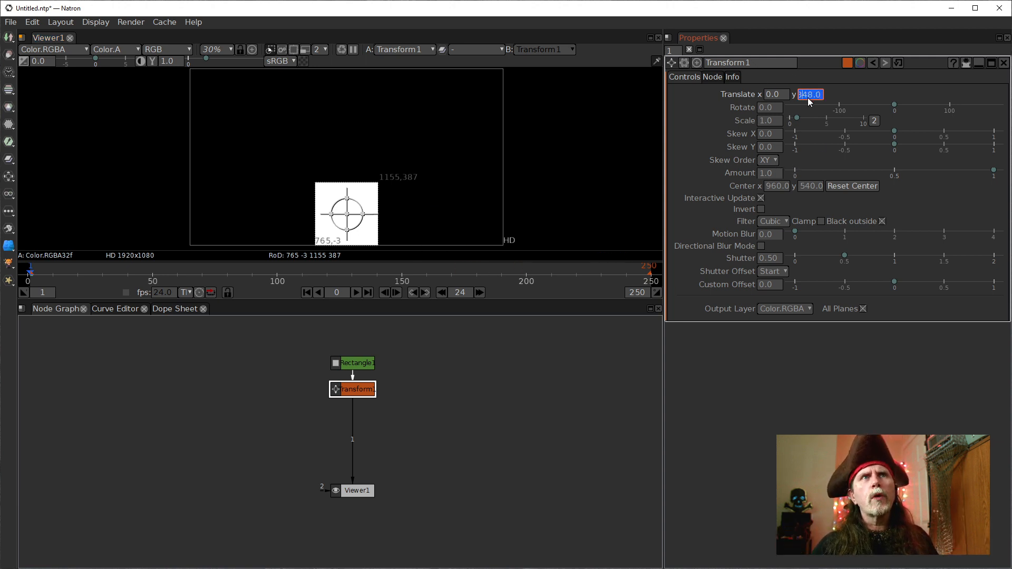
pyautogui.press('Left')
pyautogui.press('Left')
pyautogui.press('Left')
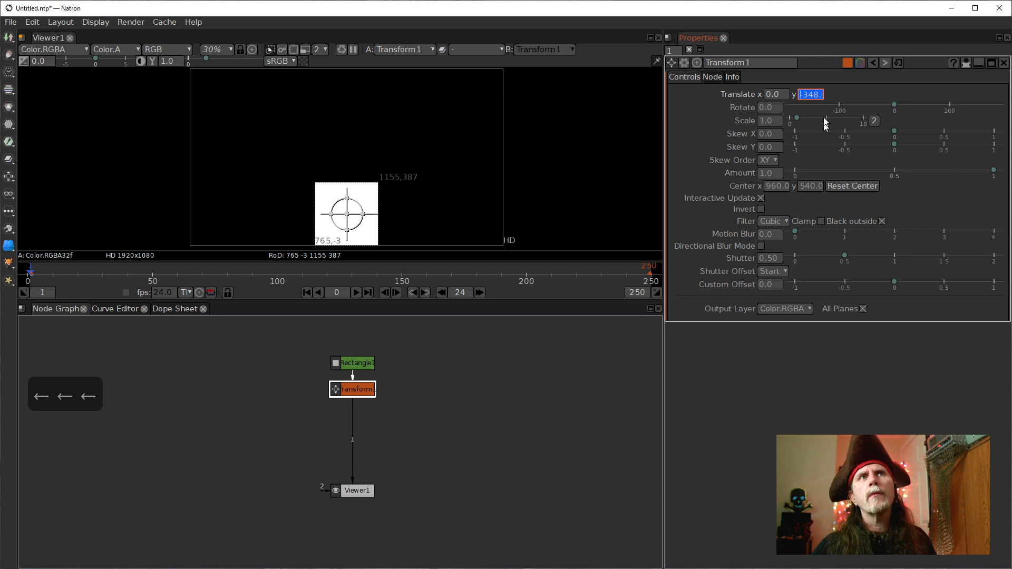
# Set a Translate y keyframe of -348 at frame 49, and set Translate y to 348 at frame 25
pyautogui.click(480, 296)
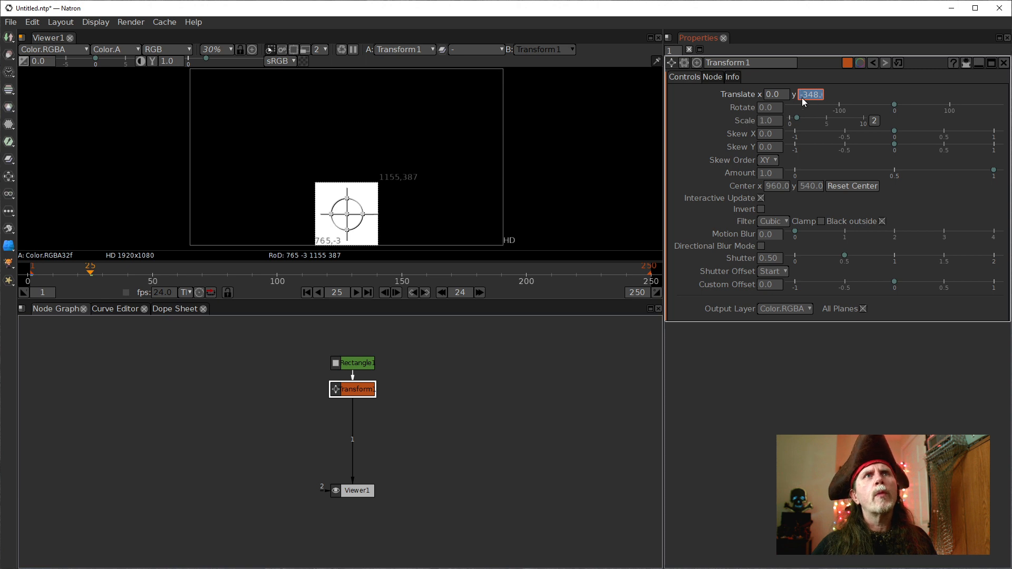
pyautogui.click(481, 293)
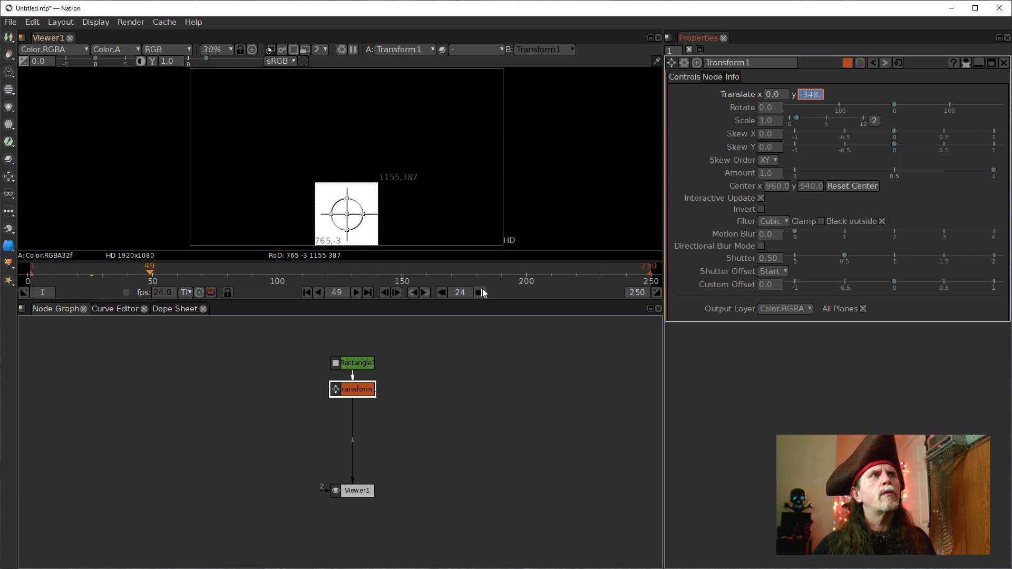
pyautogui.rightClick(802, 96)
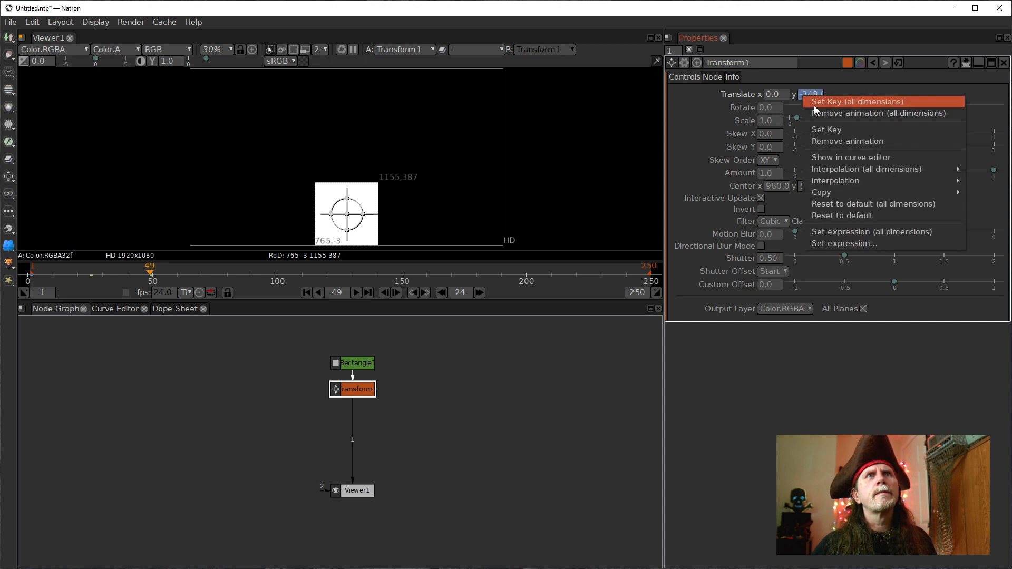
pyautogui.click(817, 131)
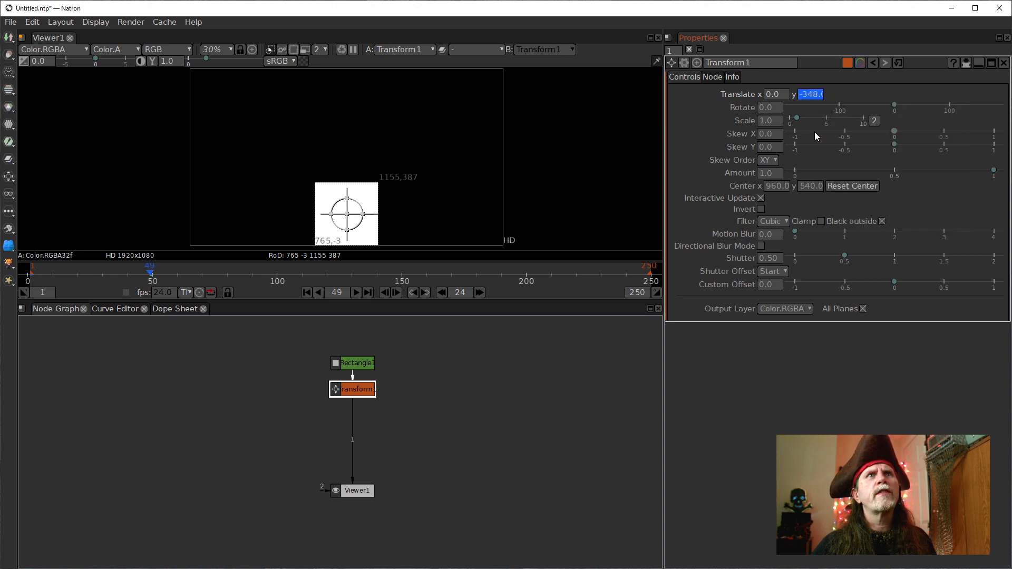
pyautogui.click(445, 294)
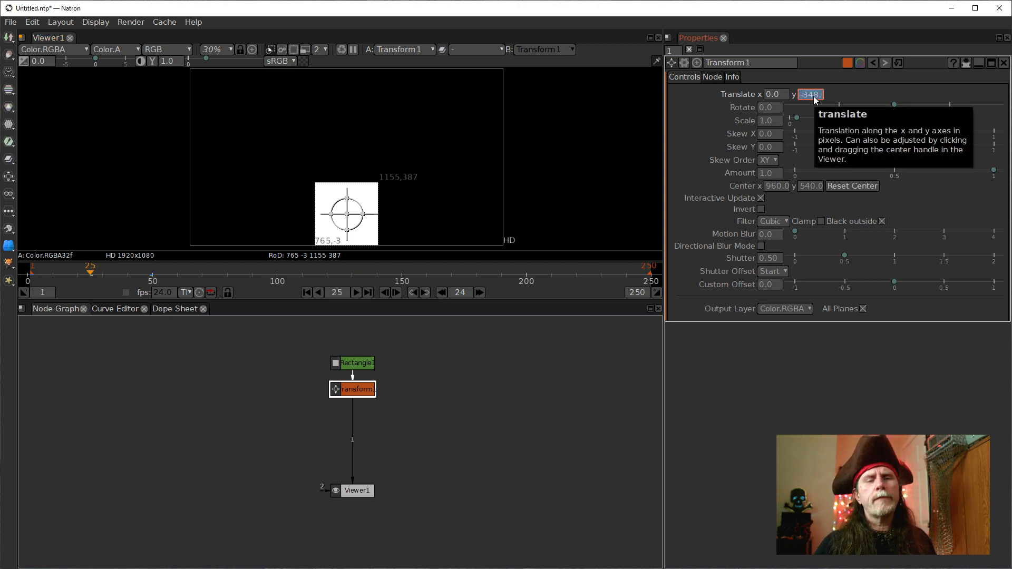
pyautogui.press('Return')
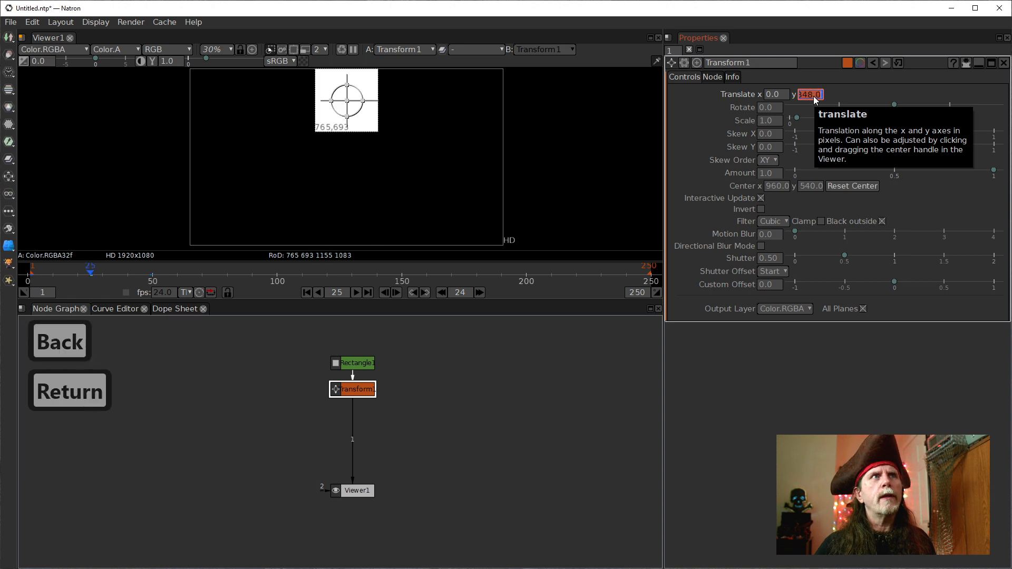
# Play the animation from frame 1, stop it, then return to the start and step through the keyframes to frame 49
pyautogui.click(307, 293)
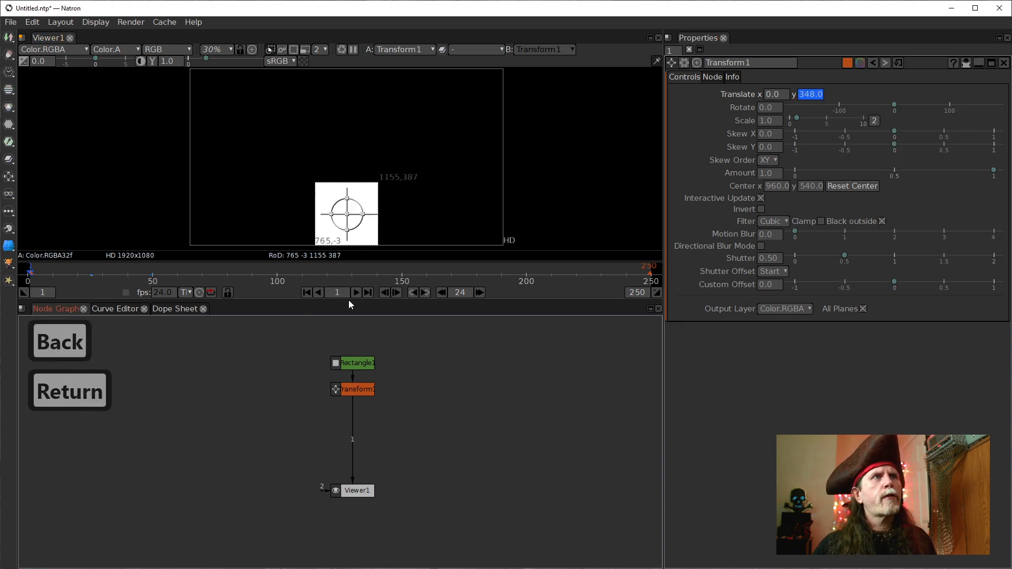
pyautogui.click(354, 294)
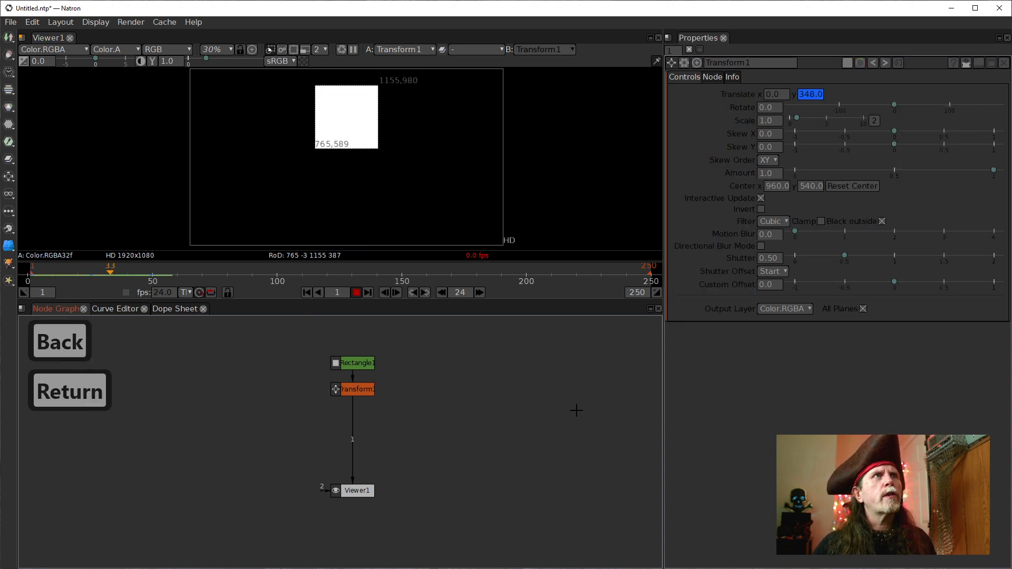
pyautogui.click(356, 292)
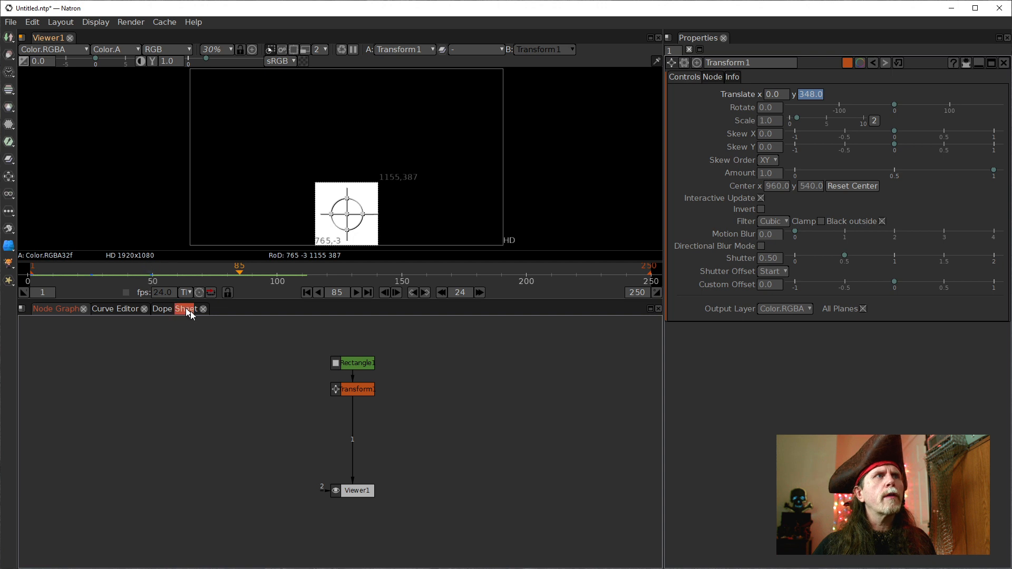
pyautogui.click(306, 293)
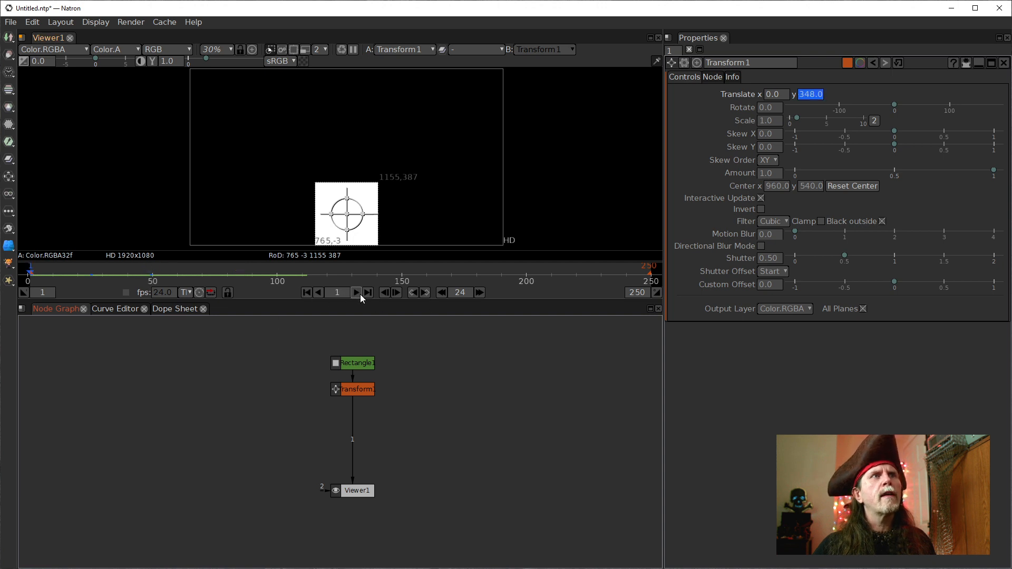
pyautogui.click(424, 293)
pyautogui.click(427, 294)
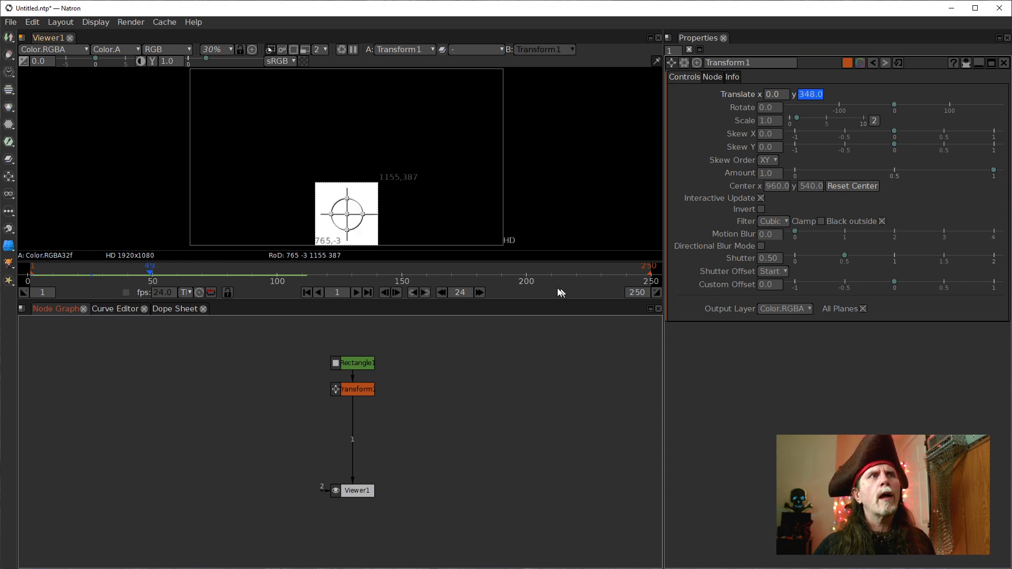
# Set the viewer's playback out point to frame 49
pyautogui.click(637, 294)
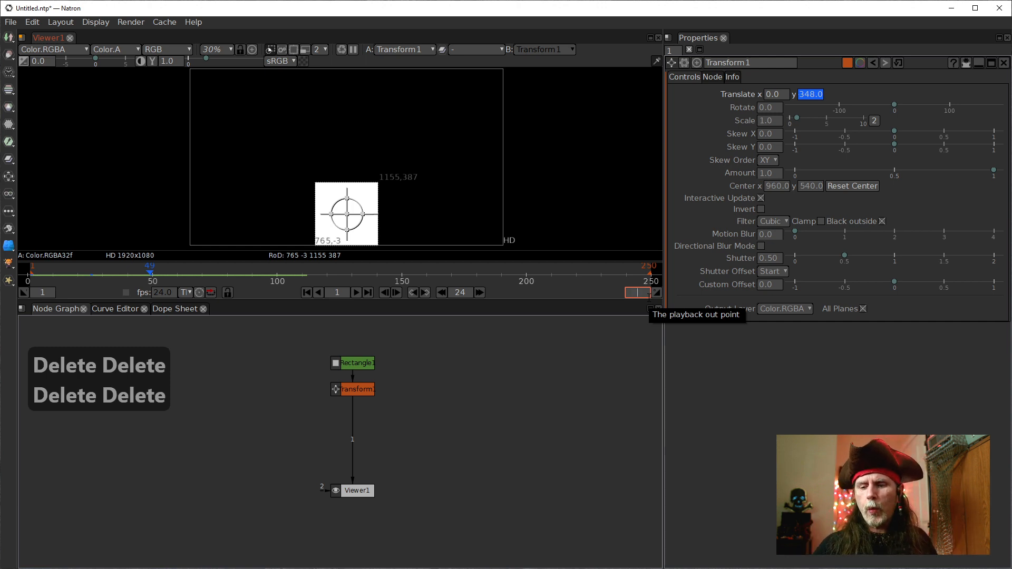
pyautogui.write('49')
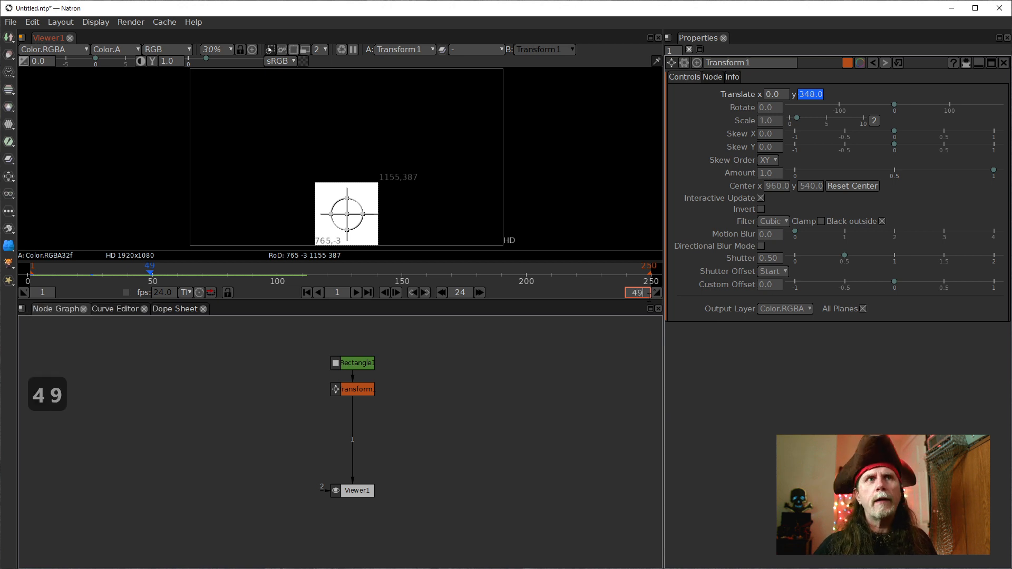
pyautogui.press('Return')
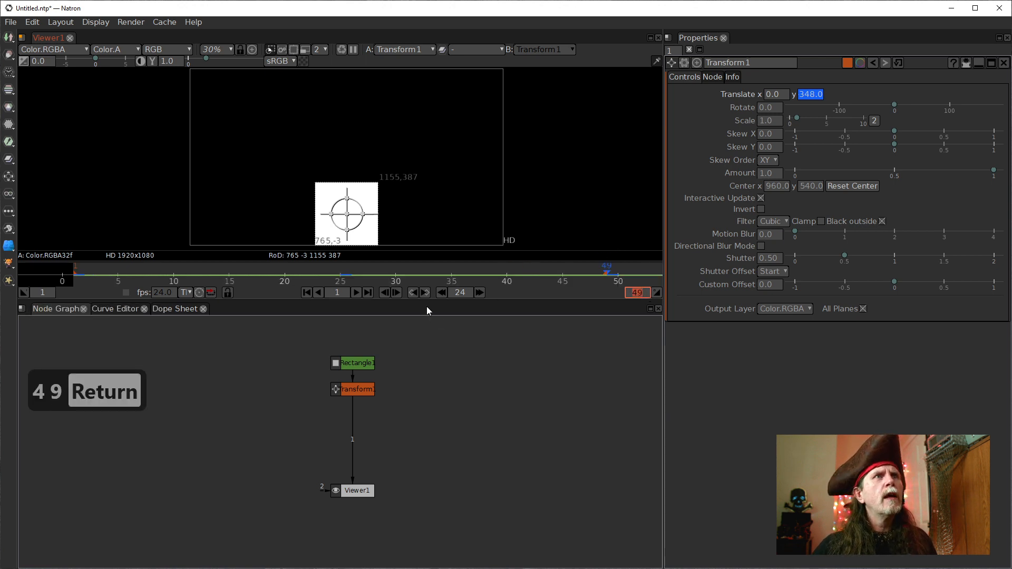
# Preview the animation, and apply Horizontal interpolation to the first and last keyframes of the Translate y curve
pyautogui.click(355, 293)
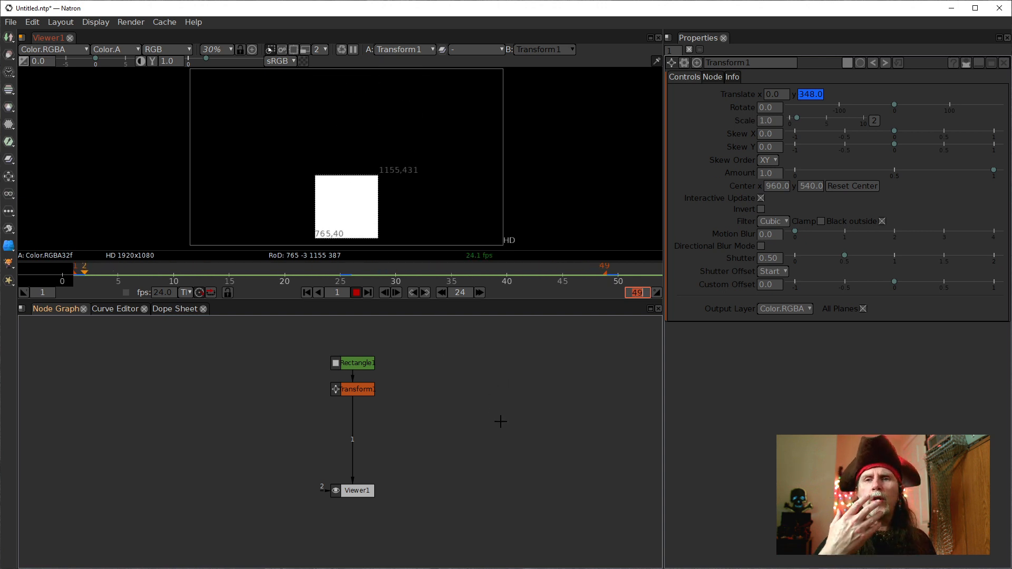
pyautogui.click(355, 292)
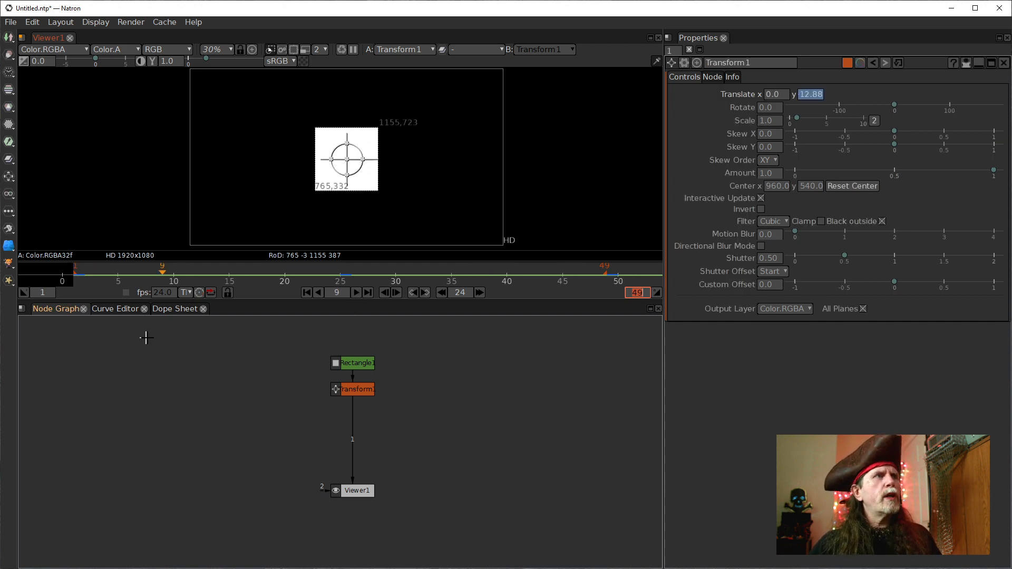
pyautogui.click(114, 310)
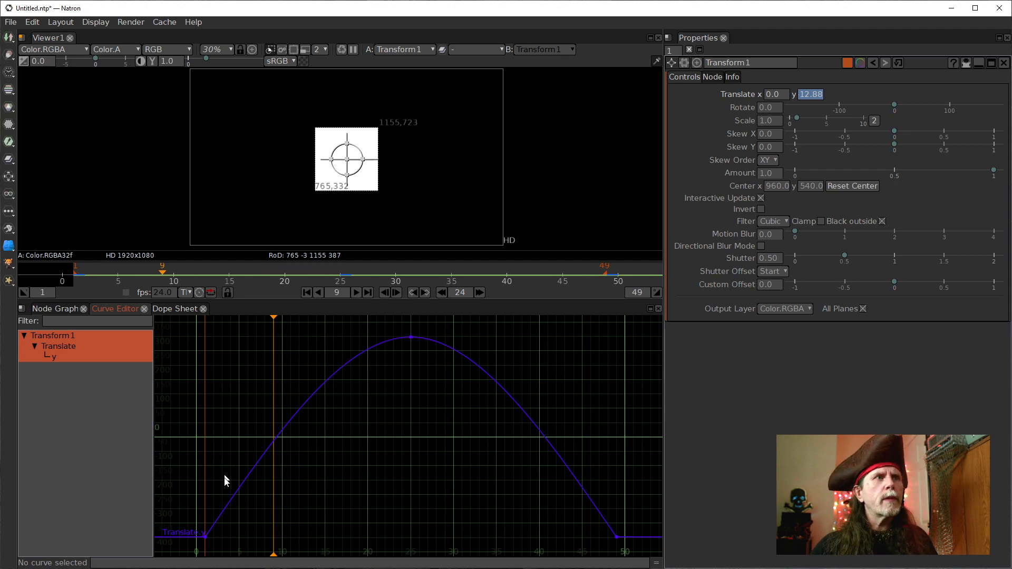
pyautogui.moveTo(185, 510); pyautogui.dragTo(635, 558)
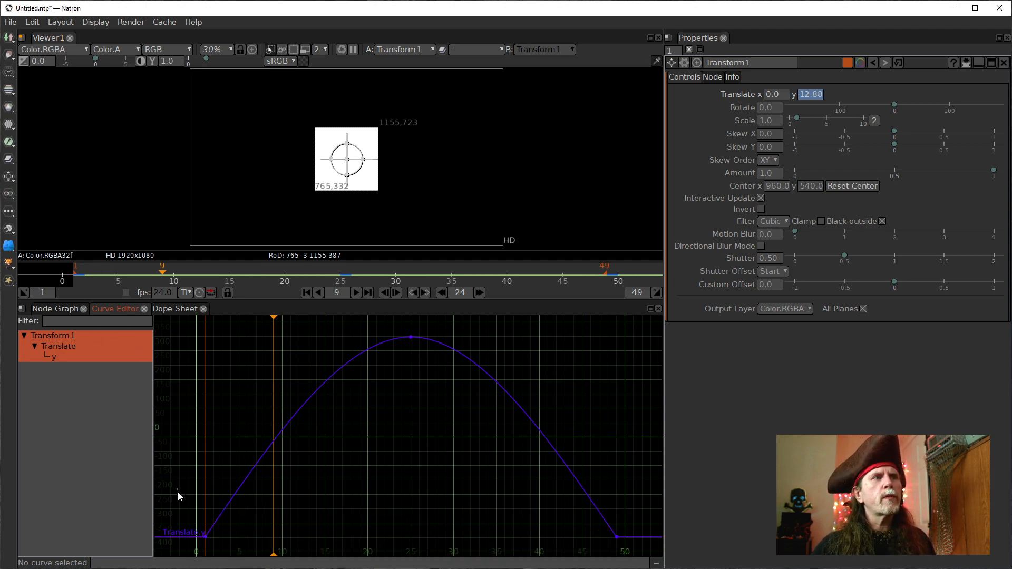
pyautogui.moveTo(177, 489); pyautogui.dragTo(634, 555)
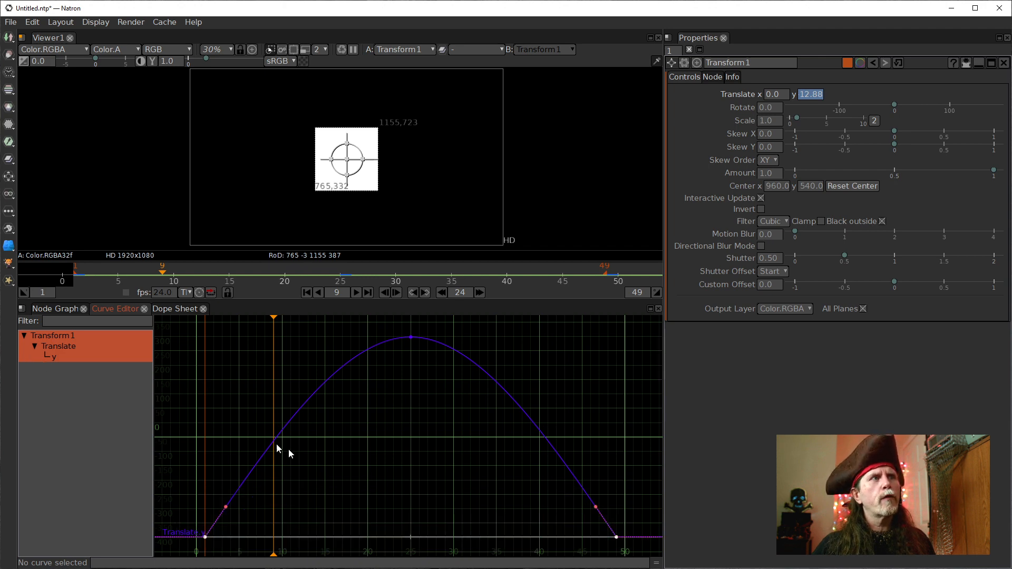
pyautogui.rightClick(415, 527)
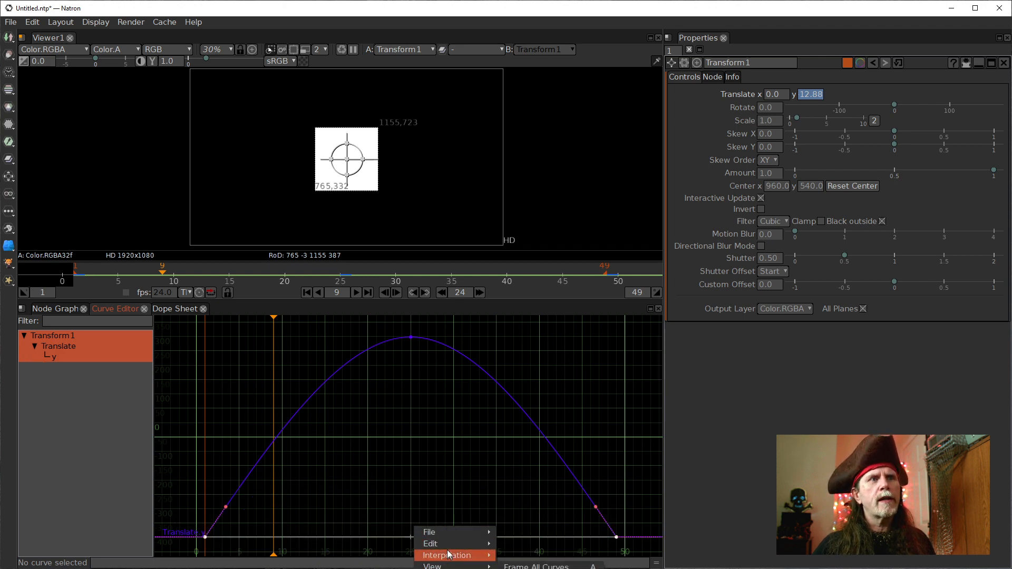
pyautogui.rightClick(253, 337)
pyautogui.moveTo(310, 366)
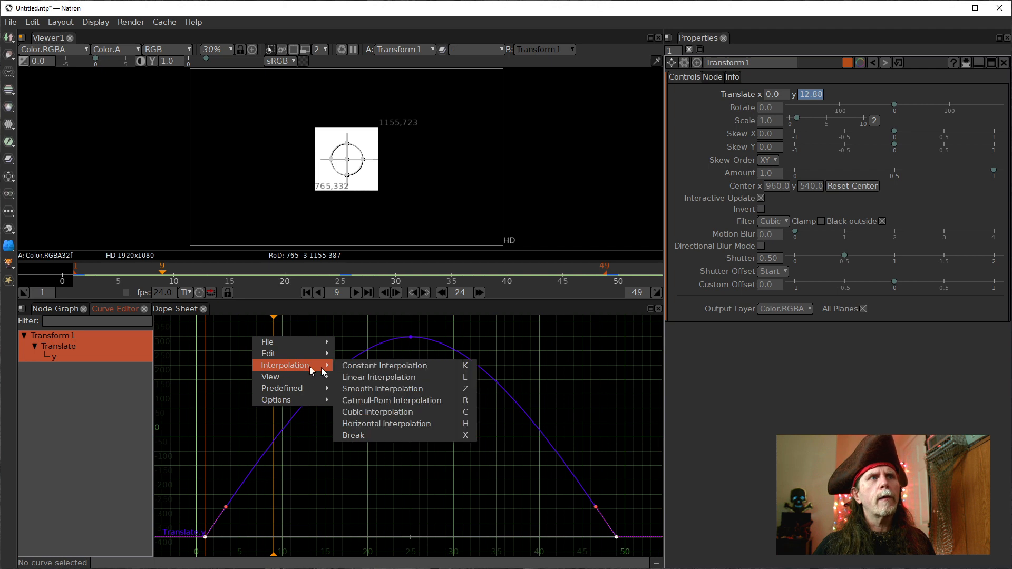
pyautogui.click(399, 428)
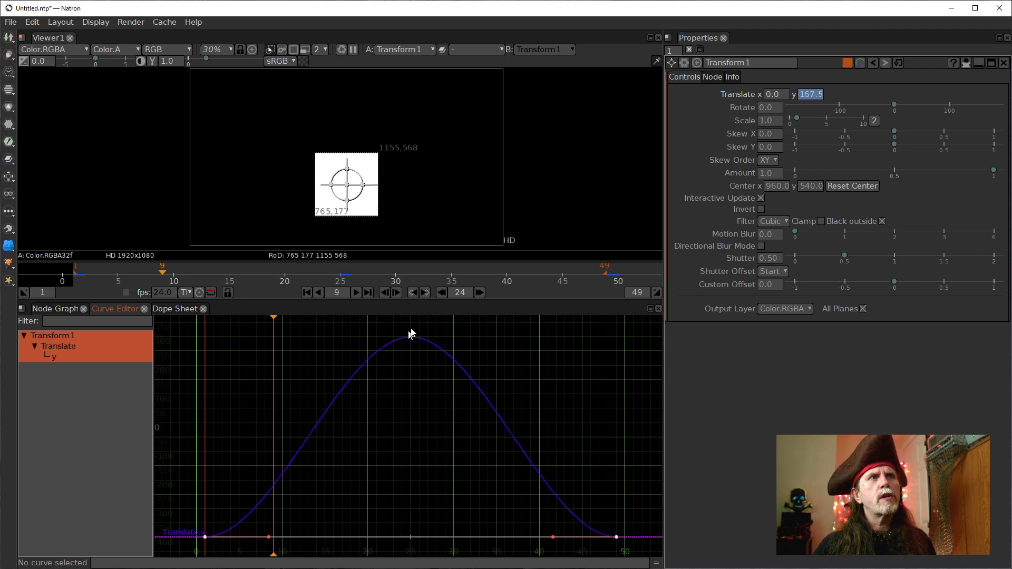
# Play the animation with the eased curve and move the Viewer1 node lower in the node graph
pyautogui.click(56, 310)
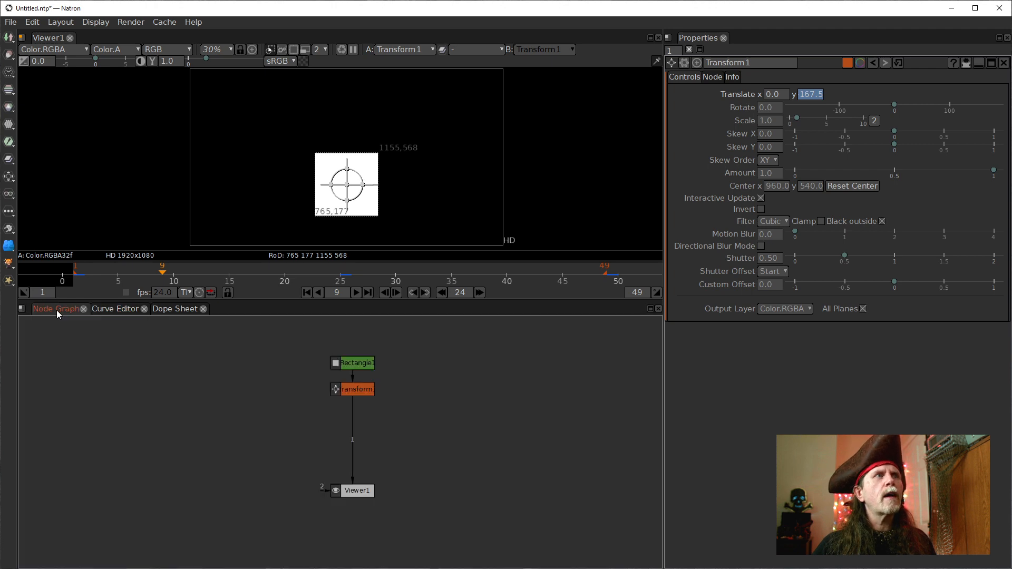
pyautogui.click(358, 293)
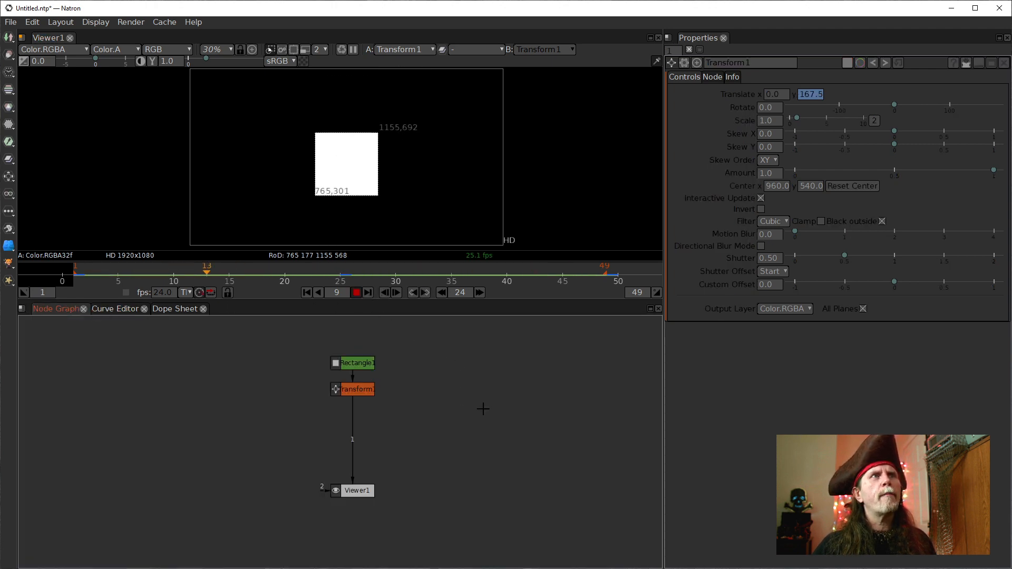
pyautogui.moveTo(369, 490); pyautogui.dragTo(364, 506)
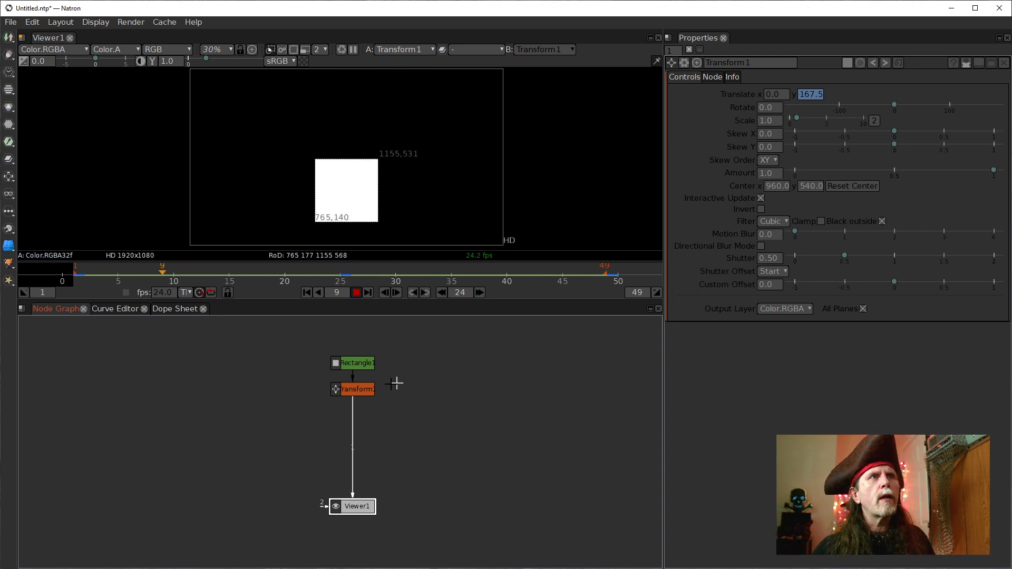
# Insert a Tile node between Transform1 and Viewer1 and place it midway between them
pyautogui.click(355, 395)
pyautogui.press('Tab')
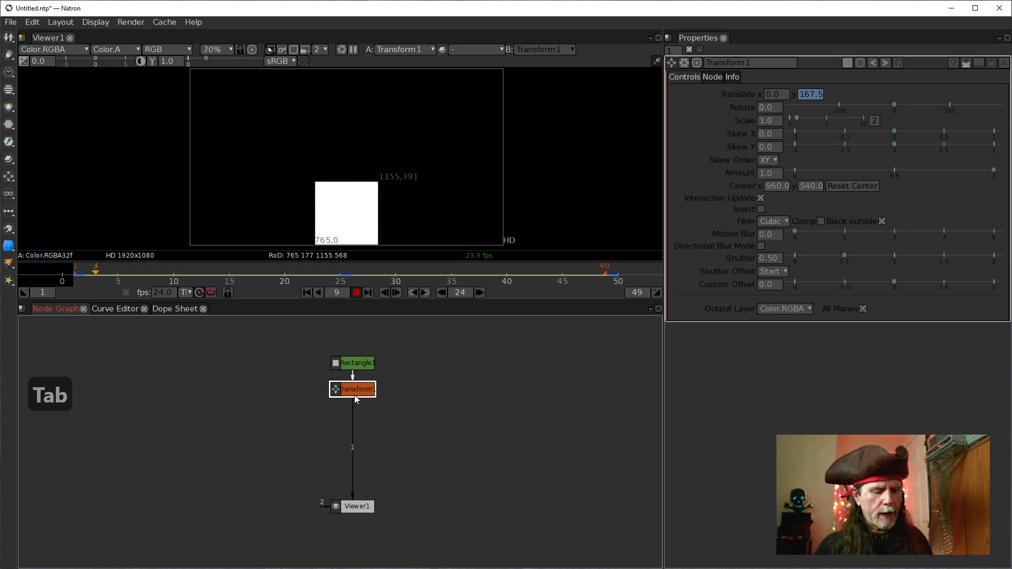
pyautogui.write('t')
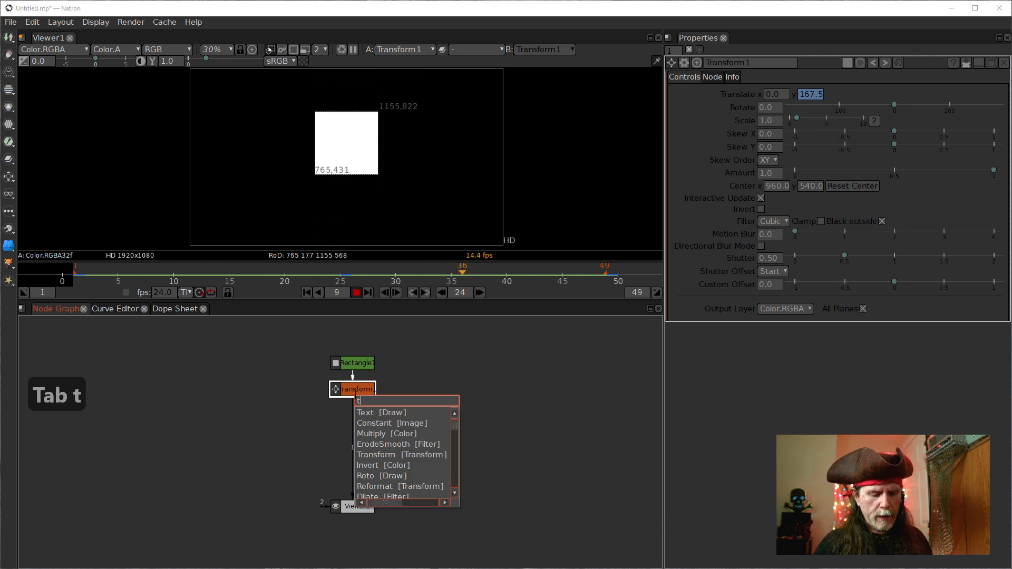
pyautogui.write('il')
pyautogui.press('Down')
pyautogui.press('Down')
pyautogui.press('Down')
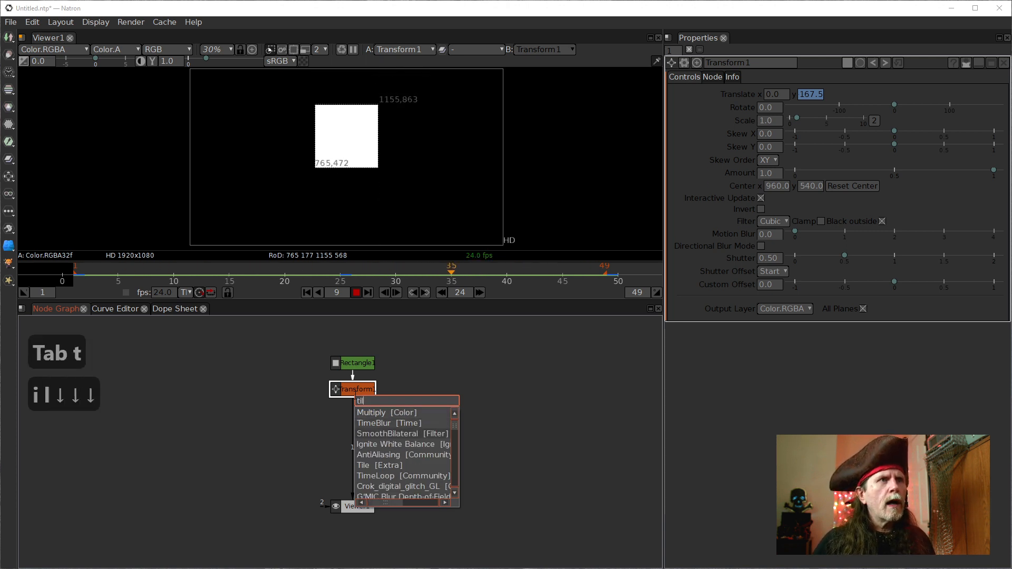
pyautogui.press('Down')
pyautogui.press('Down')
pyautogui.press('Down')
pyautogui.press('Return')
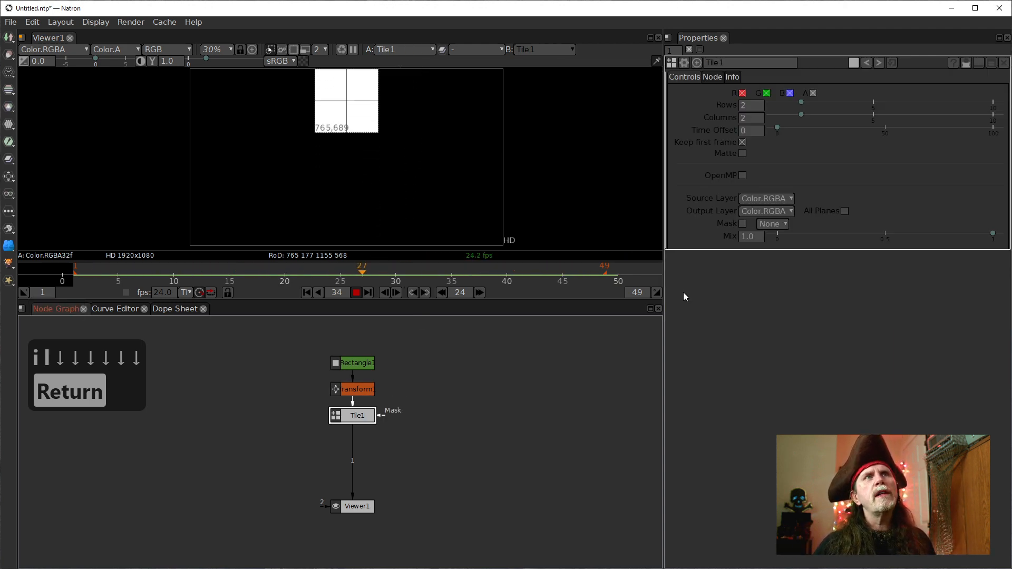
pyautogui.moveTo(353, 415); pyautogui.dragTo(354, 446)
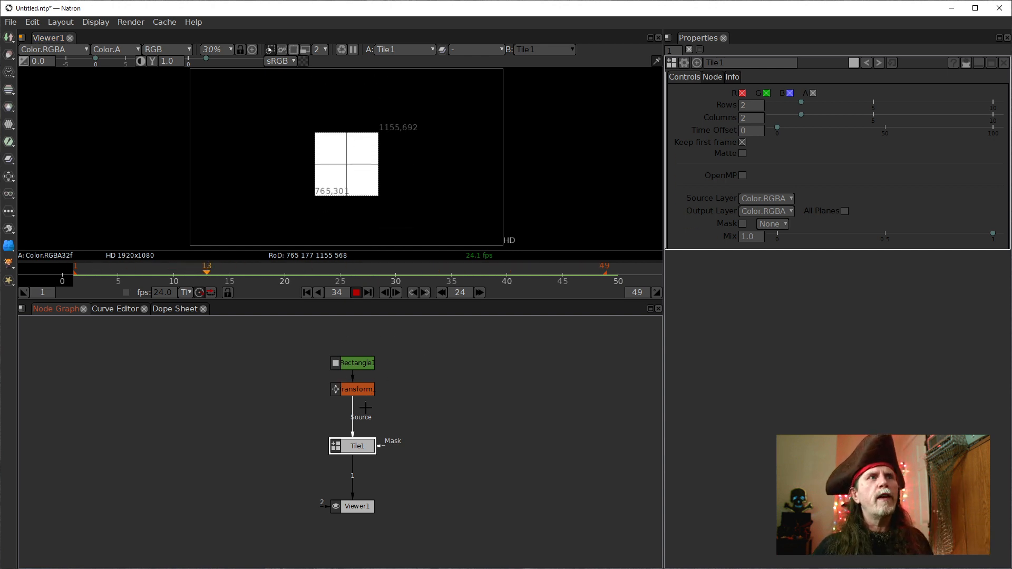
# Add an unconnected Solid node and place it level with Transform1, to its right
pyautogui.click(401, 399)
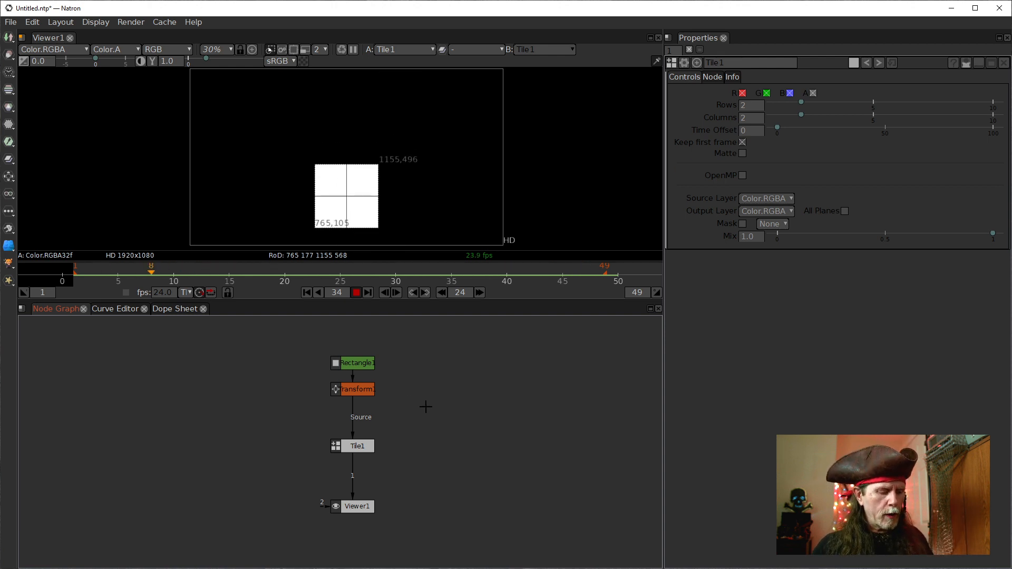
pyautogui.press('Tab')
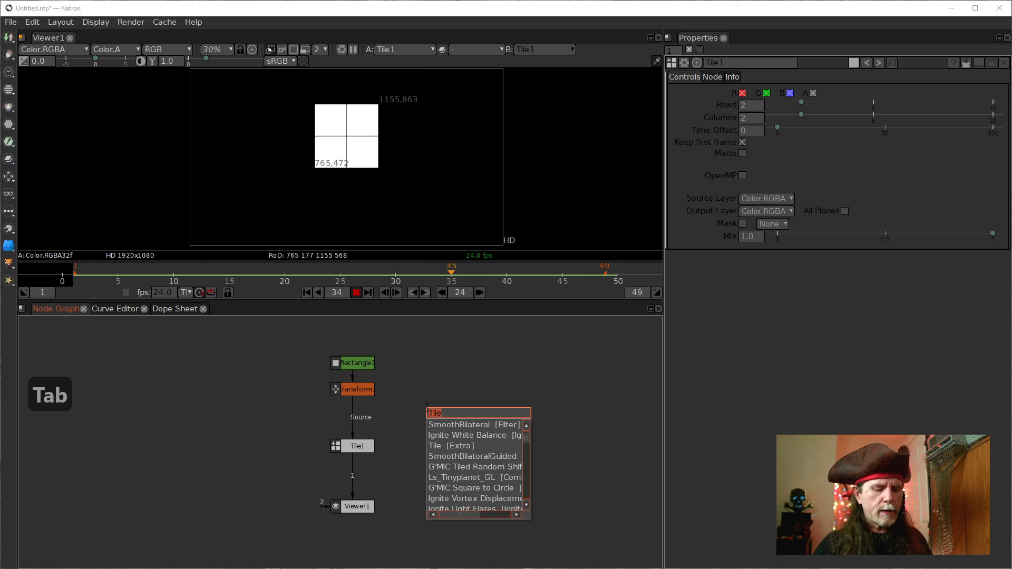
pyautogui.write('sol')
pyautogui.press('Return')
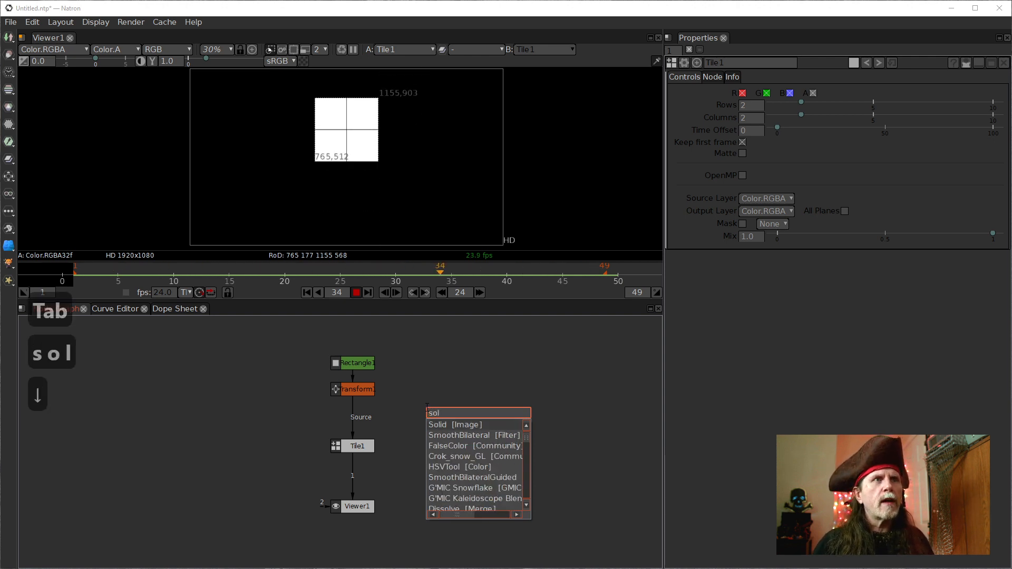
pyautogui.moveTo(456, 417); pyautogui.dragTo(460, 390)
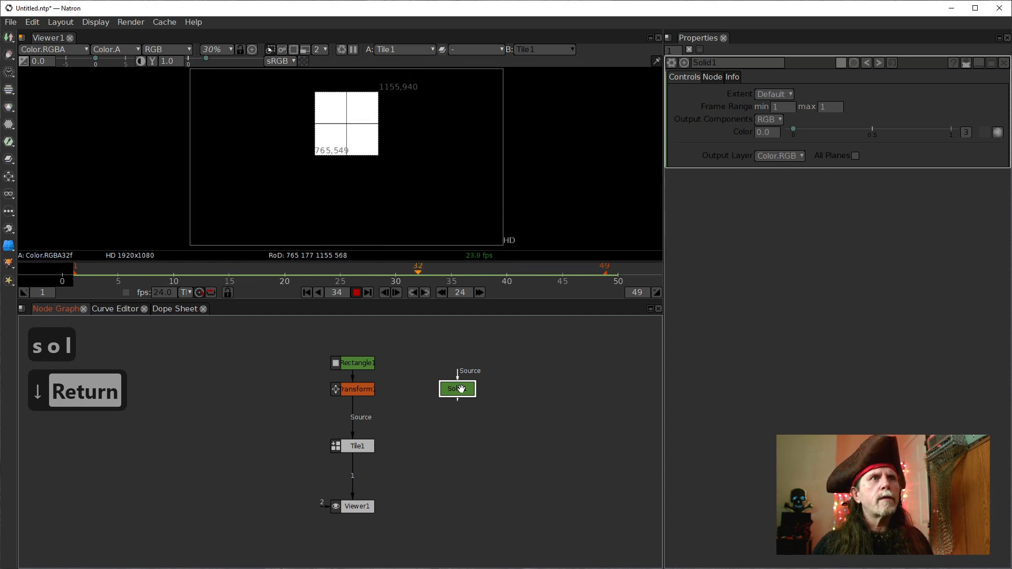
# Add a Merge node with Solid1 as its B input and connect its A input to Transform1
pyautogui.press('m')
pyautogui.moveTo(443, 408); pyautogui.dragTo(366, 392)
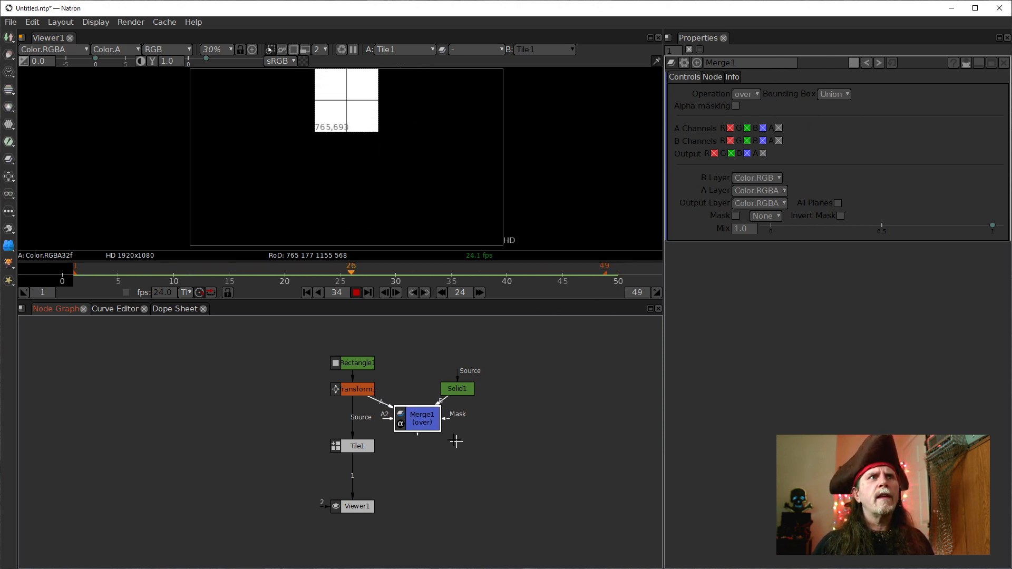
pyautogui.moveTo(418, 431); pyautogui.dragTo(417, 431)
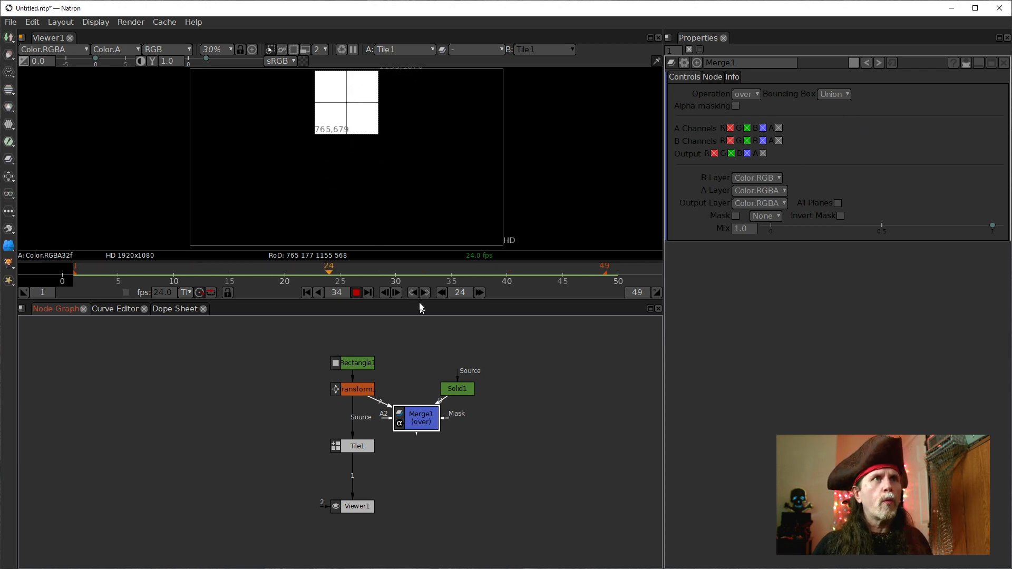
# Stop playback, set Merge1's Bounding Box to B, and insert it between Transform1 and Tile1 with Solid1 level beside it
pyautogui.press('k')
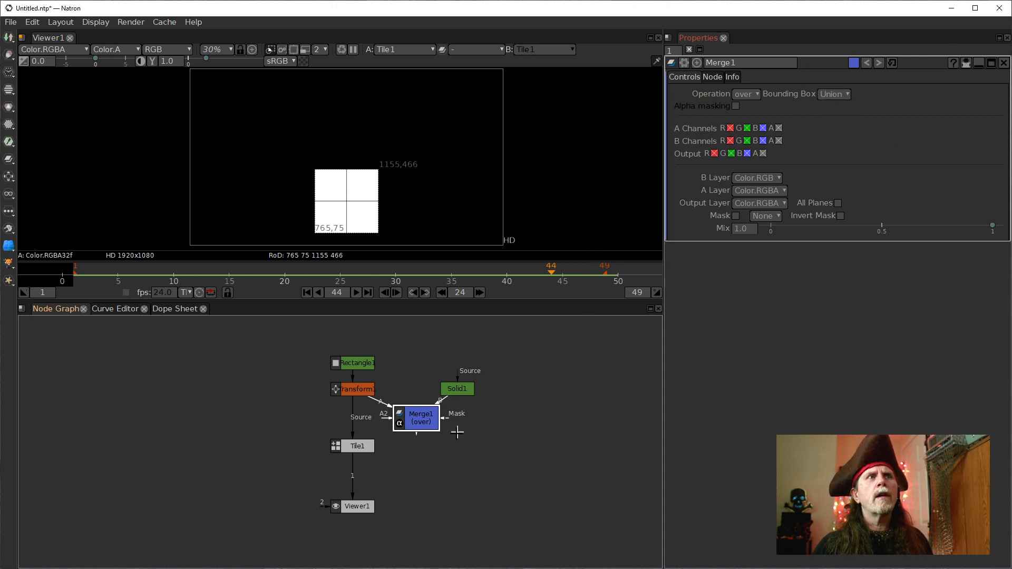
pyautogui.click(838, 94)
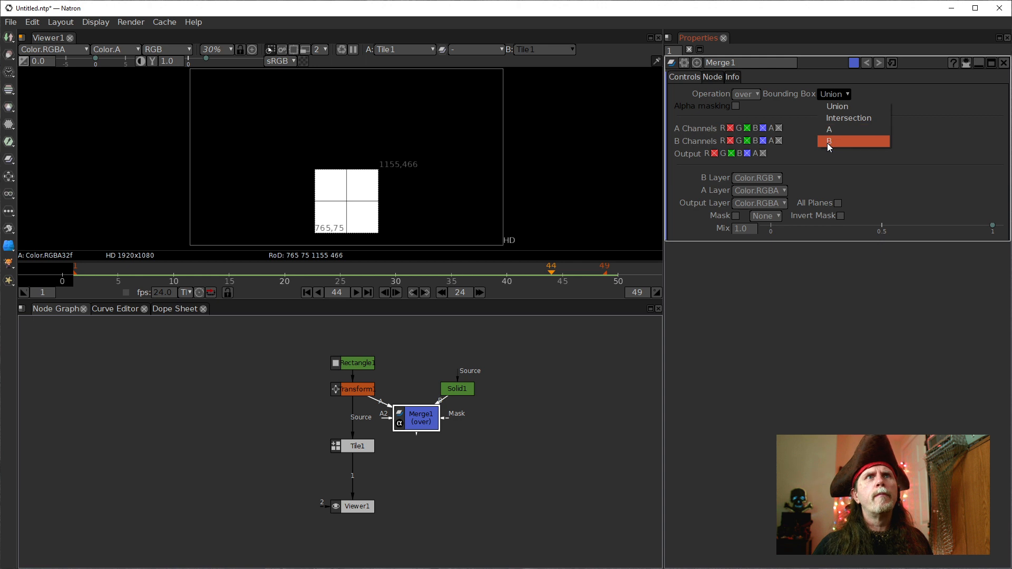
pyautogui.click(827, 142)
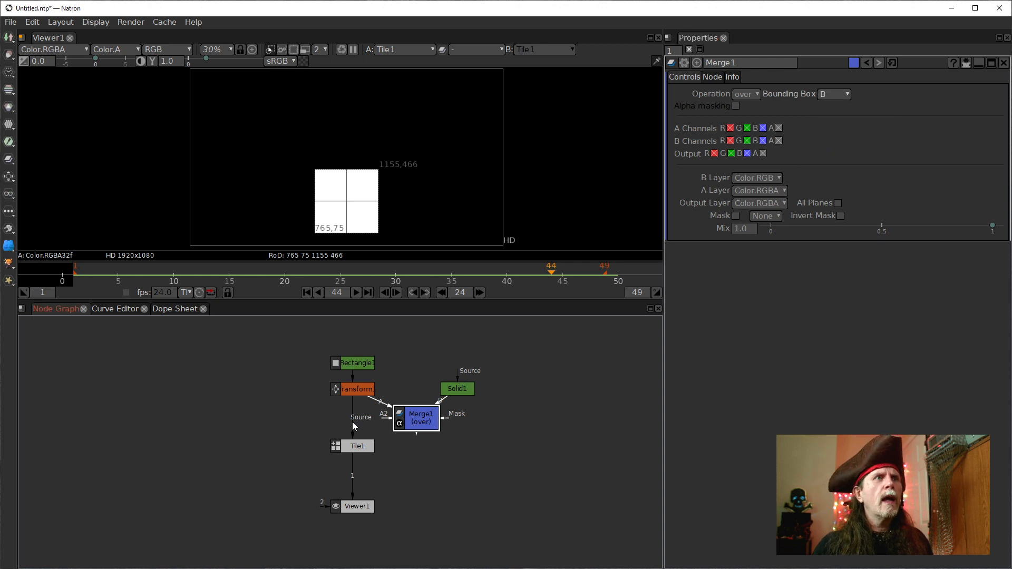
pyautogui.moveTo(425, 419); pyautogui.dragTo(367, 418)
pyautogui.moveTo(463, 387); pyautogui.dragTo(460, 414)
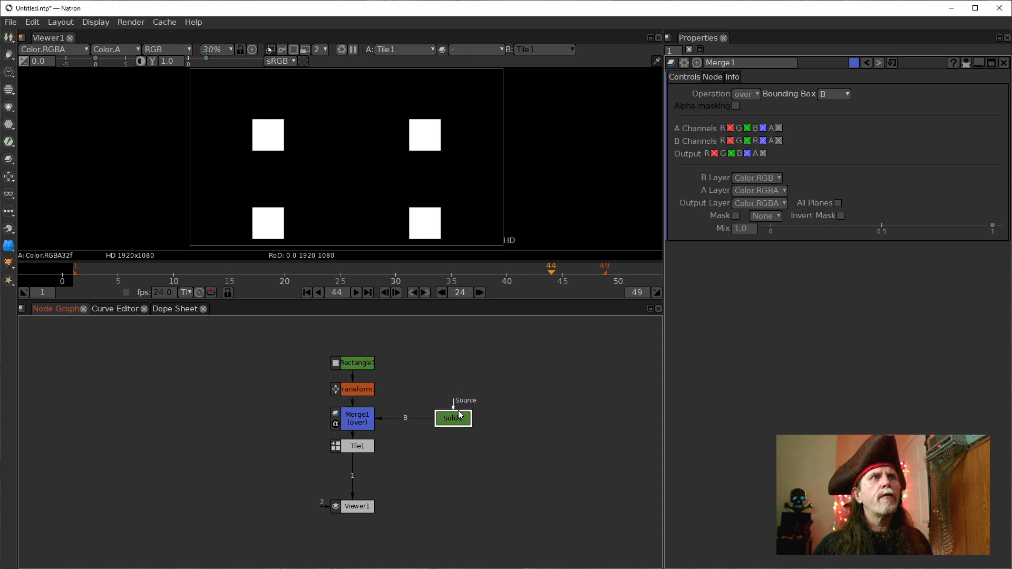
# Play the tiled animation from frame 1, bring up Tile1's properties, and stop the playback
pyautogui.click(344, 423)
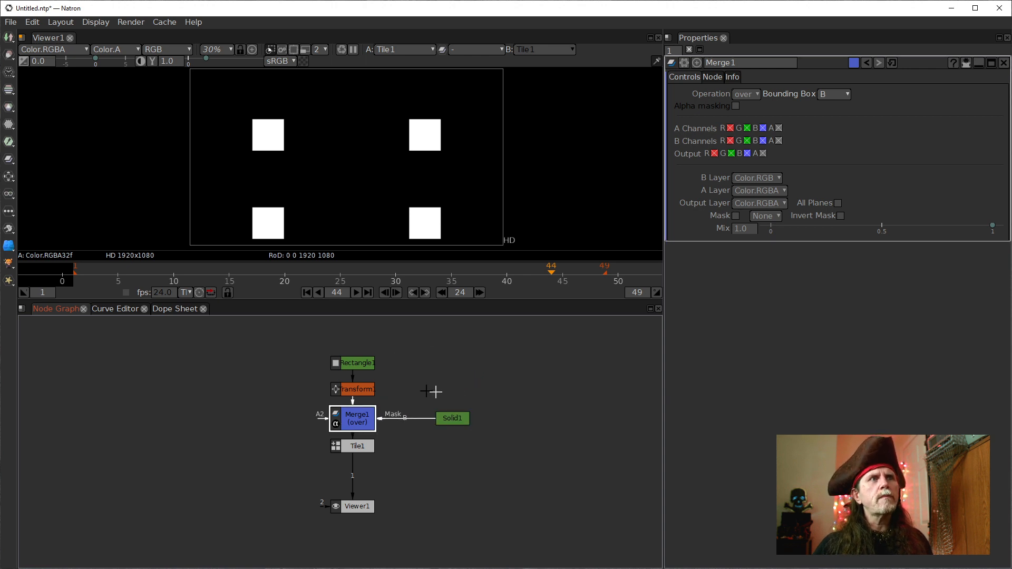
pyautogui.click(306, 293)
pyautogui.click(357, 293)
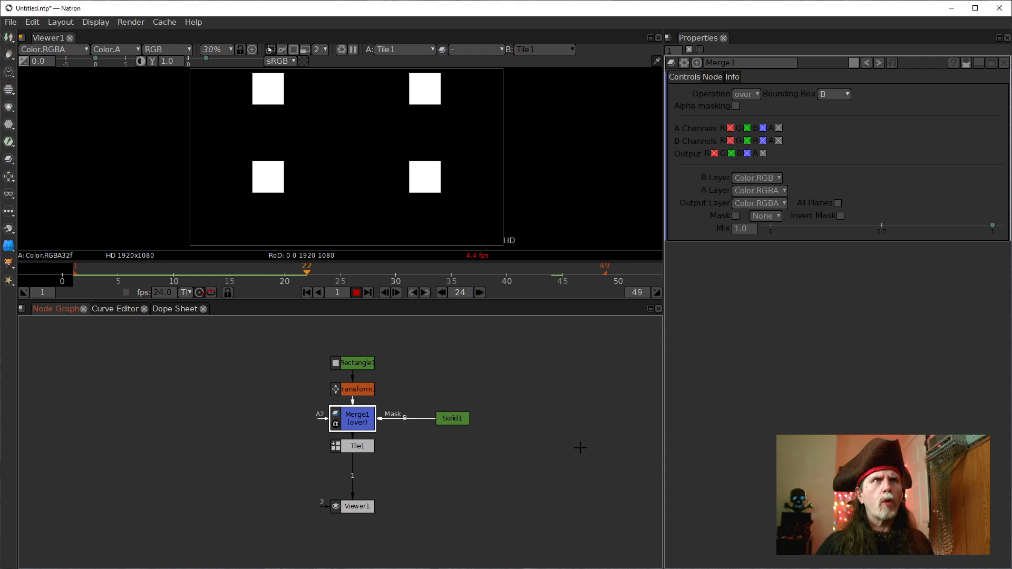
pyautogui.click(341, 446)
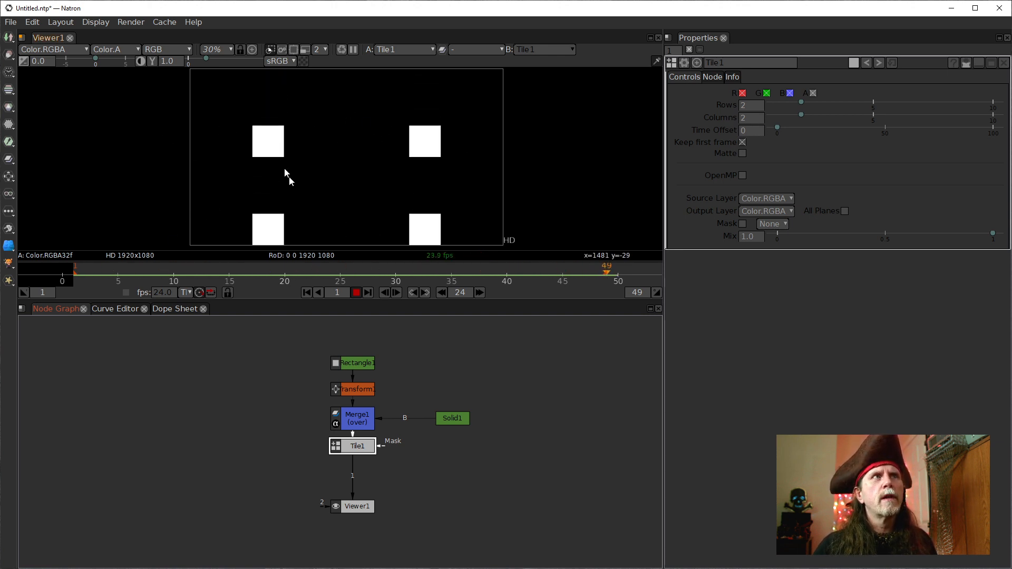
pyautogui.click(357, 292)
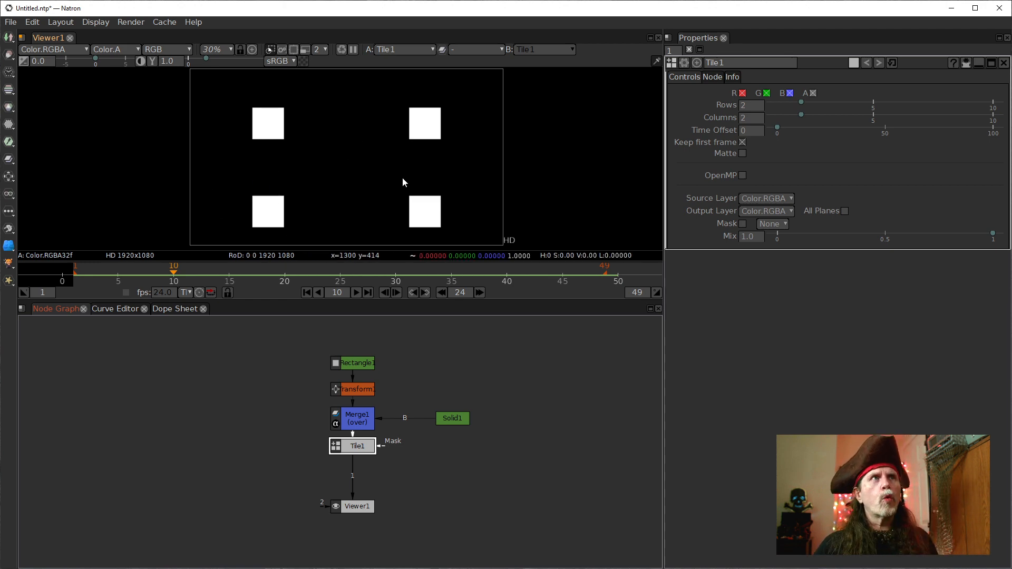
# Set the Tile1 node to 5 rows and 1 column, and deselect it
pyautogui.click(745, 118)
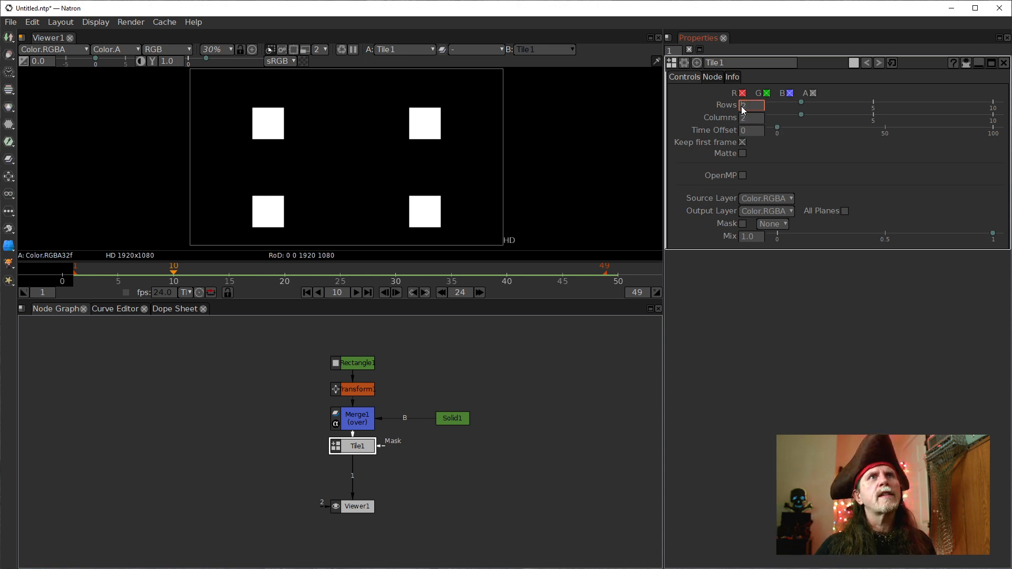
pyautogui.write('1')
pyautogui.press('Return')
pyautogui.scroll(1, 741, 109)
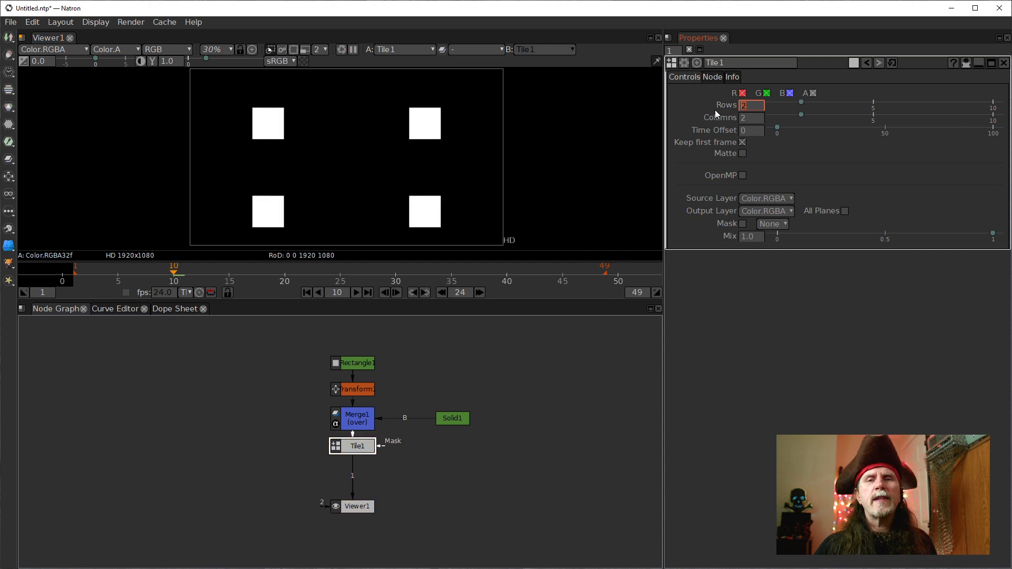
pyautogui.scroll(3, 747, 107)
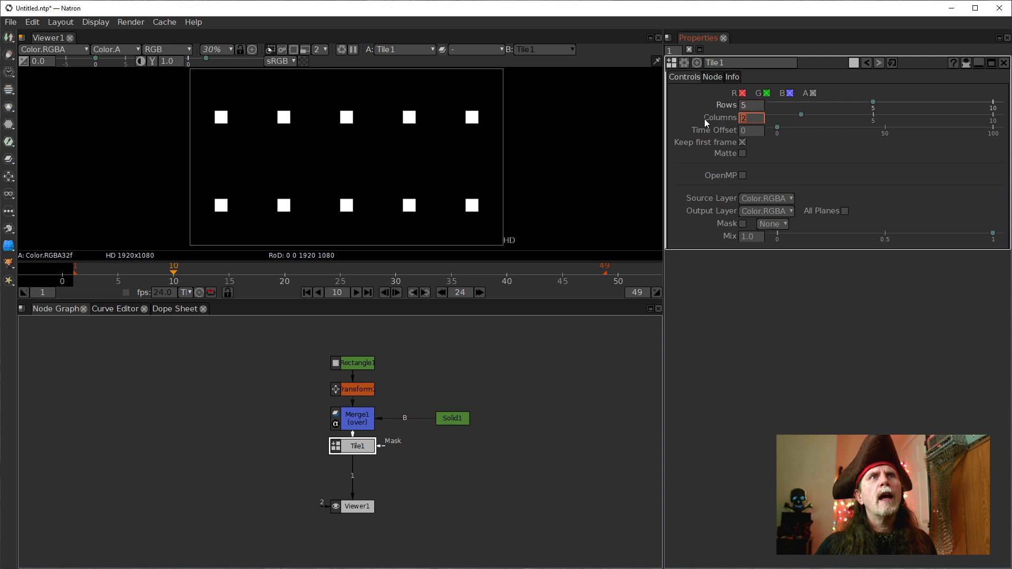
pyautogui.click(749, 118)
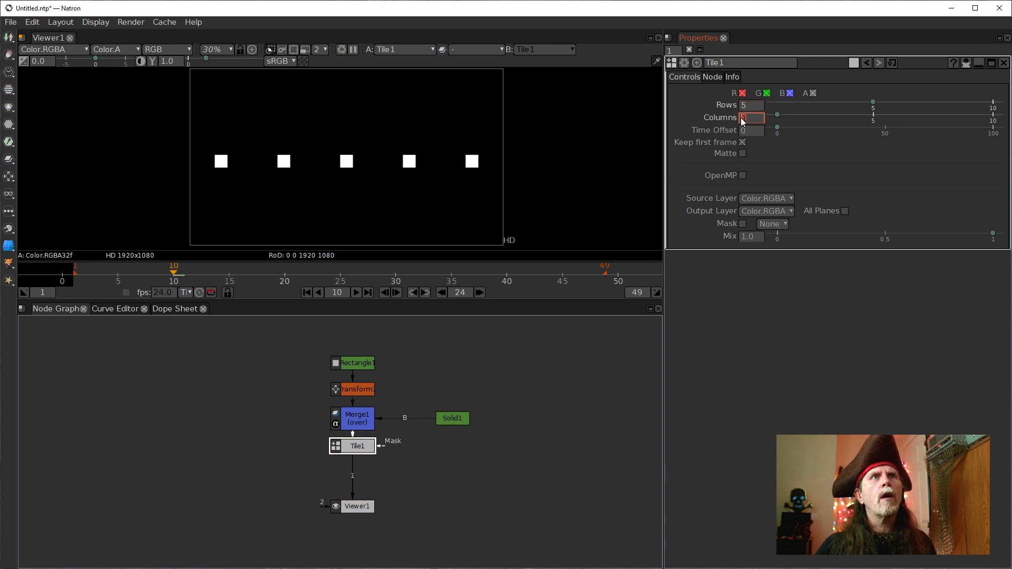
pyautogui.click(501, 421)
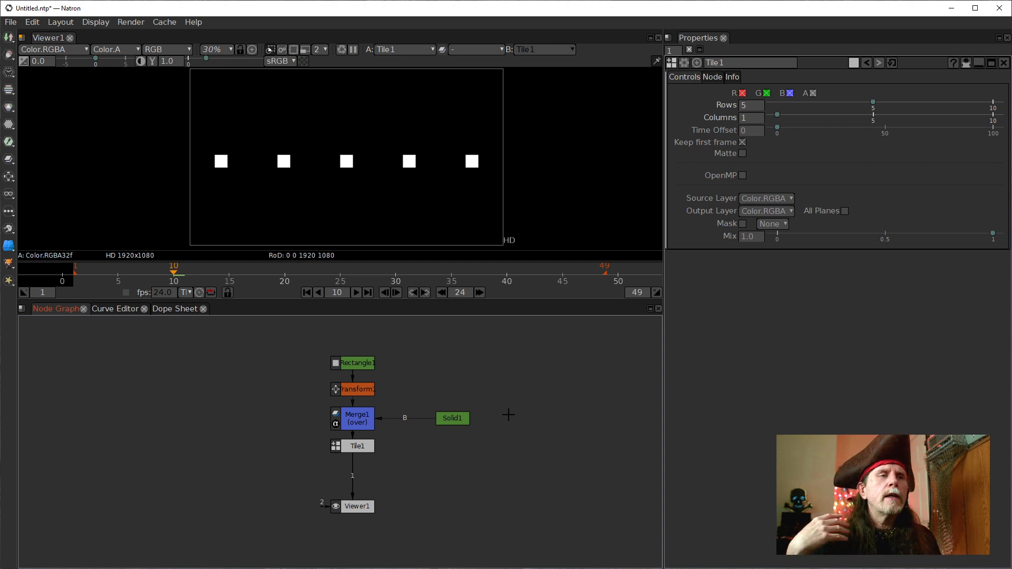
# Play the five-square animation, shift Tile1 slightly lower beneath Merge1, bring up Transform1's properties, and stop the playback
pyautogui.click(357, 294)
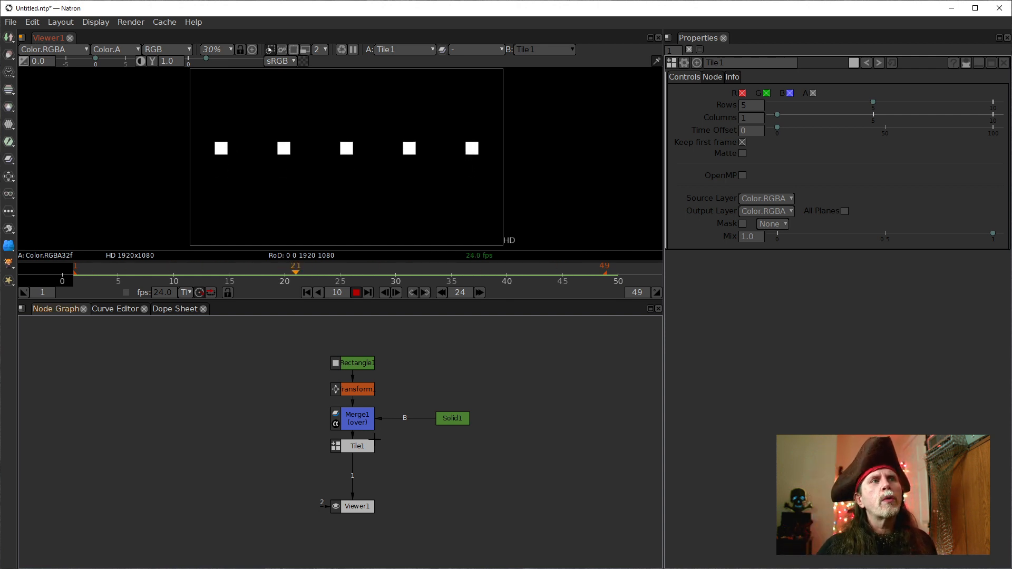
pyautogui.moveTo(371, 445); pyautogui.dragTo(373, 458)
pyautogui.click(363, 387)
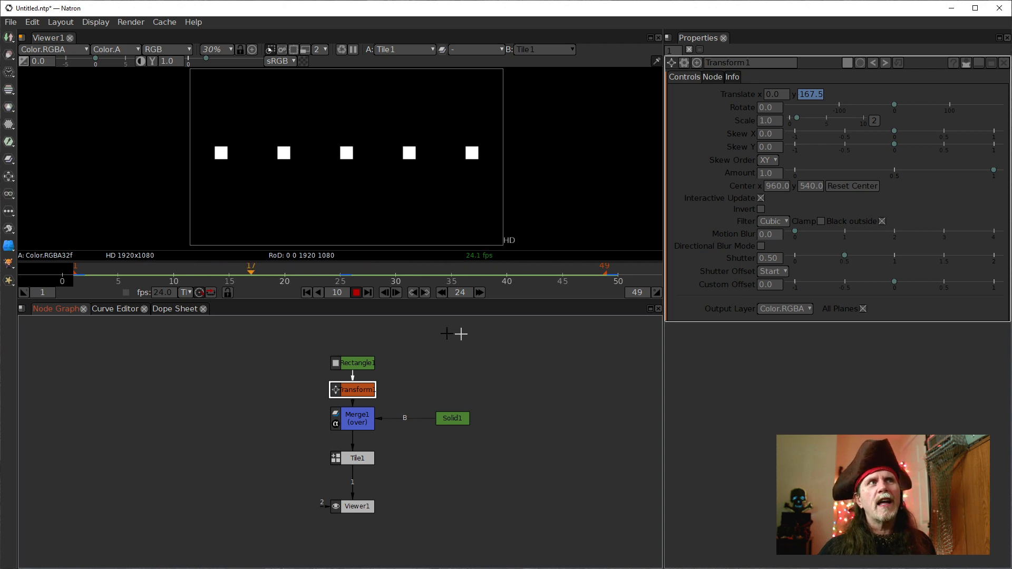
pyautogui.click(354, 425)
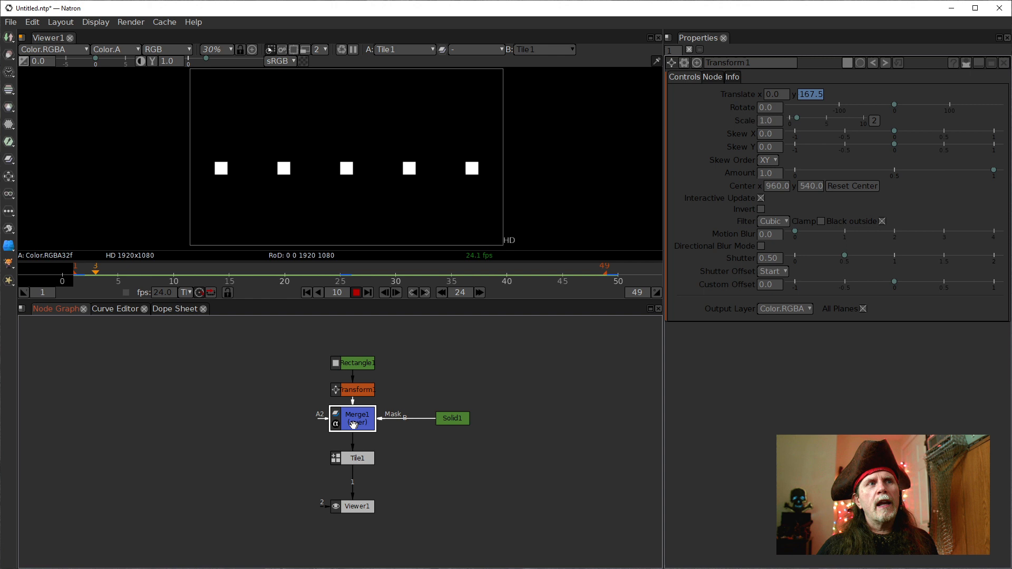
pyautogui.click(456, 418)
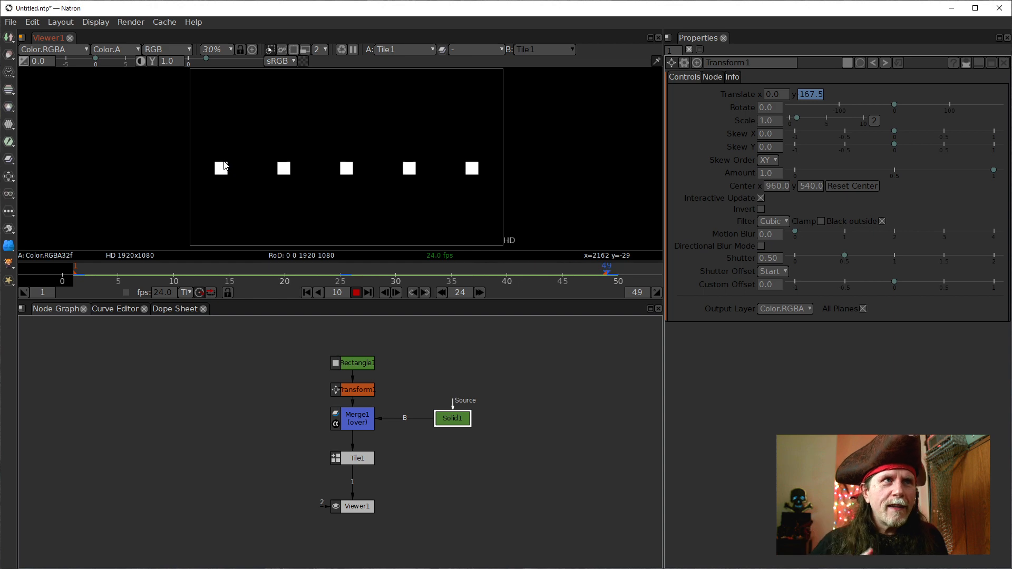
pyautogui.click(356, 292)
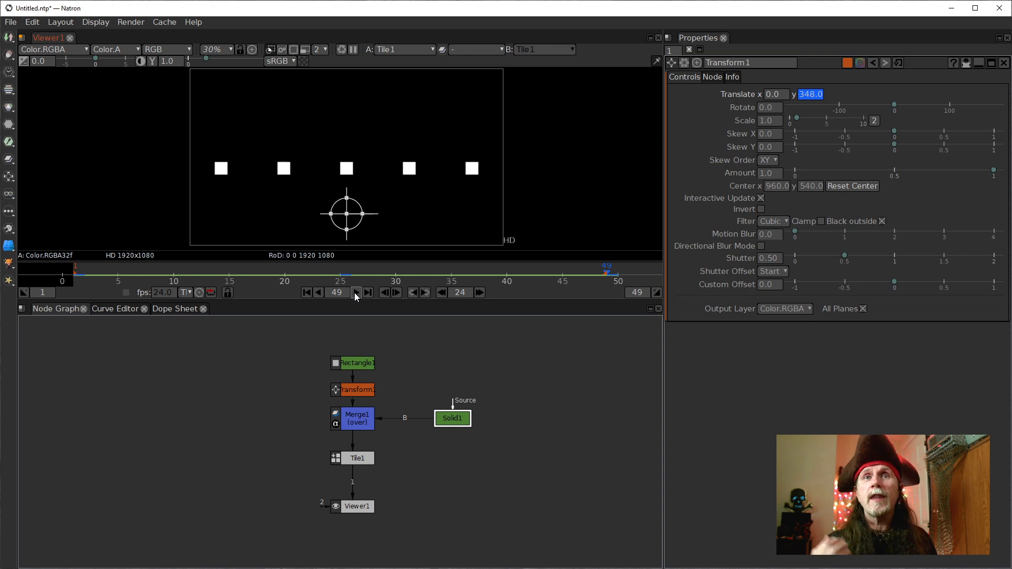
# Bring up Tile1's properties and set its Time Offset to 1
pyautogui.click(349, 456)
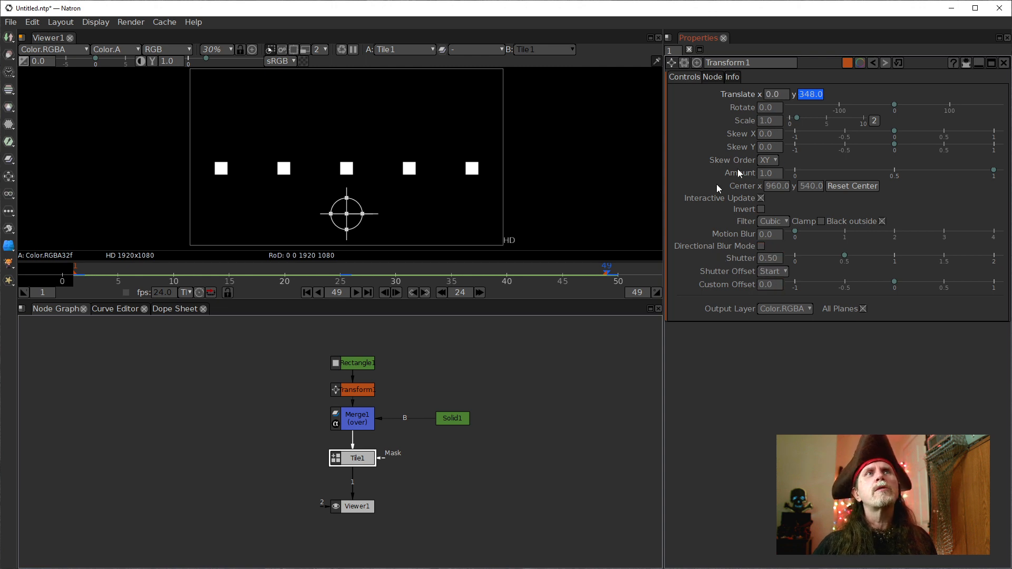
pyautogui.doubleClick(349, 459)
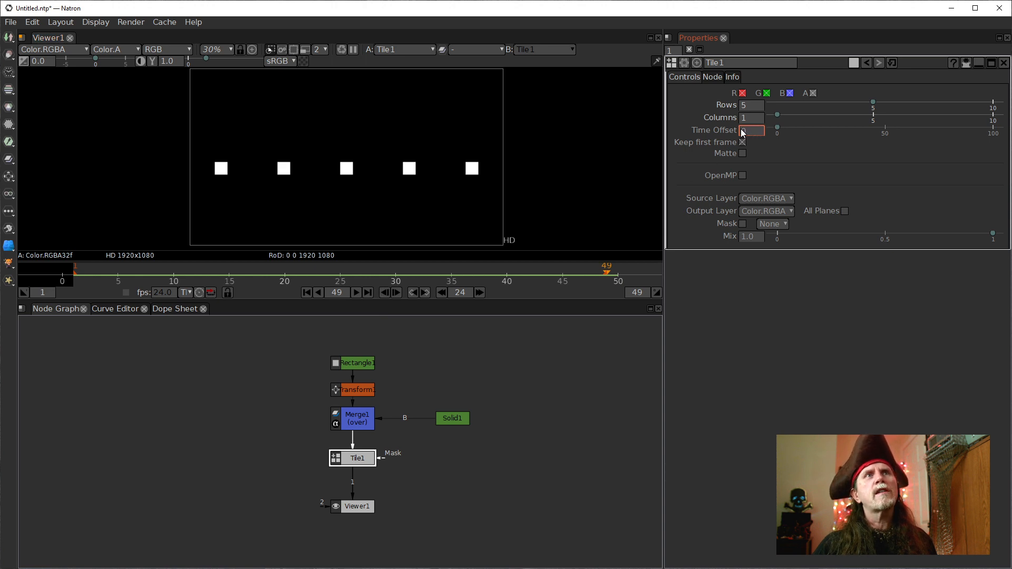
pyautogui.write('1')
pyautogui.press('Return')
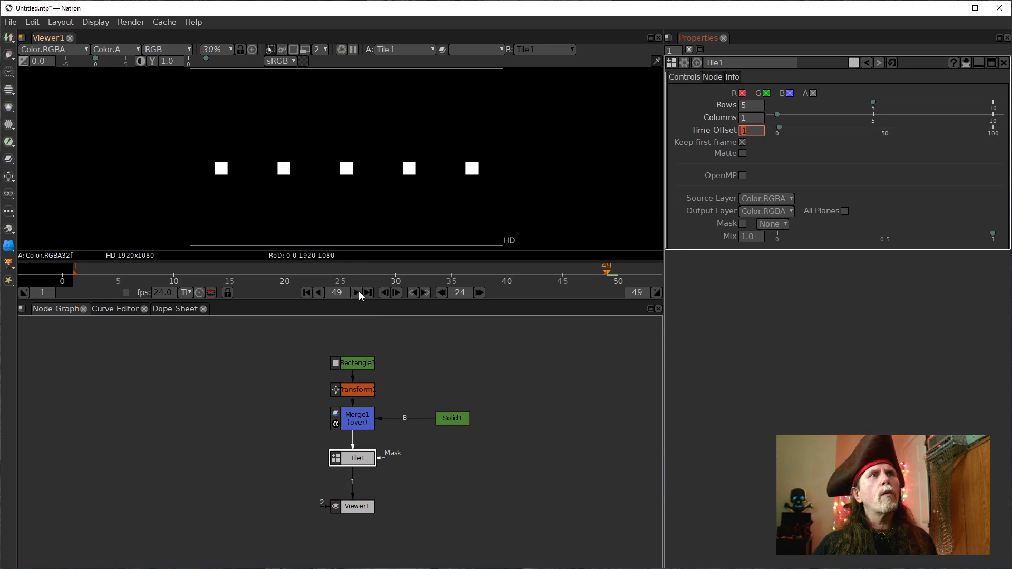
# Play the tiled animation from frame 1 to check the one-frame offset, and stop the playback
pyautogui.click(359, 292)
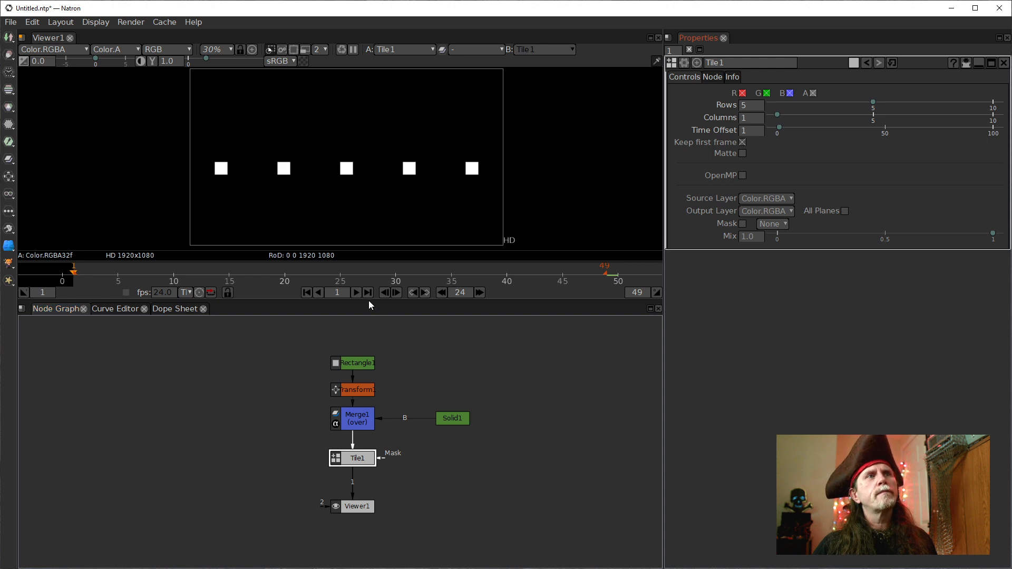
pyautogui.click(356, 292)
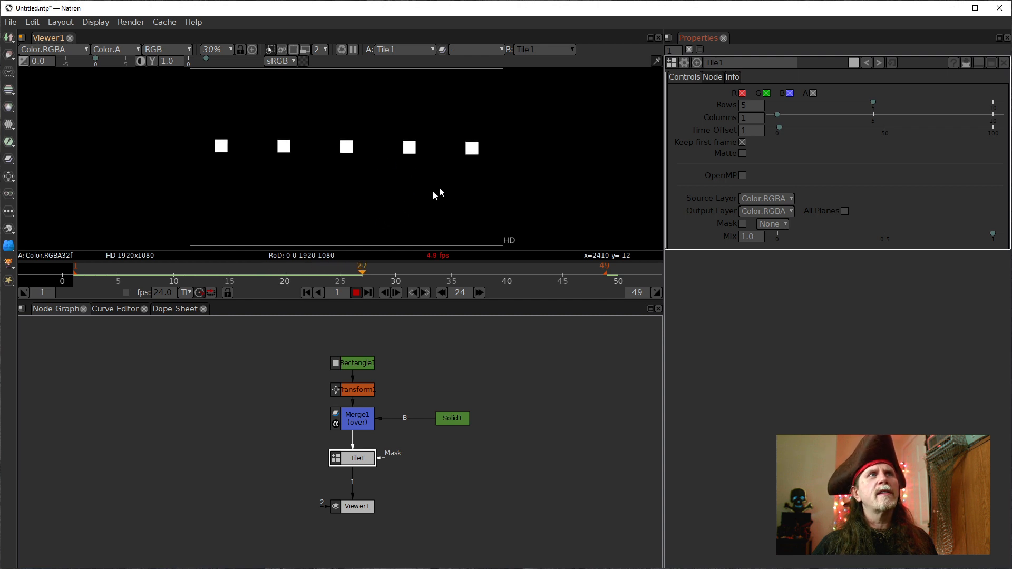
pyautogui.click(355, 293)
# Raise Tile1's Time Offset to 22
pyautogui.click(744, 132)
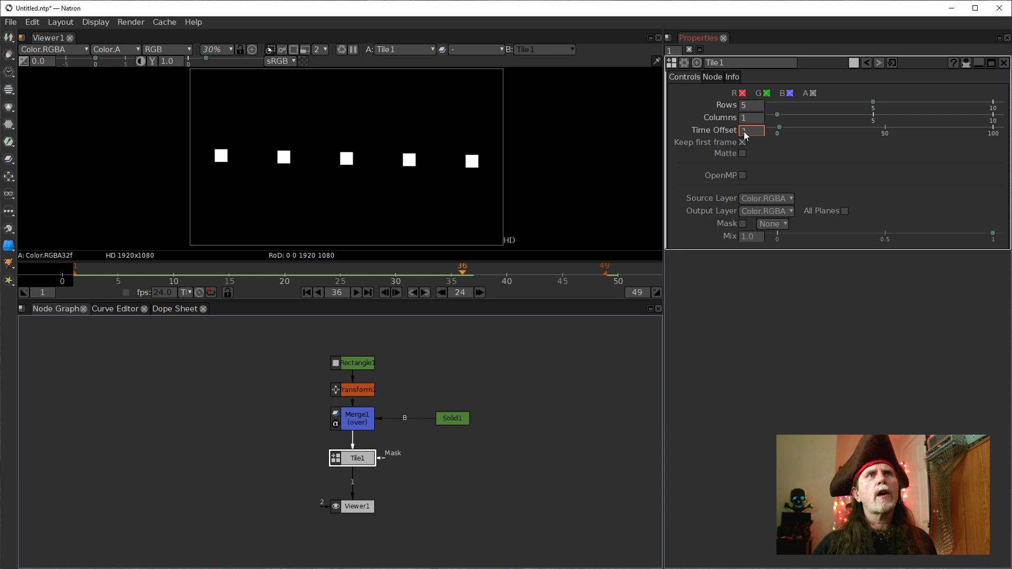
pyautogui.scroll(12, 744, 131)
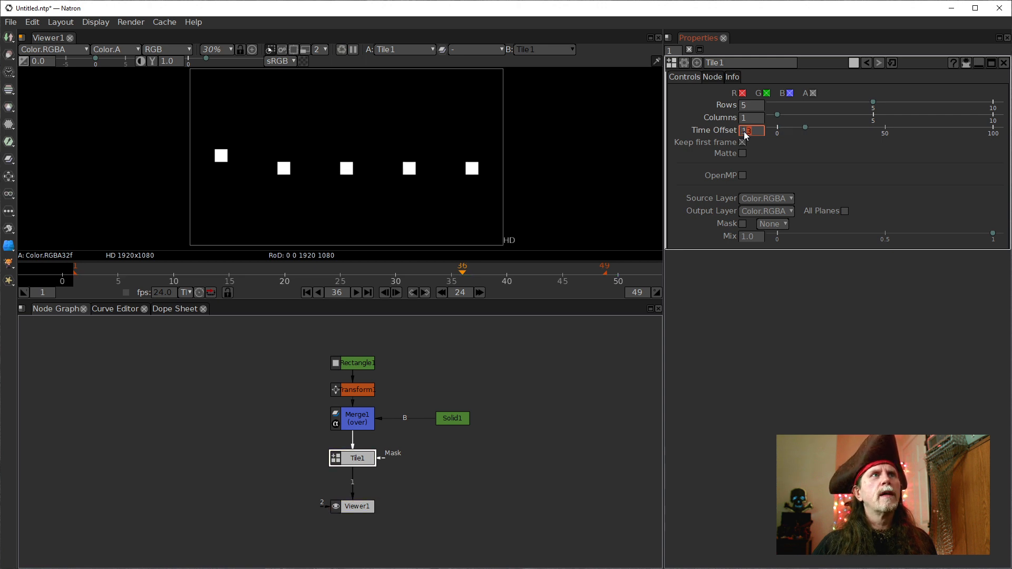
pyautogui.scroll(6, 744, 131)
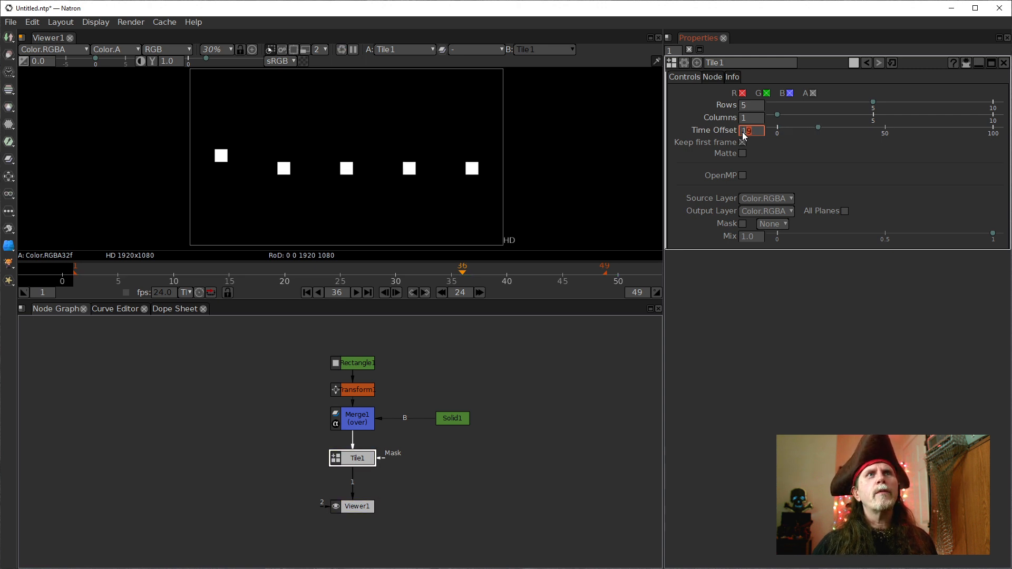
pyautogui.scroll(3, 744, 131)
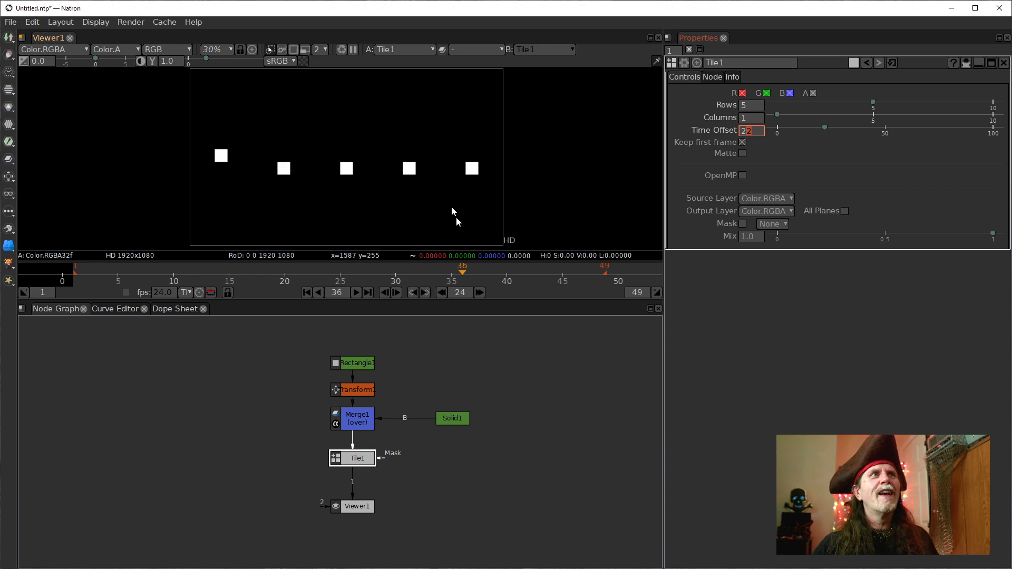
# Play the animation to check the larger time offset between the squares, and stop at frame 20
pyautogui.click(356, 293)
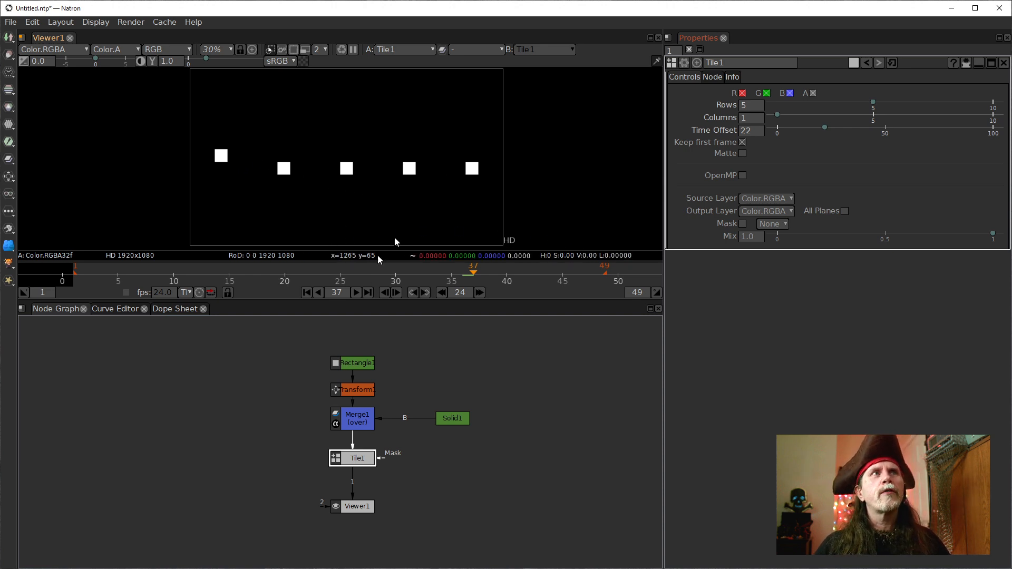
pyautogui.click(356, 293)
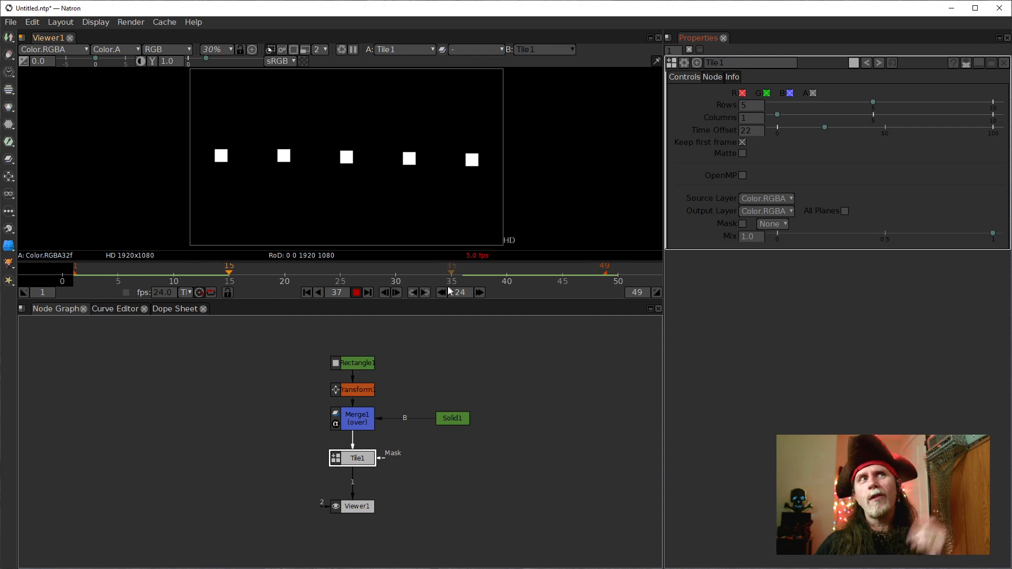
pyautogui.press('k')
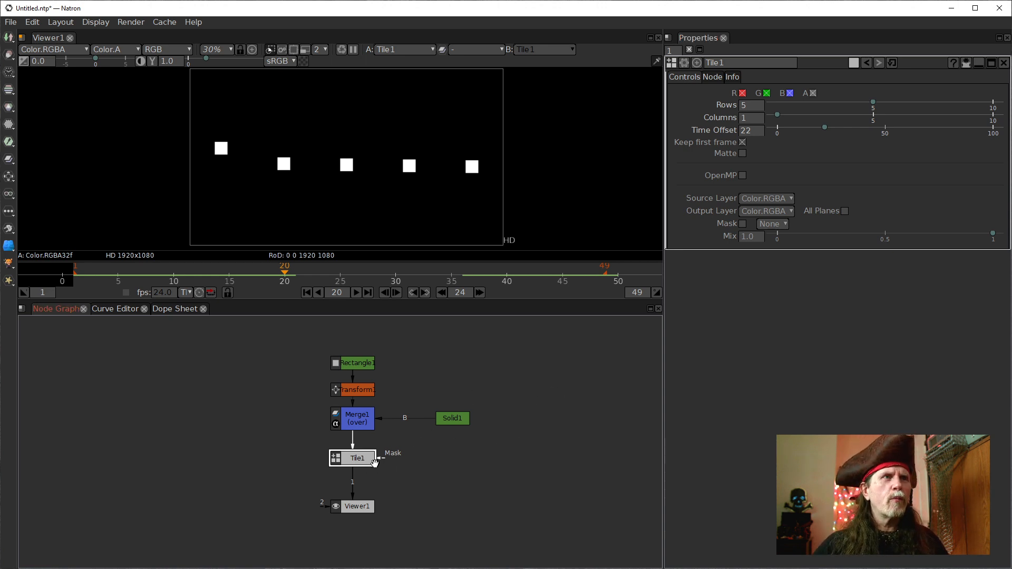
# Move Tile1 out to the right of the node column, and shift Rectangle1 and Transform1 up to open space above Merge1
pyautogui.moveTo(354, 461); pyautogui.dragTo(501, 473)
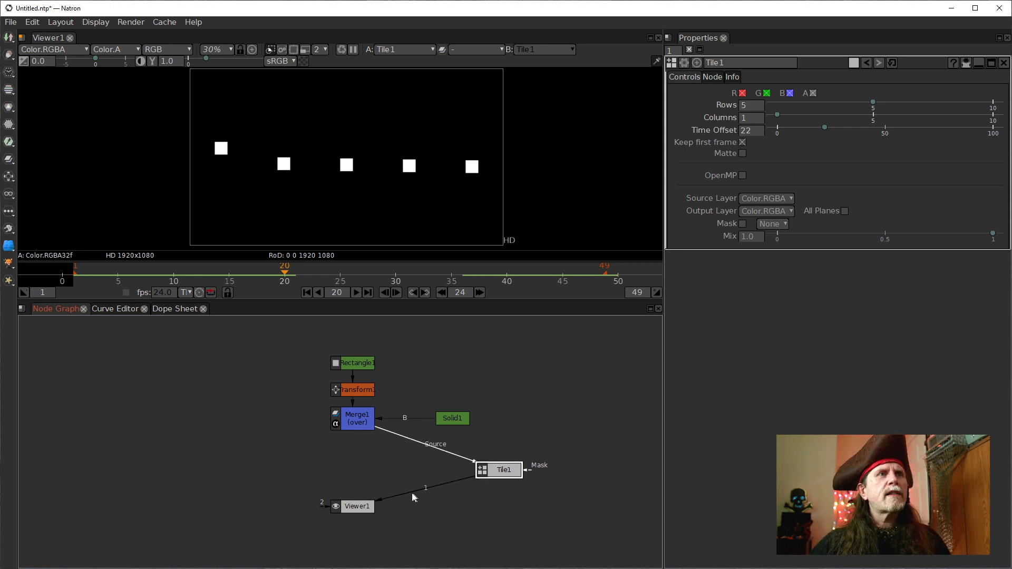
pyautogui.moveTo(404, 492); pyautogui.dragTo(496, 473)
pyautogui.moveTo(356, 363); pyautogui.dragTo(353, 340)
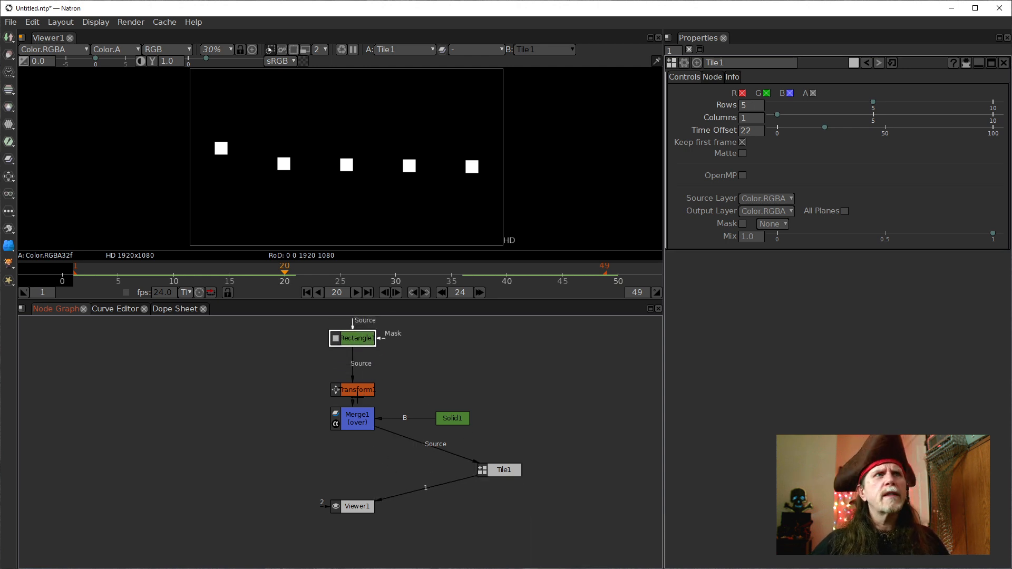
pyautogui.moveTo(356, 391); pyautogui.dragTo(354, 365)
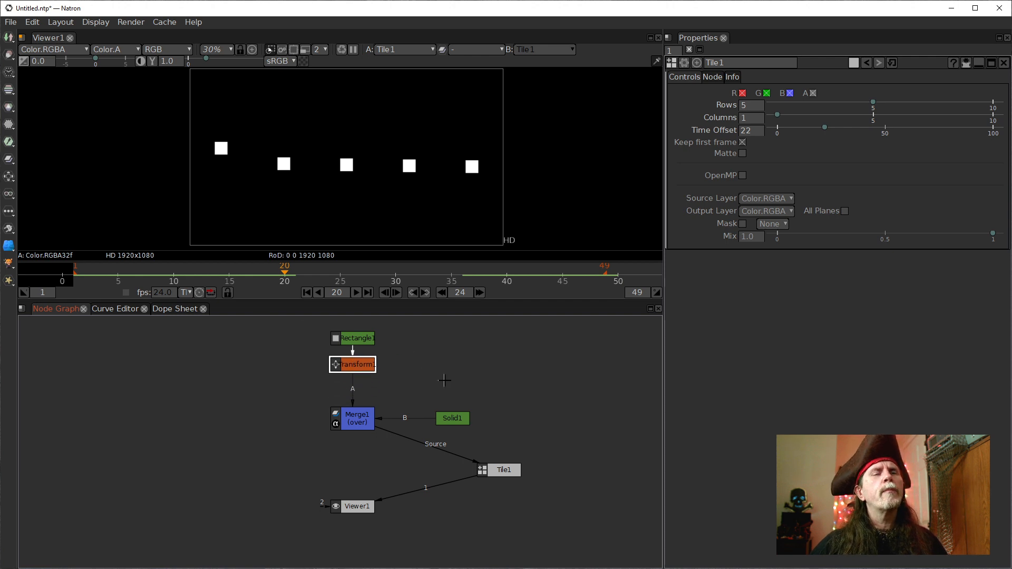
# Return to frame 1 and insert a TimeLoop node between Transform1 and Merge1
pyautogui.click(490, 469)
pyautogui.moveTo(226, 277); pyautogui.dragTo(86, 278)
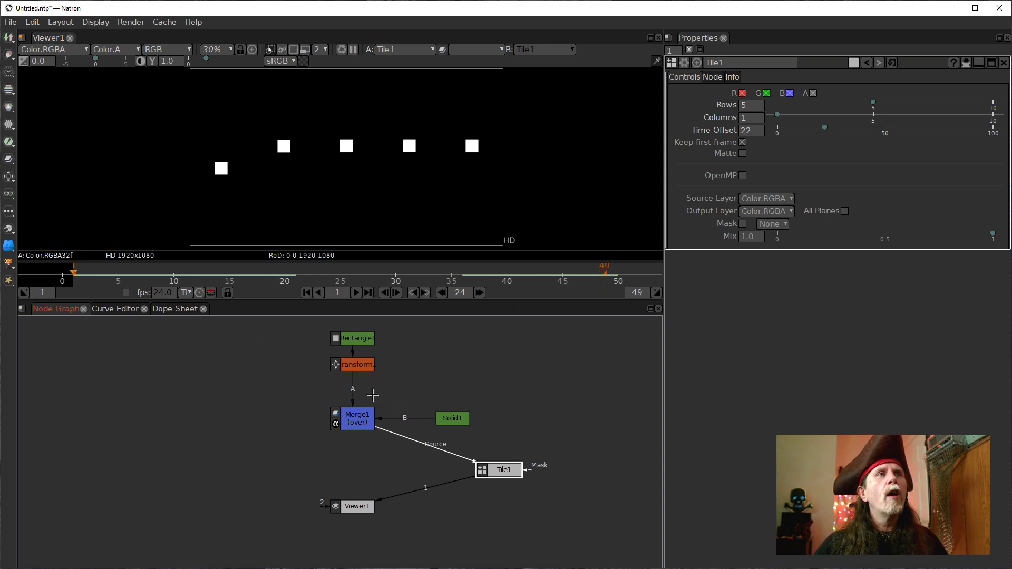
pyautogui.click(355, 364)
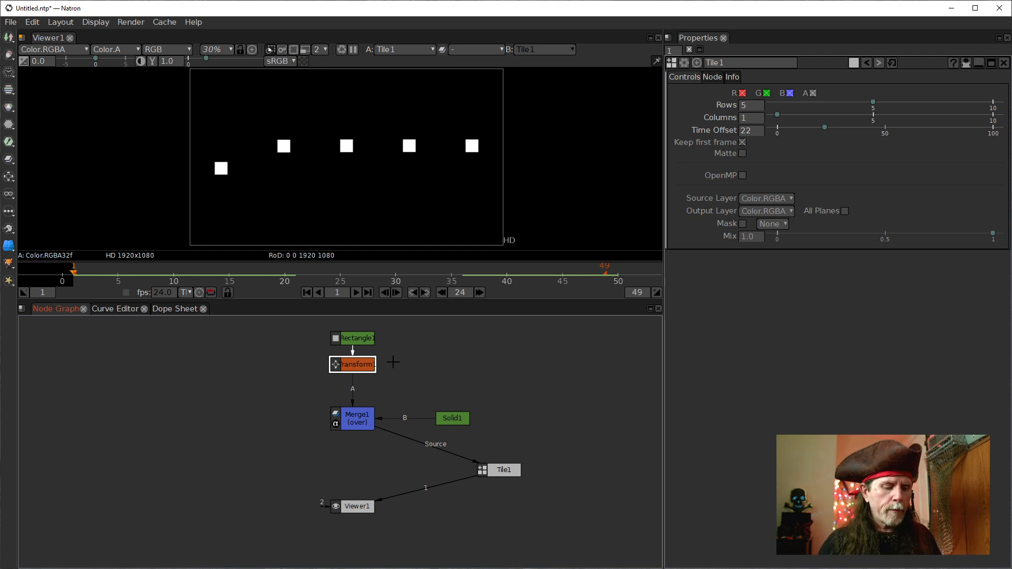
pyautogui.press('Tab')
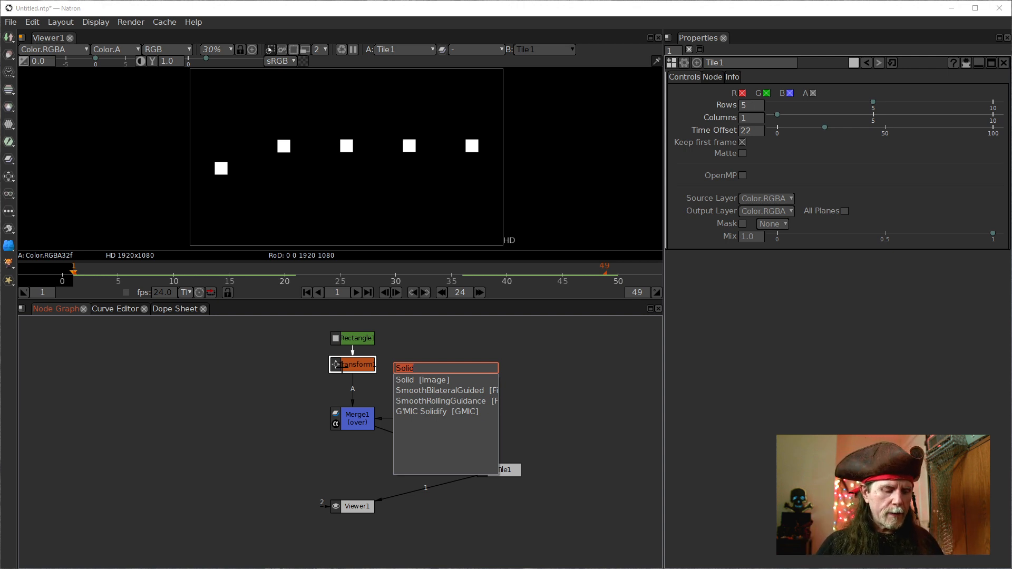
pyautogui.write('time')
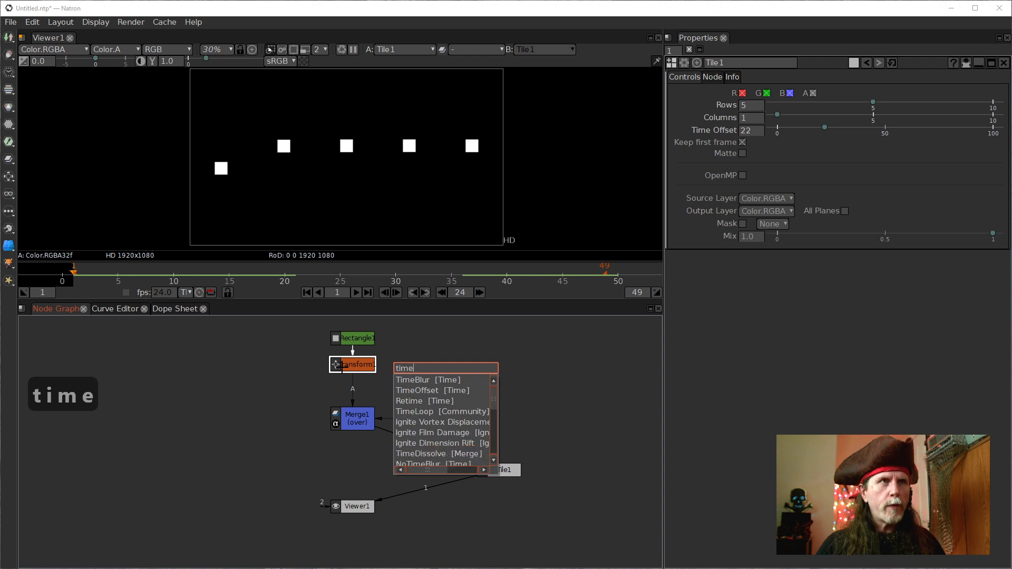
pyautogui.press('Down')
pyautogui.press('Down')
pyautogui.press('Down')
pyautogui.press('Down')
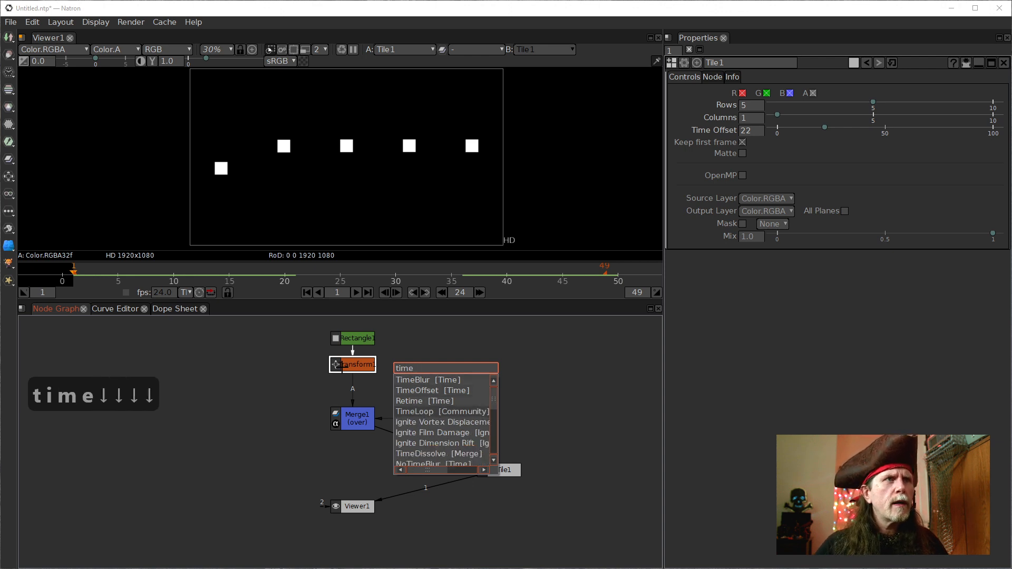
pyautogui.press('Return')
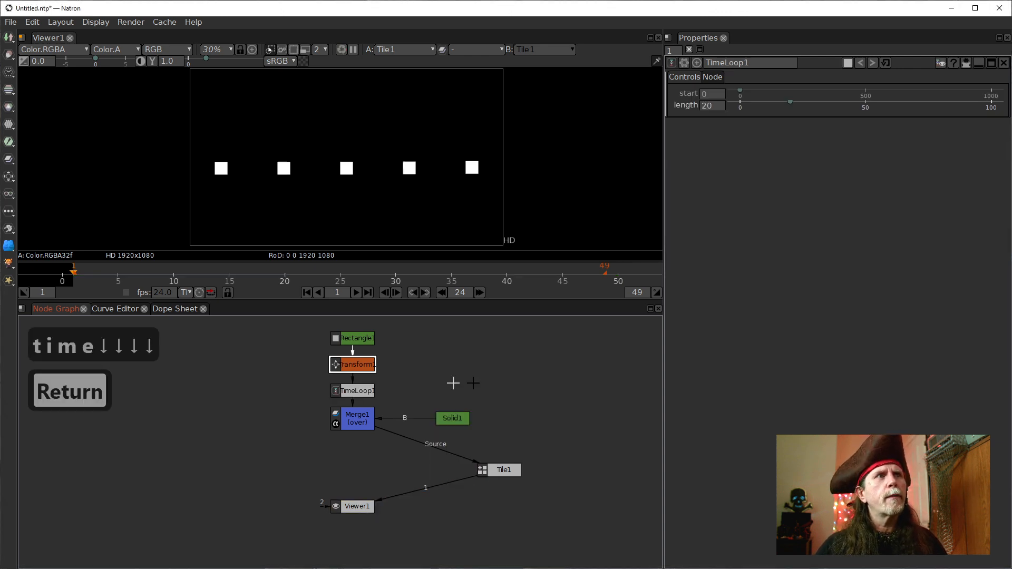
# Set TimeLoop1's start to 1 and length to 49, and deselect the node
pyautogui.click(358, 390)
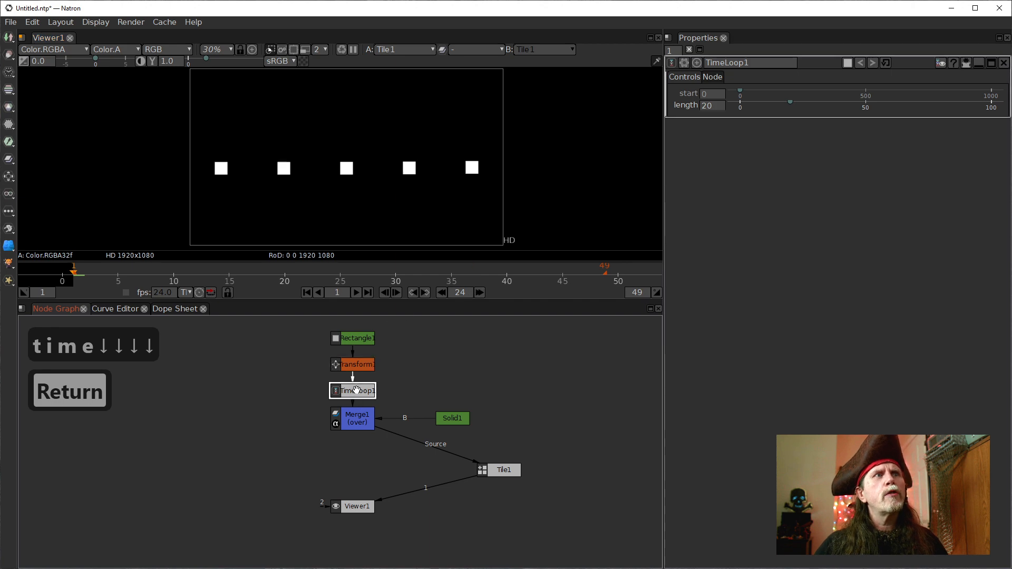
pyautogui.click(707, 106)
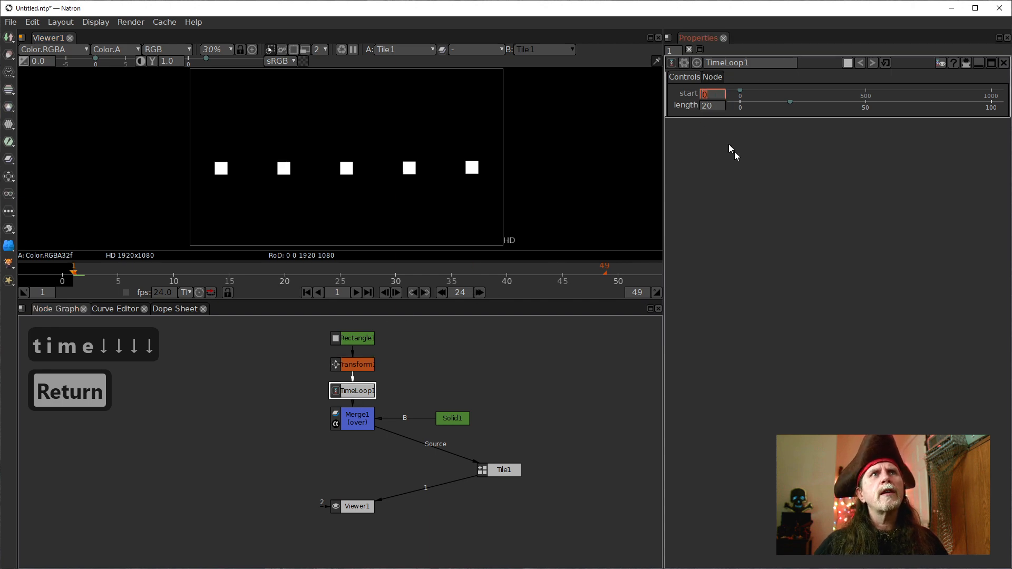
pyautogui.write('1')
pyautogui.click(721, 107)
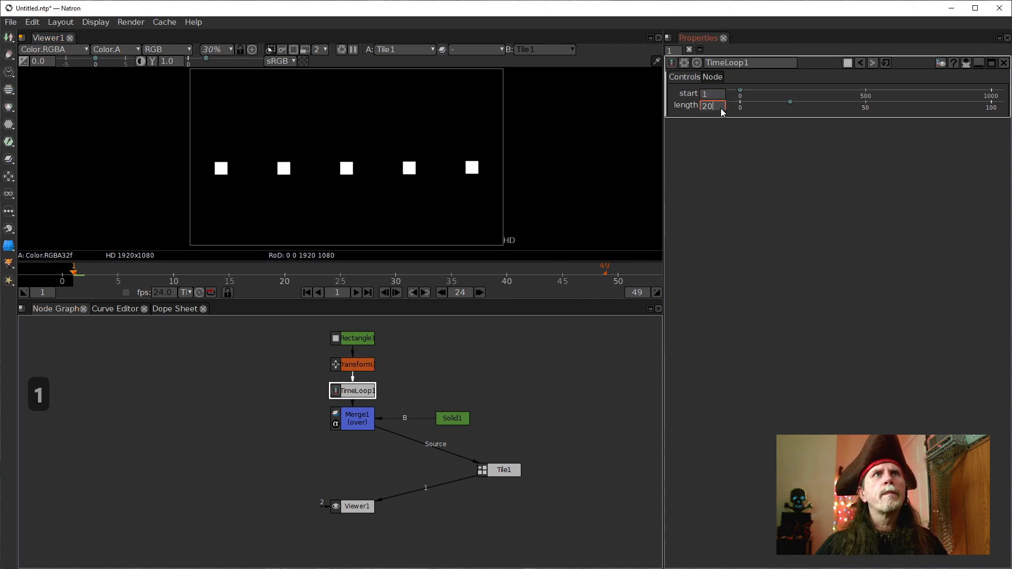
pyautogui.click(723, 106)
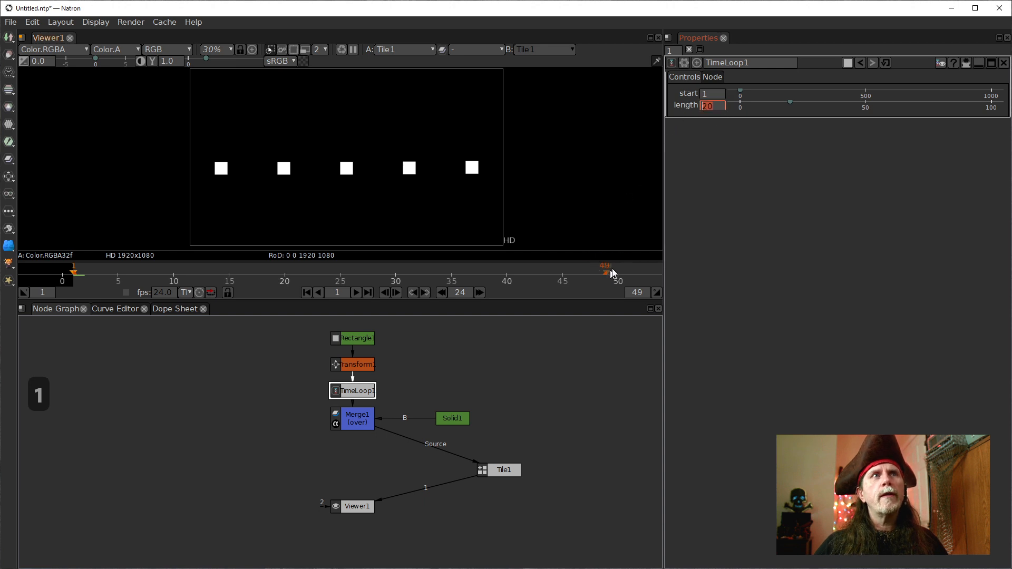
pyautogui.write('49')
pyautogui.press('Return')
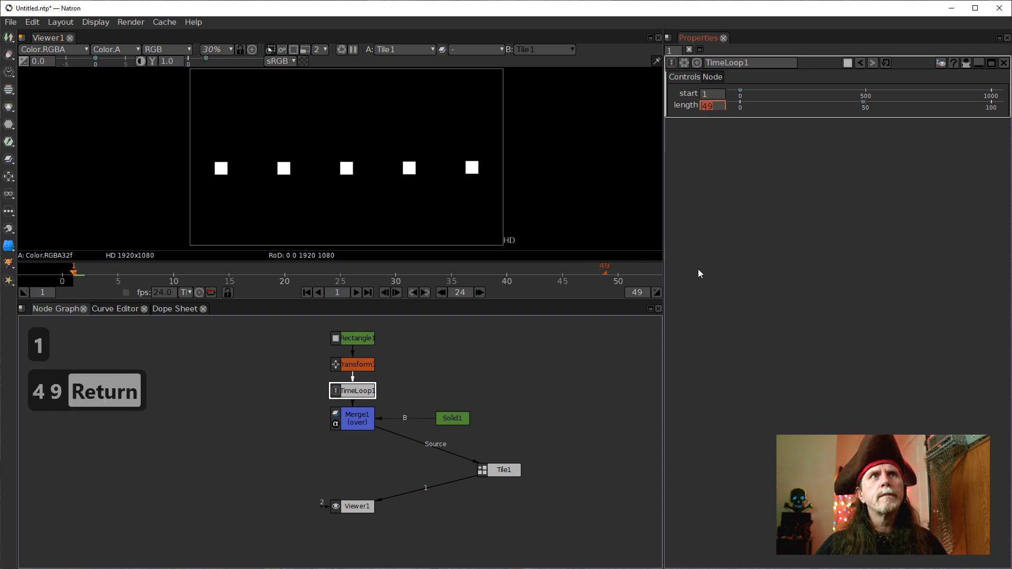
pyautogui.click(531, 407)
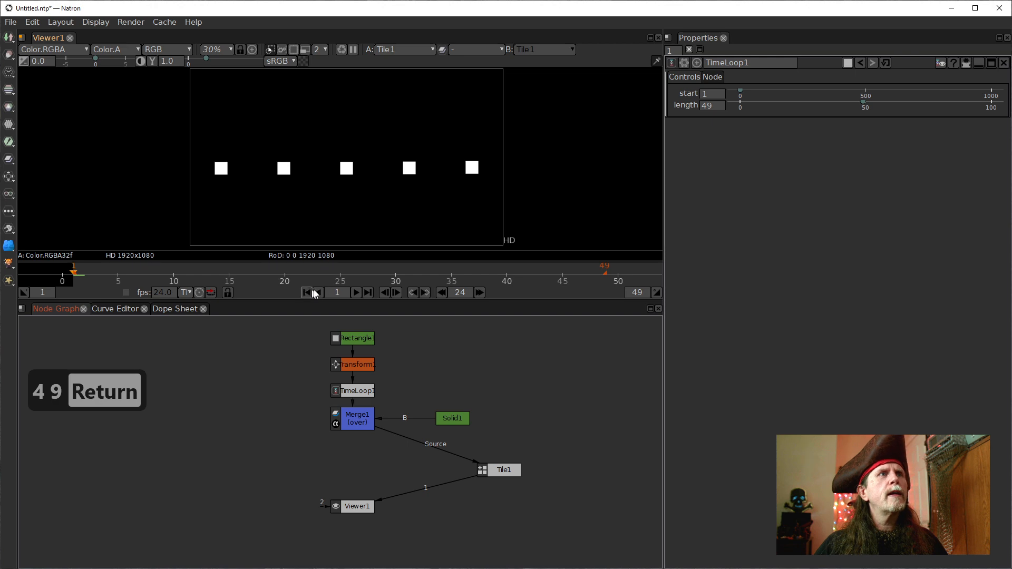
# Play the looped animation, stop it at frame 10, and move Tile1 closer to the main node column
pyautogui.click(356, 292)
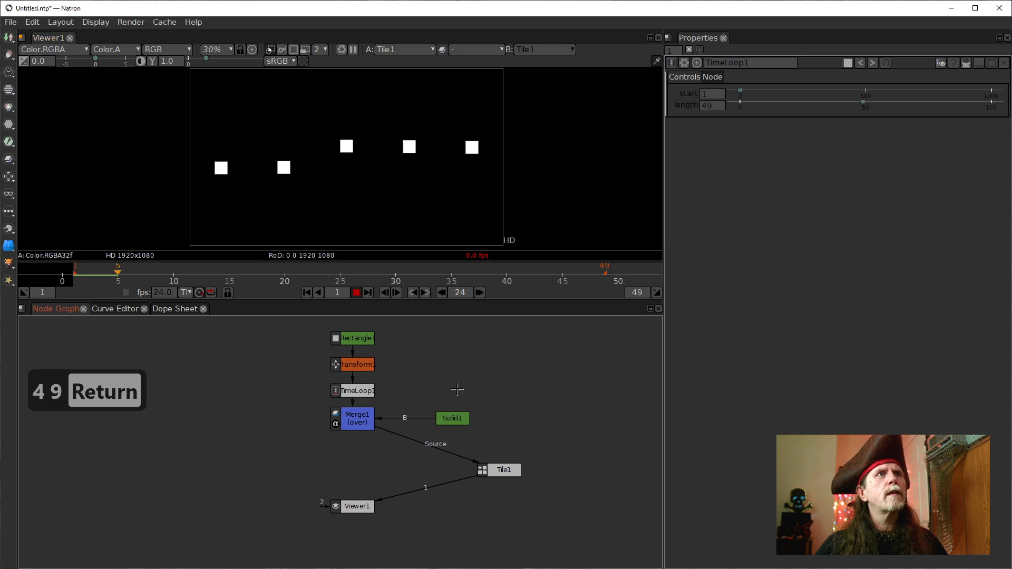
pyautogui.click(357, 293)
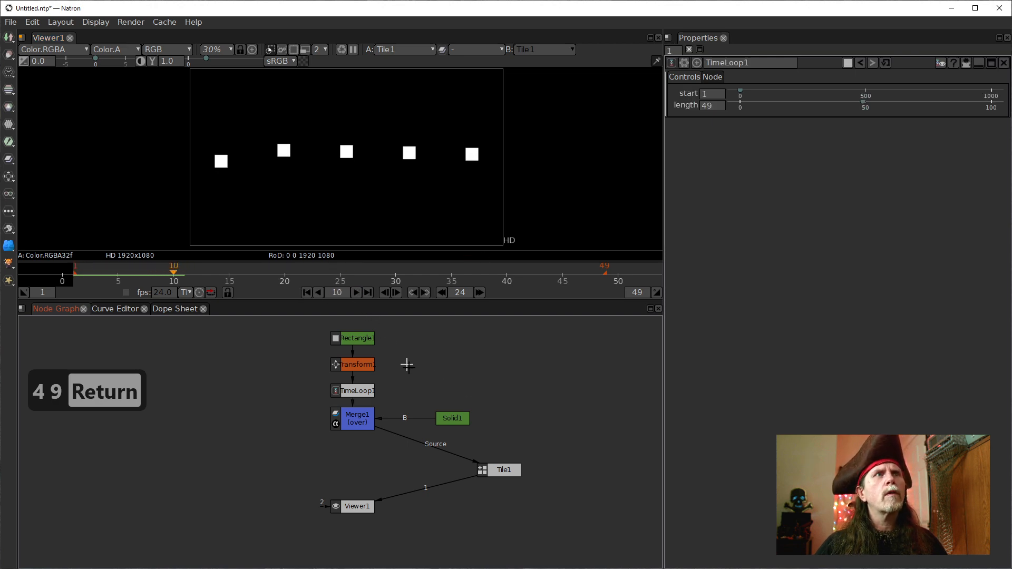
pyautogui.moveTo(484, 466); pyautogui.dragTo(357, 419)
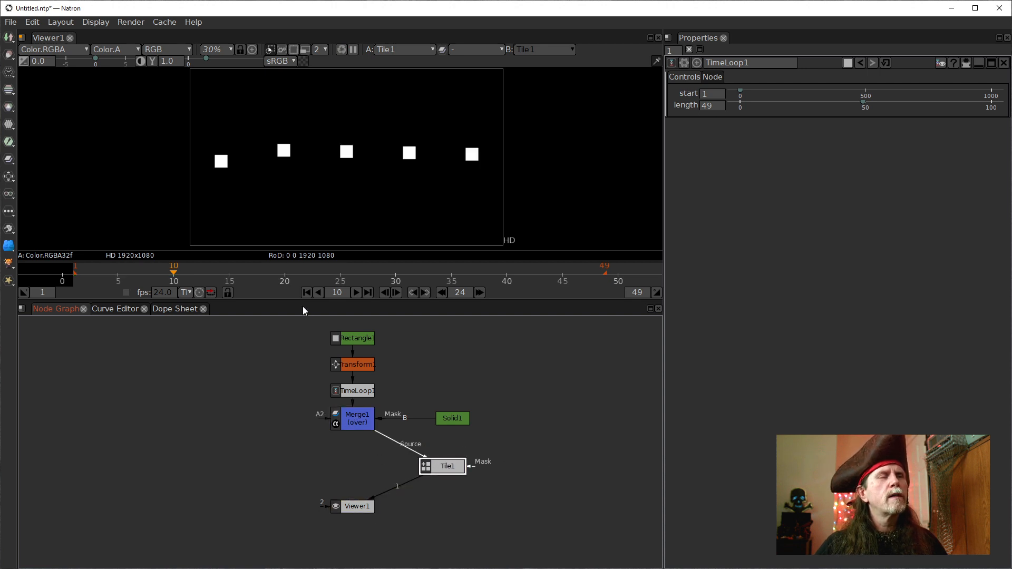
# Play the animation from frame 1, switch the viewer's input from Tile1 to TimeLoop1, and stop playback at frame 9
pyautogui.click(307, 292)
pyautogui.click(354, 292)
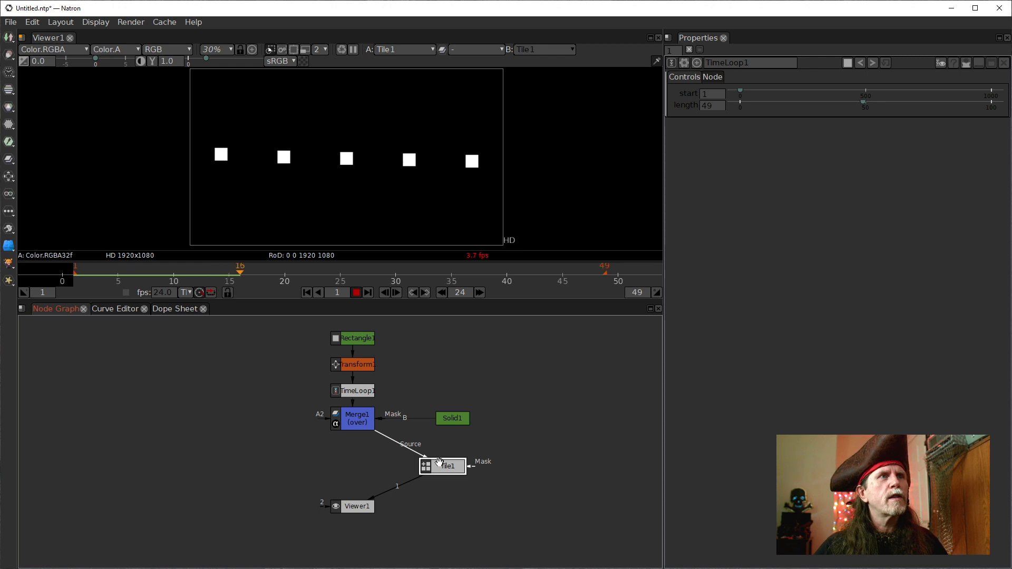
pyautogui.moveTo(398, 483); pyautogui.dragTo(352, 389)
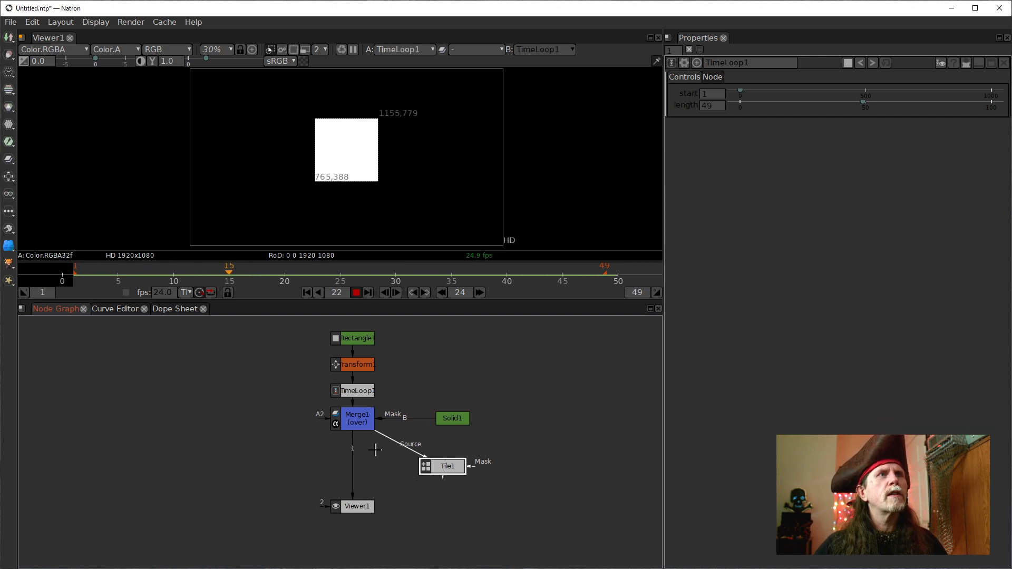
pyautogui.moveTo(353, 458); pyautogui.dragTo(364, 391)
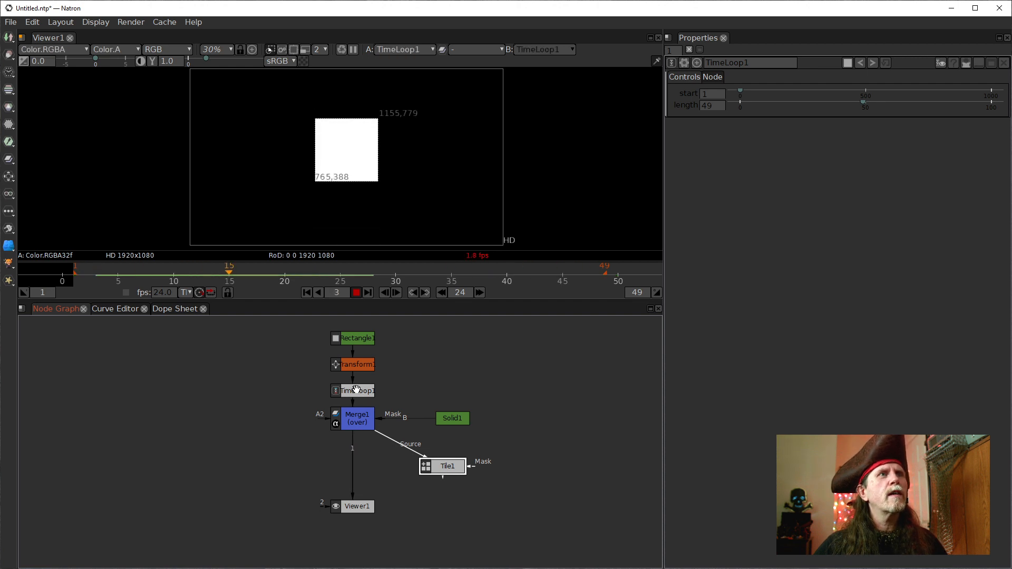
pyautogui.click(356, 293)
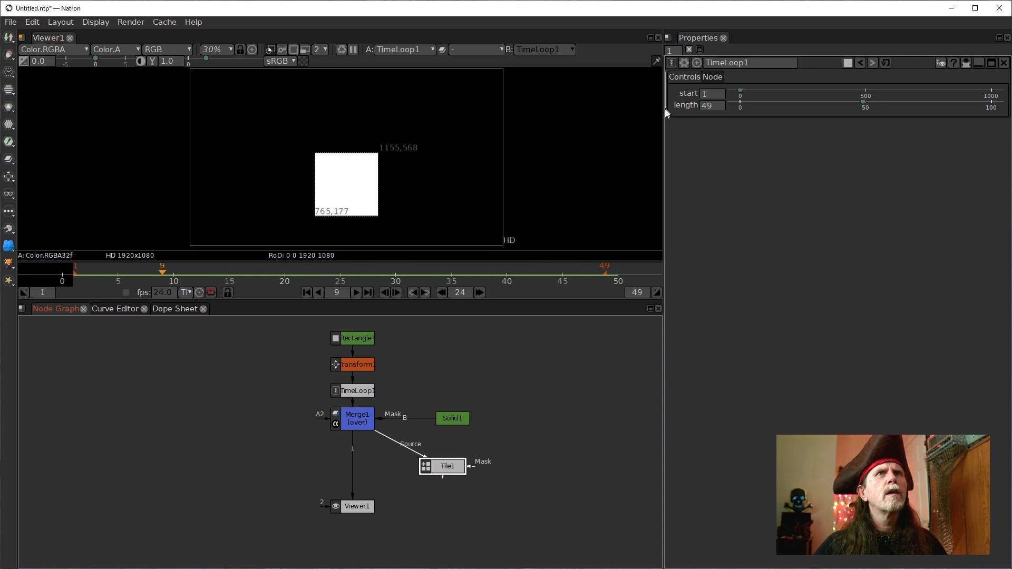
# Select TimeLoop1, clear the cache, and replay its output from frame 1, stopping at frame 9
pyautogui.click(354, 390)
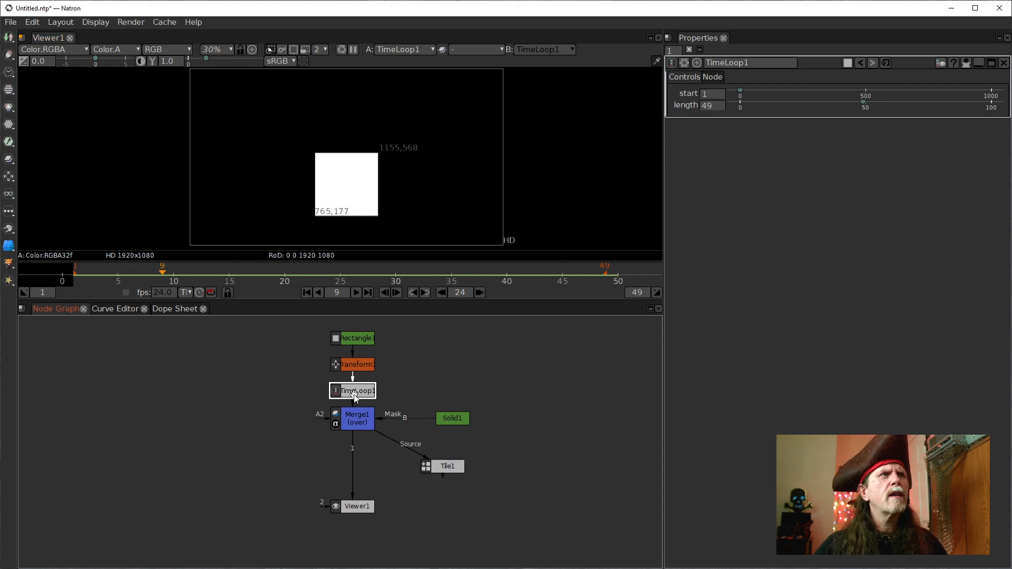
pyautogui.click(306, 293)
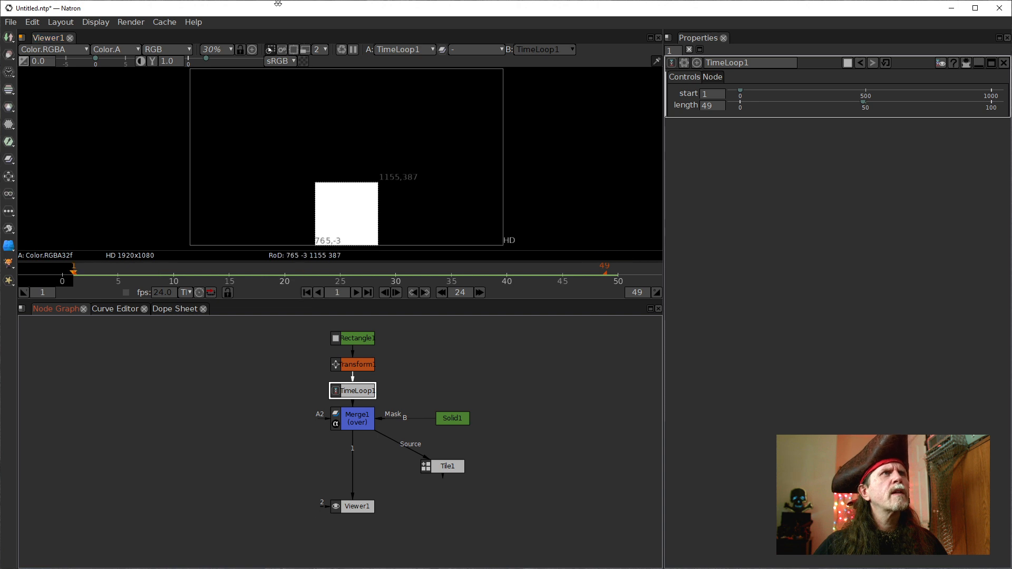
pyautogui.click(165, 24)
pyautogui.click(202, 71)
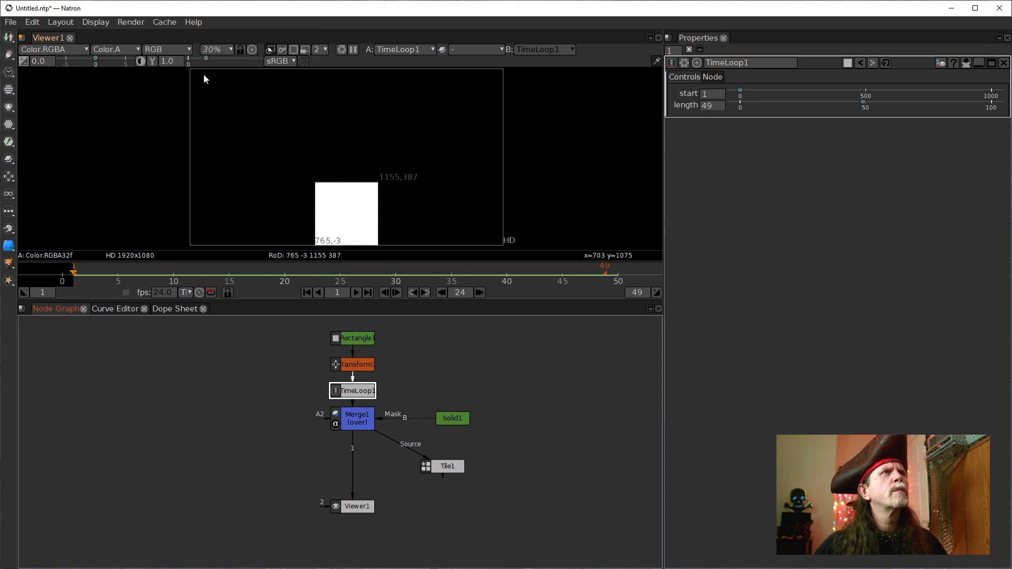
pyautogui.click(357, 293)
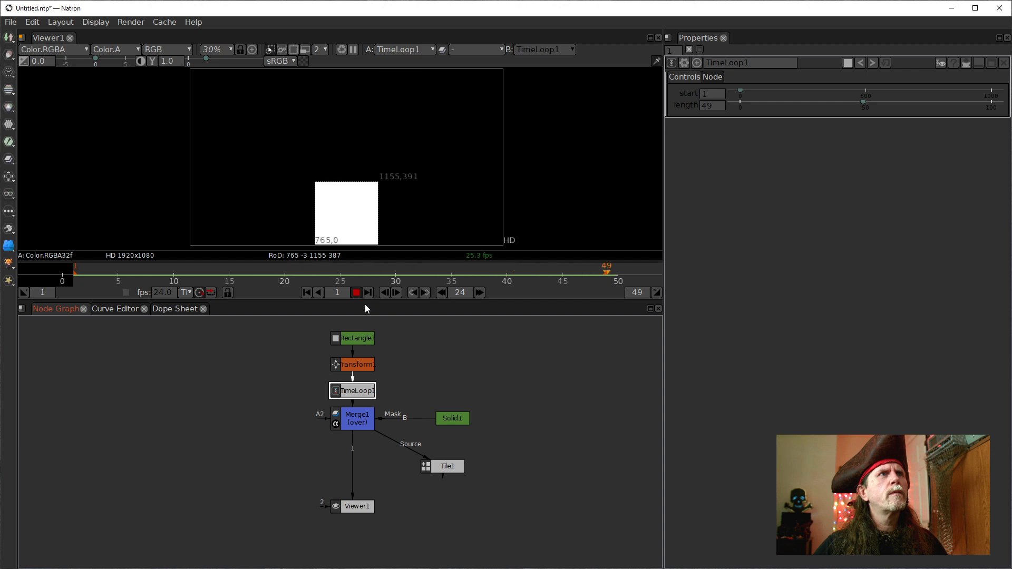
pyautogui.click(356, 292)
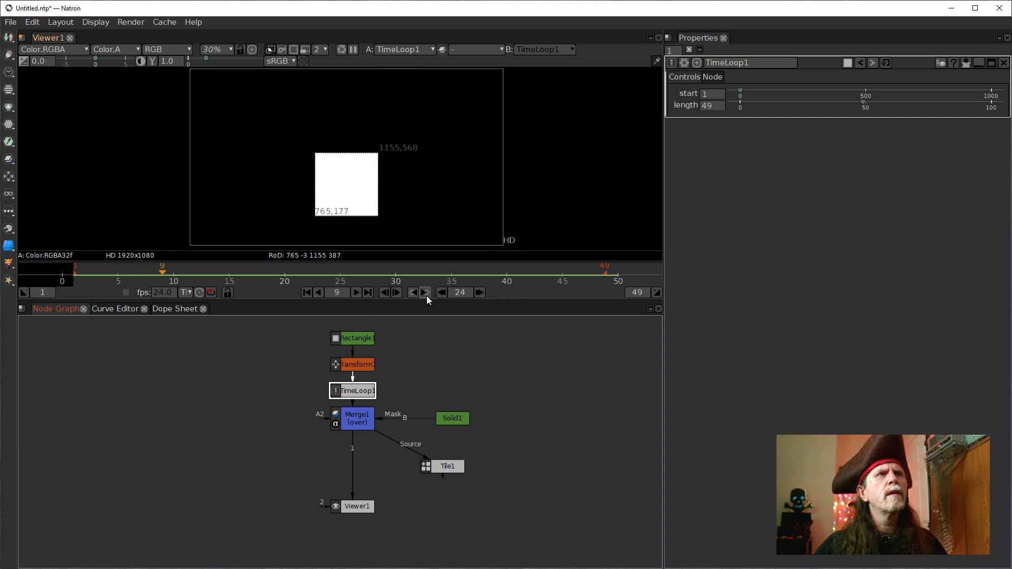
# Examine the last frames of the loop around frame 48, and return to frame 1
pyautogui.click(702, 106)
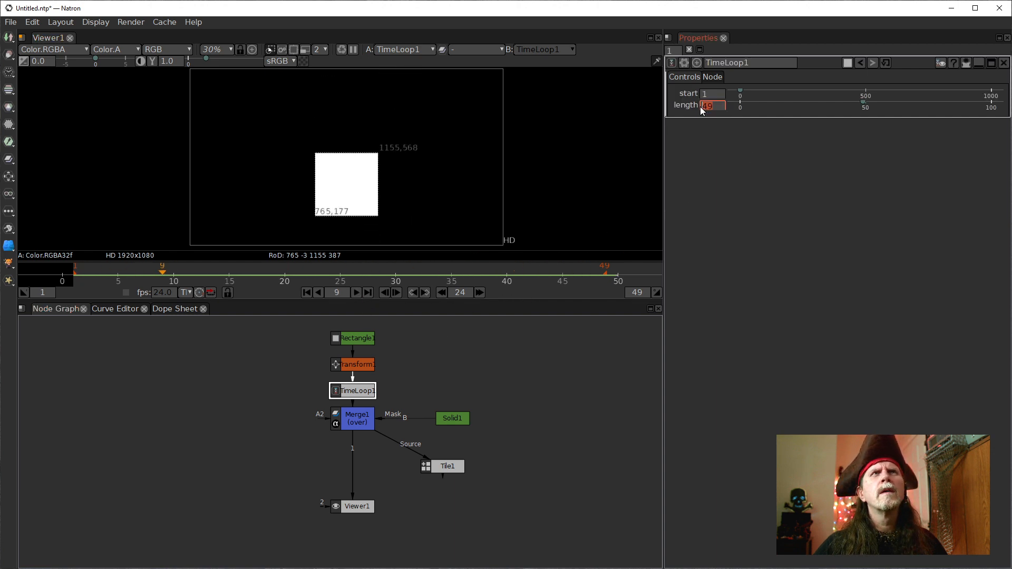
pyautogui.click(599, 274)
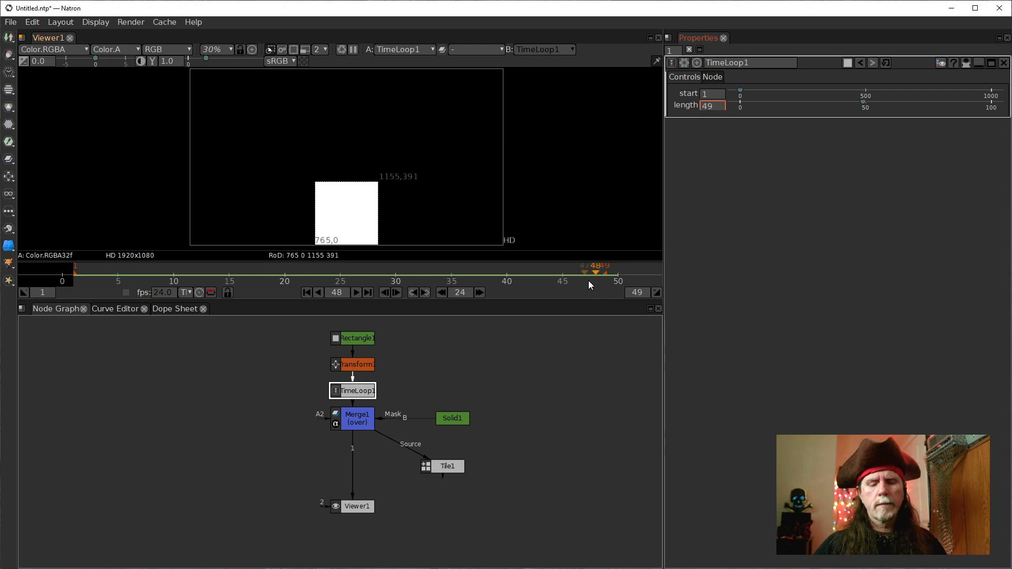
pyautogui.press('Left')
pyautogui.press('Left')
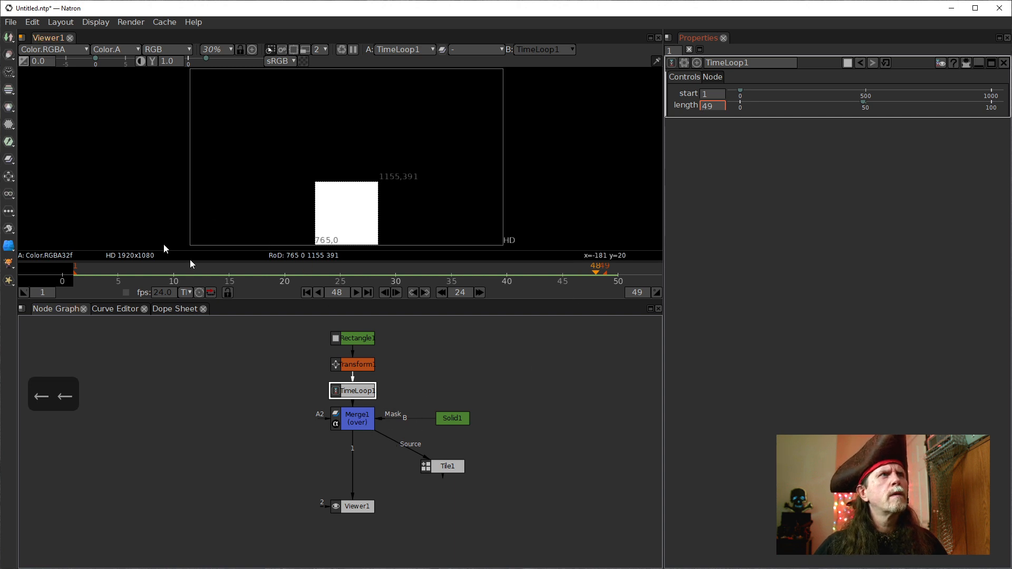
pyautogui.click(306, 293)
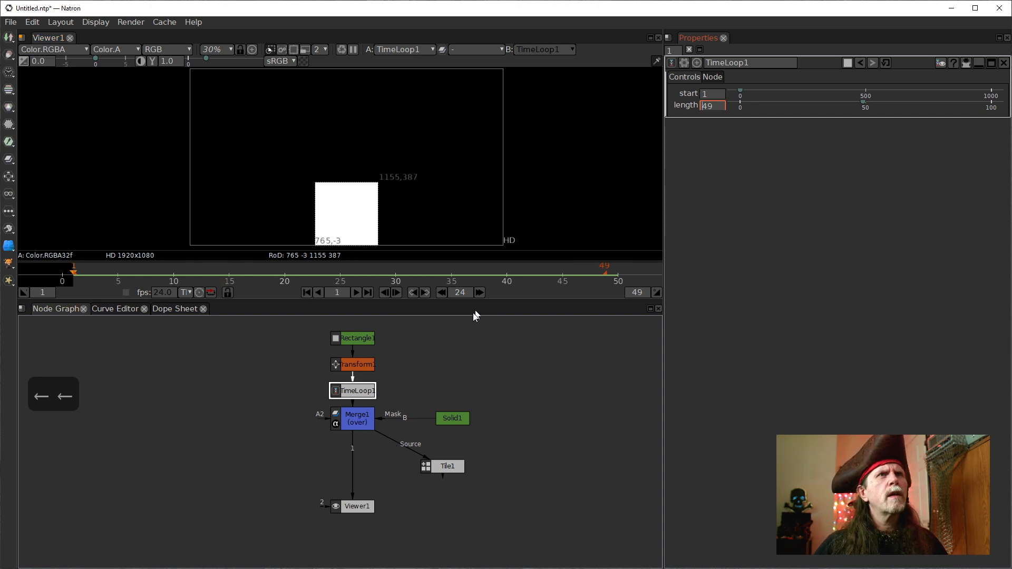
# Open Transform1's properties and check its keyframes at frames 25 and 49, ending back at frame 25
pyautogui.click(349, 365)
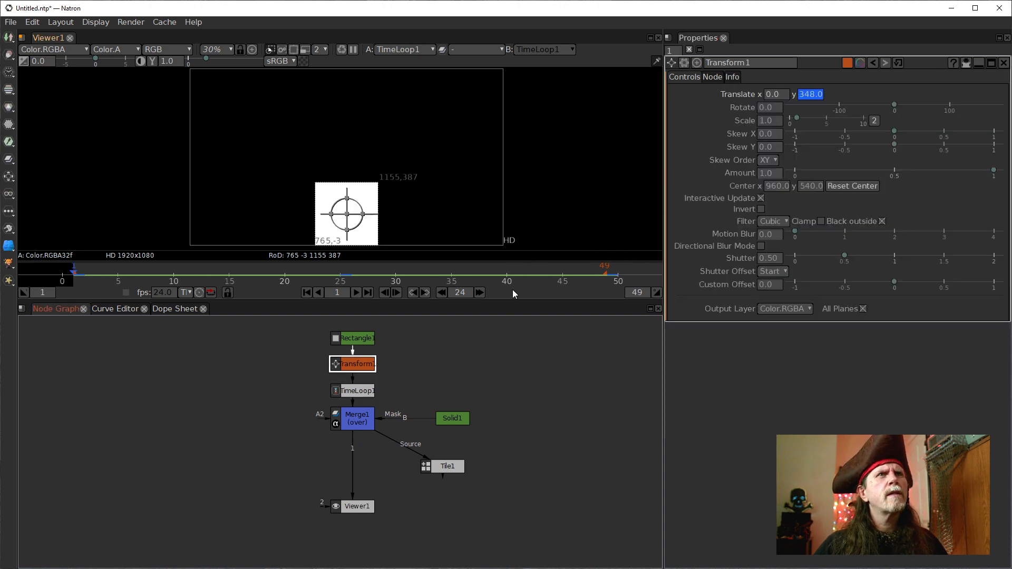
pyautogui.click(479, 293)
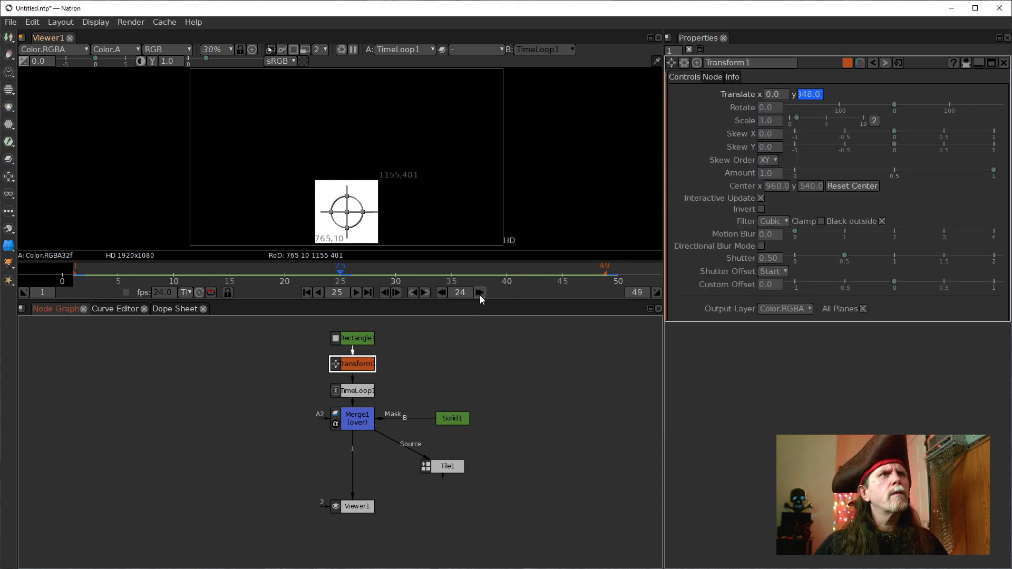
pyautogui.click(480, 293)
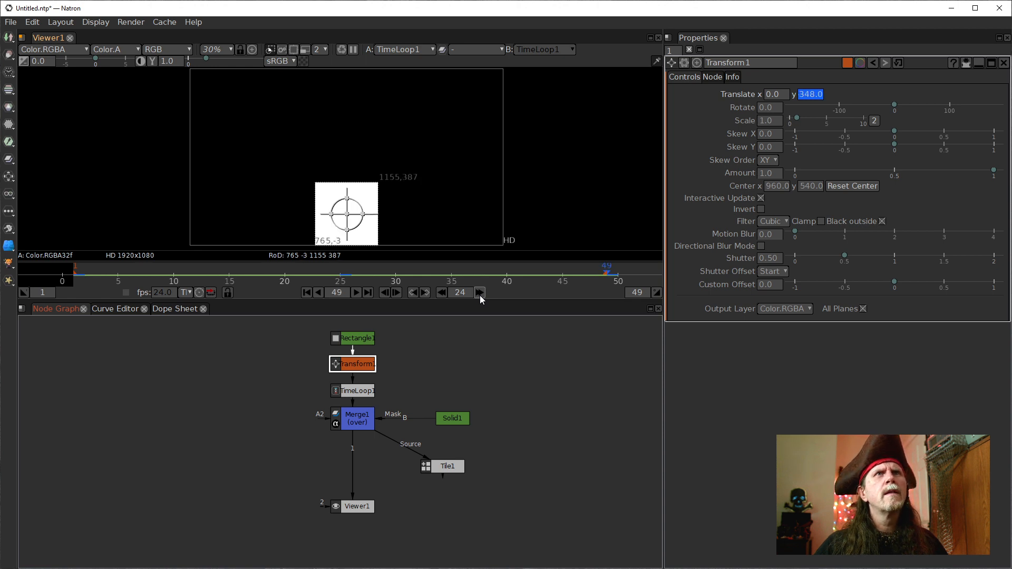
pyautogui.click(413, 293)
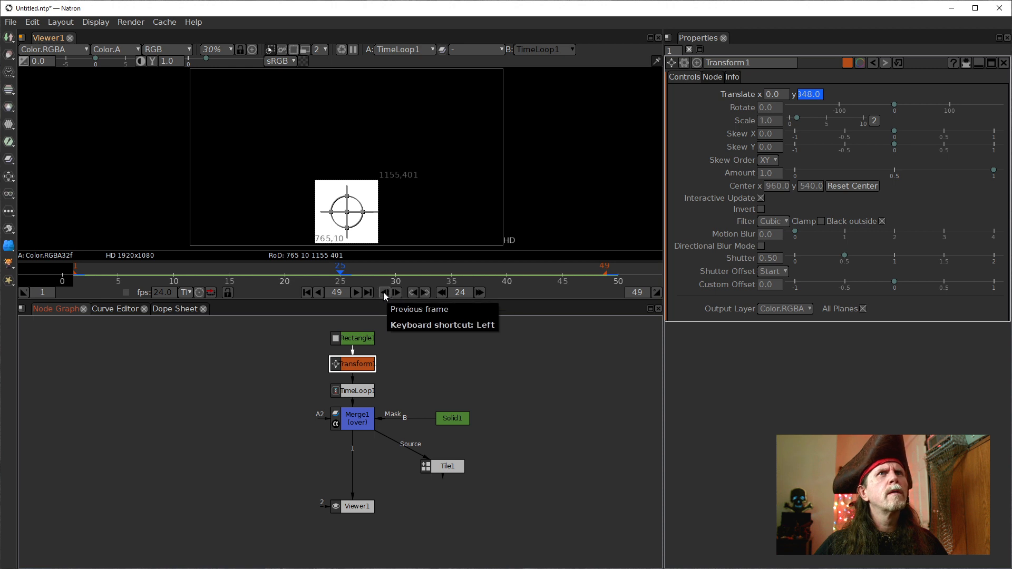
# Set Transform1's vertical translate to 348 at the frame 49 keyframe
pyautogui.click(479, 293)
pyautogui.click(802, 96)
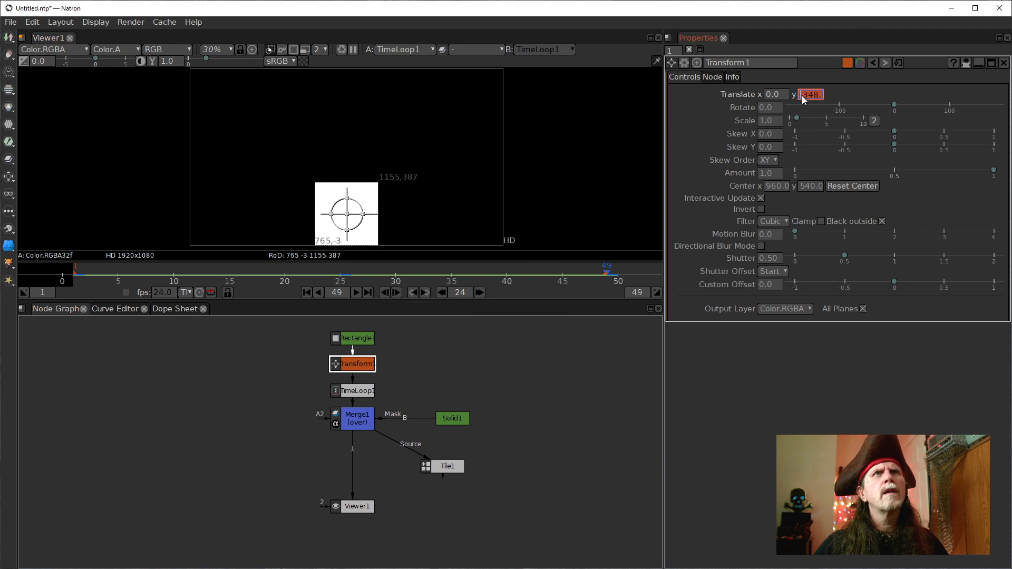
pyautogui.write('-')
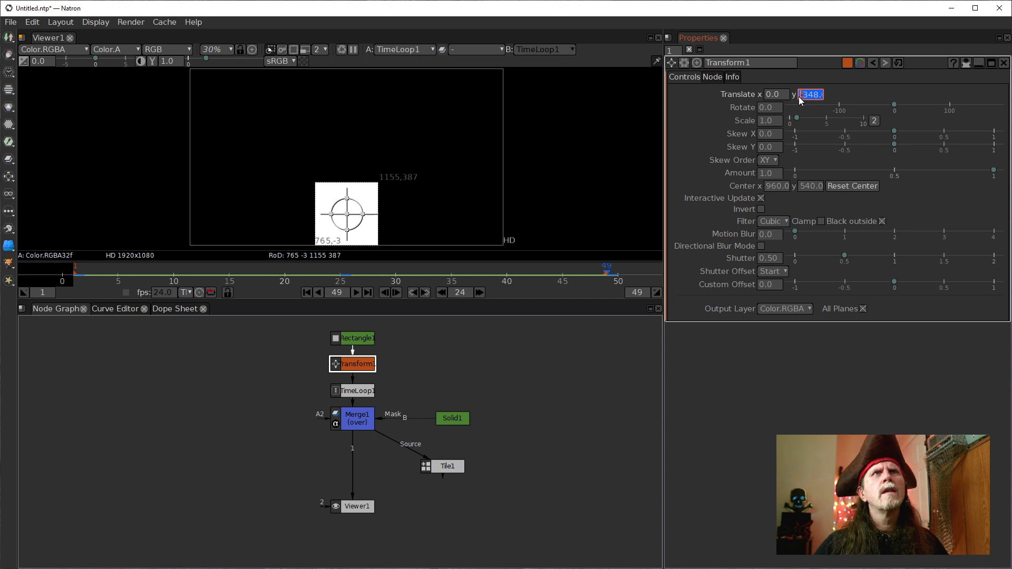
pyautogui.press('Delete')
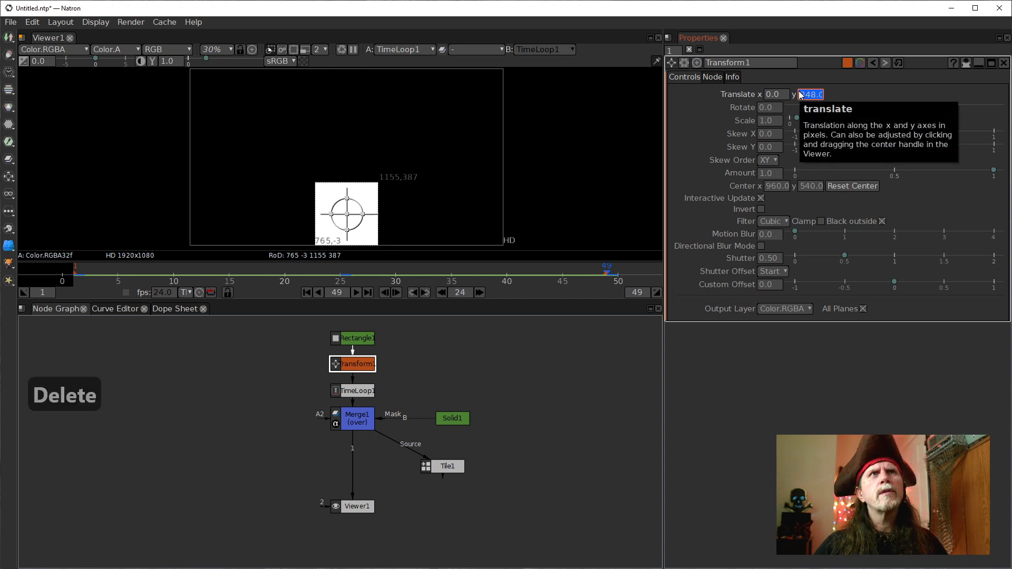
pyautogui.press('Return')
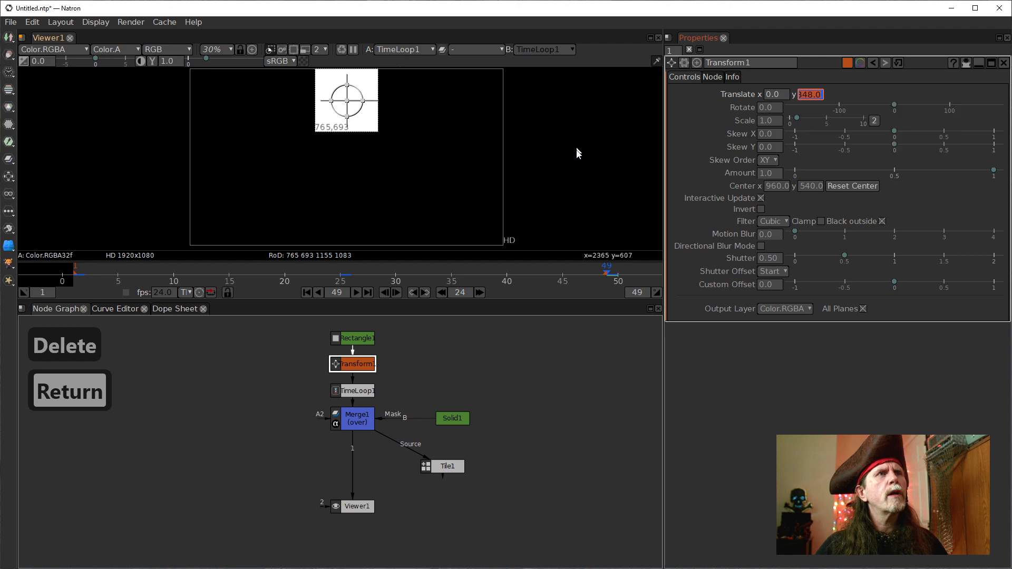
# Step back to frame 29, connect the viewer to Transform1, and move Viewer1 out to the left of the node column
pyautogui.click(384, 293)
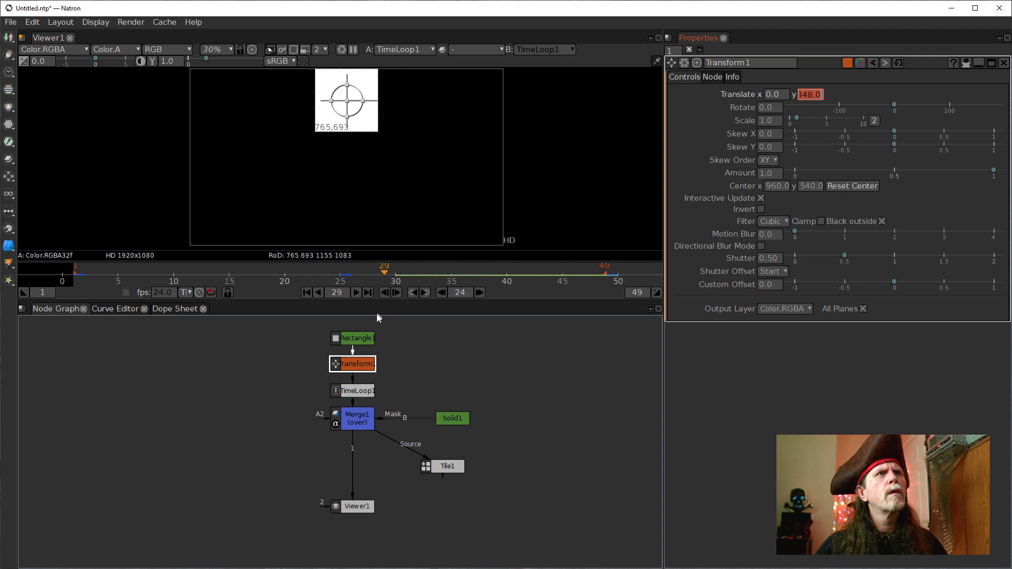
pyautogui.moveTo(352, 468); pyautogui.dragTo(342, 360)
pyautogui.moveTo(359, 503); pyautogui.dragTo(229, 449)
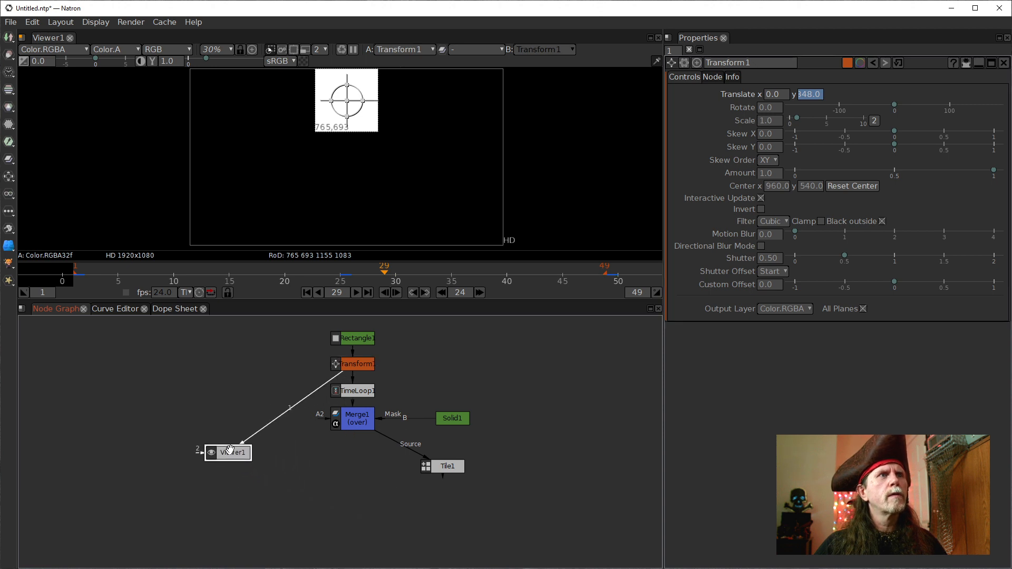
# Go through the keyframes from frame 1 to frame 49 and set Transform1's vertical translate there to -348
pyautogui.click(310, 291)
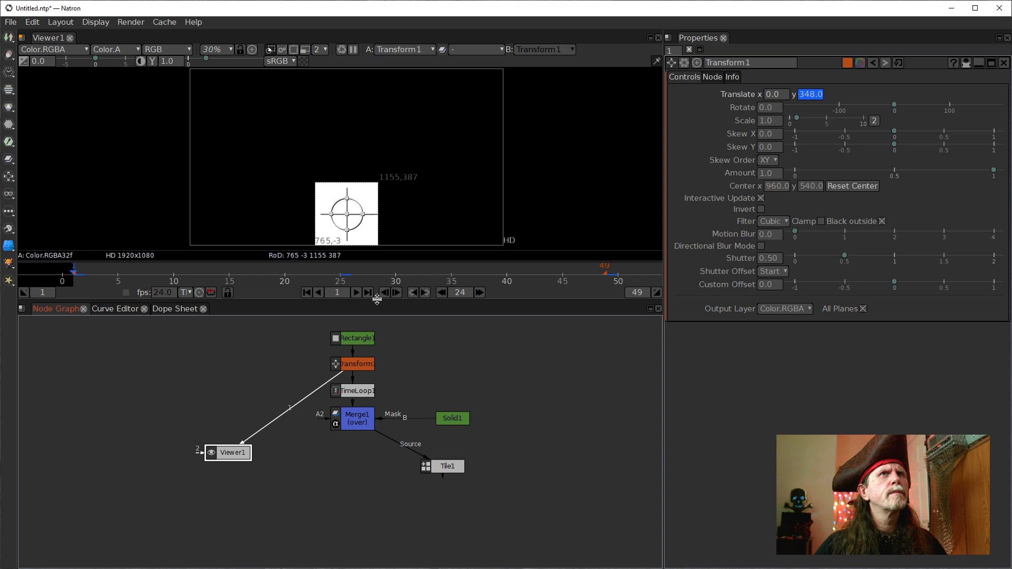
pyautogui.click(424, 293)
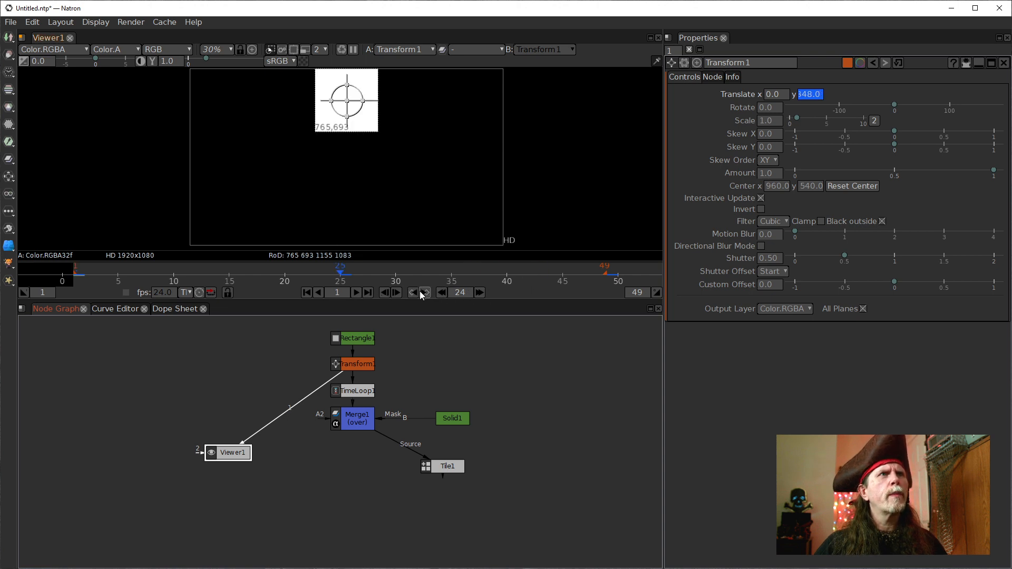
pyautogui.click(424, 293)
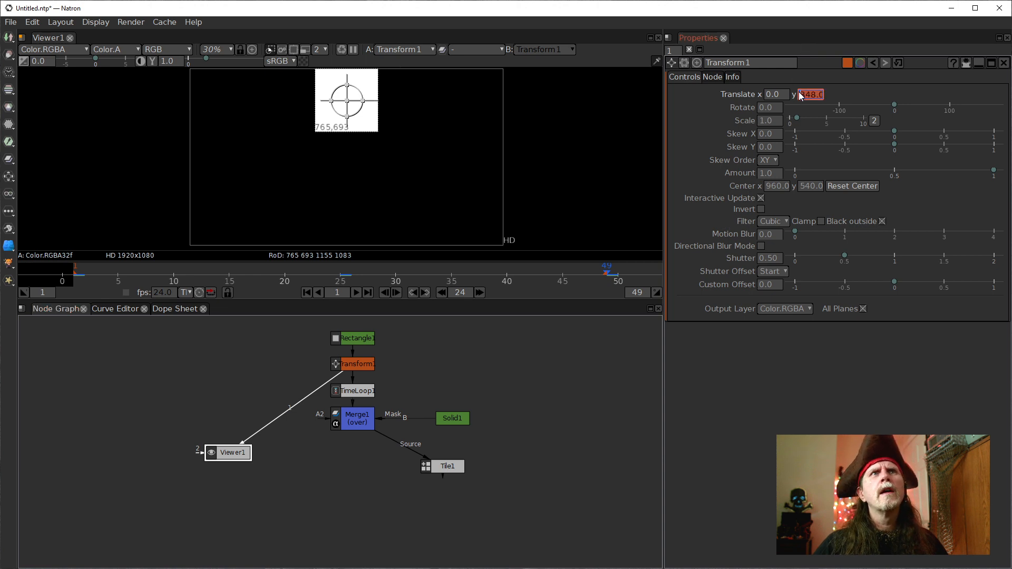
pyautogui.press('-')
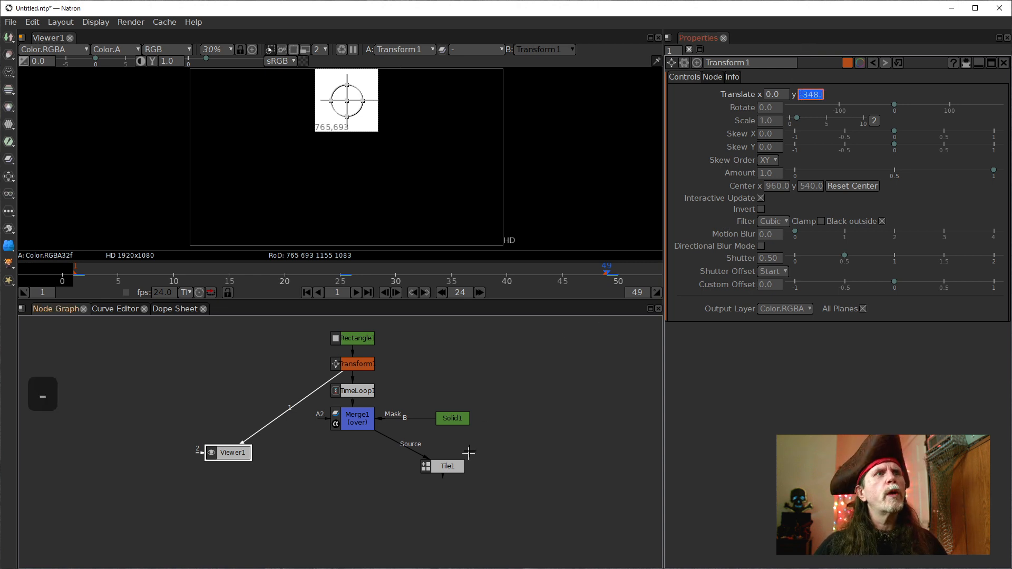
# Reconnect the viewer to TimeLoop1, play the looped animation from frame 1, and stop at frame 47
pyautogui.moveTo(301, 406); pyautogui.dragTo(353, 396)
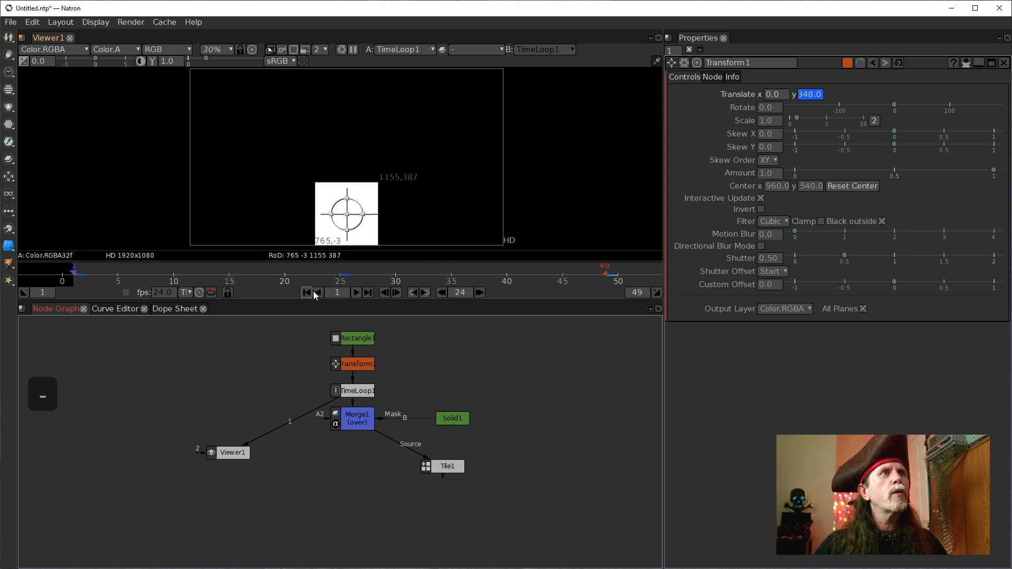
pyautogui.click(357, 293)
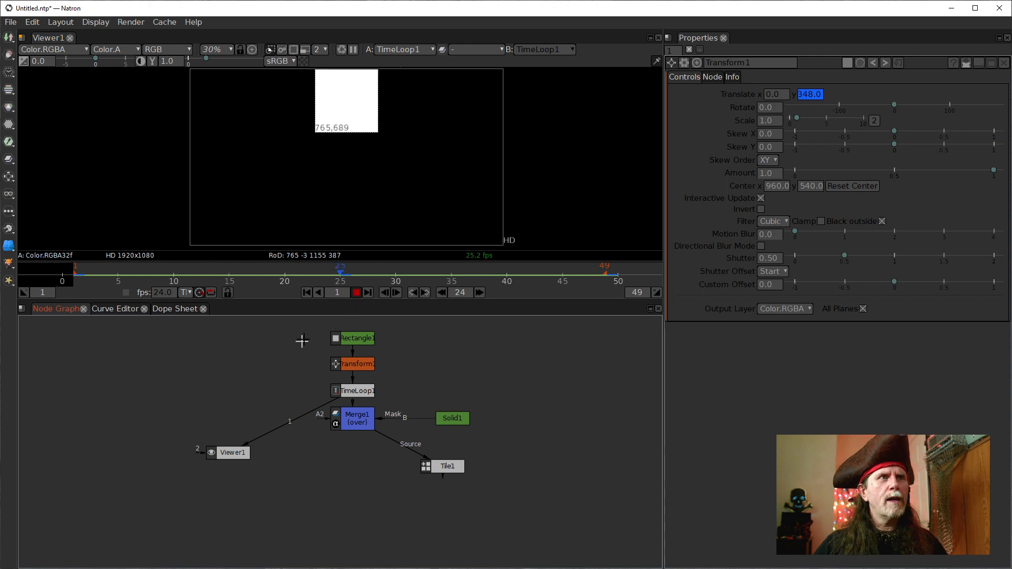
pyautogui.click(357, 292)
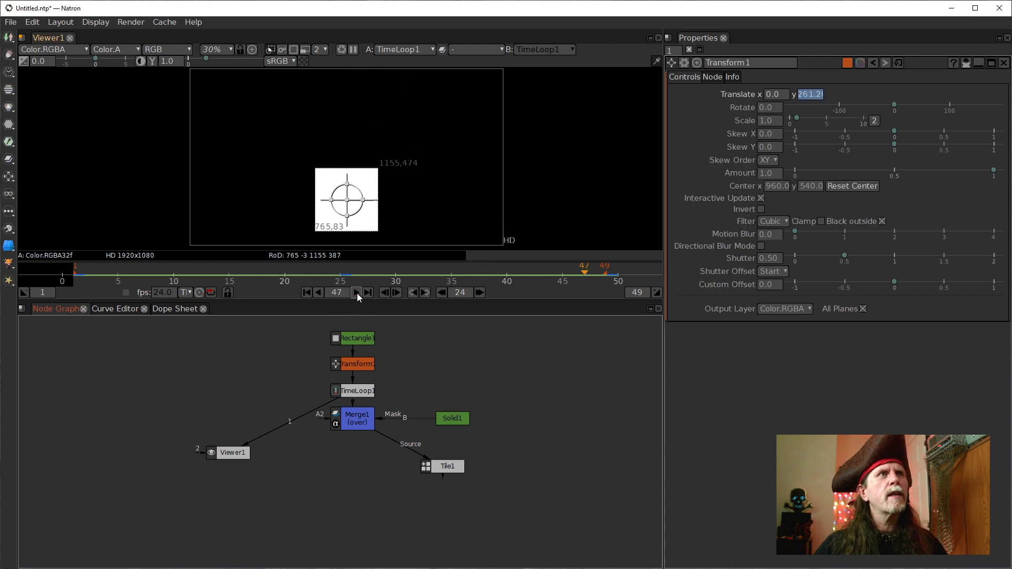
# Change the interpolation of the frame 49 keyframe on Transform1's Translate y curve to flatten its end, and return to the node graph
pyautogui.click(115, 309)
pyautogui.moveTo(654, 507); pyautogui.dragTo(586, 549)
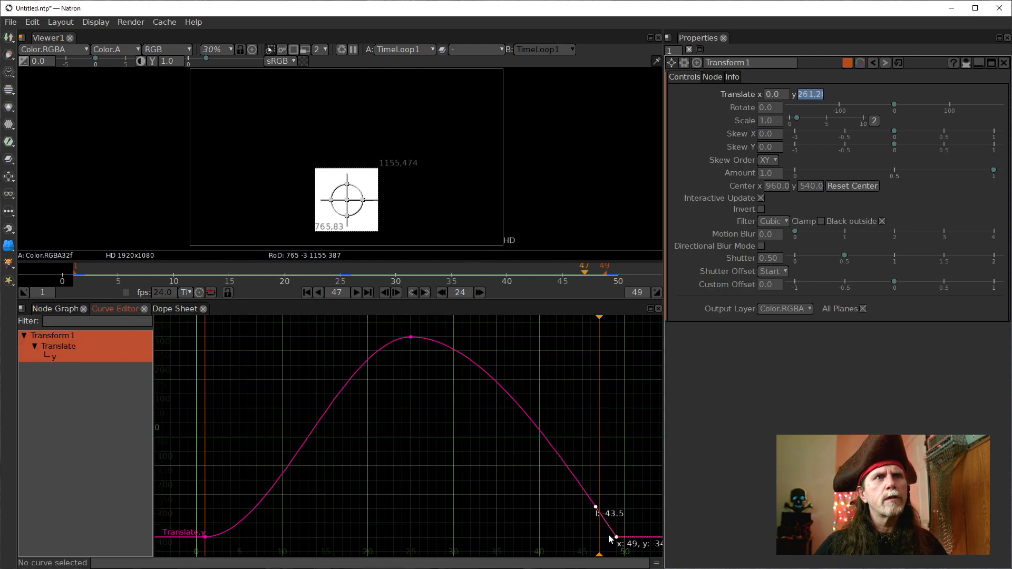
pyautogui.rightClick(614, 537)
pyautogui.moveTo(654, 566)
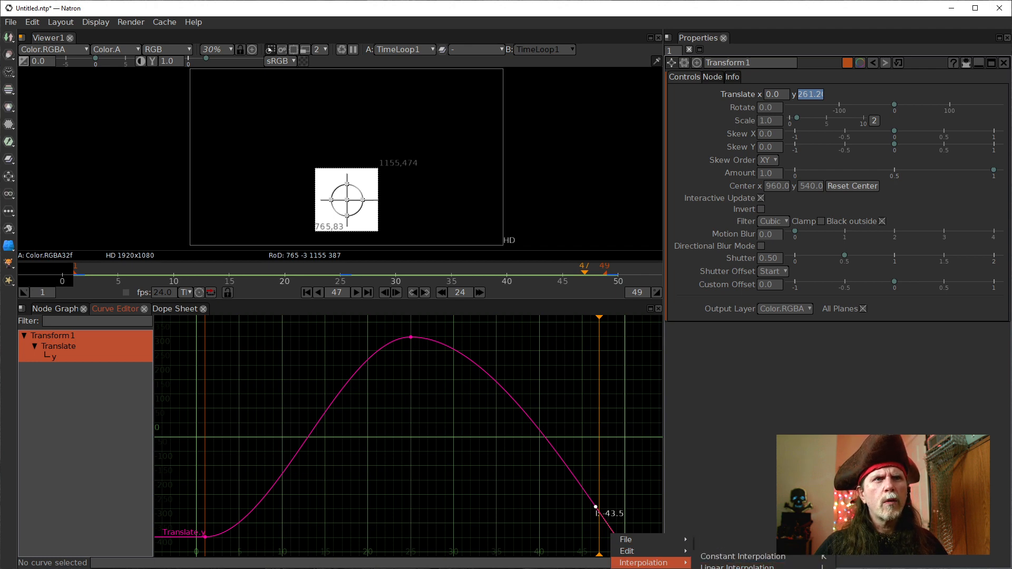
pyautogui.click(738, 568)
pyautogui.click(77, 309)
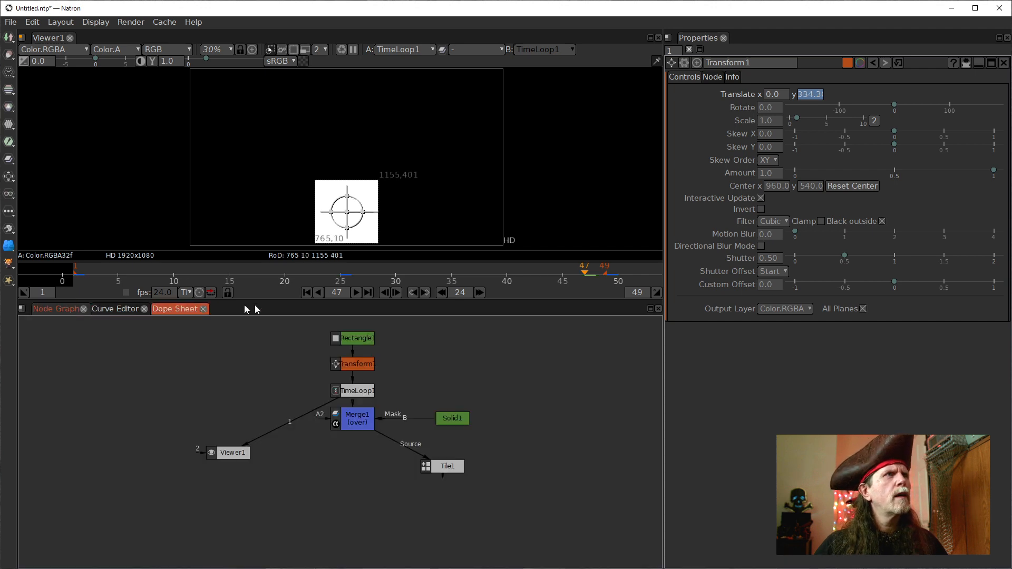
# Play the looped square from frame 1 to check the corrected motion, and stop at frame 30
pyautogui.click(306, 292)
pyautogui.click(356, 292)
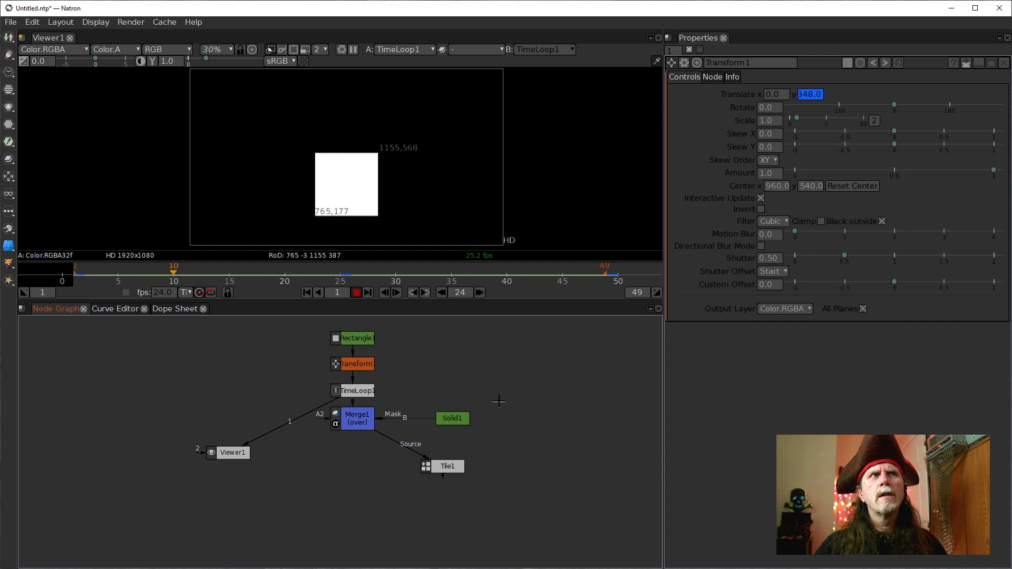
pyautogui.press('k')
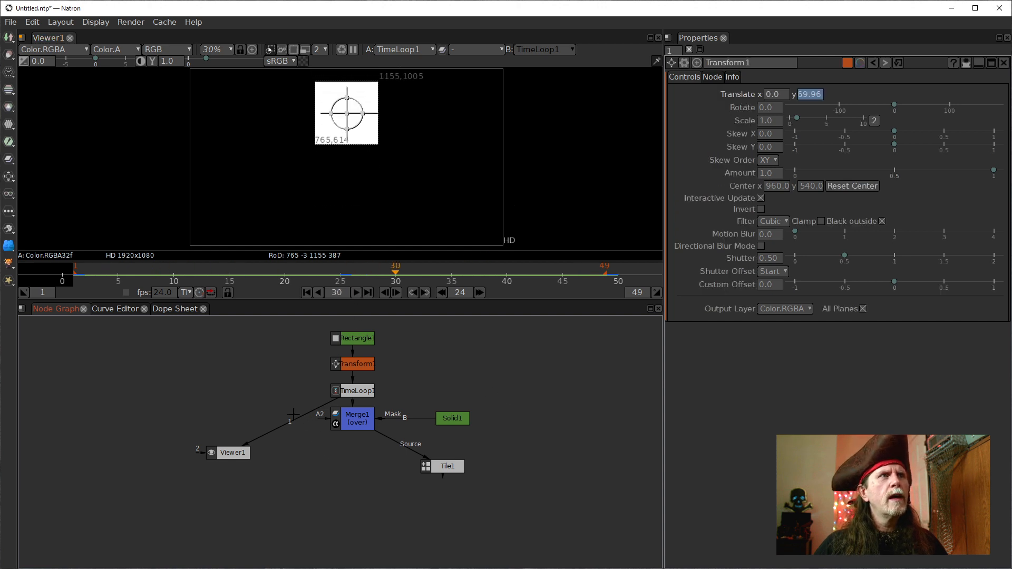
# Reconnect the viewer to Merge1, play the animation from frame 30, and stop at frame 11
pyautogui.moveTo(293, 414); pyautogui.dragTo(300, 424)
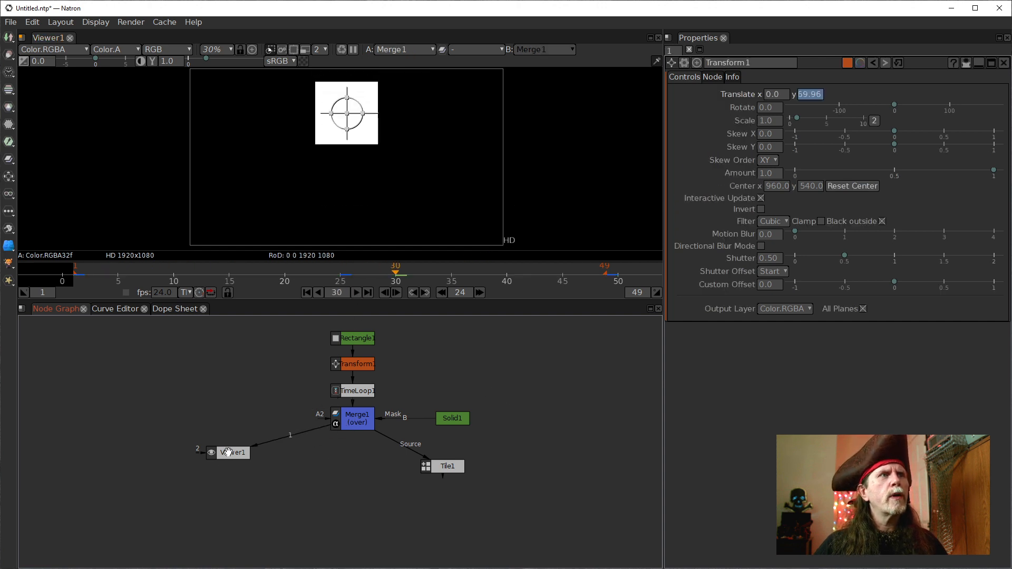
pyautogui.moveTo(227, 452); pyautogui.dragTo(268, 476)
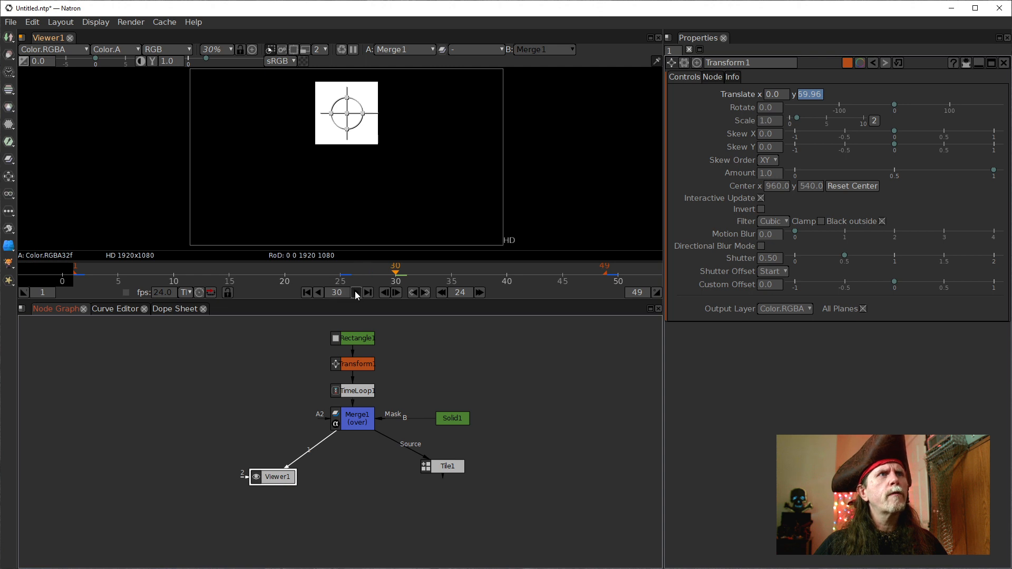
pyautogui.click(356, 292)
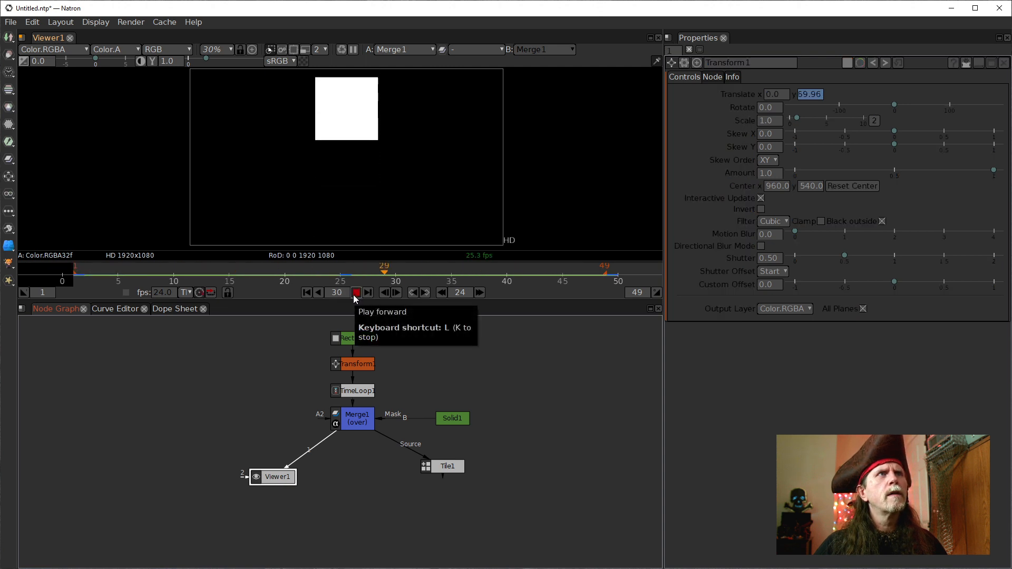
pyautogui.click(356, 292)
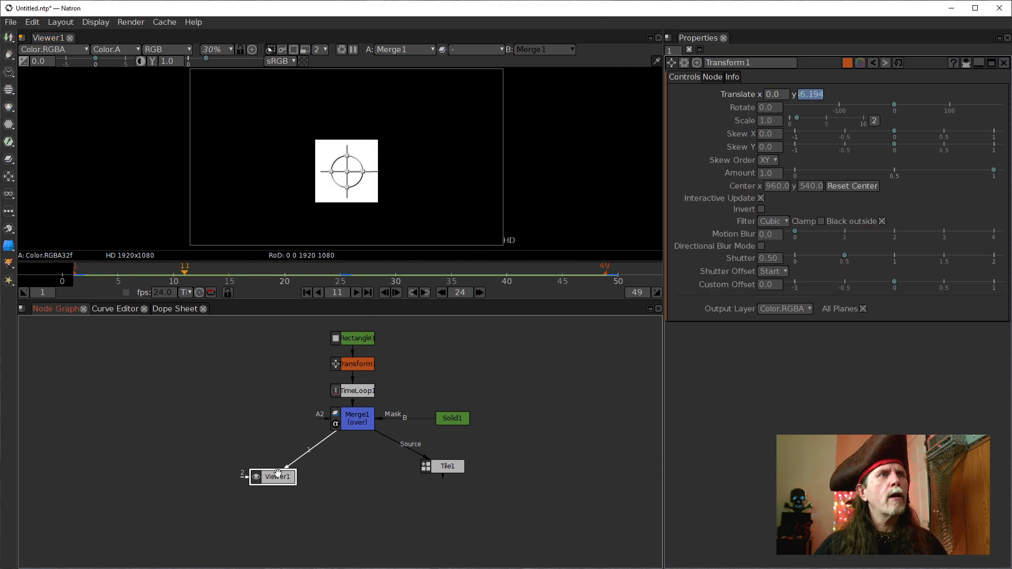
# Connect the viewer to Tile1, play the five tiled squares from frame 1, and stop at frame 27
pyautogui.moveTo(278, 475); pyautogui.dragTo(342, 506)
pyautogui.moveTo(346, 464); pyautogui.dragTo(445, 466)
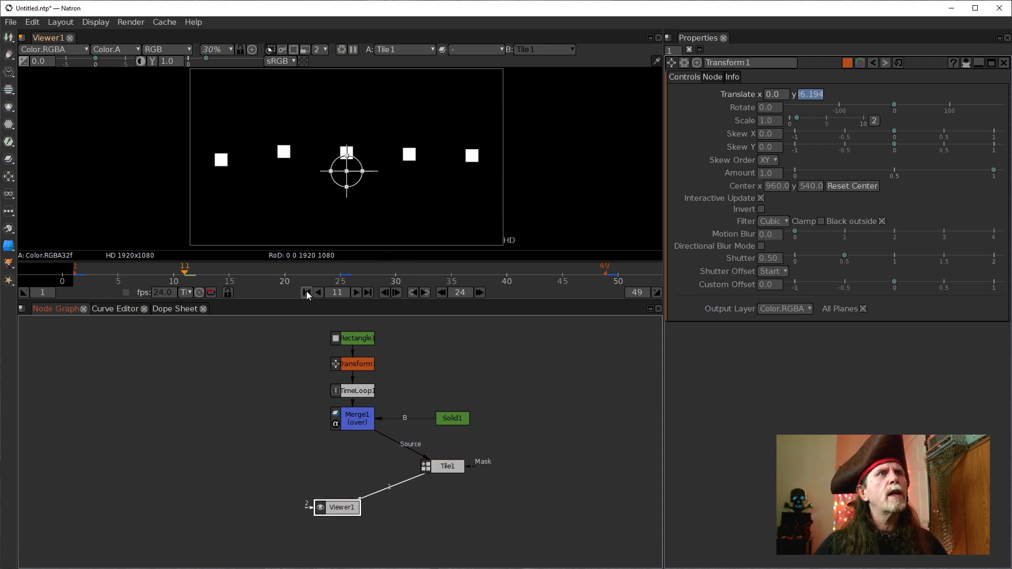
pyautogui.click(307, 293)
pyautogui.click(356, 292)
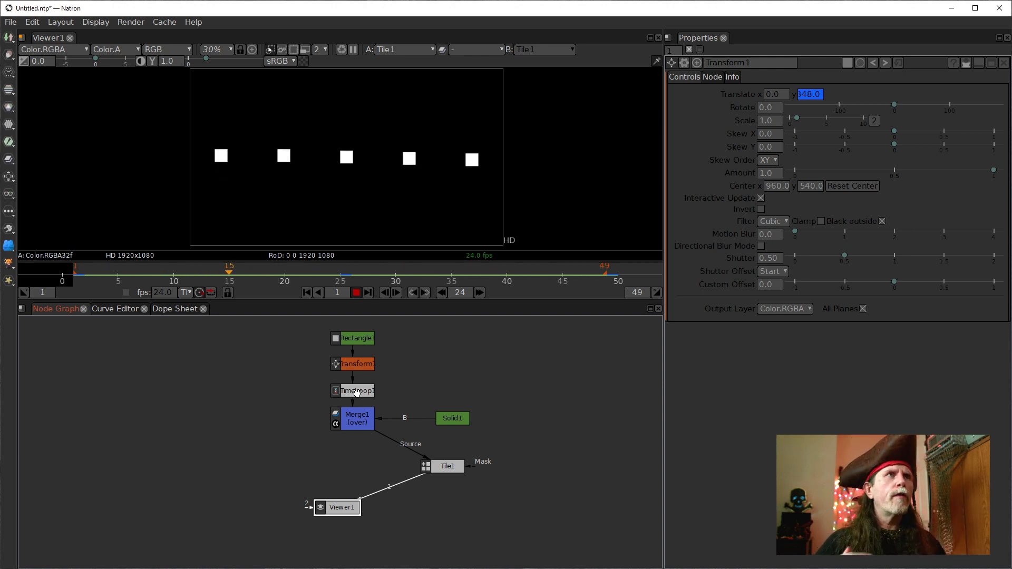
pyautogui.click(362, 284)
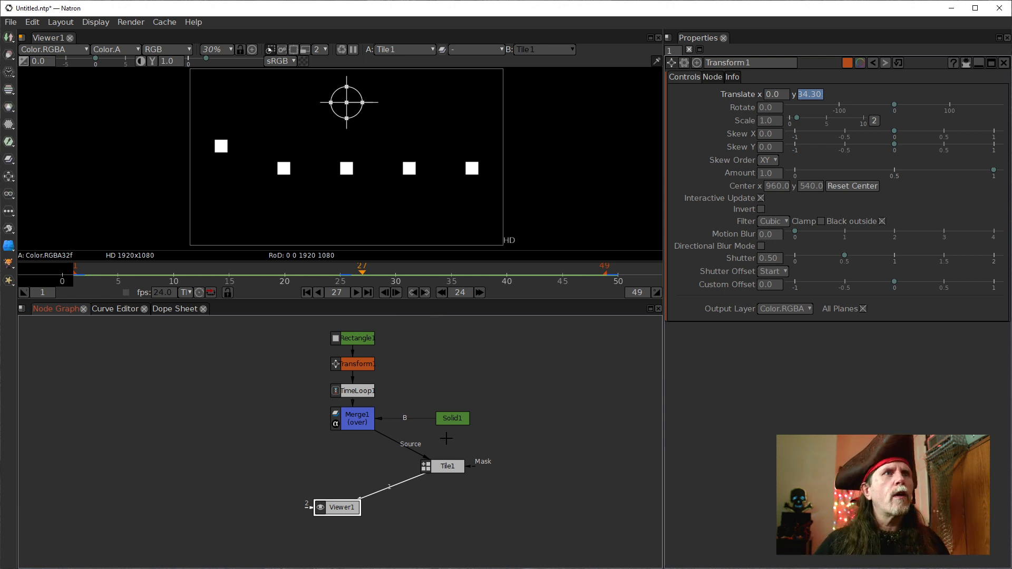
# Move Tile1 away from the main node chain and reconnect the viewer to Merge1
pyautogui.moveTo(463, 467); pyautogui.dragTo(535, 465)
pyautogui.click(437, 476)
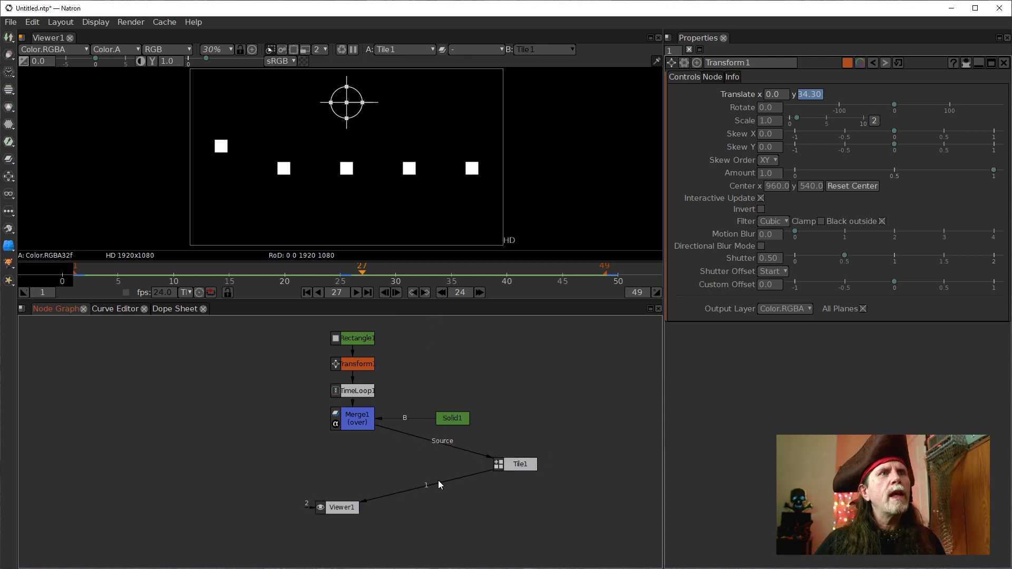
pyautogui.moveTo(438, 479); pyautogui.dragTo(358, 421)
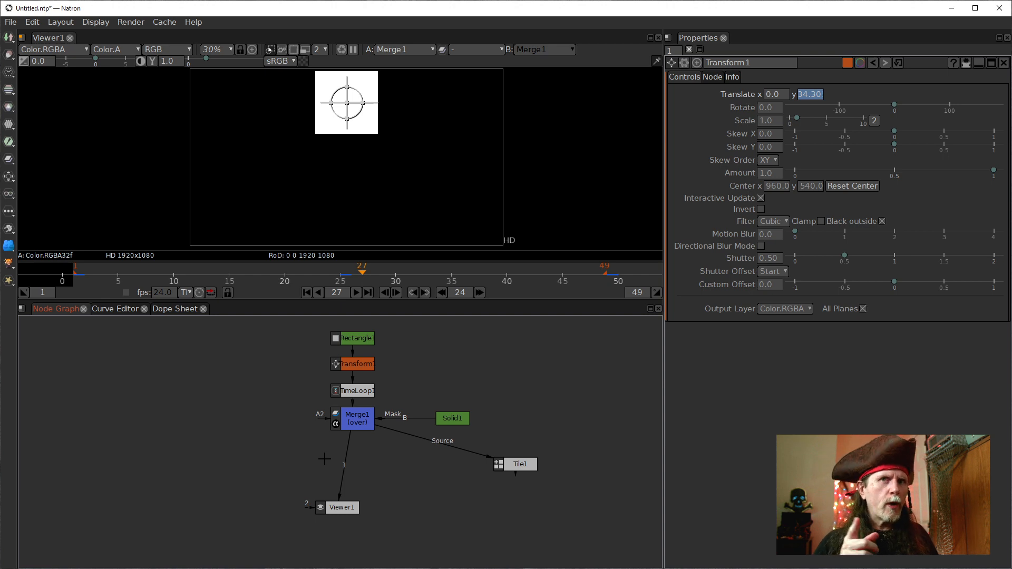
# Add a SeExpr node and place it between Merge1 and Viewer1, with Merge1 feeding its input 1
pyautogui.press('Tab')
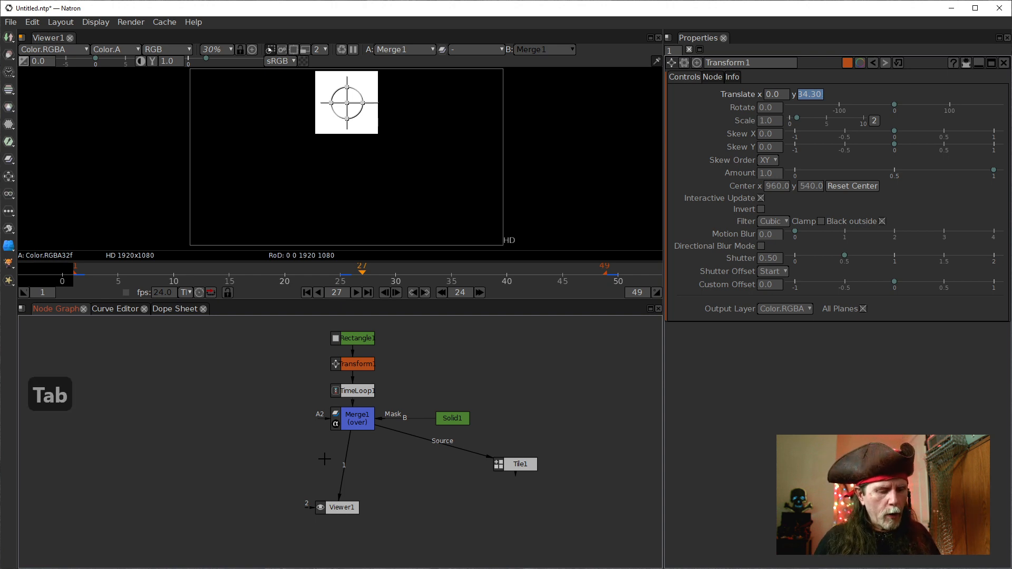
pyautogui.press('Tab')
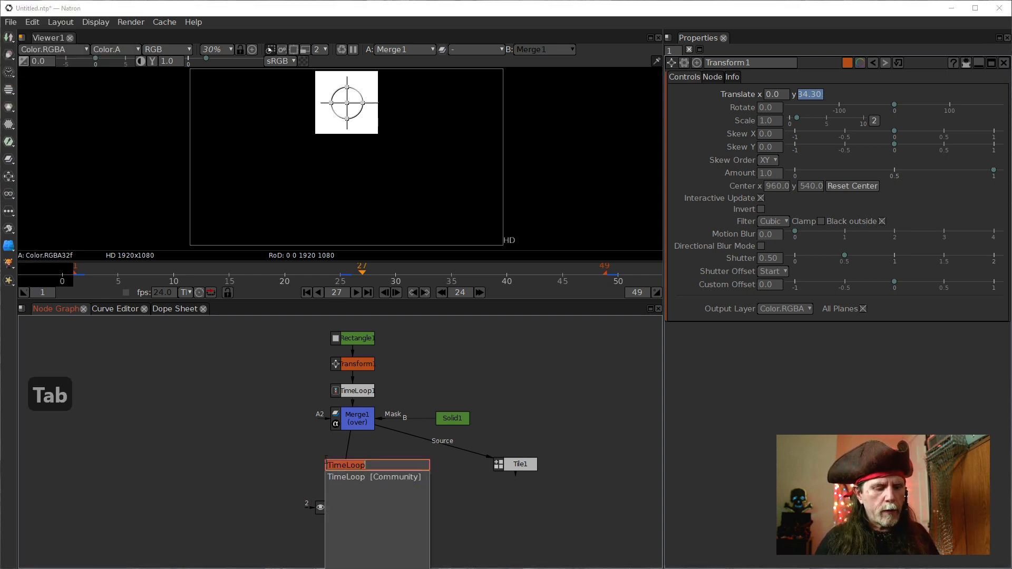
pyautogui.write('se')
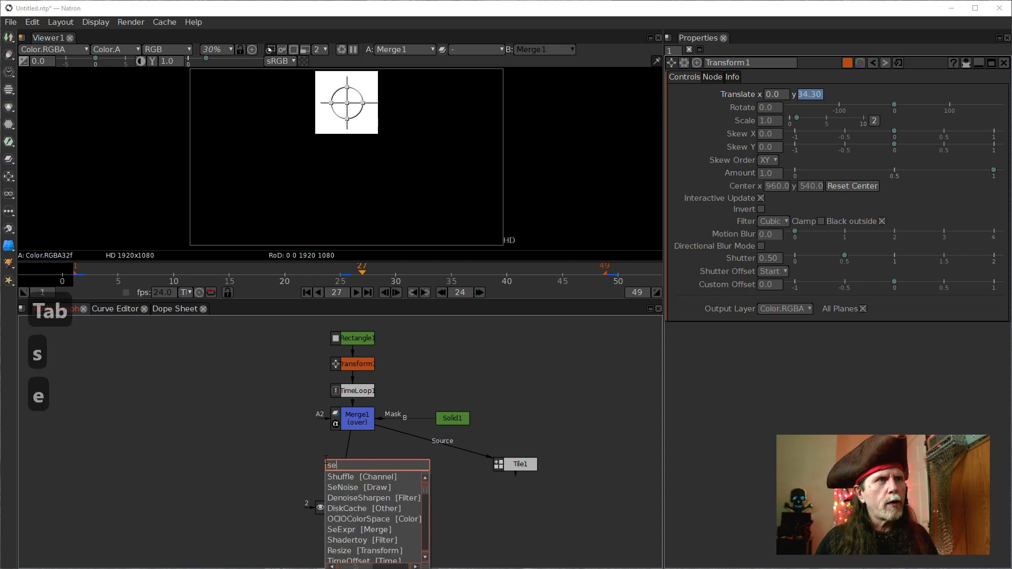
pyautogui.write('e')
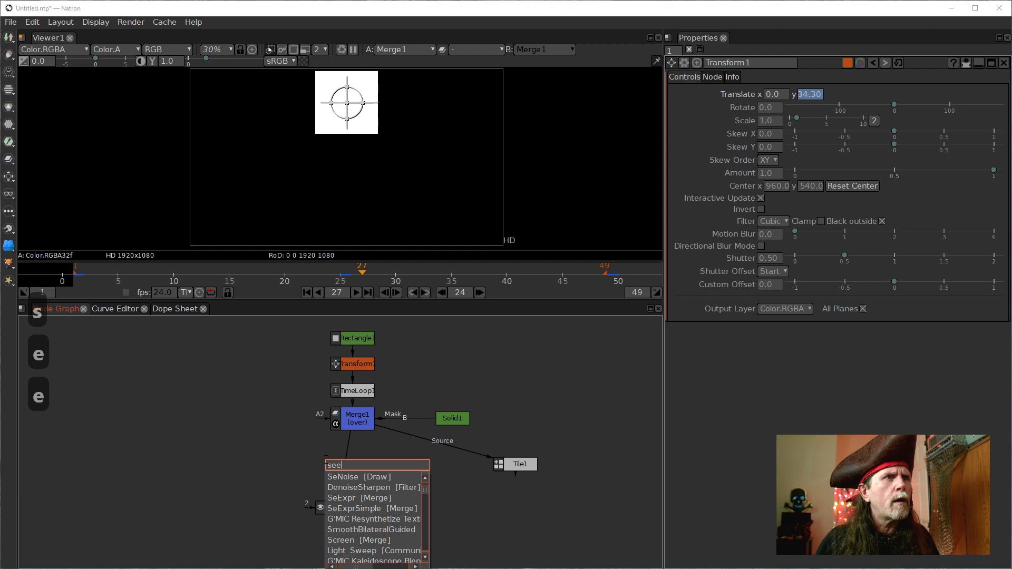
pyautogui.write('x')
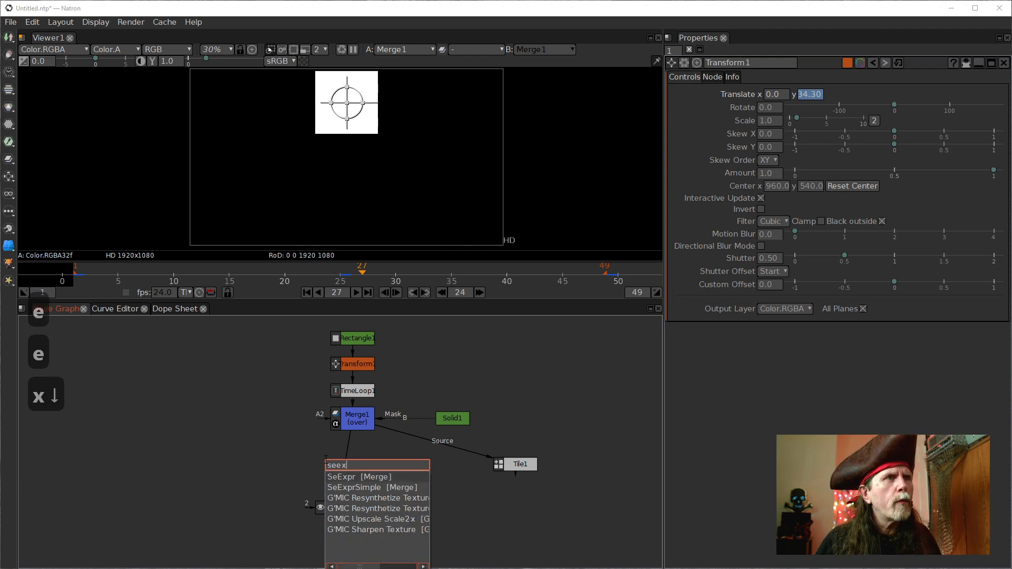
pyautogui.press('Return')
pyautogui.moveTo(358, 468); pyautogui.dragTo(356, 422)
pyautogui.moveTo(391, 477); pyautogui.dragTo(332, 461)
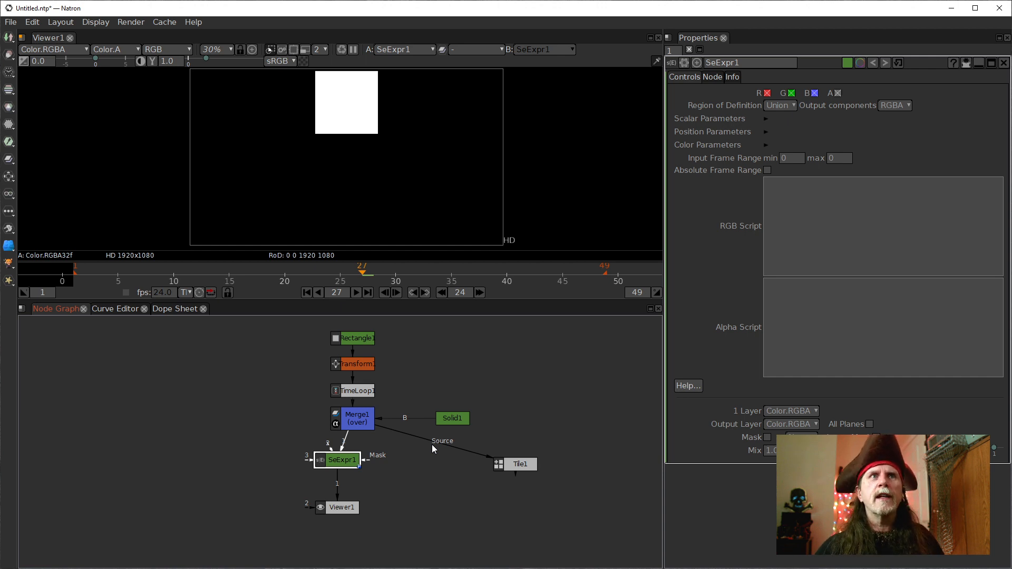
# Begin SeExpr1's RGB script with cpixel(1,frame,), leaving room for further arguments after the frame
pyautogui.click(832, 223)
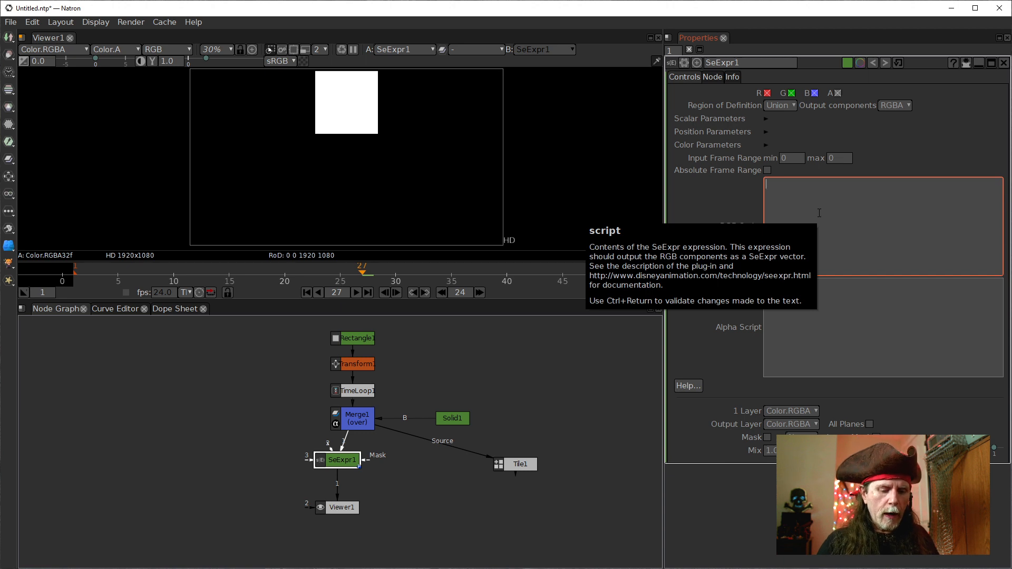
pyautogui.write('cpixel')
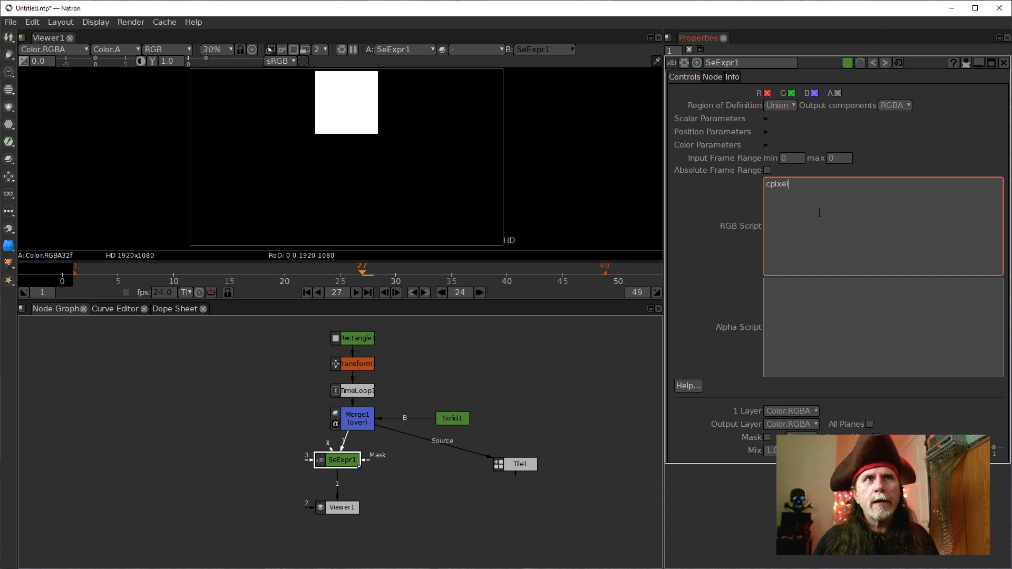
pyautogui.write('()')
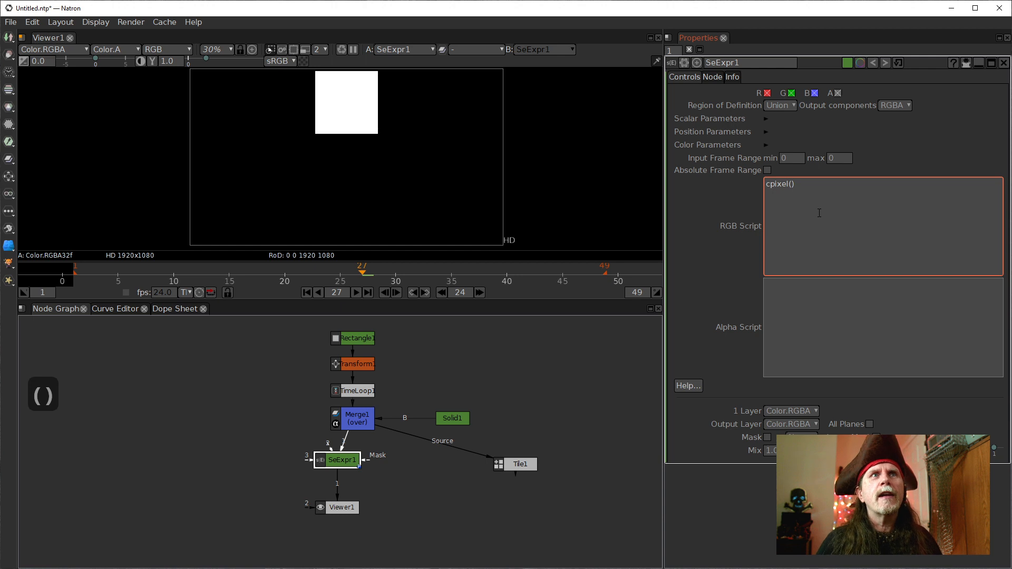
pyautogui.press('Left')
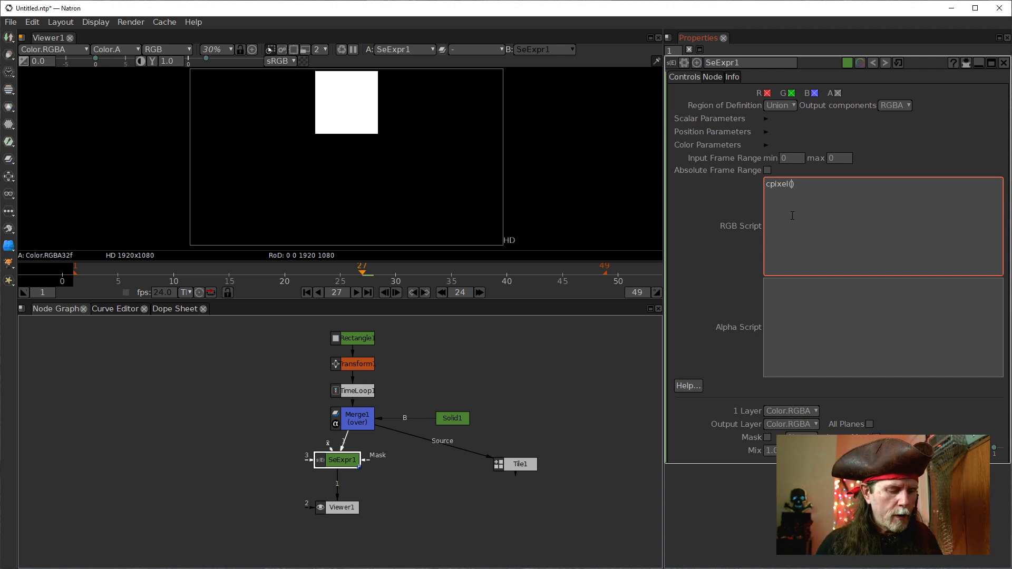
pyautogui.write('1')
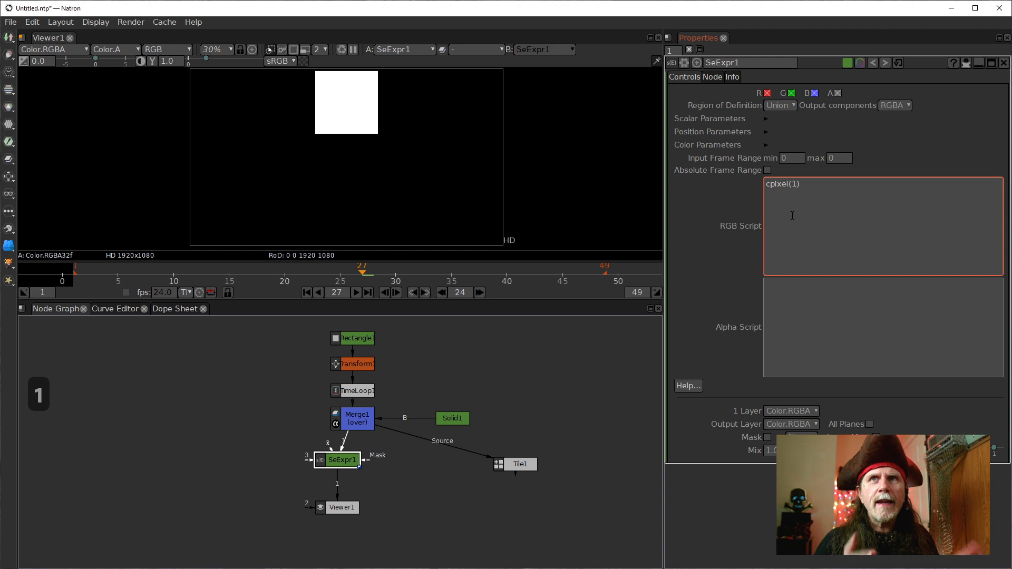
pyautogui.write(',')
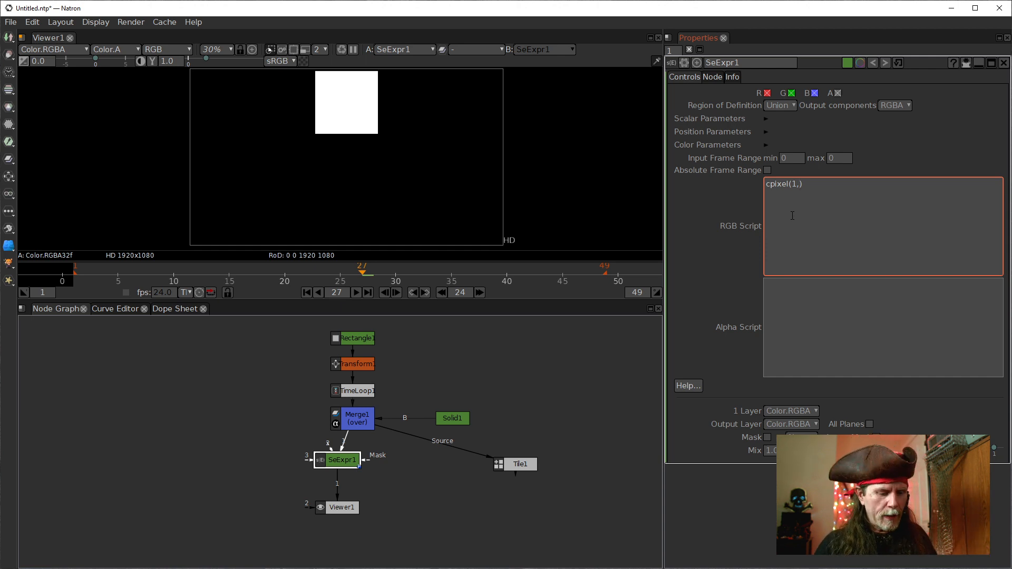
pyautogui.write('frame')
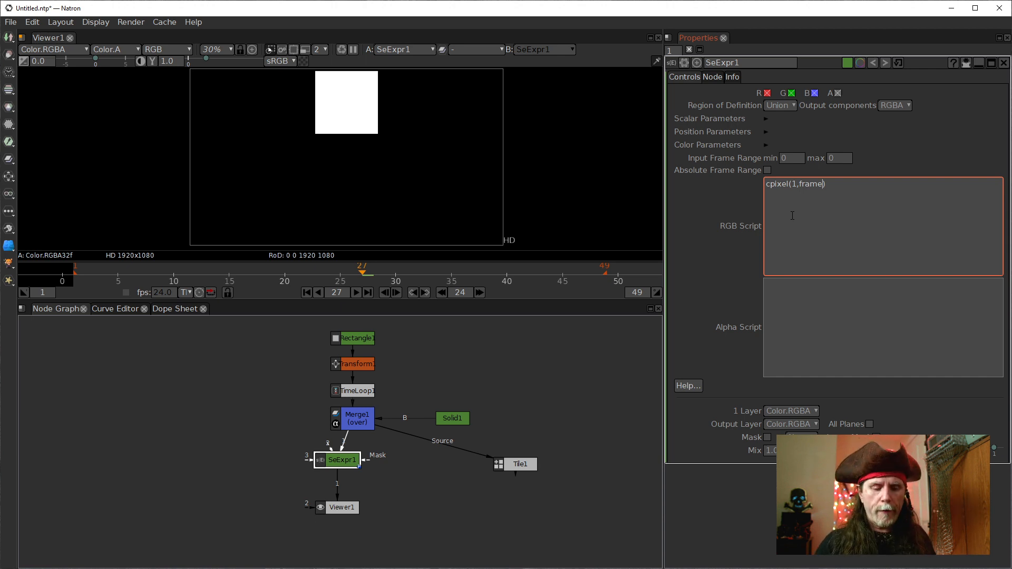
pyautogui.write('-1')
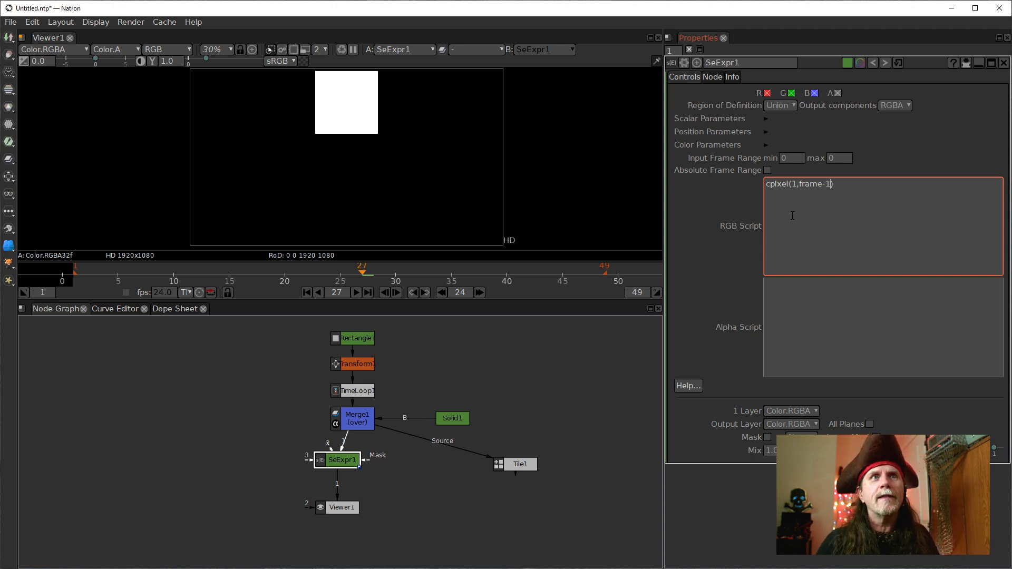
pyautogui.press('BackSpace')
pyautogui.press('BackSpace')
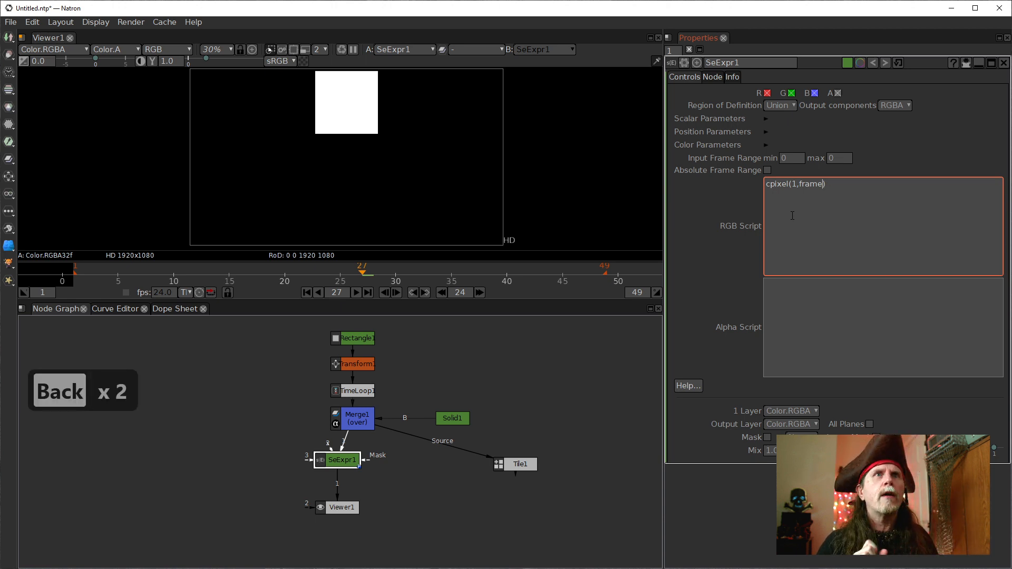
pyautogui.write(',')
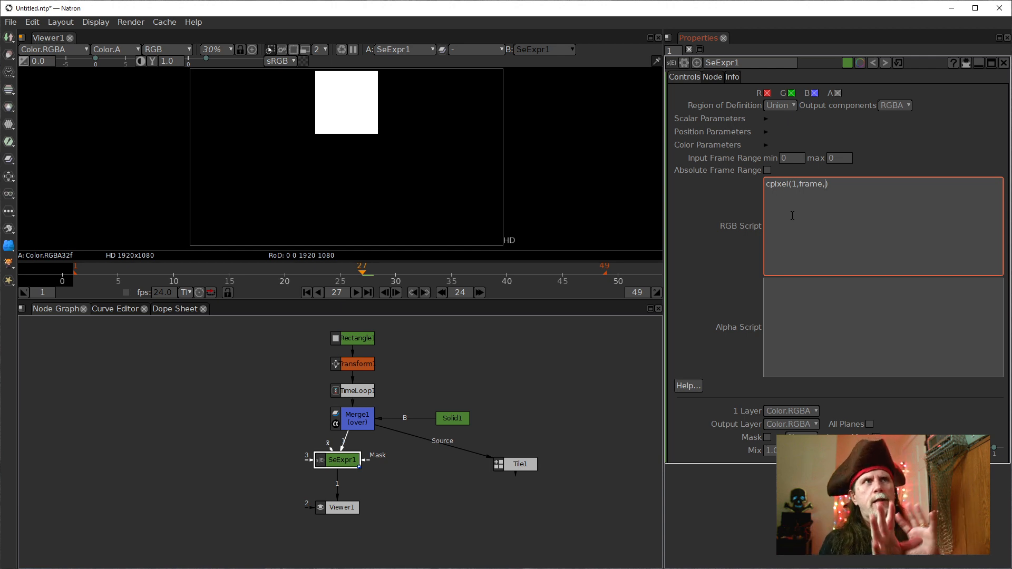
# Switch the viewer to Merge1 and Rectangle1 to compare their outputs, and reconnect it to SeExpr1
pyautogui.click(580, 381)
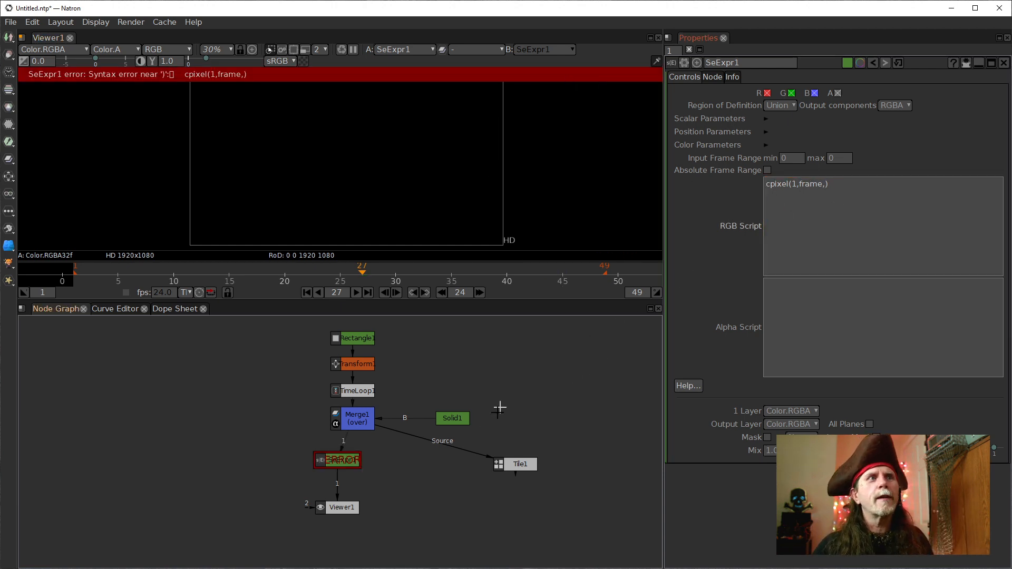
pyautogui.moveTo(332, 484); pyautogui.dragTo(363, 437)
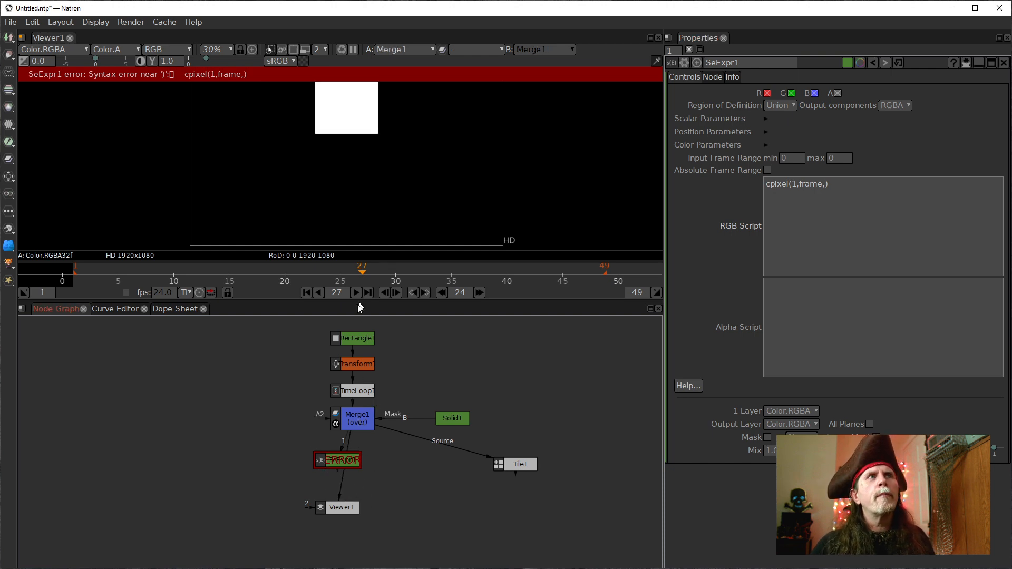
pyautogui.moveTo(338, 497); pyautogui.dragTo(351, 390)
pyautogui.moveTo(340, 507); pyautogui.dragTo(358, 343)
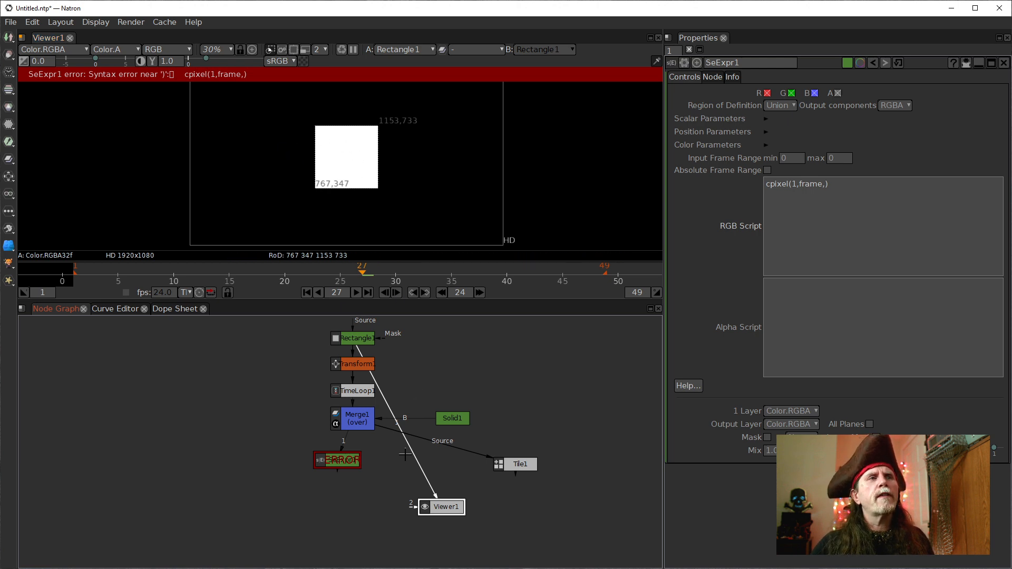
pyautogui.moveTo(415, 466); pyautogui.dragTo(343, 460)
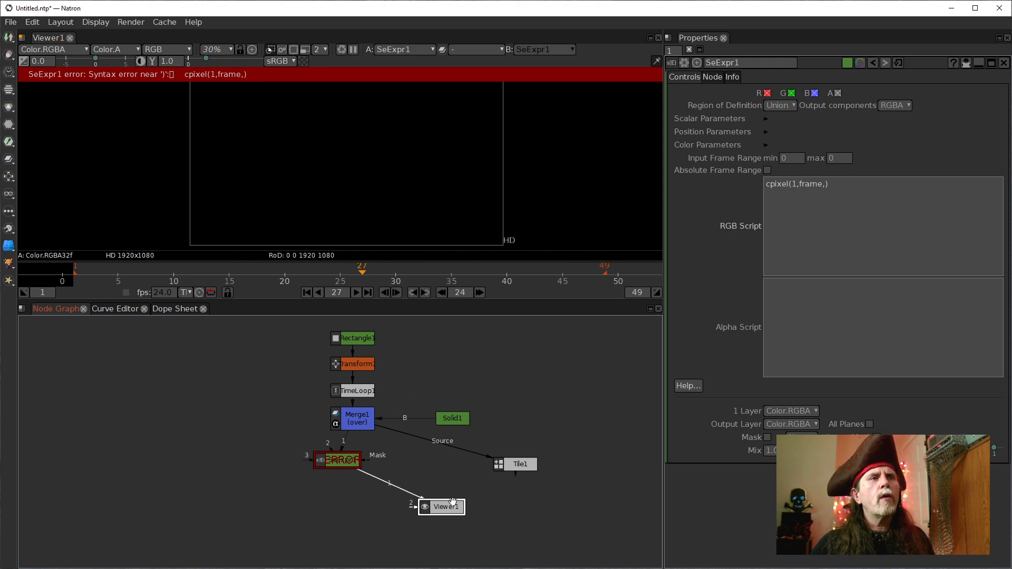
pyautogui.moveTo(451, 505); pyautogui.dragTo(357, 507)
pyautogui.click(350, 466)
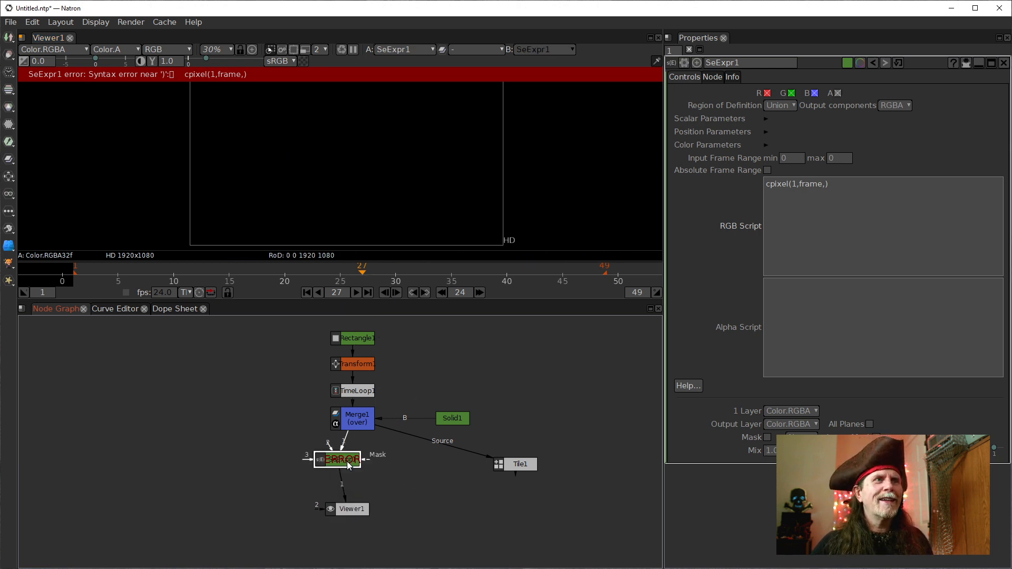
# Complete SeExpr1's RGB script with the x, y and interpolation arguments so it reads cpixel(1,frame,x,y,2)
pyautogui.click(825, 184)
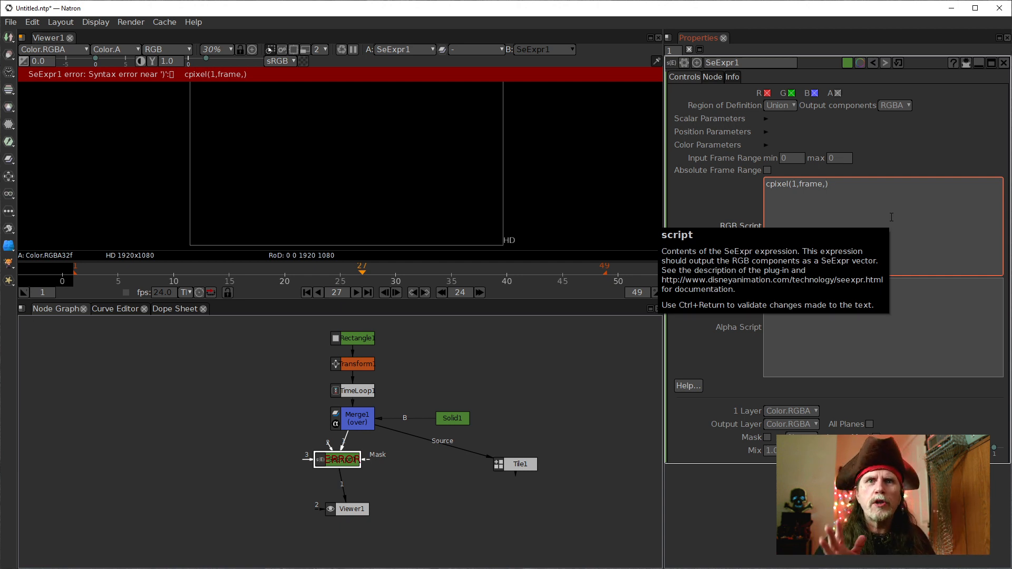
pyautogui.write('x')
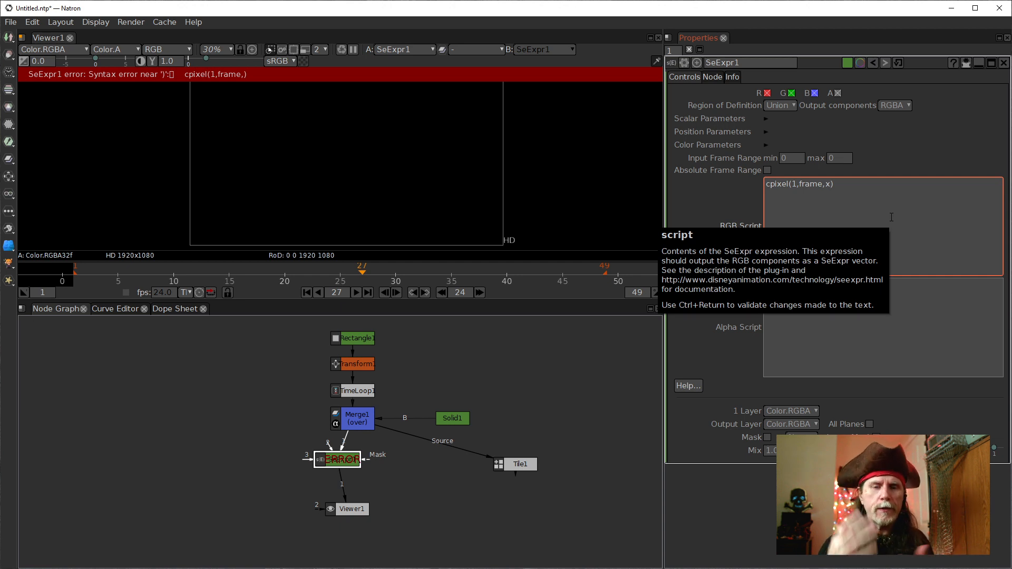
pyautogui.write(',y')
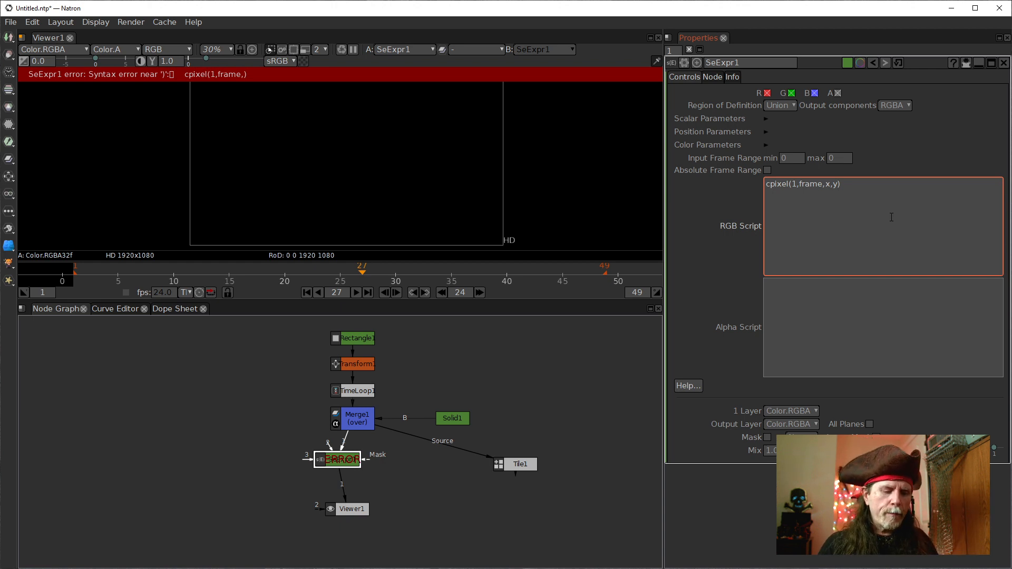
pyautogui.write(',')
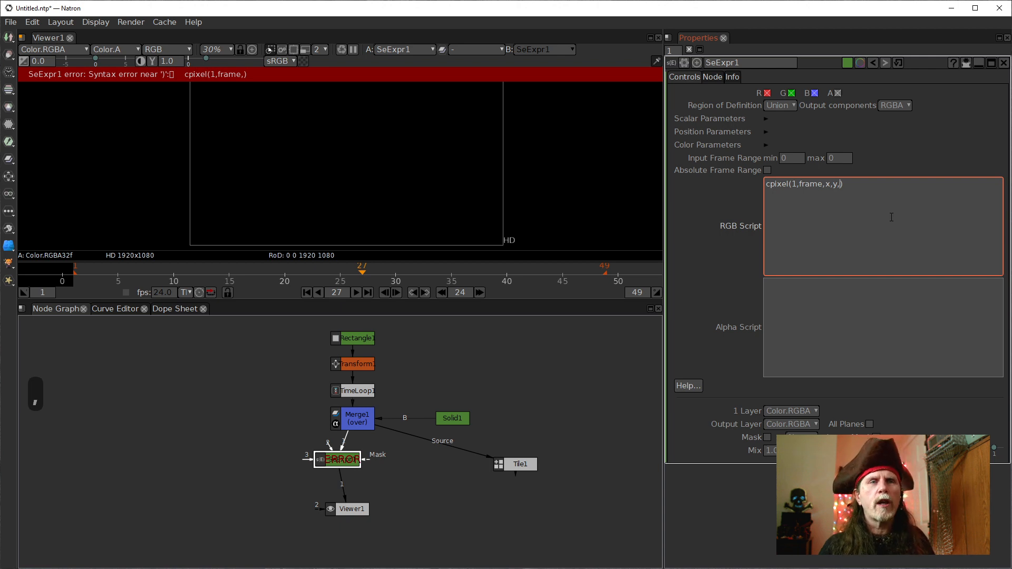
pyautogui.write('2')
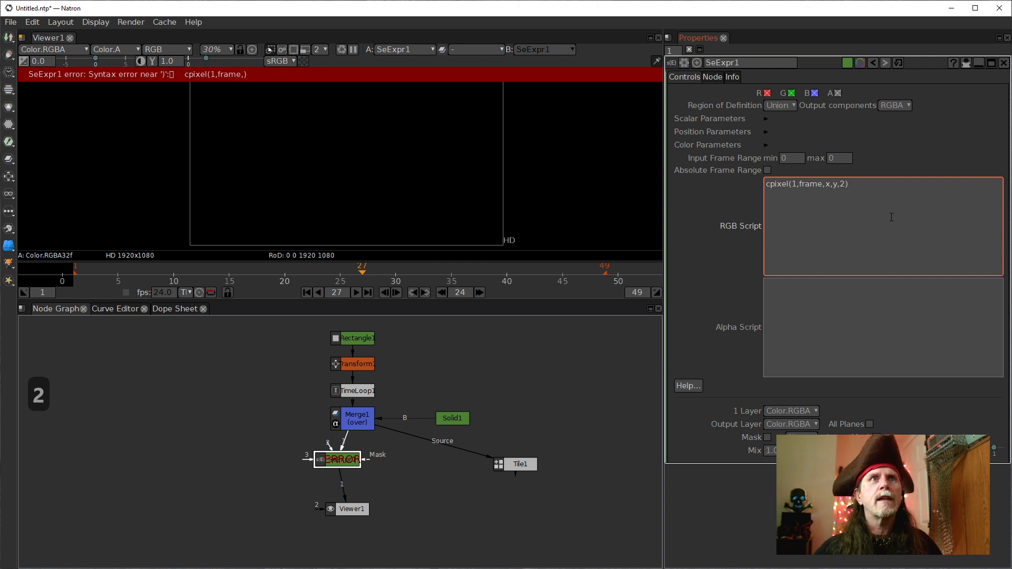
# Apply SeExpr1's RGB script and play the animation in the viewer to check its output, then stop playback
pyautogui.click(719, 196)
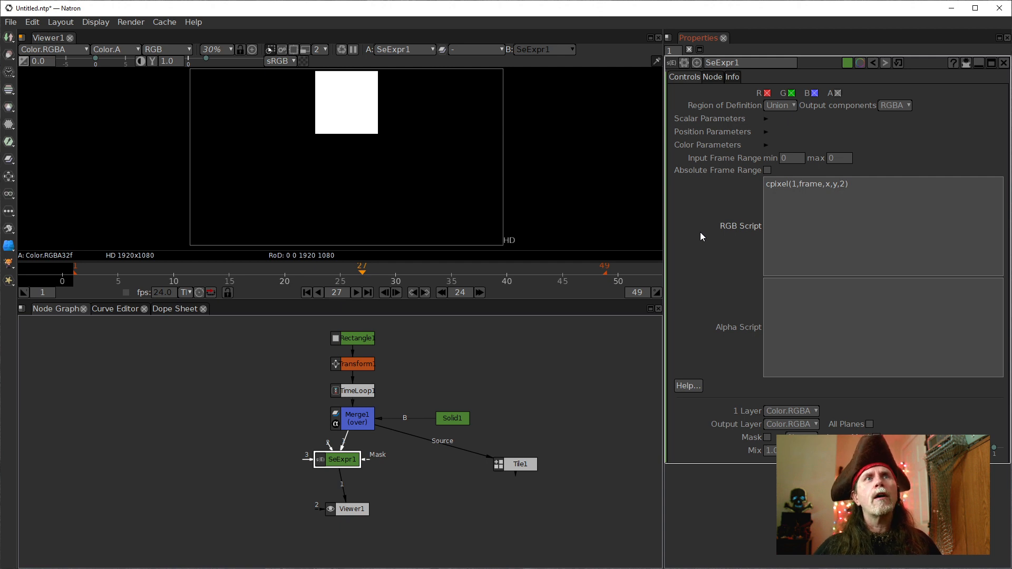
pyautogui.click(355, 293)
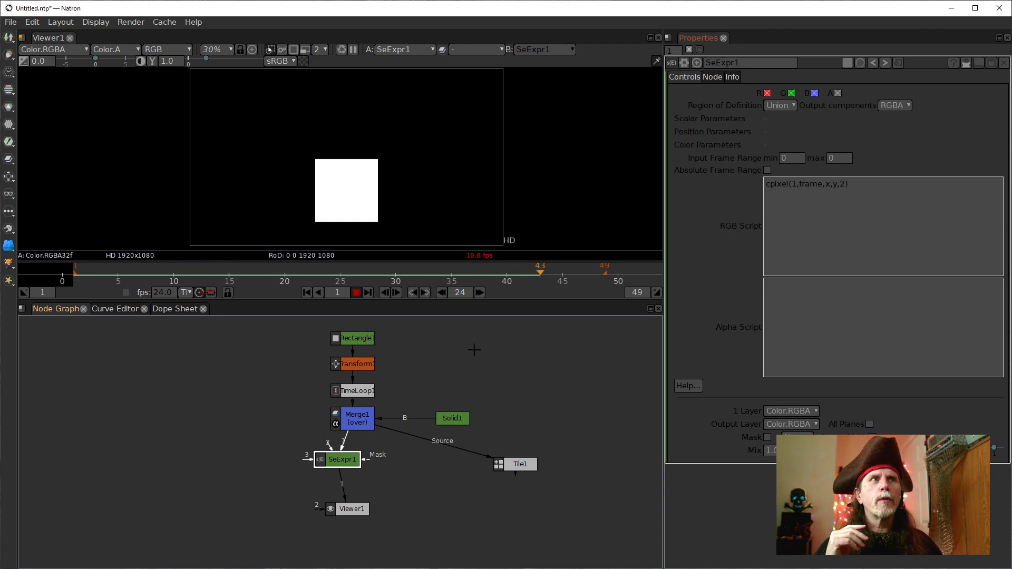
pyautogui.click(356, 292)
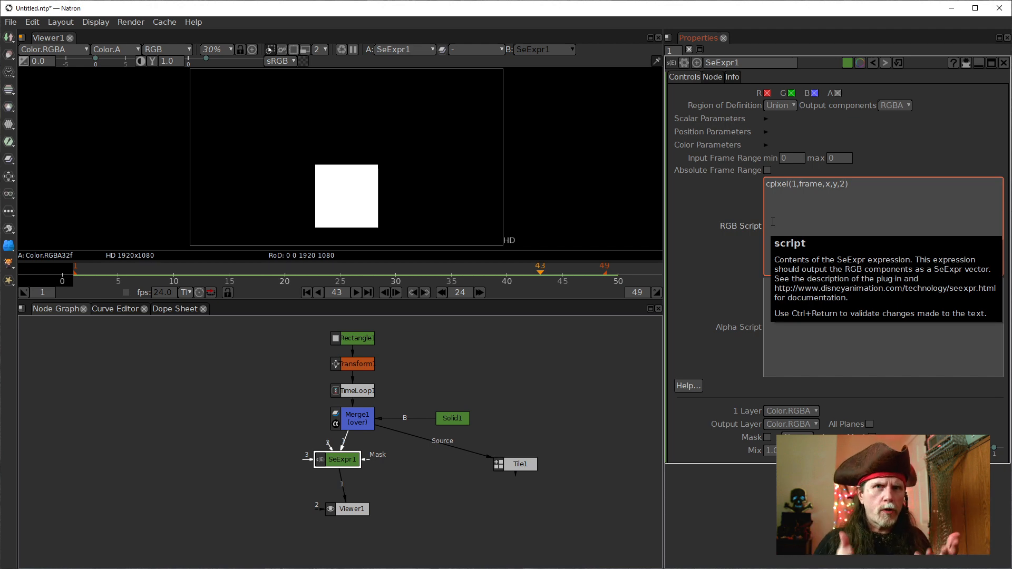
# Read the SeExpr help for the cpixel arguments, interpolation filters and the sample script that averages the previous, current and next frames
pyautogui.click(686, 386)
pyautogui.scroll(-1, 464, 282)
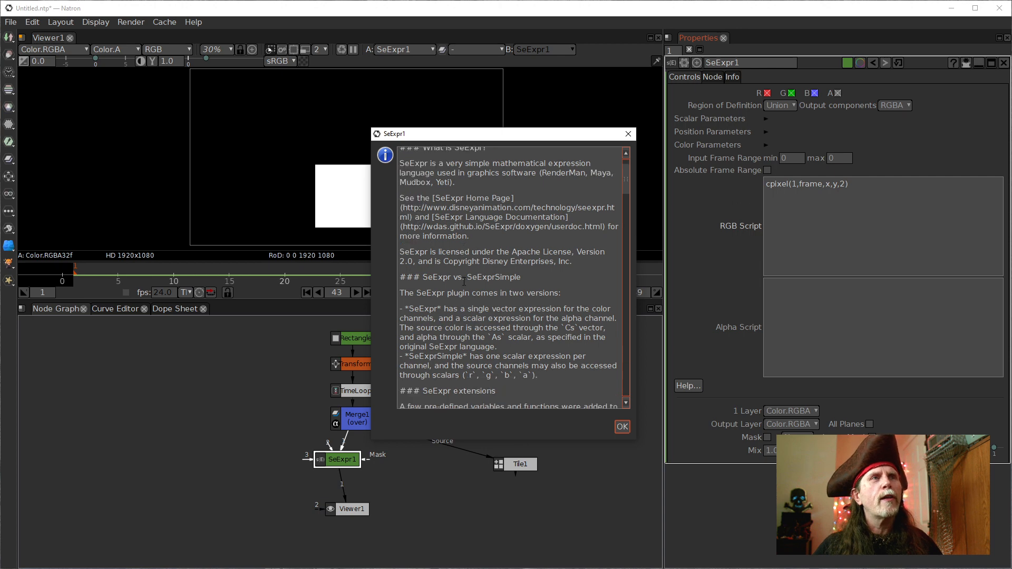
pyautogui.scroll(-10, 464, 282)
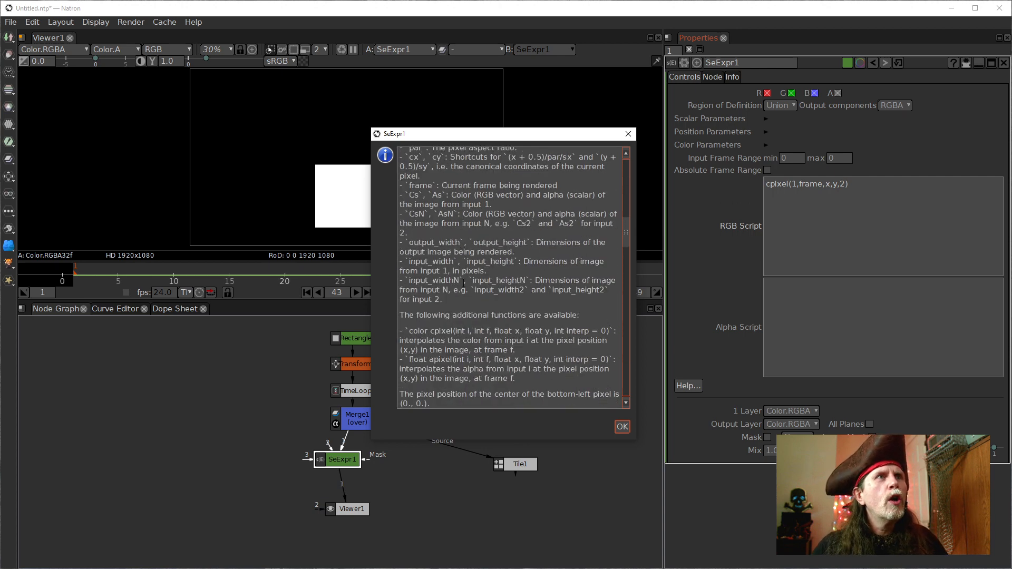
pyautogui.scroll(-5, 464, 283)
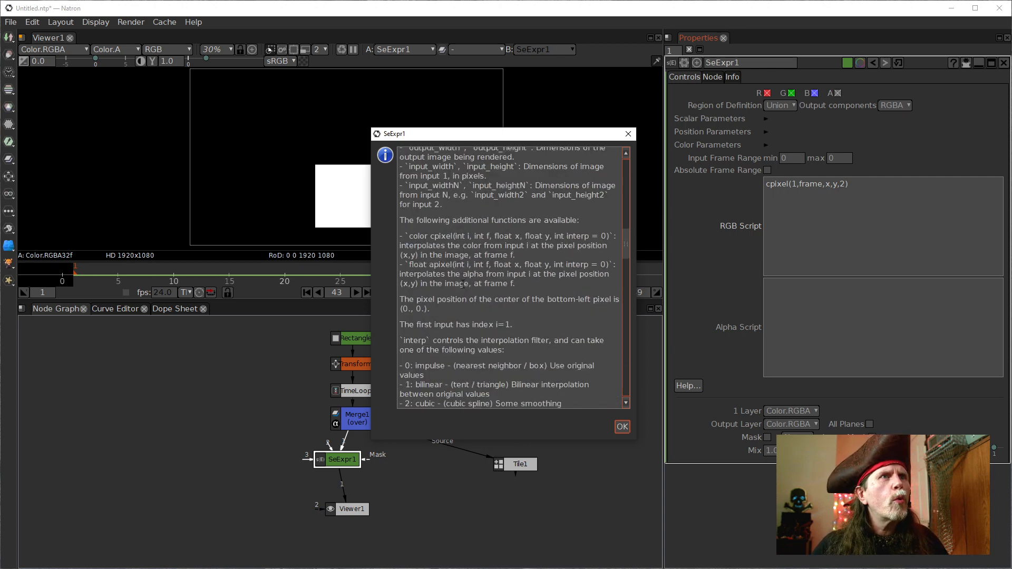
pyautogui.scroll(-8, 463, 284)
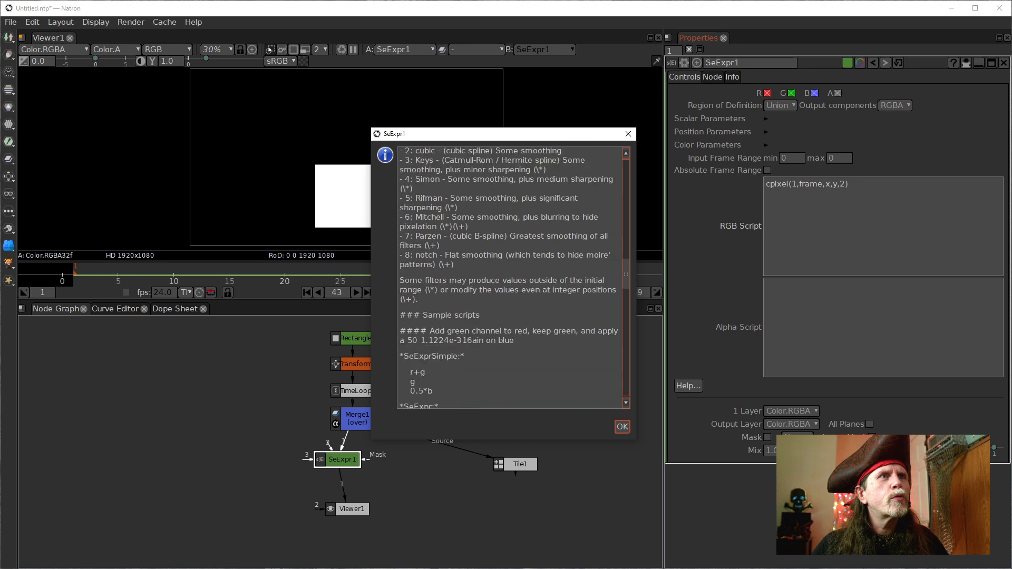
pyautogui.scroll(-4, 462, 285)
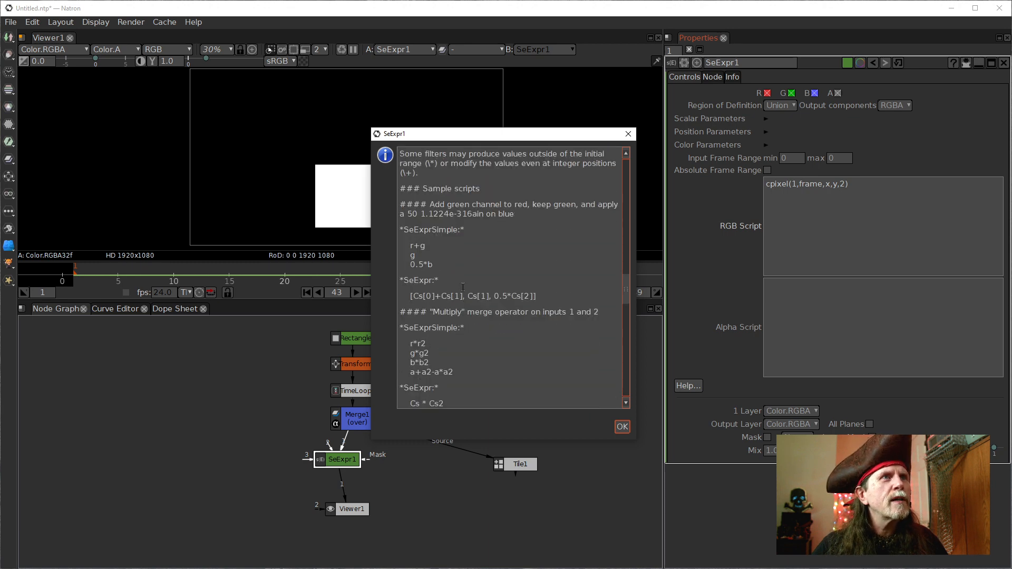
pyautogui.scroll(-3, 473, 312)
pyautogui.scroll(-10, 473, 313)
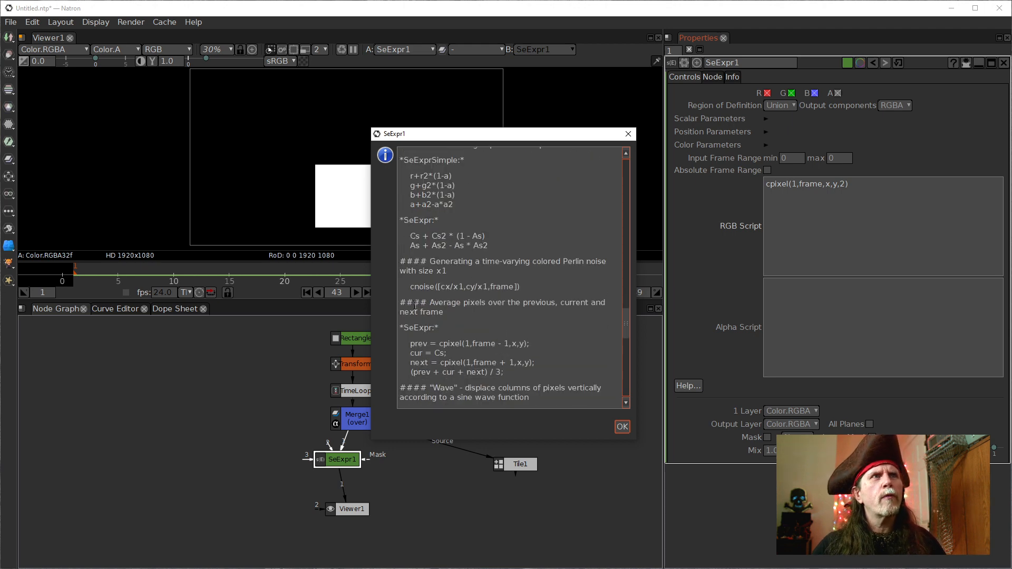
pyautogui.moveTo(408, 302); pyautogui.dragTo(507, 372)
pyautogui.click(428, 358)
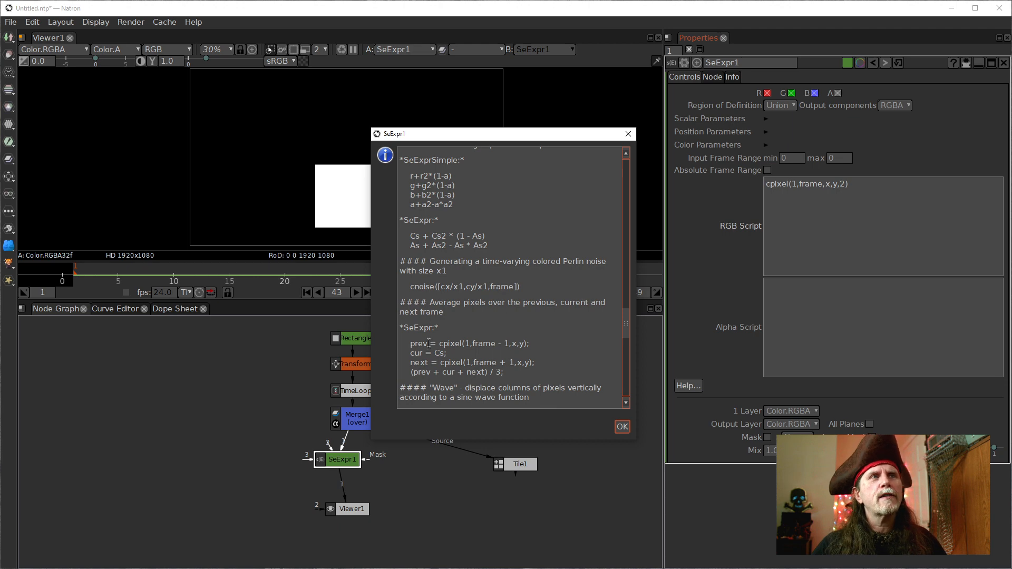
pyautogui.moveTo(409, 344); pyautogui.dragTo(512, 374)
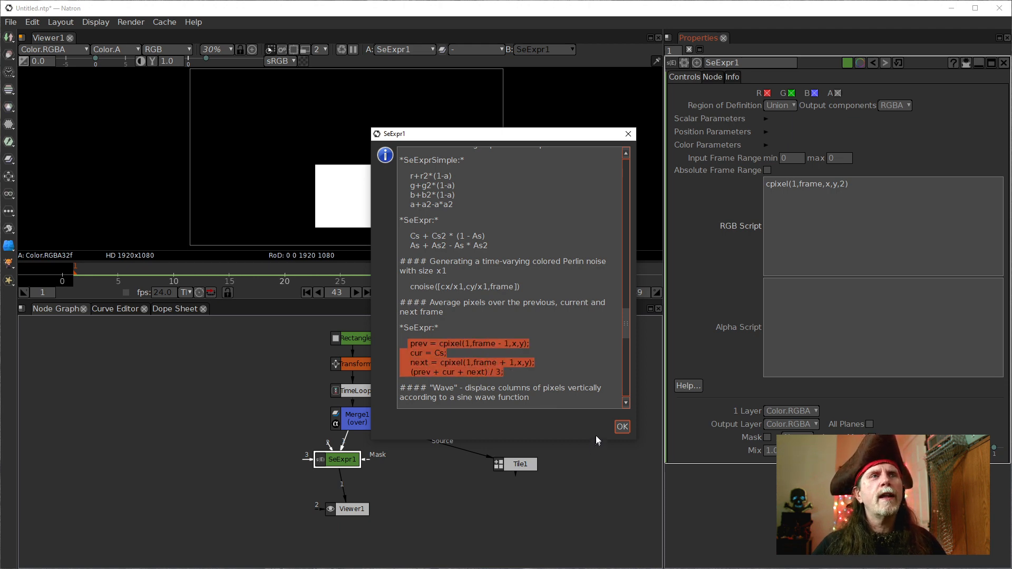
pyautogui.click(628, 134)
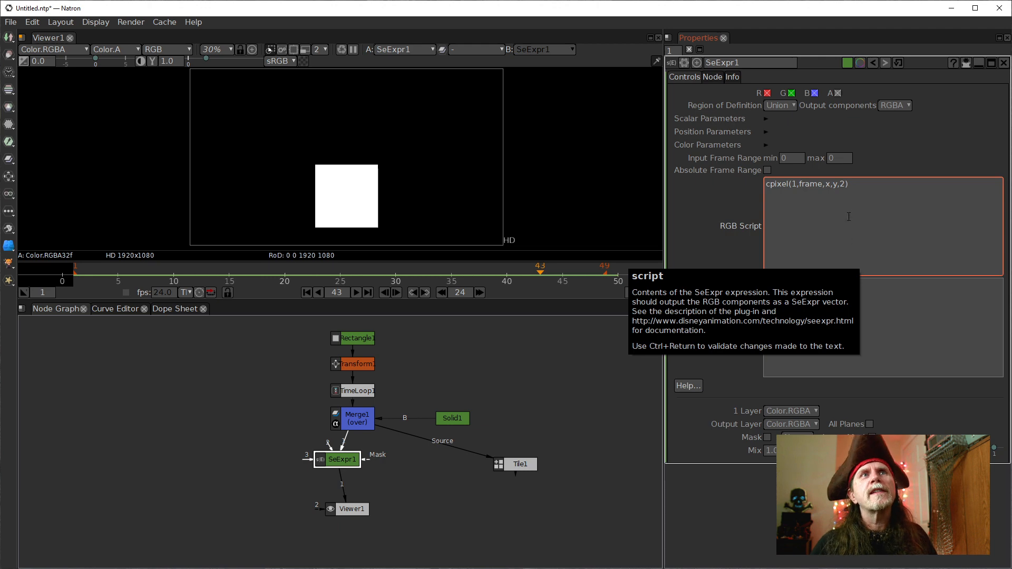
# Assign the cpixel call in SeExpr1's RGB script to a variable, making the line p=cpixel(1,frame,x,y,2);
pyautogui.moveTo(849, 183); pyautogui.dragTo(782, 184)
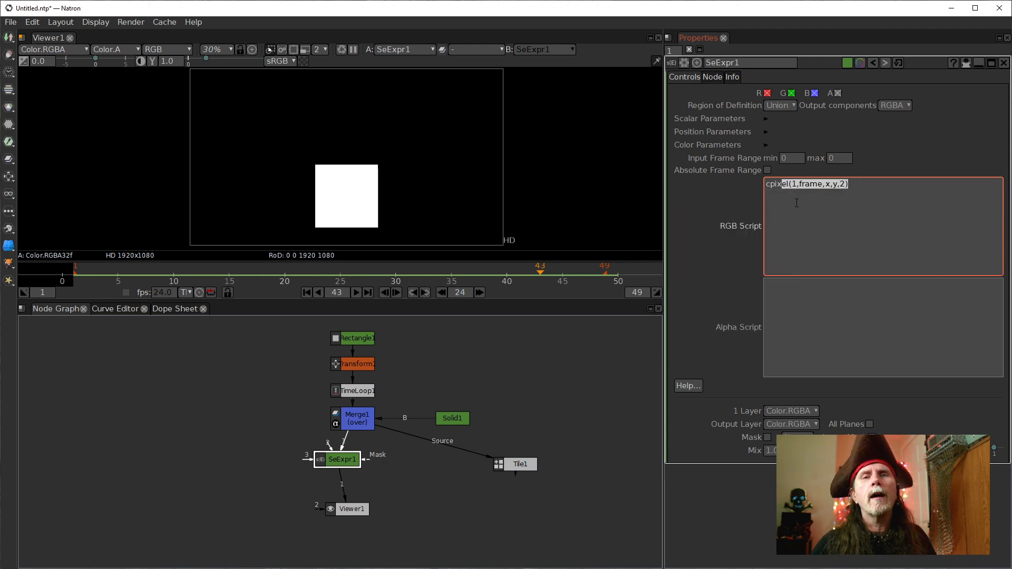
pyautogui.click(873, 186)
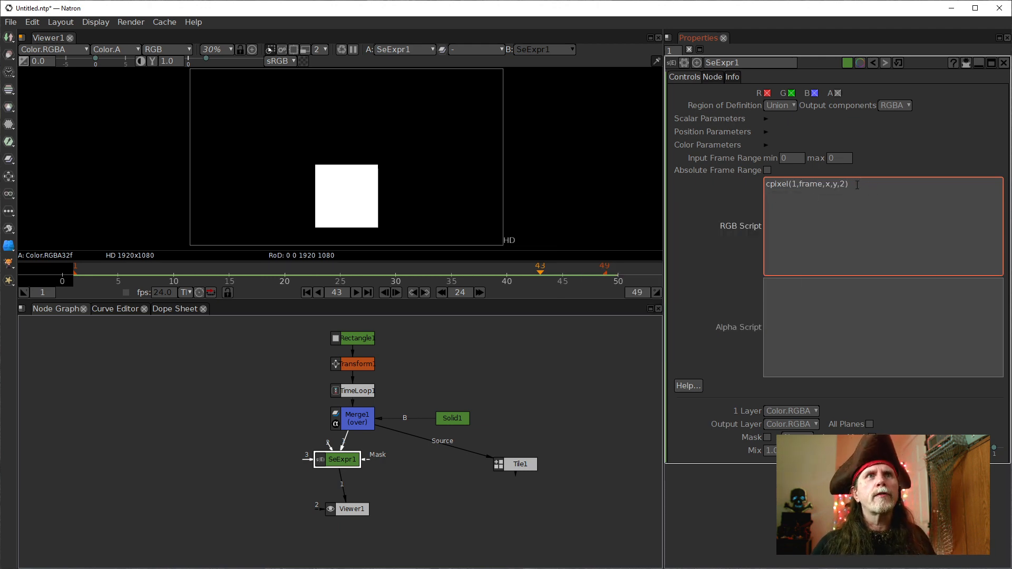
pyautogui.press('Left')
pyautogui.press('Left')
pyautogui.press('Left')
pyautogui.press('Left')
pyautogui.press('Left')
pyautogui.press('Left')
pyautogui.press('Left')
pyautogui.press('Left')
pyautogui.press('Left')
pyautogui.press('Left')
pyautogui.press('Left')
pyautogui.press('Left')
pyautogui.press('Left')
pyautogui.press('Left')
pyautogui.press('Left')
pyautogui.press('Left')
pyautogui.press('Left')
pyautogui.press('Left')
pyautogui.press('Left')
pyautogui.press('Left')
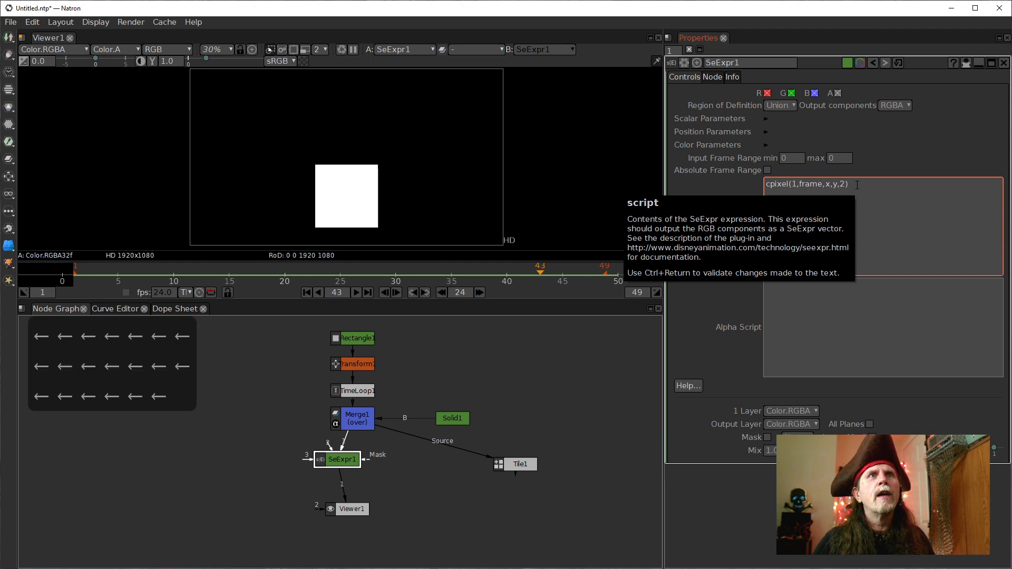
pyautogui.write('p')
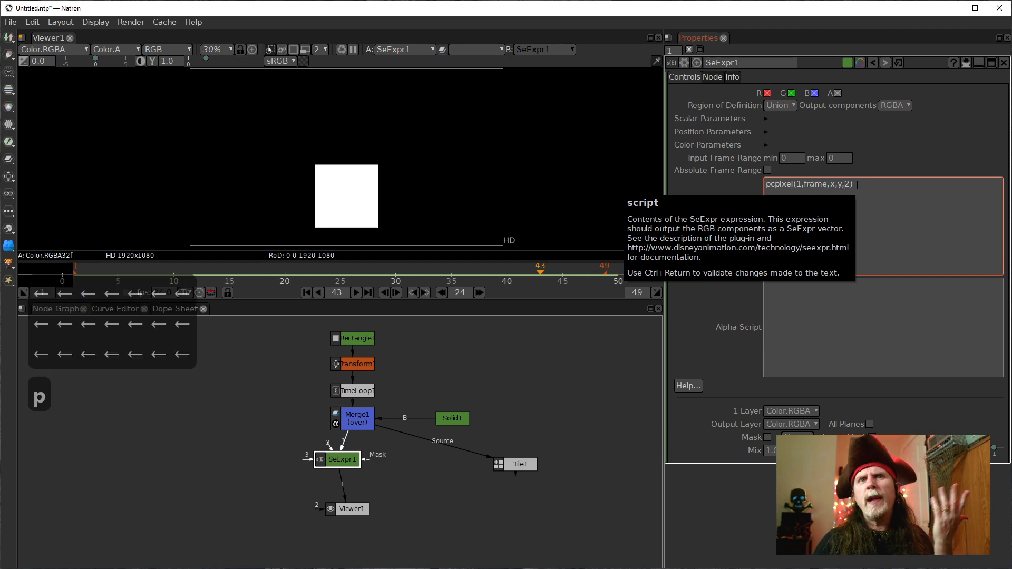
pyautogui.write('=')
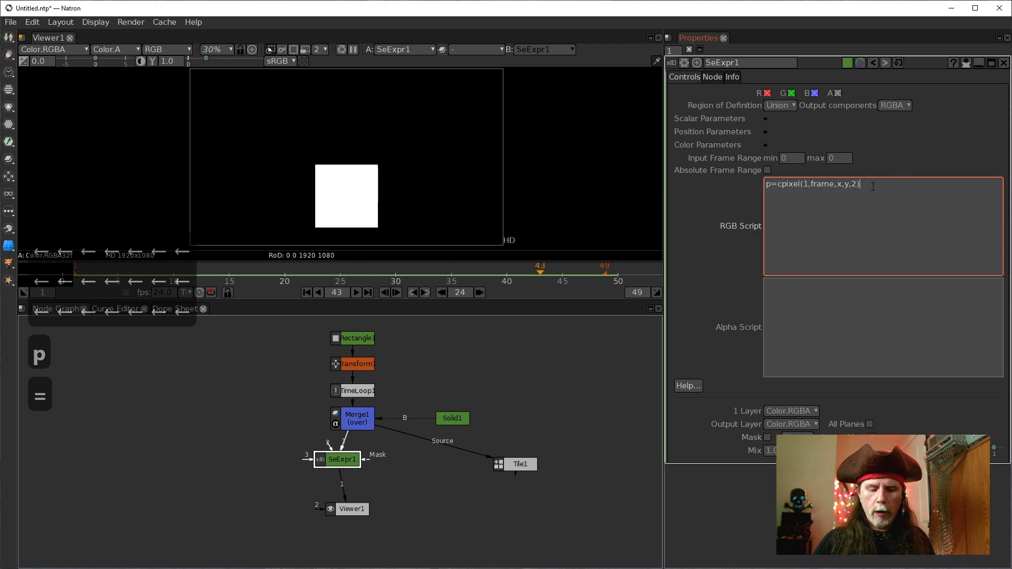
pyautogui.write(';')
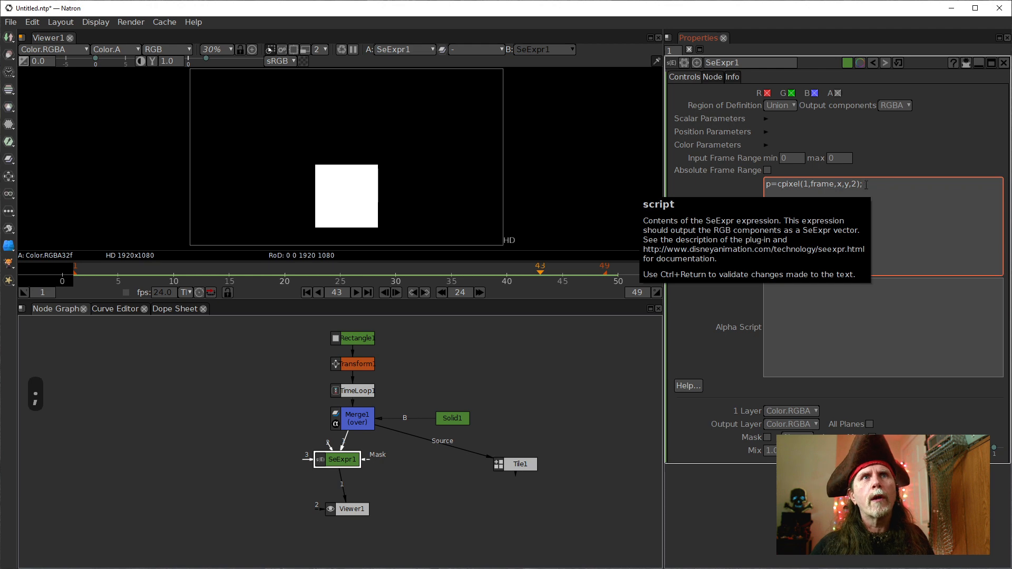
# Duplicate the p=cpixel(1,frame,x,y,2); line twice on new lines below it in the RGB script
pyautogui.hotkey('ctrl', 'a')
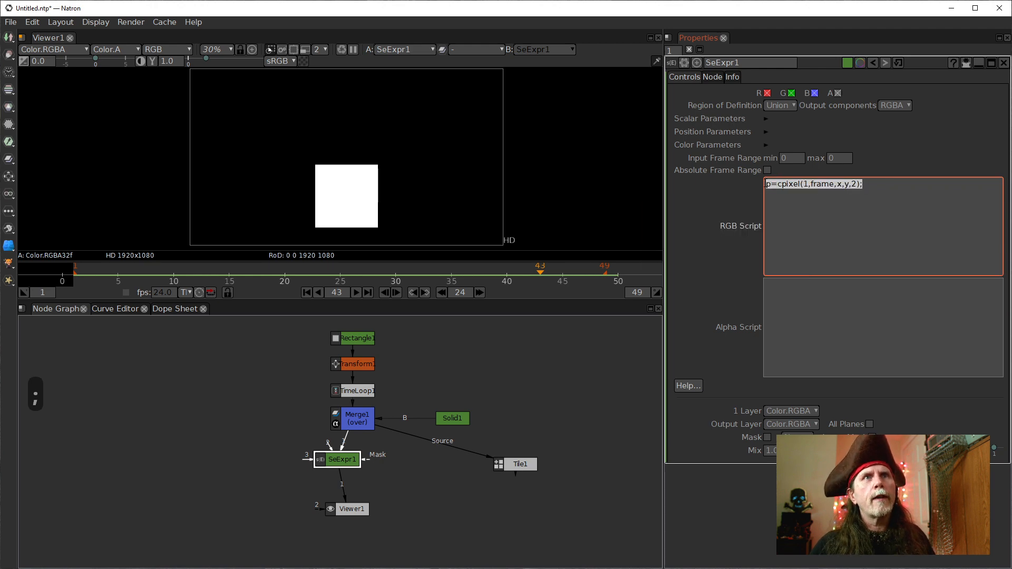
pyautogui.hotkey('ctrl', 'c')
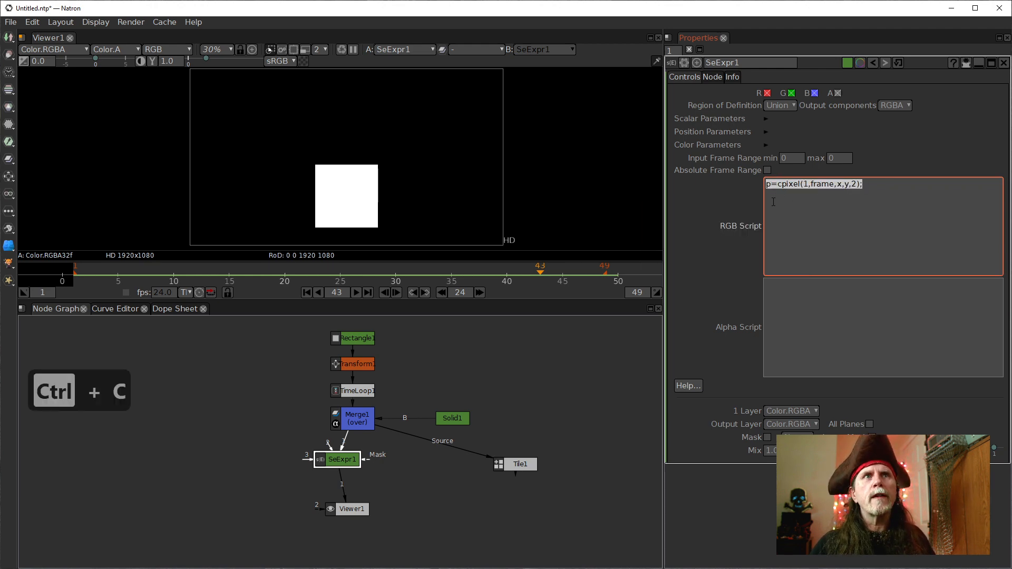
pyautogui.click(773, 201)
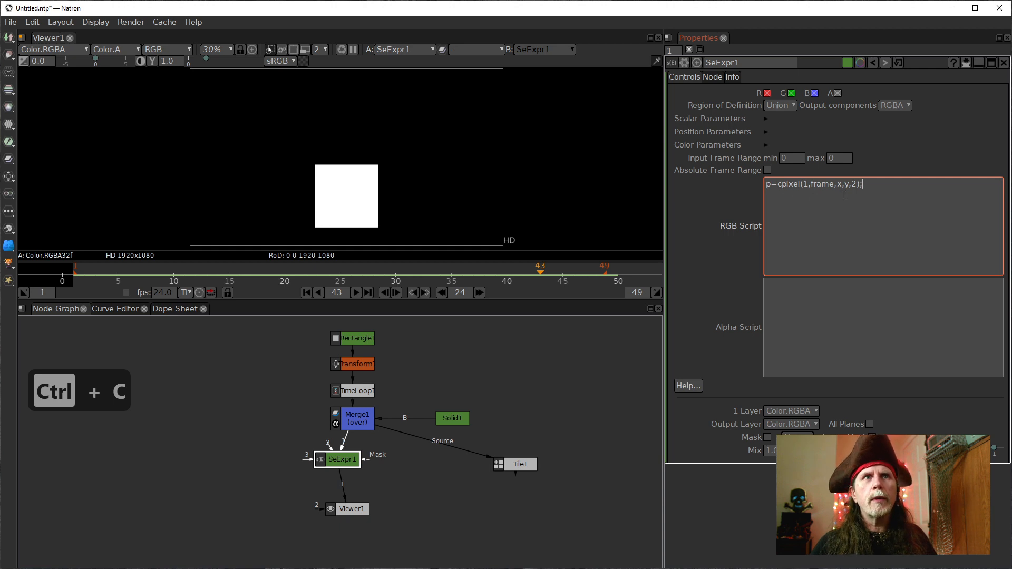
pyautogui.hotkey('shift', 'Return')
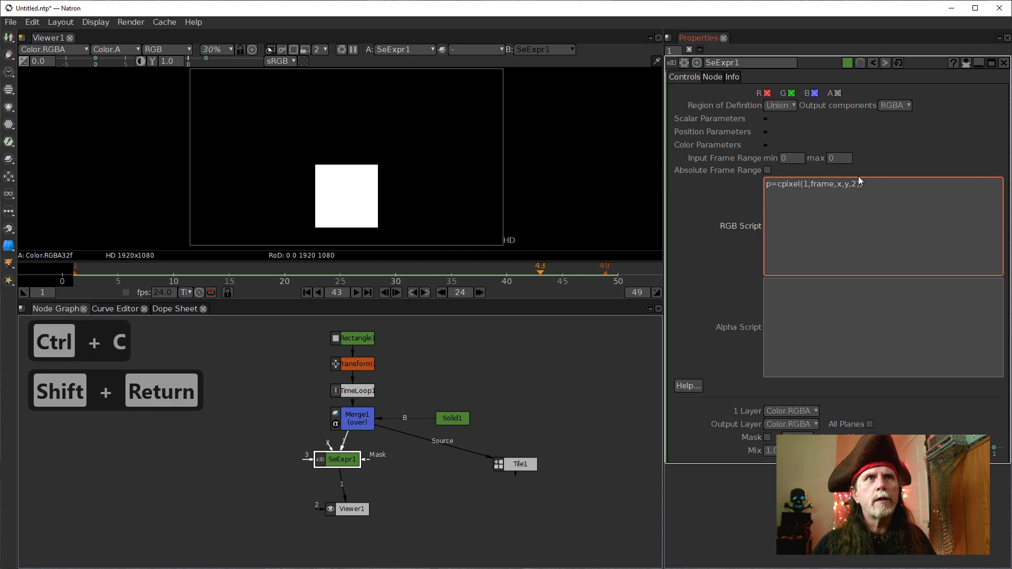
pyautogui.hotkey('ctrl', 'v')
pyautogui.hotkey('shift', 'Return')
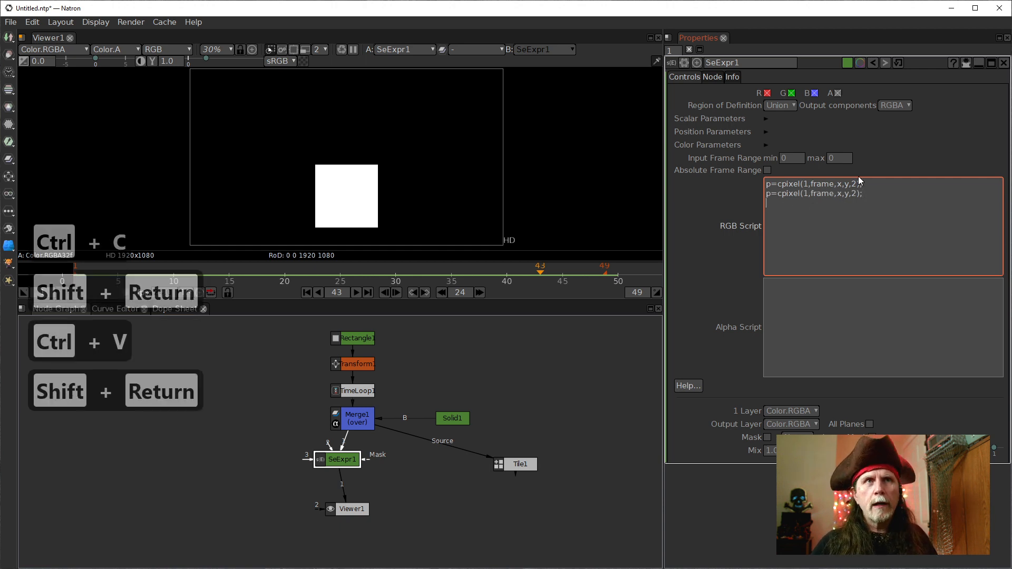
pyautogui.hotkey('ctrl', 'v')
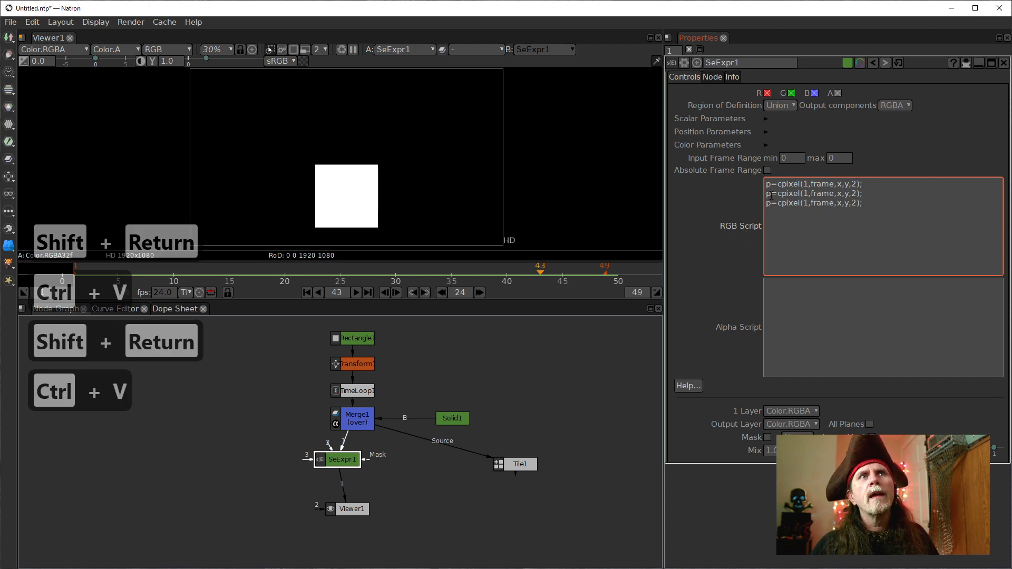
# Rename the variable on the script's second line to c and on the third line to n
pyautogui.press('BackSpace')
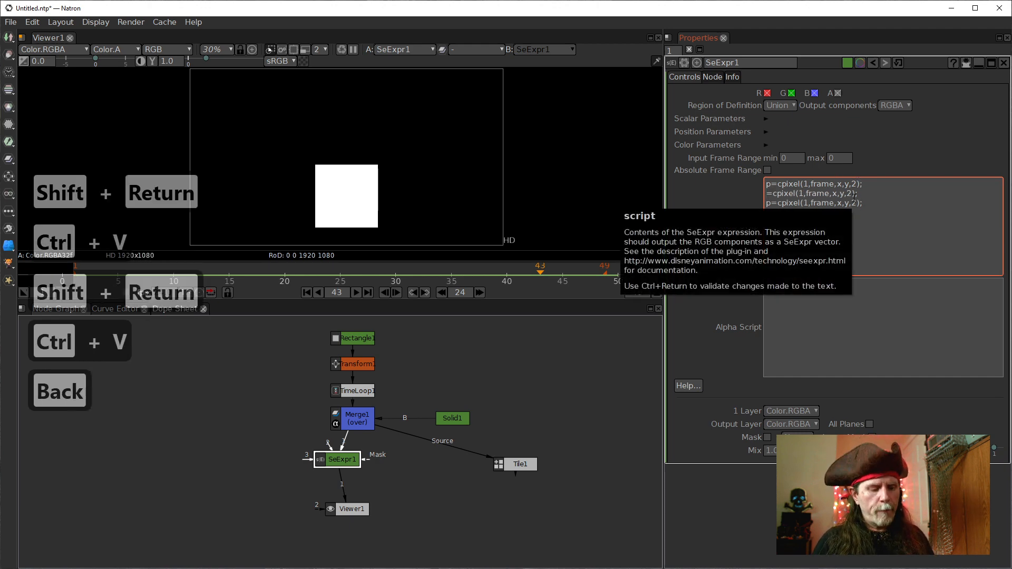
pyautogui.write('c')
pyautogui.press('Down')
pyautogui.press('BackSpace')
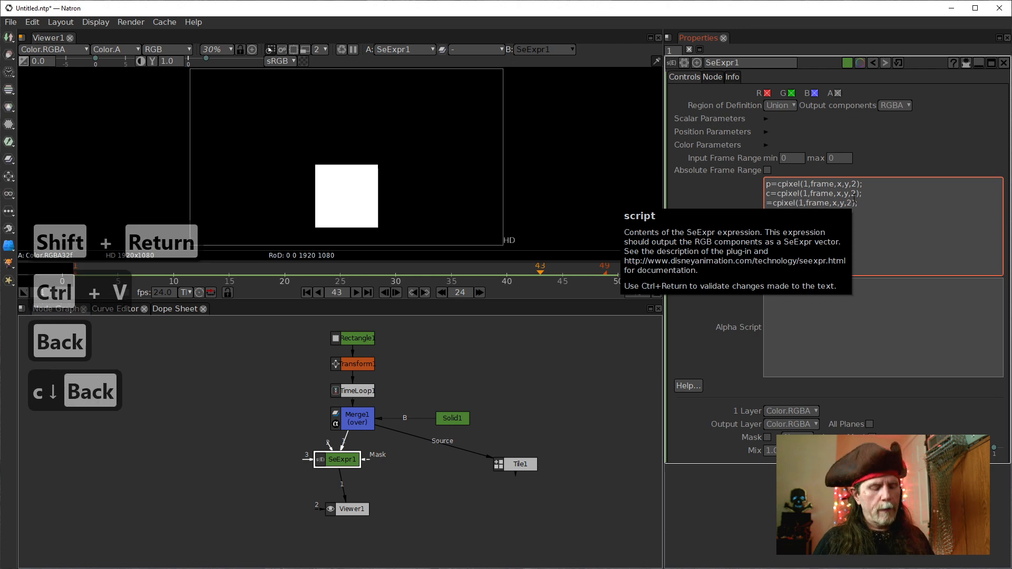
pyautogui.write('n')
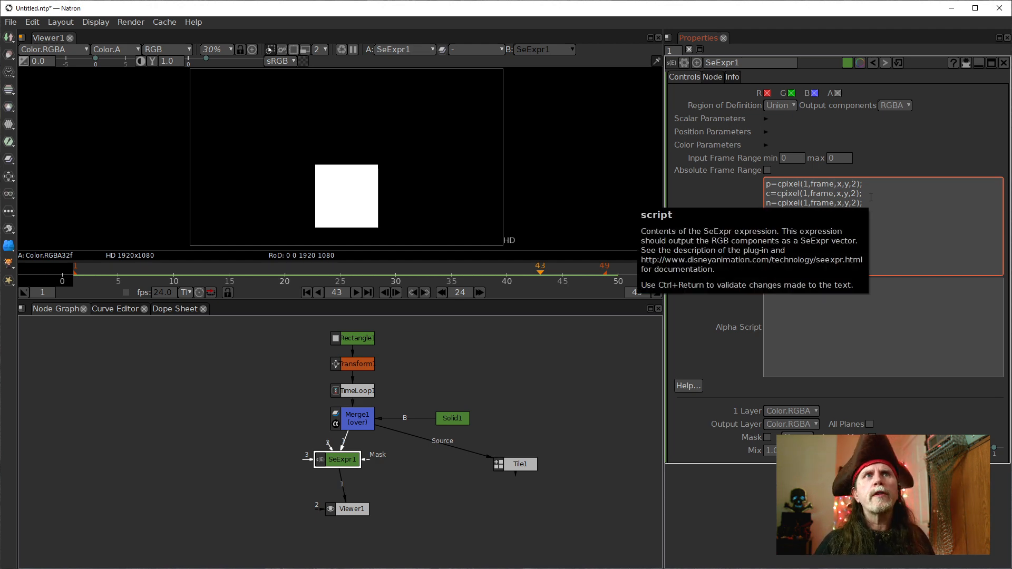
# Change the frame argument to frame-1 in the p line and frame+1 in the n line
pyautogui.write('-1')
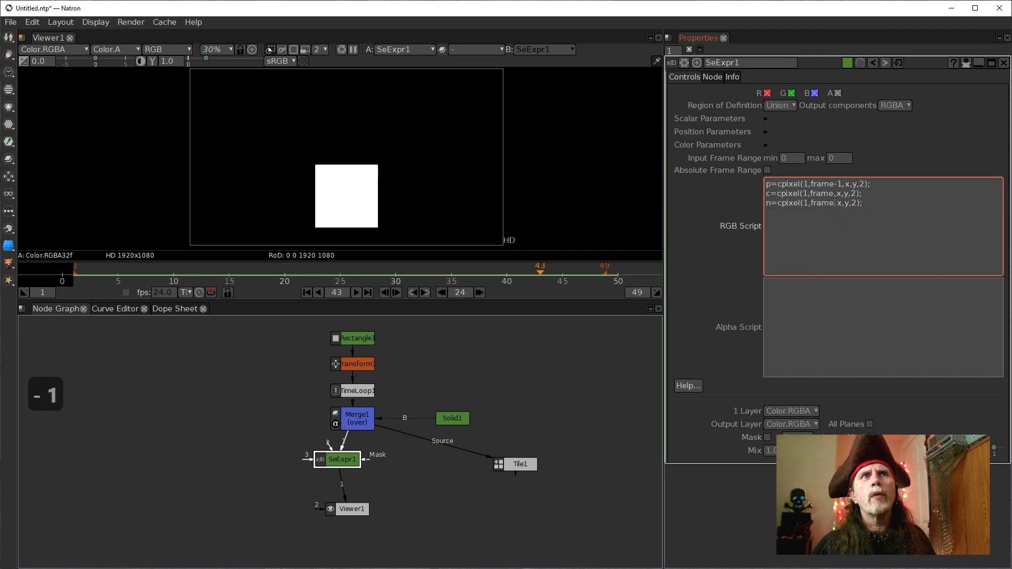
pyautogui.write('+2')
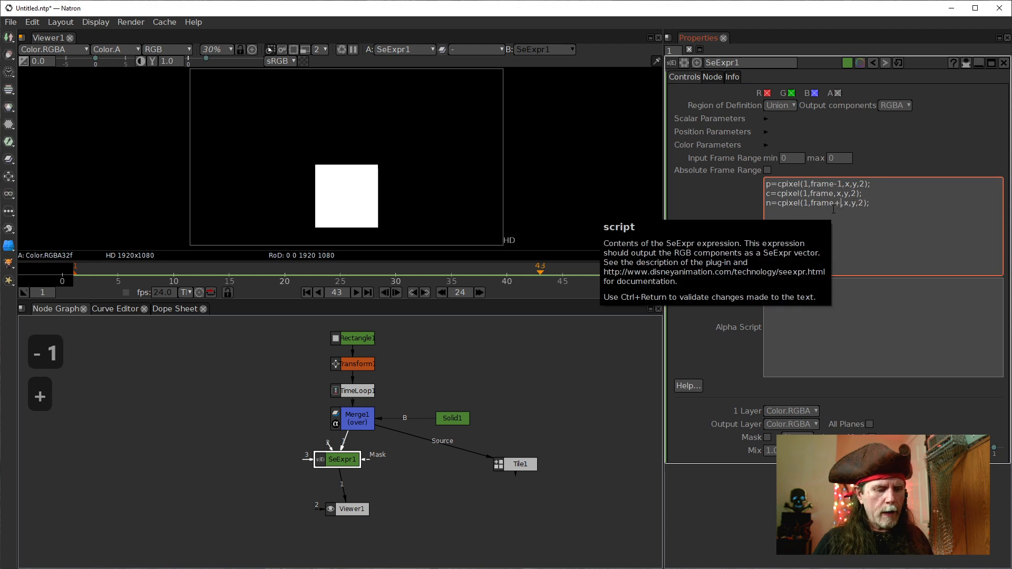
pyautogui.press('BackSpace')
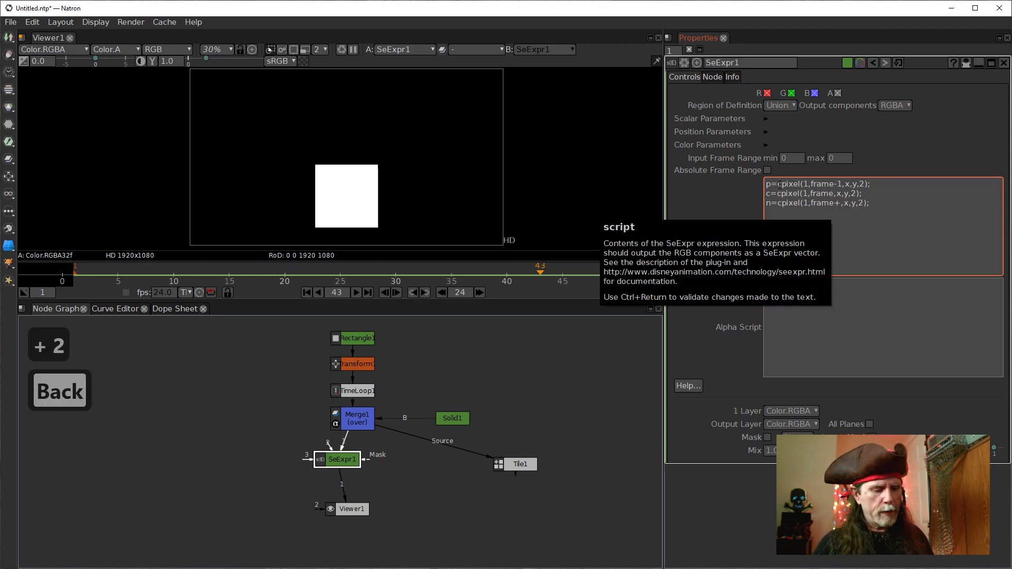
pyautogui.write('1')
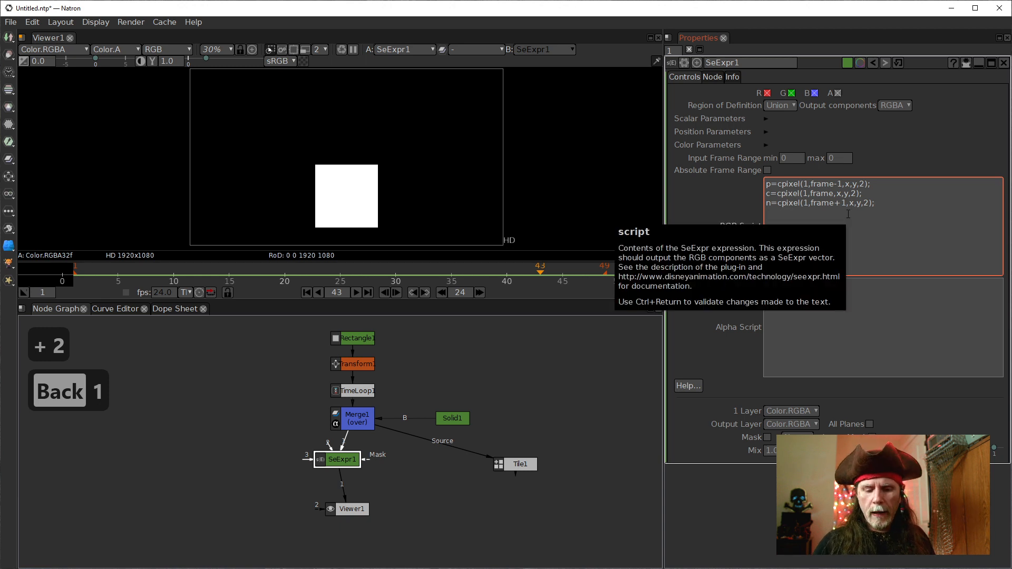
# Add the line (p+c+n)/3 at the end of the RGB script, apply it and play back the animation
pyautogui.hotkey('shift', 'Return')
pyautogui.write('(')
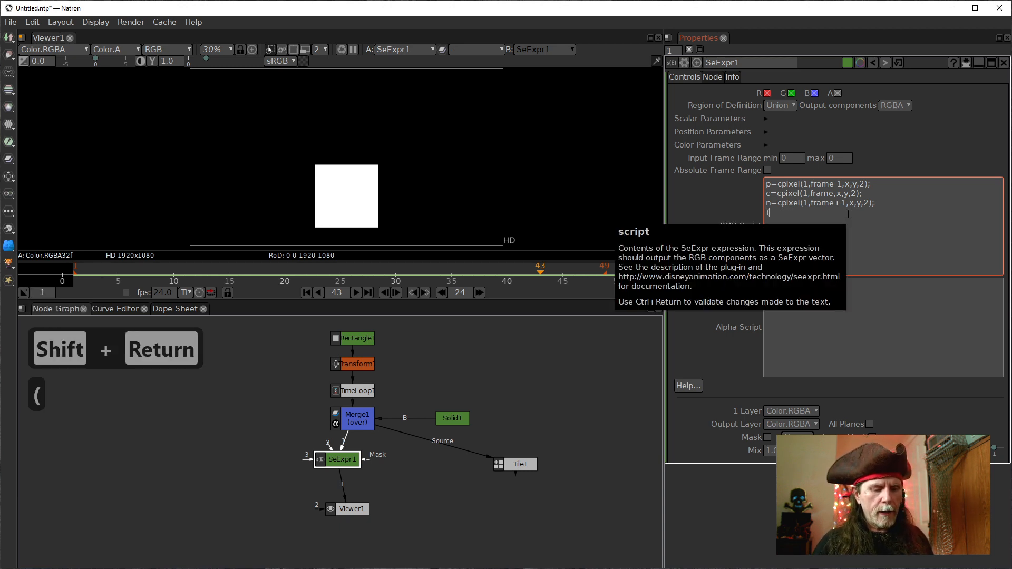
pyautogui.write('p+')
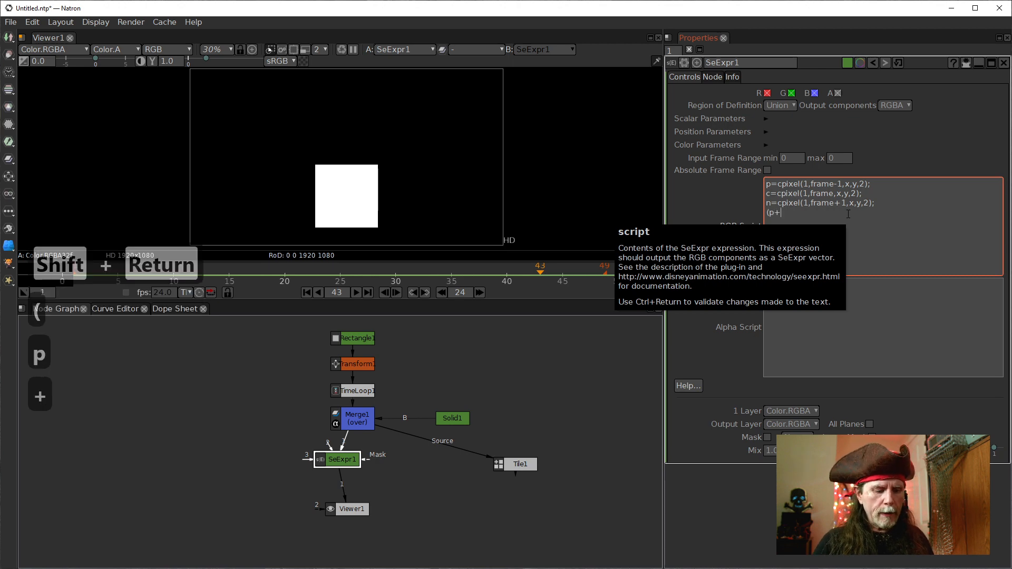
pyautogui.write('c+')
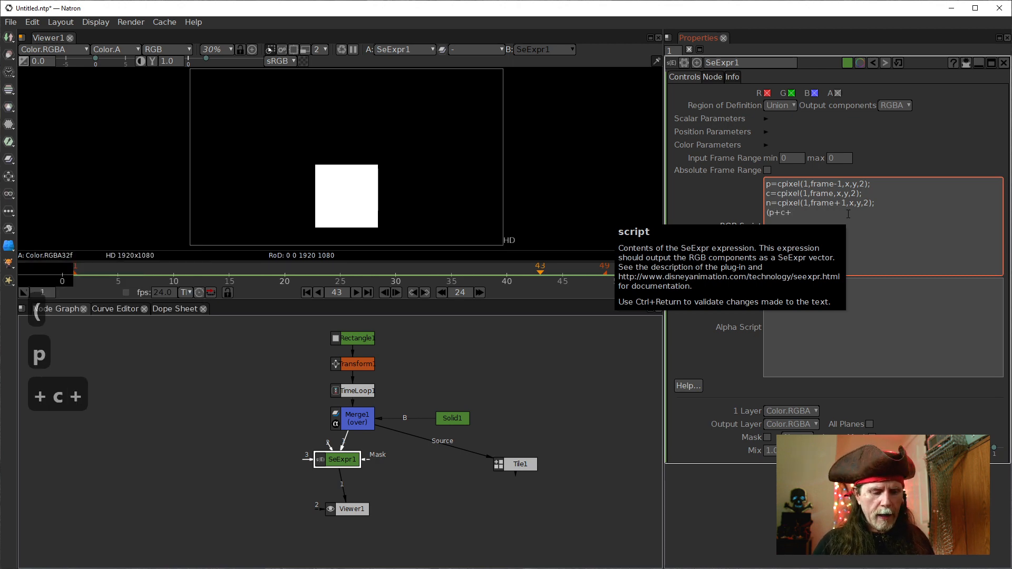
pyautogui.write('n)')
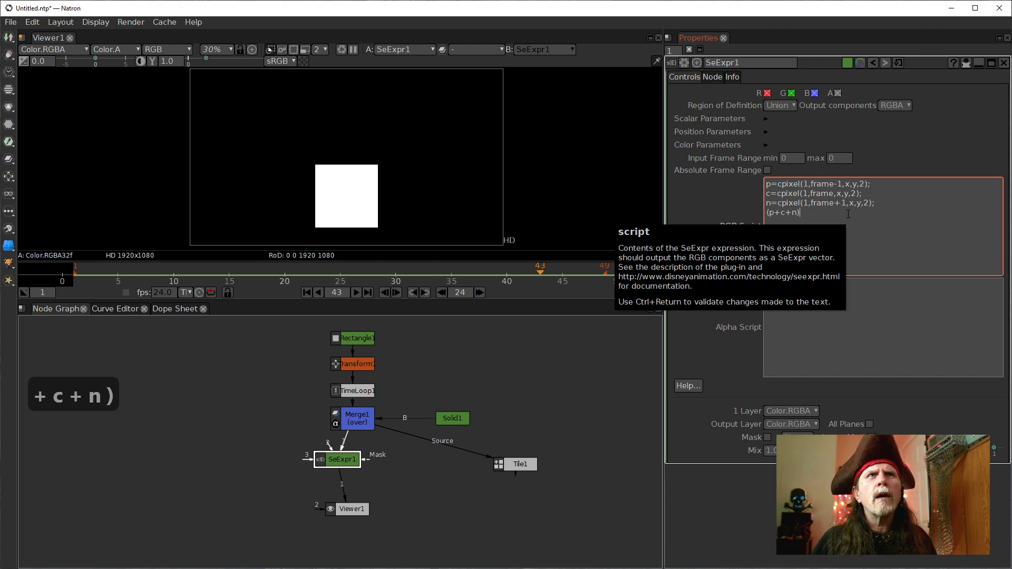
pyautogui.write('/')
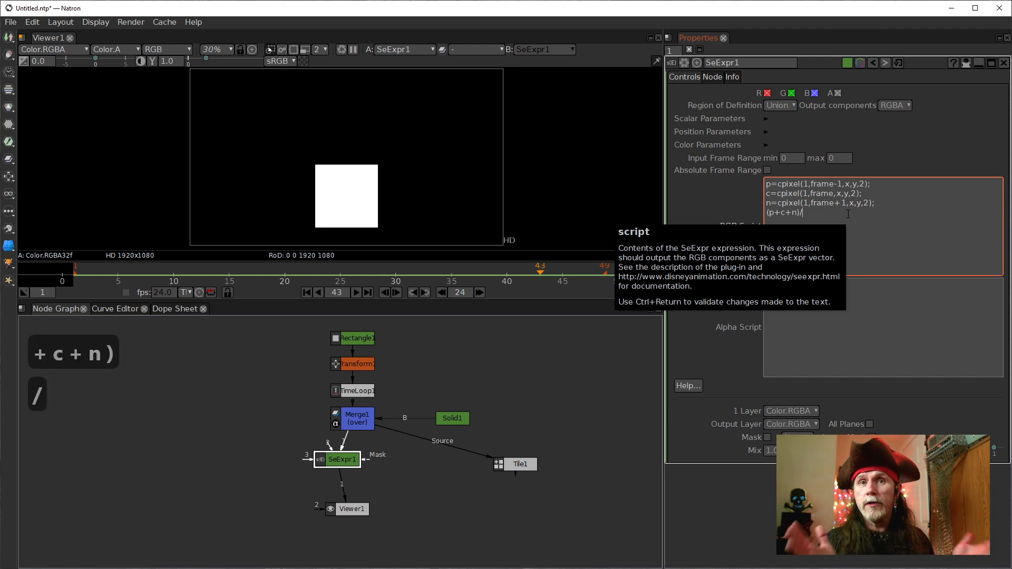
pyautogui.write('3')
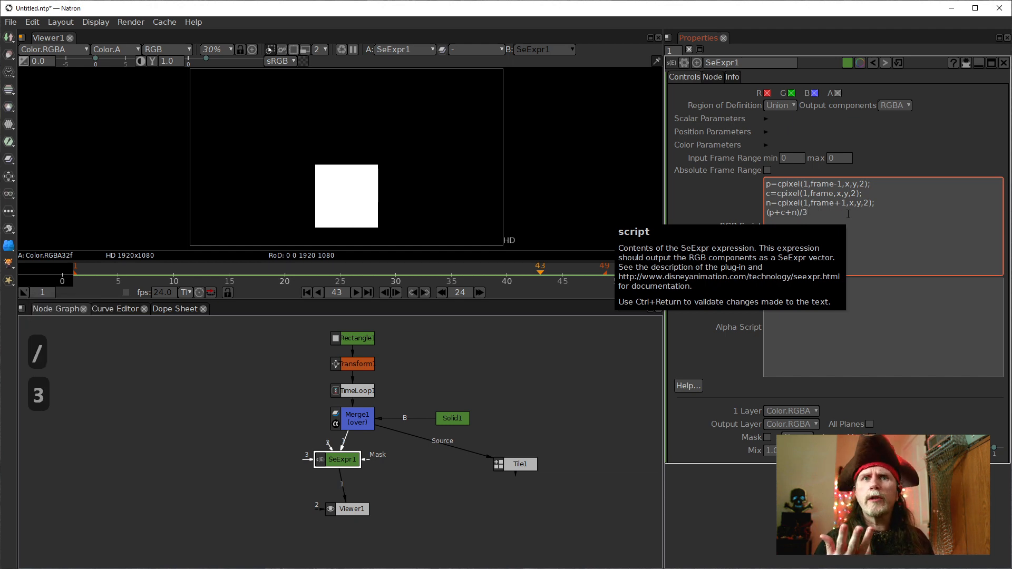
pyautogui.click(712, 262)
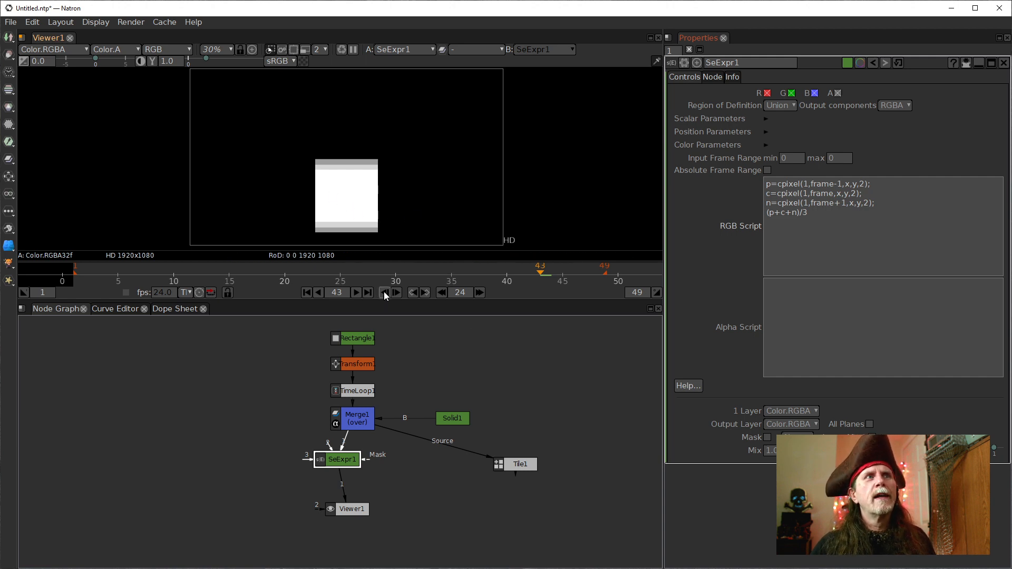
pyautogui.click(356, 292)
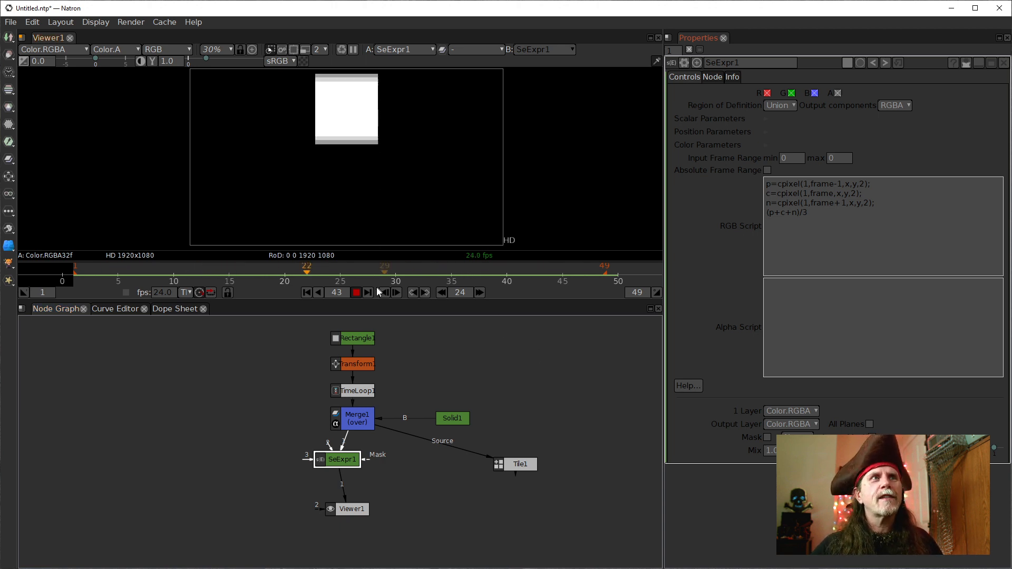
pyautogui.click(358, 295)
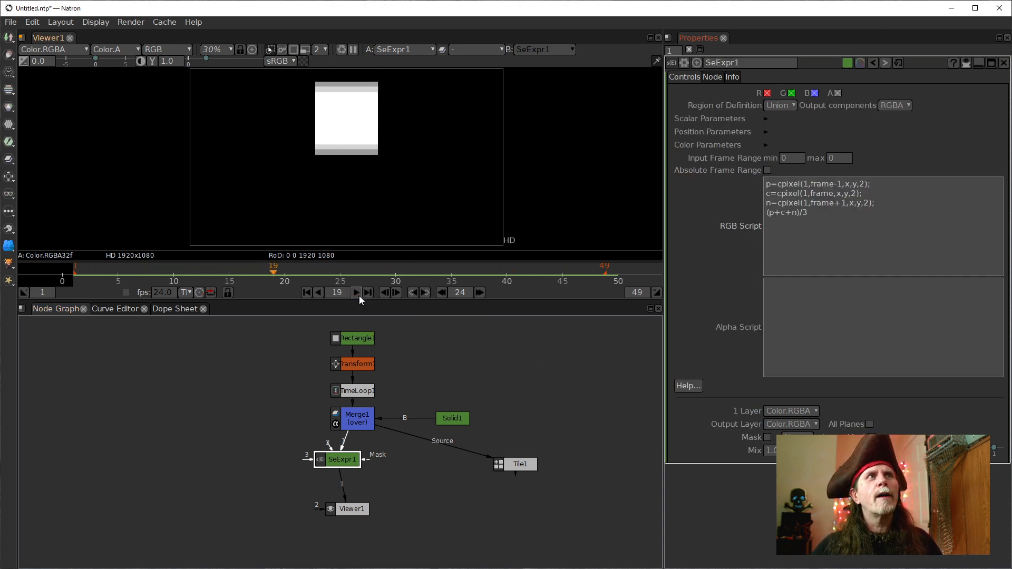
# Remove the division by 3 from the RGB script's last line, leaving (p+c+n), and apply the change
pyautogui.click(779, 256)
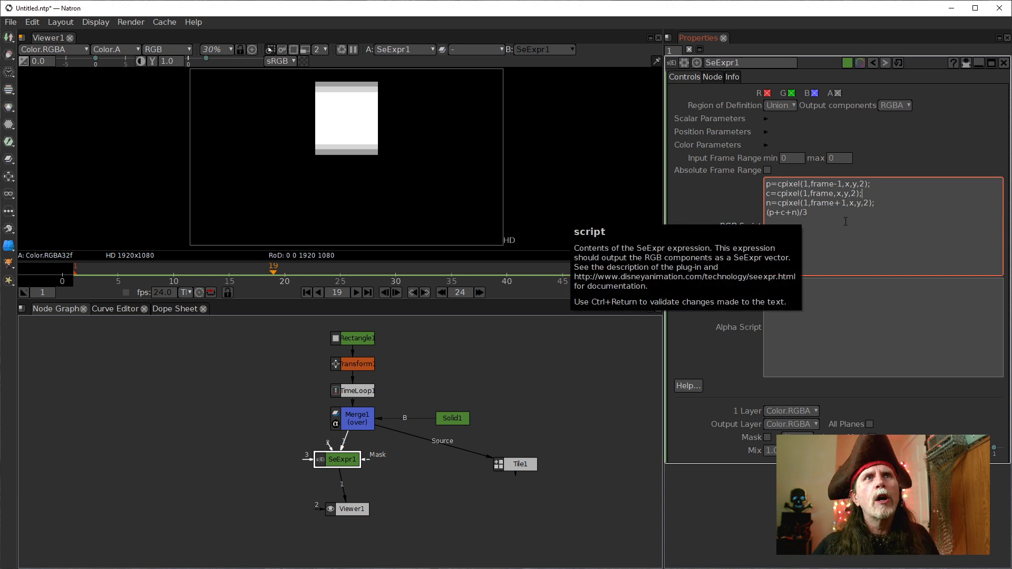
pyautogui.press('BackSpace')
pyautogui.press('BackSpace')
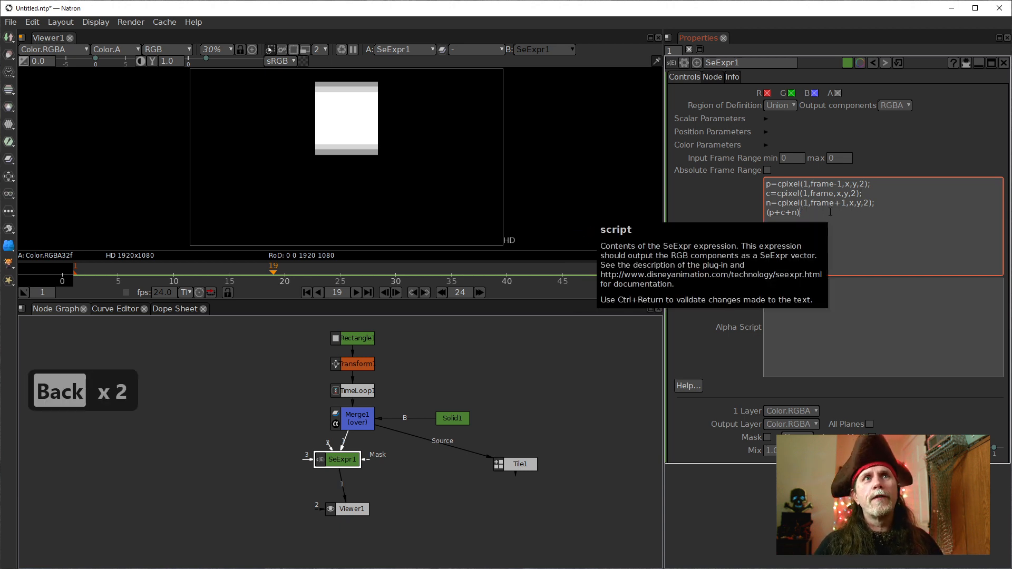
pyautogui.hotkey('ctrl', 'Return')
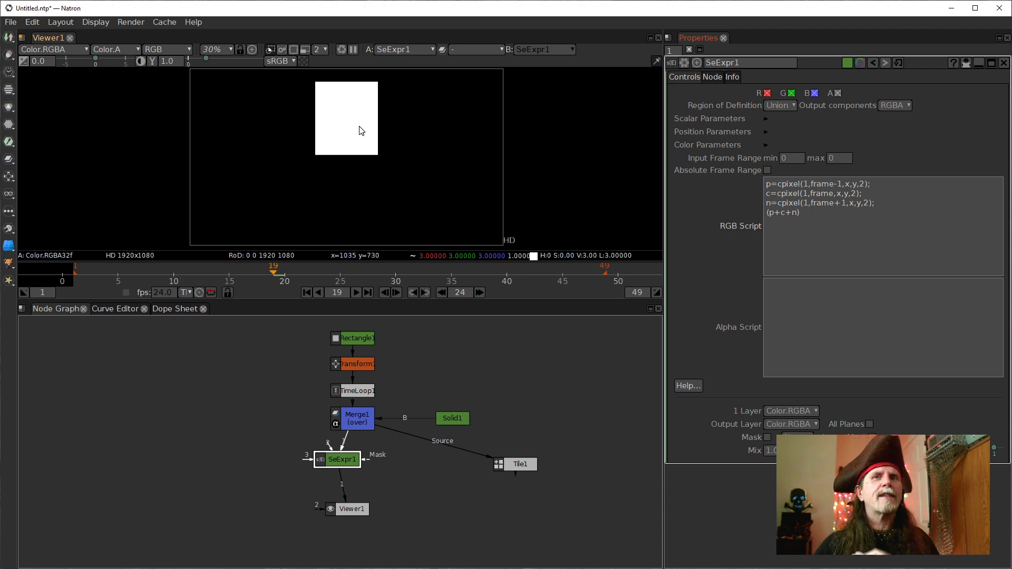
# Try applying the max function to the sum on the RGB script's last line, making it max(p+c+n)
pyautogui.click(838, 230)
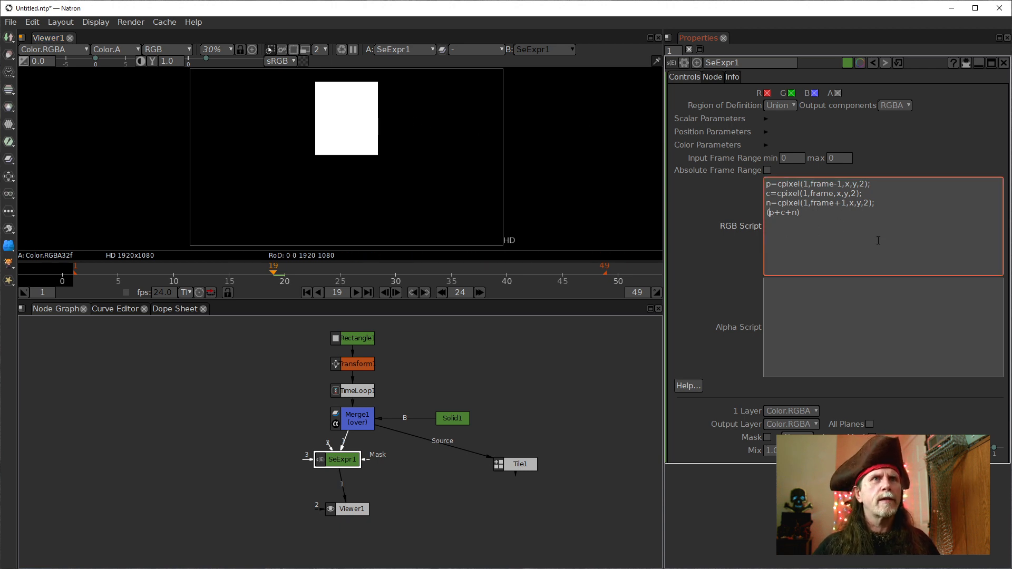
pyautogui.press('Left')
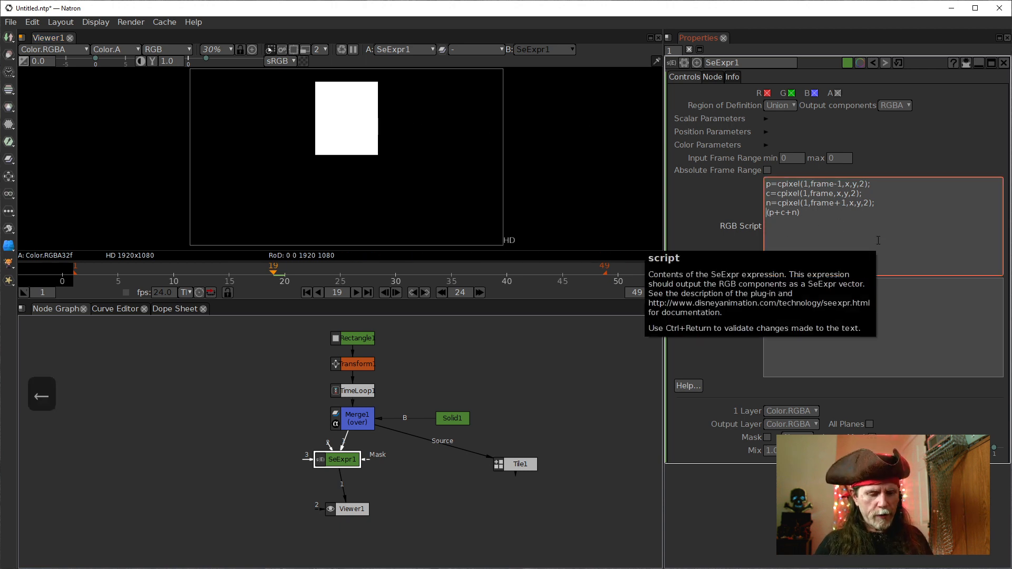
pyautogui.write('me')
pyautogui.press('BackSpace')
pyautogui.write('ax')
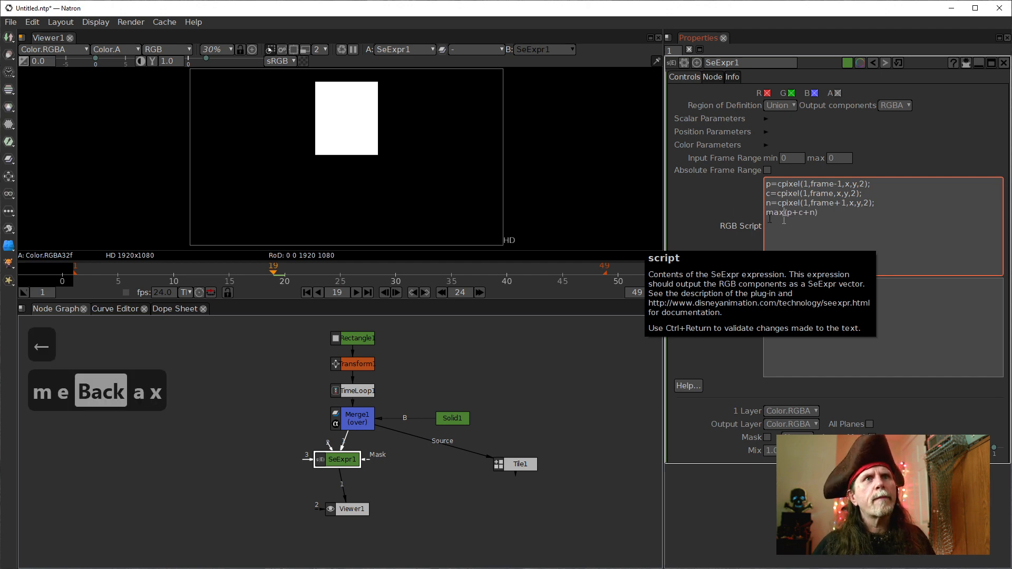
pyautogui.click(725, 204)
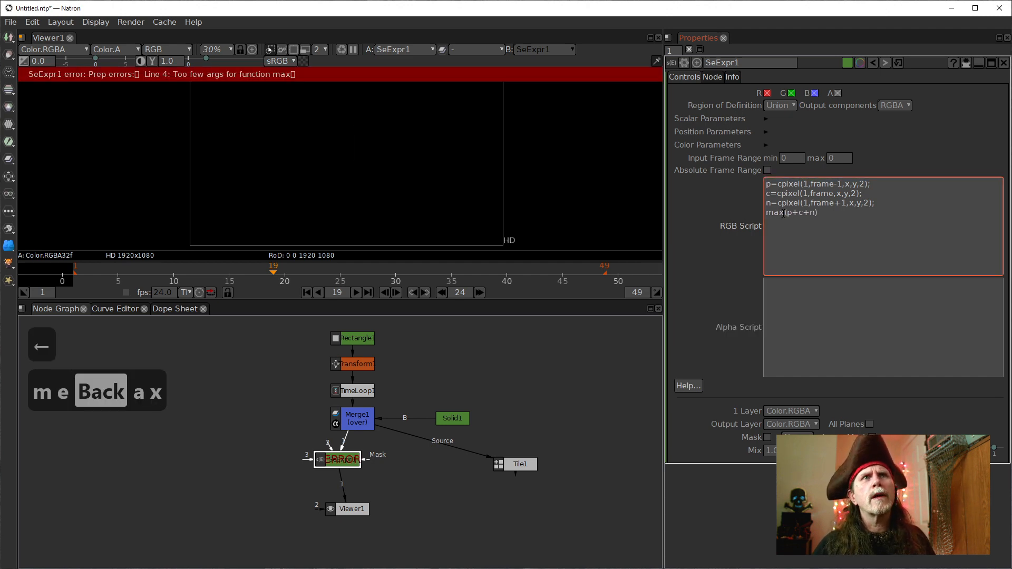
# Remove the max function from the RGB script's last line, keeping (p+c+n) on its own line
pyautogui.press('BackSpace')
pyautogui.press('BackSpace')
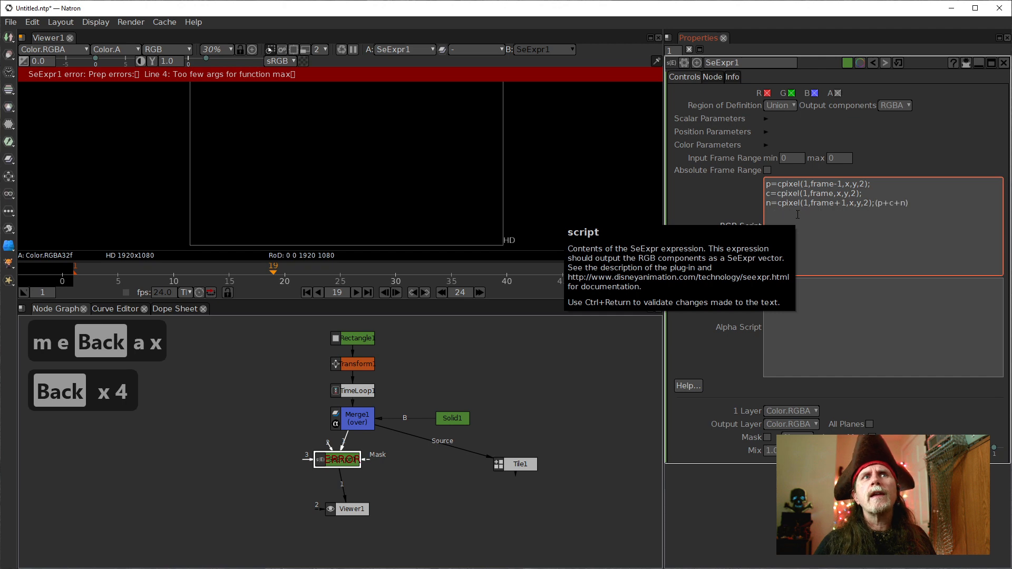
pyautogui.hotkey('shift', 'Return')
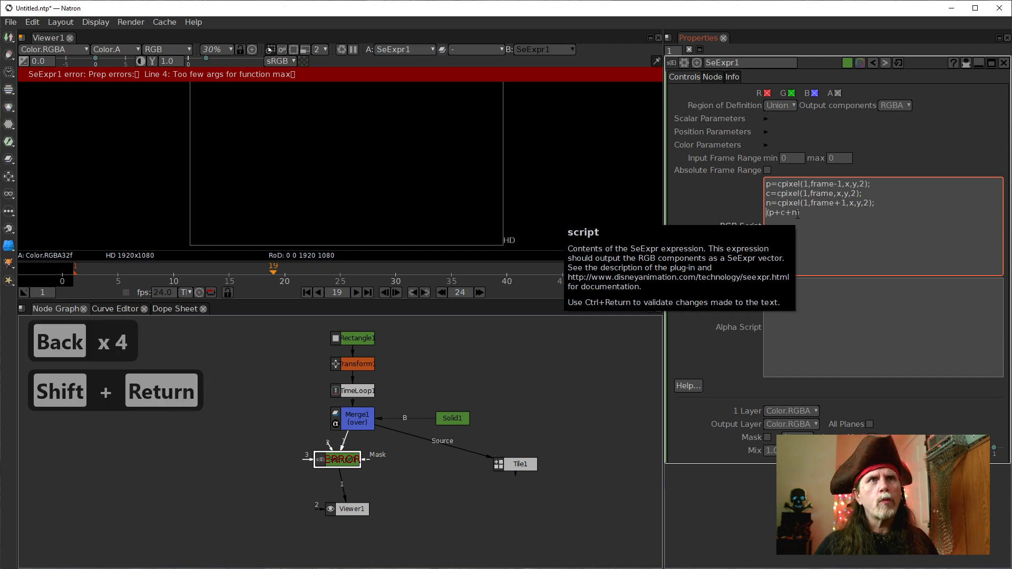
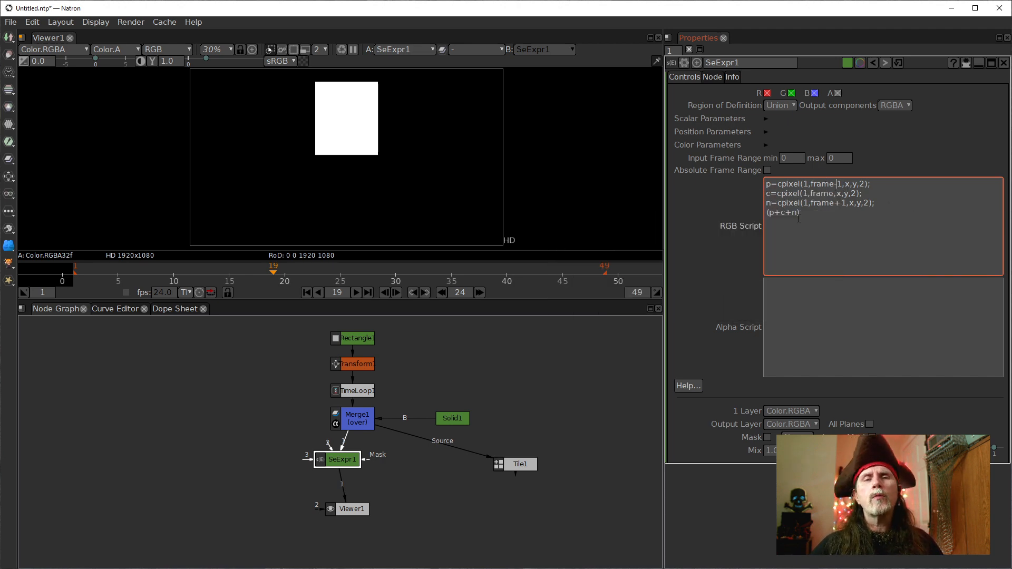
pyautogui.press('Left')
pyautogui.press('Left')
pyautogui.press('Left')
pyautogui.press('Left')
pyautogui.press('Left')
pyautogui.press('Left')
pyautogui.press('Left')
pyautogui.press('Left')
pyautogui.press('Left')
pyautogui.press('Left')
pyautogui.press('Left')
pyautogui.press('Left')
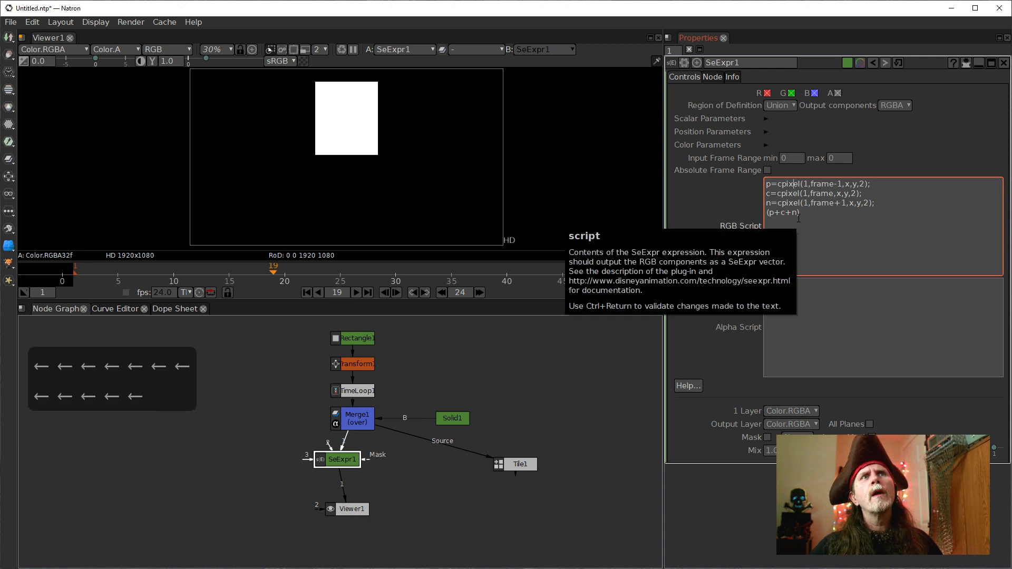
pyautogui.press('Left')
pyautogui.press('Left')
pyautogui.press('Left')
pyautogui.press('Left')
pyautogui.press('Left')
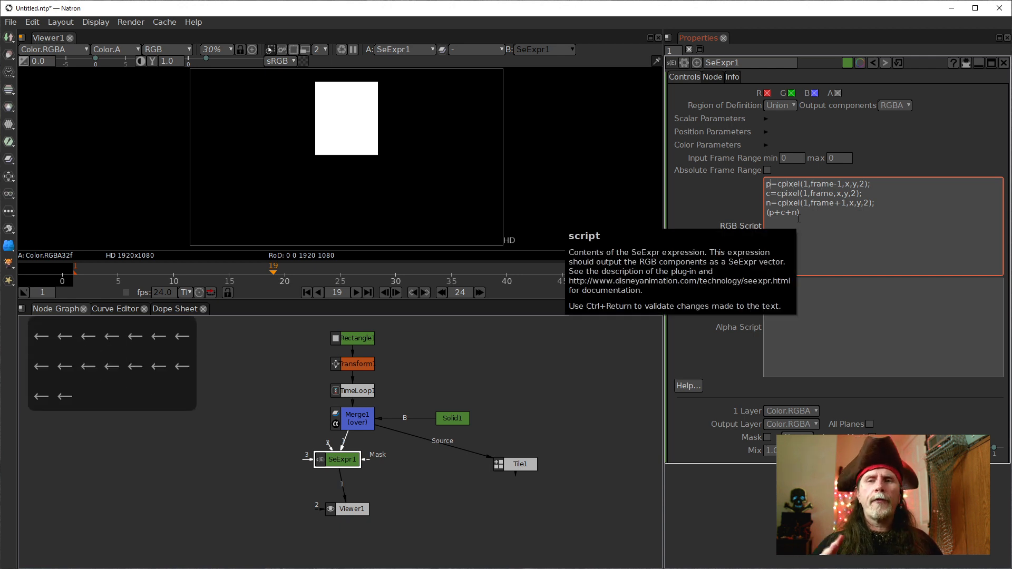
# Expand SeExpr1's Scalar, Position and Color Parameters groups to examine the parameter types they offer
pyautogui.click(765, 119)
pyautogui.click(794, 171)
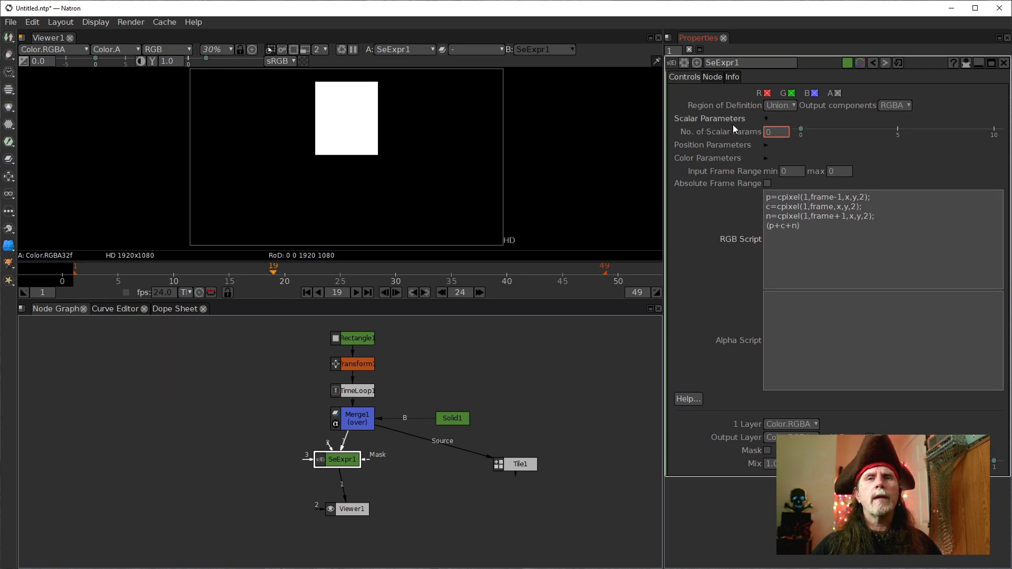
pyautogui.click(768, 145)
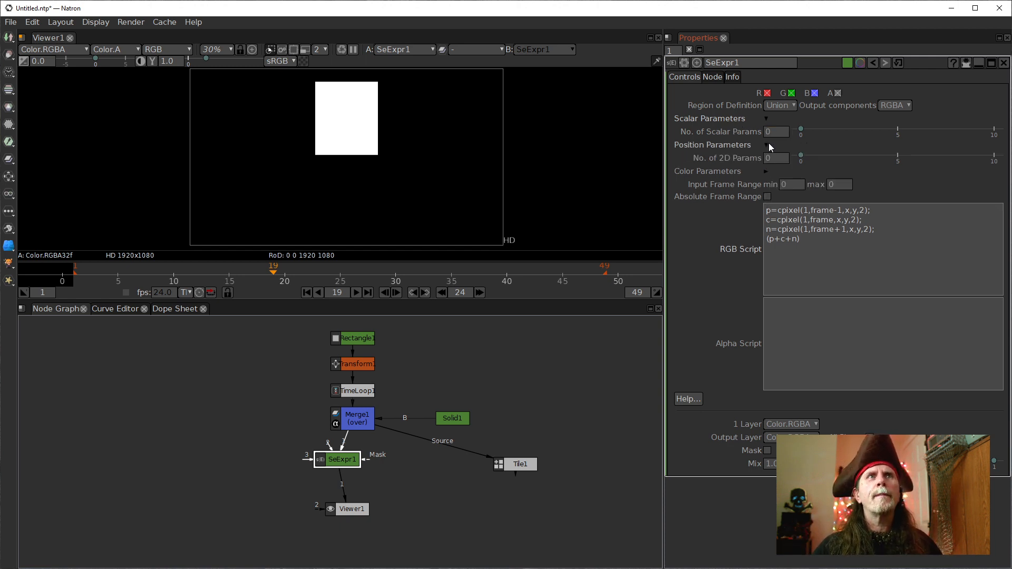
pyautogui.click(766, 172)
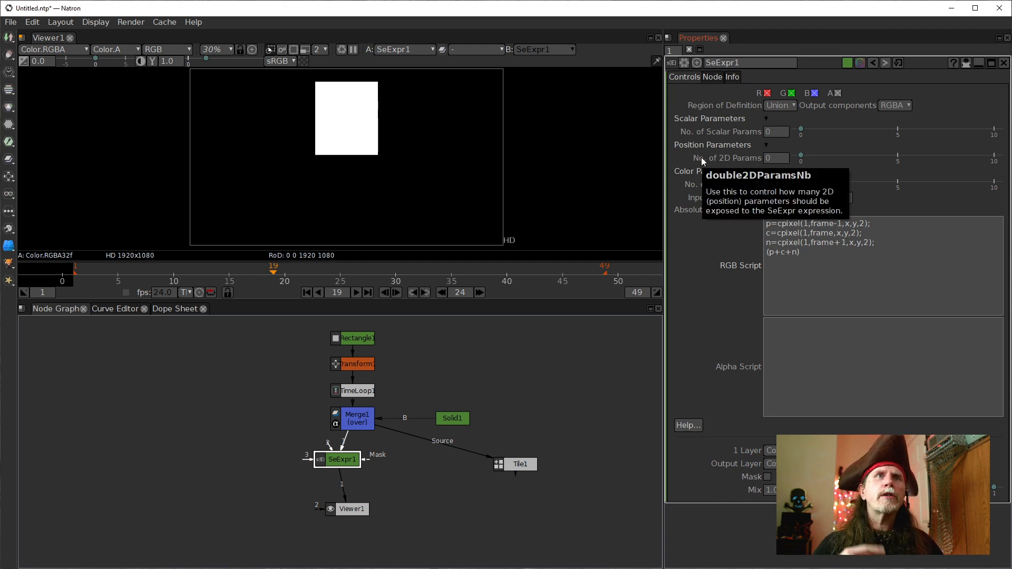
# Set SeExpr1's number of scalar parameters to 1 and collapse the Position Parameters group
pyautogui.click(768, 132)
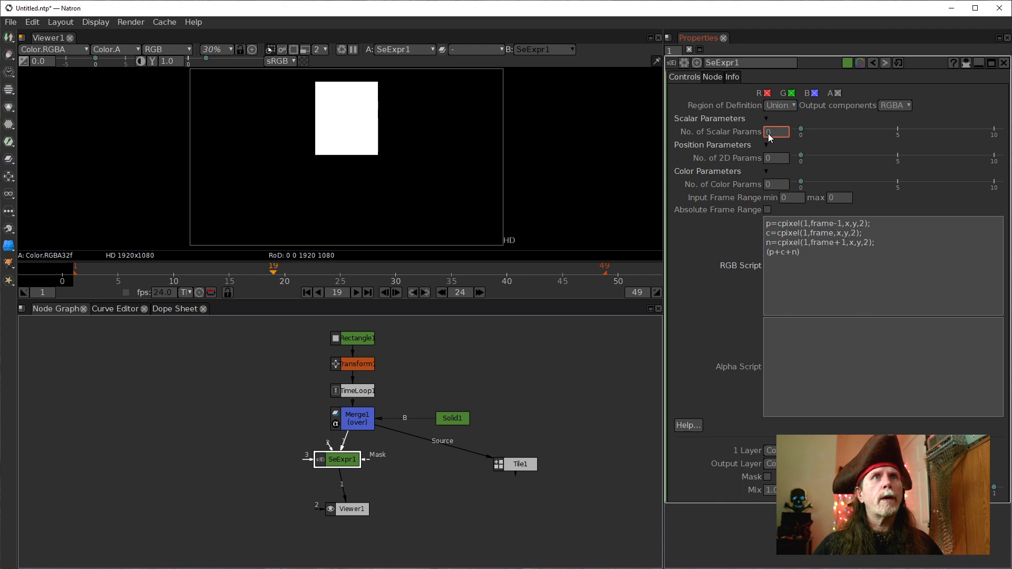
pyautogui.write('1')
pyautogui.press('Return')
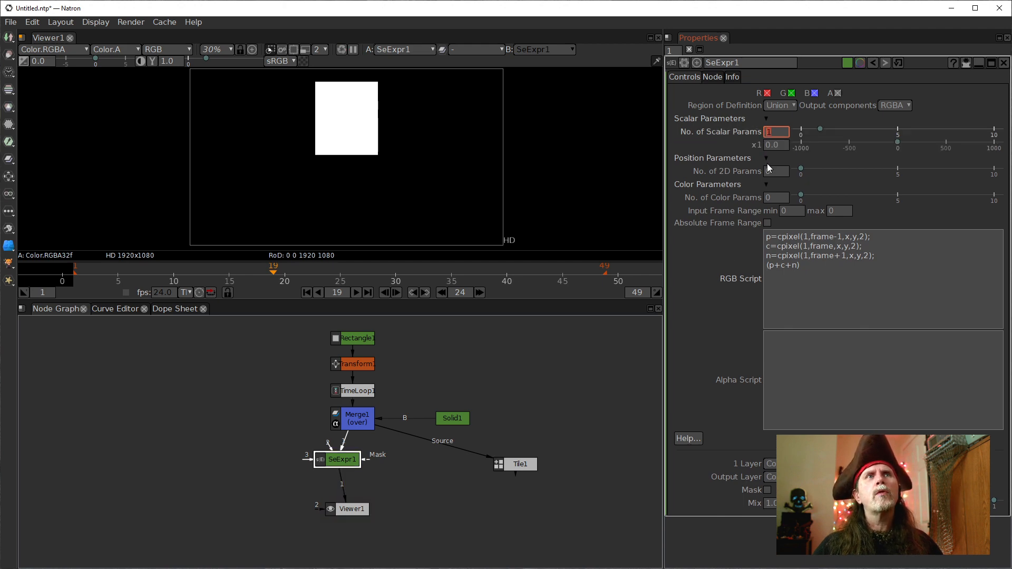
pyautogui.click(767, 157)
pyautogui.click(767, 170)
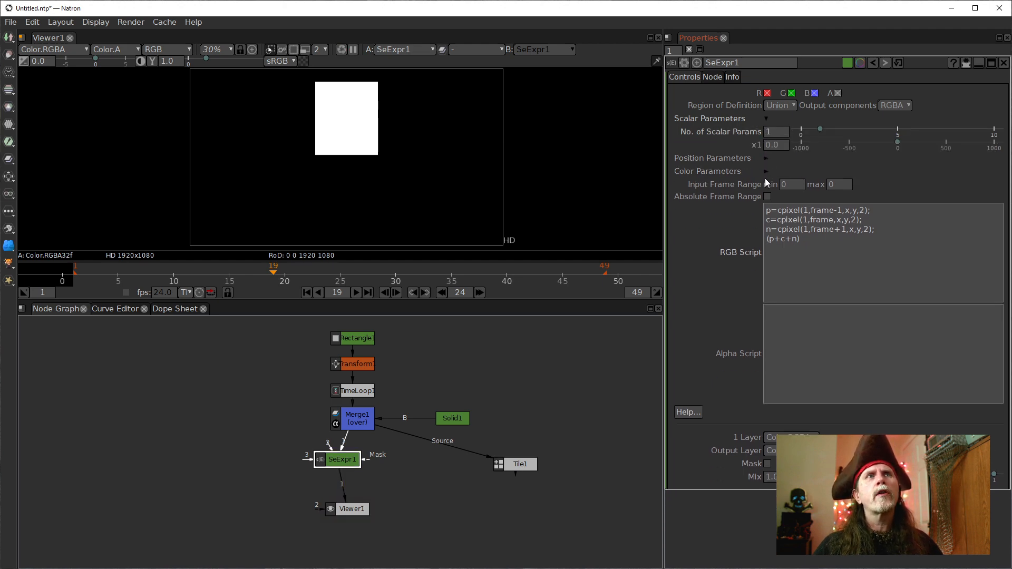
pyautogui.click(765, 173)
# Delete the -1 offset from the frame argument on the RGB script's first line
pyautogui.click(841, 283)
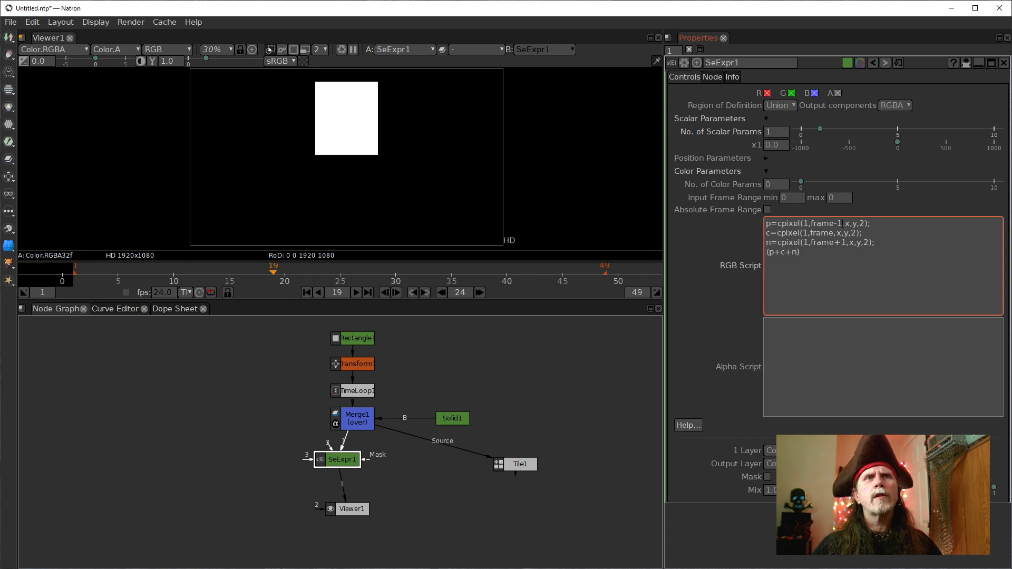
pyautogui.press('BackSpace')
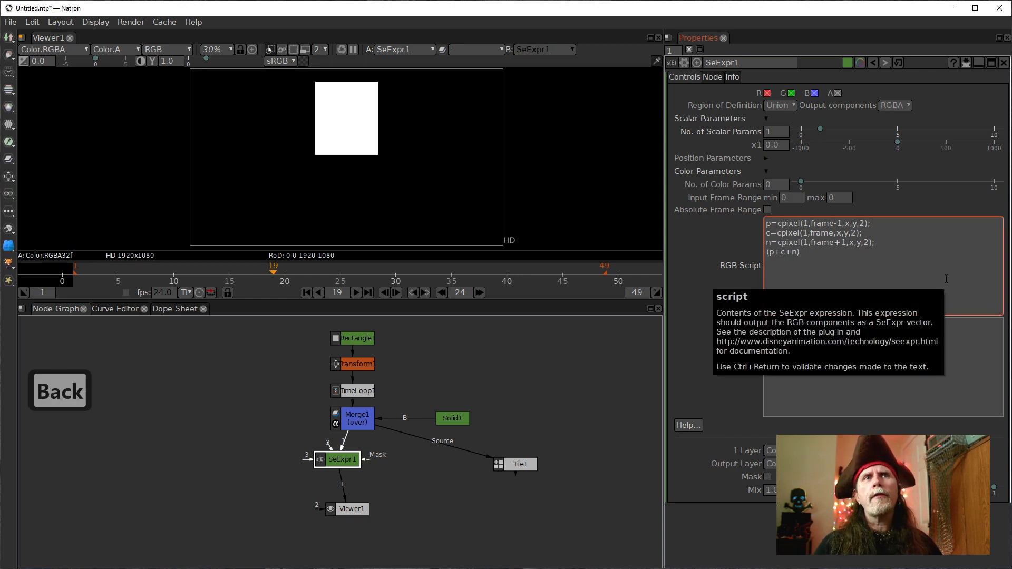
pyautogui.press('BackSpace')
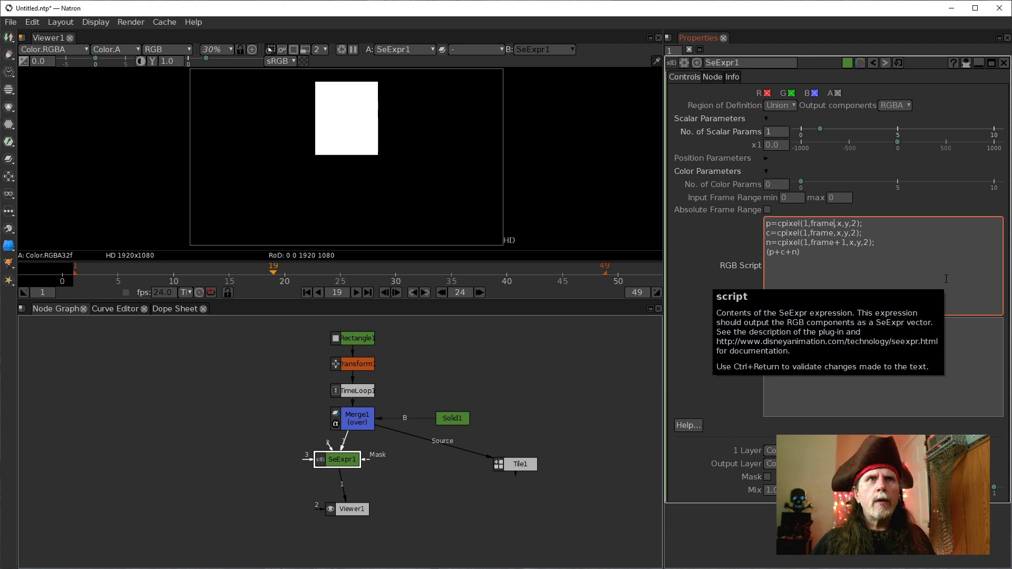
# Rename the variable on the RGB script's first line to t0, making it t0=cpixel(1,frame,x,y,2);
pyautogui.press('Left')
pyautogui.press('Left')
pyautogui.press('Left')
pyautogui.press('Left')
pyautogui.press('Left')
pyautogui.press('Left')
pyautogui.press('Left')
pyautogui.press('Left')
pyautogui.press('Left')
pyautogui.press('Left')
pyautogui.press('Left')
pyautogui.press('Left')
pyautogui.press('Left')
pyautogui.press('Left')
pyautogui.press('Left')
pyautogui.press('Left')
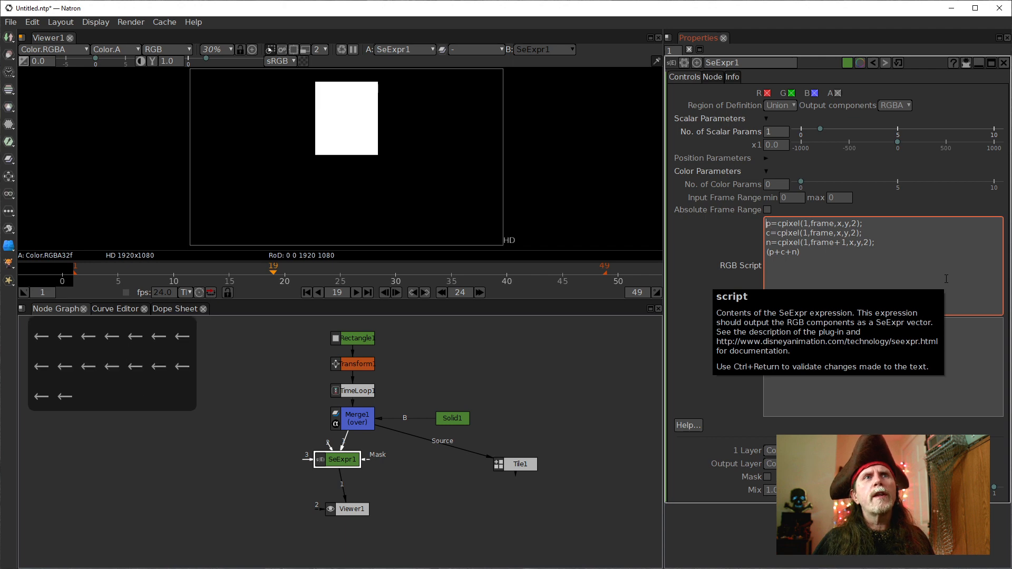
pyautogui.press('Right')
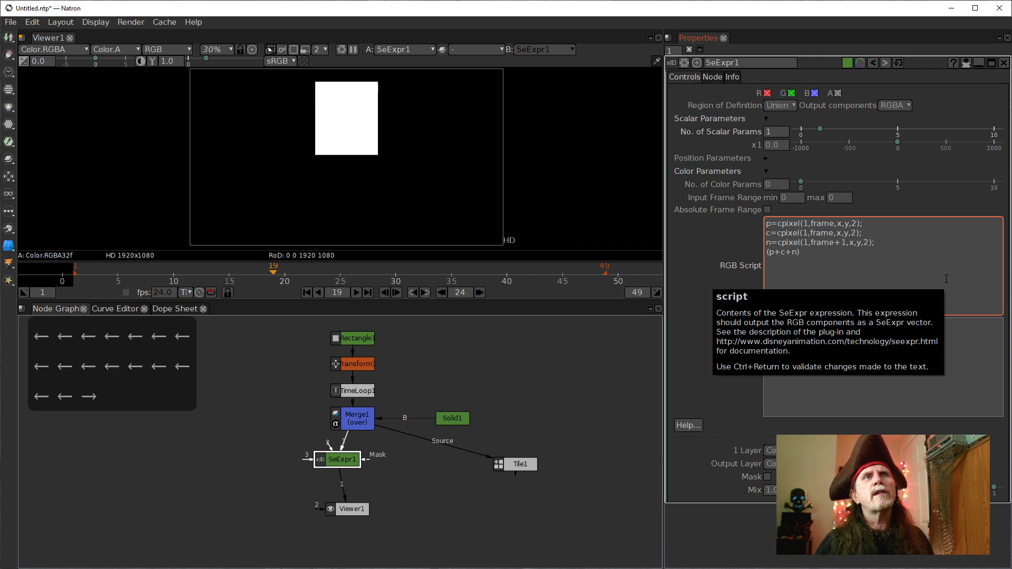
pyautogui.press('BackSpace')
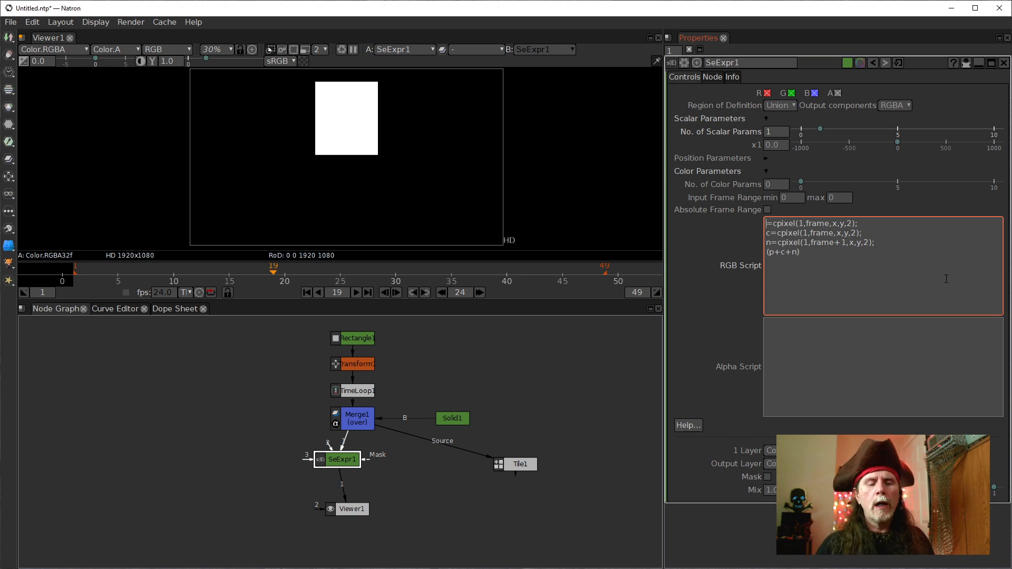
pyautogui.write('t0')
pyautogui.write('=')
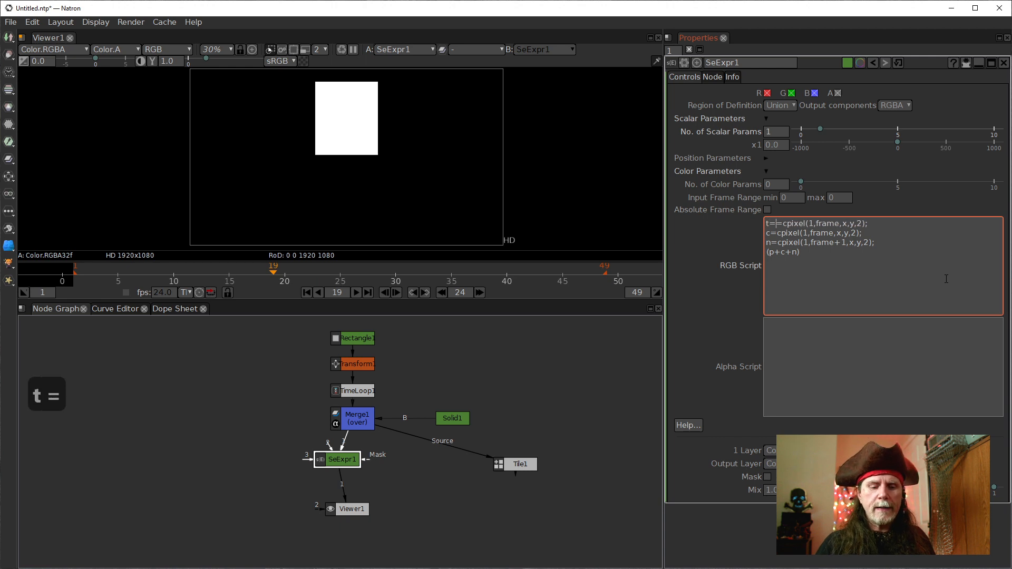
pyautogui.press('BackSpace')
pyautogui.write('0')
pyautogui.press('Down')
pyautogui.press('Left')
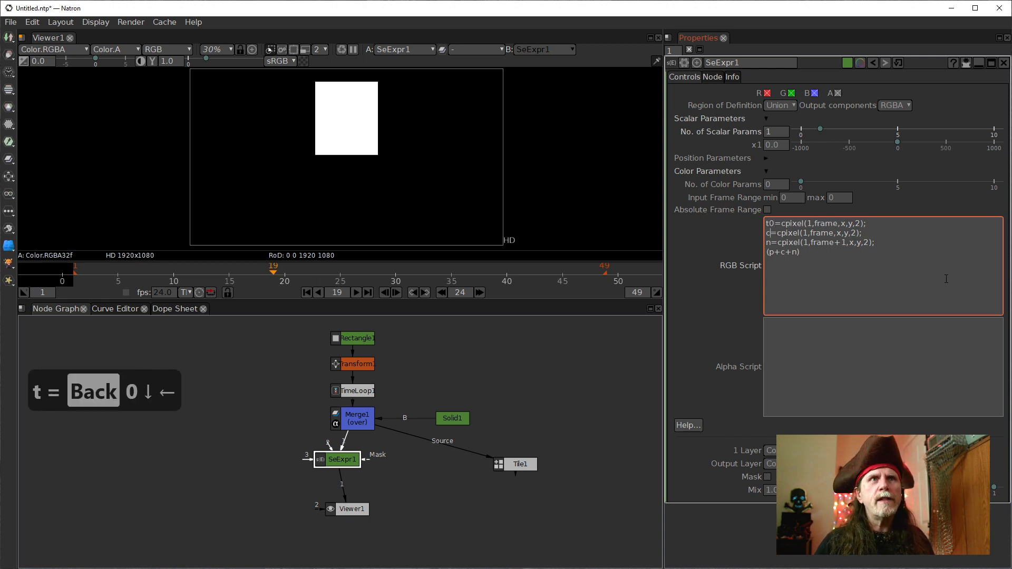
# Rename the variables on the RGB script's second and third lines to t1 and t2
pyautogui.press('BackSpace')
pyautogui.write('t1')
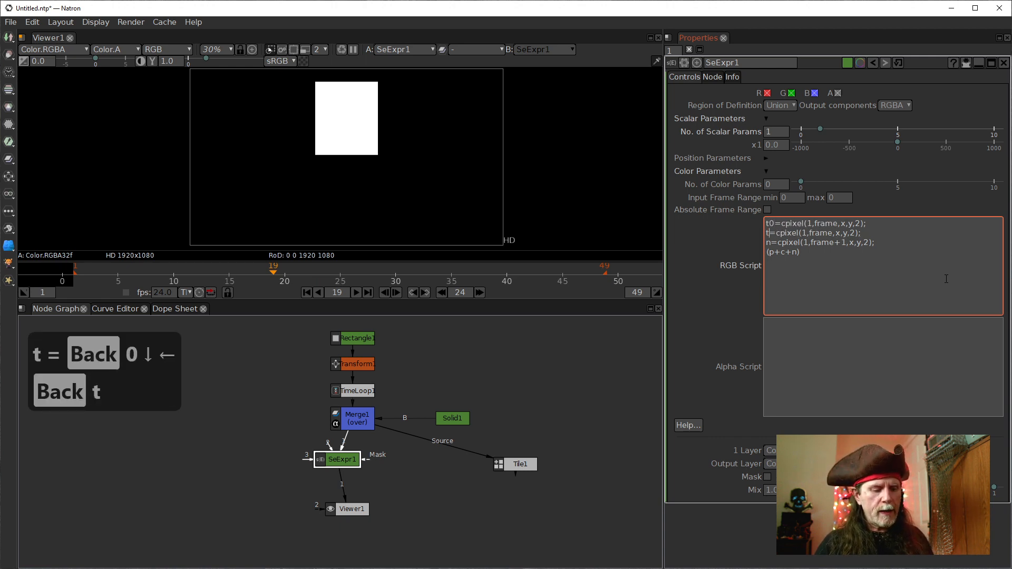
pyautogui.press('Down')
pyautogui.press('Left')
pyautogui.press('BackSpace')
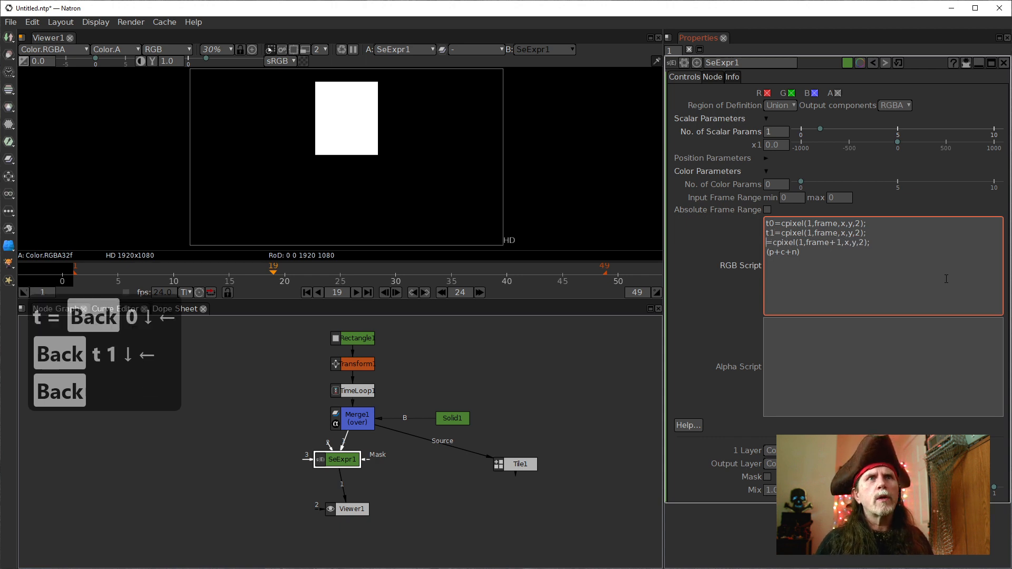
pyautogui.write('t2')
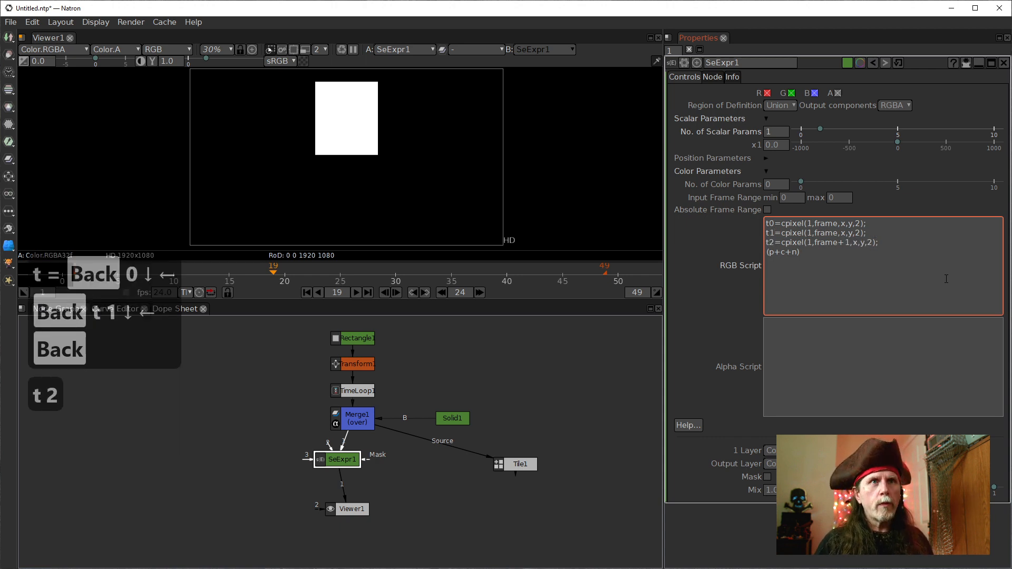
# Rewrite the sum on the RGB script's last line as (t0+t1+t2)
pyautogui.press('Down')
pyautogui.press('BackSpace')
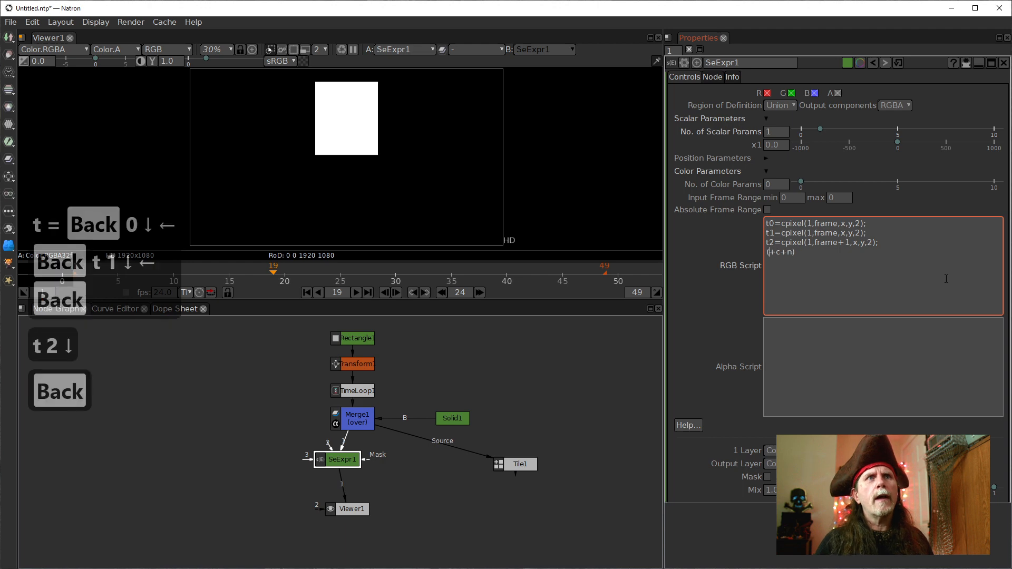
pyautogui.write('t0')
pyautogui.press('Right')
pyautogui.press('Right')
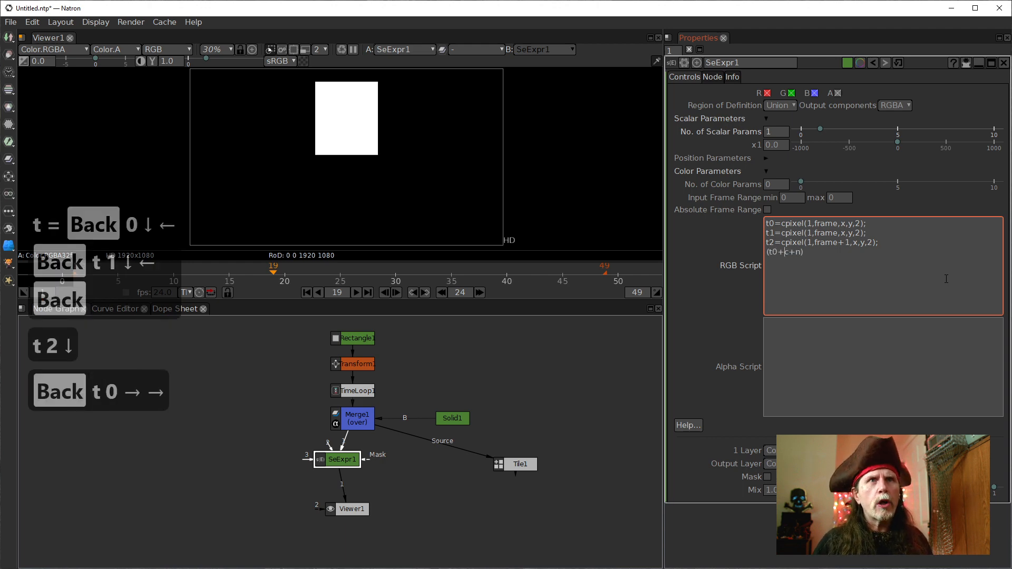
pyautogui.press('BackSpace')
pyautogui.write('t')
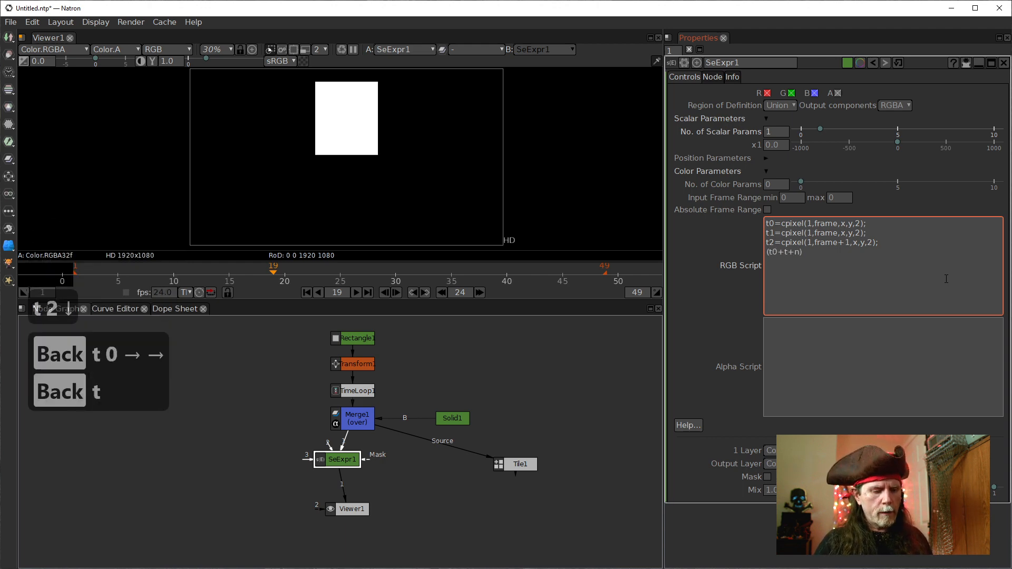
pyautogui.write('1')
pyautogui.press('Right')
pyautogui.press('Right')
pyautogui.press('Right')
pyautogui.press('Left')
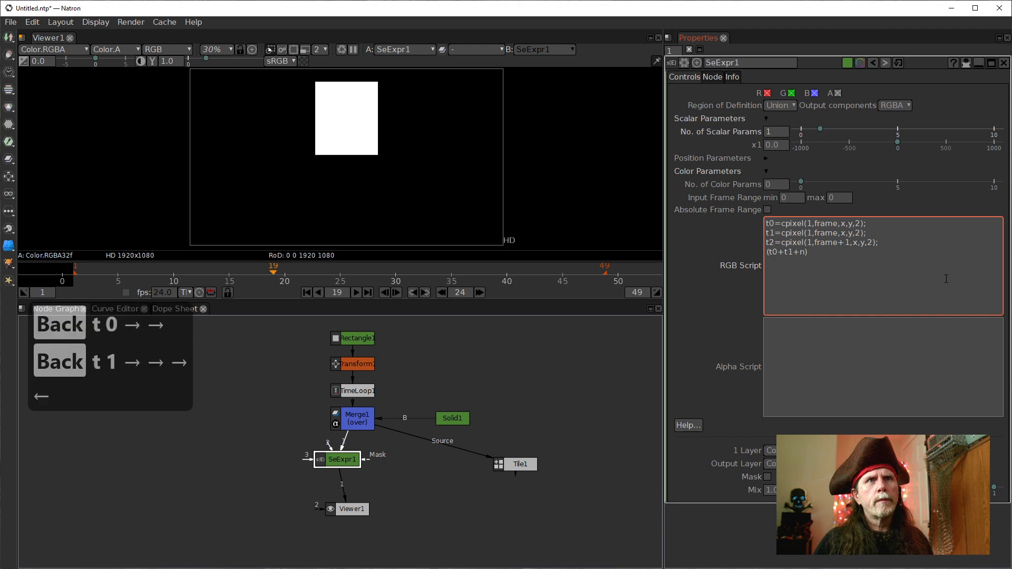
pyautogui.press('BackSpace')
pyautogui.write('2')
pyautogui.press('BackSpace')
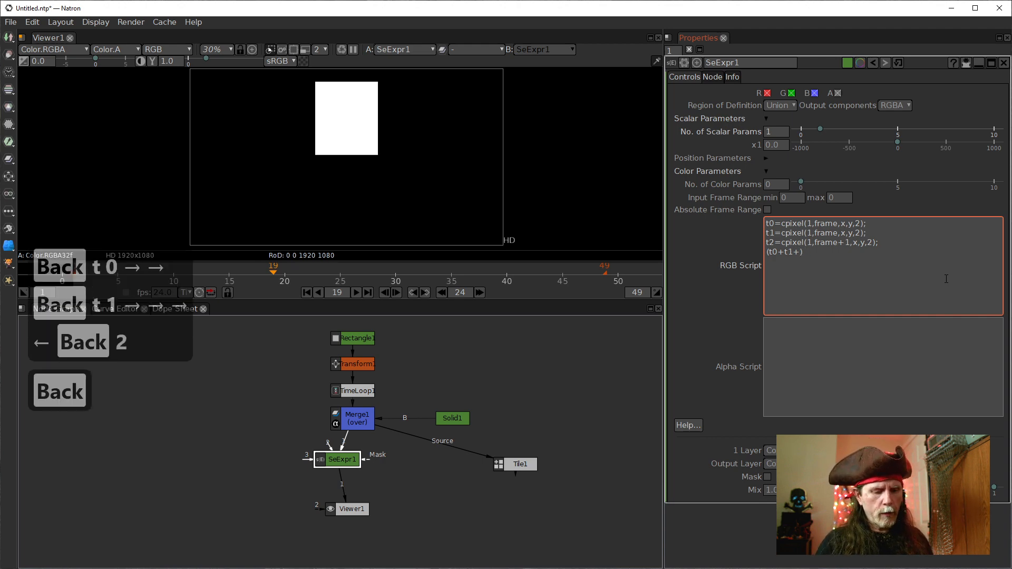
pyautogui.write('t2')
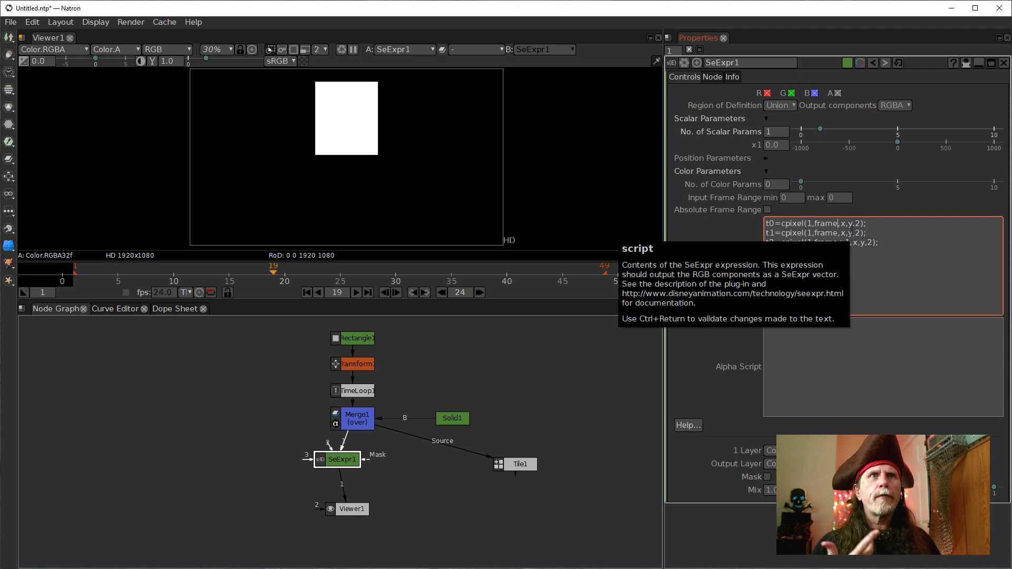
# Add a +0 offset to the frame argument on the RGB script's t0 line
pyautogui.write('+')
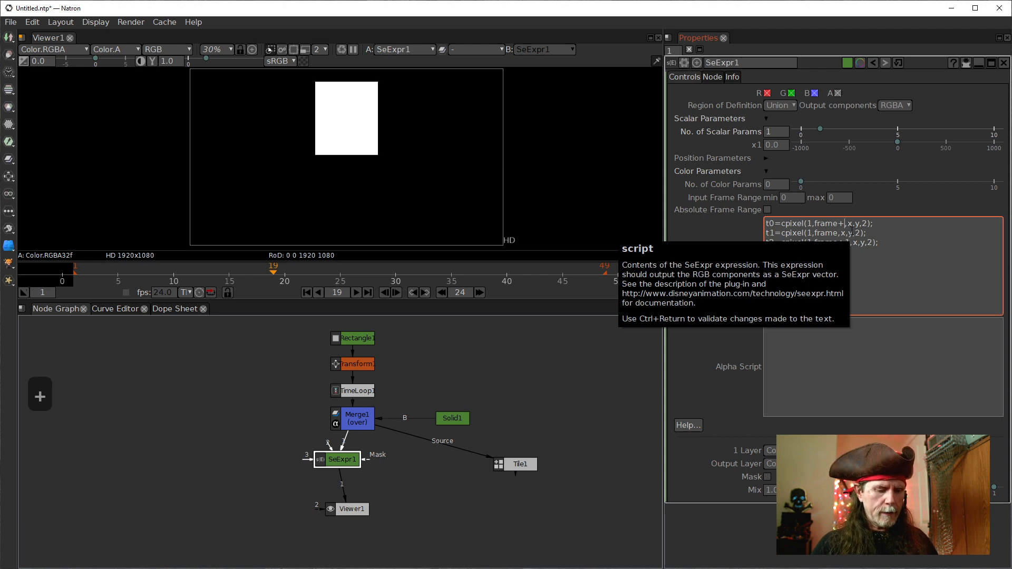
pyautogui.press('BackSpace')
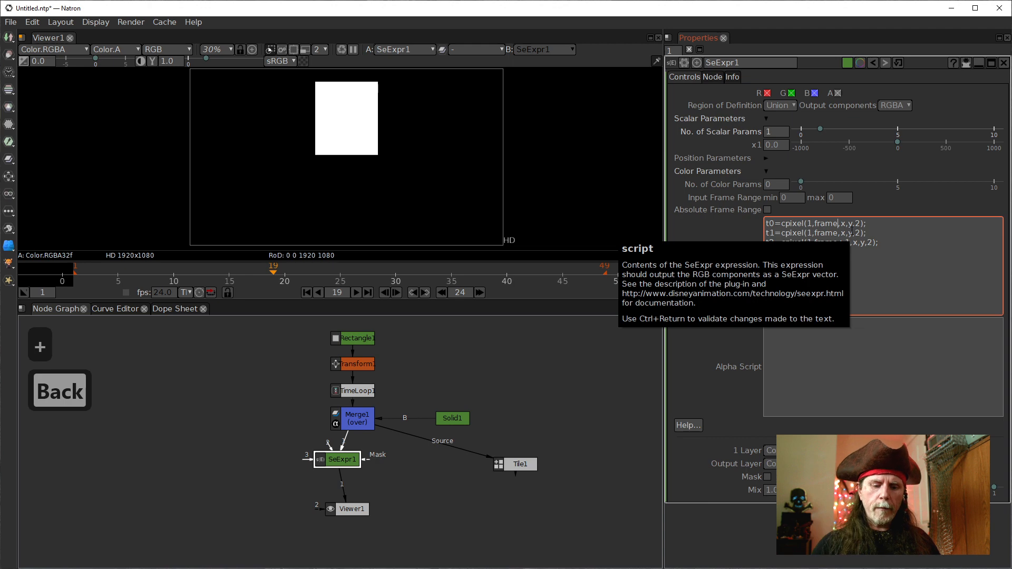
pyautogui.write('+0')
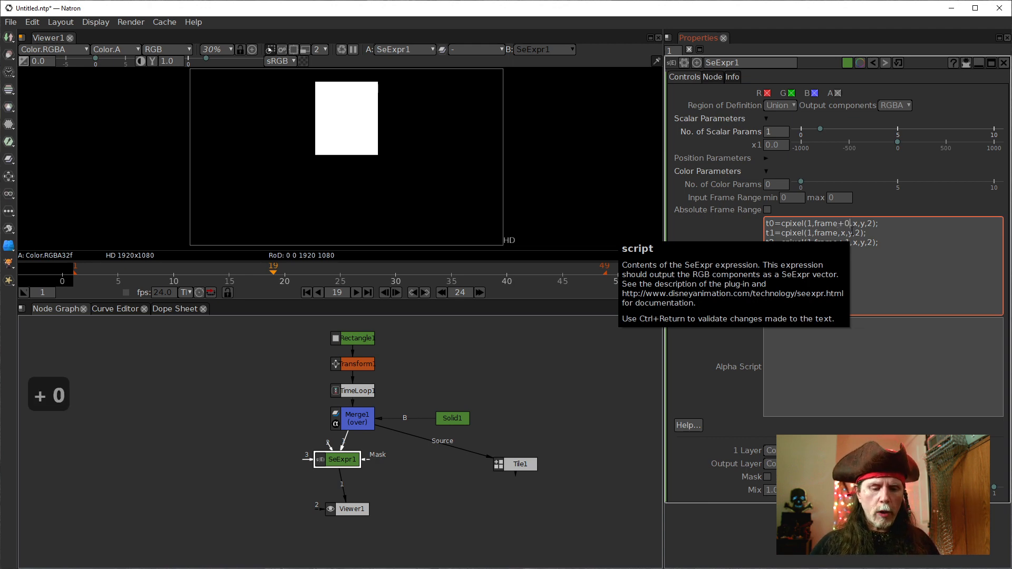
# Open a parenthesis before the 0 in the t0 line's frame offset, giving frame+(0, to group the offset
pyautogui.press('Left')
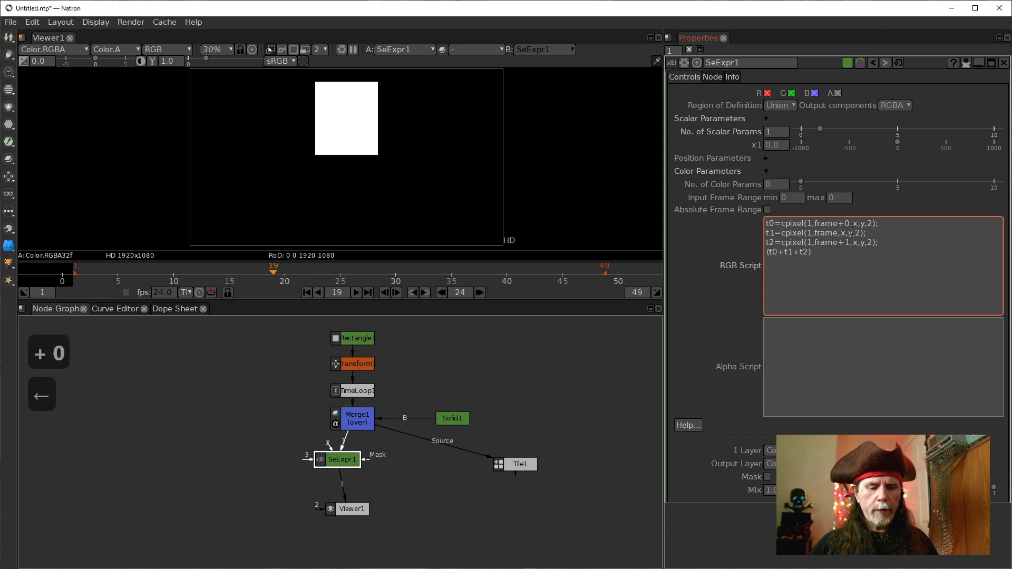
pyautogui.press('Left')
pyautogui.press('Right')
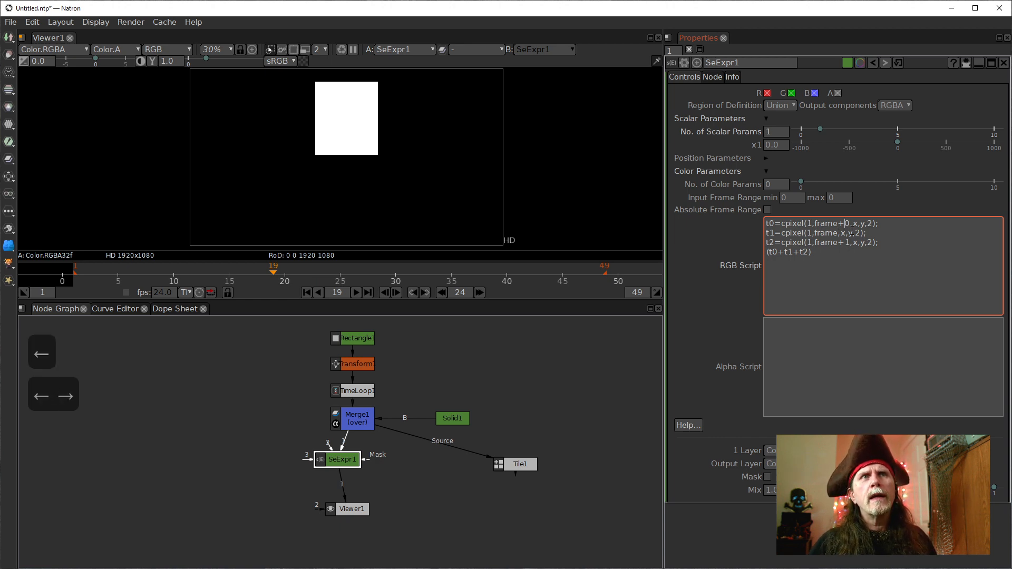
pyautogui.write('(')
pyautogui.press('Right')
pyautogui.press('Right')
pyautogui.press('Left')
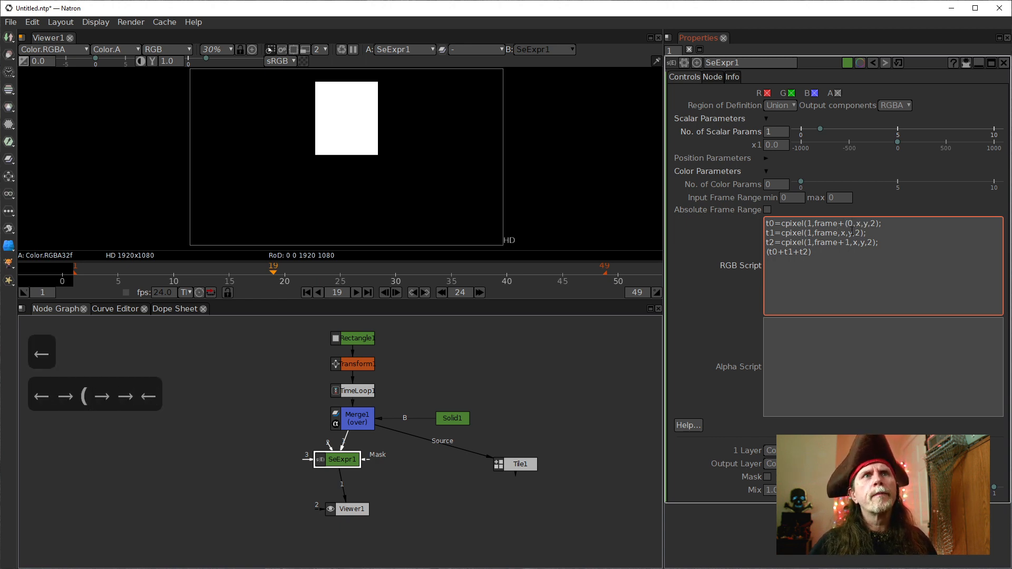
# Complete the frame offset in the t0 line of the RGB script as (0*x1)
pyautogui.write(')')
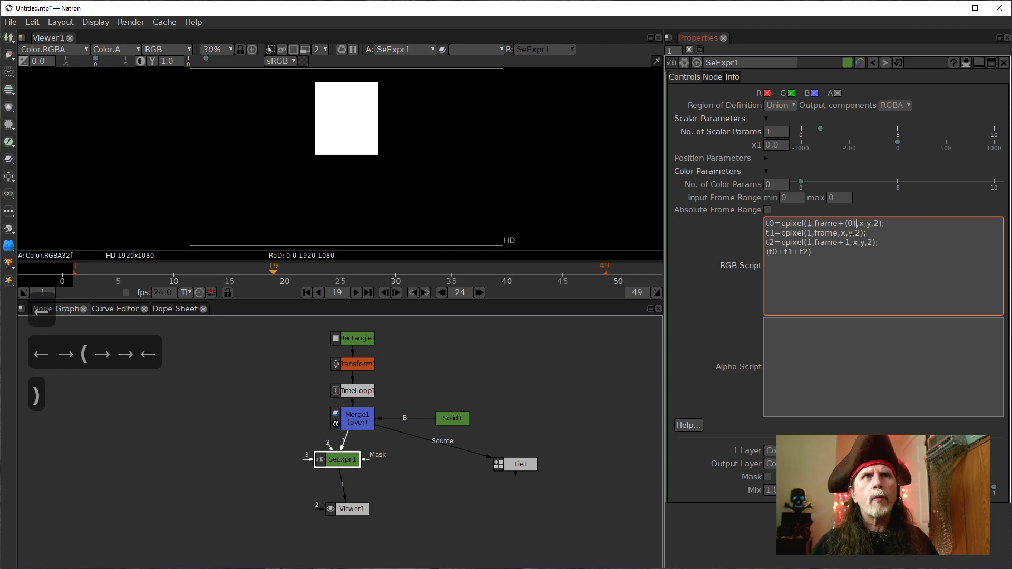
pyautogui.press('Left')
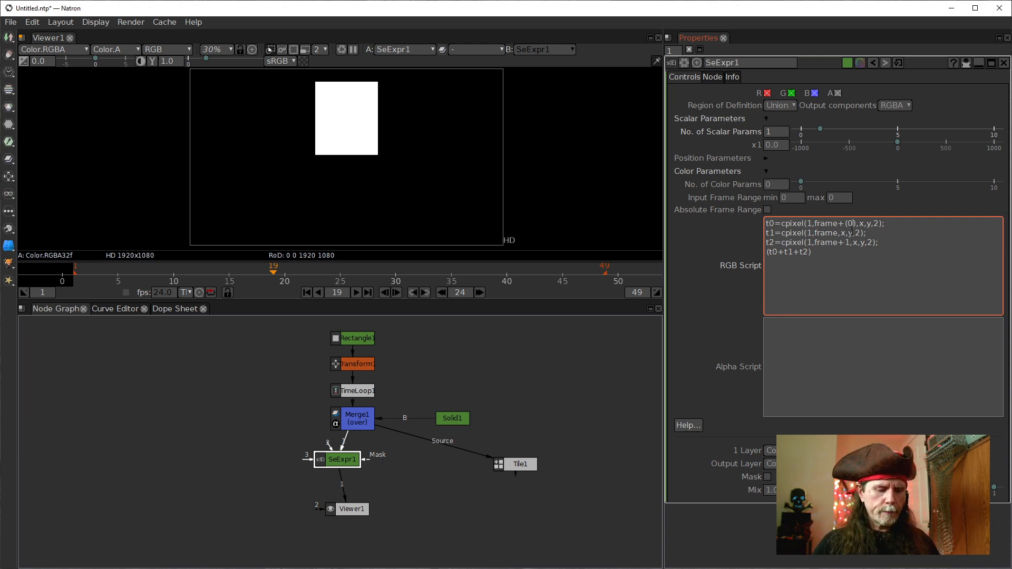
pyautogui.write('*')
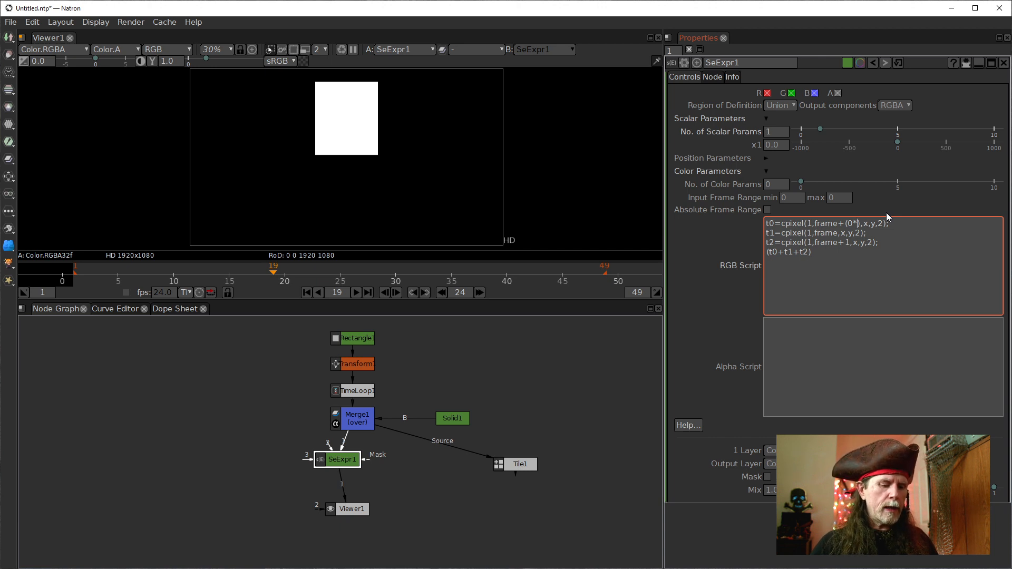
pyautogui.write('x1')
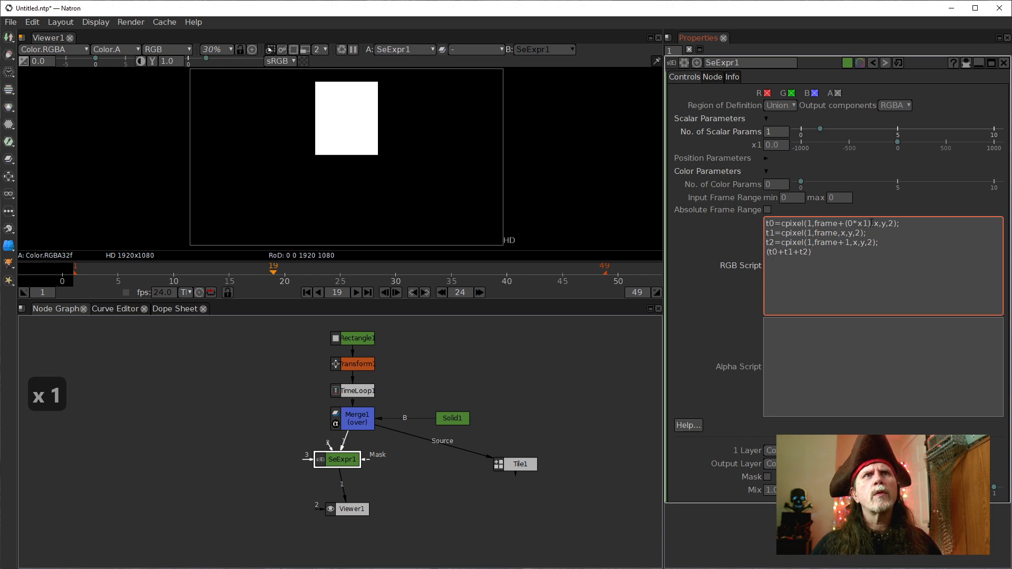
# Copy the +(0*x1) frame offset into the t1 and t2 lines, removing the leftover +1 from t2
pyautogui.moveTo(872, 223); pyautogui.dragTo(838, 224)
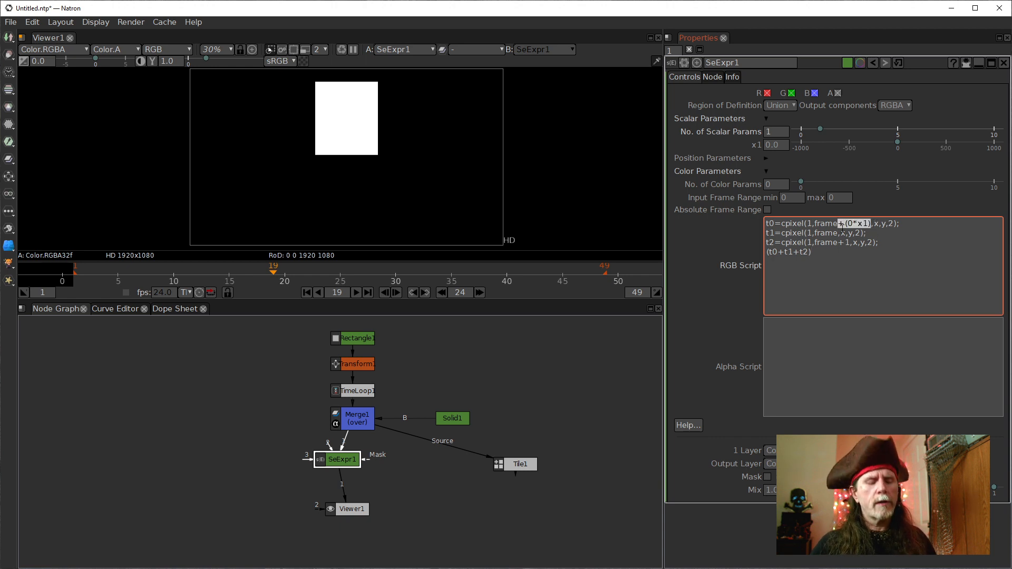
pyautogui.hotkey('ctrl', 'c')
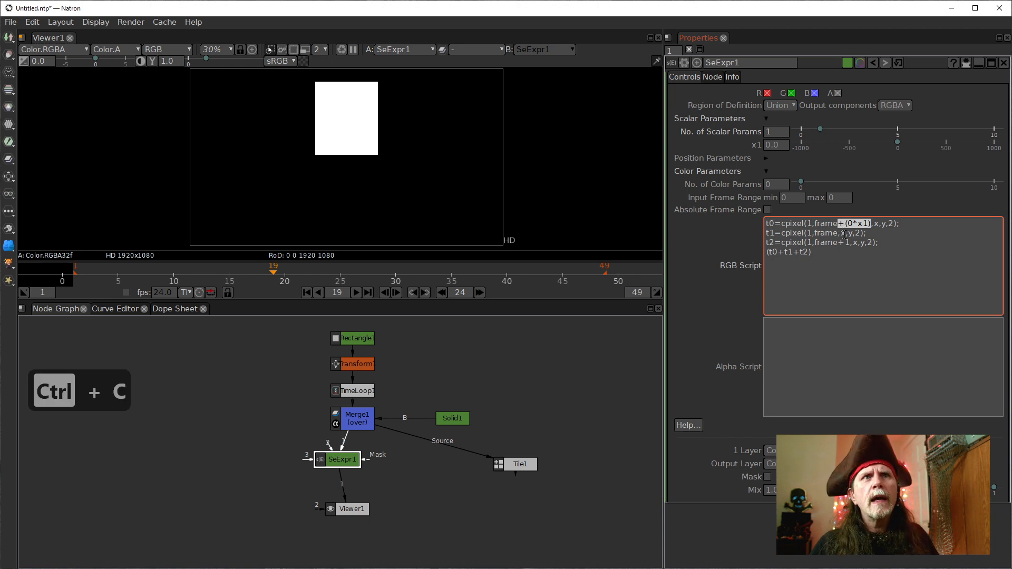
pyautogui.click(846, 233)
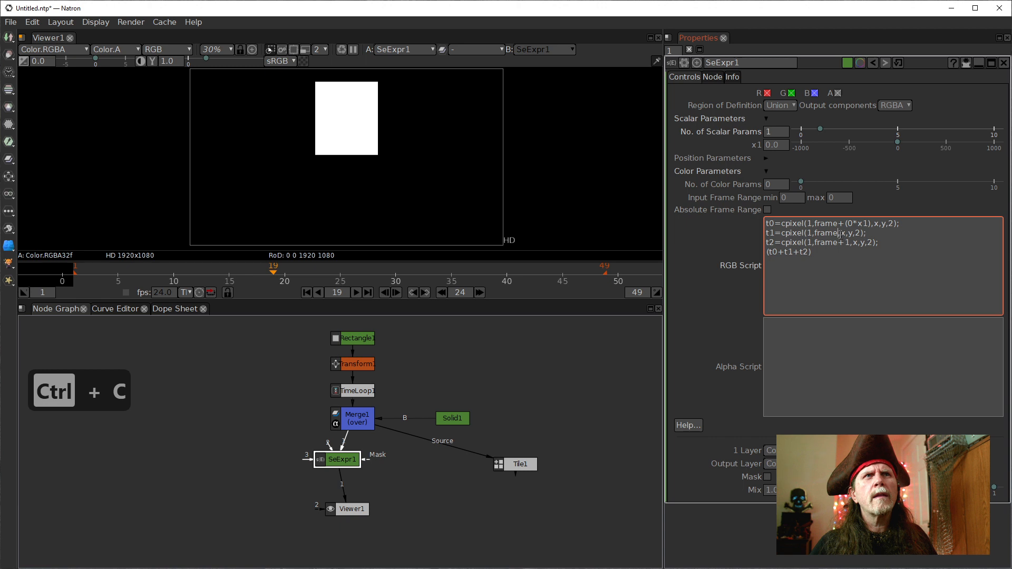
pyautogui.hotkey('ctrl', 'v')
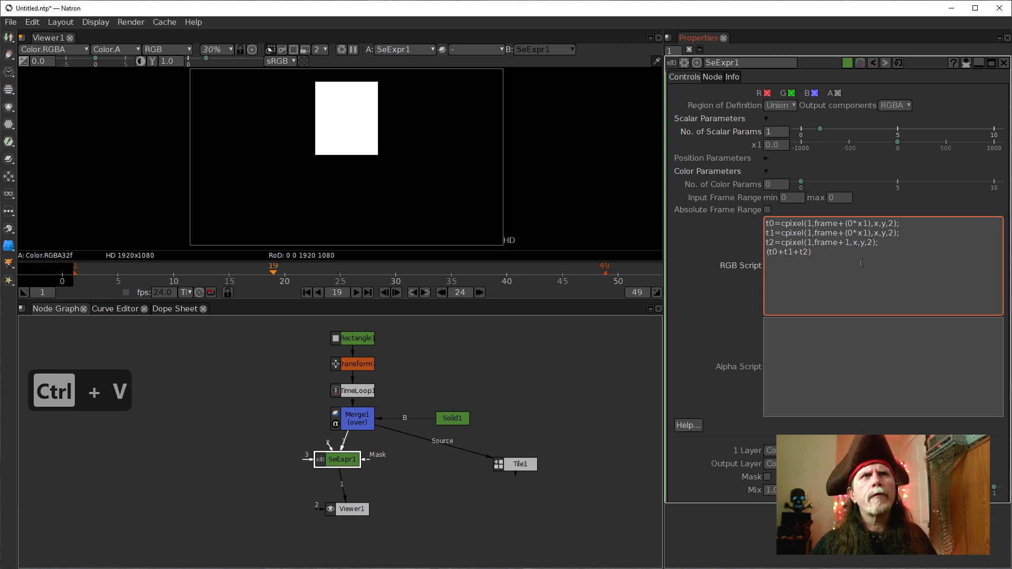
pyautogui.hotkey('ctrl', 'v')
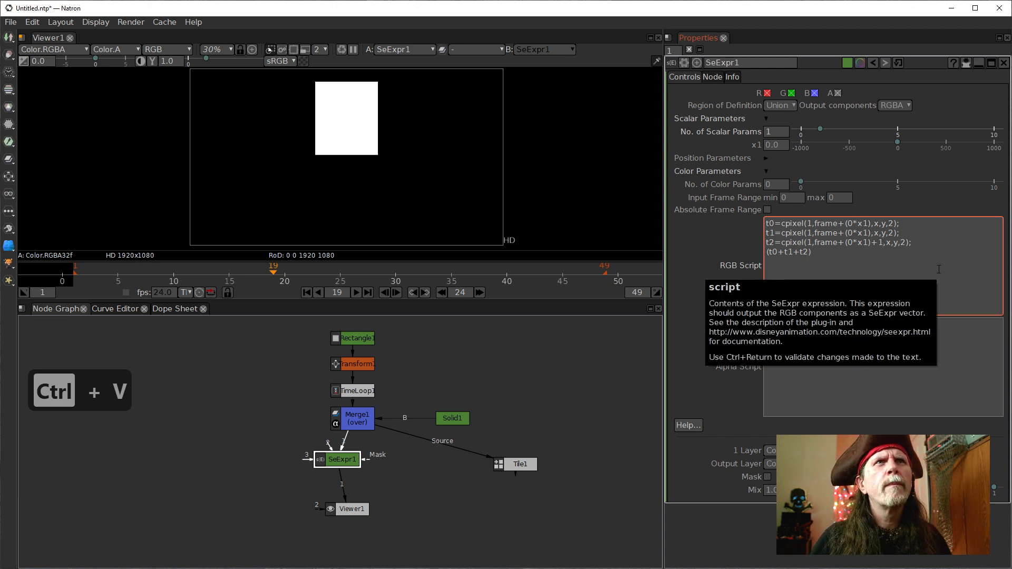
pyautogui.press('BackSpace')
pyautogui.press('BackSpace')
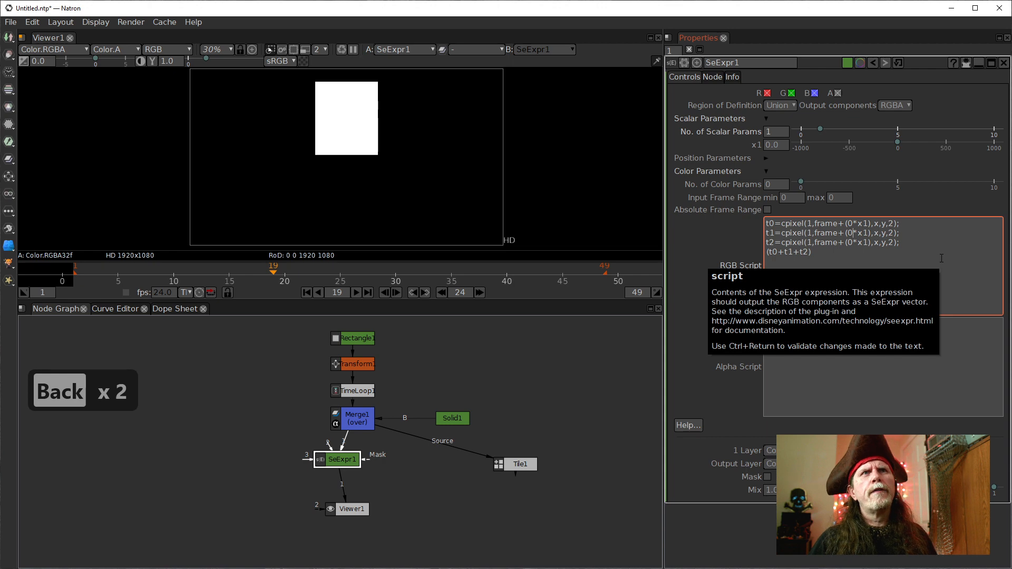
# Change the x1 multiplier to 1 in the t1 line and to 2 in the t2 line
pyautogui.press('BackSpace')
pyautogui.write('1')
pyautogui.press('Down')
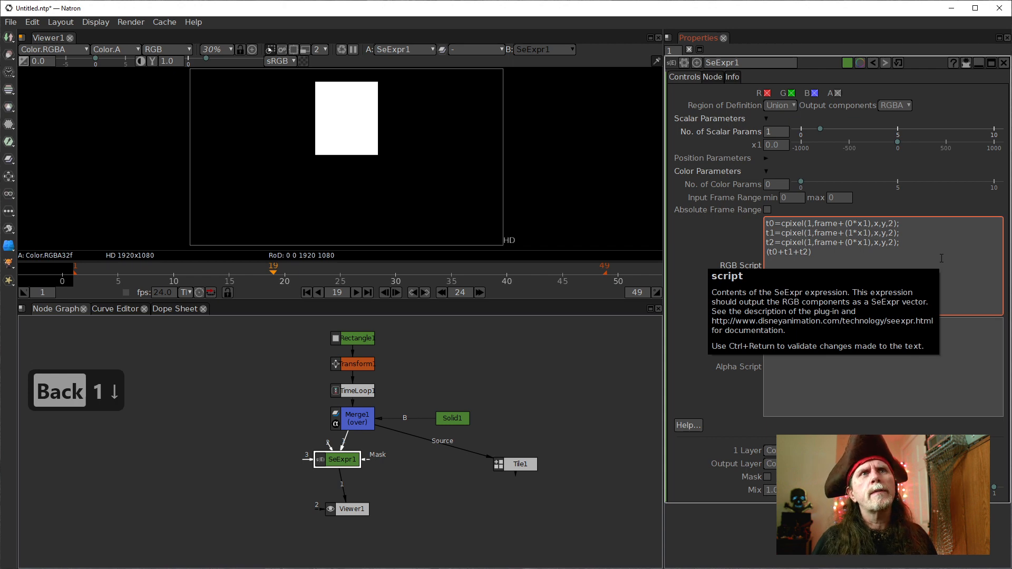
pyautogui.press('BackSpace')
pyautogui.write('2')
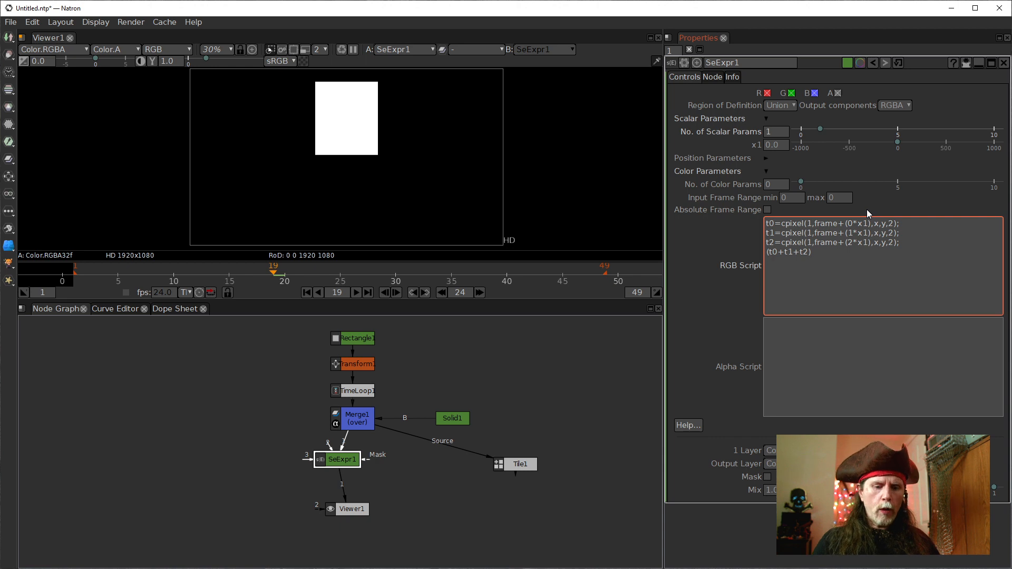
# Try to shift the t0 sample horizontally by writing its x argument as x=348 and applying the script
pyautogui.write('=')
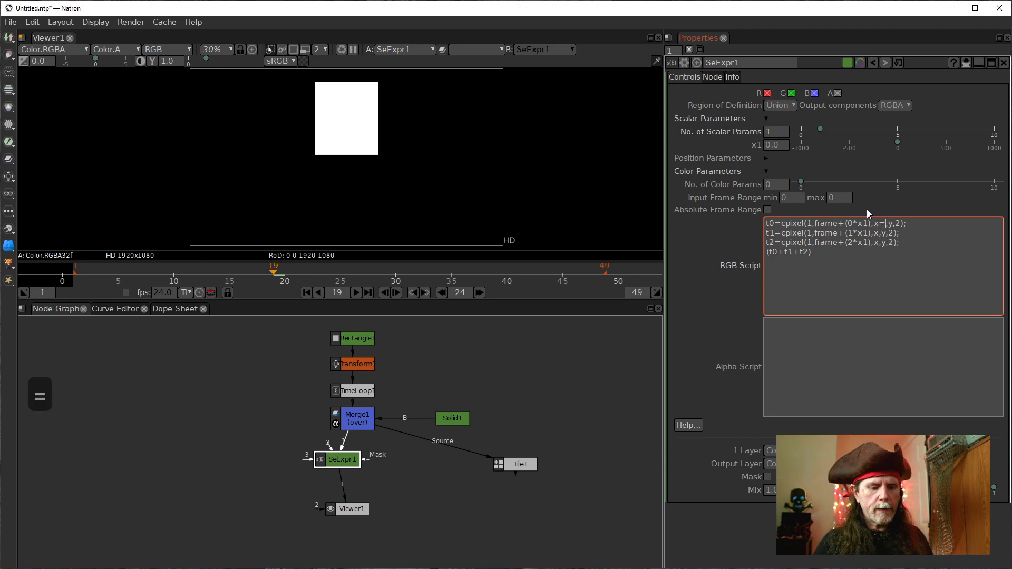
pyautogui.write('300')
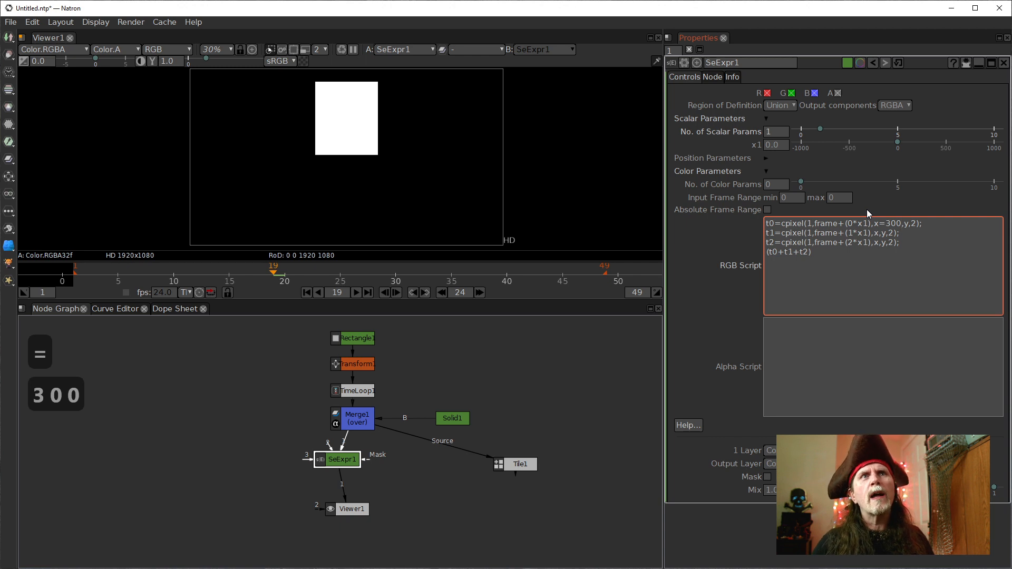
pyautogui.press('BackSpace')
pyautogui.press('BackSpace')
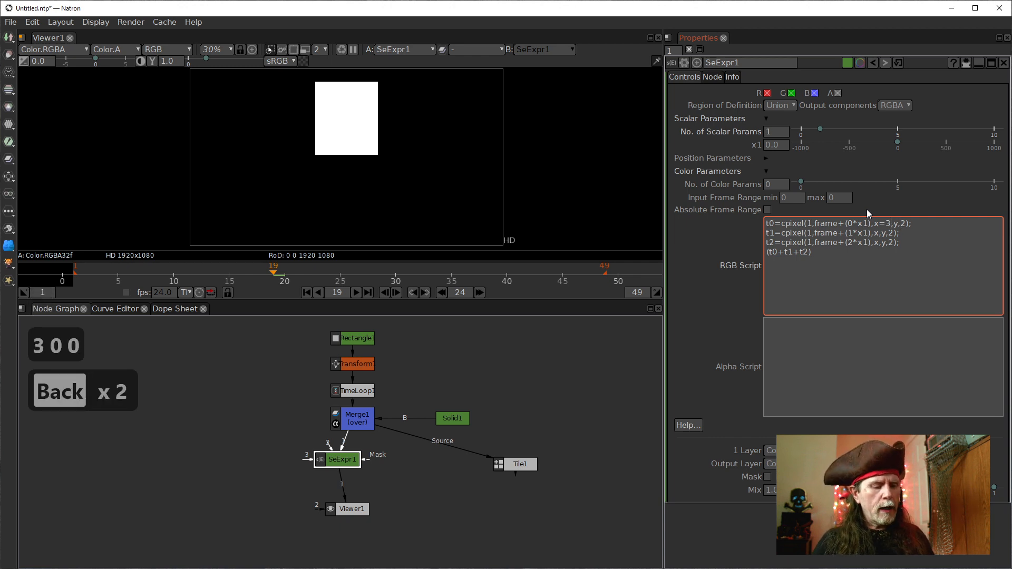
pyautogui.write('48')
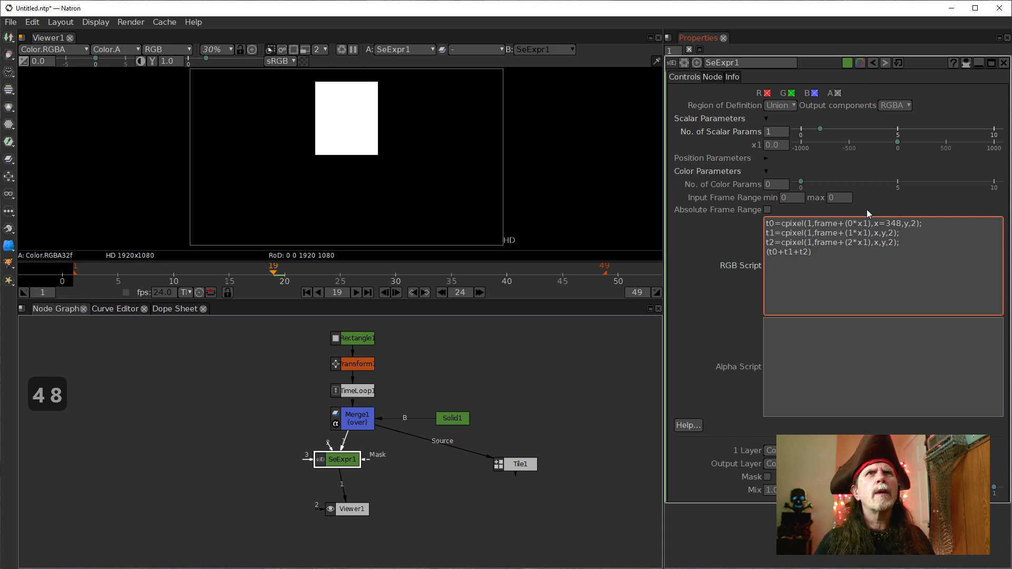
pyautogui.click(723, 291)
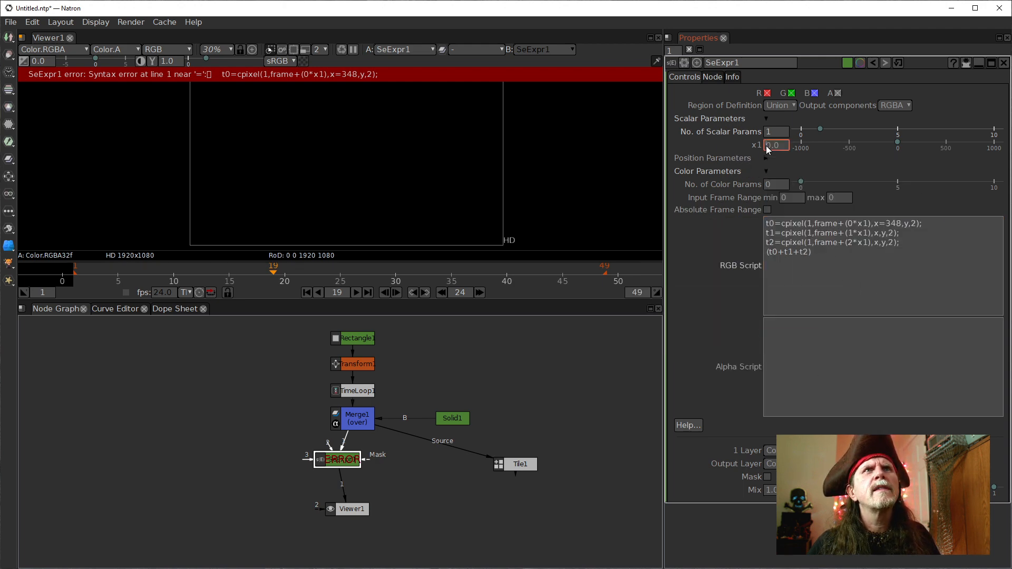
pyautogui.scroll(1, 766, 146)
pyautogui.click(850, 262)
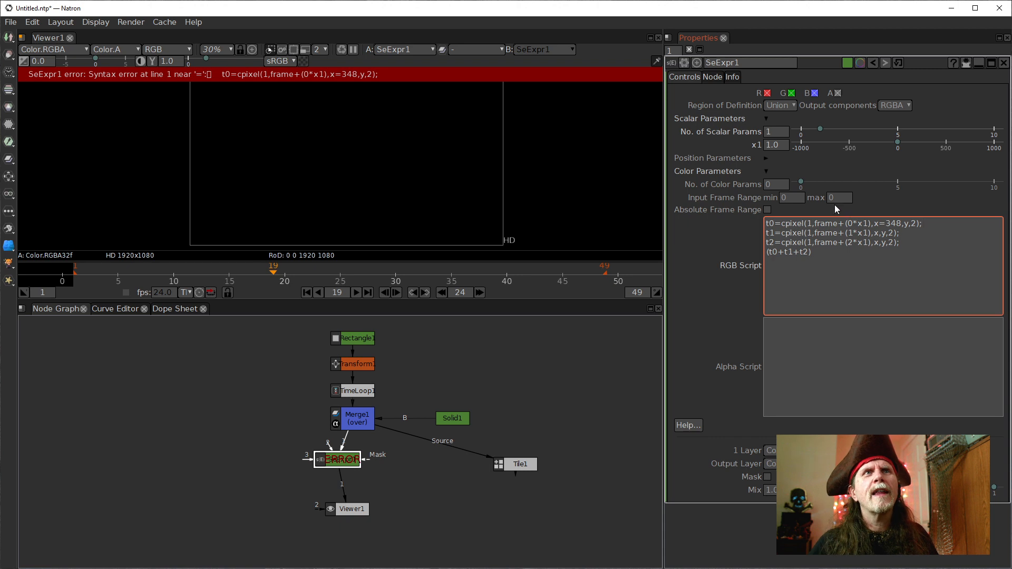
pyautogui.click(770, 146)
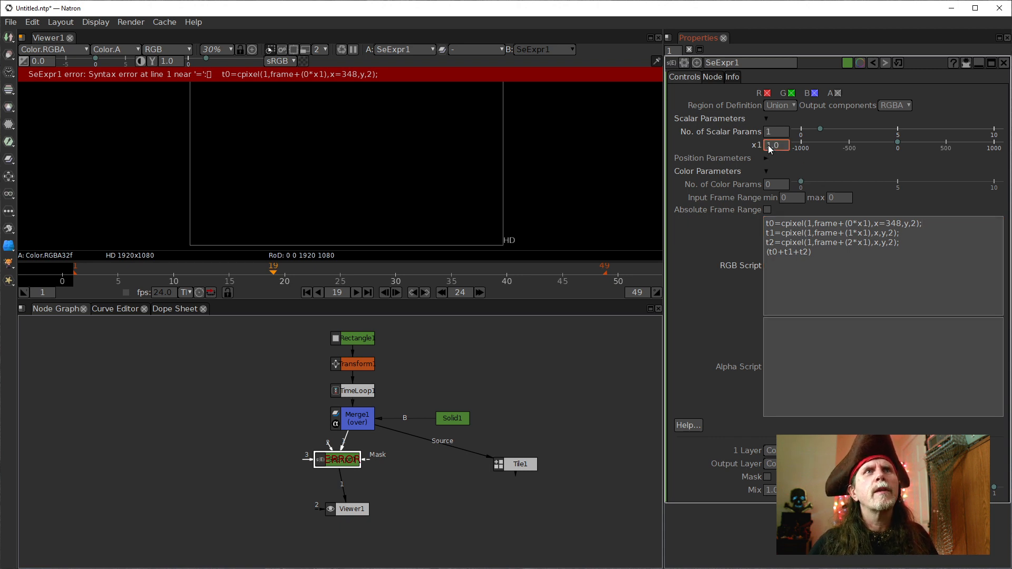
pyautogui.write('0')
# Correct the x argument in the t0 line to x+348 and apply the script
pyautogui.click(887, 224)
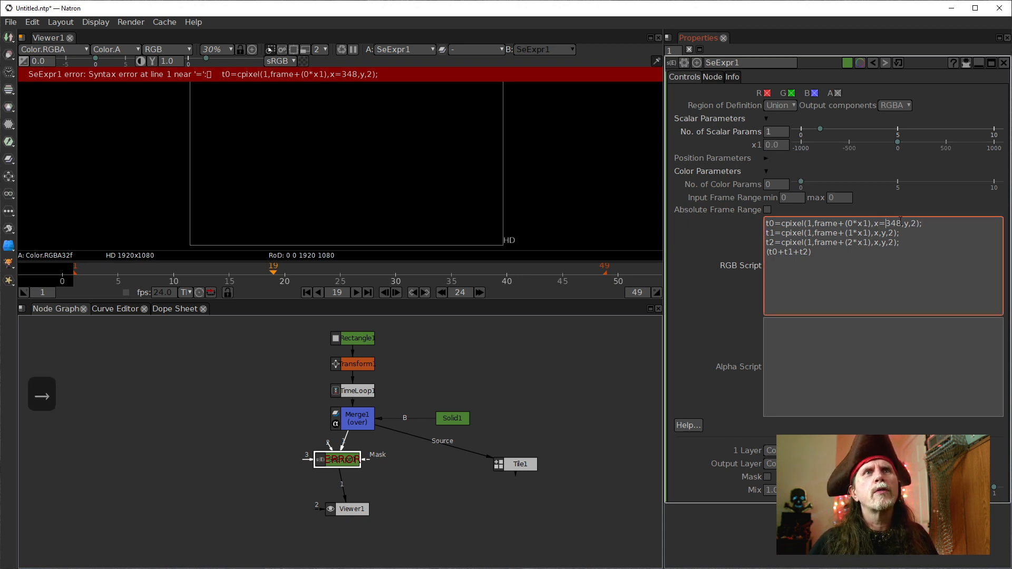
pyautogui.press('BackSpace')
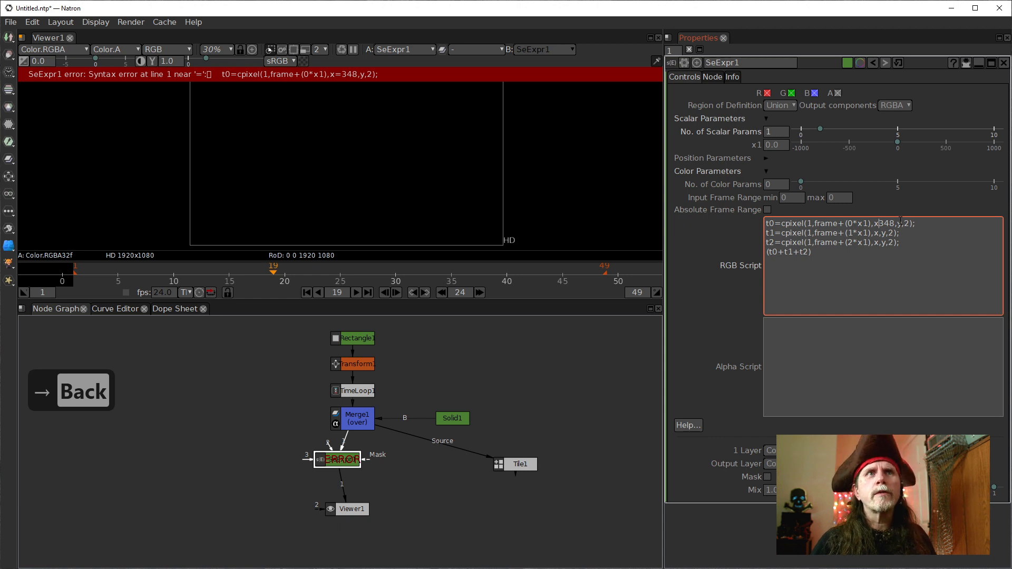
pyautogui.write('=')
pyautogui.press('BackSpace')
pyautogui.write('+')
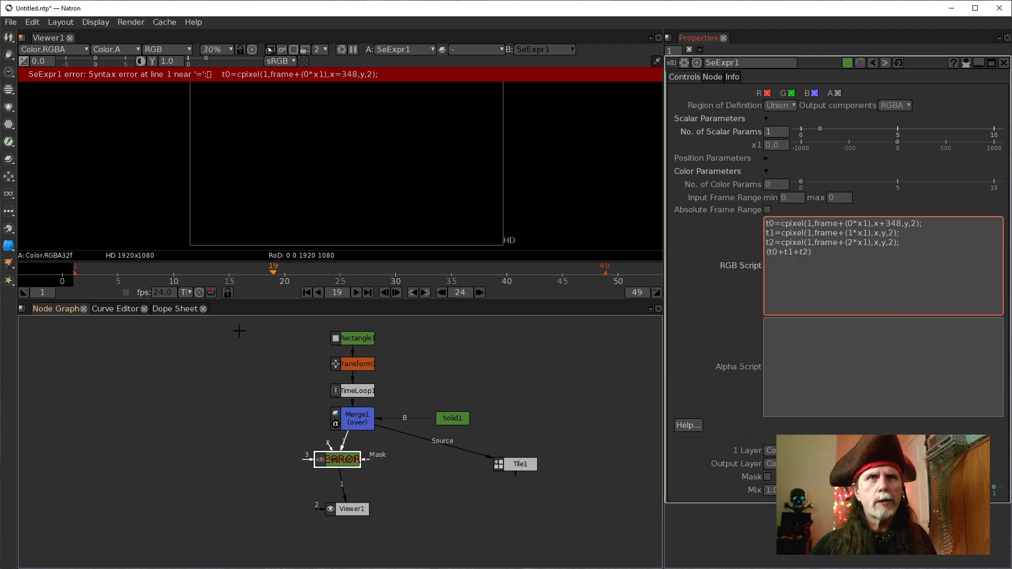
pyautogui.click(733, 255)
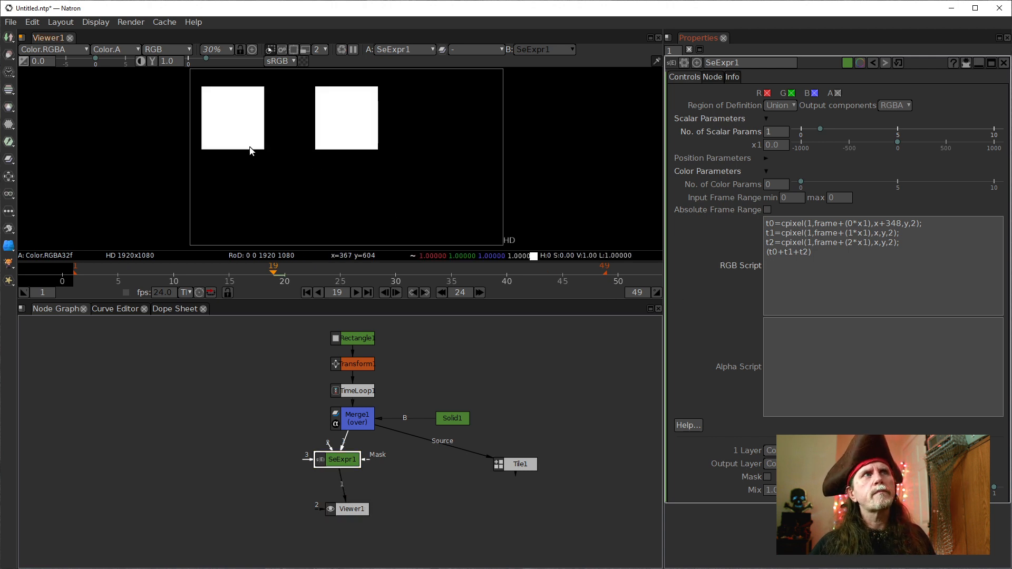
# Change the horizontal offset in the t0 line to x+192 and apply the script
pyautogui.click(858, 252)
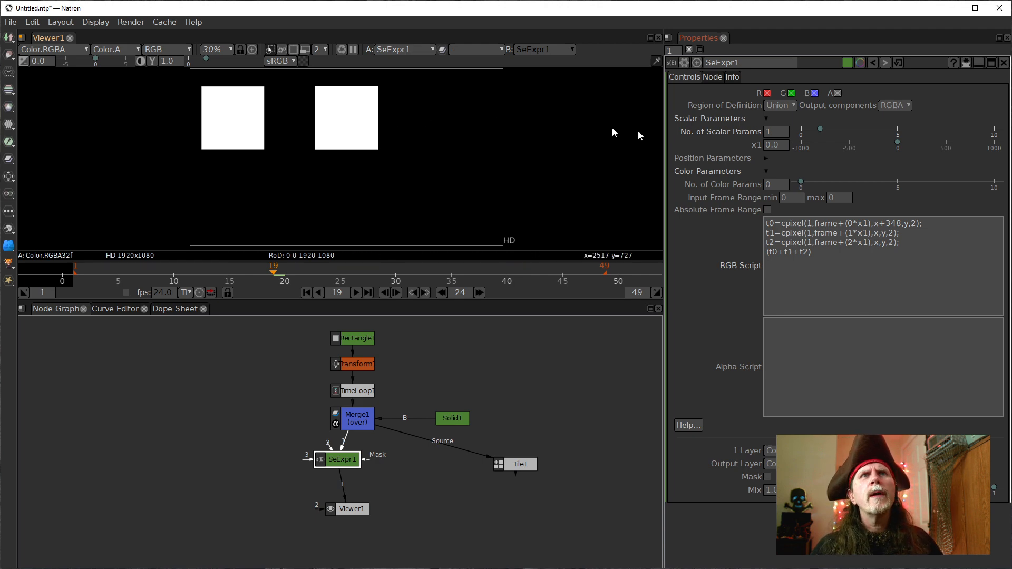
pyautogui.click(895, 223)
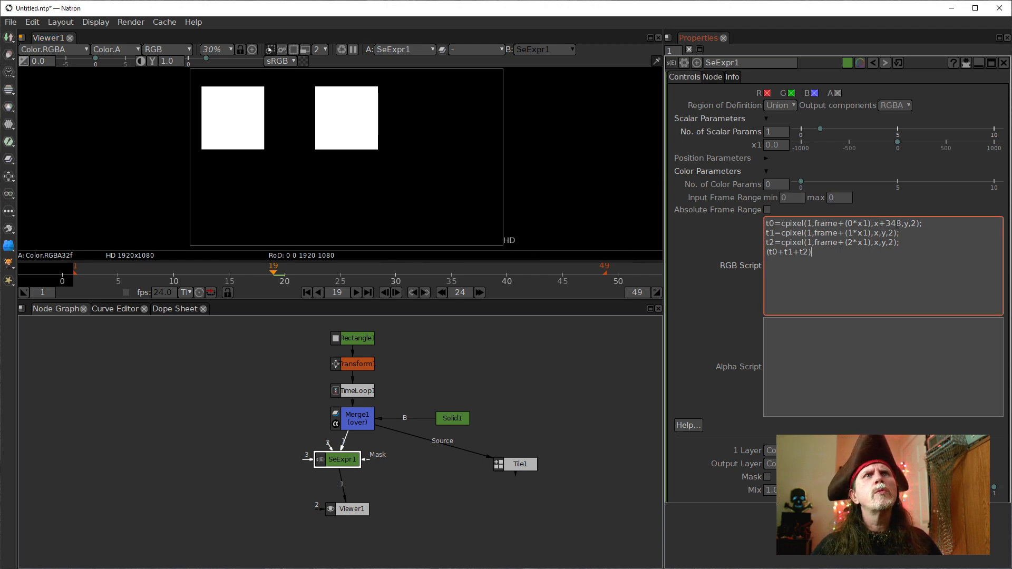
pyautogui.doubleClick(897, 223)
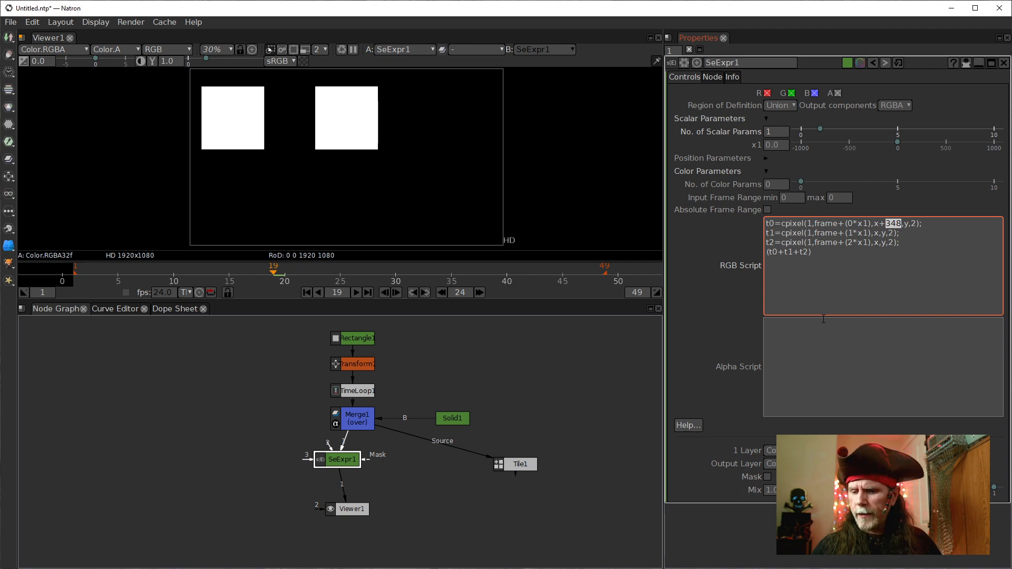
pyautogui.write('192')
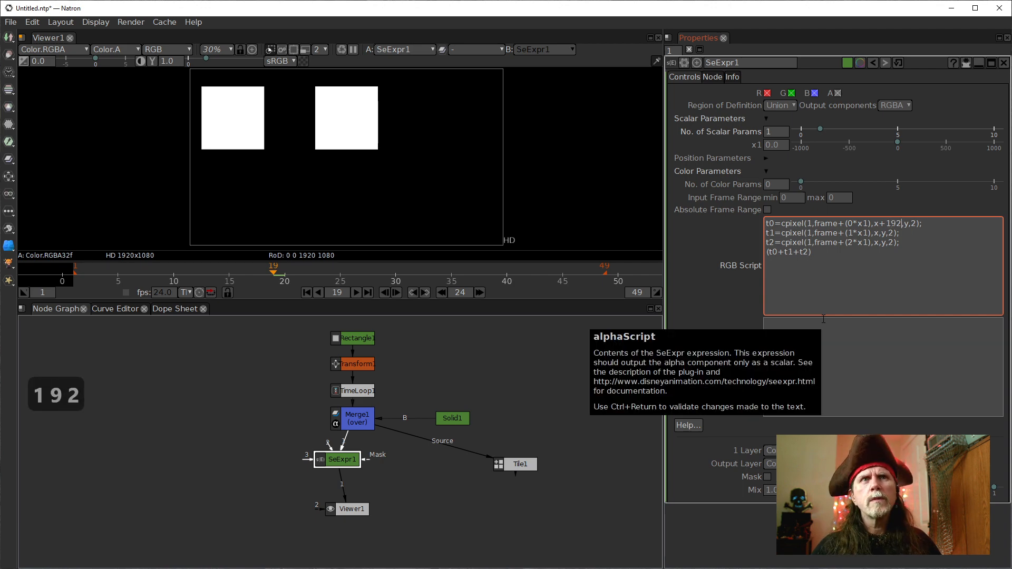
pyautogui.click(700, 297)
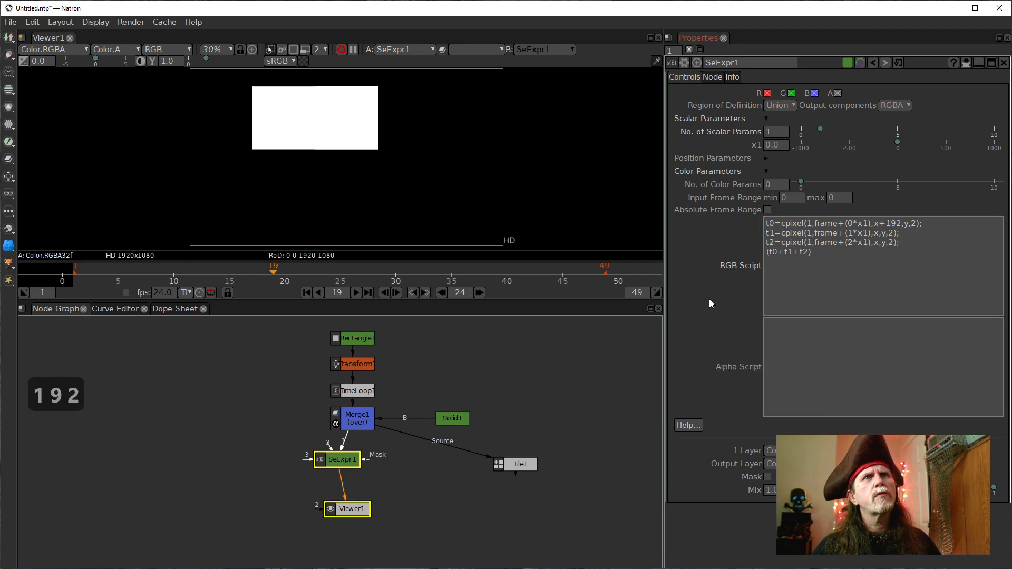
# Raise the x1 scalar parameter to 8.0
pyautogui.click(896, 224)
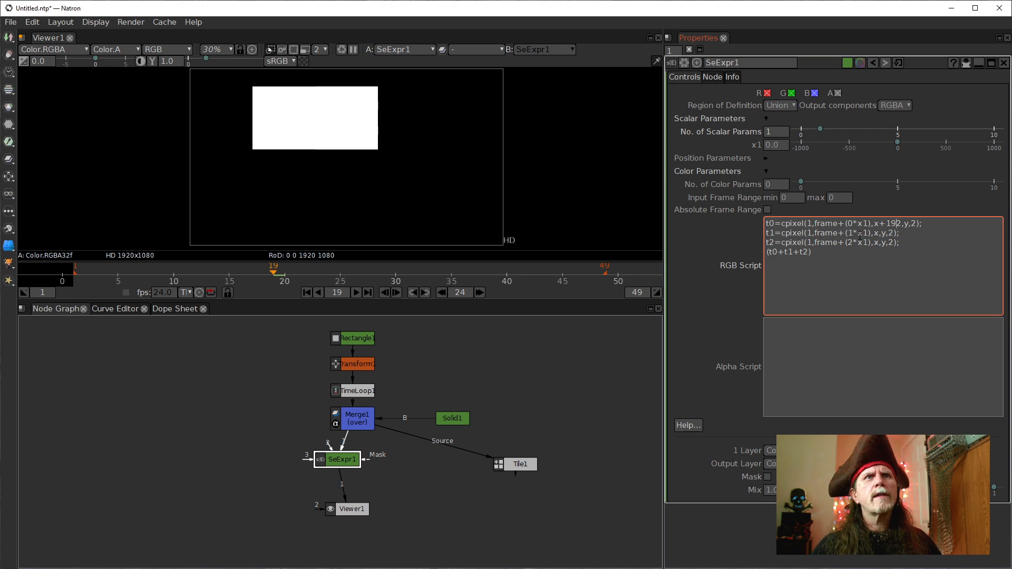
pyautogui.click(768, 145)
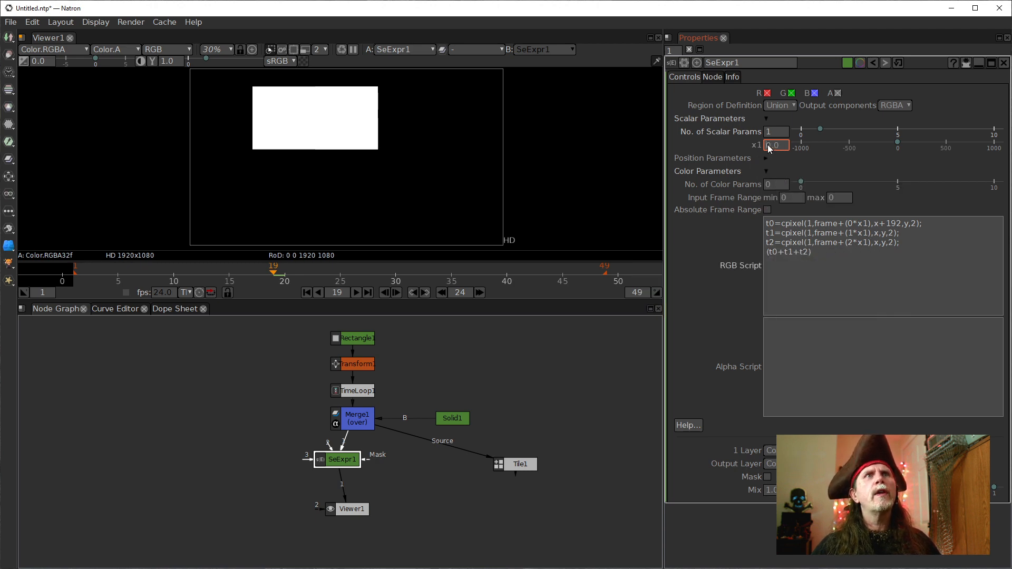
pyautogui.scroll(2, 768, 150)
pyautogui.scroll(2, 768, 148)
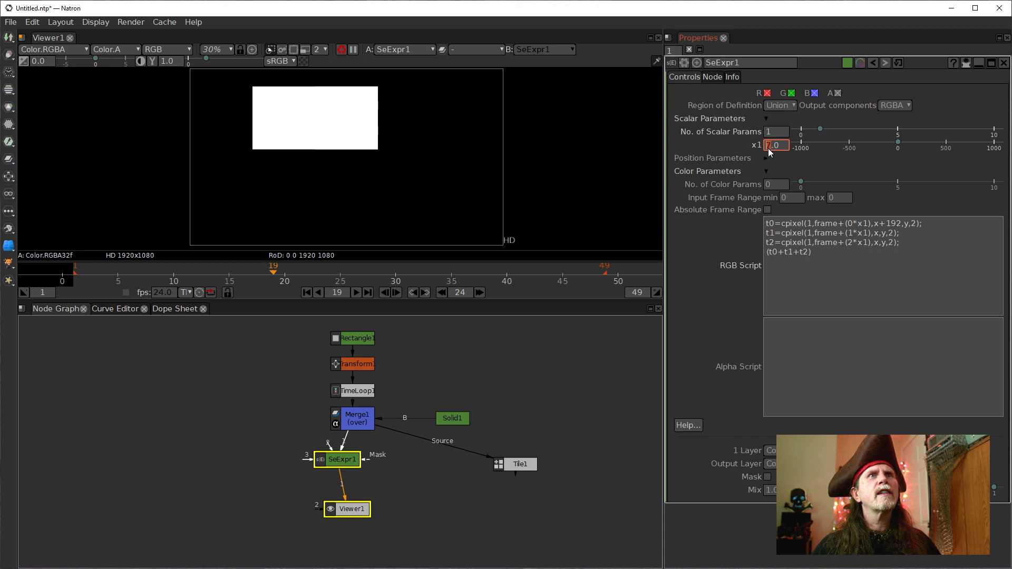
pyautogui.scroll(1, 768, 149)
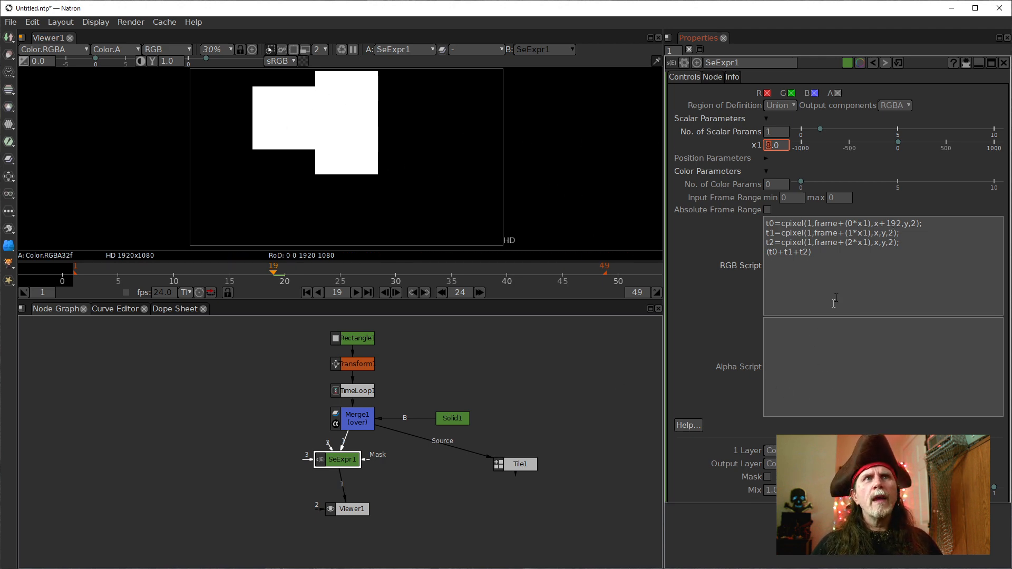
# Divide the script's final sum by 3, making it (t0+t1+t2)/3, and apply it
pyautogui.click(825, 251)
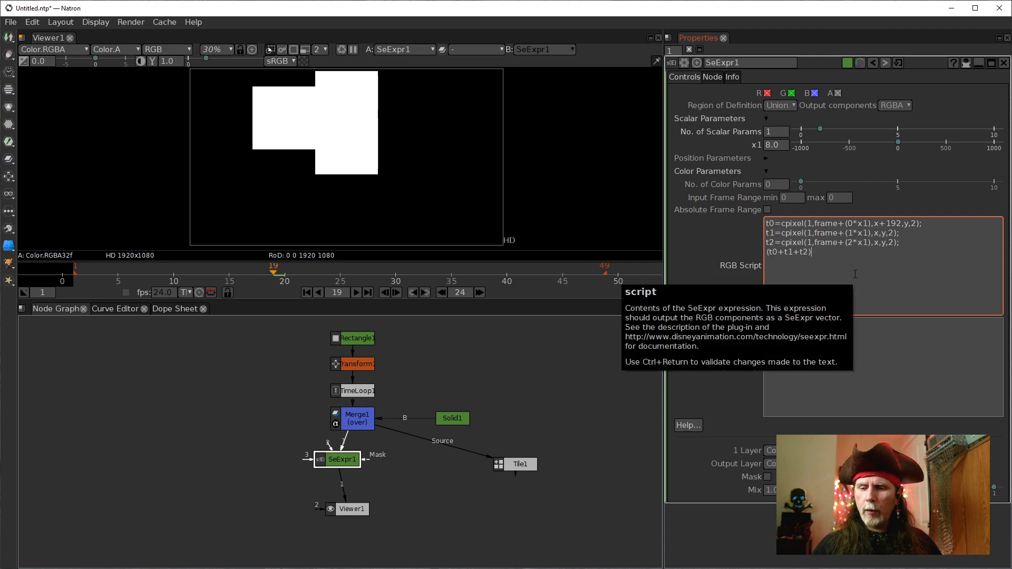
pyautogui.write('/3')
pyautogui.hotkey('ctrl', 'Return')
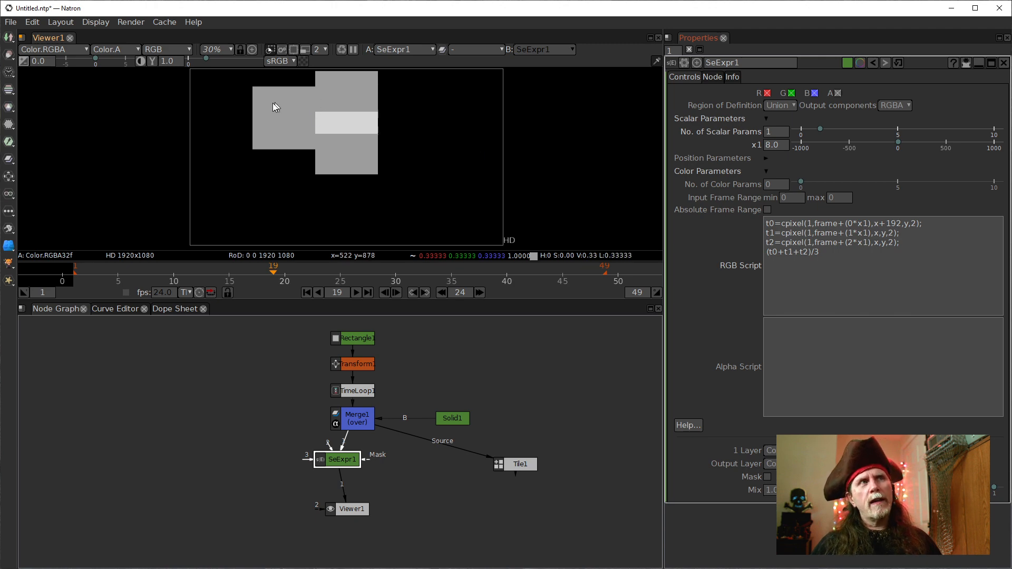
pyautogui.click(938, 252)
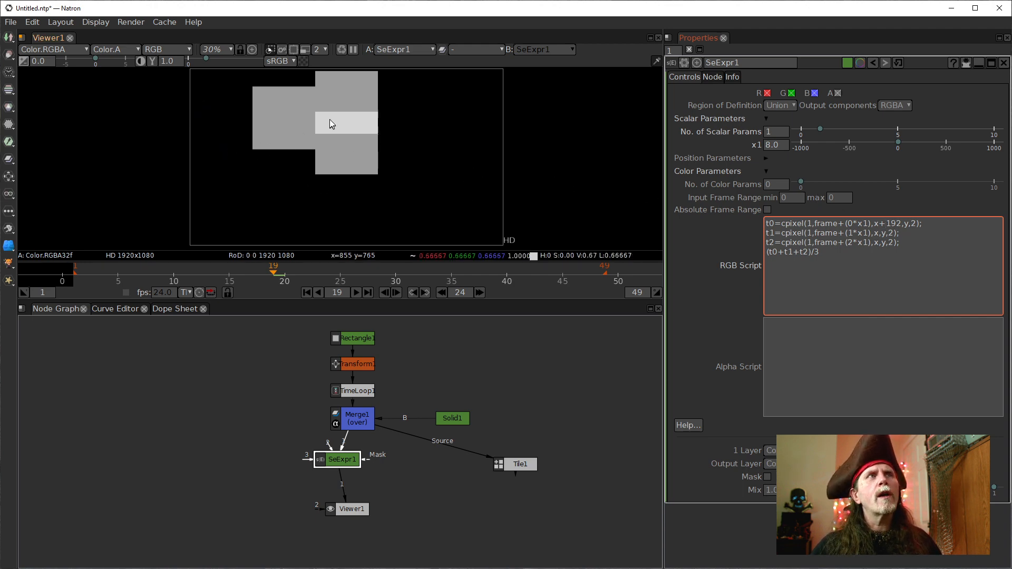
pyautogui.click(891, 223)
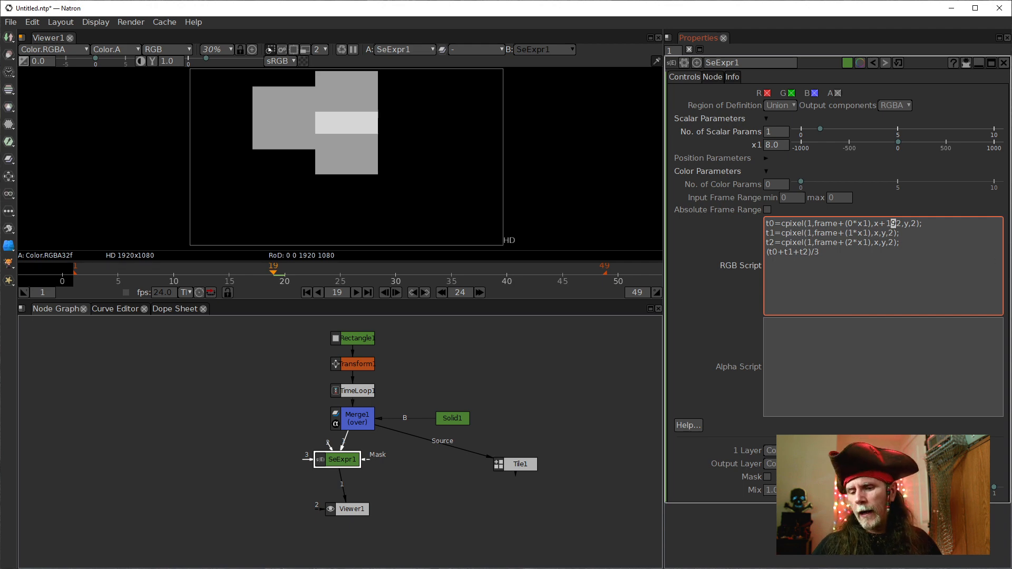
pyautogui.press('Left')
pyautogui.press('Right')
pyautogui.press('Right')
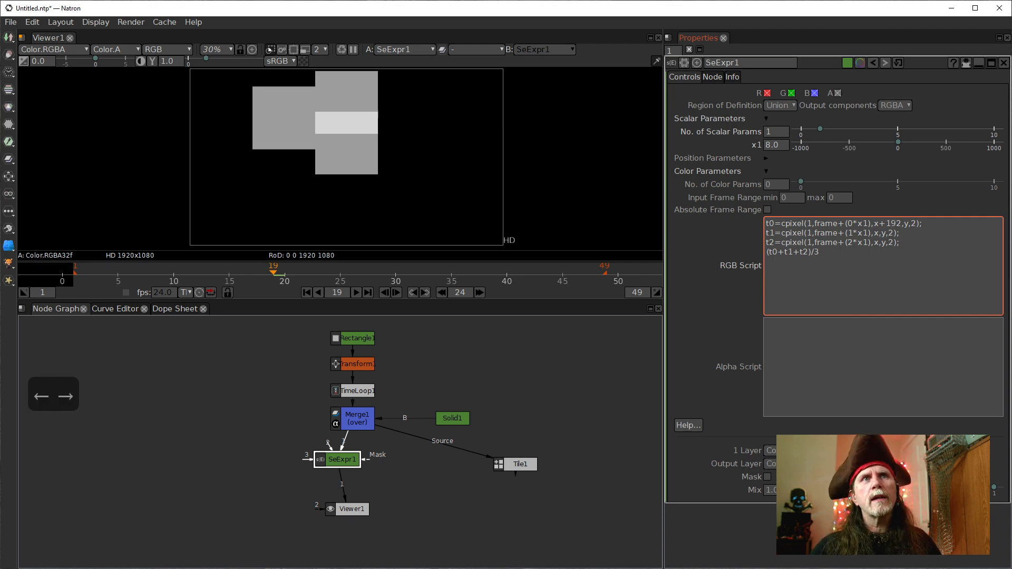
pyautogui.press('Left')
pyautogui.press('Right')
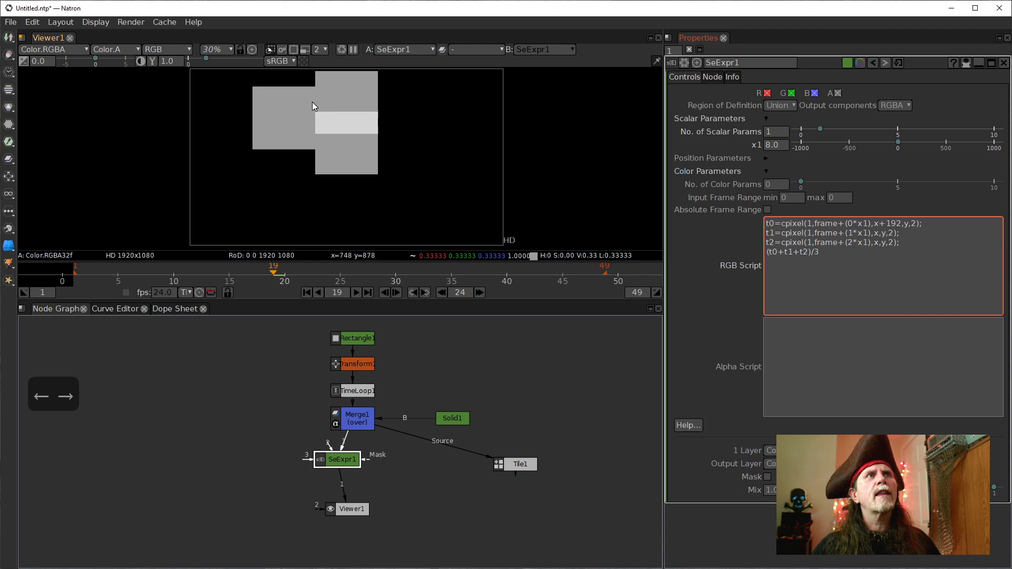
# Show the viewer at 100% zoom centred on the overlapping squares, and toggle full-frame processing
pyautogui.click(231, 48)
pyautogui.click(229, 144)
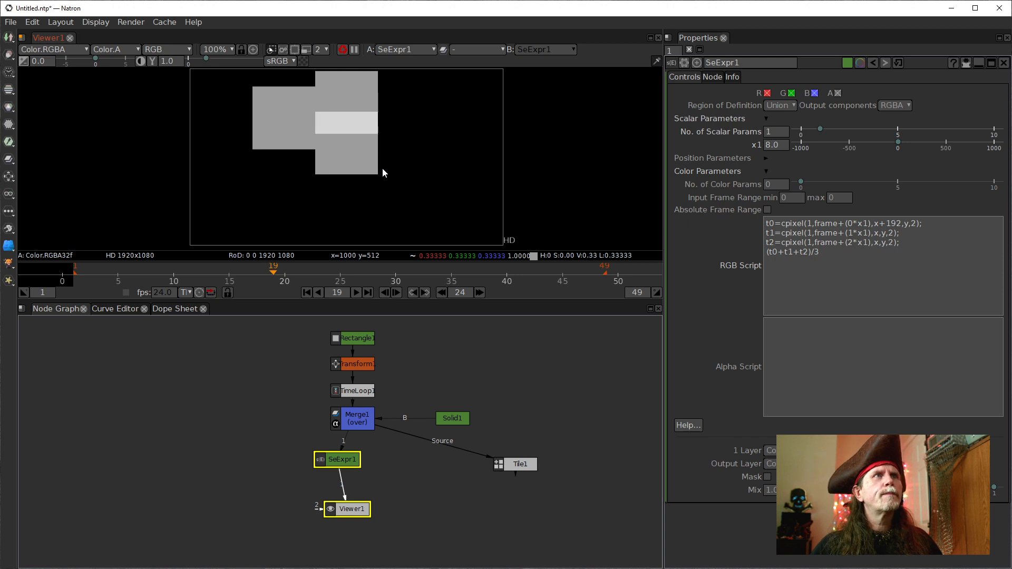
pyautogui.moveTo(378, 179); pyautogui.dragTo(386, 217)
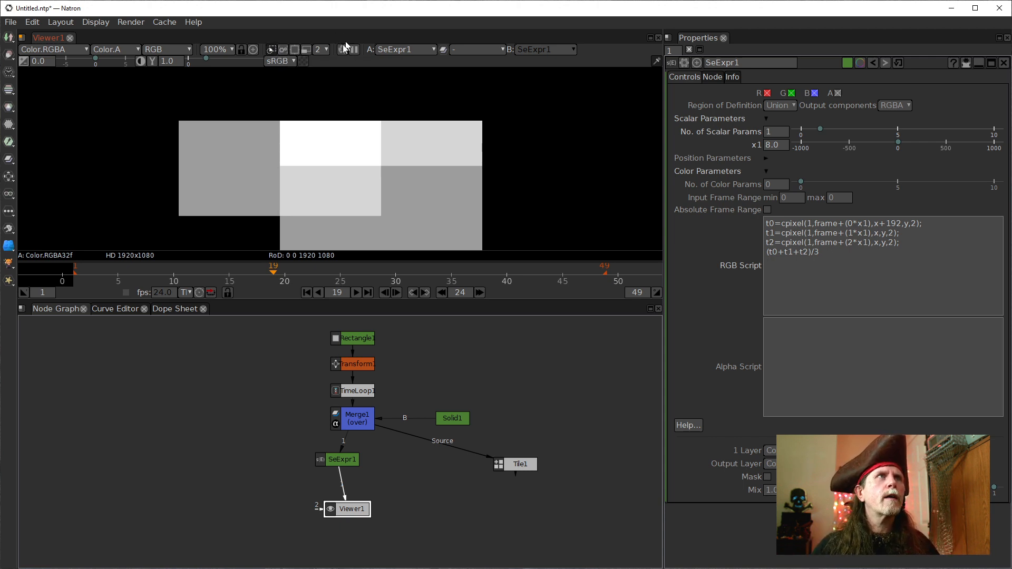
pyautogui.click(283, 49)
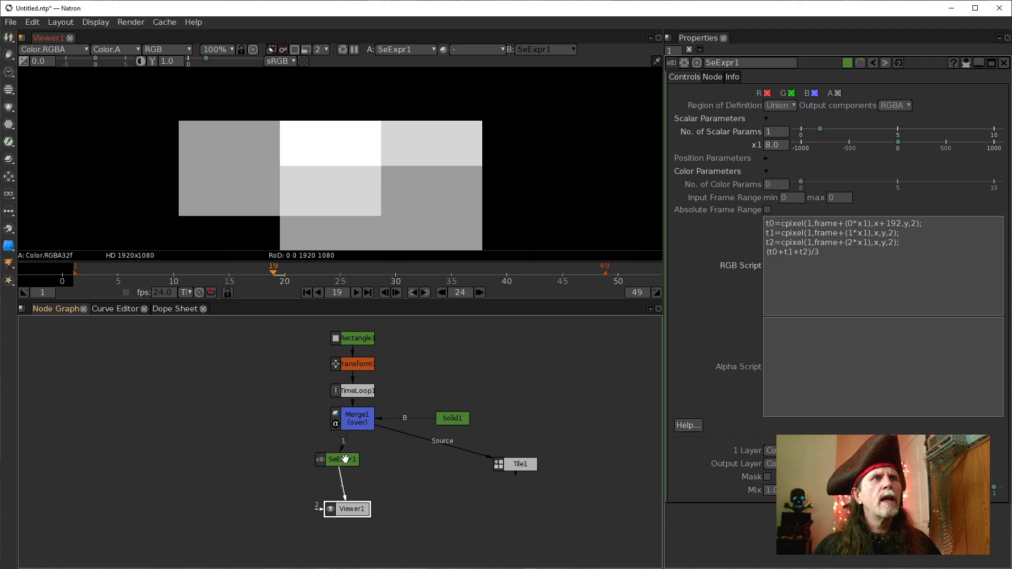
# Detach the SeExpr1 node from Merge1 and return the timeline to the first frame
pyautogui.moveTo(345, 459); pyautogui.dragTo(267, 413)
pyautogui.click(292, 429)
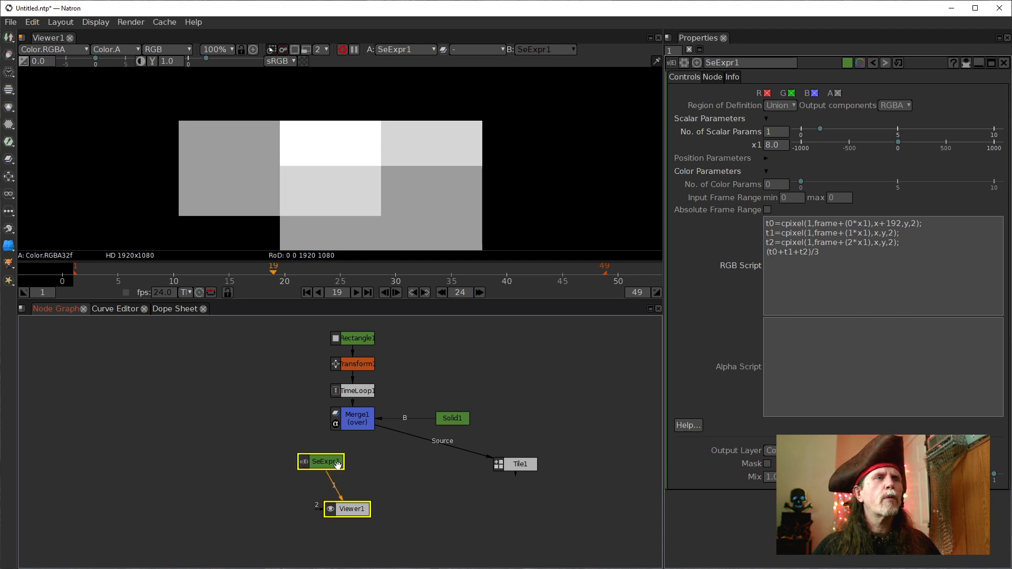
pyautogui.click(306, 293)
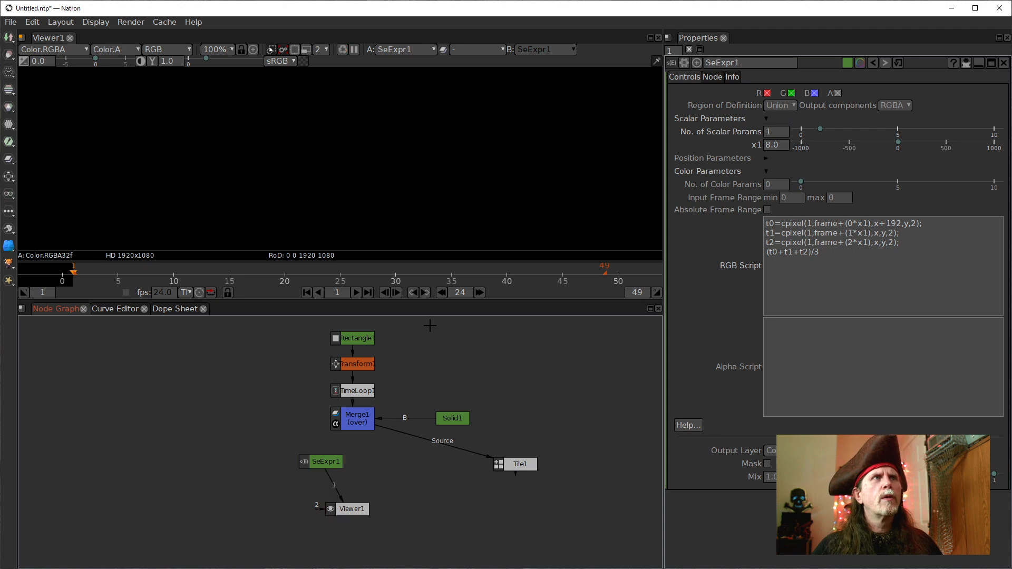
# Connect input 1 of the SeExpr1 node to Merge1
pyautogui.click(305, 464)
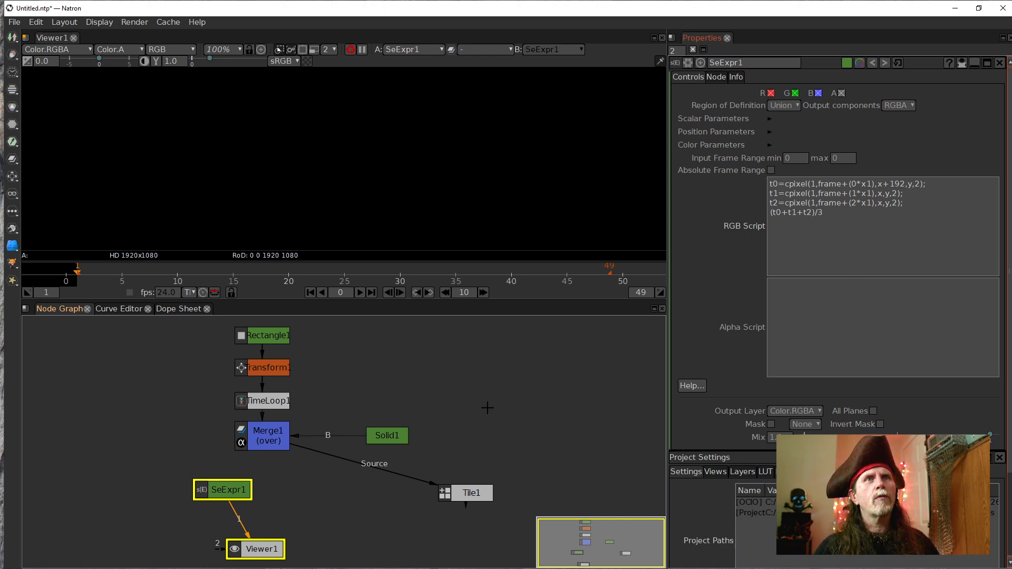
pyautogui.click(487, 408)
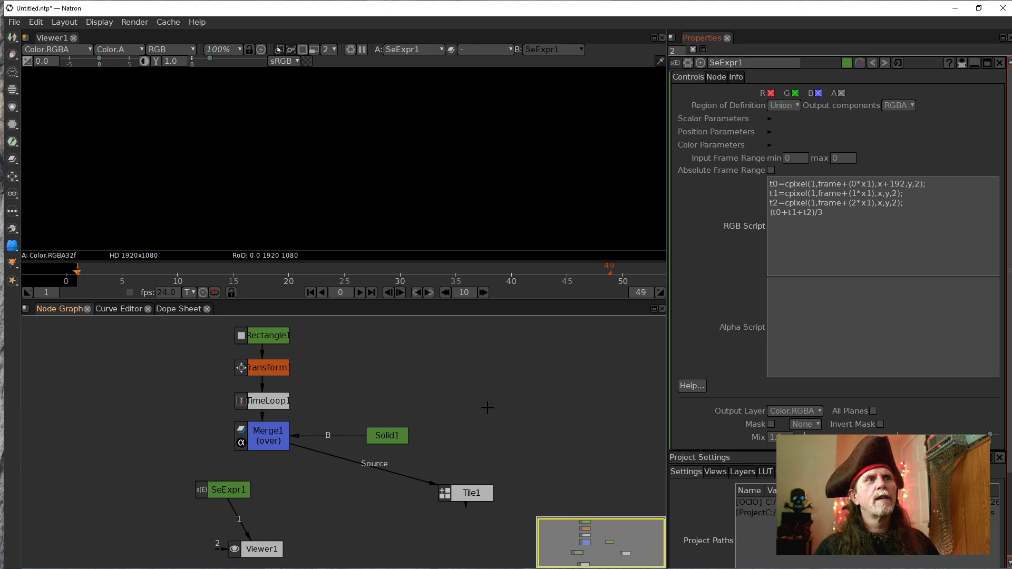
pyautogui.click(226, 485)
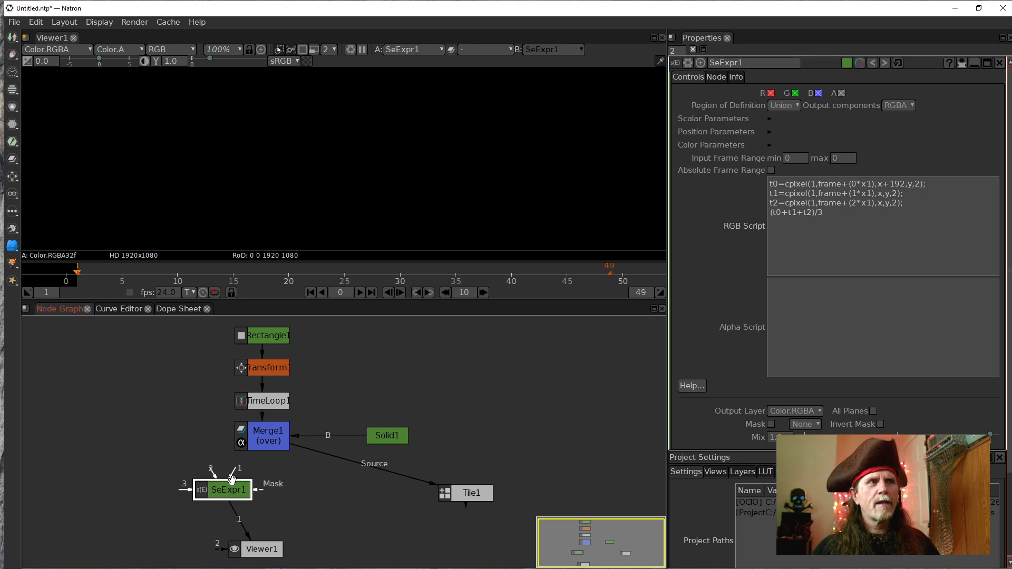
pyautogui.moveTo(231, 479); pyautogui.dragTo(261, 443)
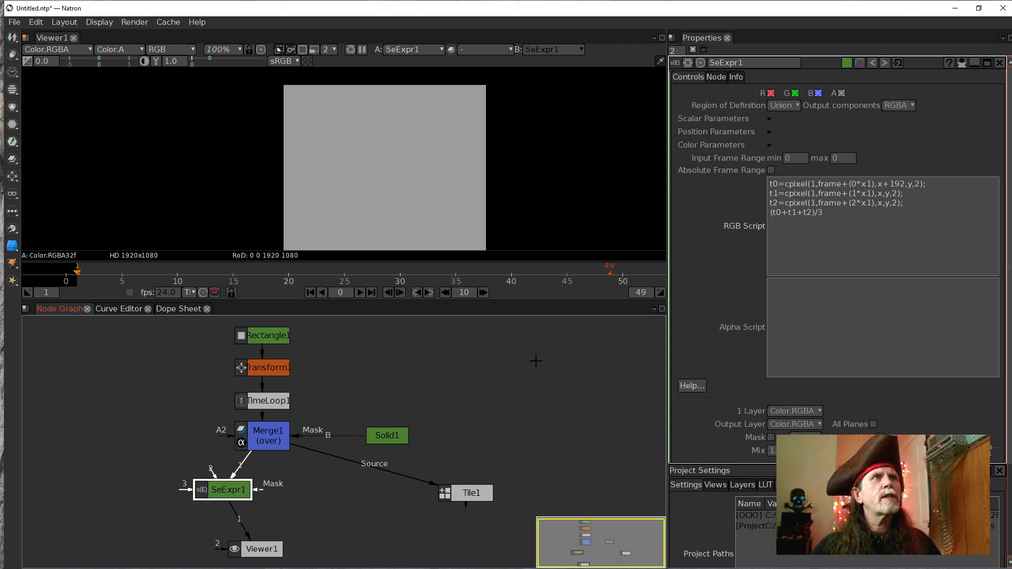
# Set the viewer's frame increment to 12 and jump forward by that increment to frame 13
pyautogui.click(424, 189)
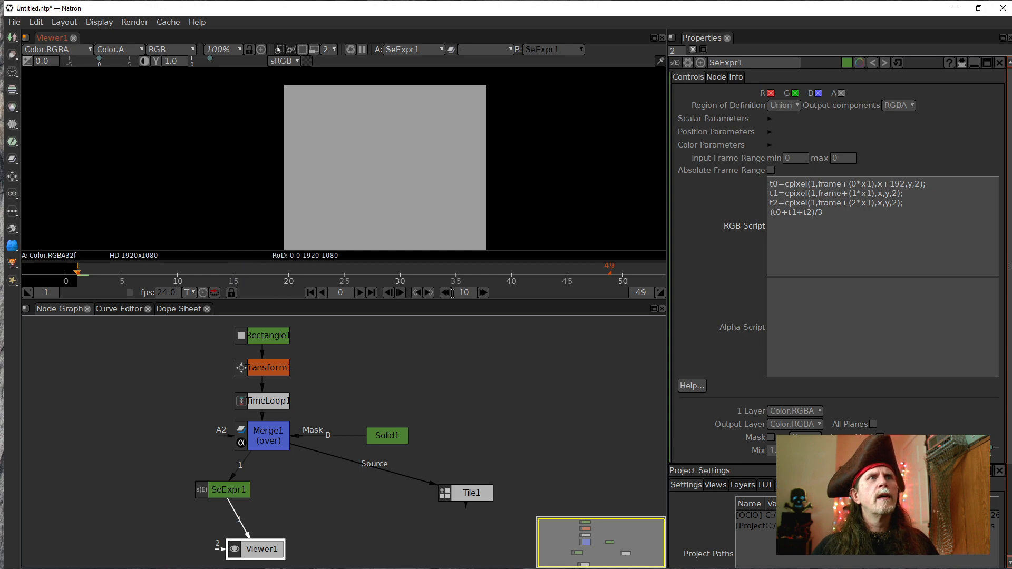
pyautogui.click(472, 293)
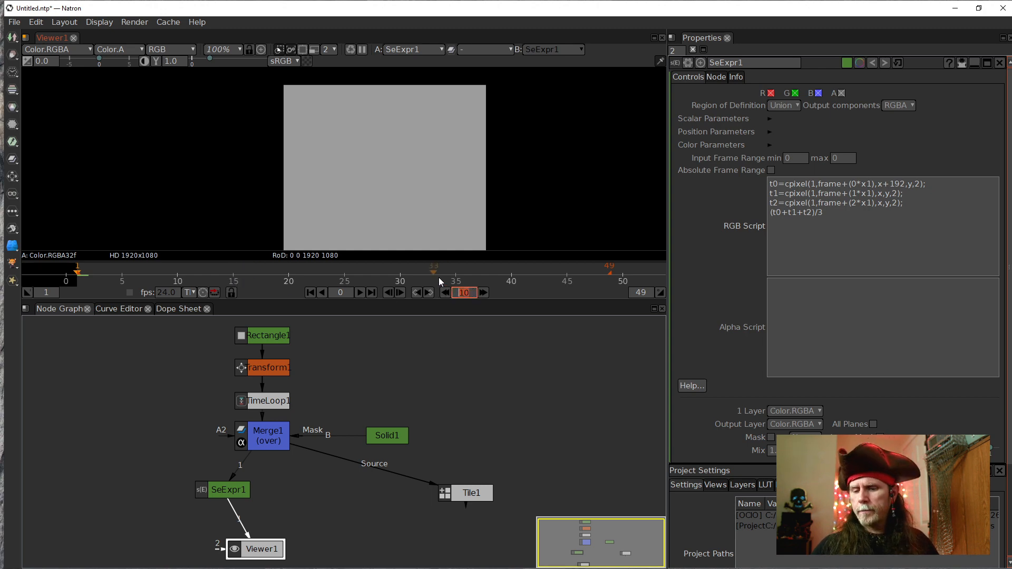
pyautogui.write('12')
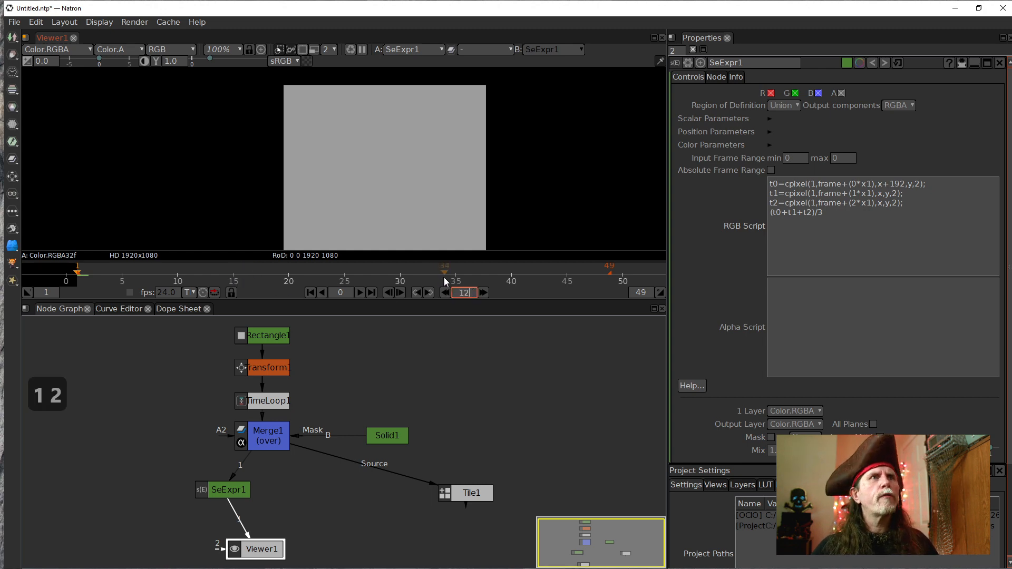
pyautogui.click(484, 292)
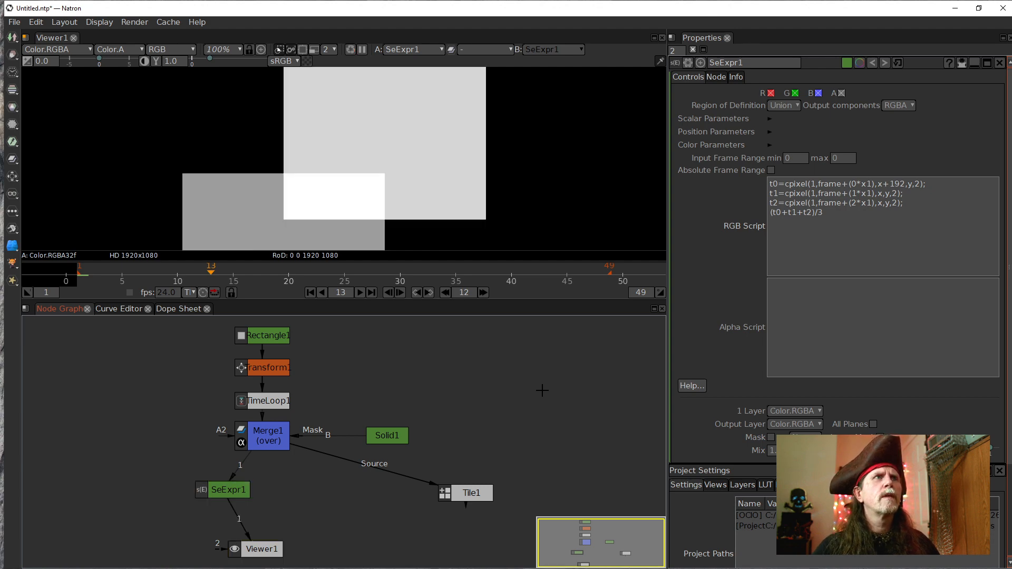
# Fit the whole image in the viewer and move the timeline to frame 6
pyautogui.scroll(-1, 383, 163)
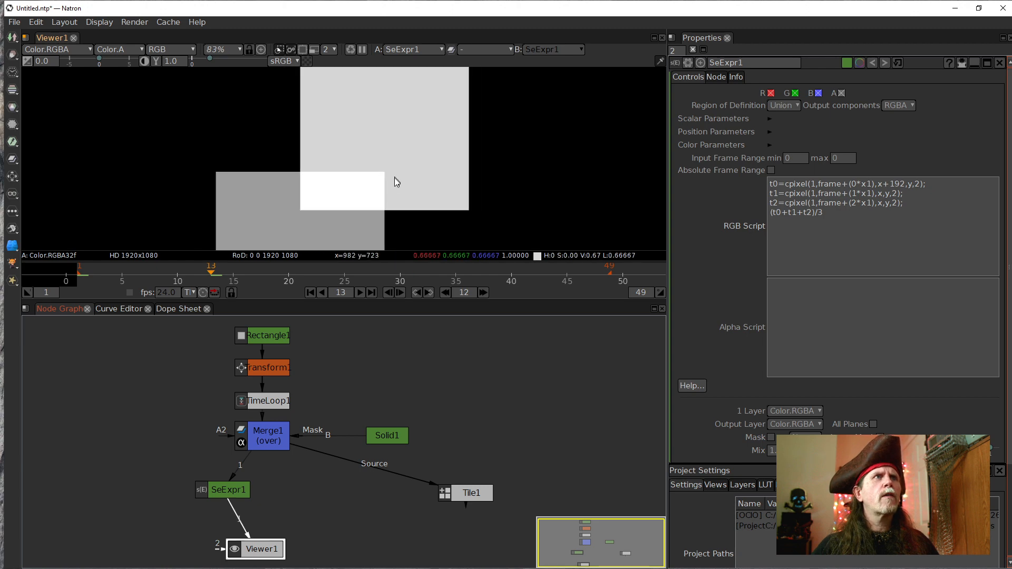
pyautogui.press('f')
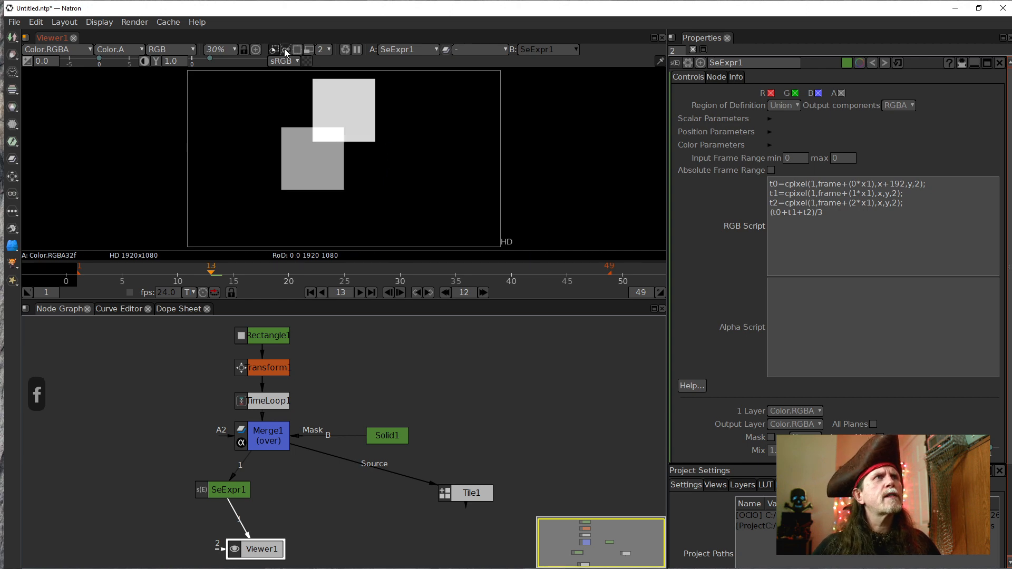
pyautogui.click(460, 343)
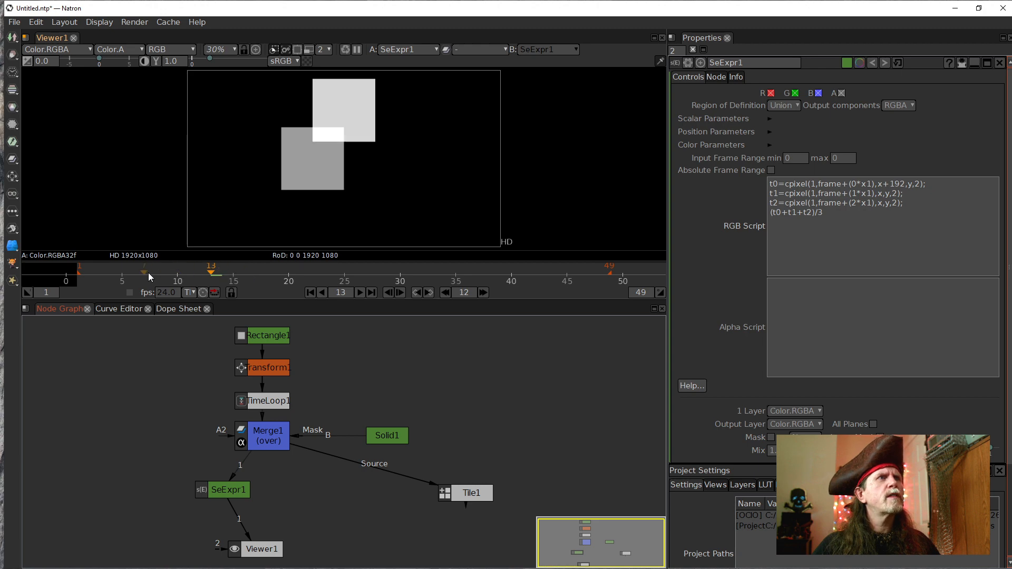
pyautogui.click(135, 278)
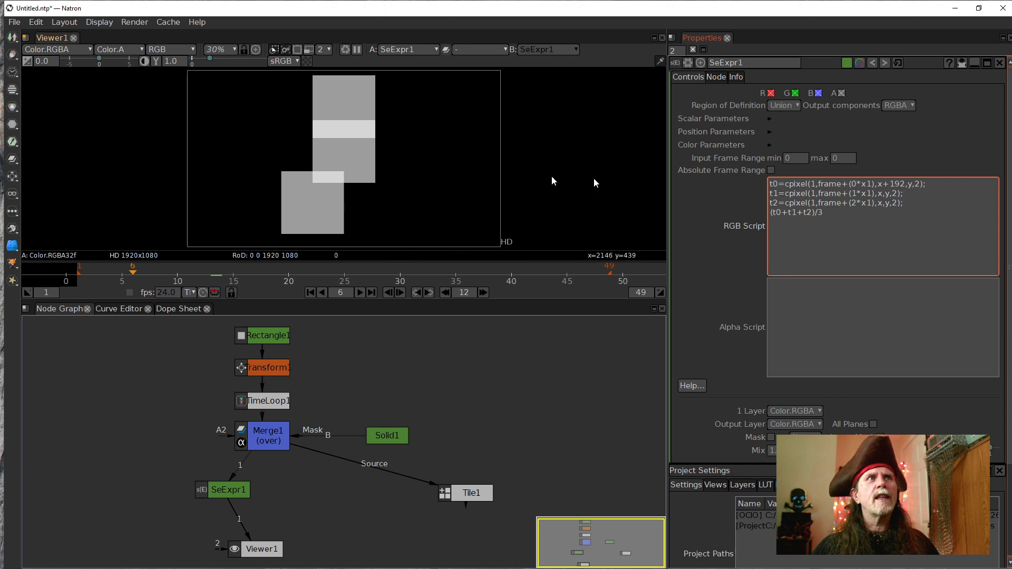
# Change the horizontal offset in the t0 line of the RGB script to x+384 and apply it
pyautogui.moveTo(901, 184); pyautogui.dragTo(895, 184)
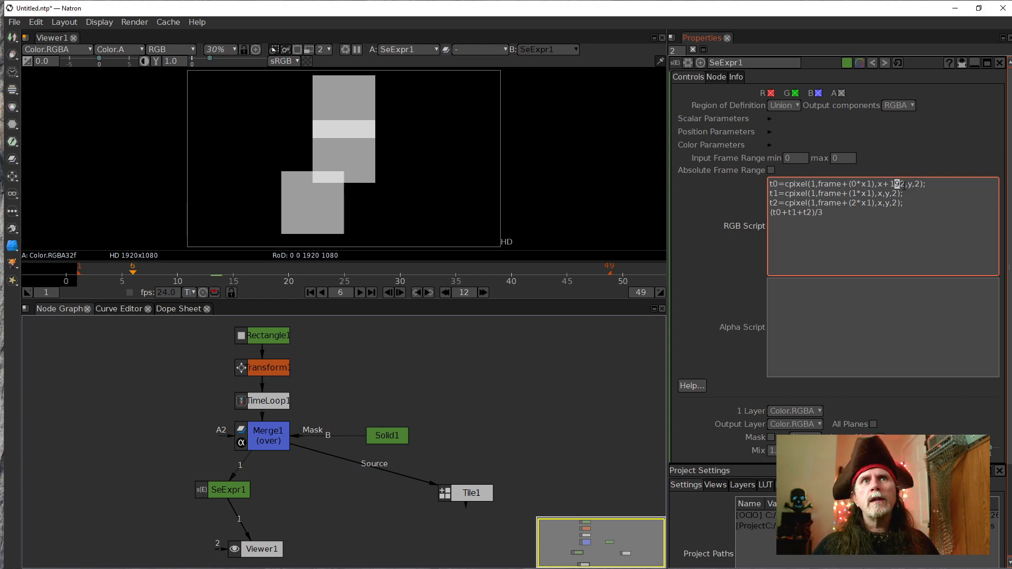
pyautogui.moveTo(905, 184); pyautogui.dragTo(891, 184)
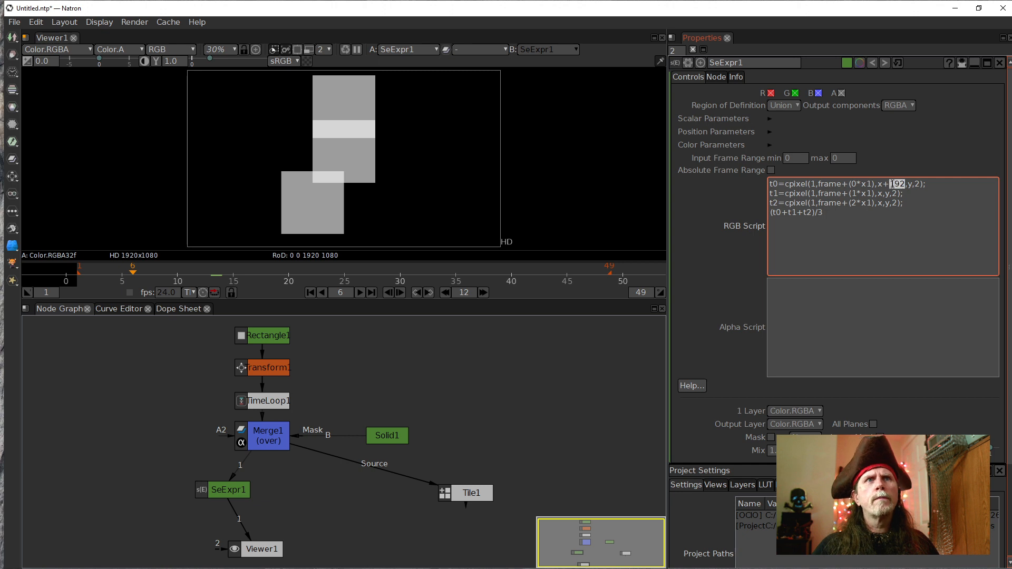
pyautogui.write('384')
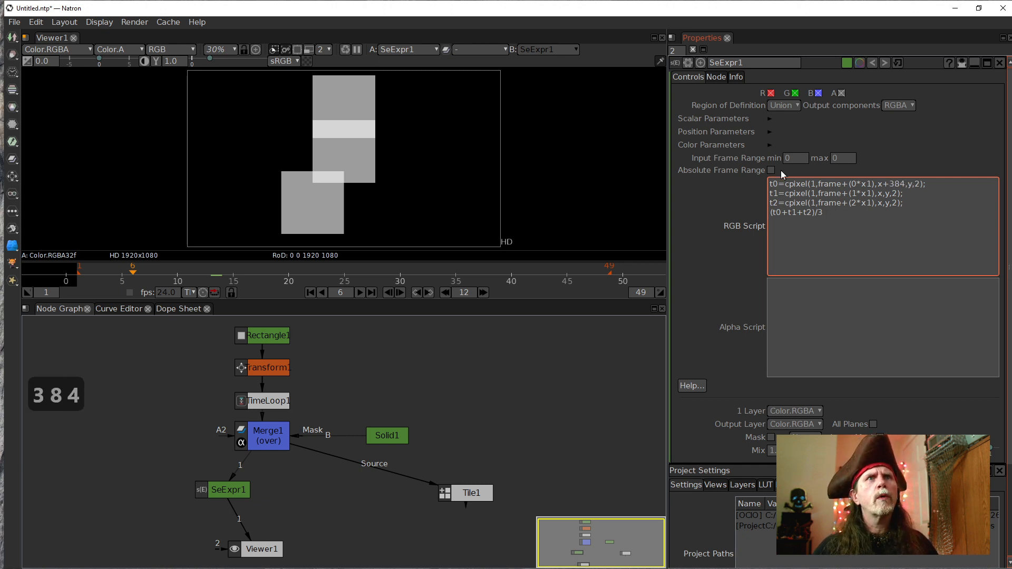
pyautogui.click(721, 203)
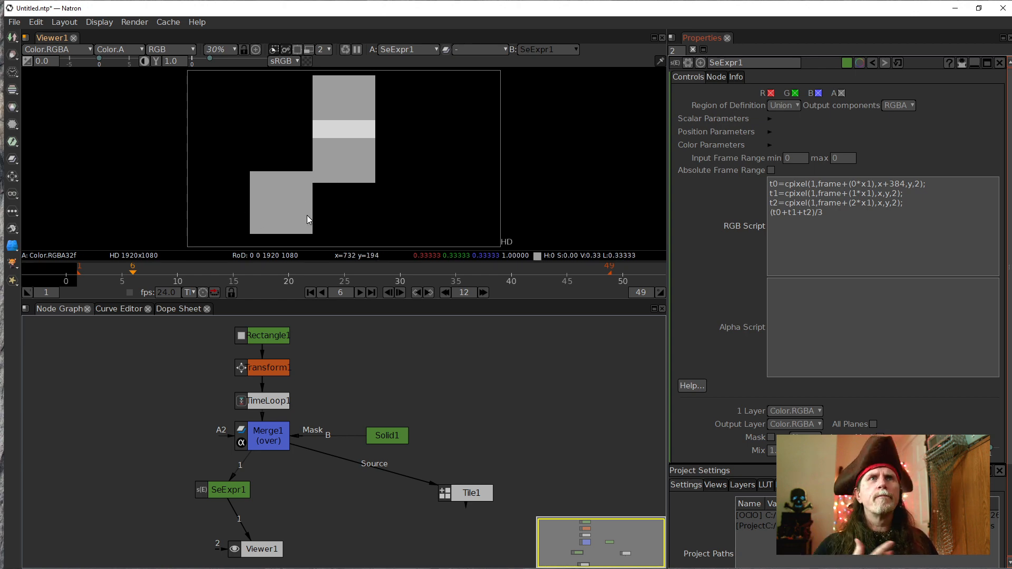
# Rewrite the t0 line's horizontal offset as x+(384*2) and apply the RGB script
pyautogui.click(906, 185)
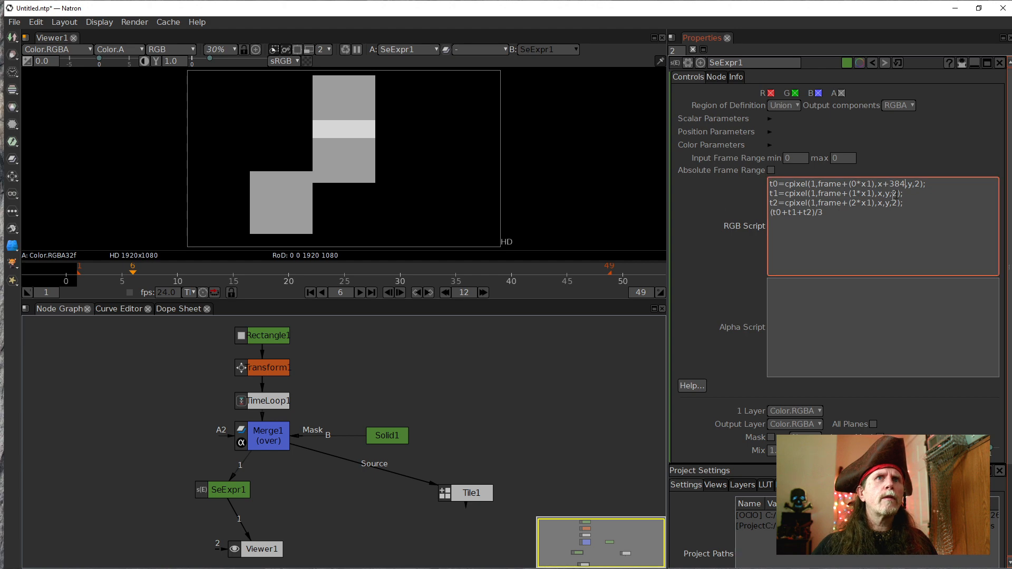
pyautogui.click(902, 185)
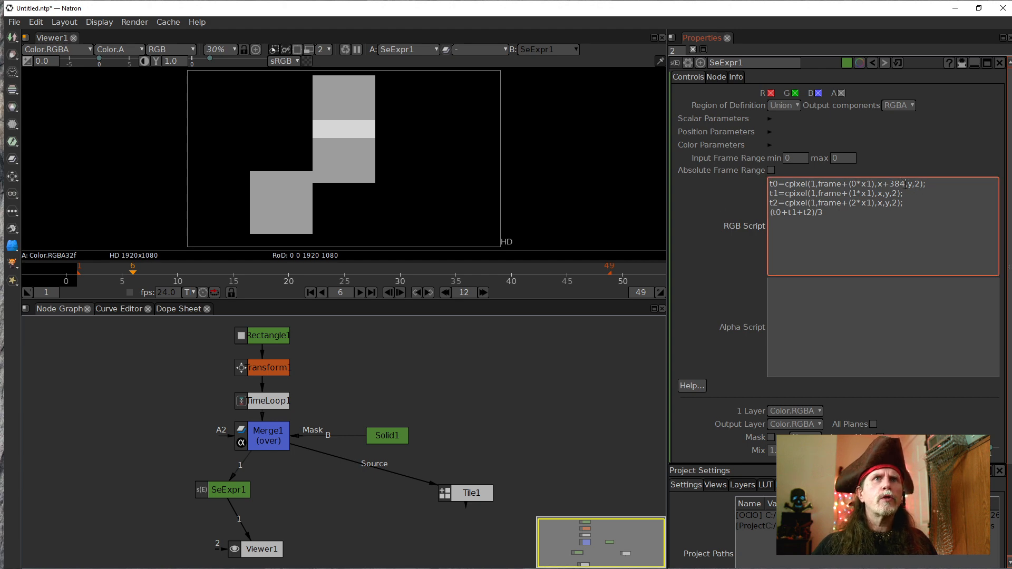
pyautogui.click(891, 185)
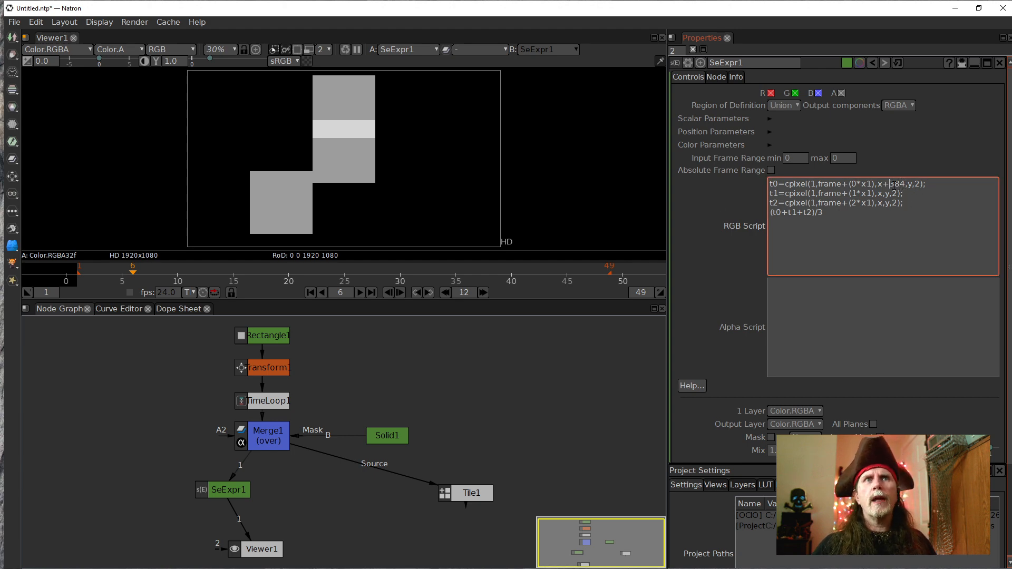
pyautogui.write('(')
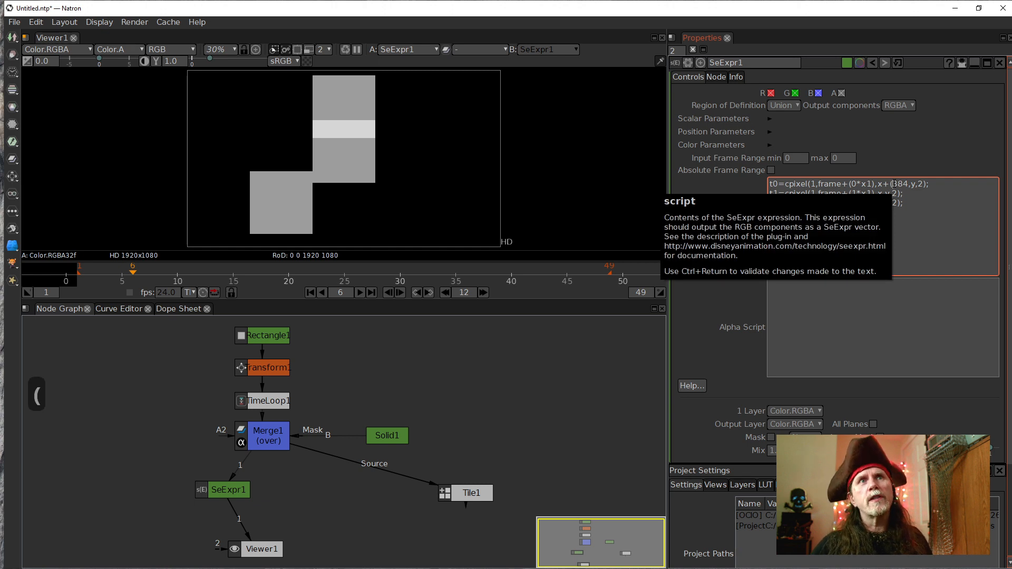
pyautogui.press('Right')
pyautogui.press('Right')
pyautogui.press('Right')
pyautogui.write(')')
pyautogui.press('Left')
pyautogui.press('Left')
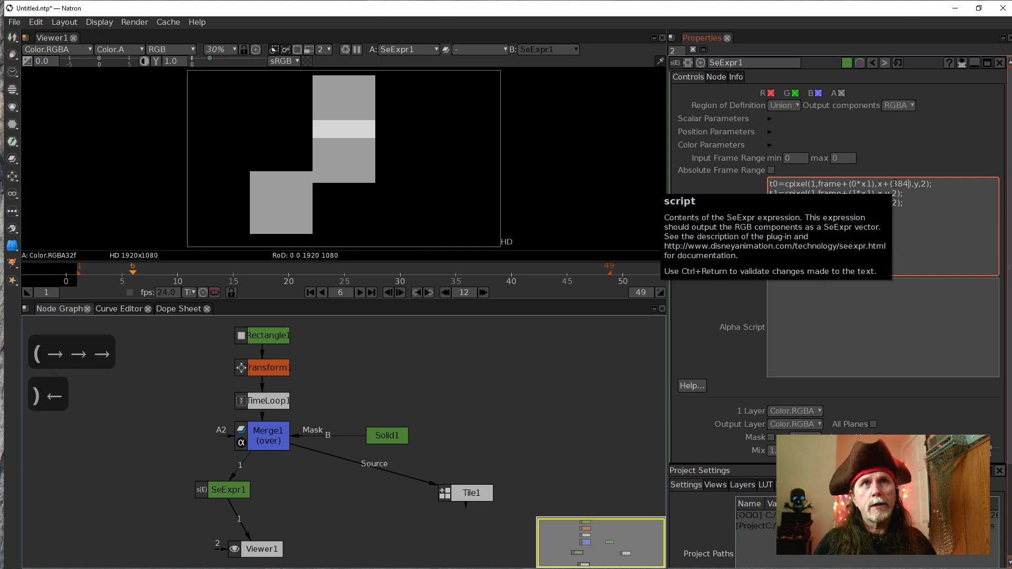
pyautogui.press('Right')
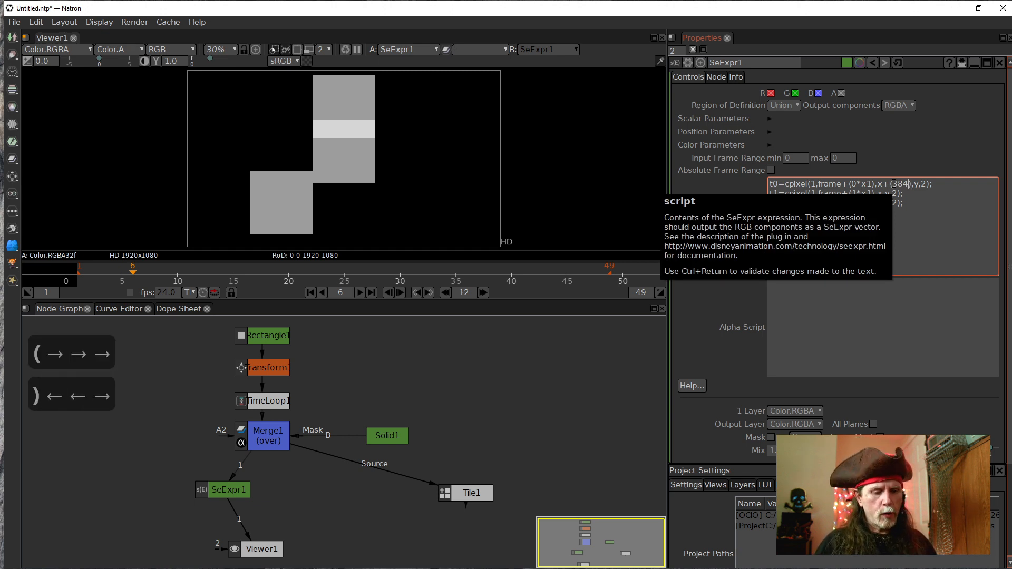
pyautogui.write('*2')
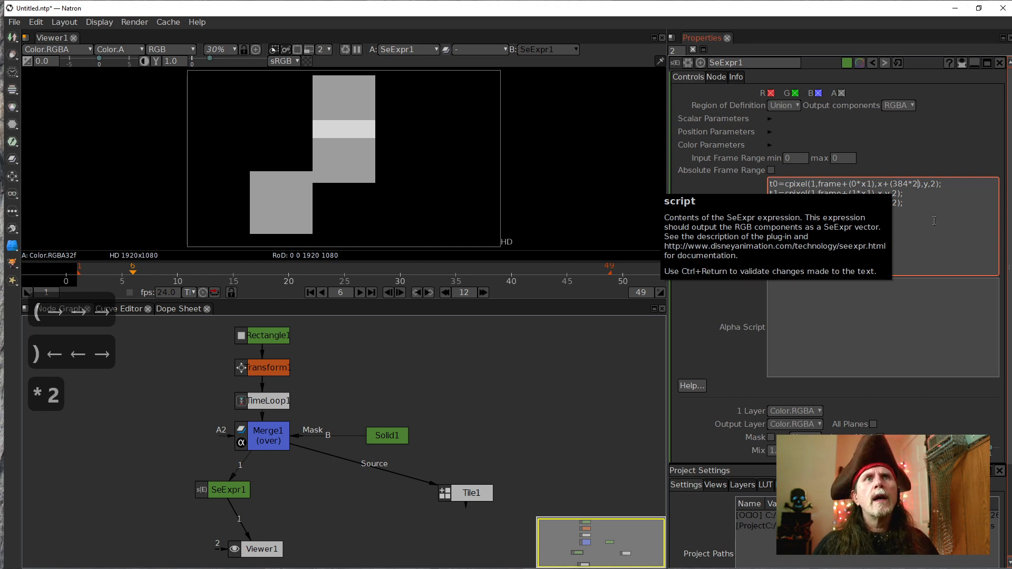
pyautogui.hotkey('ctrl', 'Return')
pyautogui.click(714, 256)
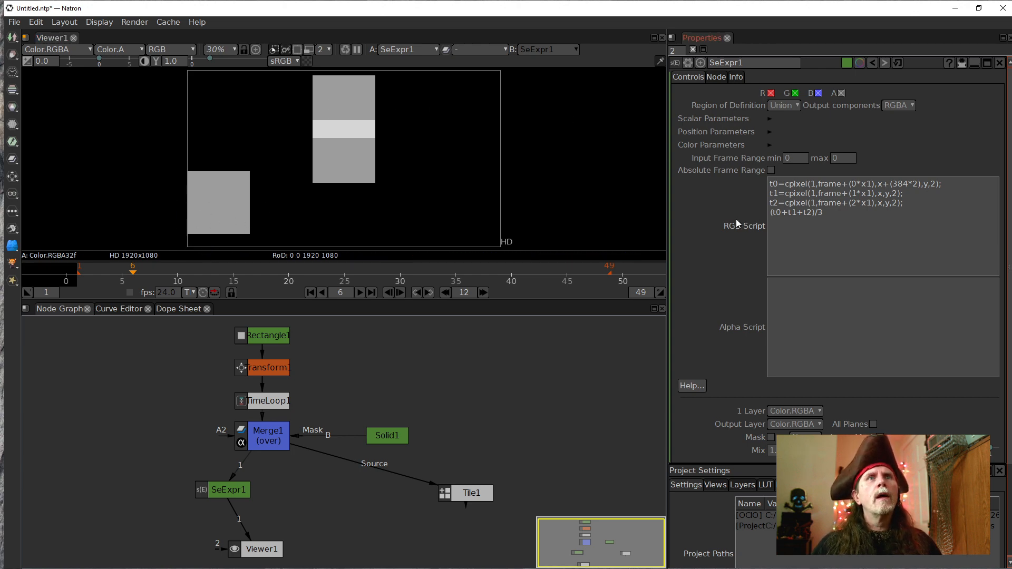
# Return the timeline to frame 1 to view the offset sample there
pyautogui.click(838, 235)
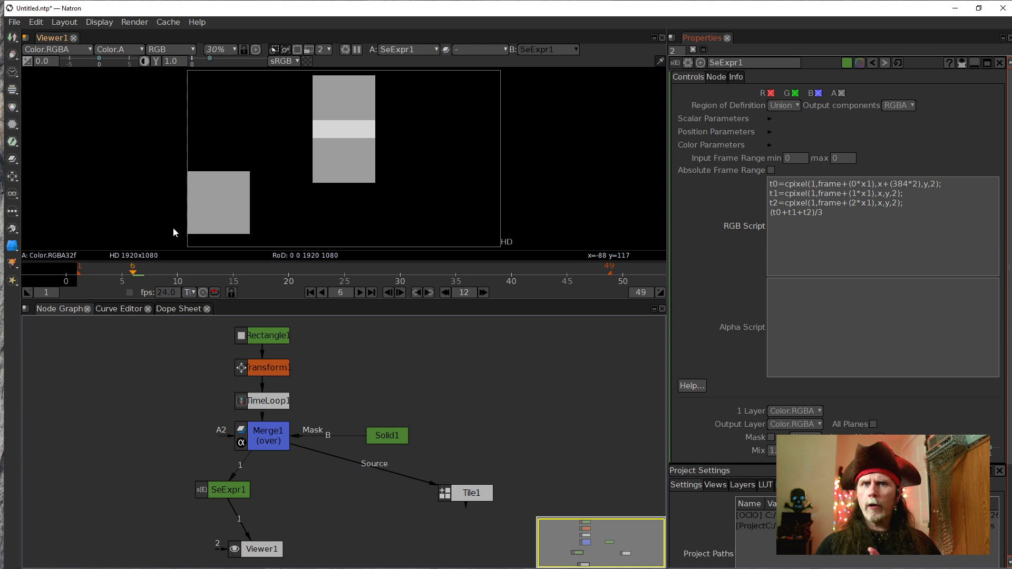
pyautogui.click(920, 184)
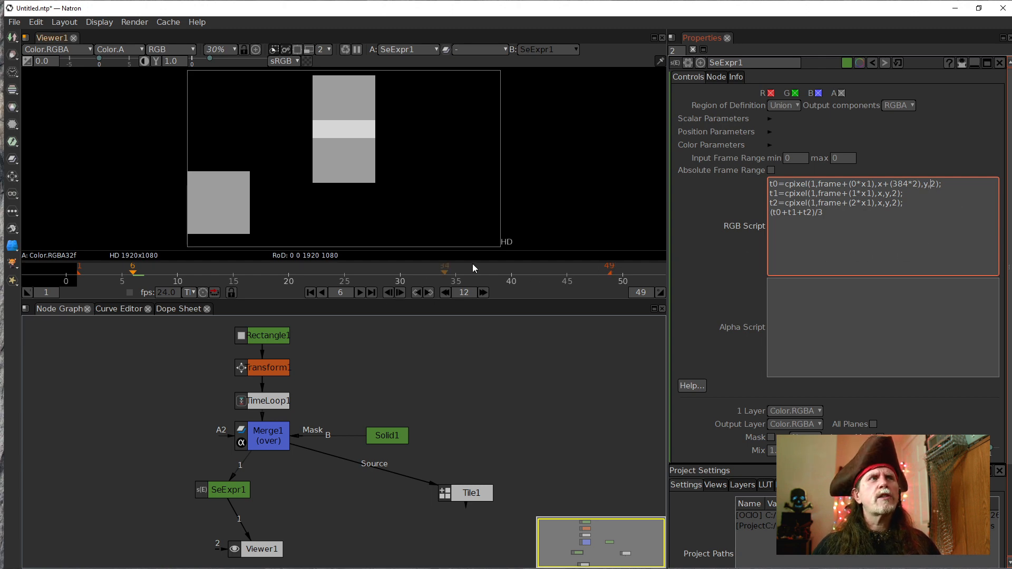
pyautogui.click(309, 293)
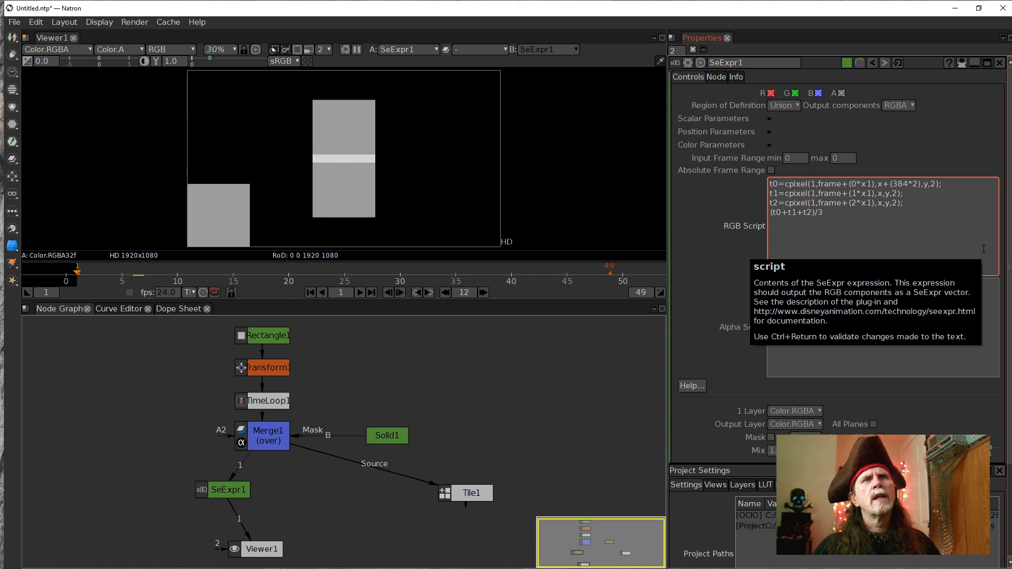
# Add a vertical offset of +192 to y in the t0 line of the RGB script and apply it
pyautogui.write('+19')
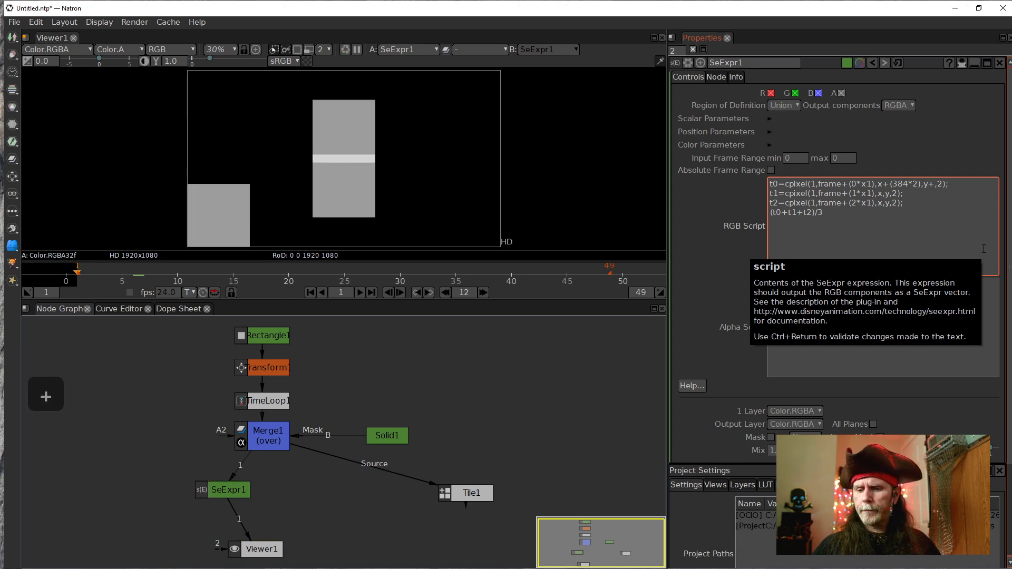
pyautogui.write('2')
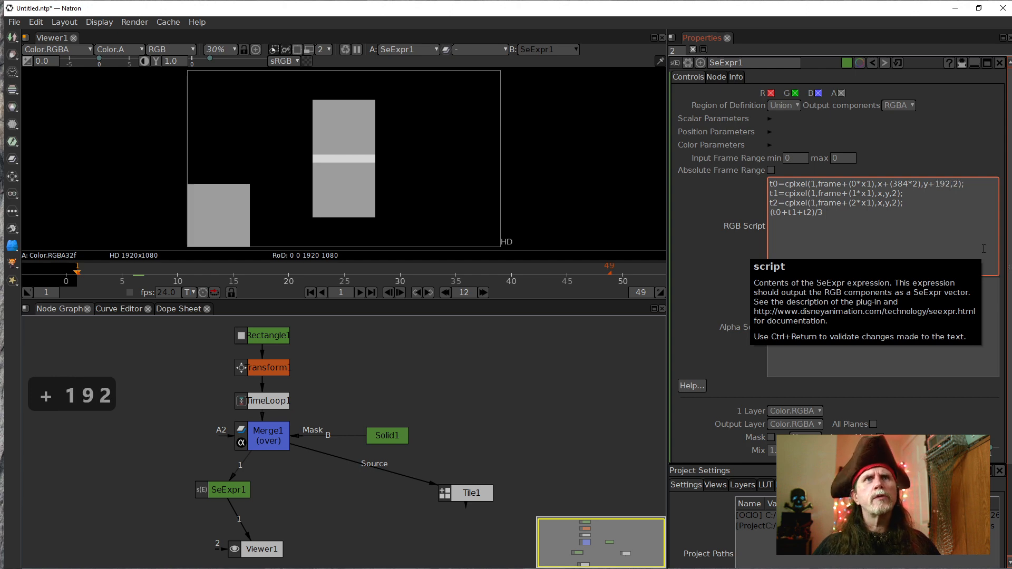
pyautogui.click(586, 359)
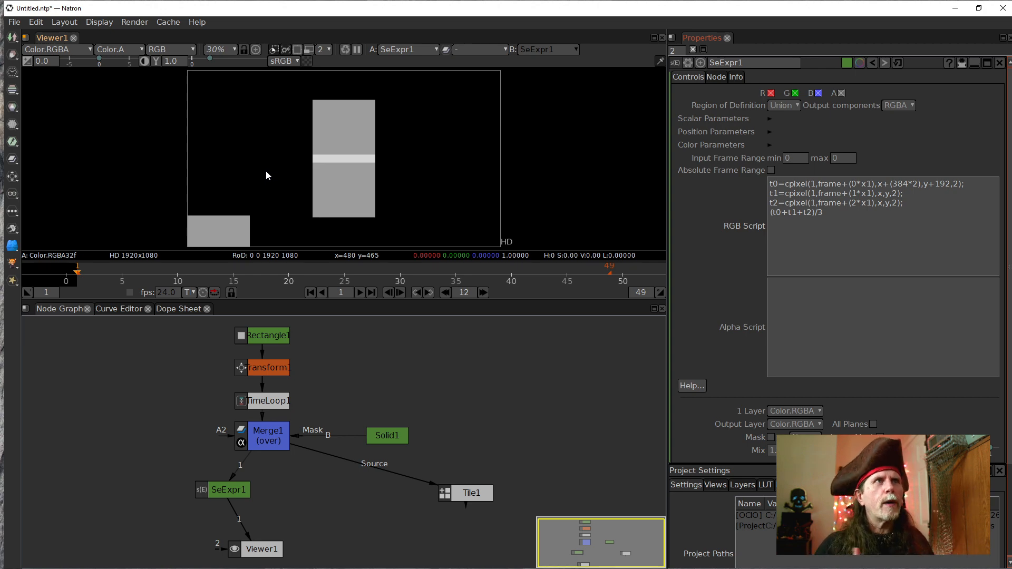
pyautogui.click(910, 243)
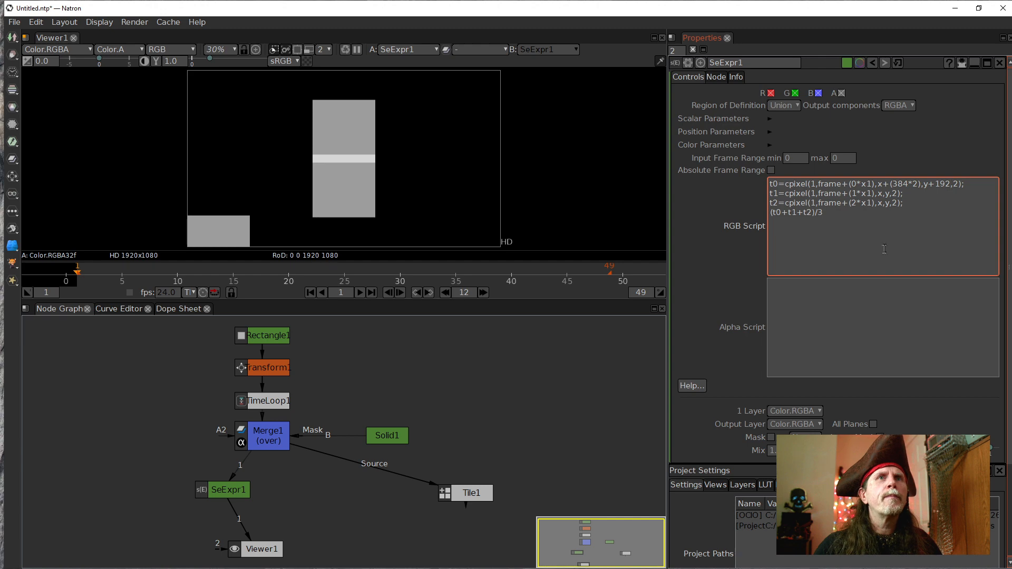
pyautogui.click(951, 183)
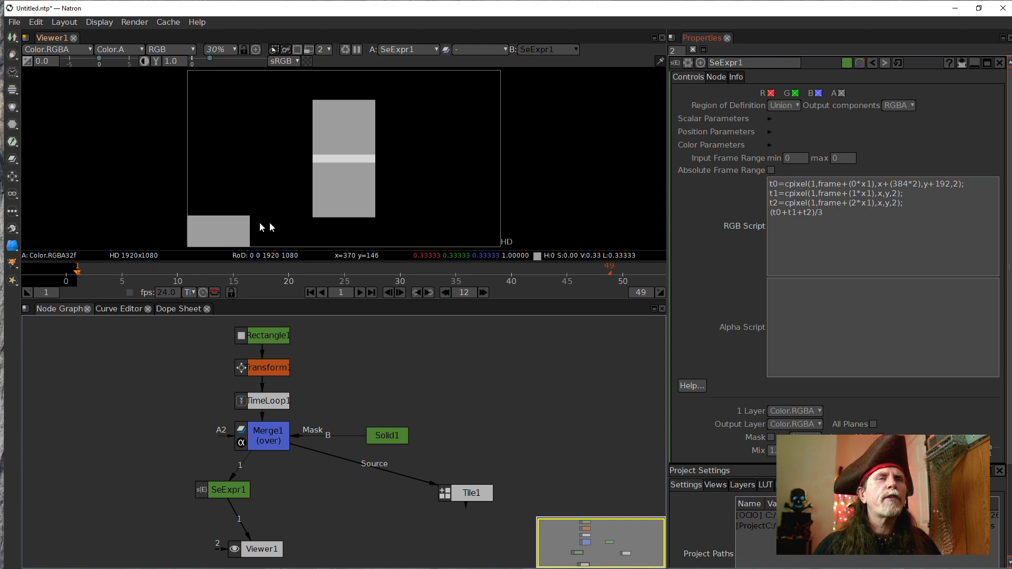
pyautogui.click(912, 203)
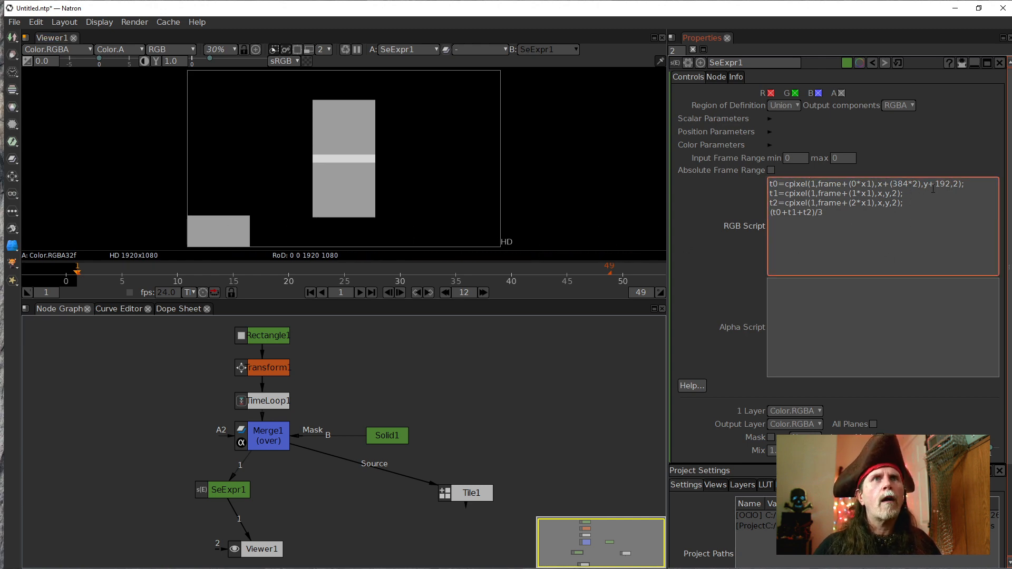
pyautogui.click(949, 185)
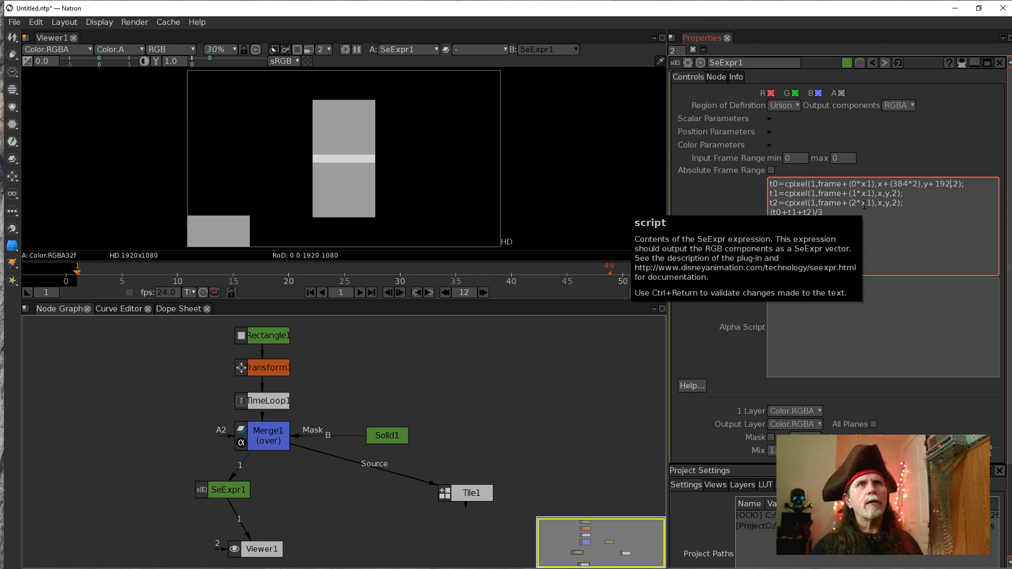
# Insert a new line above the t0 line of the RGB script and write the variable name tiles on it
pyautogui.click(770, 184)
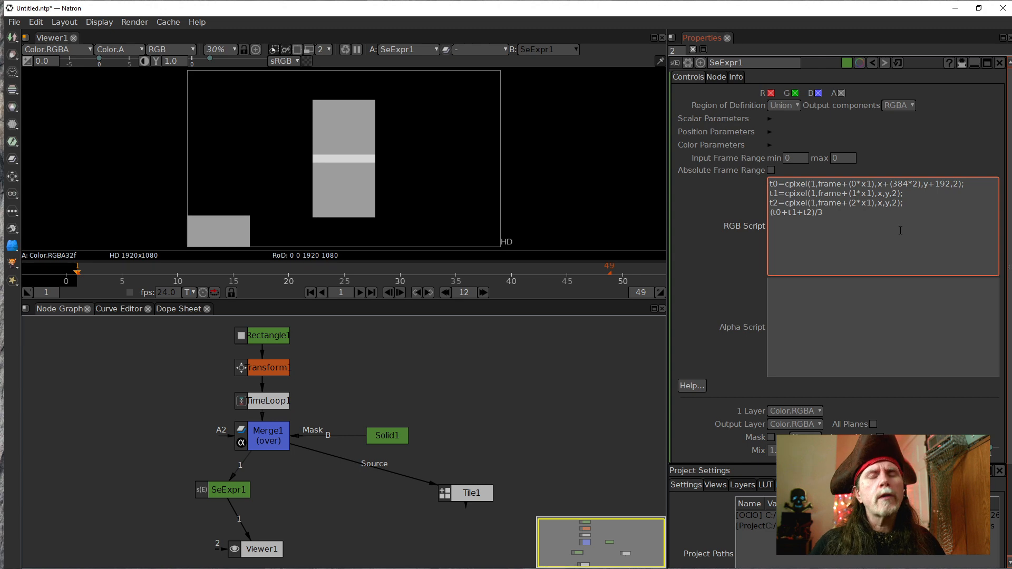
pyautogui.hotkey('shift', 'Return')
pyautogui.press('Up')
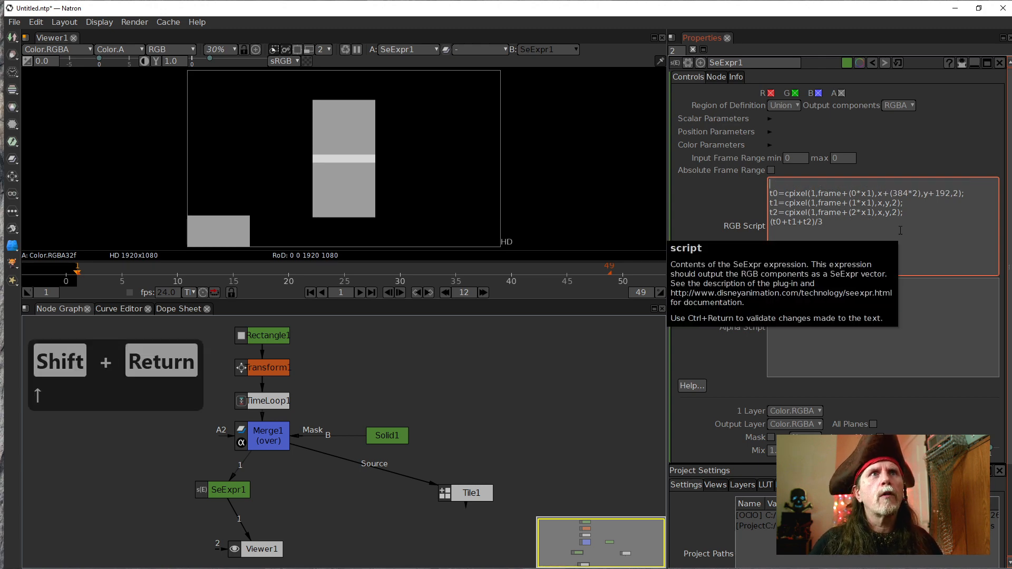
pyautogui.write('tiles')
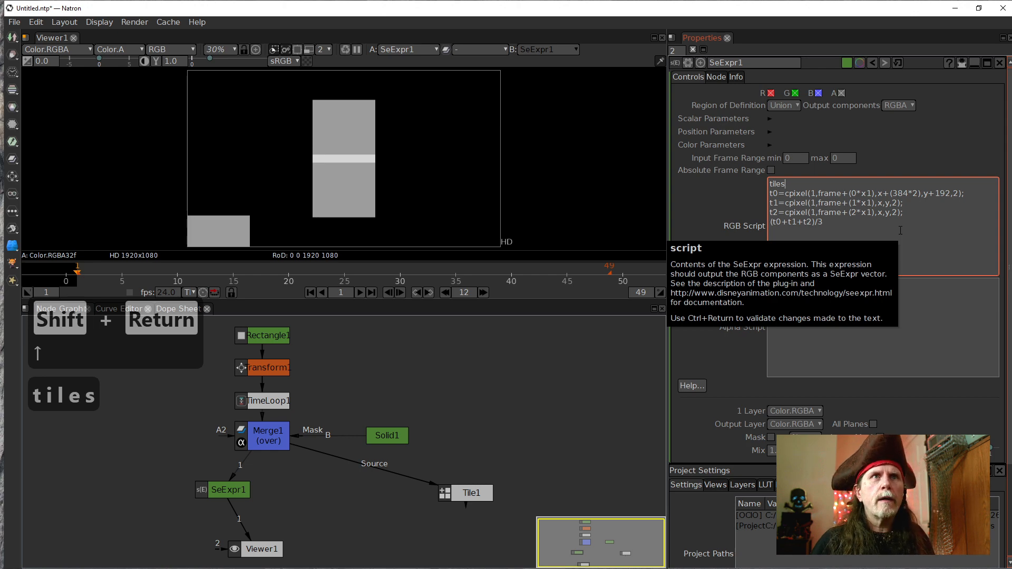
pyautogui.press('Left')
pyautogui.press('Left')
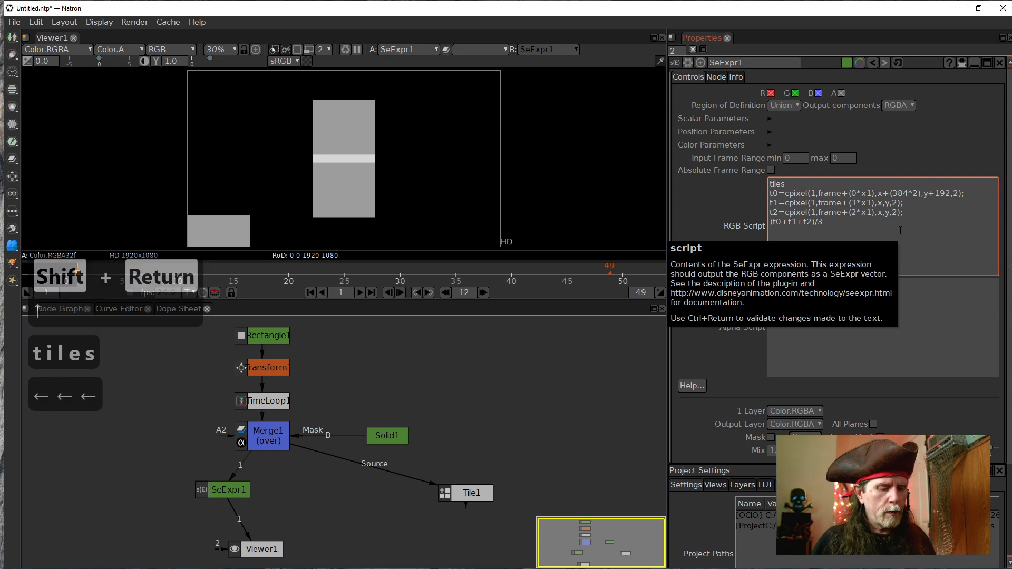
# Prefix the tiles name on the script's first line with a $ sign
pyautogui.write('$')
pyautogui.press('Right')
pyautogui.press('Right')
pyautogui.press('Right')
pyautogui.press('Left')
pyautogui.press('Left')
pyautogui.press('Left')
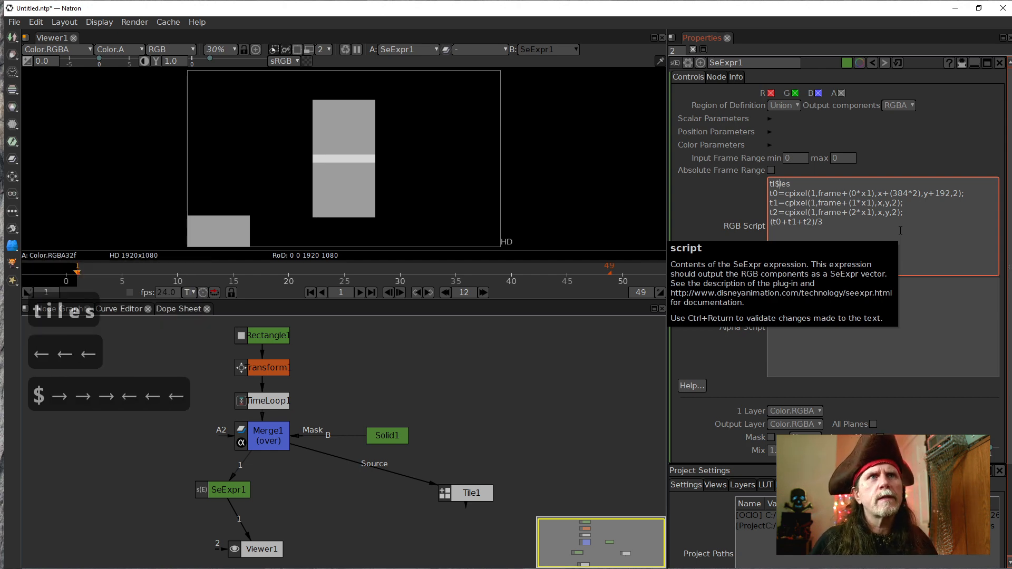
pyautogui.press('BackSpace')
pyautogui.write('$')
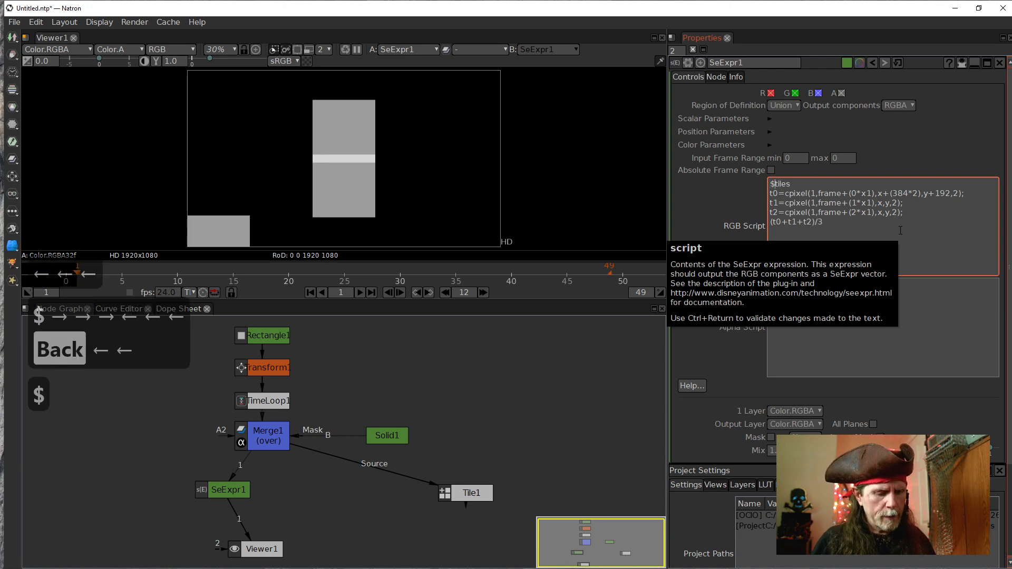
# Assign 5 to $tiles on the first script line and end the statement with a semicolon
pyautogui.press('Right')
pyautogui.press('Right')
pyautogui.press('Right')
pyautogui.press('Right')
pyautogui.press('Right')
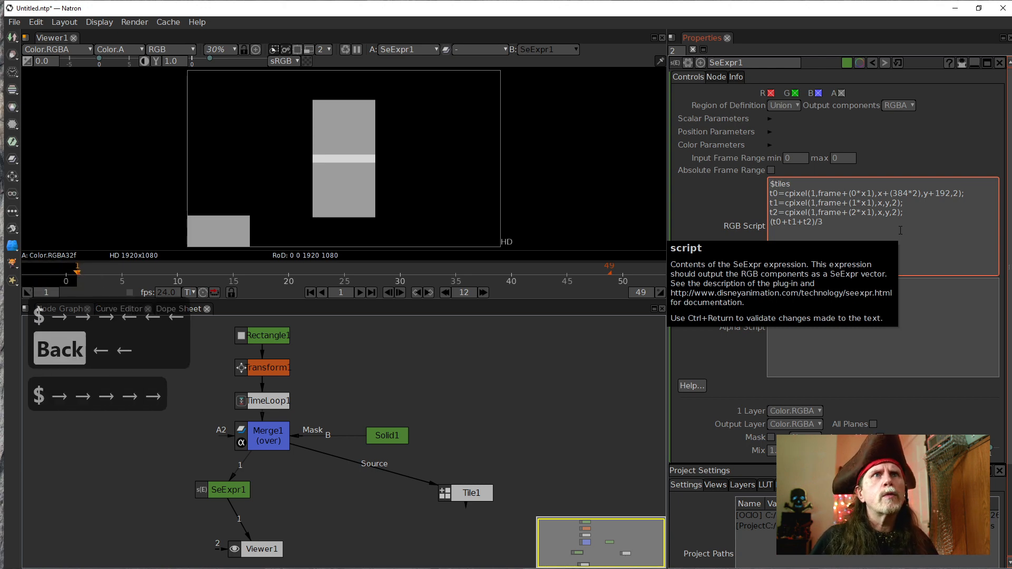
pyautogui.write('=5')
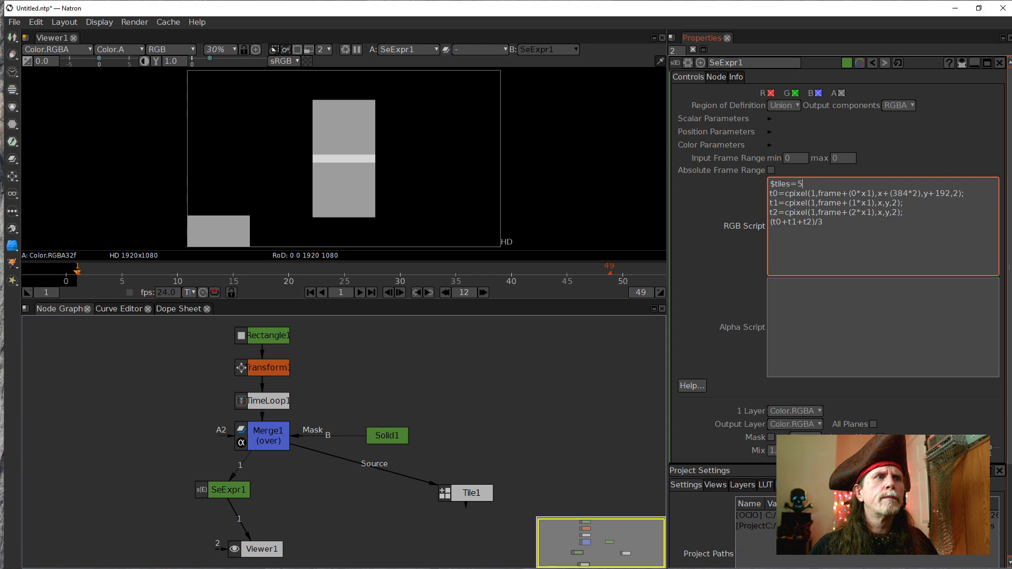
pyautogui.click(279, 568)
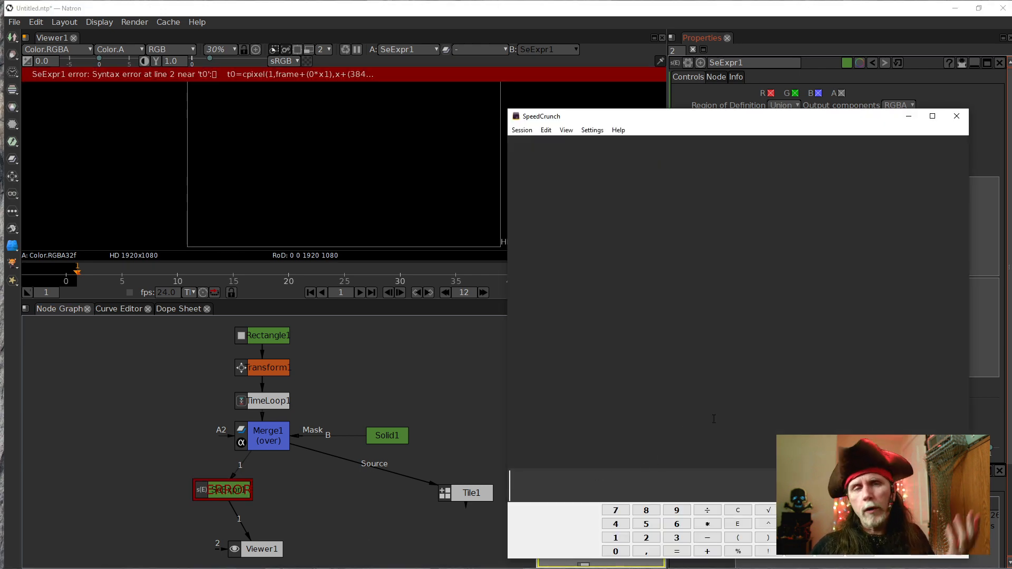
pyautogui.click(732, 7)
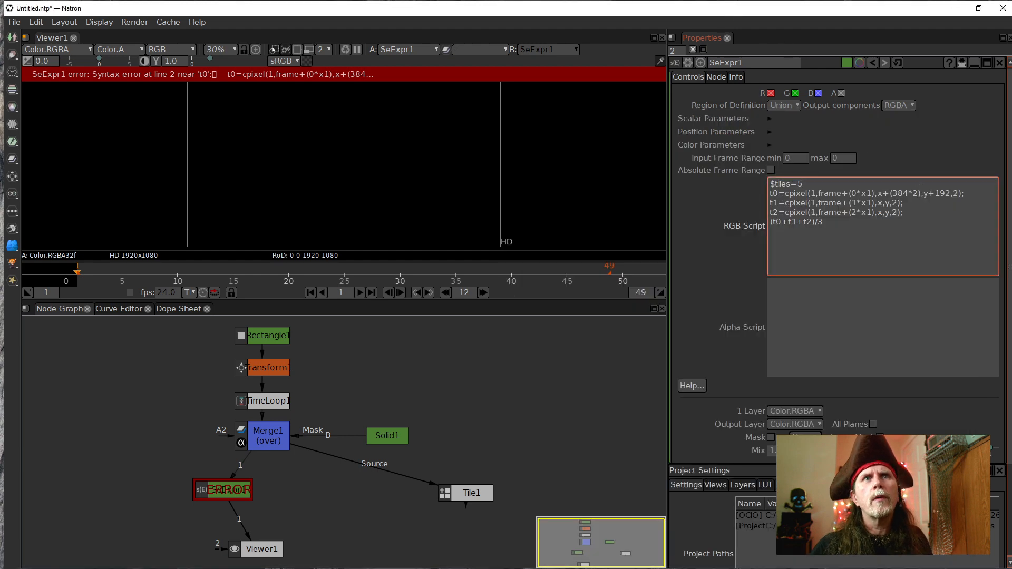
pyautogui.moveTo(917, 194); pyautogui.dragTo(894, 194)
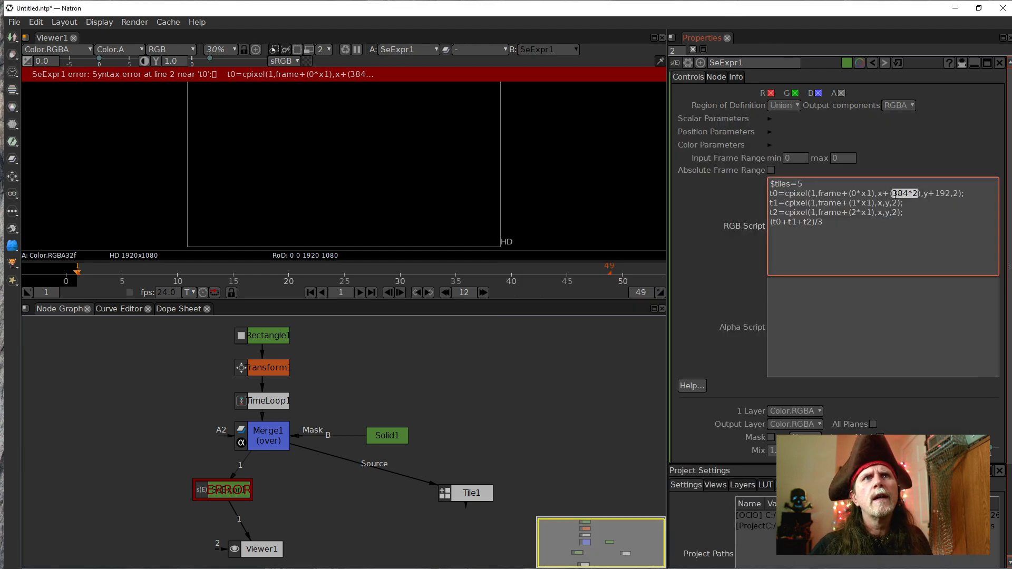
pyautogui.click(817, 183)
pyautogui.write(';')
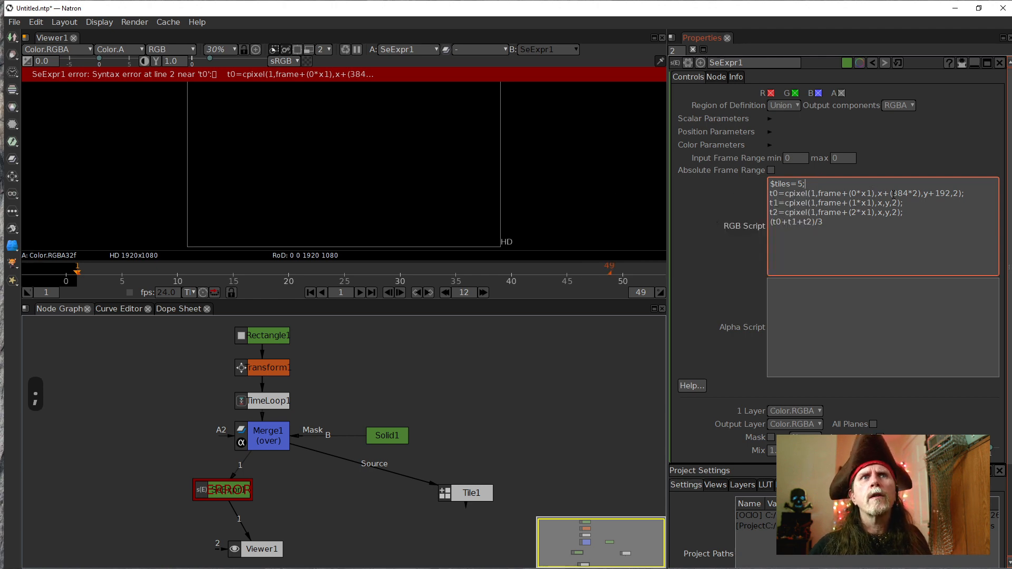
# Replace the 384*2 in the t0 line's horizontal offset with 960 and apply the RGB script
pyautogui.moveTo(918, 194); pyautogui.dragTo(900, 194)
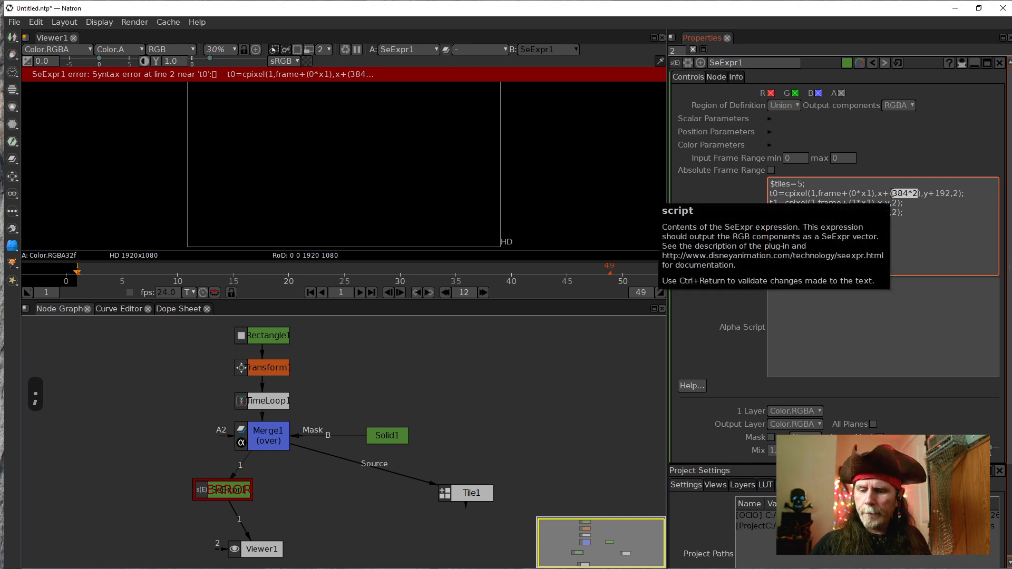
pyautogui.write('960')
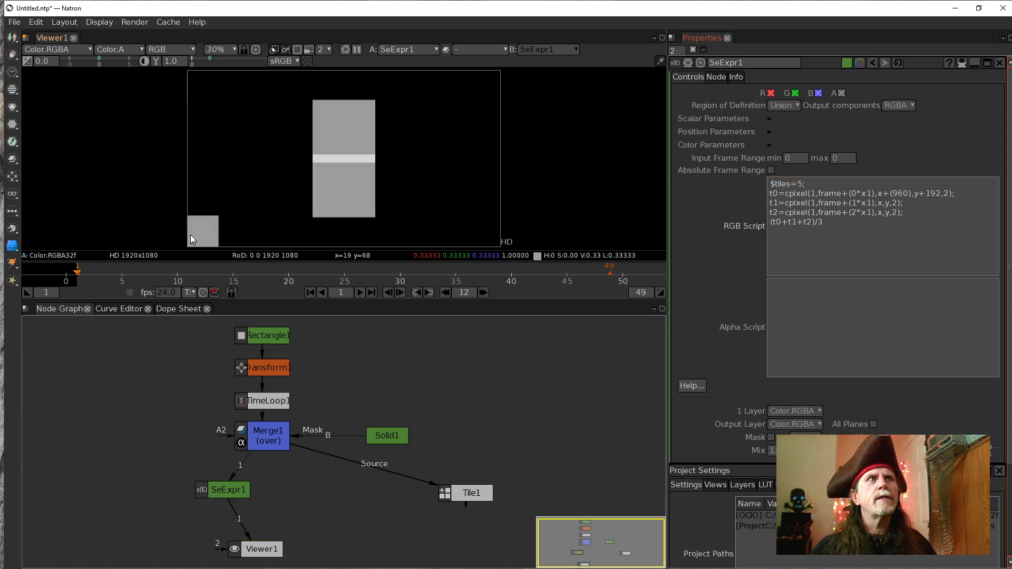
pyautogui.click(920, 202)
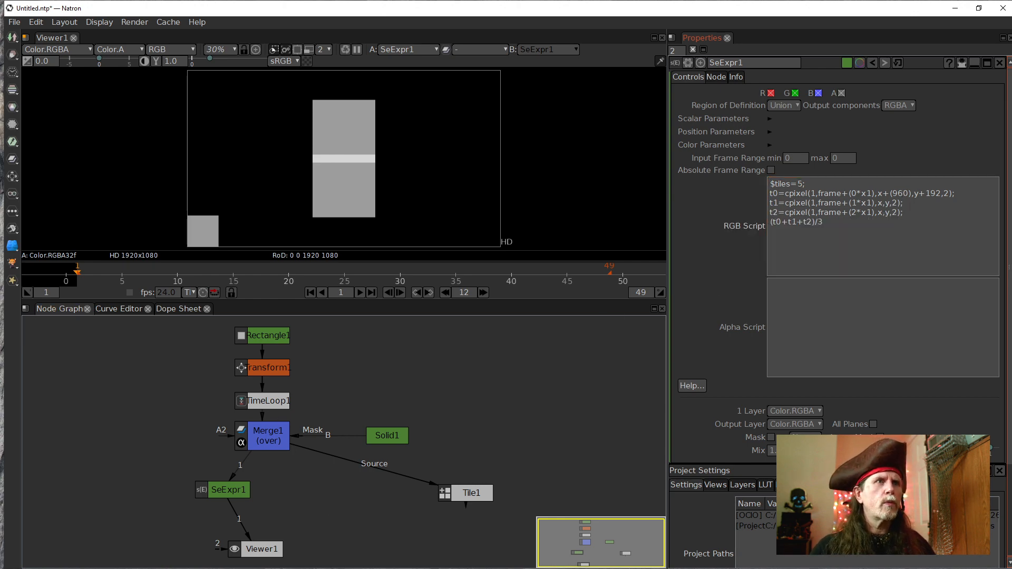
# Remove the +192 vertical offset from the t0 line and apply the RGB script
pyautogui.moveTo(941, 193); pyautogui.dragTo(931, 194)
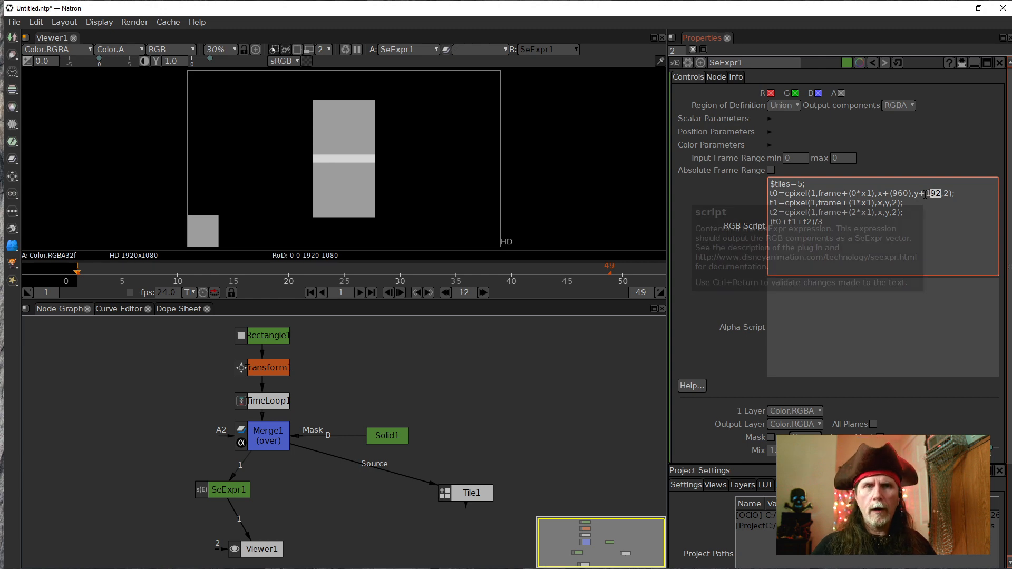
pyautogui.press('BackSpace')
pyautogui.press('BackSpace')
pyautogui.press('BackSpace')
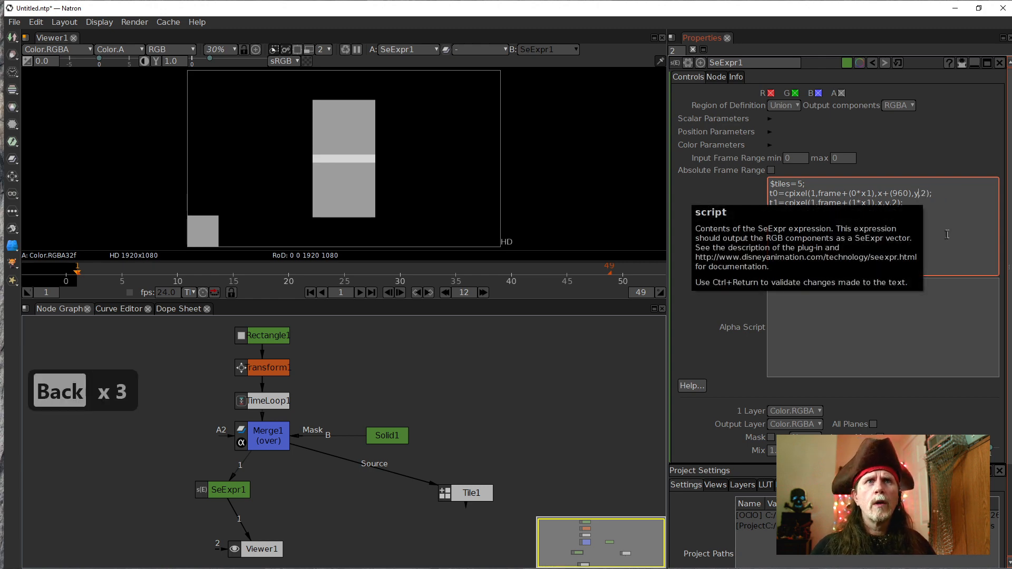
pyautogui.hotkey('ctrl', 'Return')
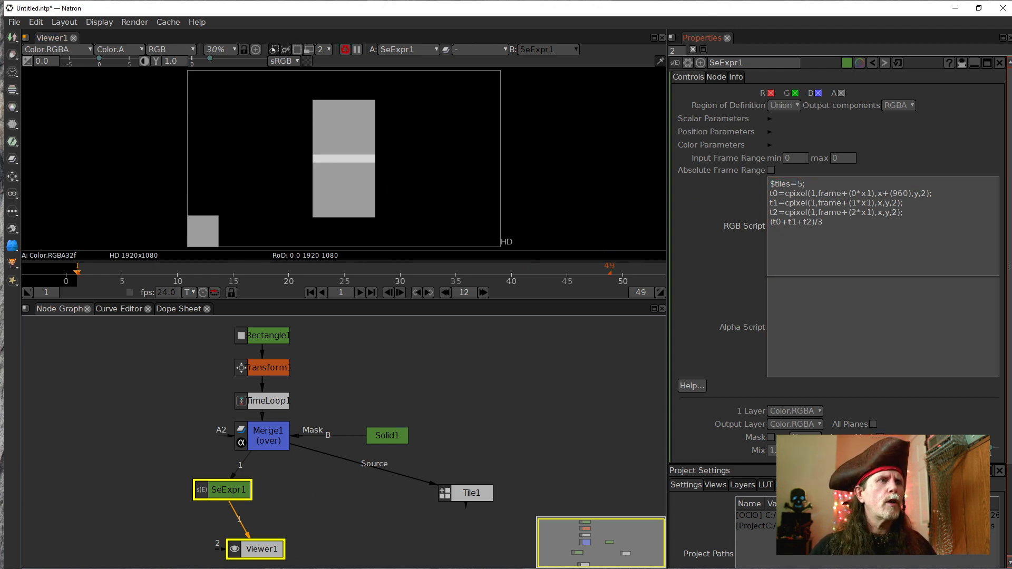
# Switch to the SpeedCrunch calculator and calculate 960-192
pyautogui.hotkey('alt', 'Tab')
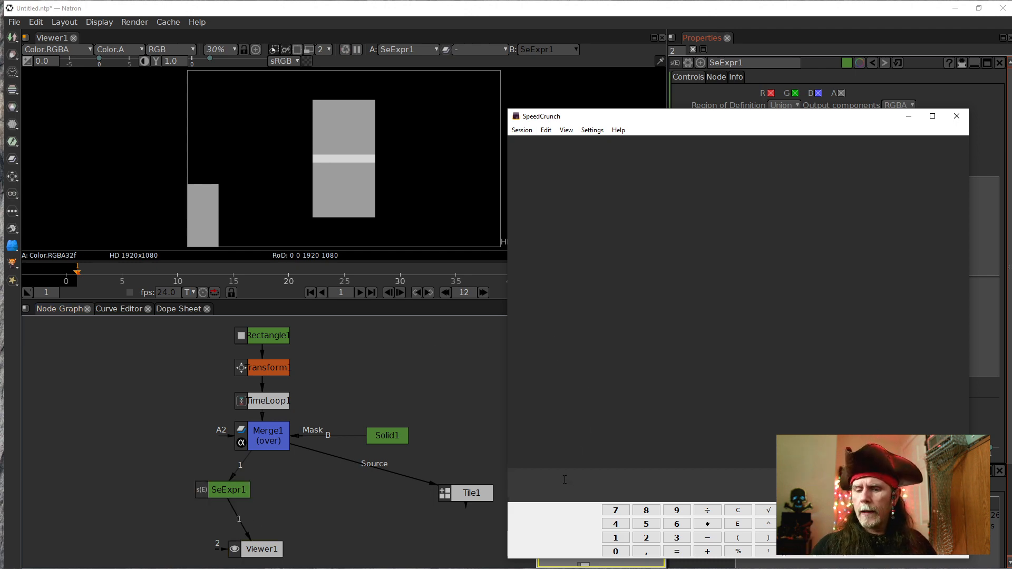
pyautogui.write('9')
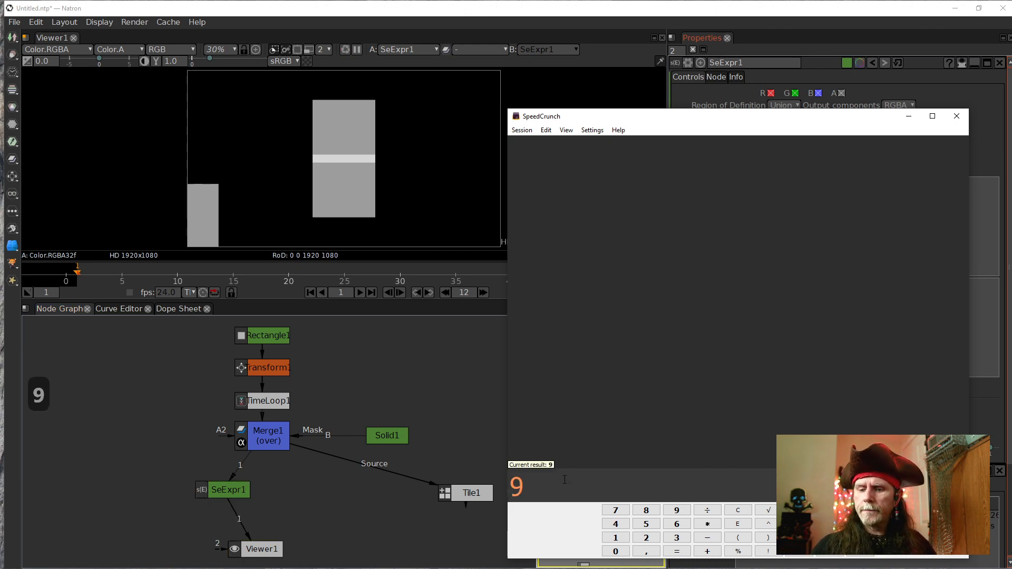
pyautogui.write('60+')
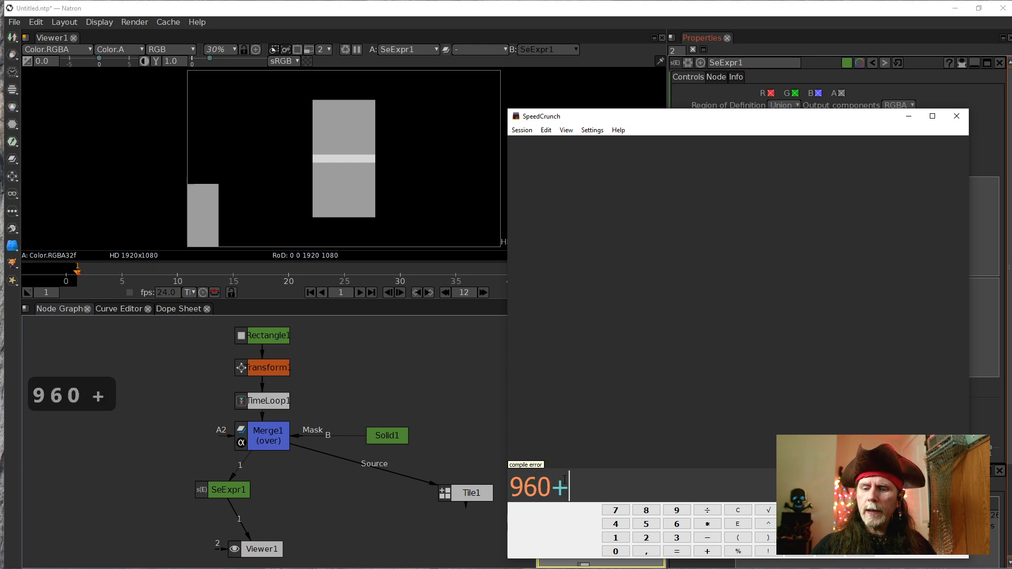
pyautogui.write('19')
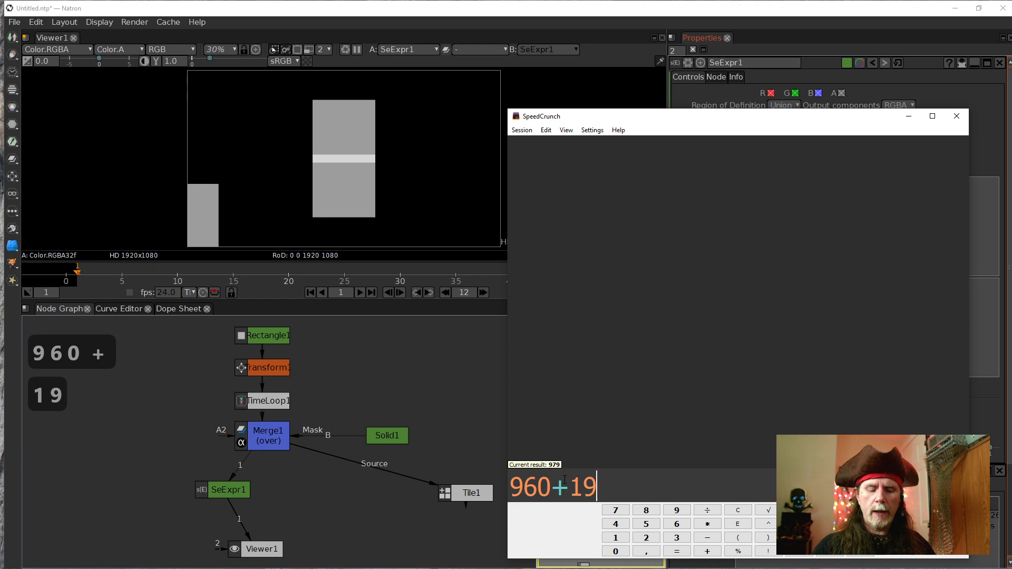
pyautogui.press('BackSpace')
pyautogui.press('BackSpace')
pyautogui.press('BackSpace')
pyautogui.write('-')
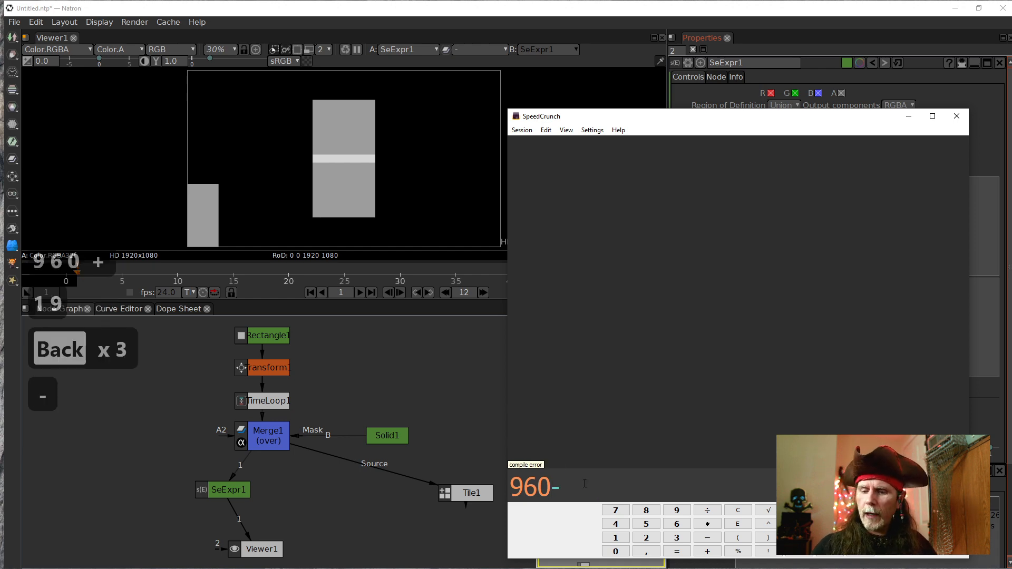
pyautogui.write('192')
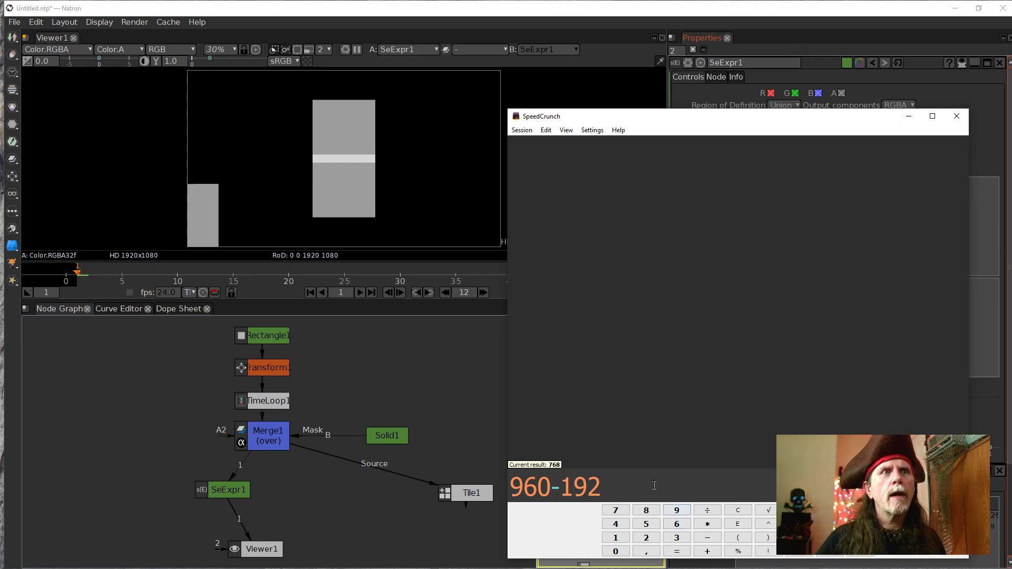
# Switch back to Natron and change the t0 line's horizontal offset to 960-(1920/x1)
pyautogui.click(709, 12)
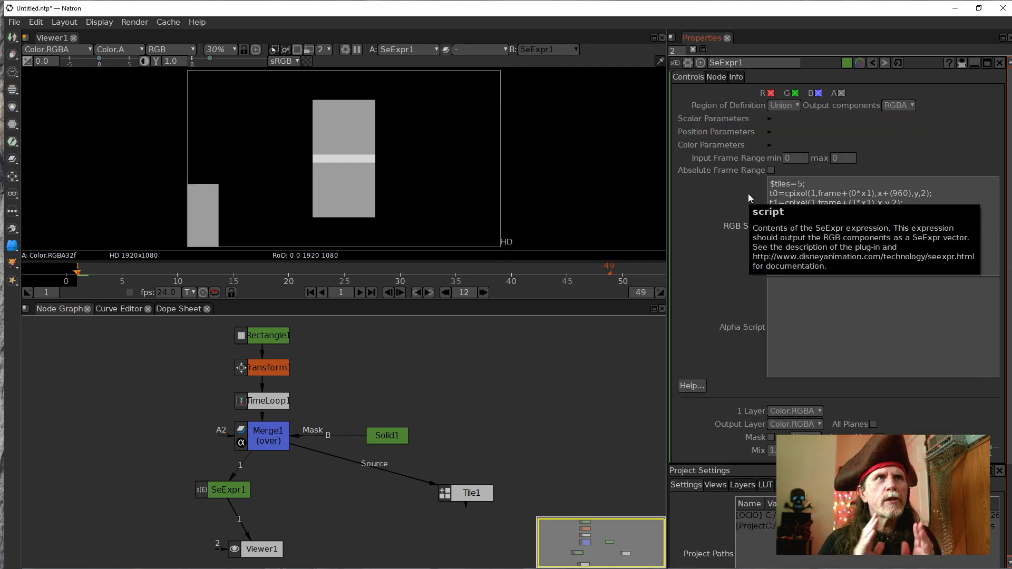
pyautogui.click(917, 194)
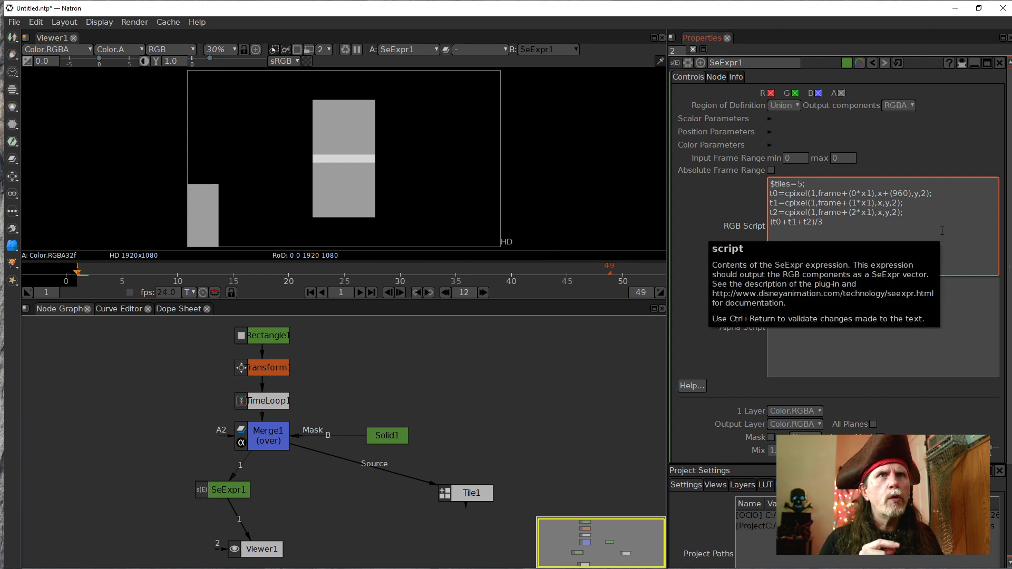
pyautogui.press('Left')
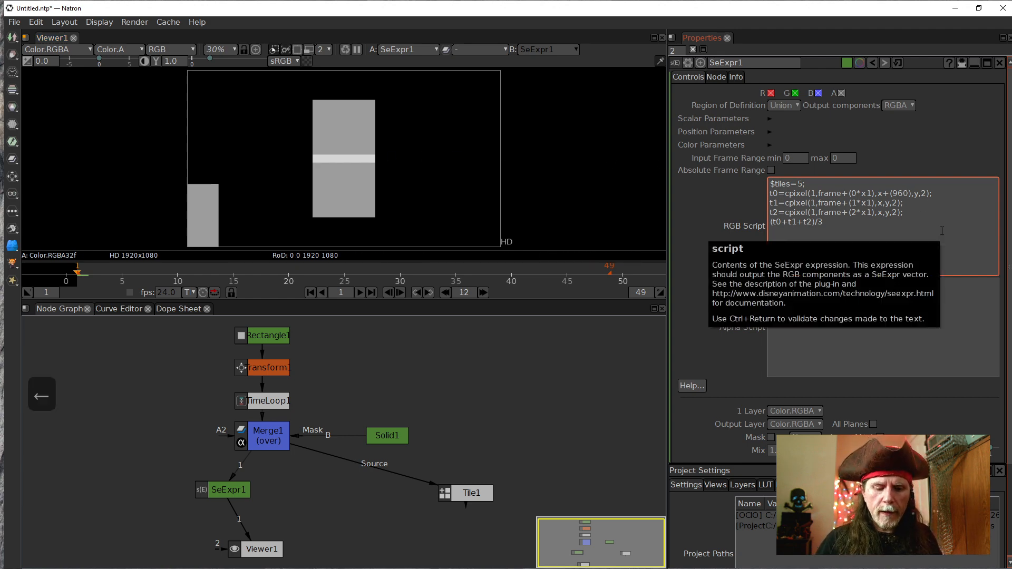
pyautogui.write('-')
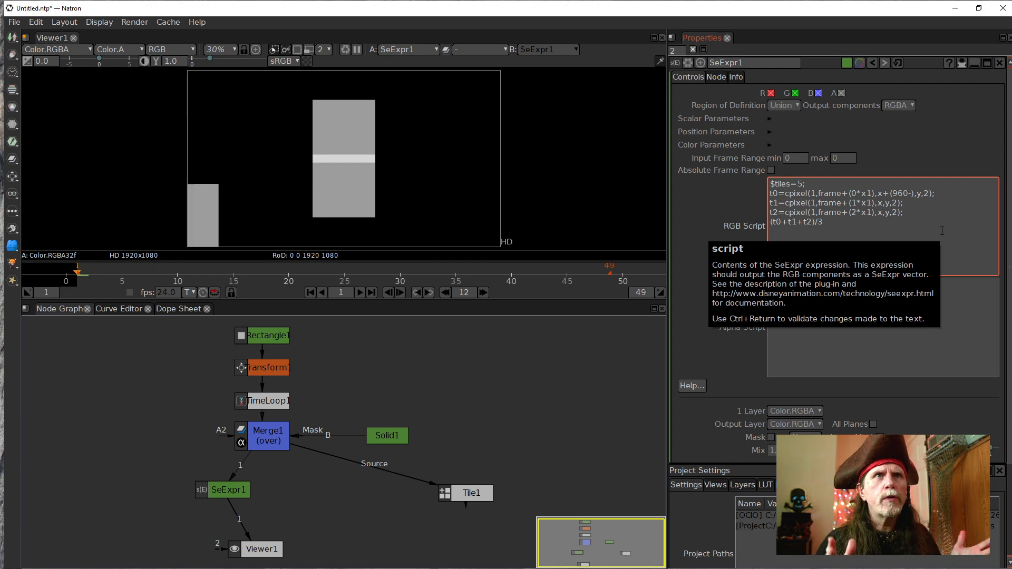
pyautogui.write('()')
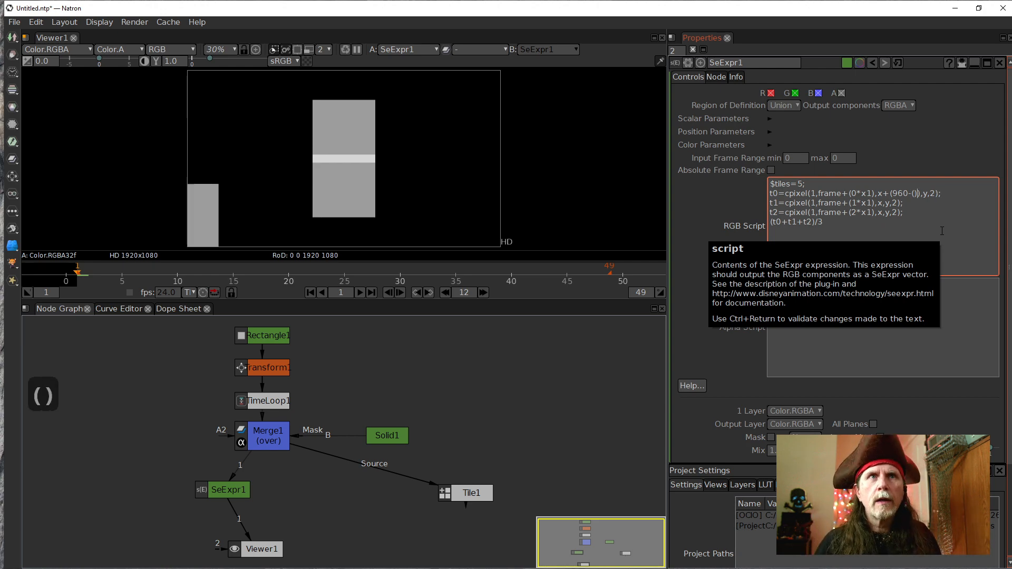
pyautogui.press('Left')
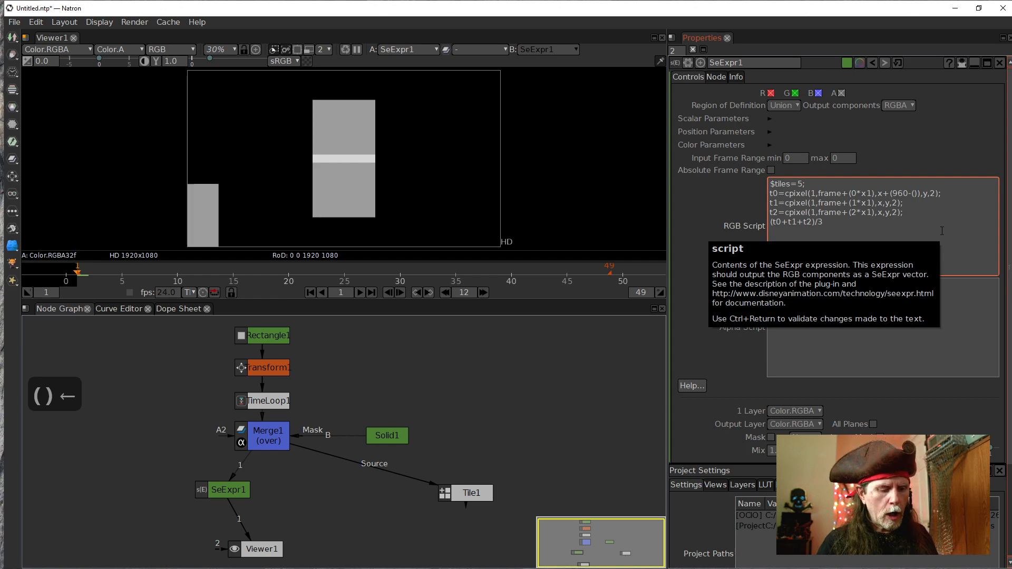
pyautogui.write('1920')
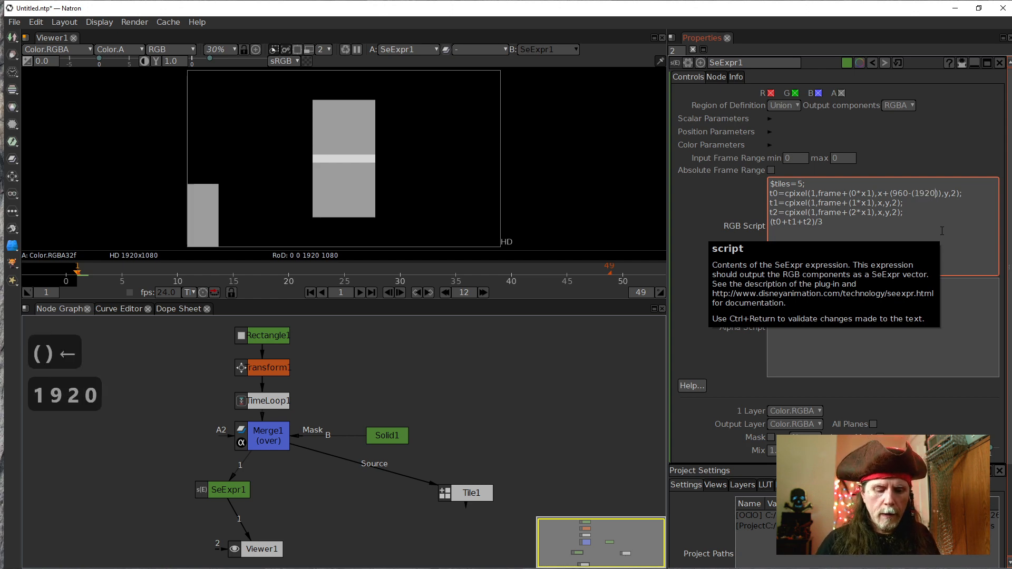
pyautogui.write('/')
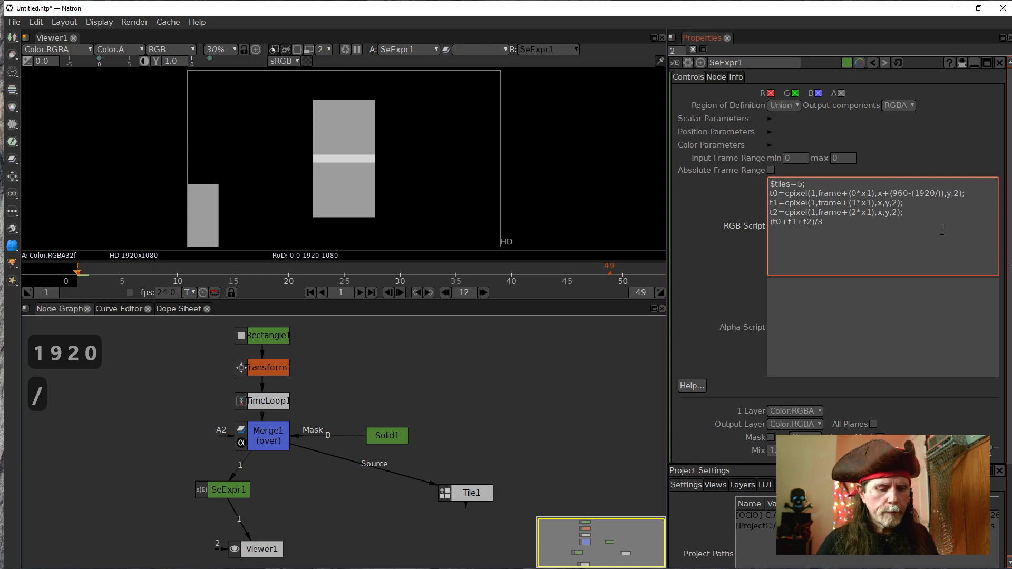
pyautogui.write('2')
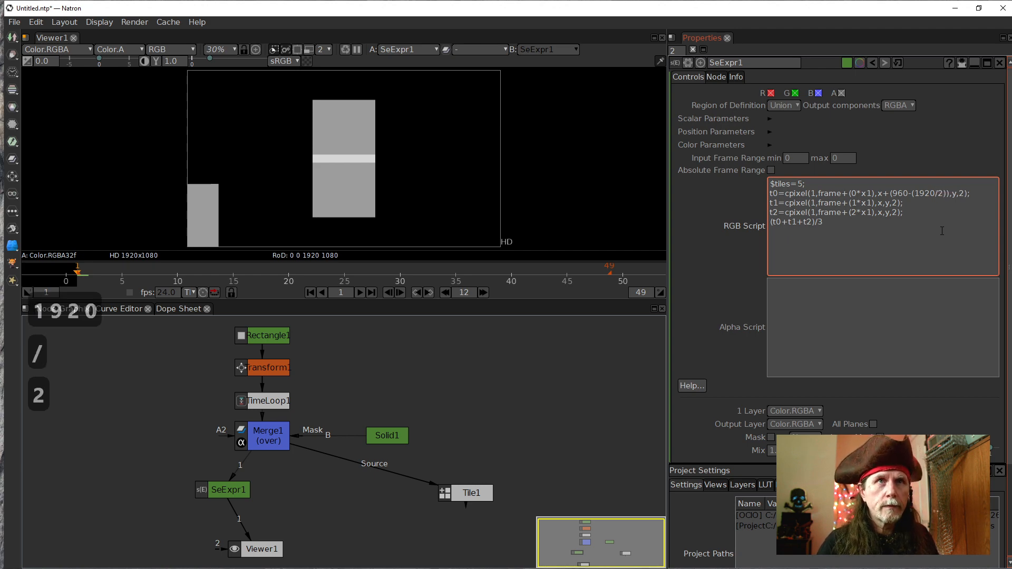
pyautogui.press('BackSpace')
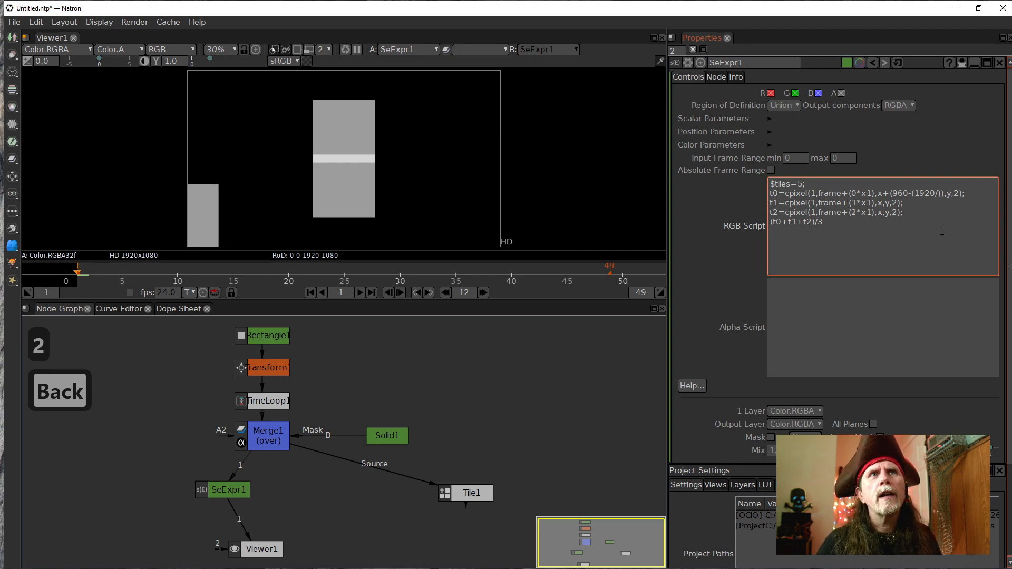
pyautogui.click(769, 119)
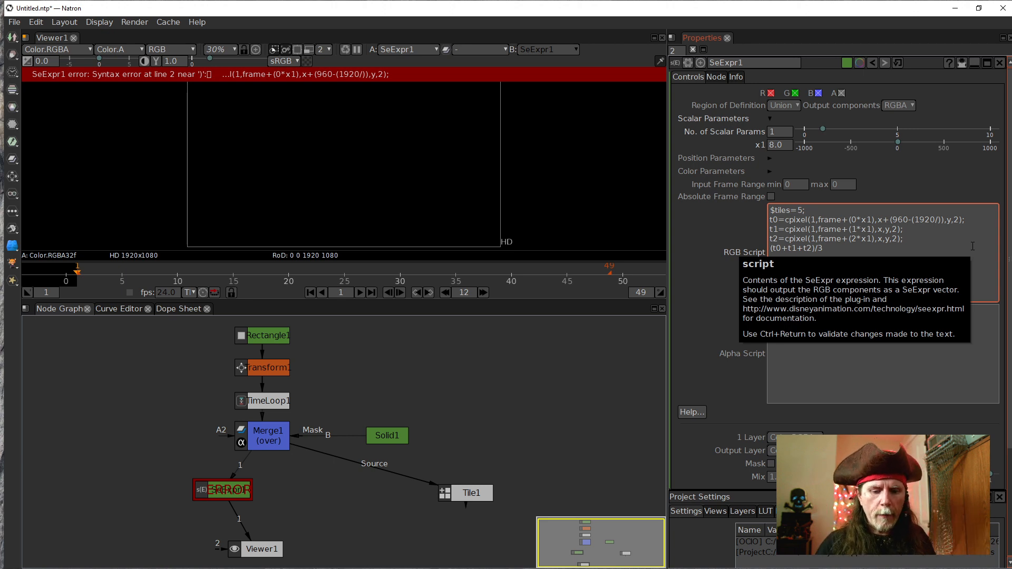
pyautogui.write('x1')
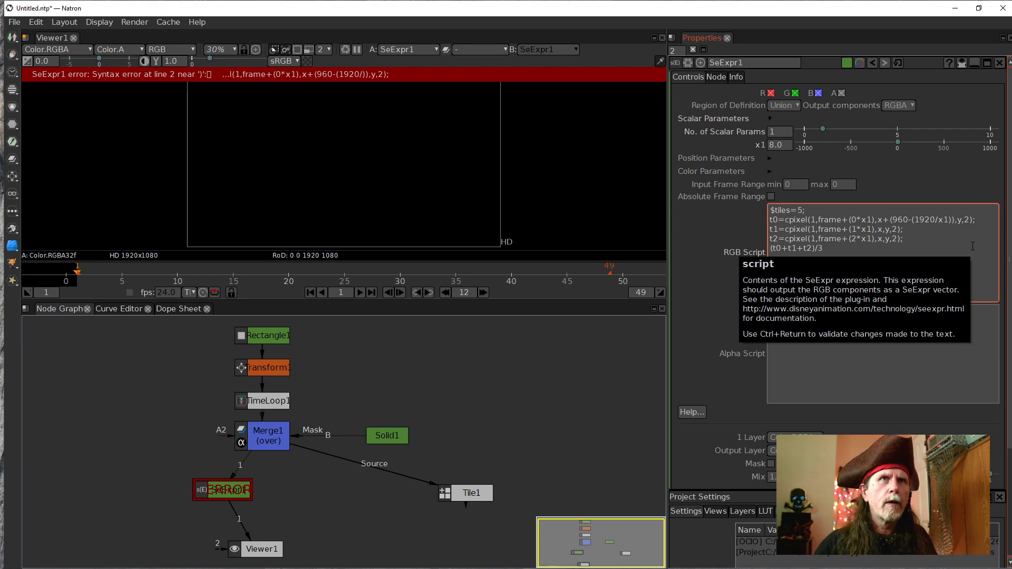
# Set the scalar parameter x1 to 5.0
pyautogui.click(770, 146)
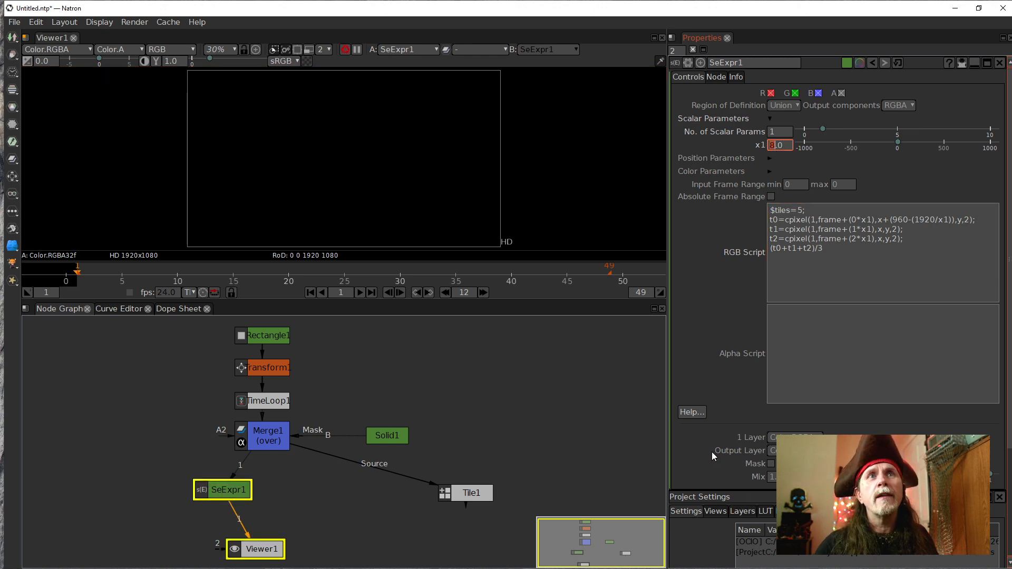
pyautogui.write('8')
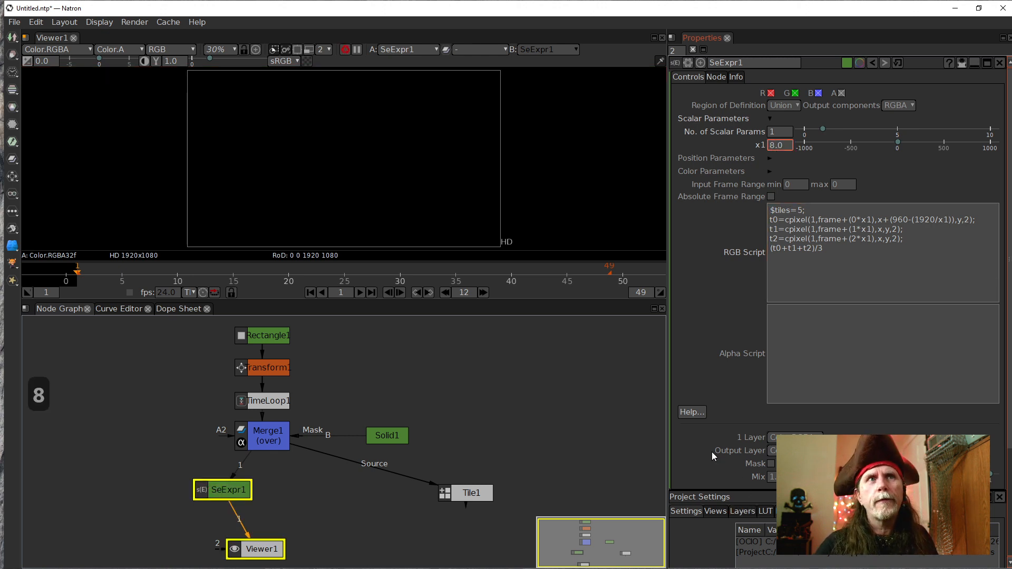
pyautogui.press('BackSpace')
pyautogui.write('5')
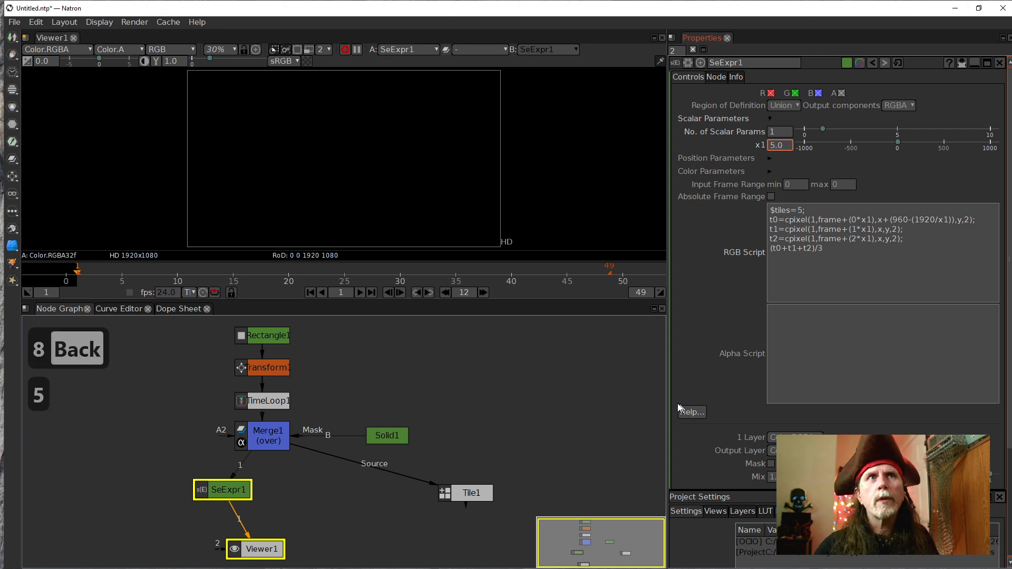
pyautogui.click(688, 295)
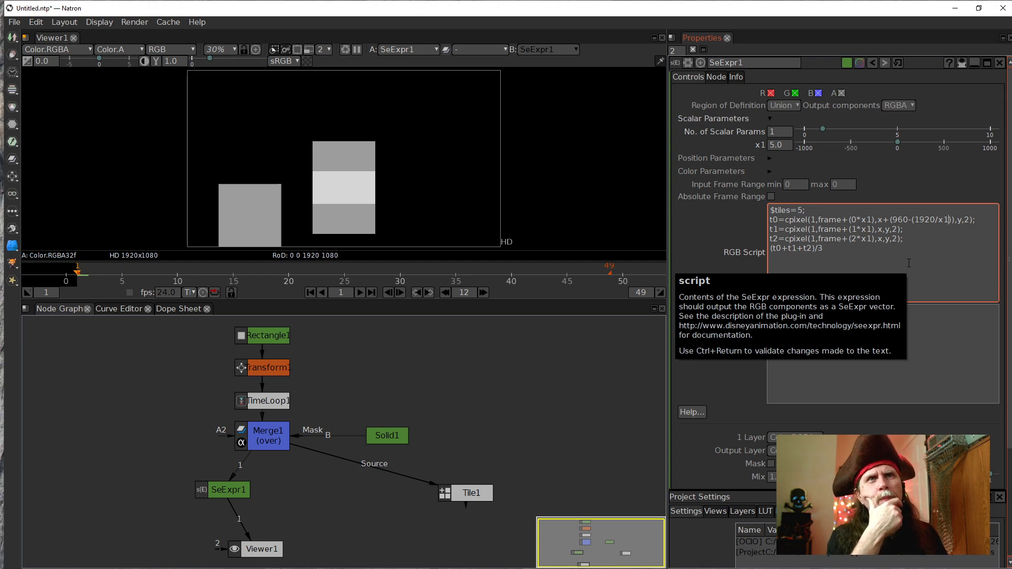
# Insert a new script line below the first one and begin the assignment $row= on it
pyautogui.click(889, 218)
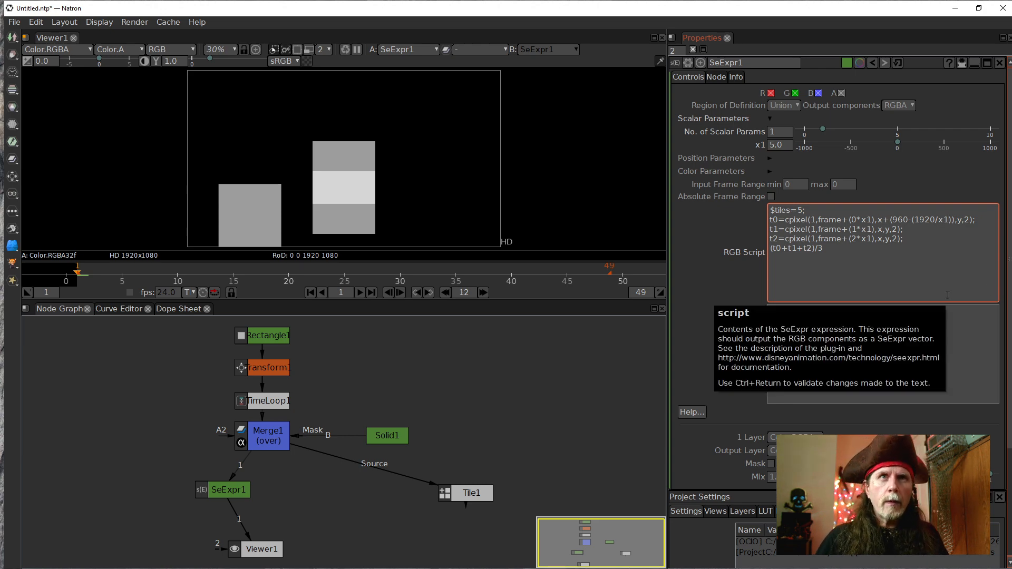
pyautogui.click(828, 210)
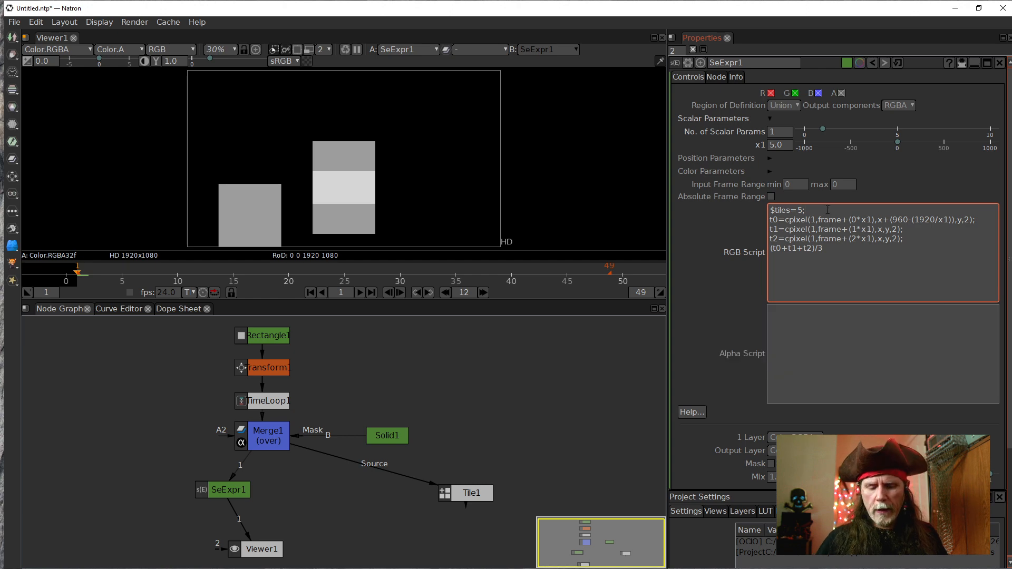
pyautogui.hotkey('shift', 'Return')
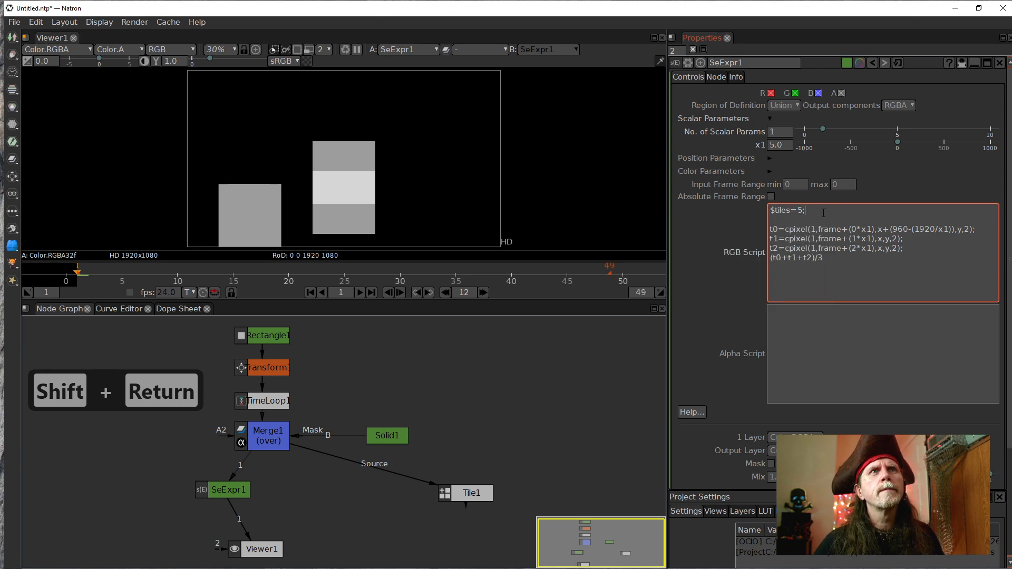
pyautogui.press('Down')
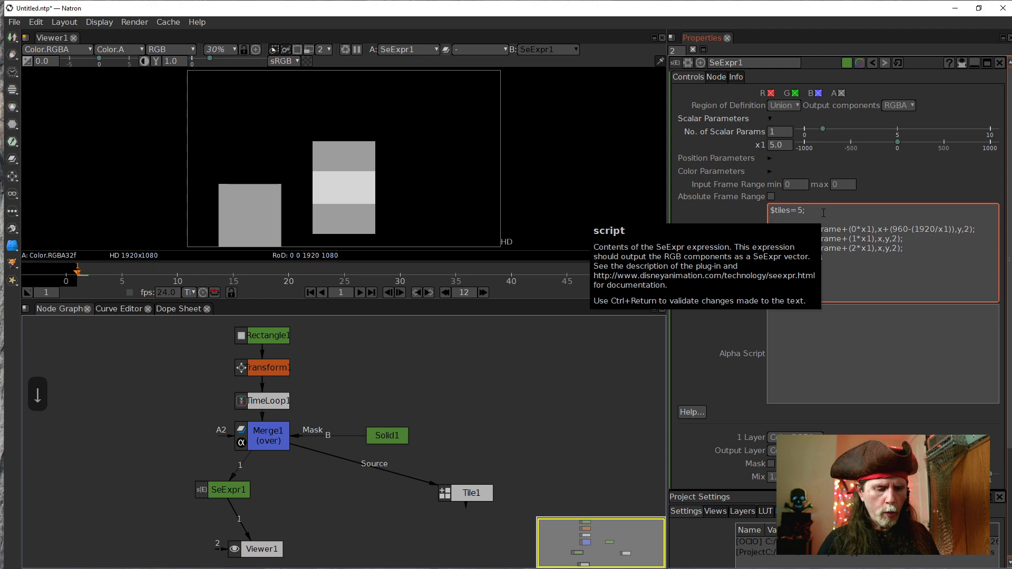
pyautogui.write('$row')
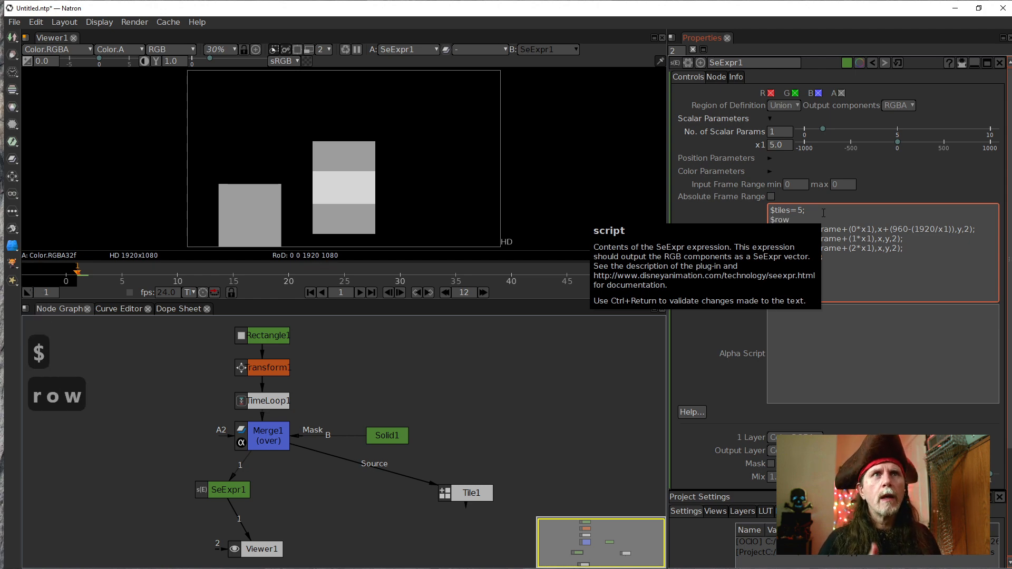
pyautogui.write('=')
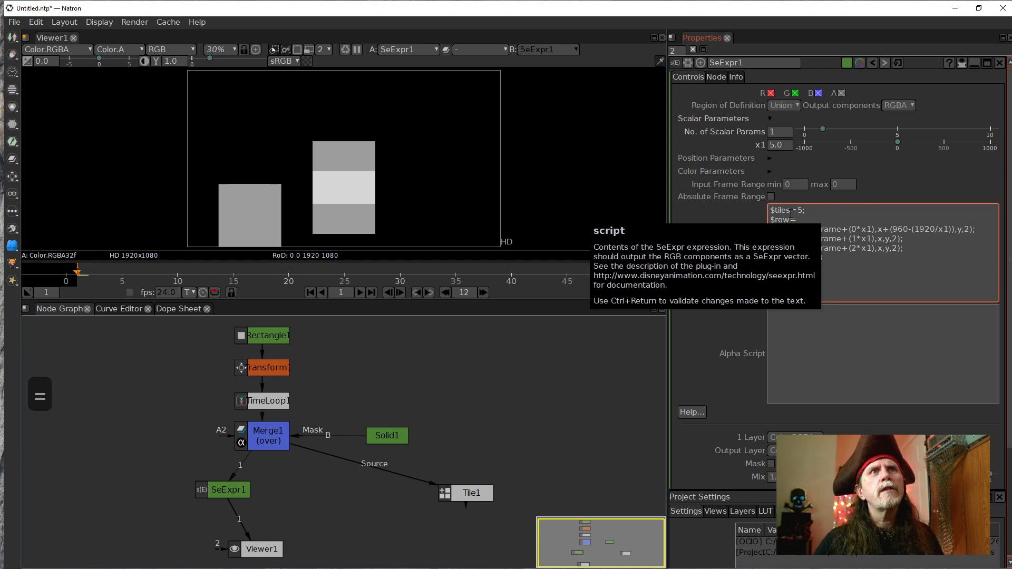
# Rename the $tiles variable on the first script line to $rows
pyautogui.moveTo(791, 213); pyautogui.dragTo(775, 203)
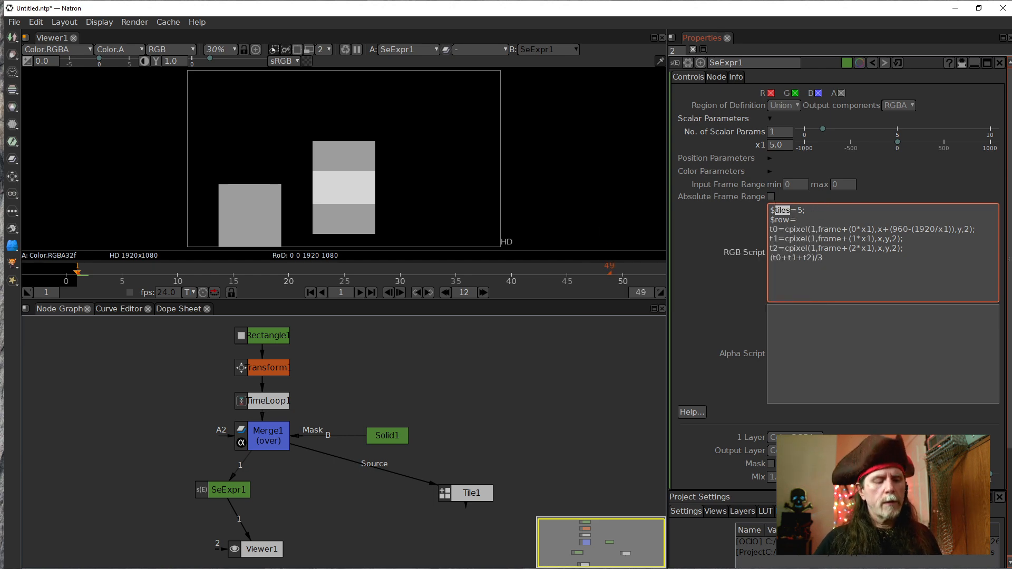
pyautogui.write('row')
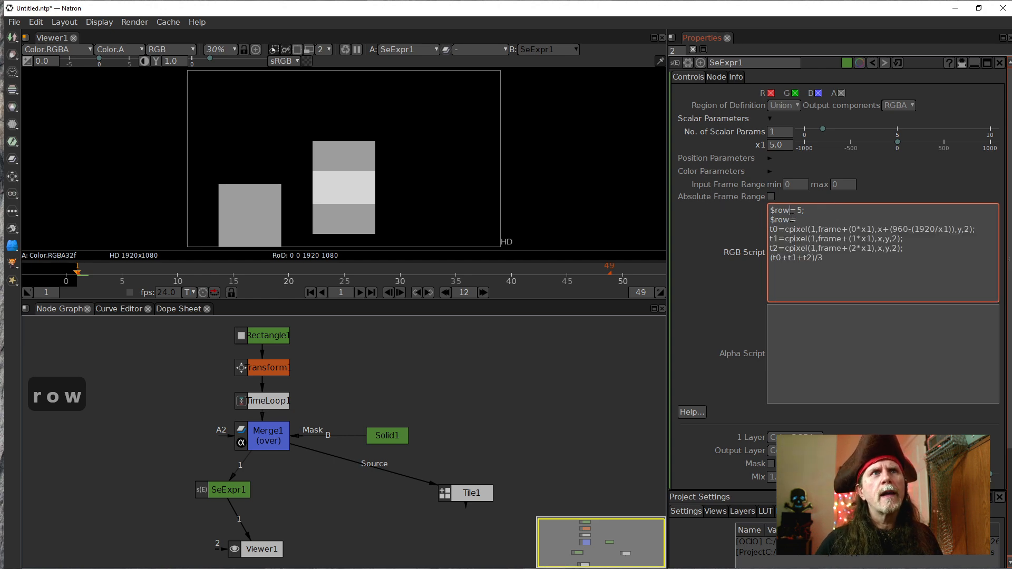
pyautogui.write('s')
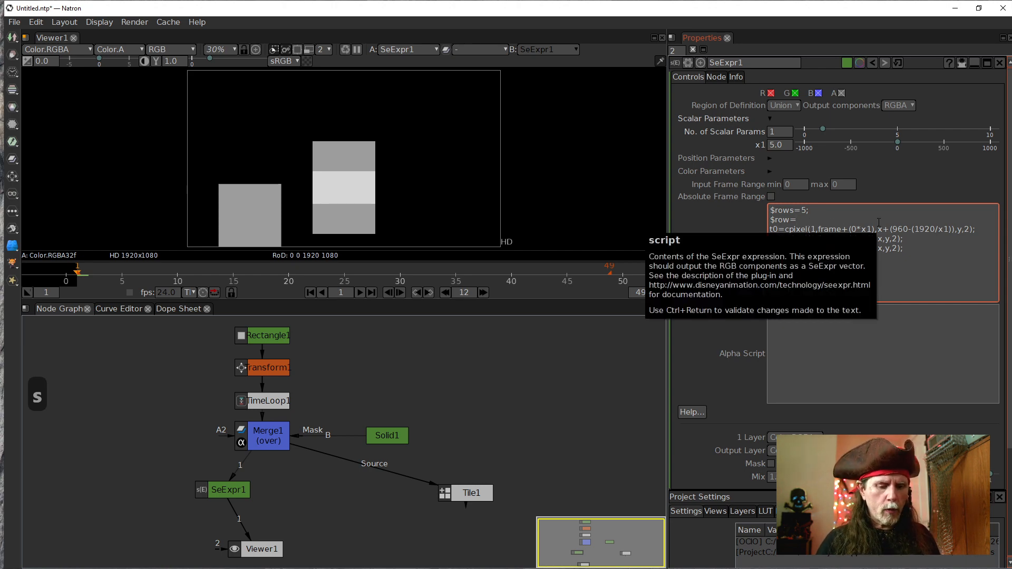
# Complete the $row assignment as 1920/rows and end the statement with a semicolon
pyautogui.write('1290')
pyautogui.press('BackSpace')
pyautogui.press('BackSpace')
pyautogui.press('BackSpace')
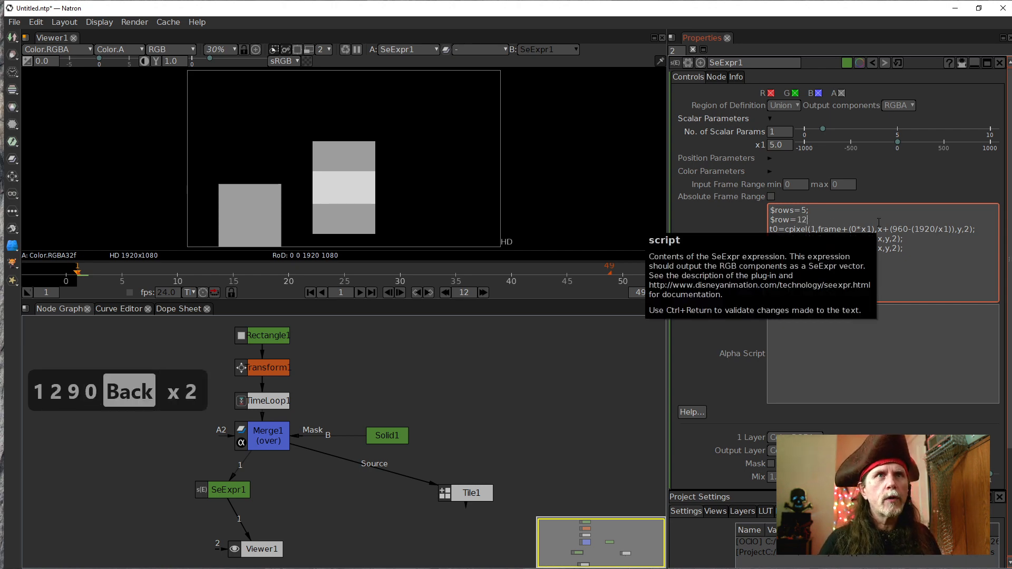
pyautogui.write('920')
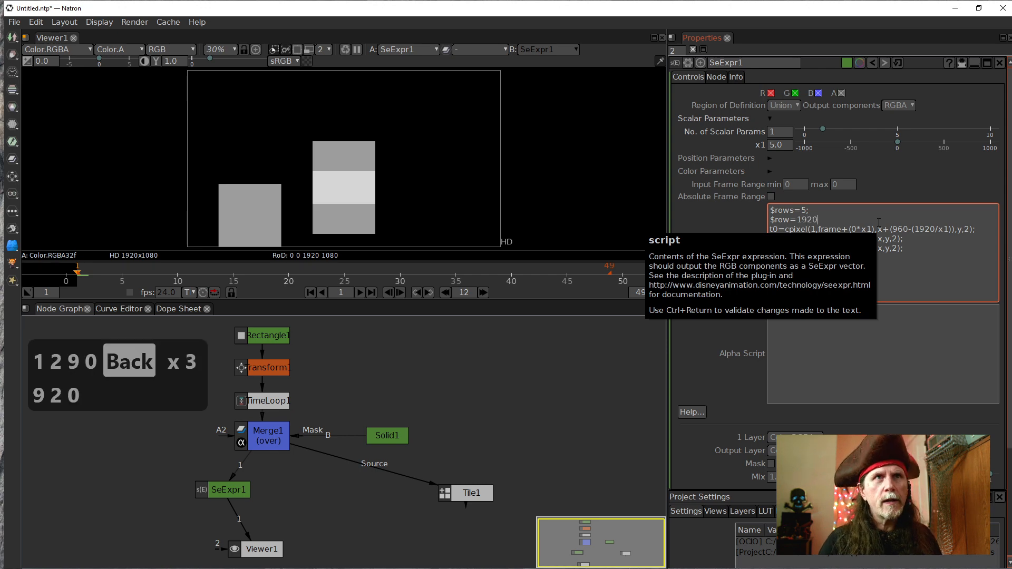
pyautogui.write('/')
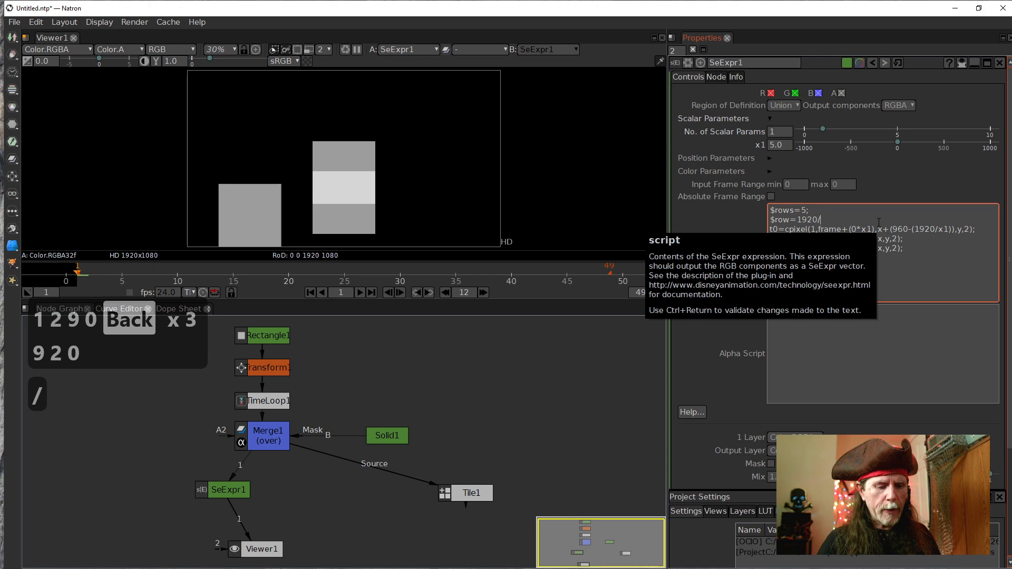
pyautogui.write('rows')
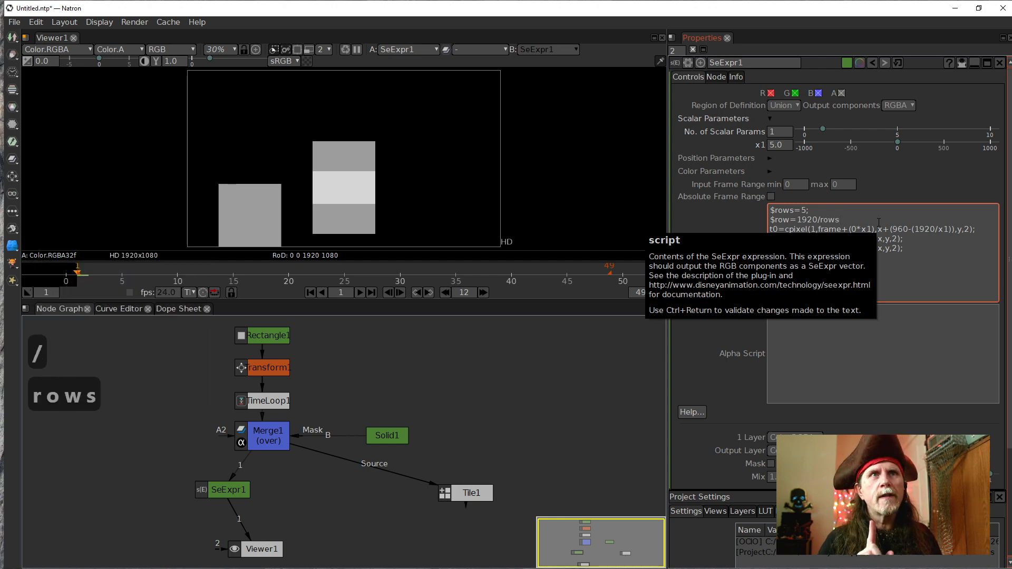
pyautogui.write(';')
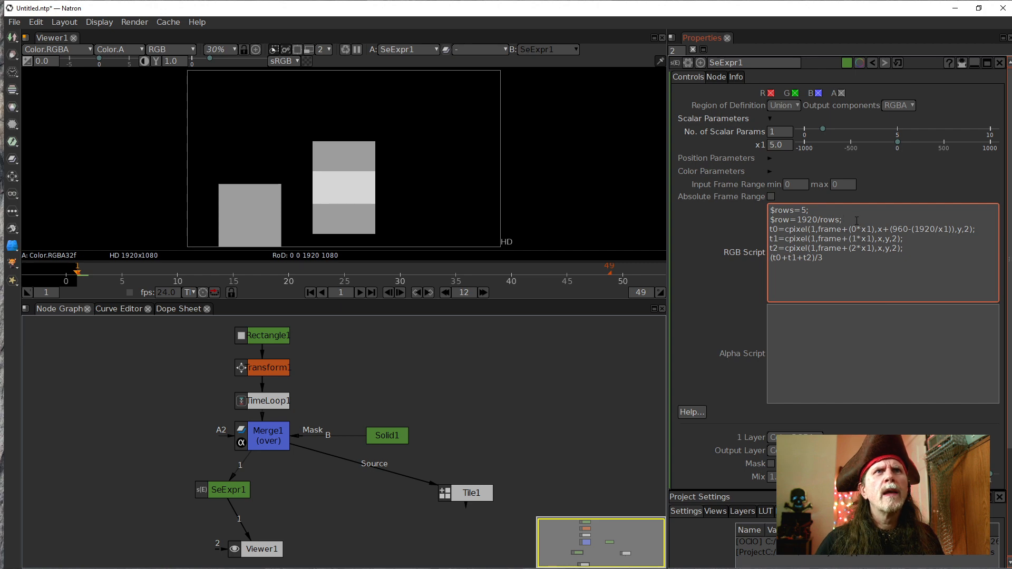
# Add the line $rc=row/2; below the $row assignment in the RGB script and apply the script
pyautogui.hotkey('shift', 'Return')
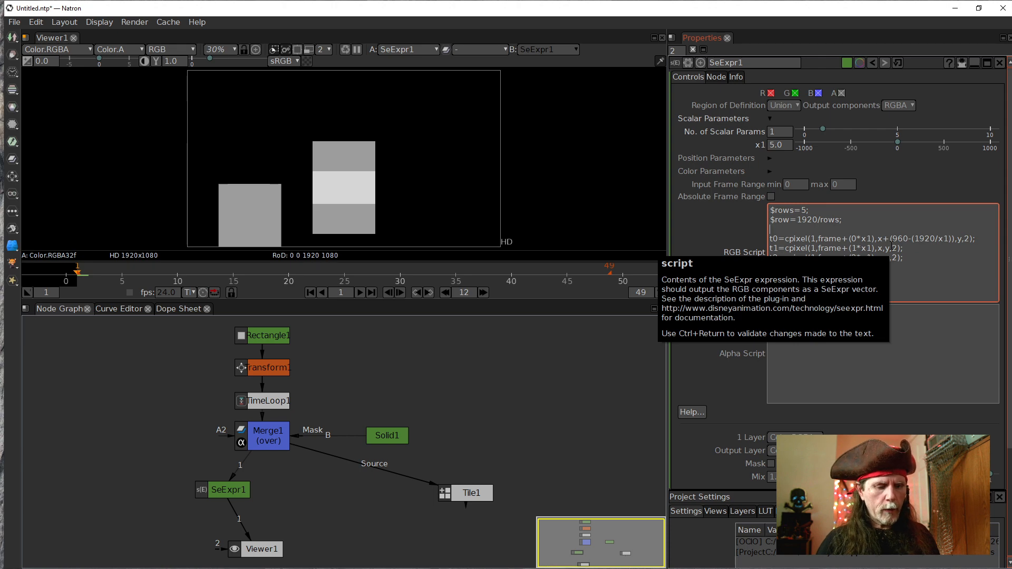
pyautogui.write('$r')
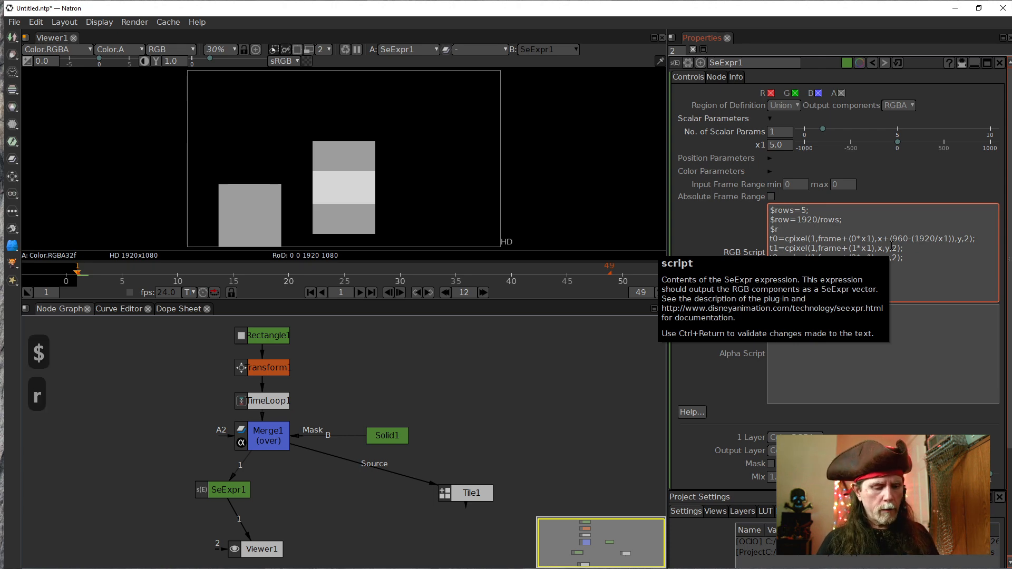
pyautogui.write('c=')
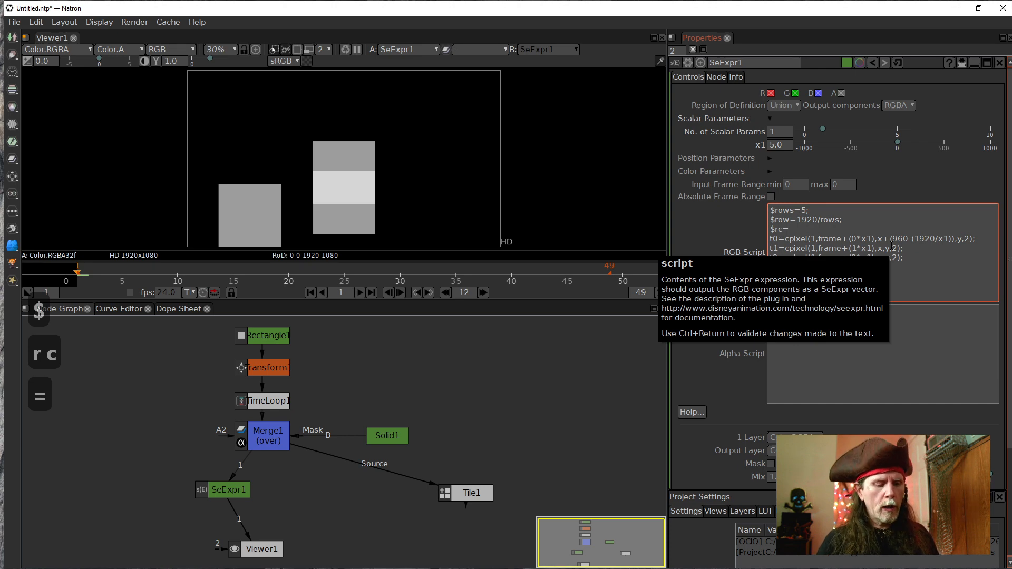
pyautogui.write('row')
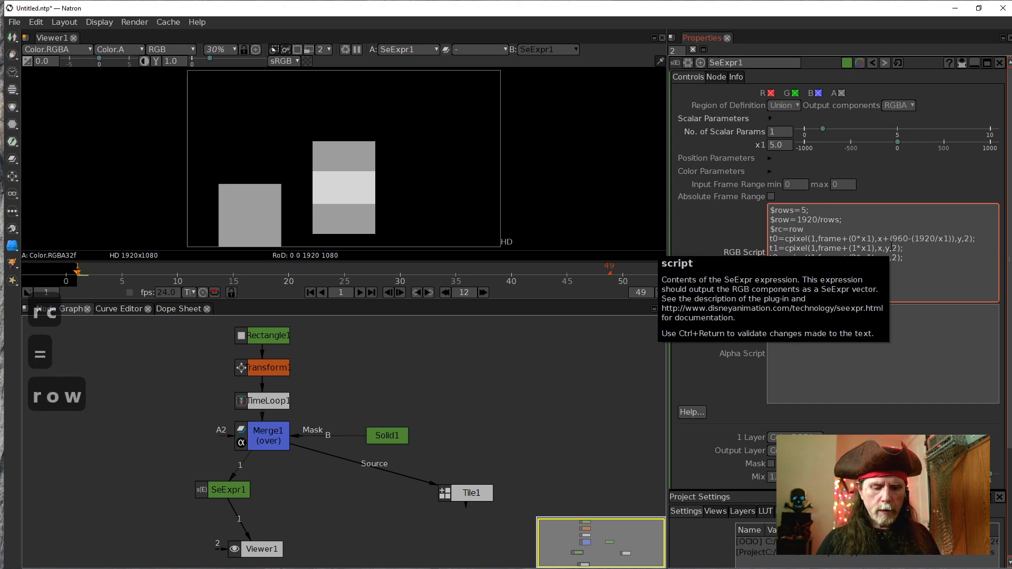
pyautogui.write('/2')
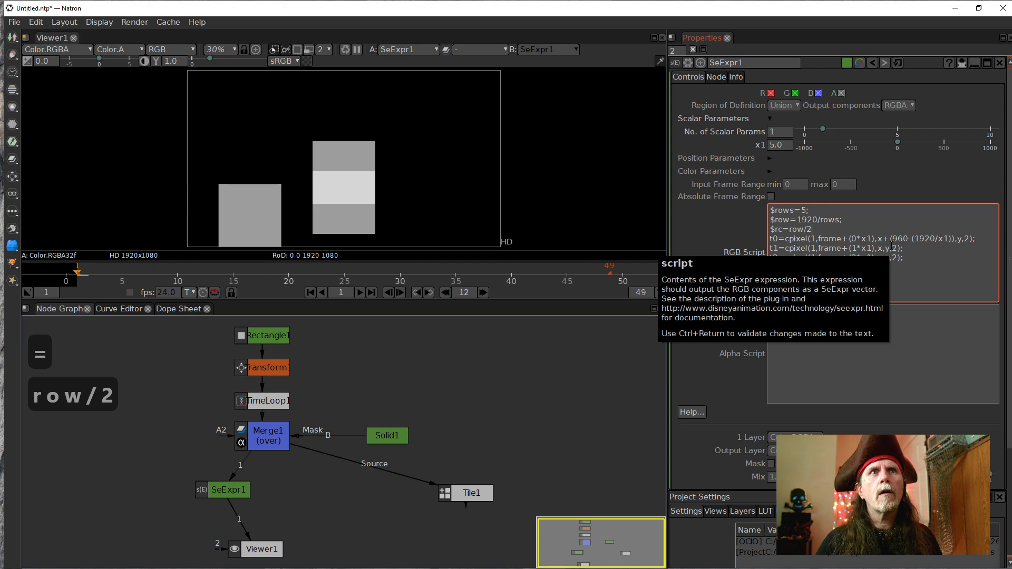
pyautogui.write(';')
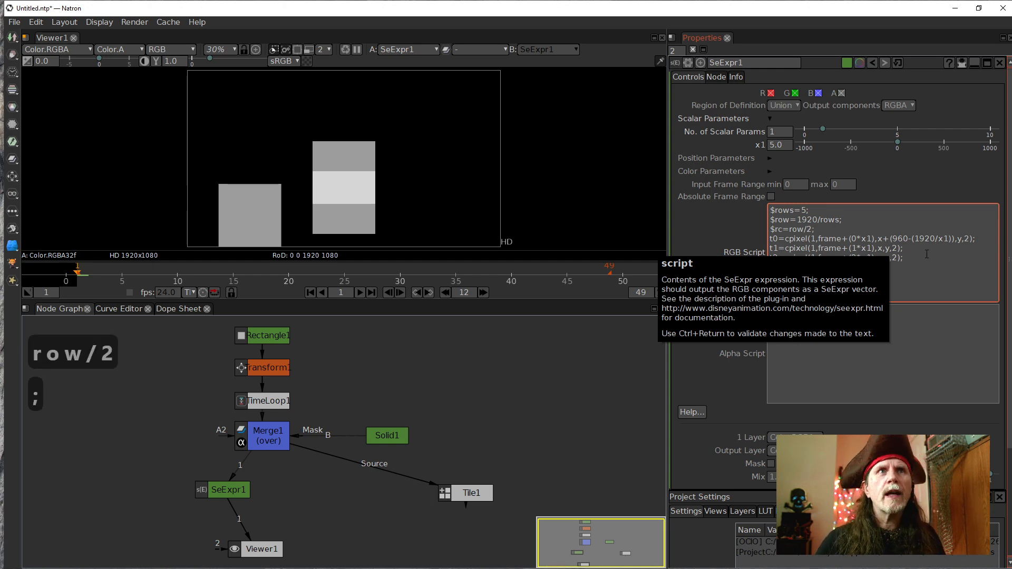
pyautogui.click(713, 222)
pyautogui.click(815, 229)
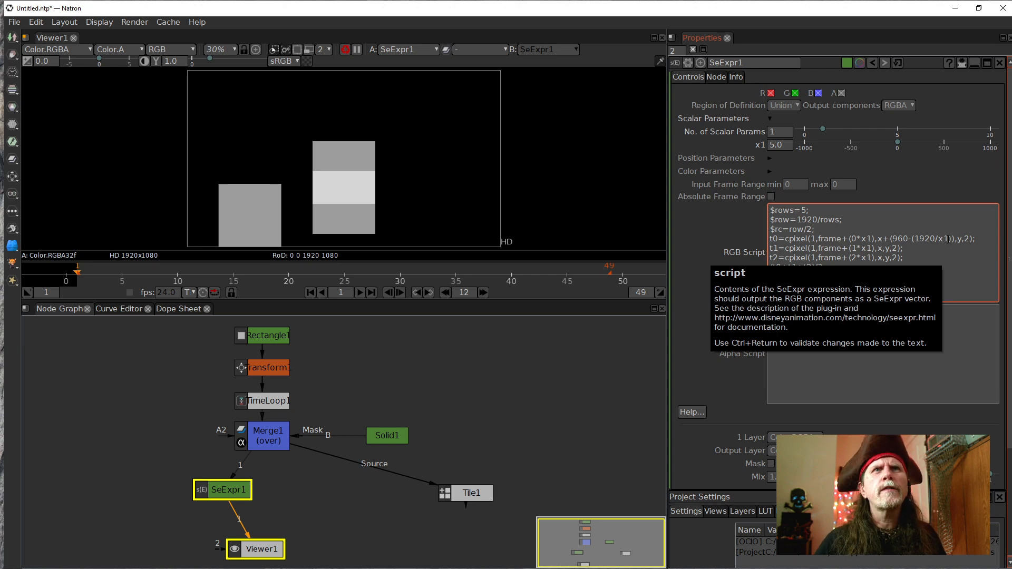
# Assign x1 to $rows and replace the x1 divisor under 1920 in the t0 line with rows
pyautogui.doubleClick(948, 239)
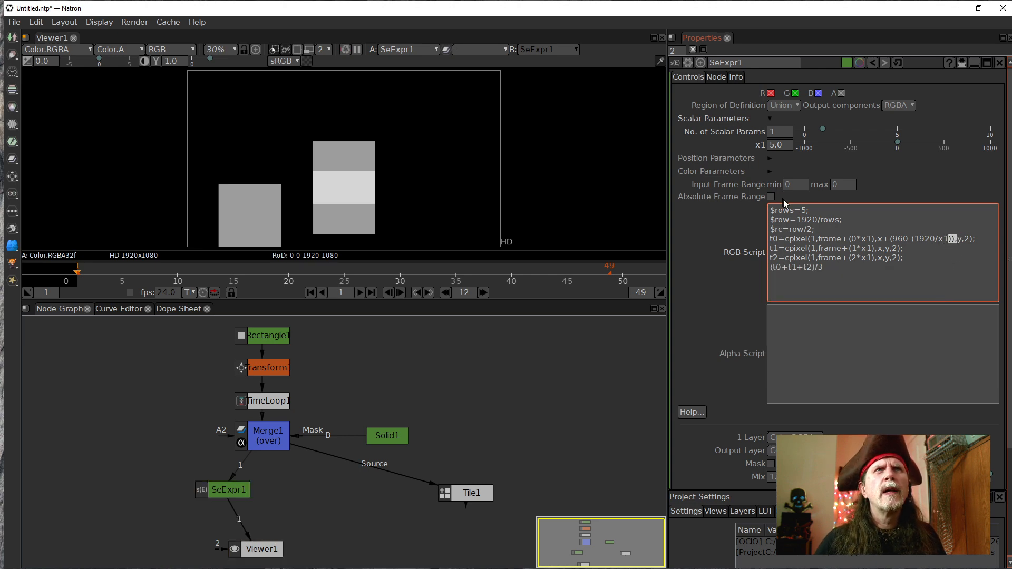
pyautogui.doubleClick(804, 210)
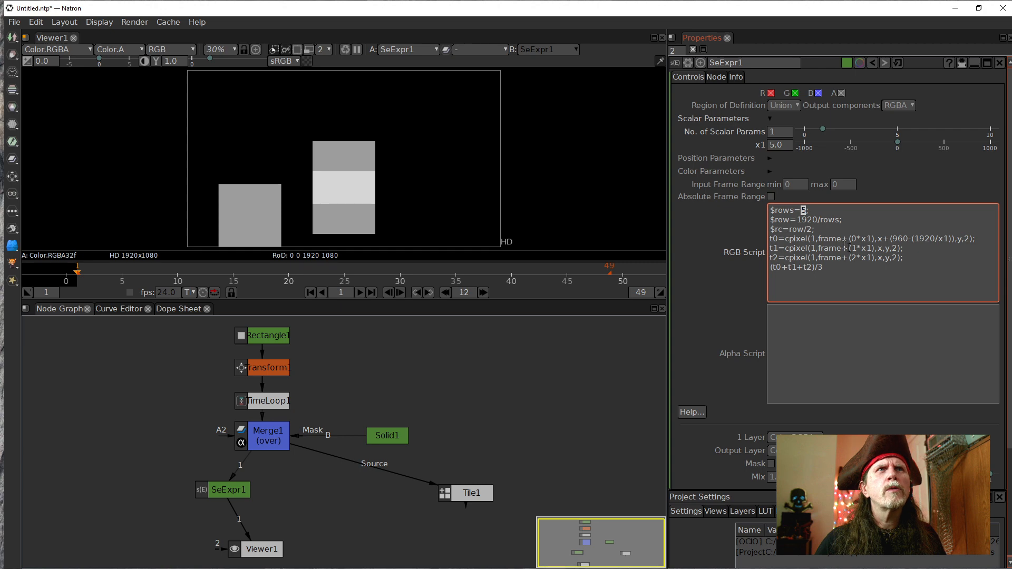
pyautogui.write('x')
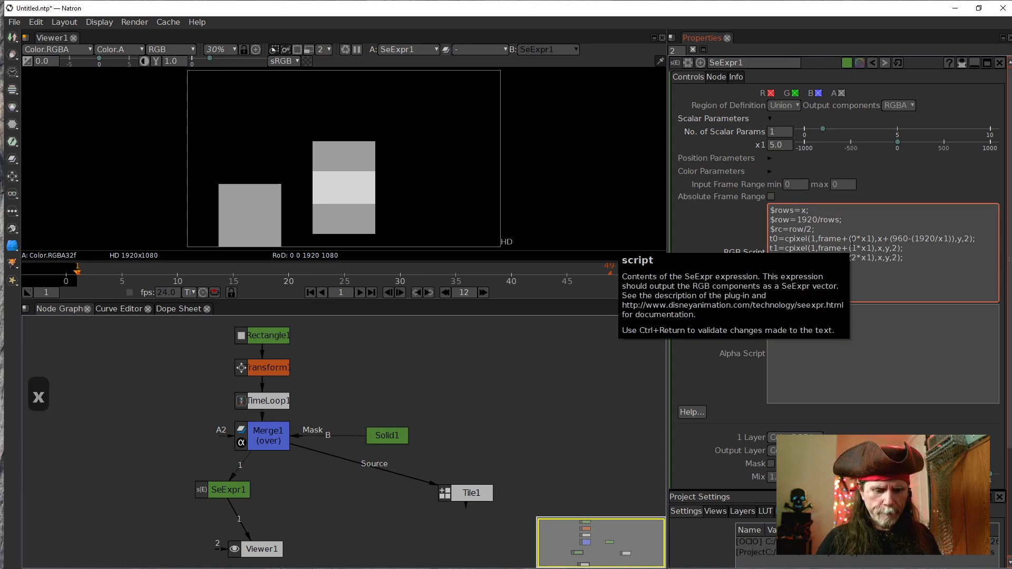
pyautogui.write('1')
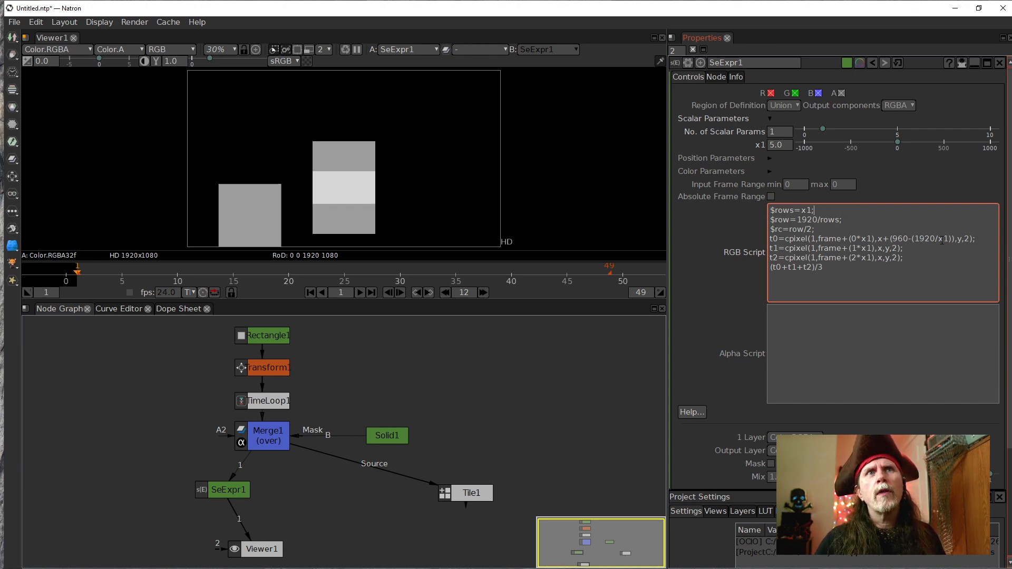
pyautogui.moveTo(949, 239); pyautogui.dragTo(940, 241)
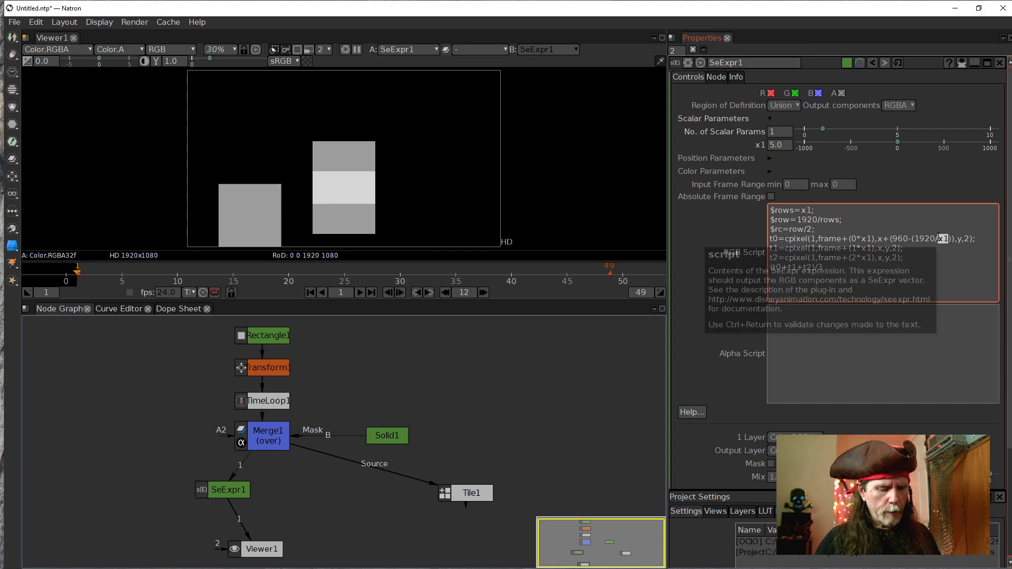
pyautogui.write('rows')
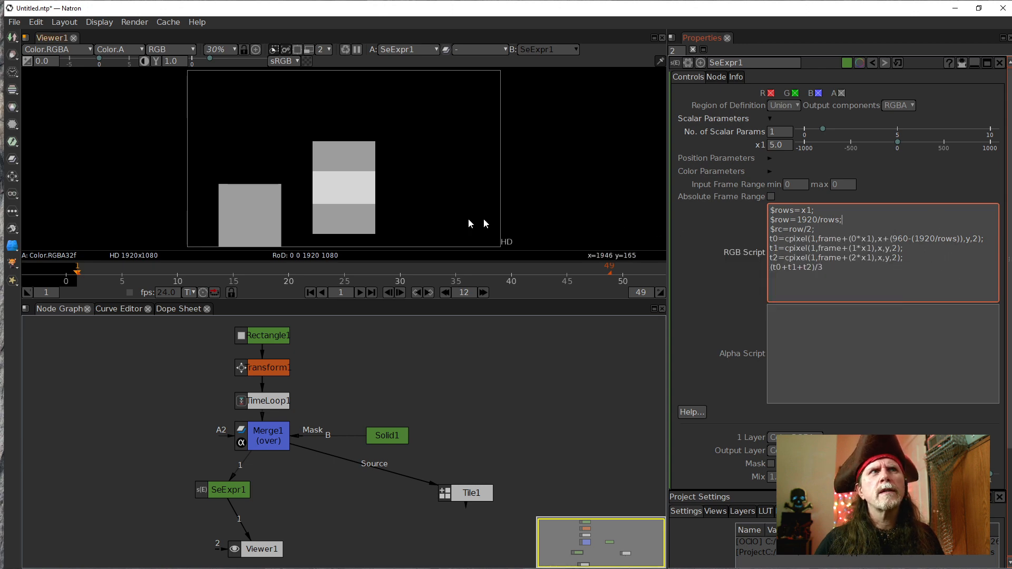
# Subtract rc after (1920/rows) inside the parenthesised x offset of the t0 line
pyautogui.click(960, 239)
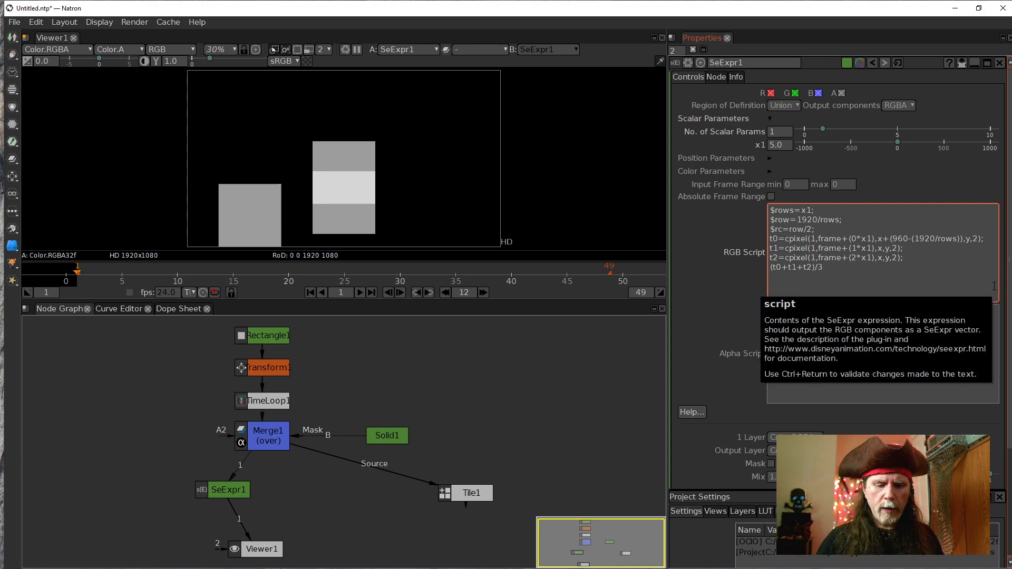
pyautogui.write('-')
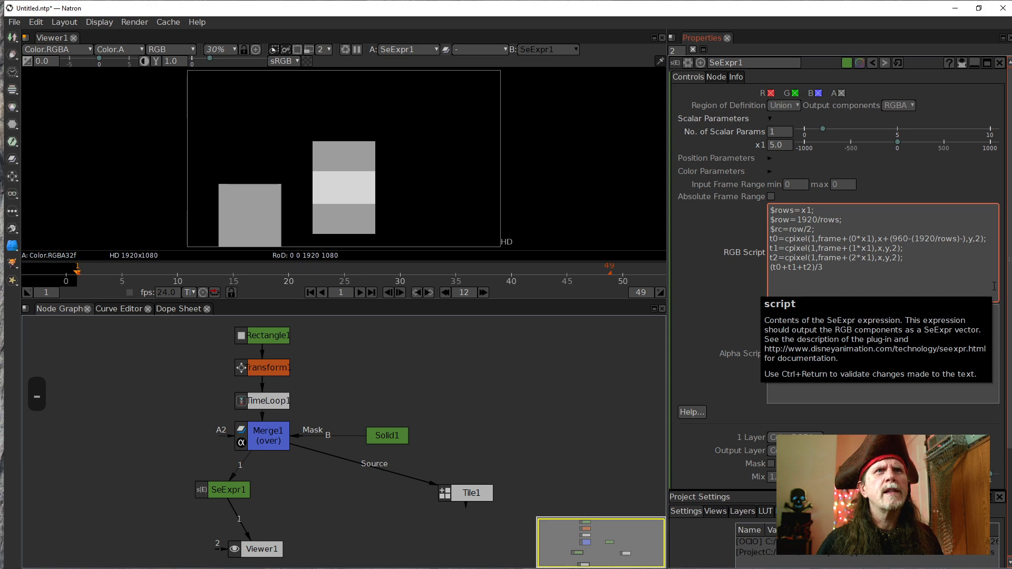
pyautogui.press('Left')
pyautogui.press('Left')
pyautogui.press('Left')
pyautogui.press('Left')
pyautogui.press('Left')
pyautogui.press('Left')
pyautogui.press('Left')
pyautogui.press('Left')
pyautogui.press('Left')
pyautogui.press('Left')
pyautogui.press('Left')
pyautogui.press('Left')
pyautogui.press('Left')
pyautogui.press('Left')
pyautogui.press('Left')
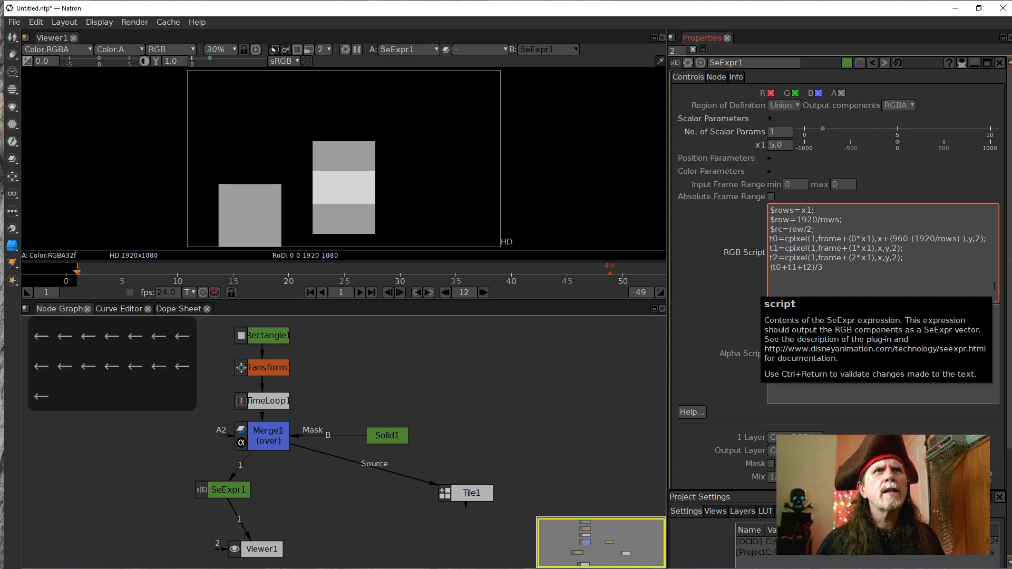
pyautogui.press('Right')
pyautogui.press('Right')
pyautogui.press('Right')
pyautogui.press('Right')
pyautogui.press('Right')
pyautogui.press('Right')
pyautogui.press('Right')
pyautogui.press('Right')
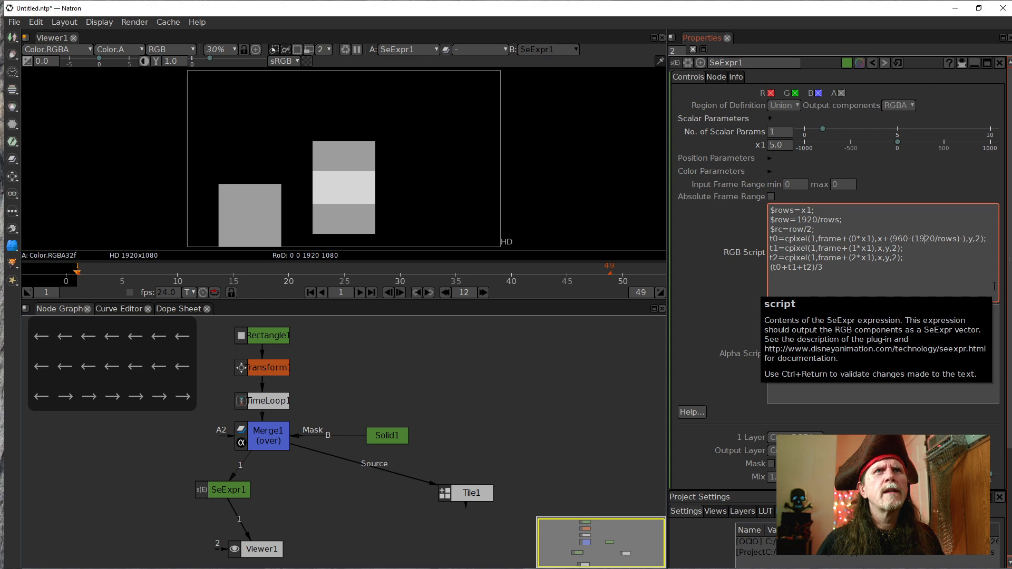
pyautogui.press('Right')
pyautogui.press('Right')
pyautogui.press('Right')
pyautogui.press('Right')
pyautogui.press('Right')
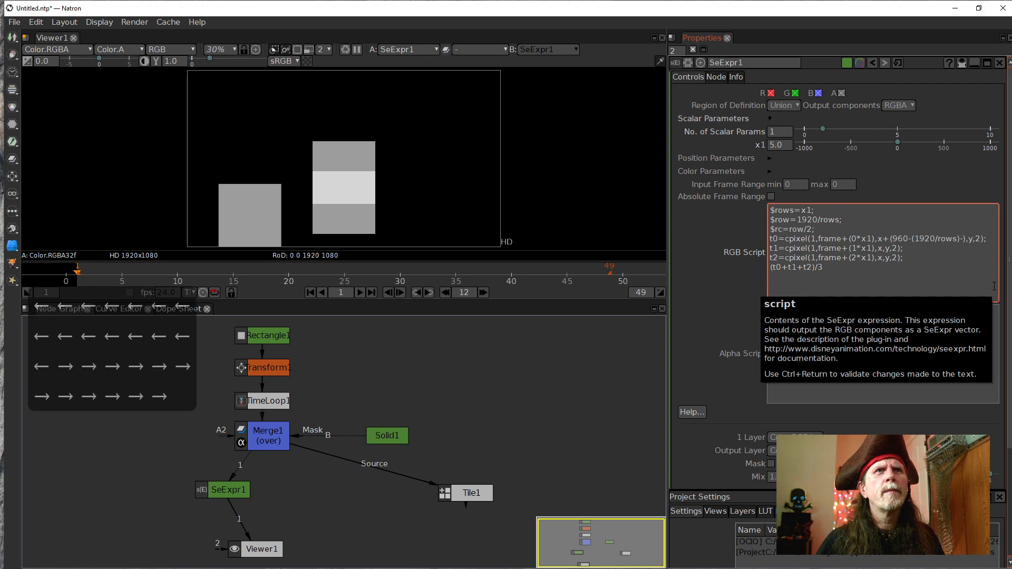
pyautogui.press('Right')
pyautogui.press('Right')
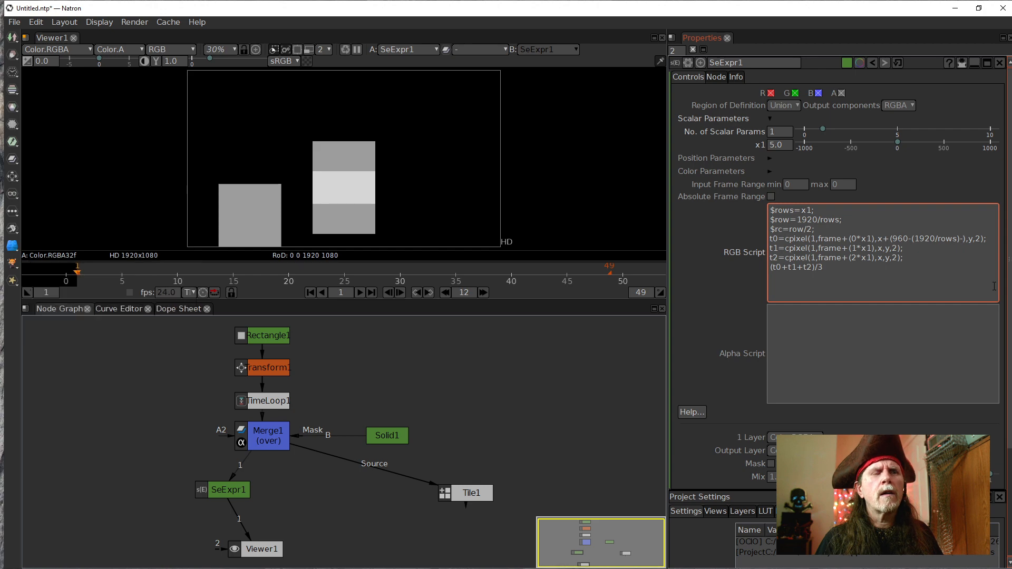
pyautogui.write('rc')
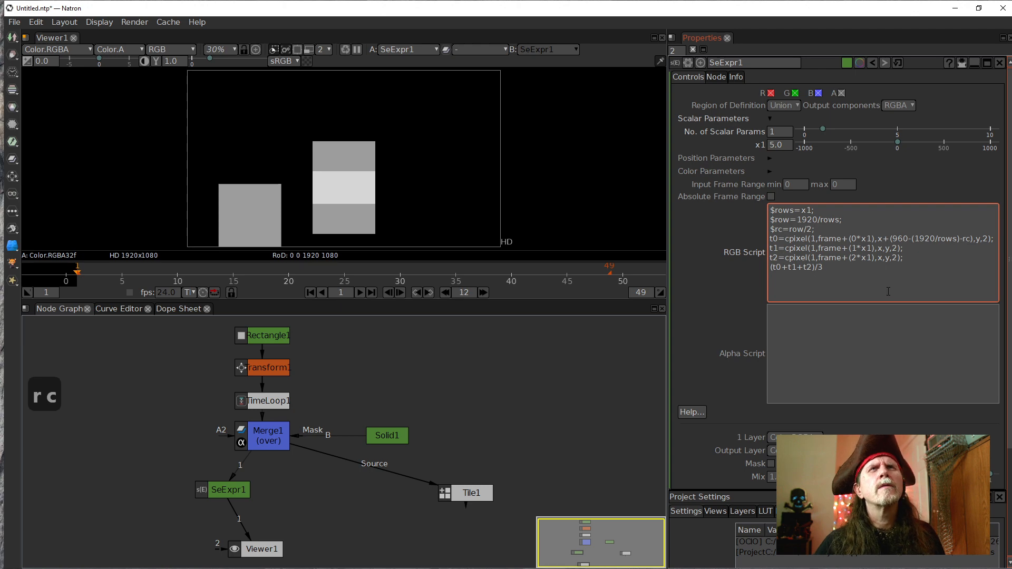
# Change the minus sign before rc in the t0 line to a plus and apply the script
pyautogui.press('Left')
pyautogui.press('Left')
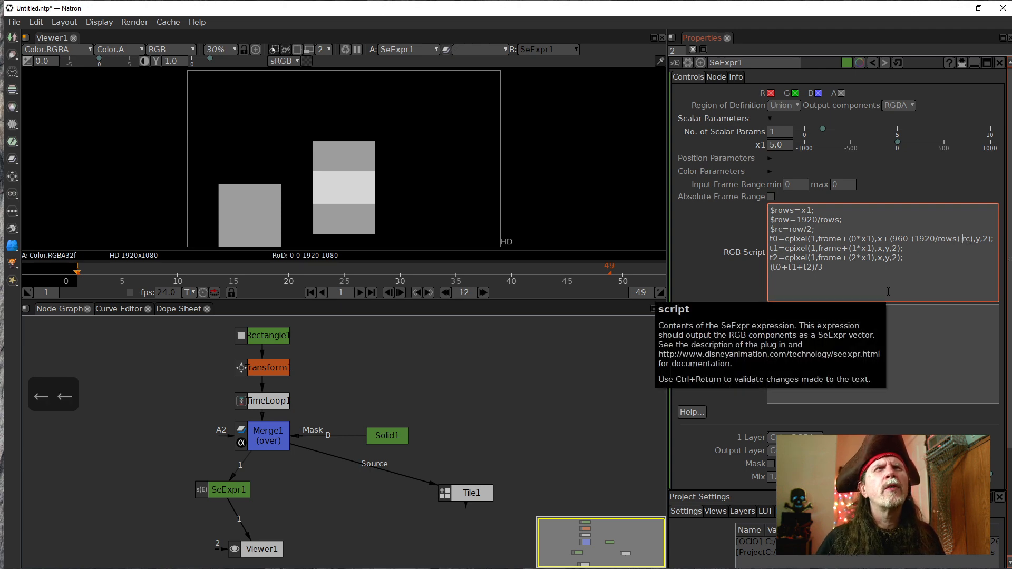
pyautogui.press('Left')
pyautogui.press('Right')
pyautogui.press('BackSpace')
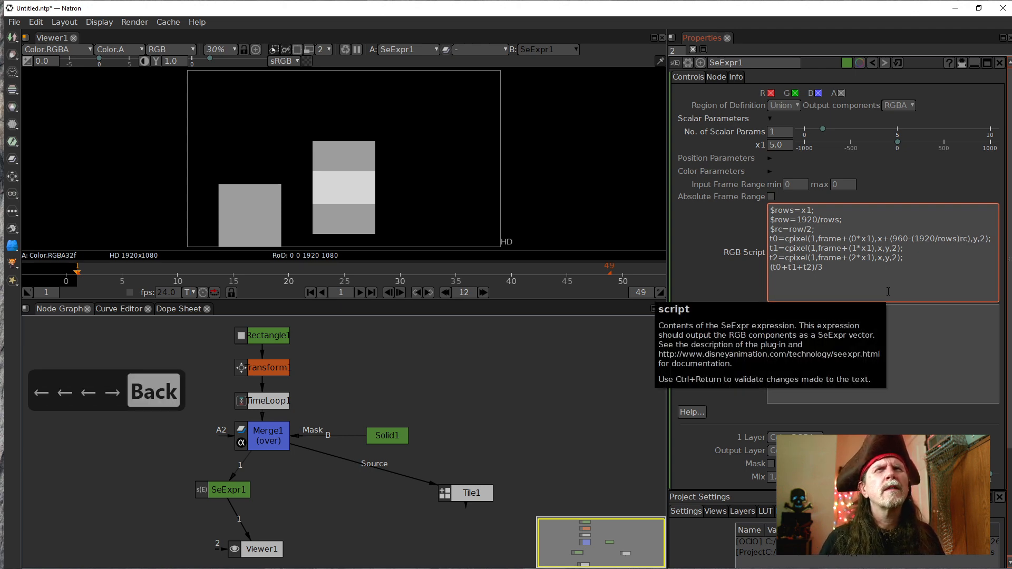
pyautogui.write('+')
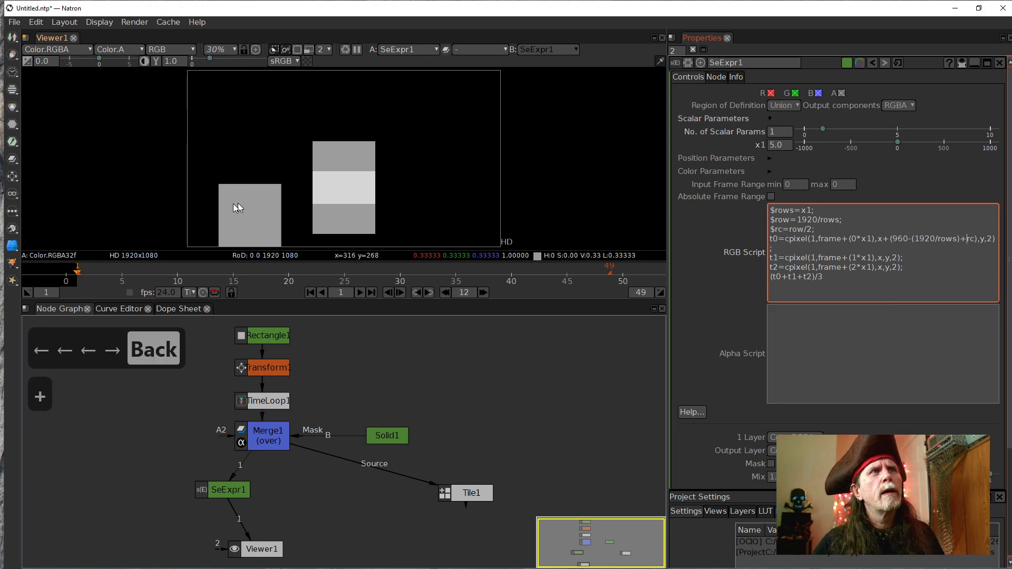
pyautogui.click(703, 219)
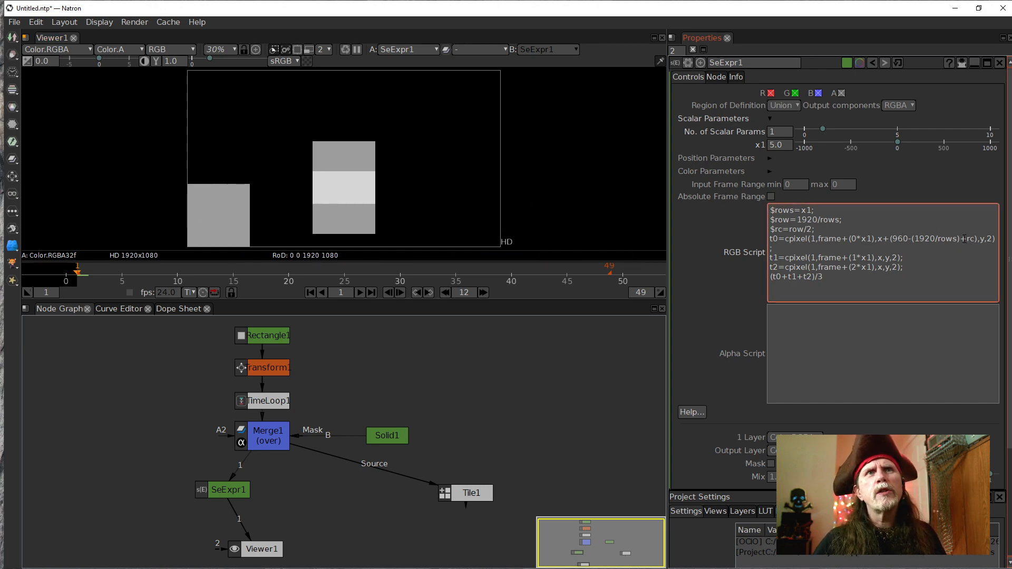
# Move the (1920/rows) subtraction outside the offset parentheses in the t0 line so it reads x+(960+rc)-(1920/rows)
pyautogui.moveTo(962, 239); pyautogui.dragTo(912, 239)
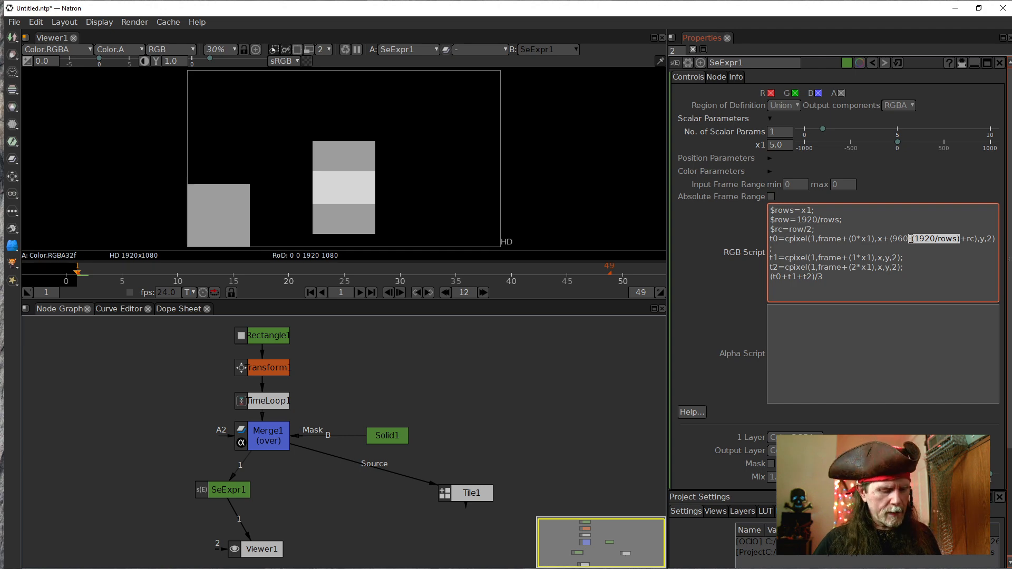
pyautogui.hotkey('ctrl', 'x')
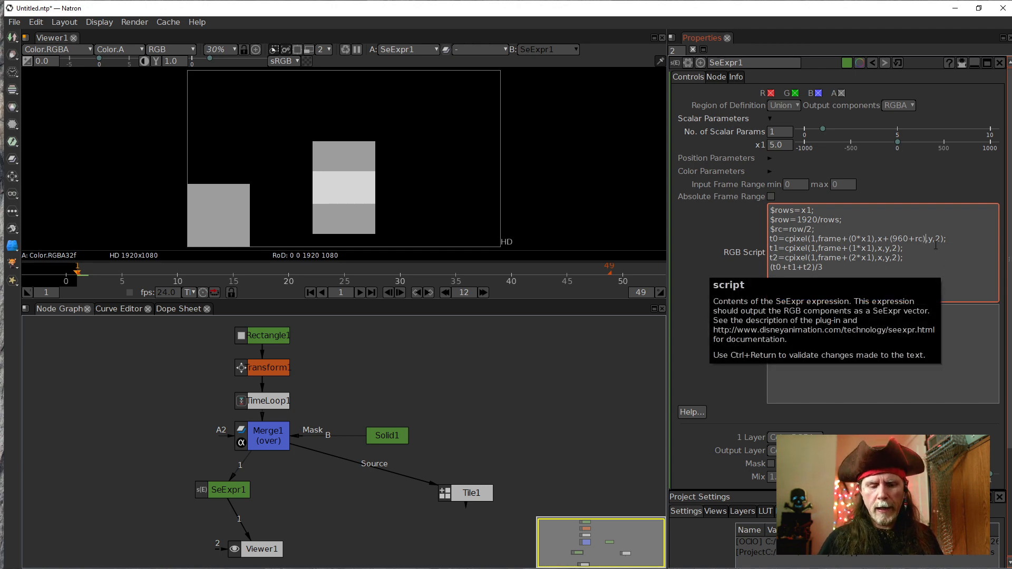
pyautogui.write('-')
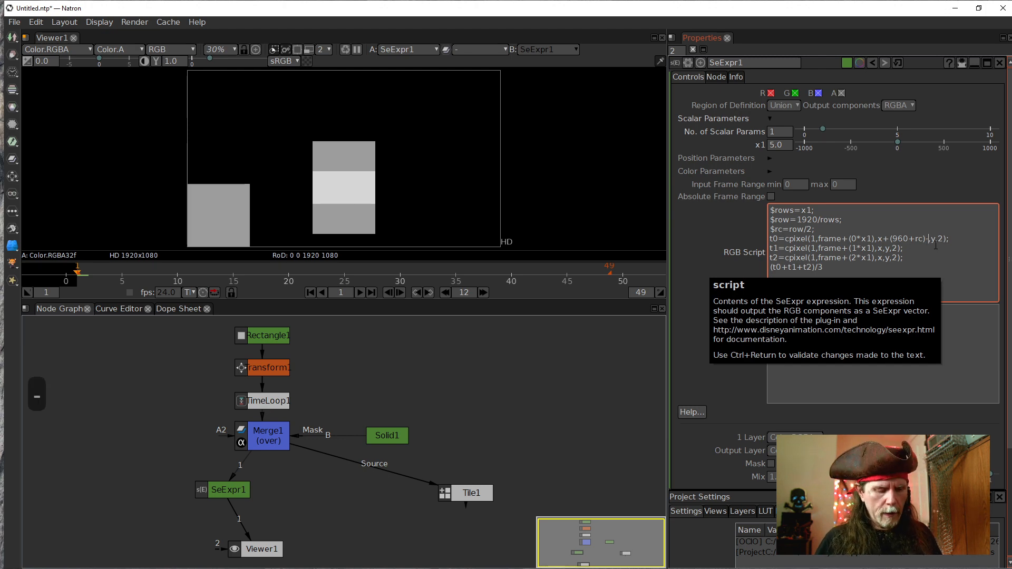
pyautogui.hotkey('ctrl', 'v')
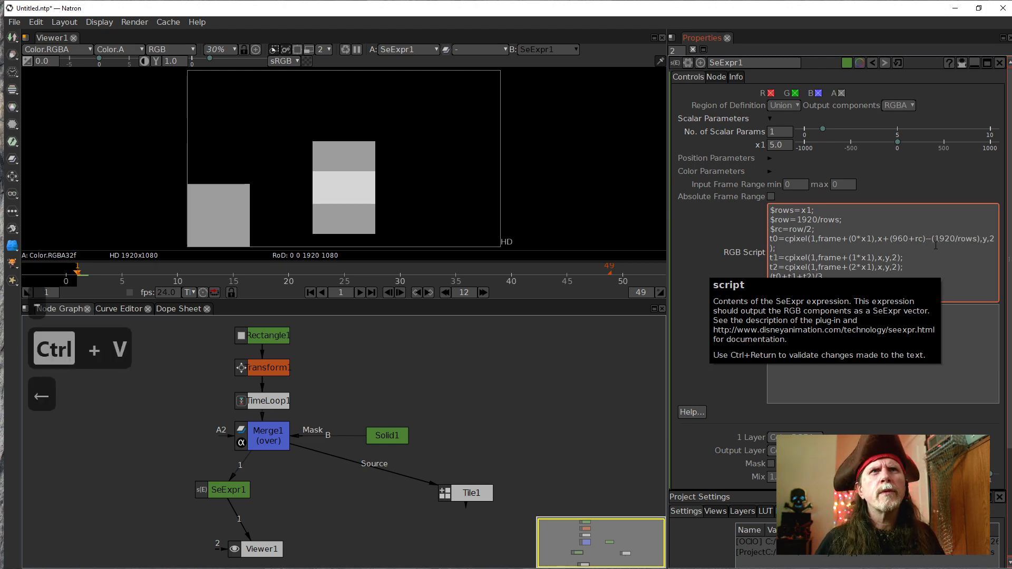
pyautogui.press('Left')
pyautogui.press('Left')
pyautogui.press('Left')
pyautogui.press('Left')
pyautogui.press('Left')
pyautogui.press('Left')
pyautogui.press('Left')
pyautogui.press('Left')
pyautogui.press('Left')
pyautogui.press('Left')
pyautogui.press('Left')
pyautogui.press('BackSpace')
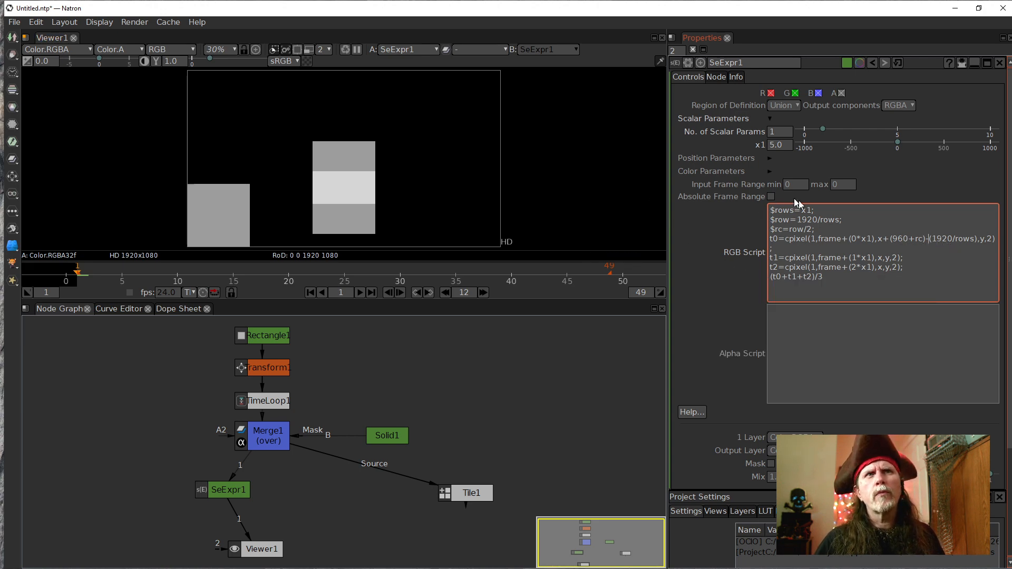
# Change the divisor under 1920 in the t0 line to a parenthesised product, (rows*0)
pyautogui.doubleClick(937, 239)
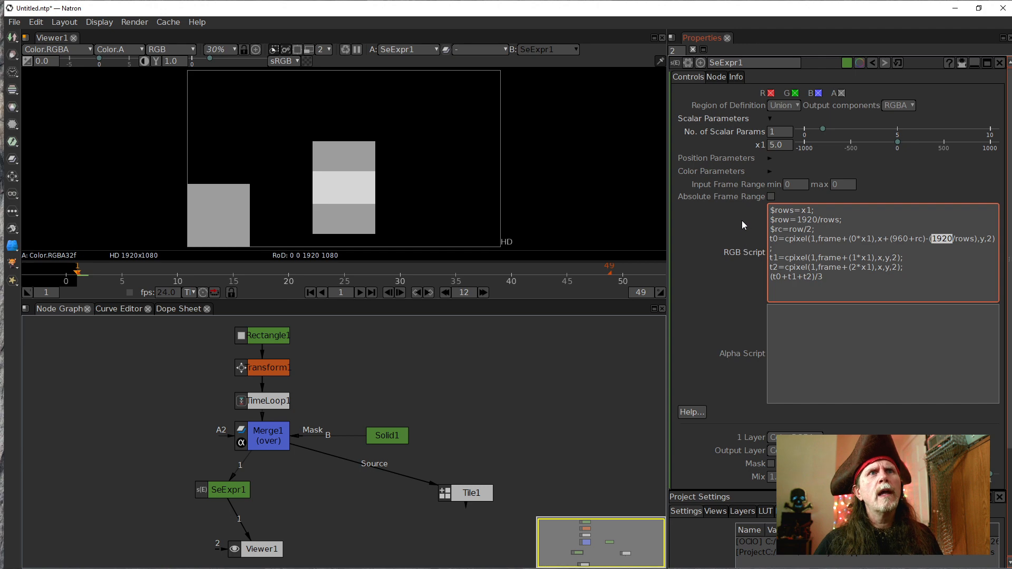
pyautogui.click(982, 317)
pyautogui.click(746, 296)
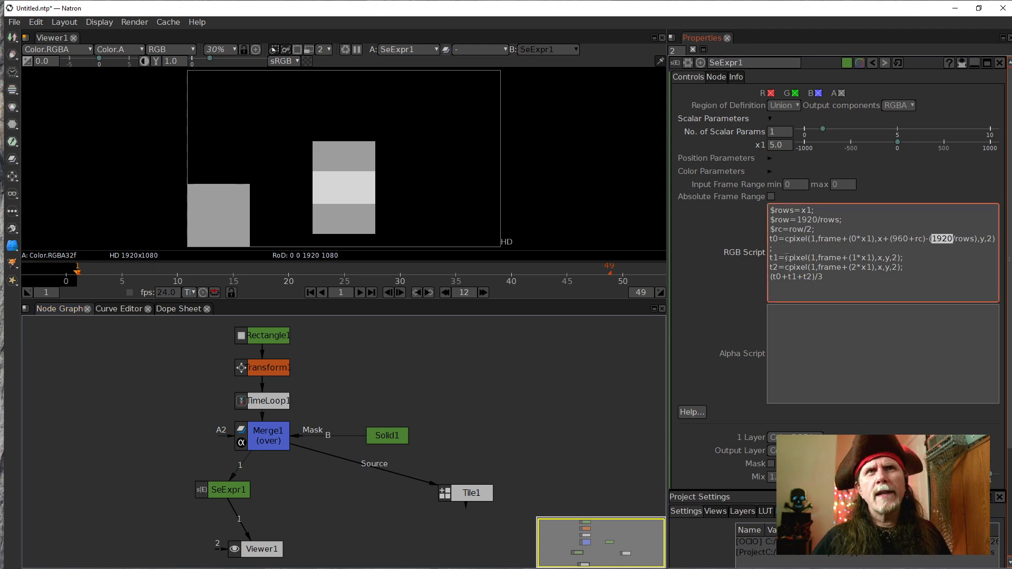
pyautogui.press('Right')
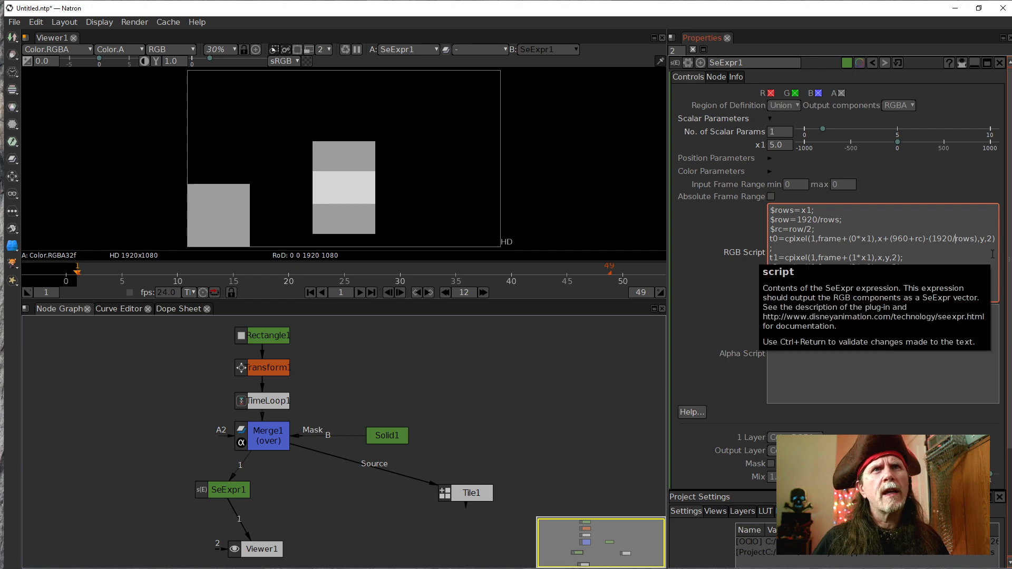
pyautogui.write('(')
pyautogui.press('Right')
pyautogui.press('Right')
pyautogui.press('Right')
pyautogui.press('Right')
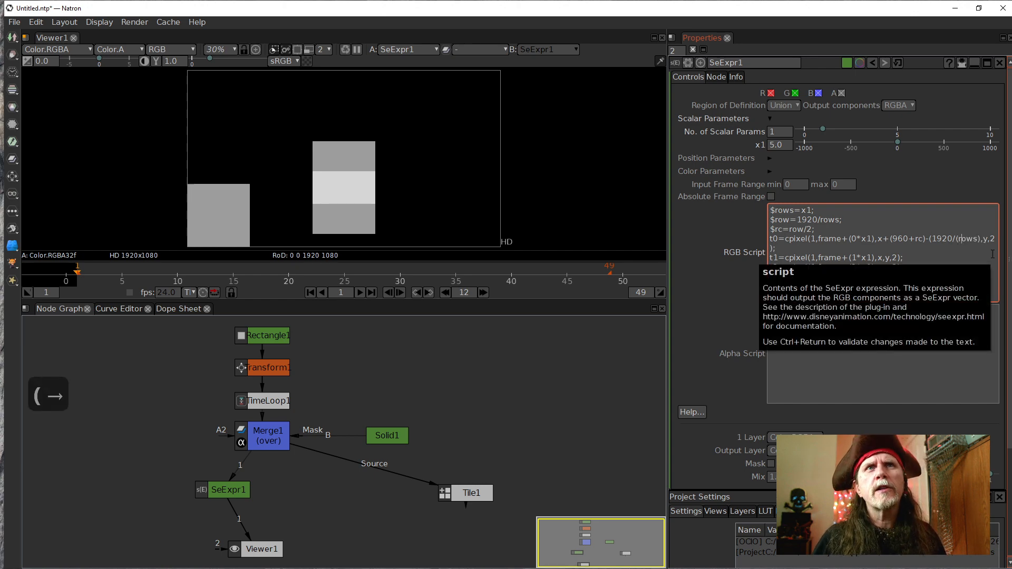
pyautogui.write(')')
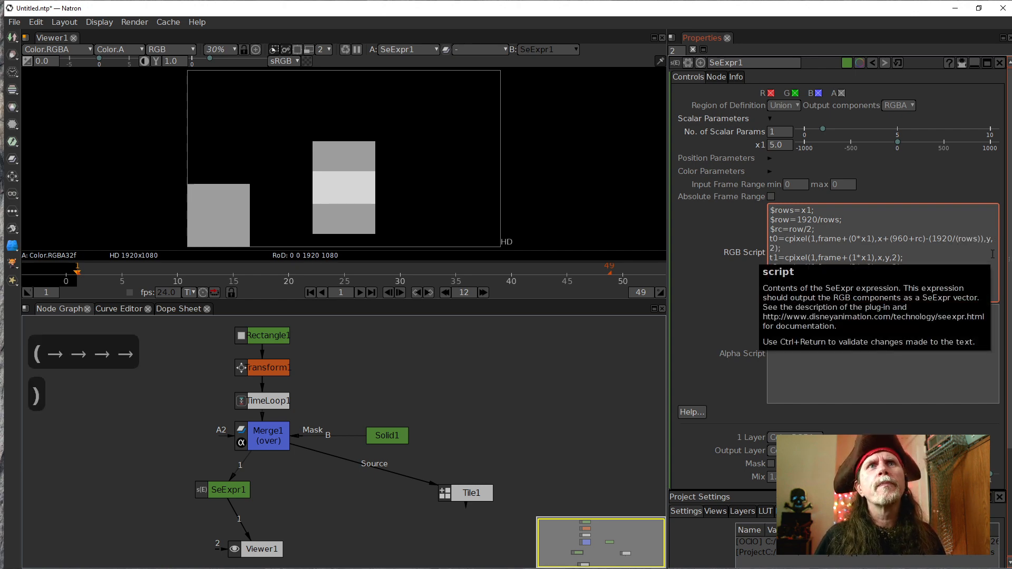
pyautogui.press('Left')
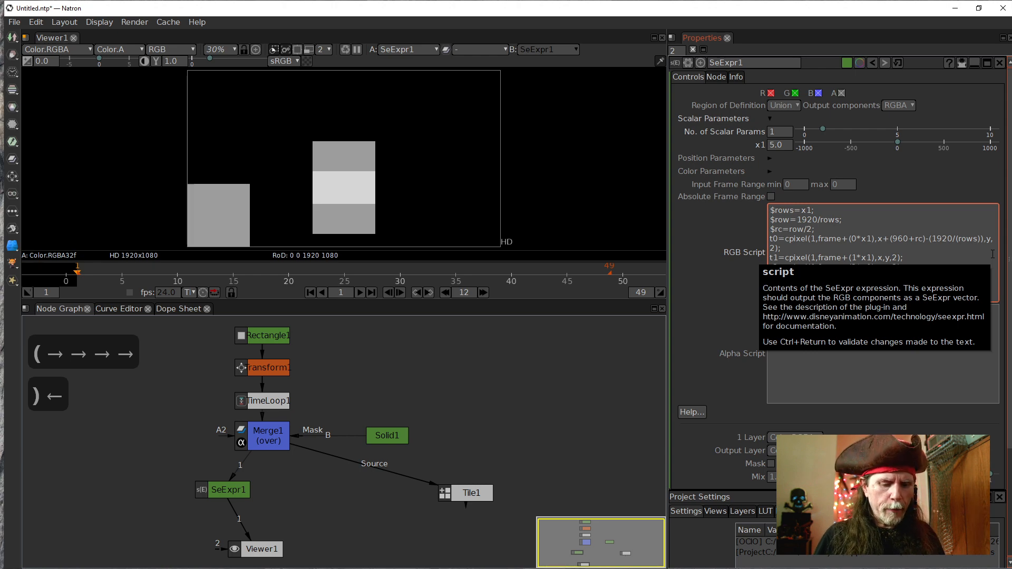
pyautogui.write('*')
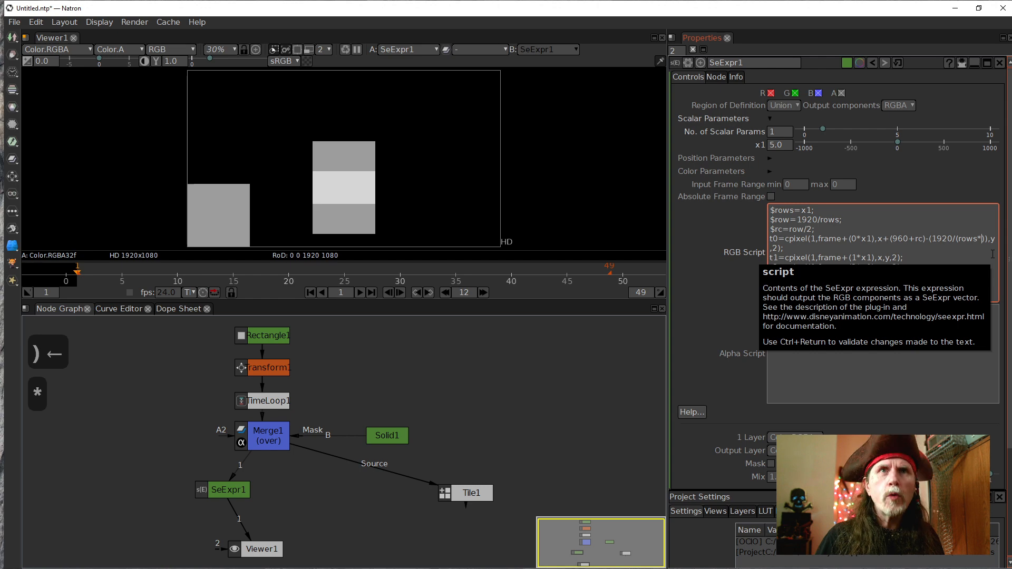
pyautogui.write('0')
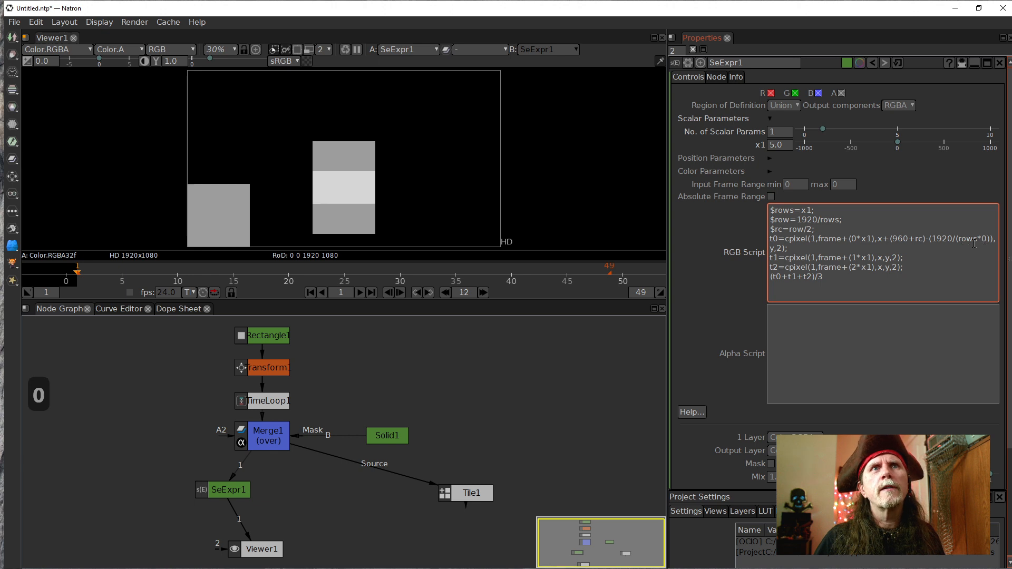
# Copy the full cpixel expression from the t0 line and replace the t1 line's expression with it
pyautogui.tripleClick(791, 247)
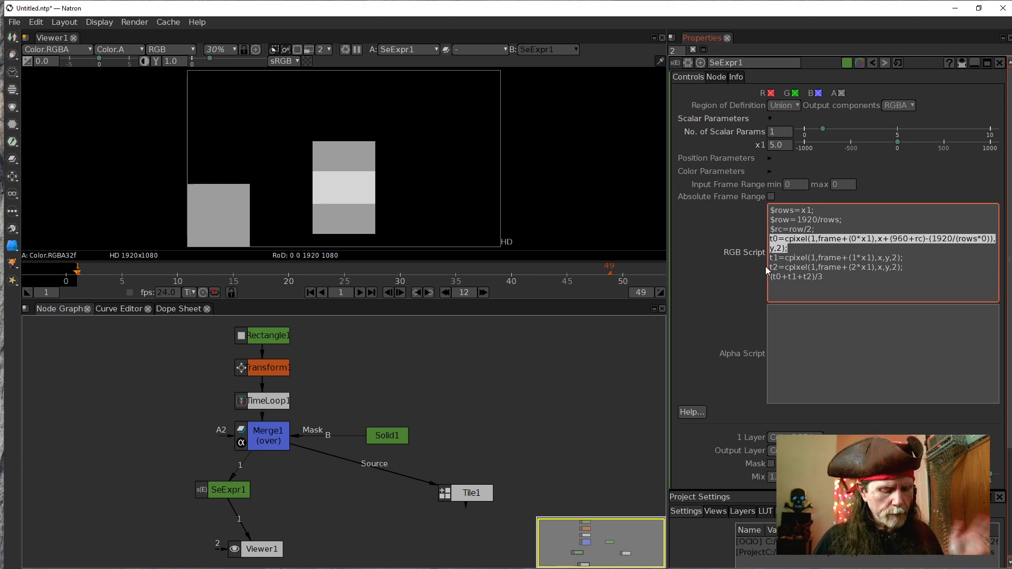
pyautogui.click(811, 258)
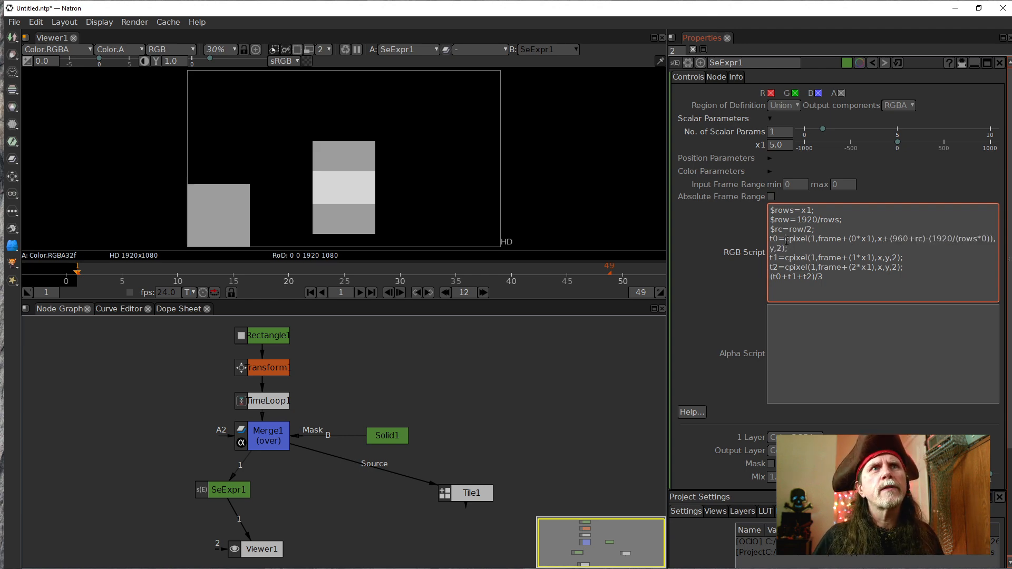
pyautogui.moveTo(785, 240); pyautogui.dragTo(789, 249)
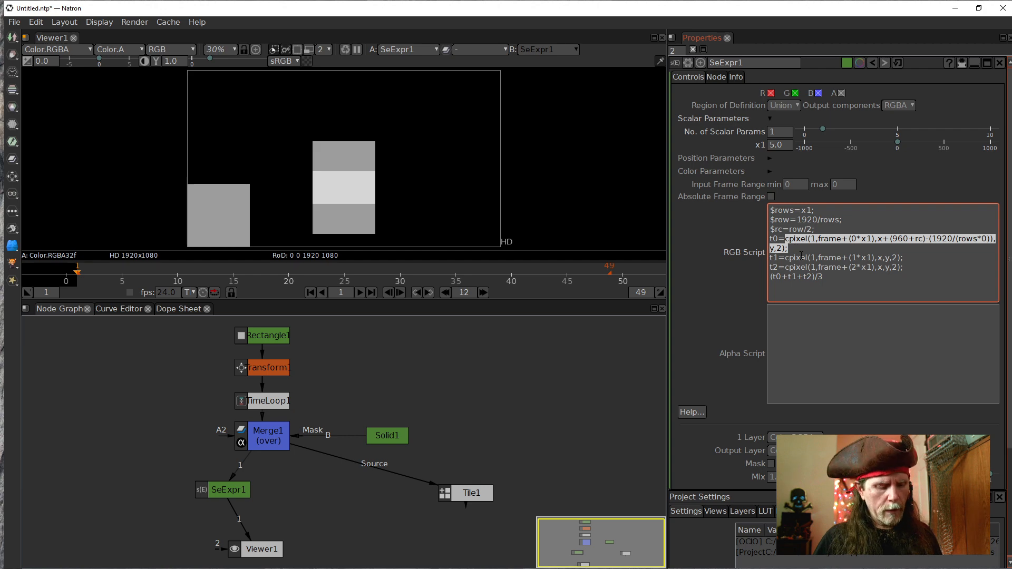
pyautogui.hotkey('ctrl', 'c')
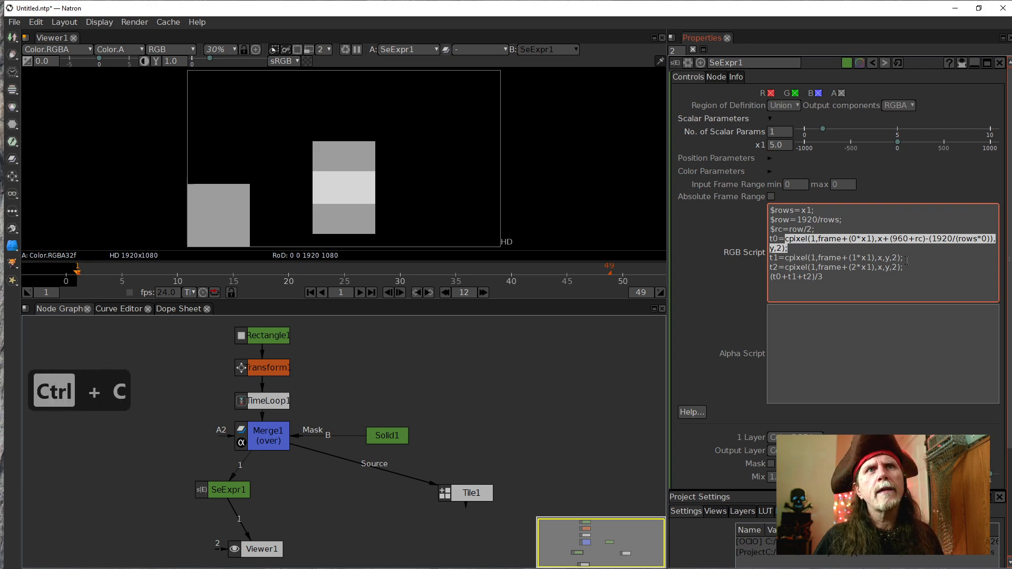
pyautogui.moveTo(905, 258); pyautogui.dragTo(787, 258)
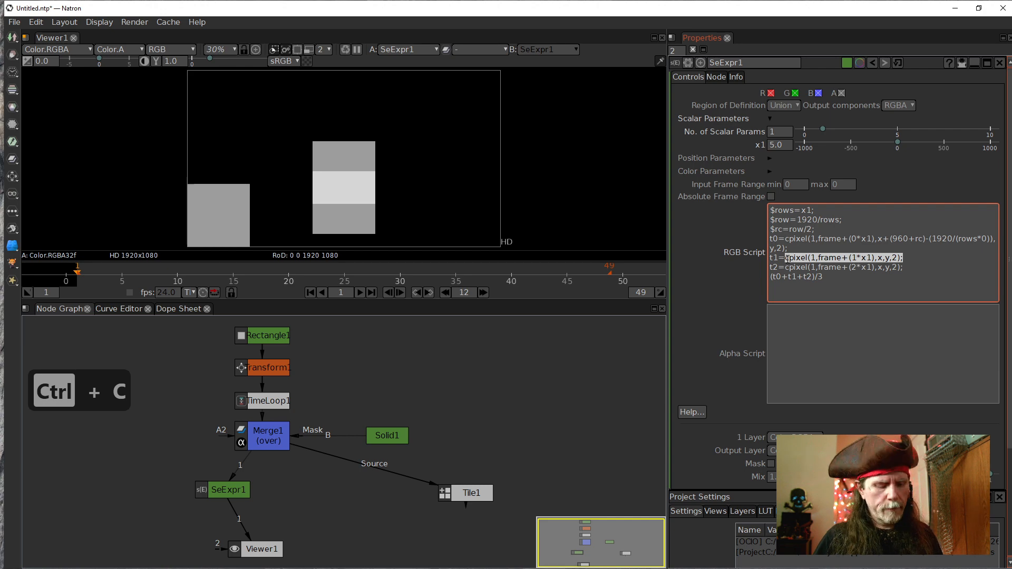
pyautogui.hotkey('ctrl', 'v')
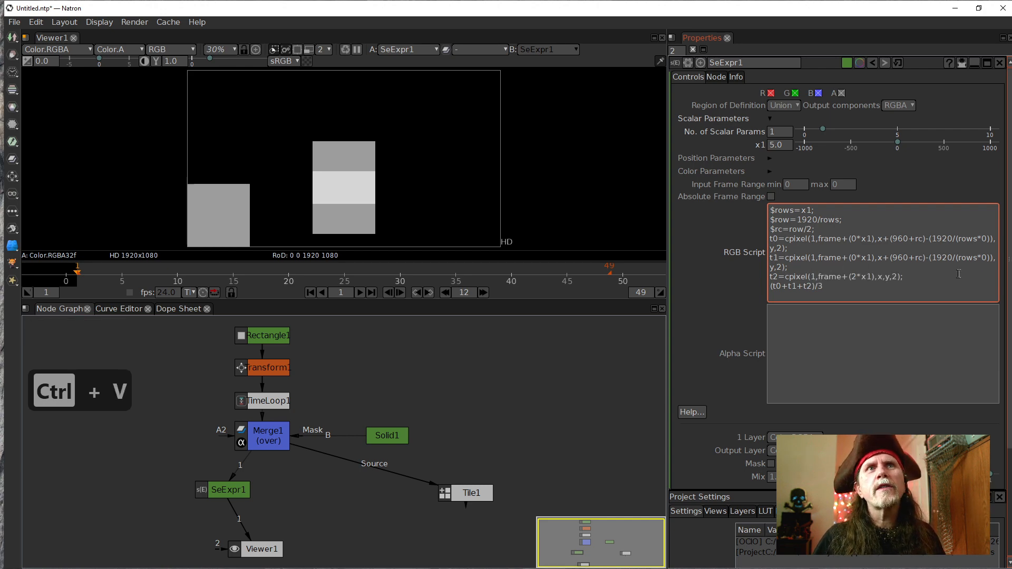
# In the t1 line, set the frame offset to (1*x1) and the divisor under 1920 to (rows*1)
pyautogui.click(982, 258)
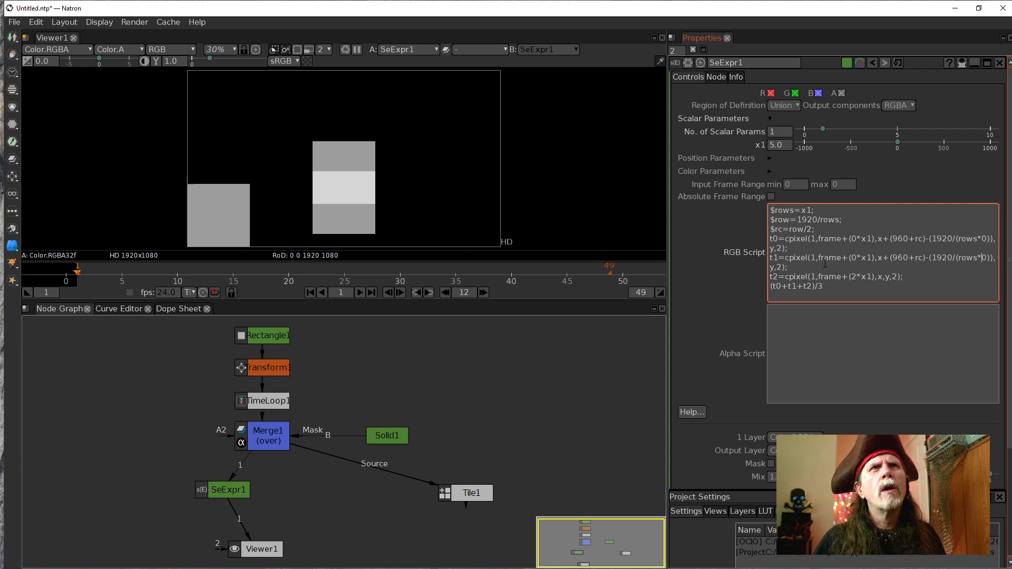
pyautogui.doubleClick(854, 257)
pyautogui.write('1')
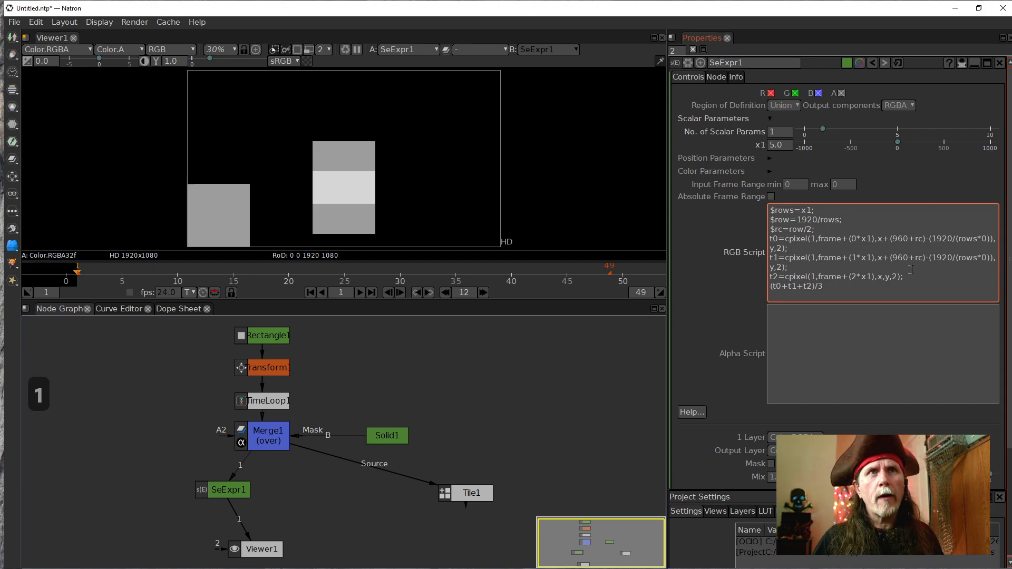
pyautogui.doubleClick(984, 258)
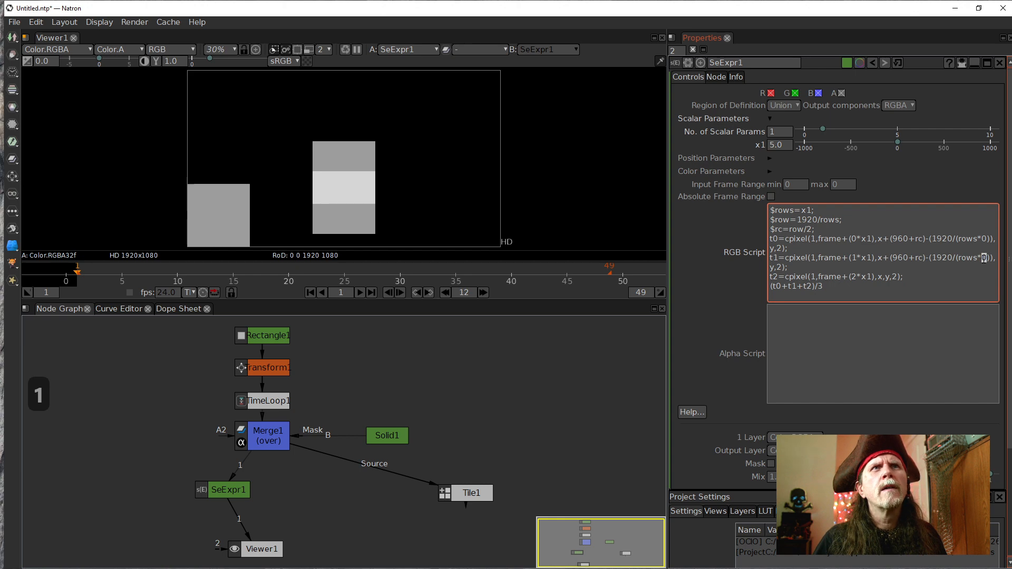
pyautogui.moveTo(985, 258); pyautogui.dragTo(982, 265)
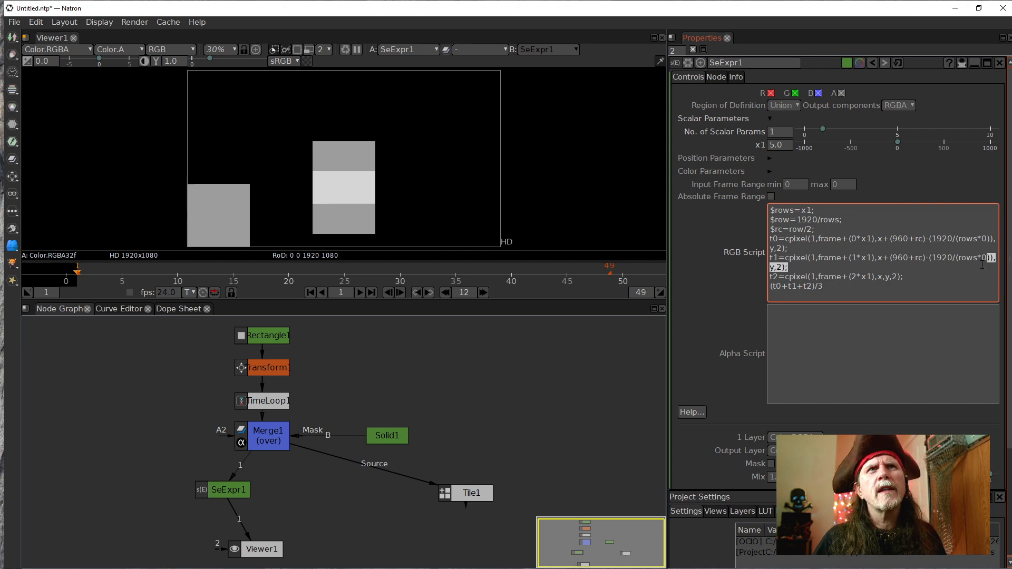
pyautogui.doubleClick(984, 258)
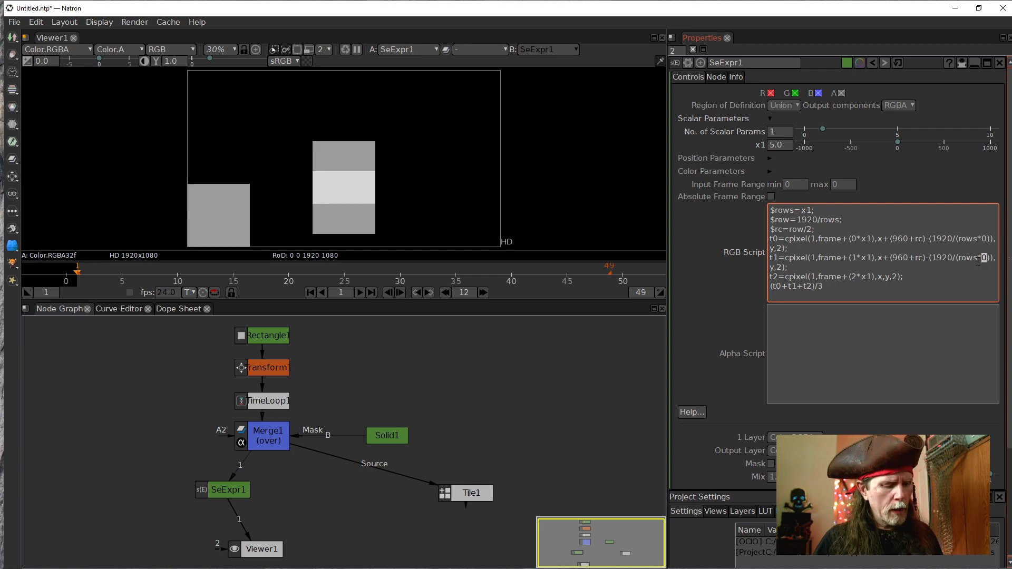
pyautogui.write('1')
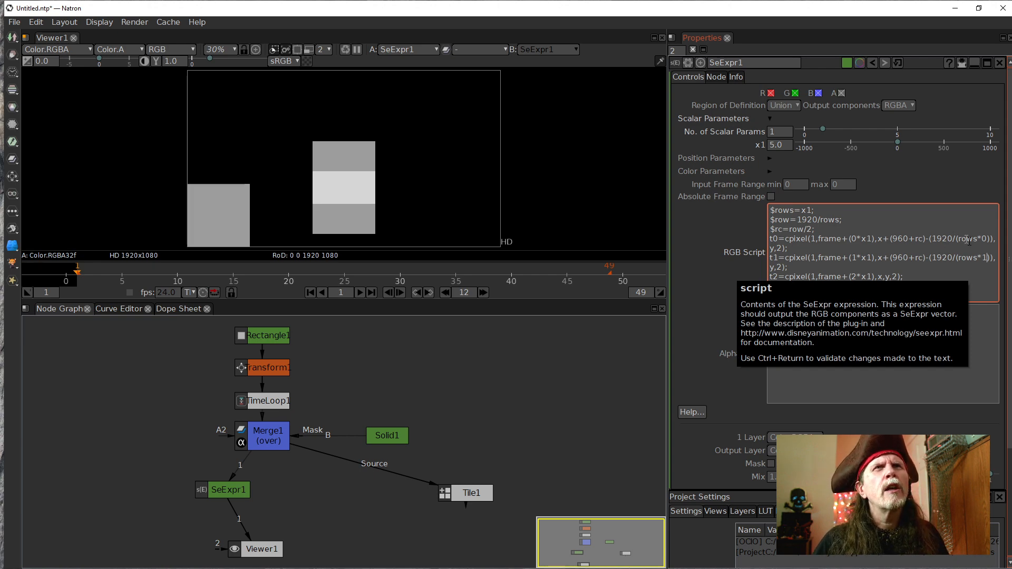
# Change the rows multiplier to 1 in the t0 line and to 2 in the t1 line
pyautogui.doubleClick(984, 239)
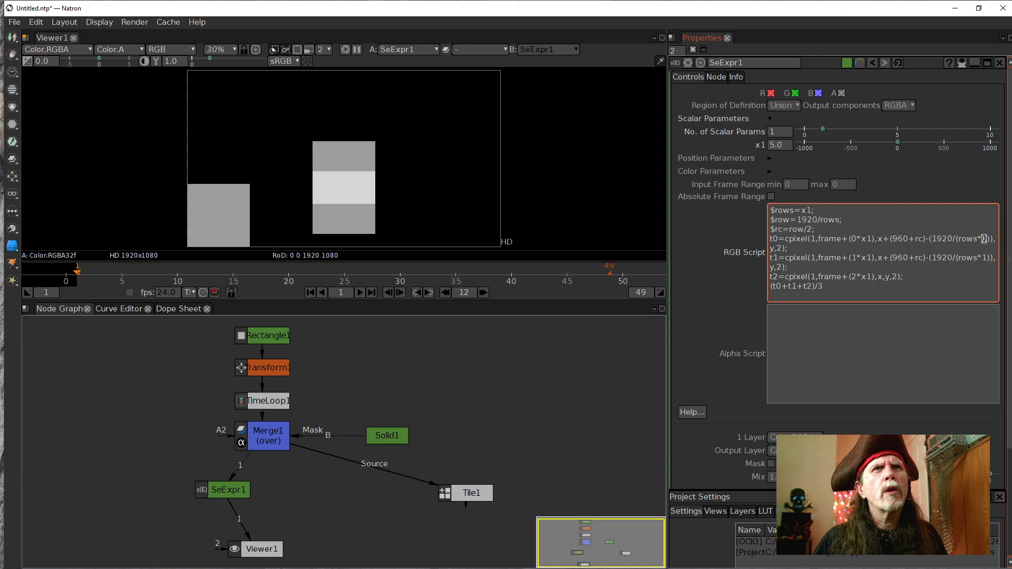
pyautogui.write('1')
pyautogui.doubleClick(987, 258)
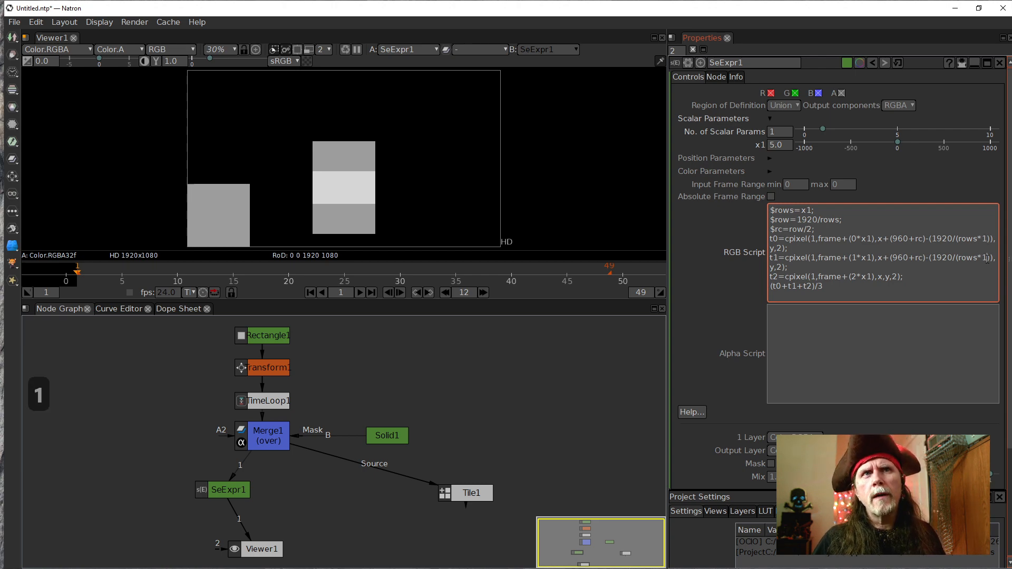
pyautogui.write('2')
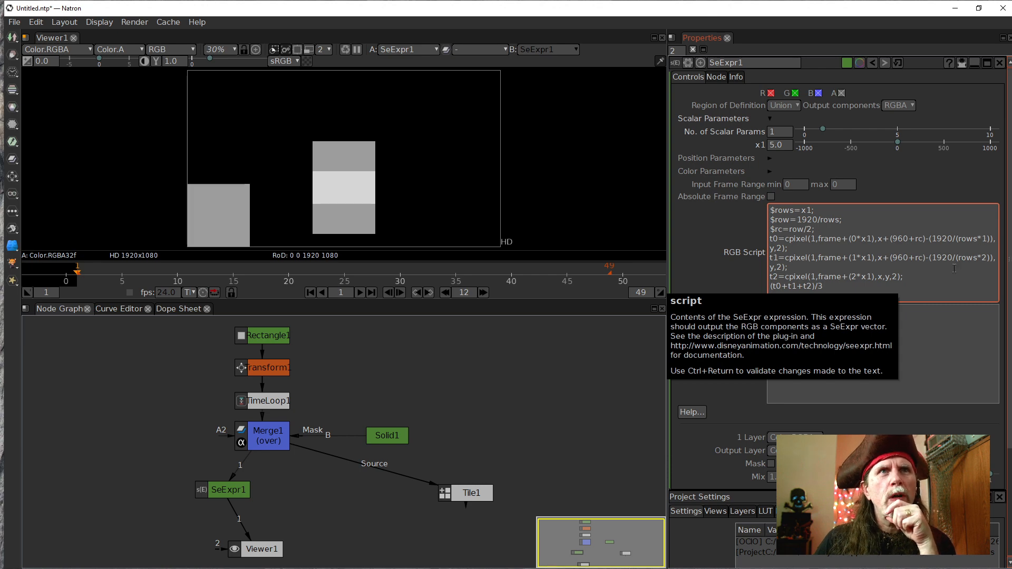
pyautogui.click(984, 257)
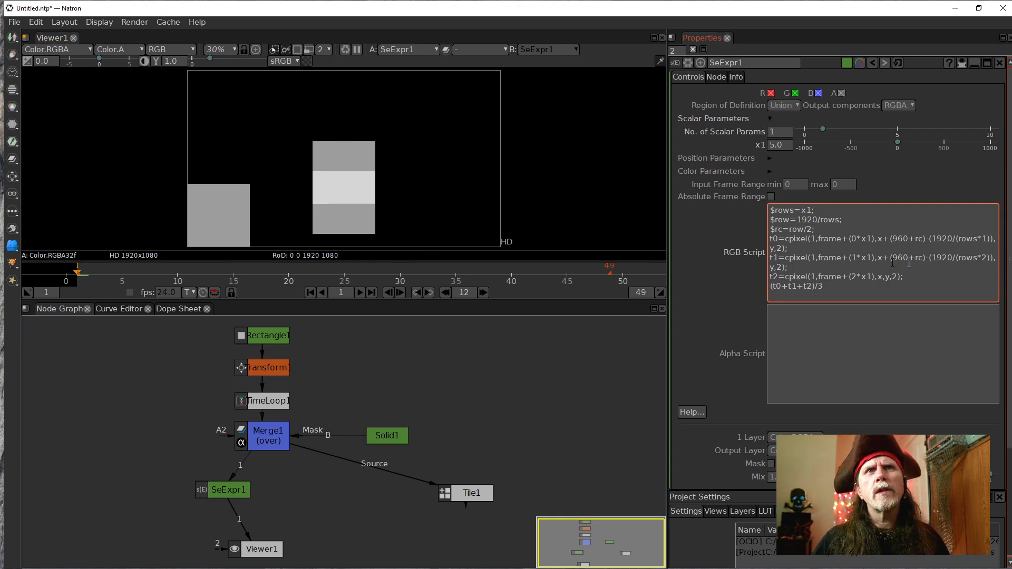
# Replace the t2 expression with the copied cpixel expression and set its frame offset to (2*x1)
pyautogui.moveTo(905, 279); pyautogui.dragTo(785, 280)
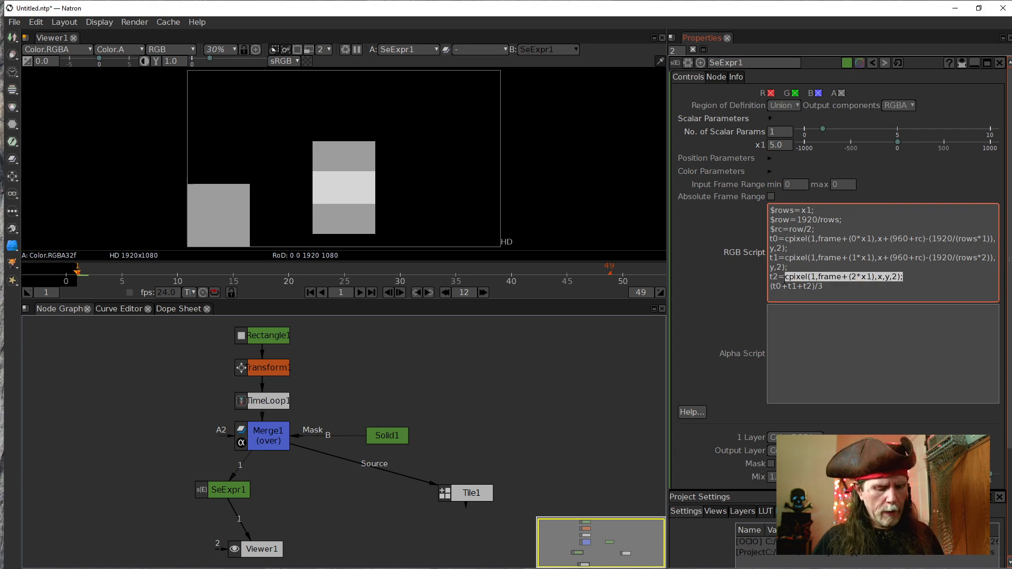
pyautogui.hotkey('ctrl', 'v')
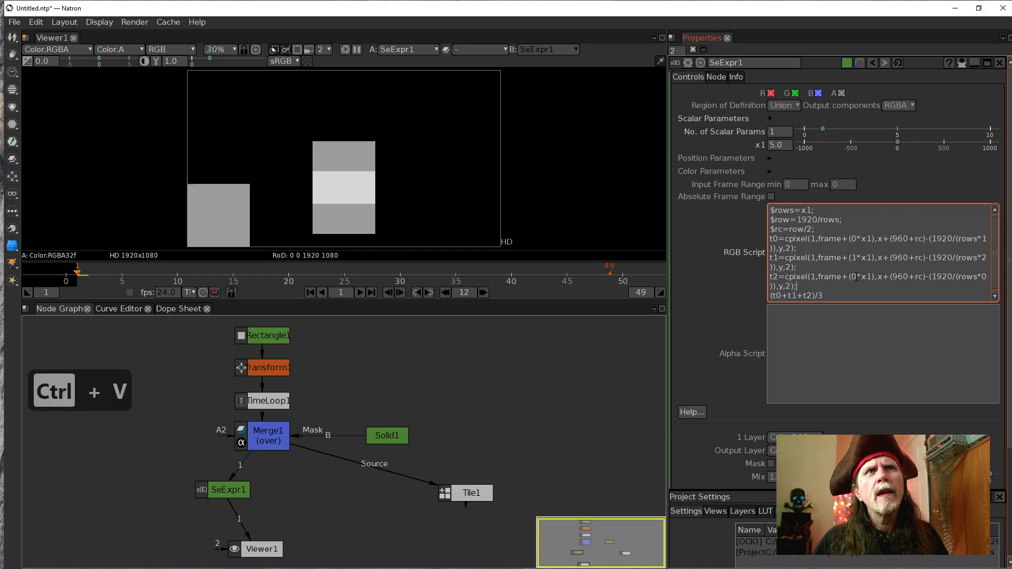
pyautogui.doubleClick(854, 277)
pyautogui.write('2')
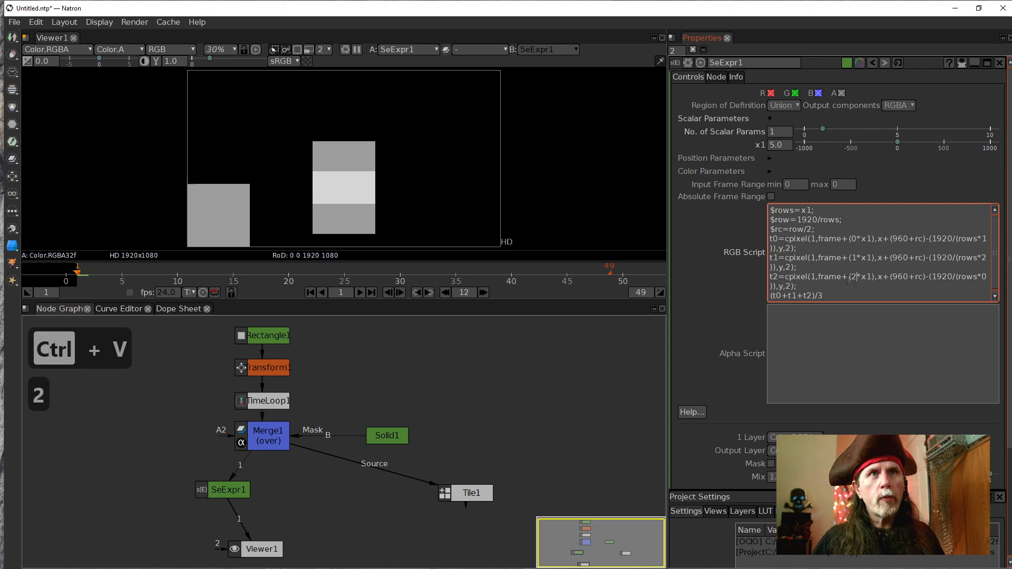
# Set the rows multiplier in the t2 line to 3 and apply the script
pyautogui.doubleClick(983, 277)
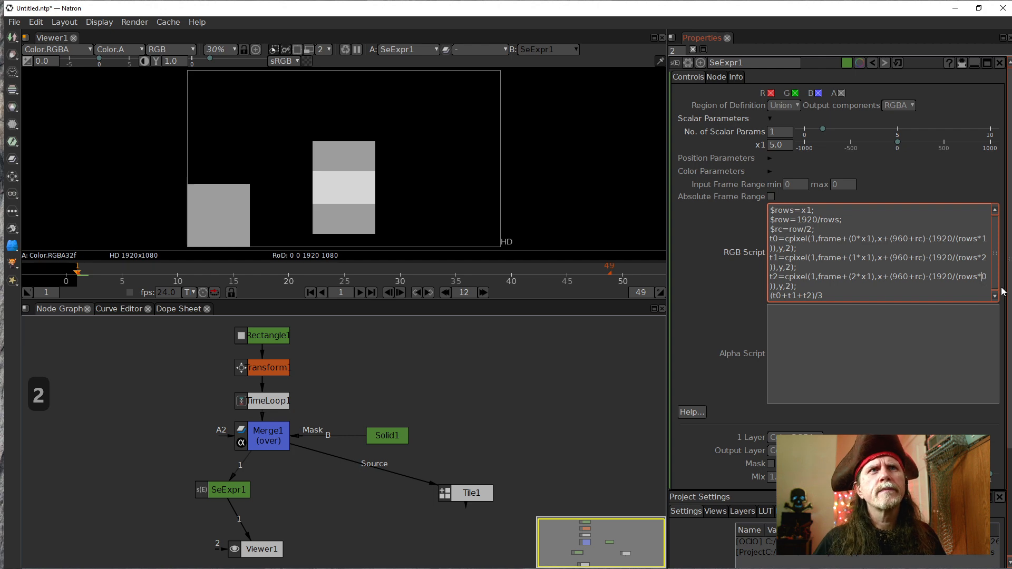
pyautogui.press('Right')
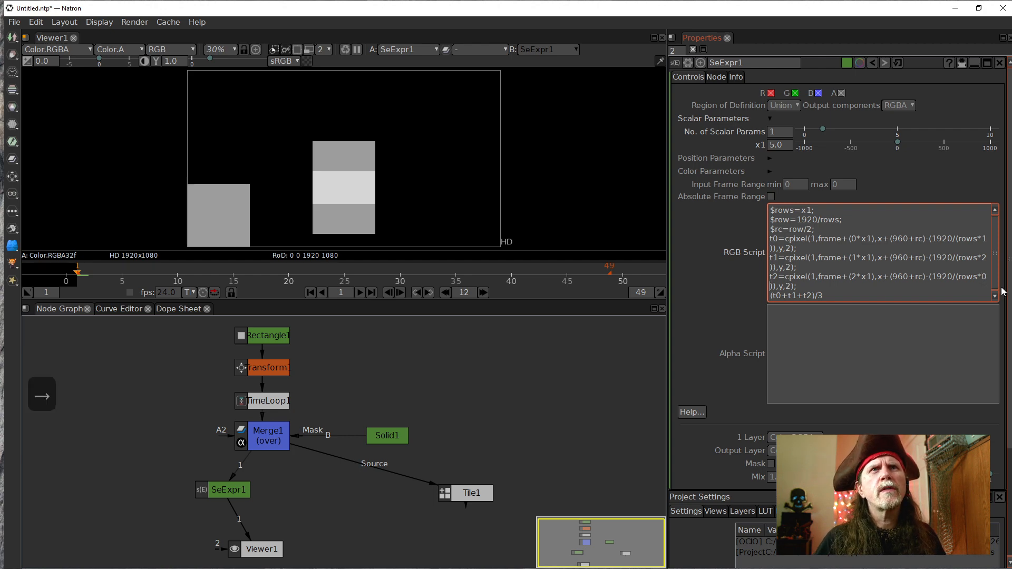
pyautogui.press('Left')
pyautogui.press('Right')
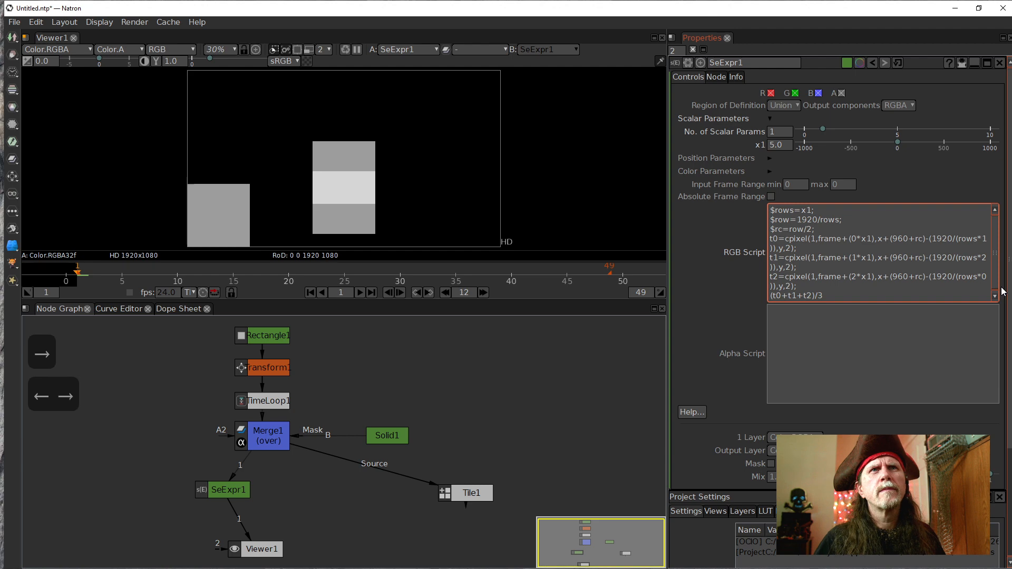
pyautogui.press('BackSpace')
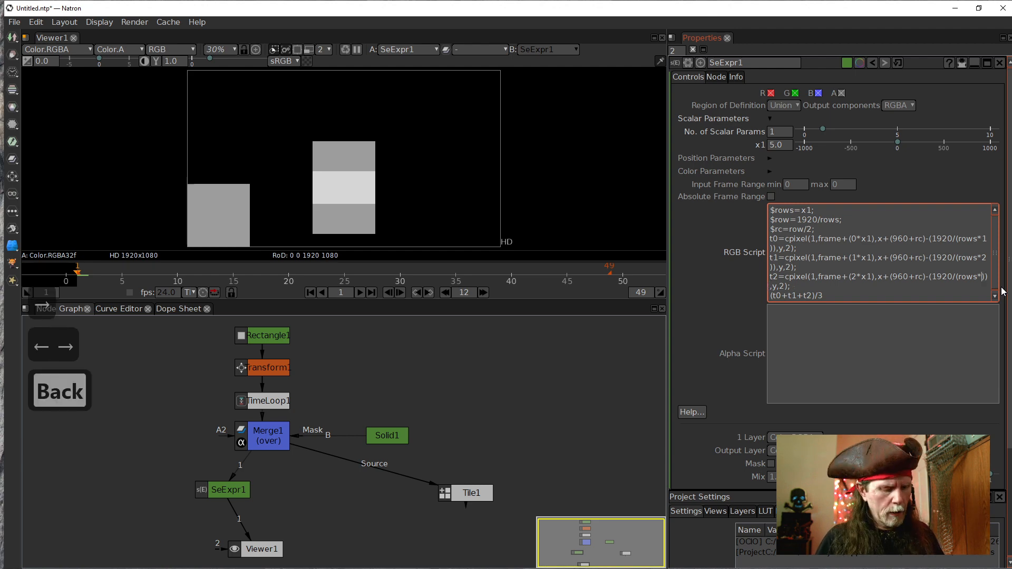
pyautogui.write('3')
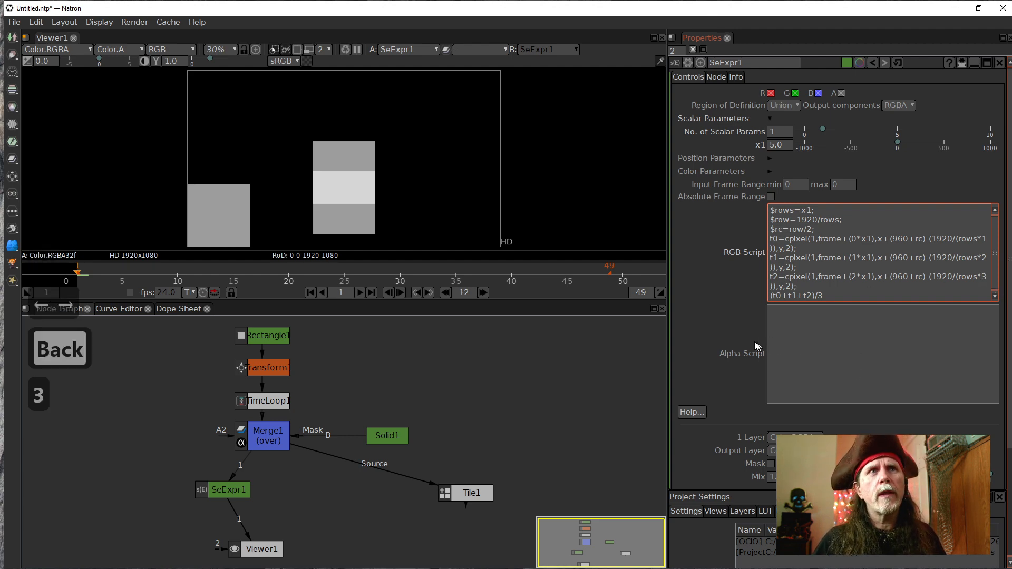
pyautogui.click(729, 323)
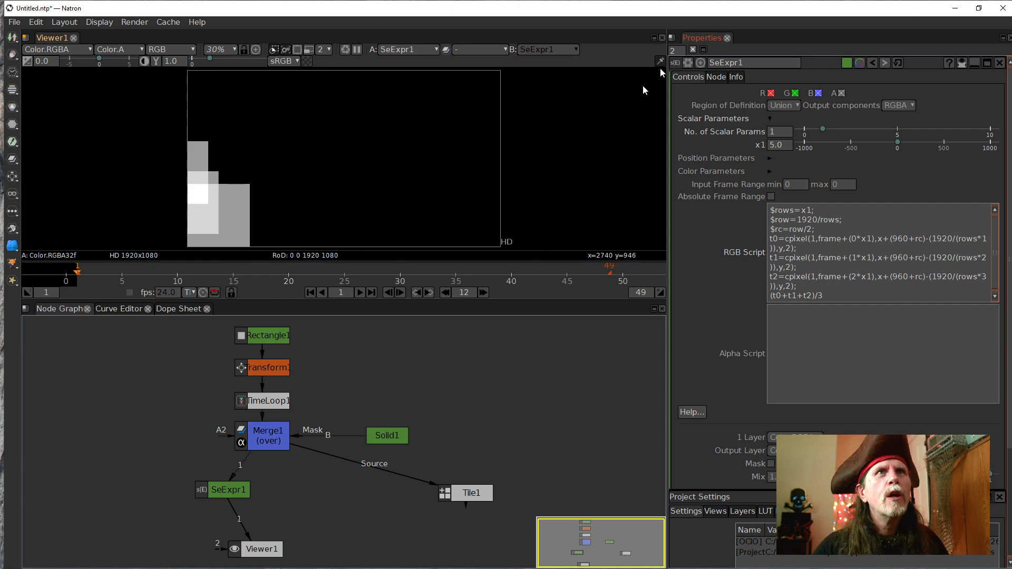
# Set the number of scalar parameters to 2 and give x2 a value of 5
pyautogui.write('2')
pyautogui.press('Return')
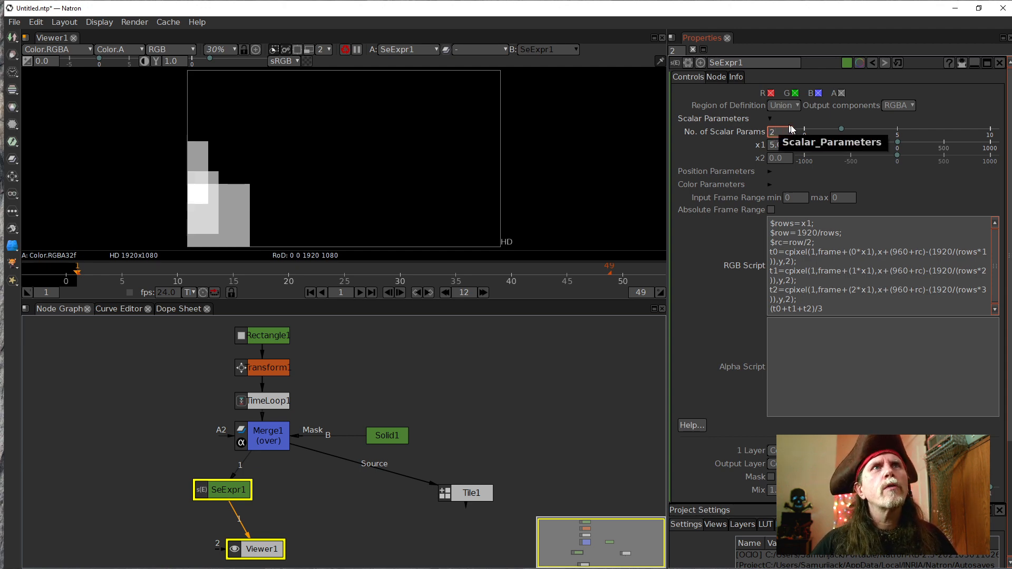
pyautogui.click(789, 159)
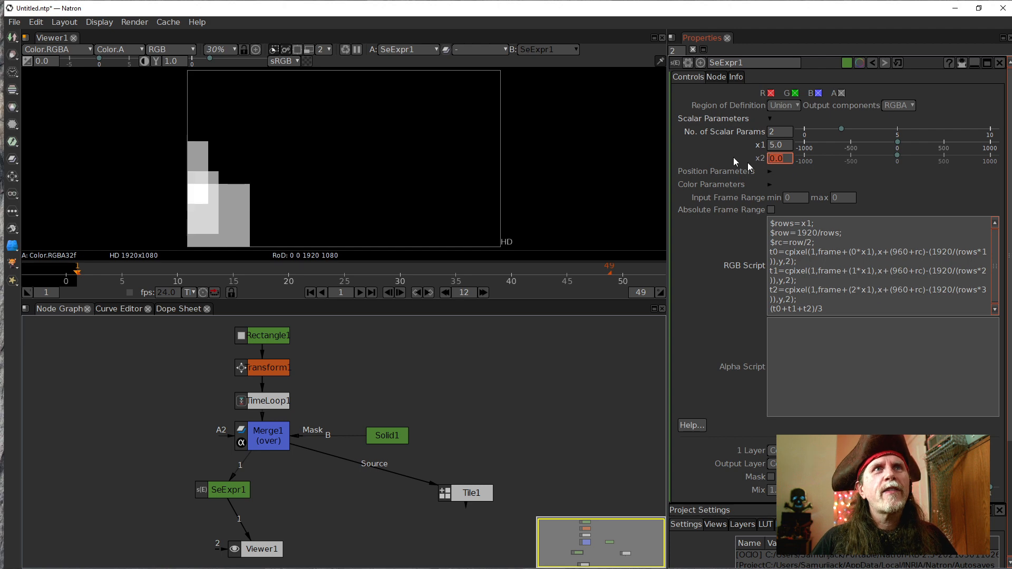
pyautogui.write('5')
pyautogui.press('Return')
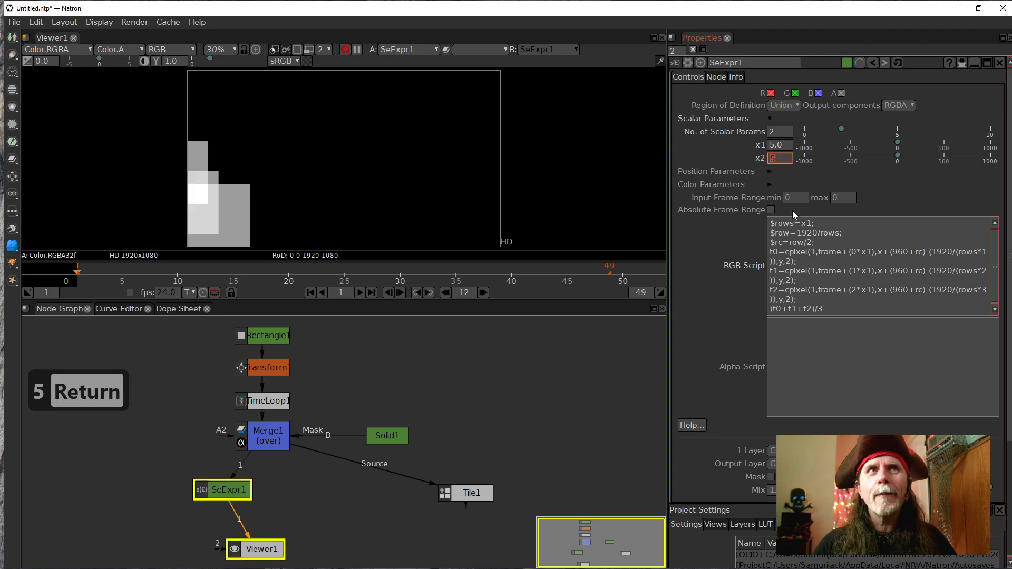
pyautogui.click(781, 145)
pyautogui.doubleClick(781, 145)
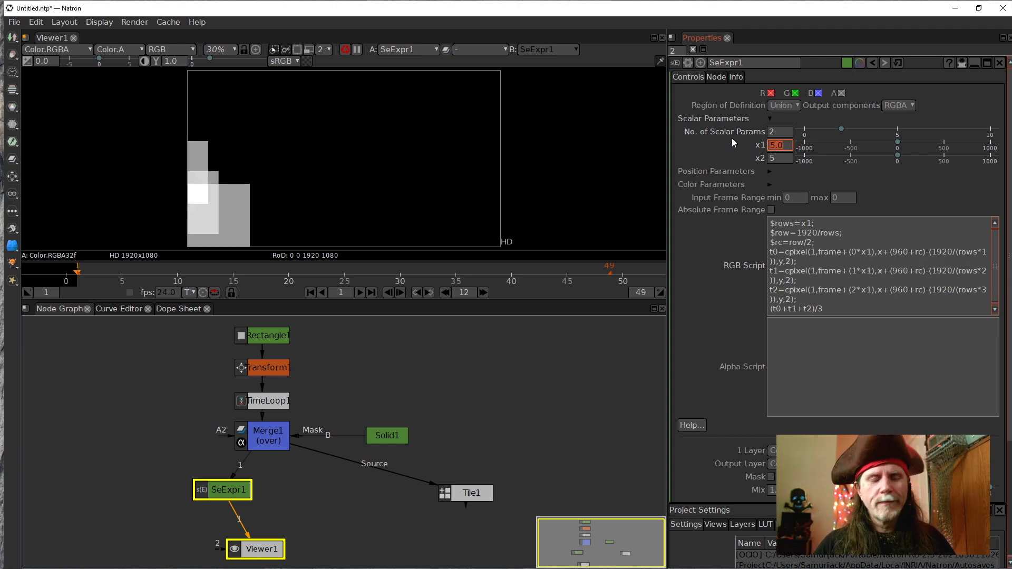
pyautogui.click(785, 146)
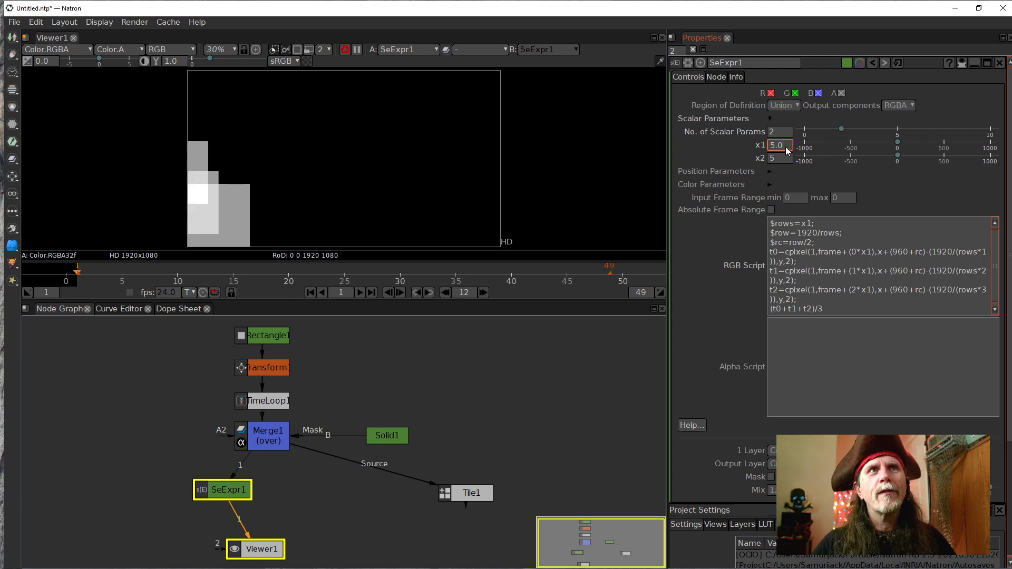
# Change the $rows definition in the RGB script to x2 and apply the script
pyautogui.click(840, 236)
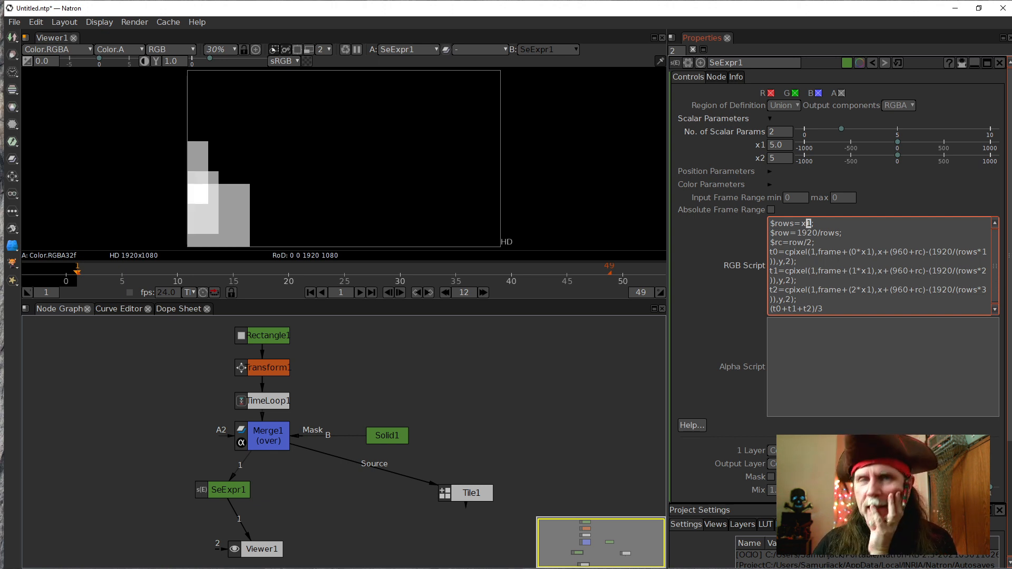
pyautogui.write('2')
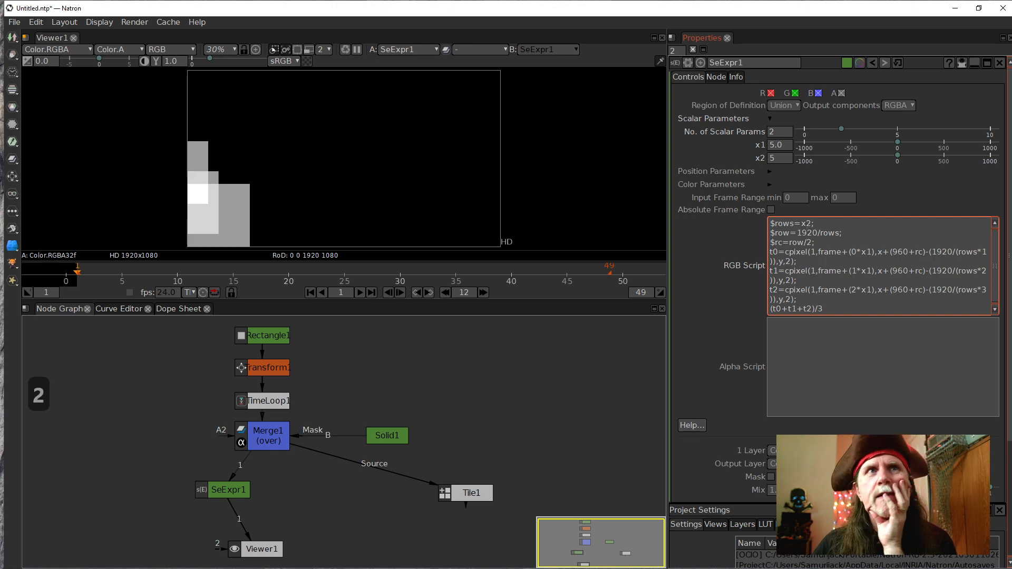
pyautogui.click(681, 298)
pyautogui.click(962, 263)
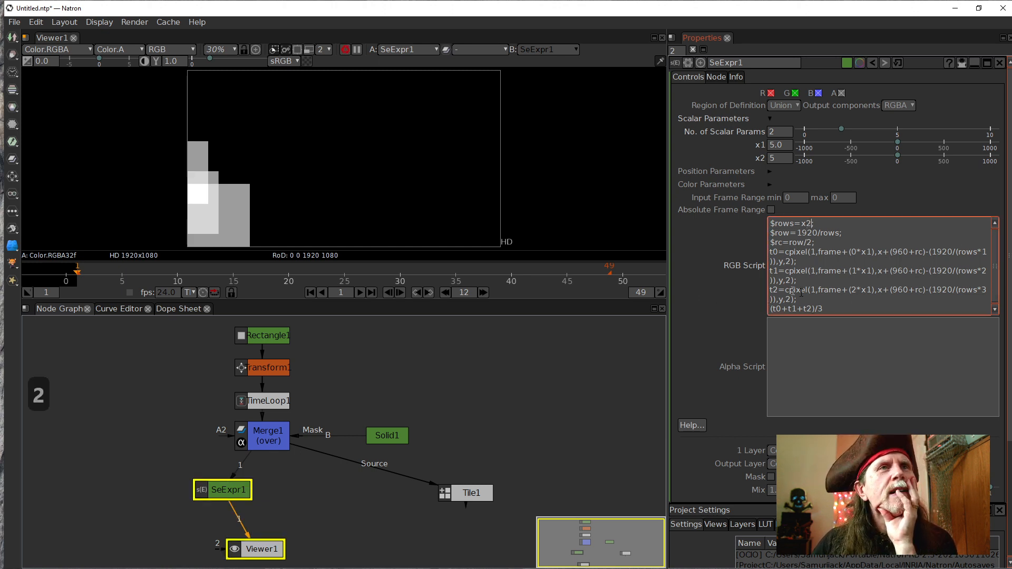
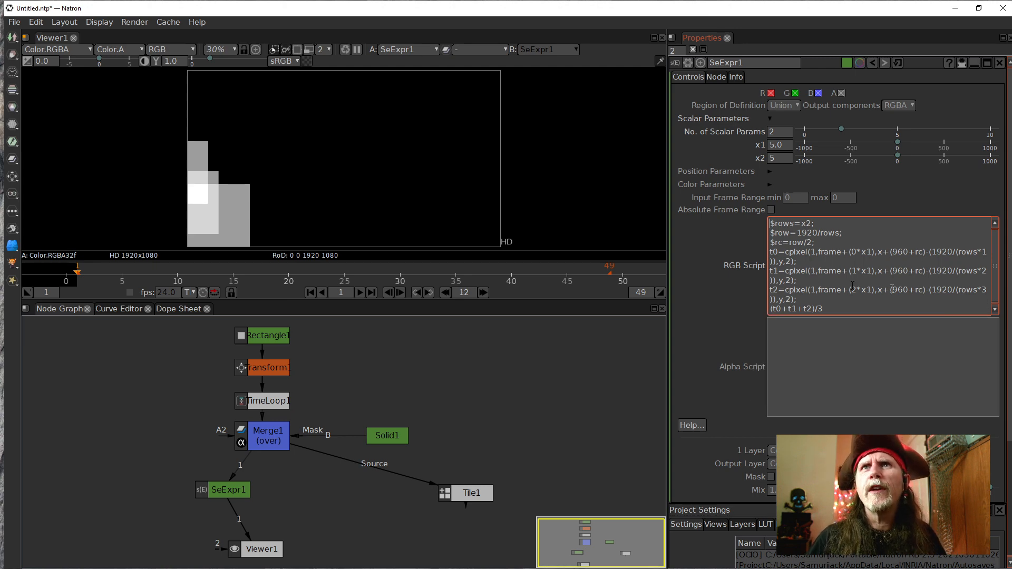
# Insert a new first line in the RGB script reading $tiles=-1
pyautogui.hotkey('shift', 'Return')
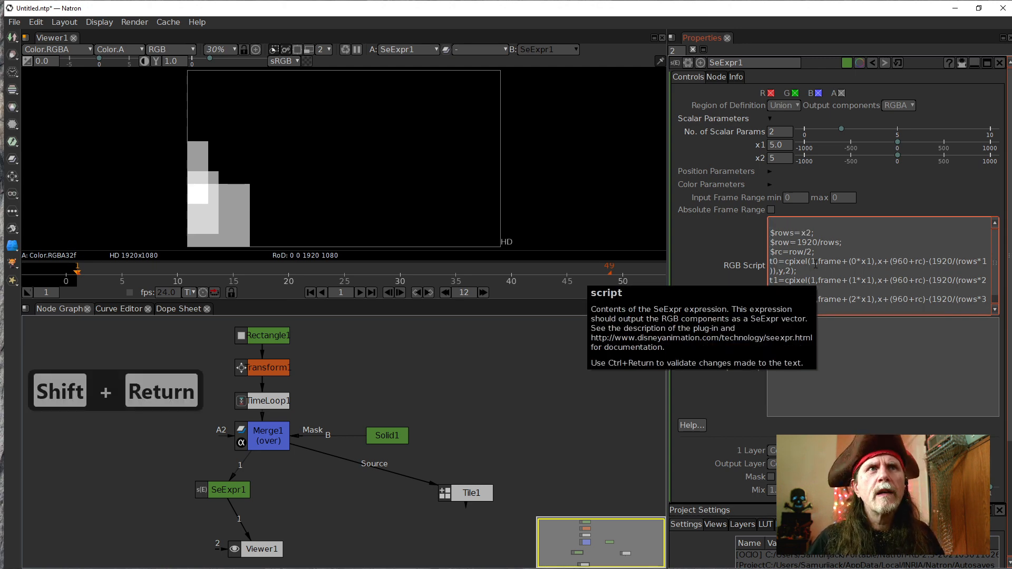
pyautogui.press('Up')
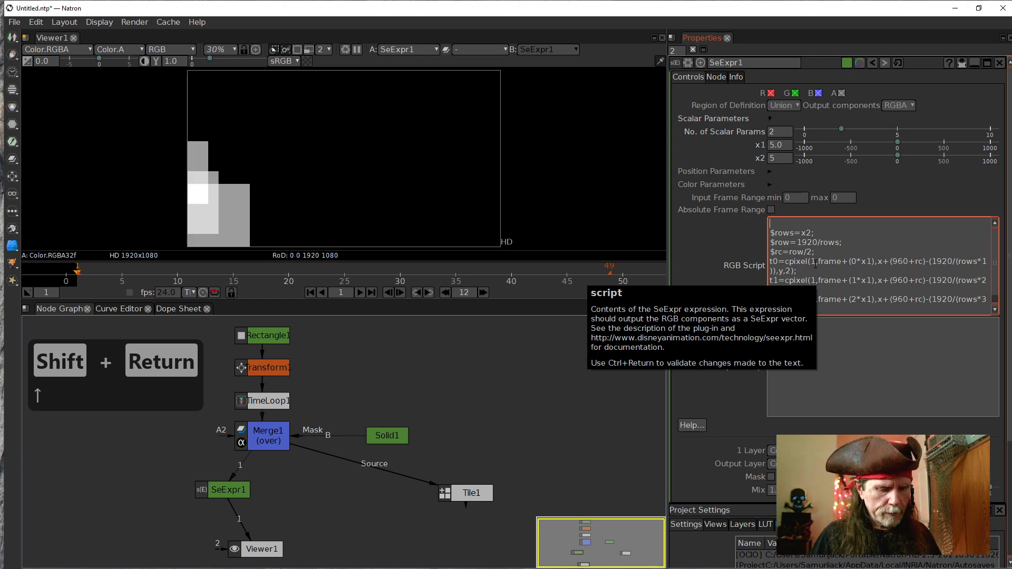
pyautogui.write('$tiles')
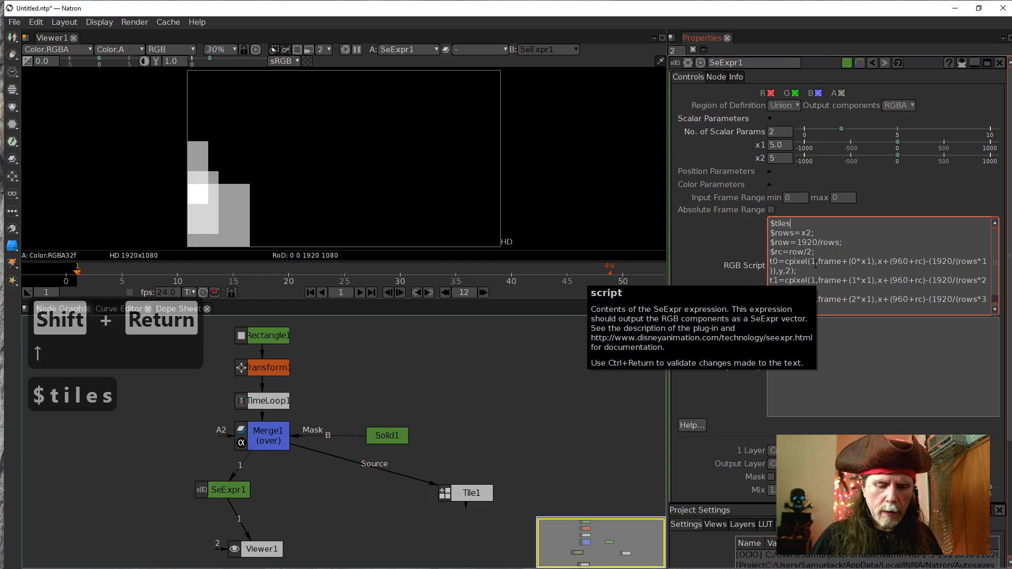
pyautogui.write('=-1')
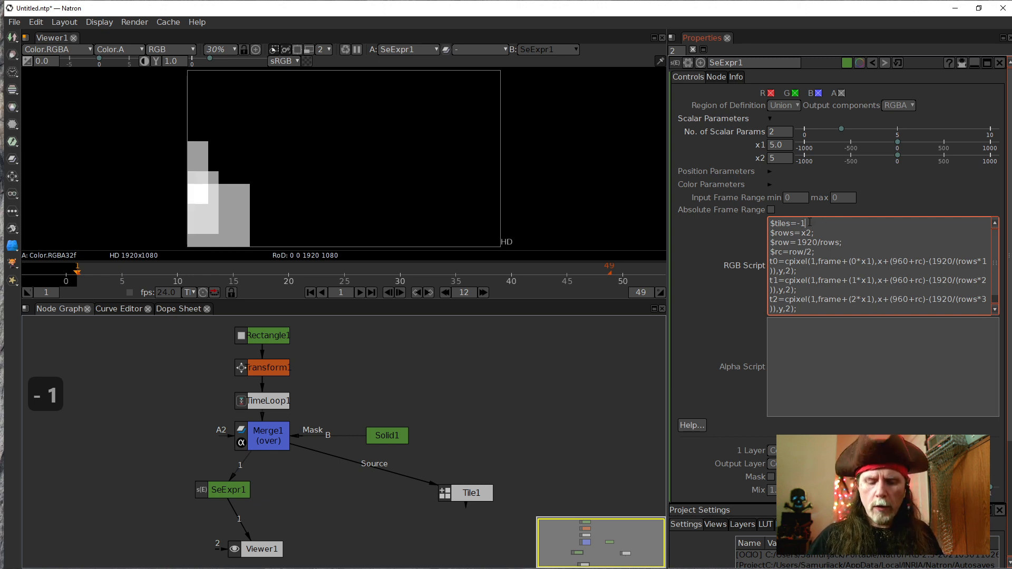
# Add the line $offset =x1; between the $tiles and $rows definitions and apply the script
pyautogui.hotkey('shift', 'Return')
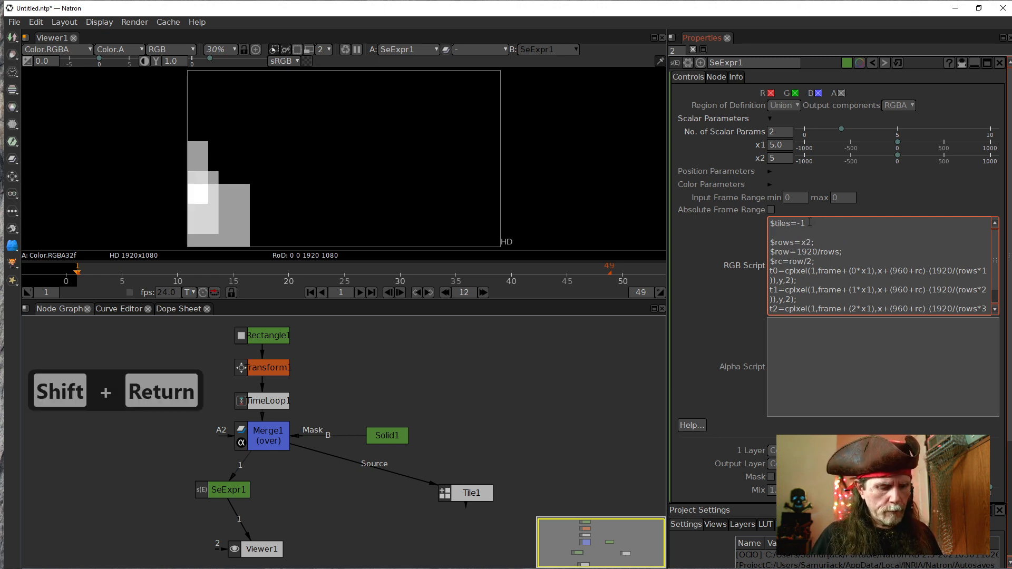
pyautogui.write('$off')
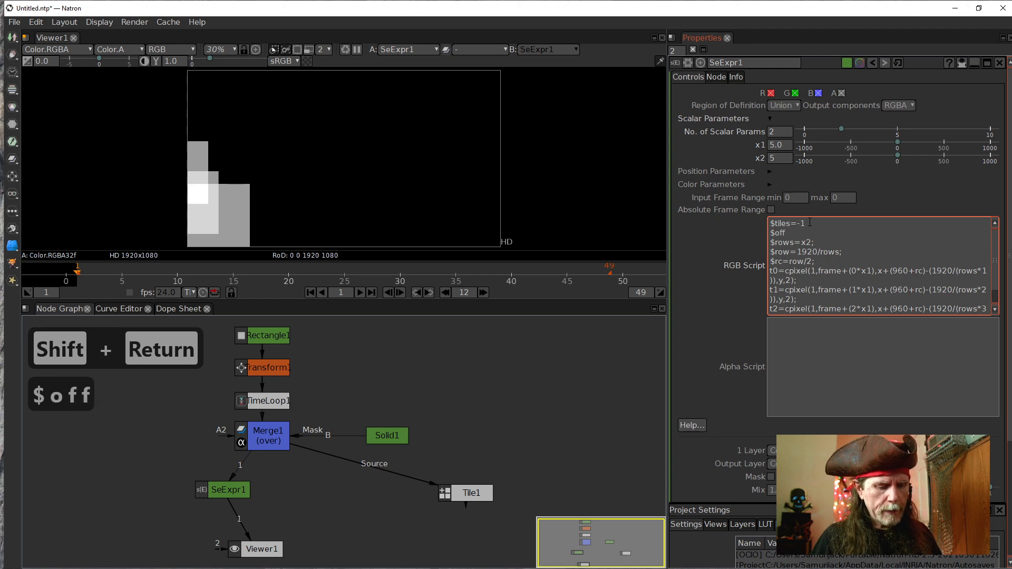
pyautogui.write('set')
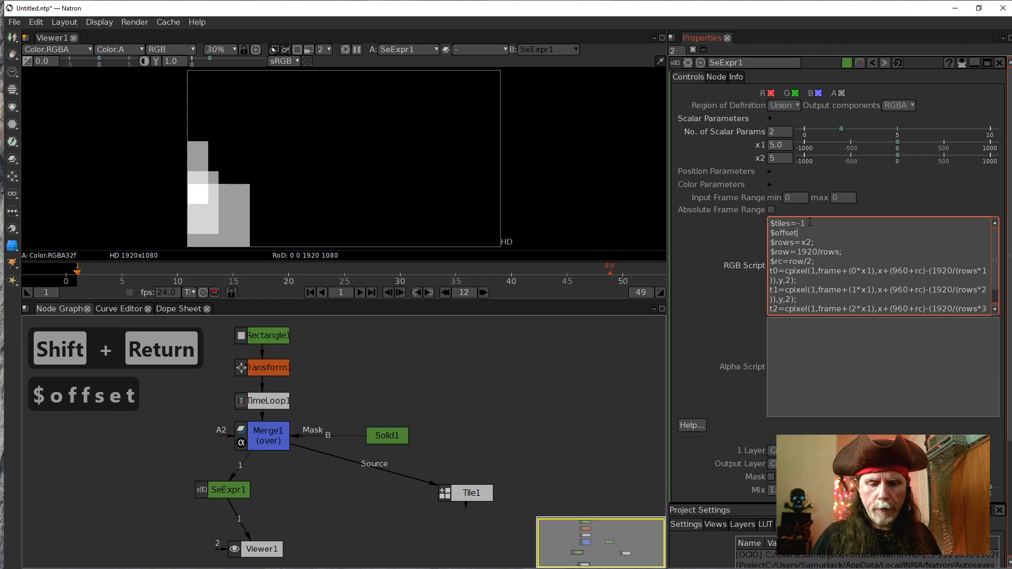
pyautogui.write(' =')
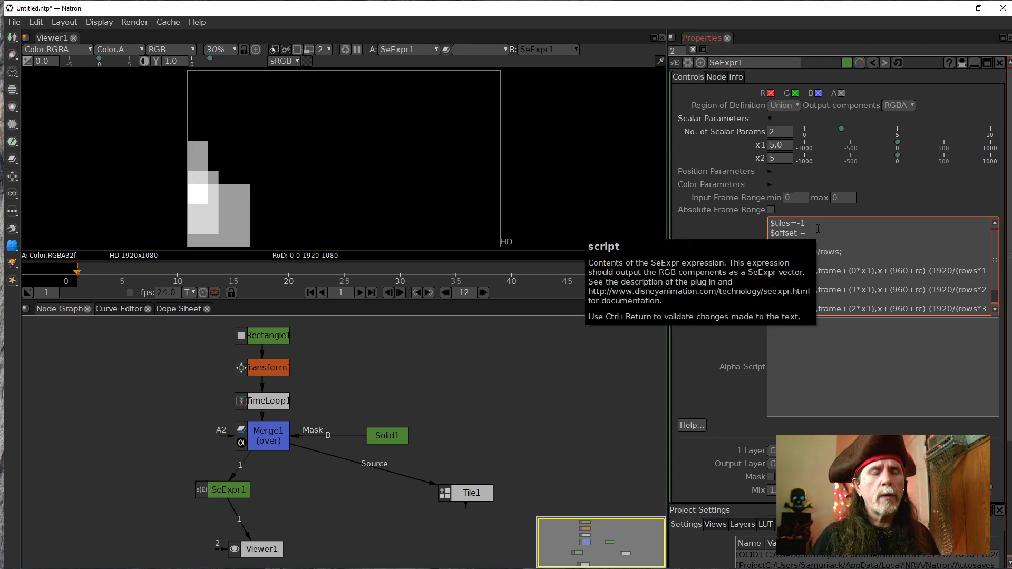
pyautogui.write('x1')
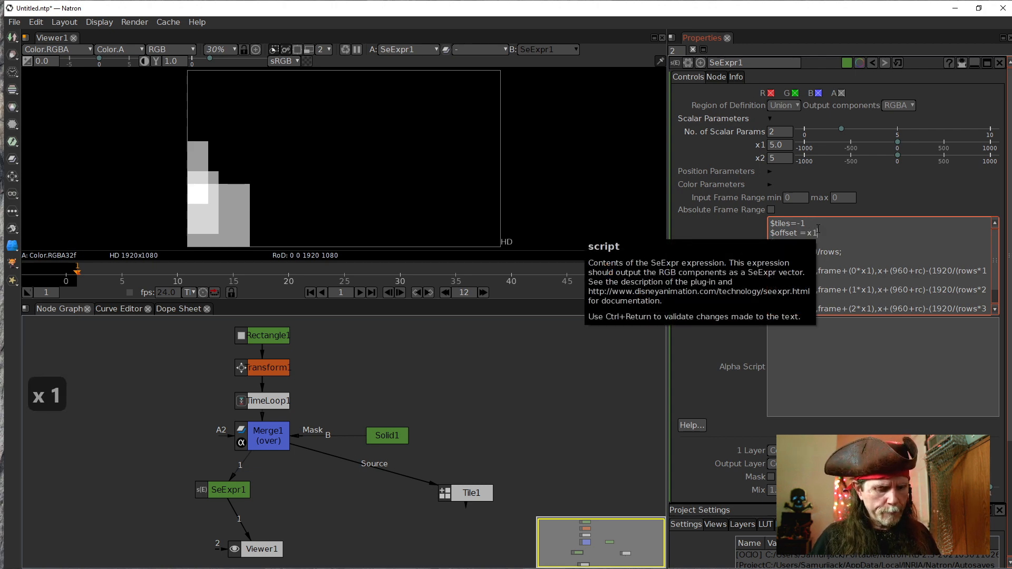
pyautogui.write(';')
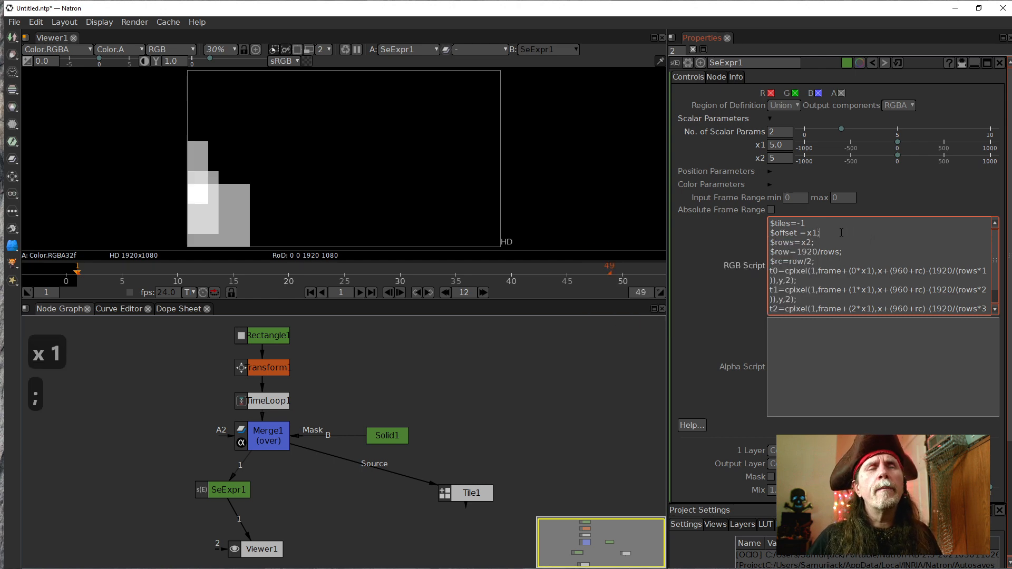
pyautogui.click(775, 149)
pyautogui.doubleClick(774, 148)
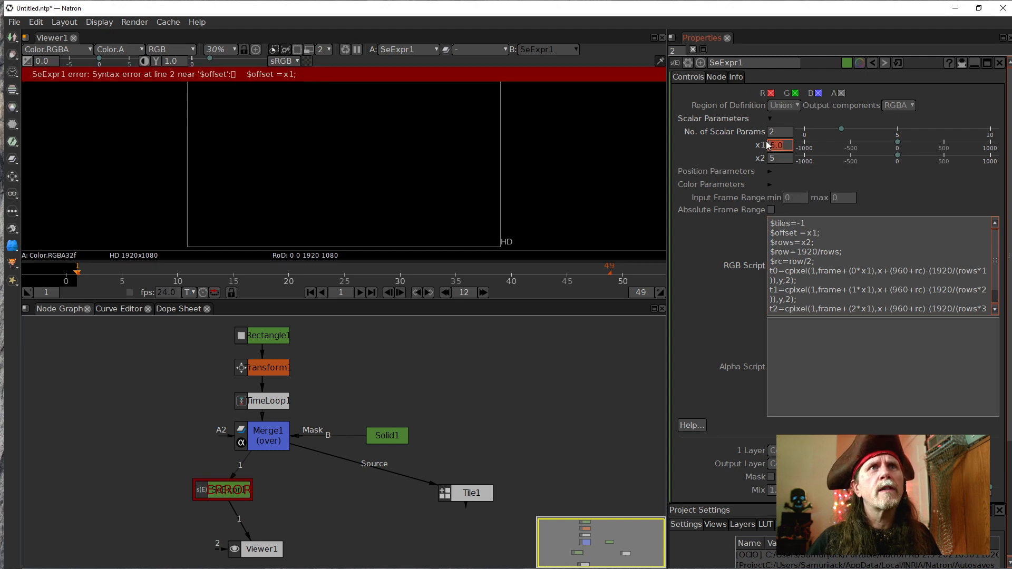
# End the $tiles=-1 line with a semicolon and reapply the RGB script
pyautogui.click(852, 266)
pyautogui.scroll(-1, 852, 266)
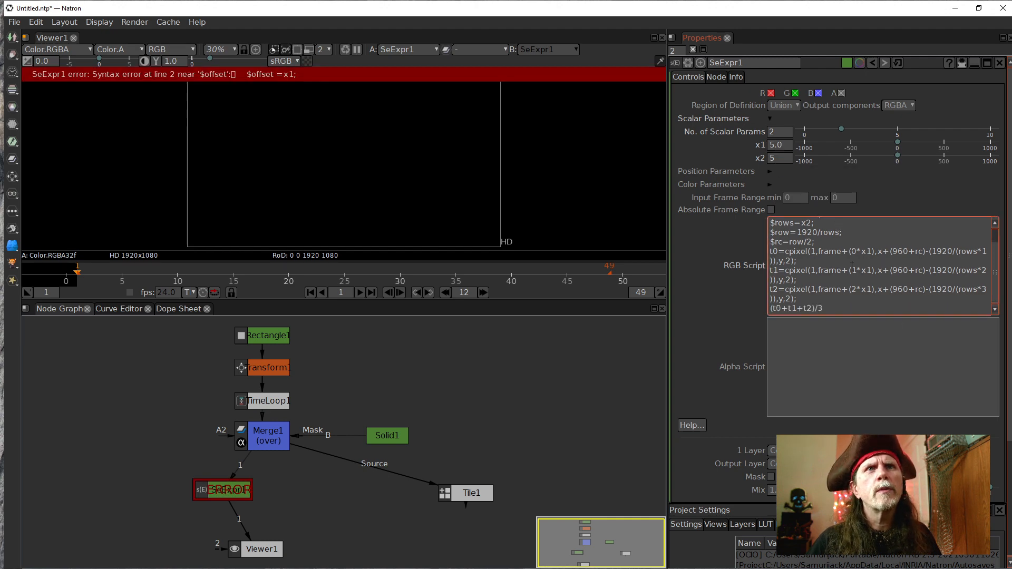
pyautogui.scroll(-1, 850, 265)
pyautogui.scroll(1, 838, 264)
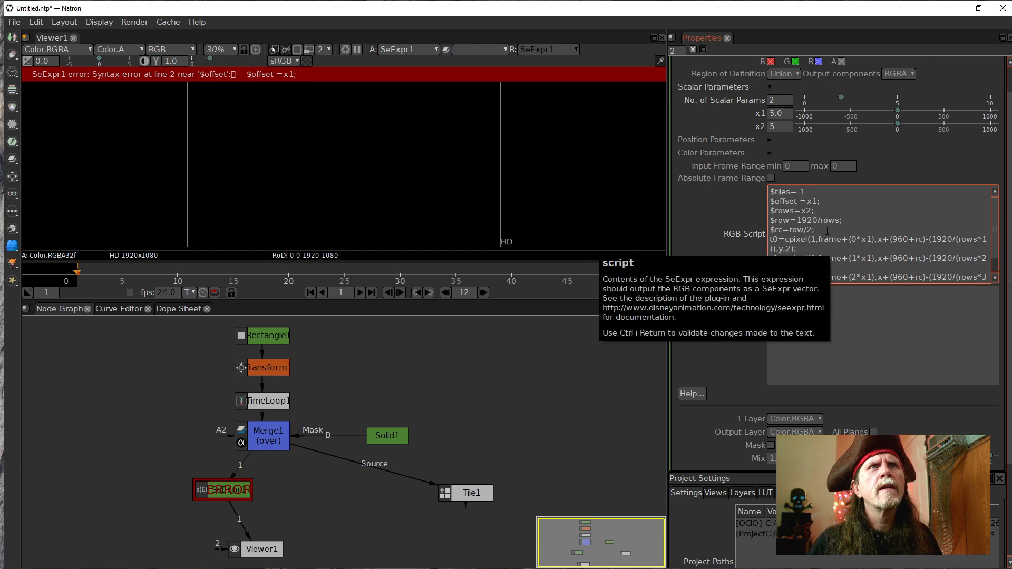
pyautogui.click(806, 193)
pyautogui.write(';')
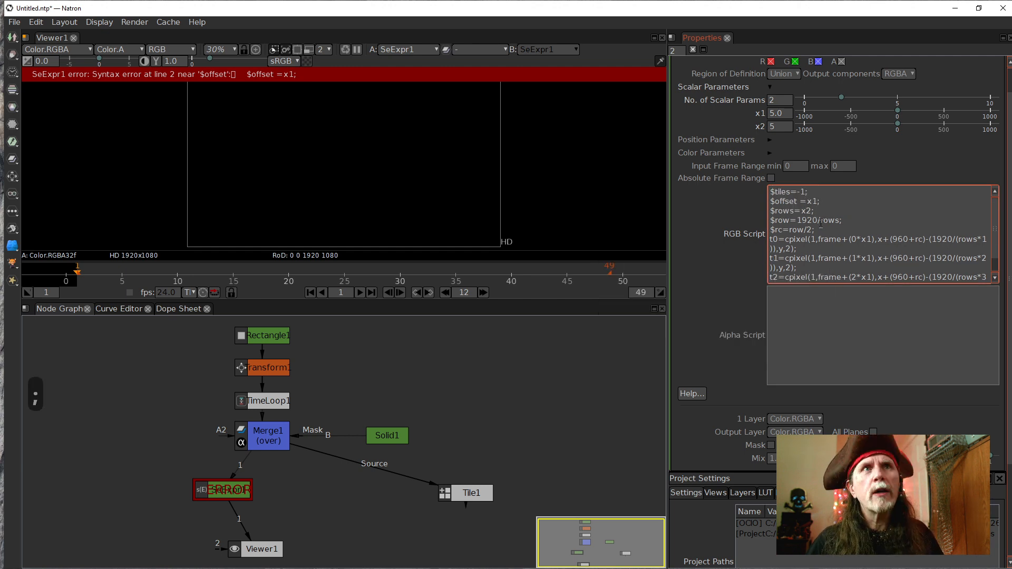
pyautogui.click(822, 201)
pyautogui.click(727, 273)
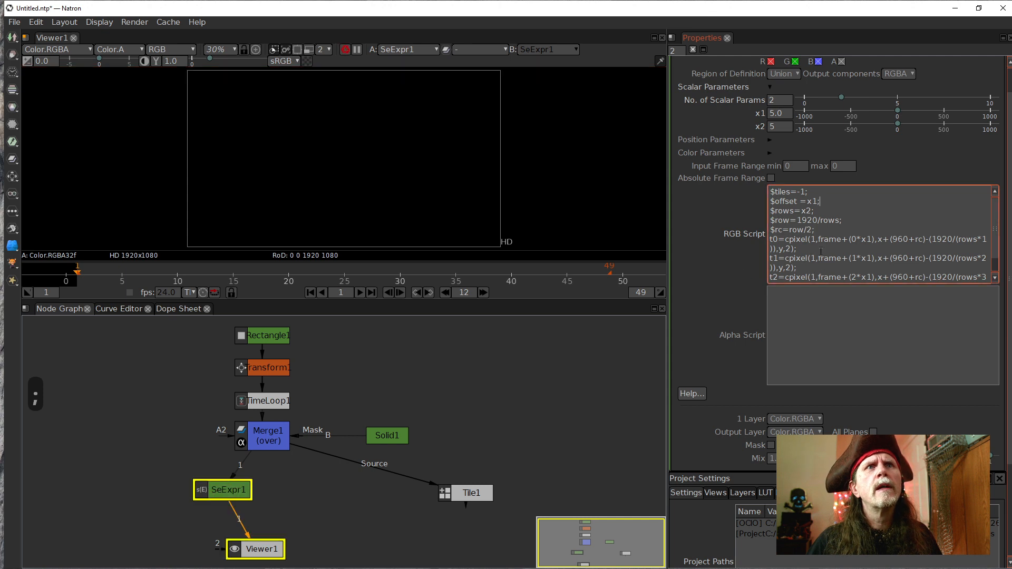
# Set the scalar parameter x1 to 9
pyautogui.moveTo(783, 117); pyautogui.dragTo(771, 116)
pyautogui.click(771, 118)
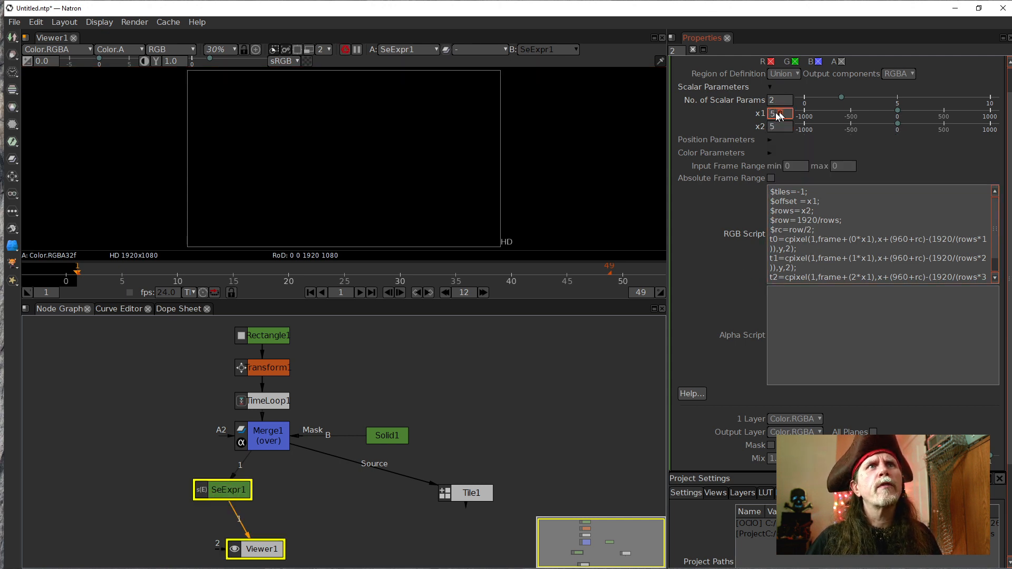
pyautogui.moveTo(772, 117); pyautogui.dragTo(762, 116)
pyautogui.write('9')
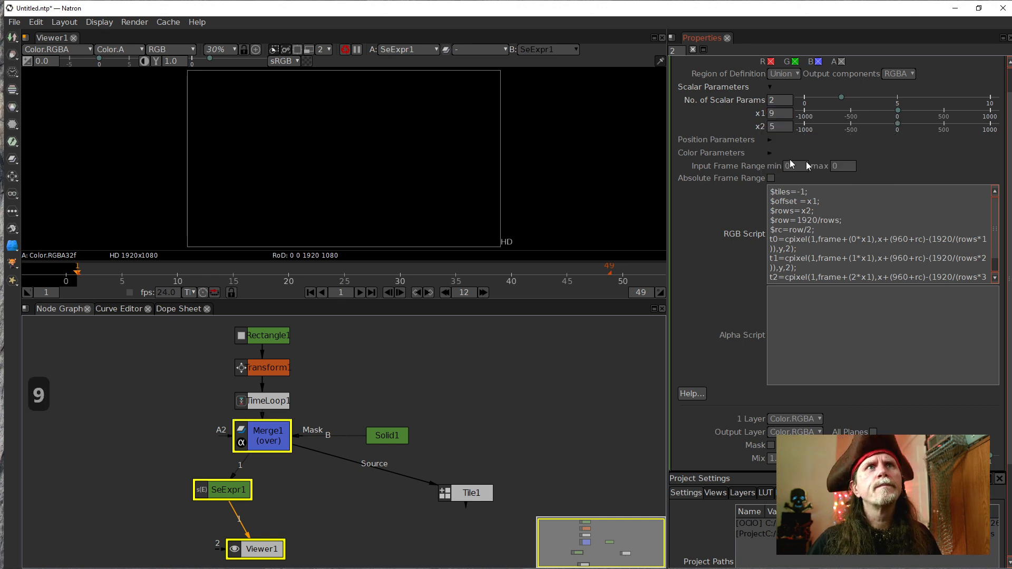
# Add the line $cols=x3; directly below the $rows=x2; definition in the RGB script
pyautogui.click(830, 202)
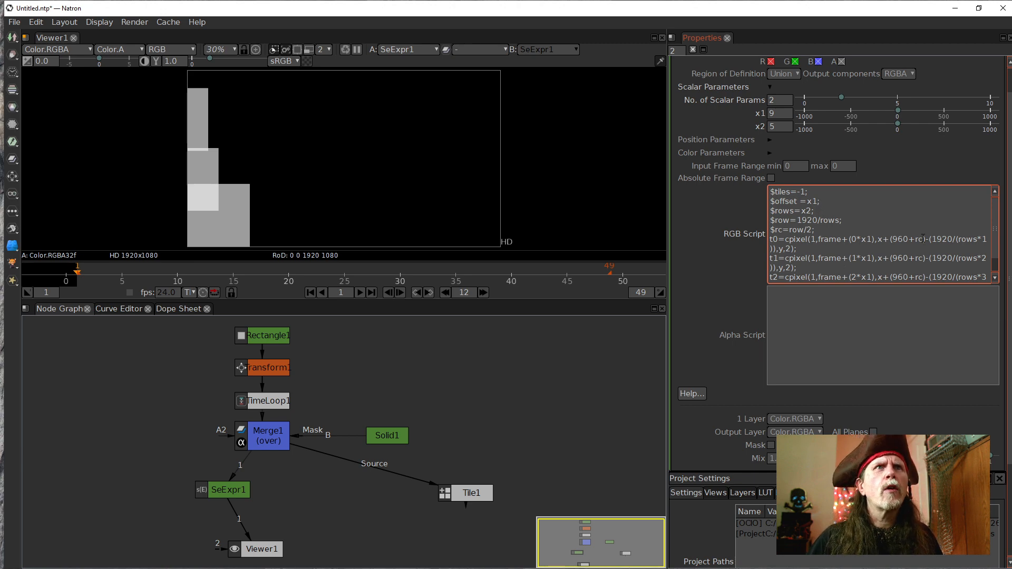
pyautogui.press('Return')
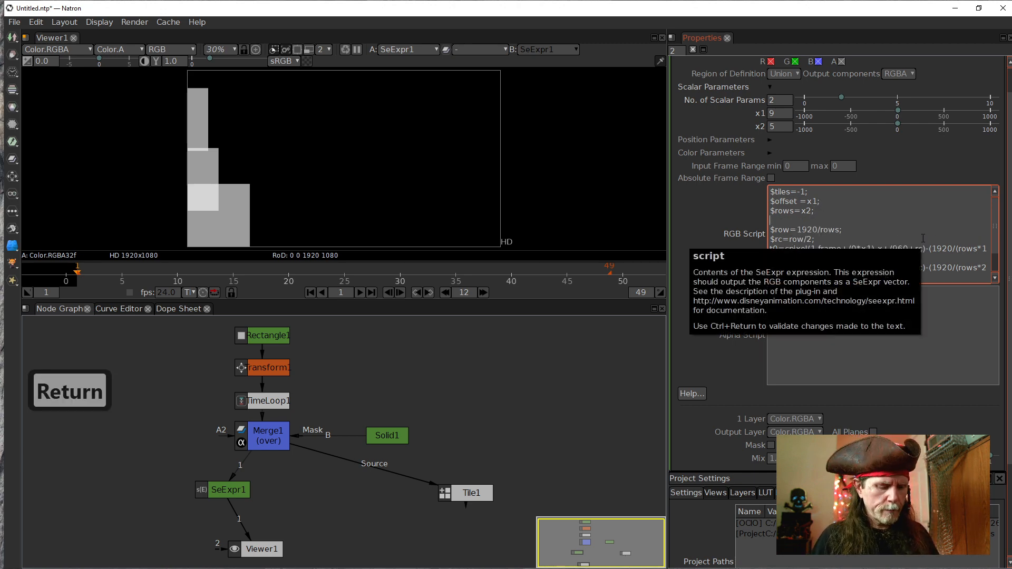
pyautogui.write('$col')
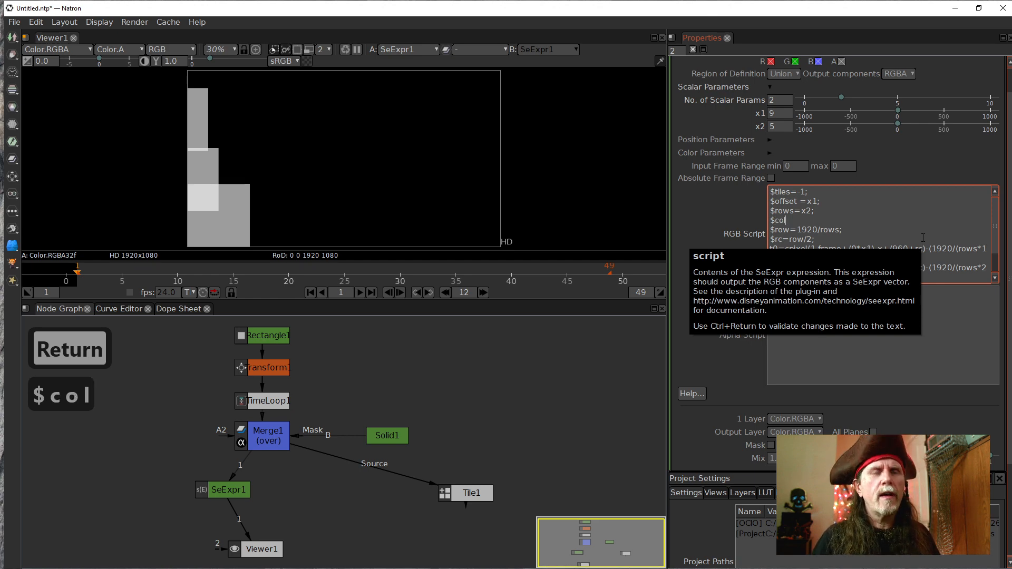
pyautogui.write('s=')
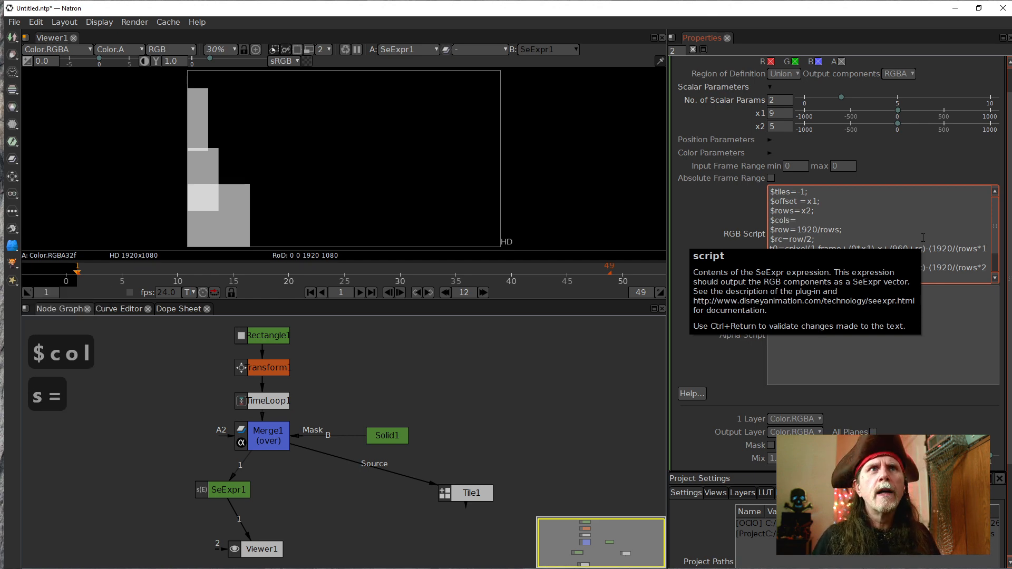
pyautogui.press('BackSpace')
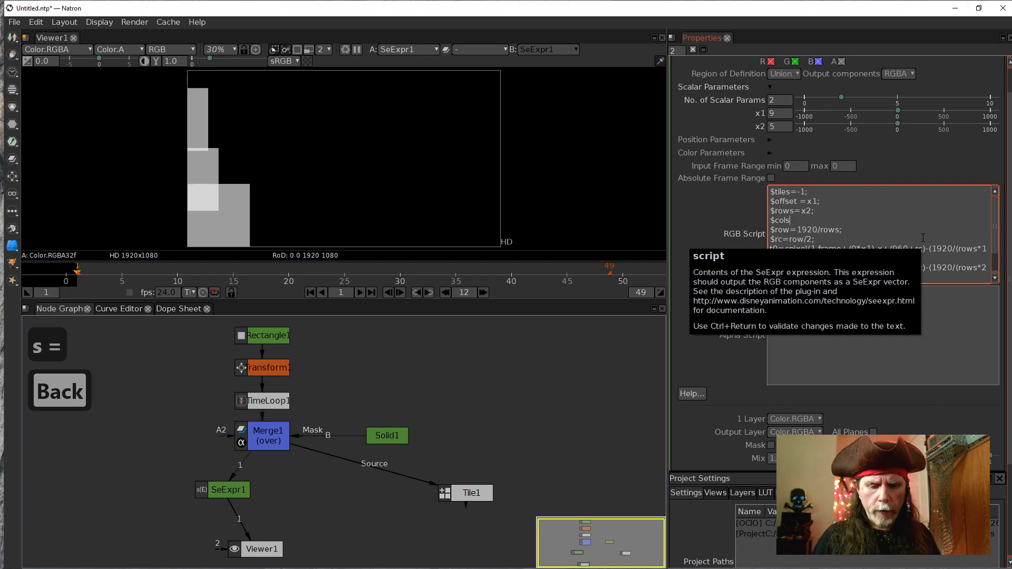
pyautogui.write('=')
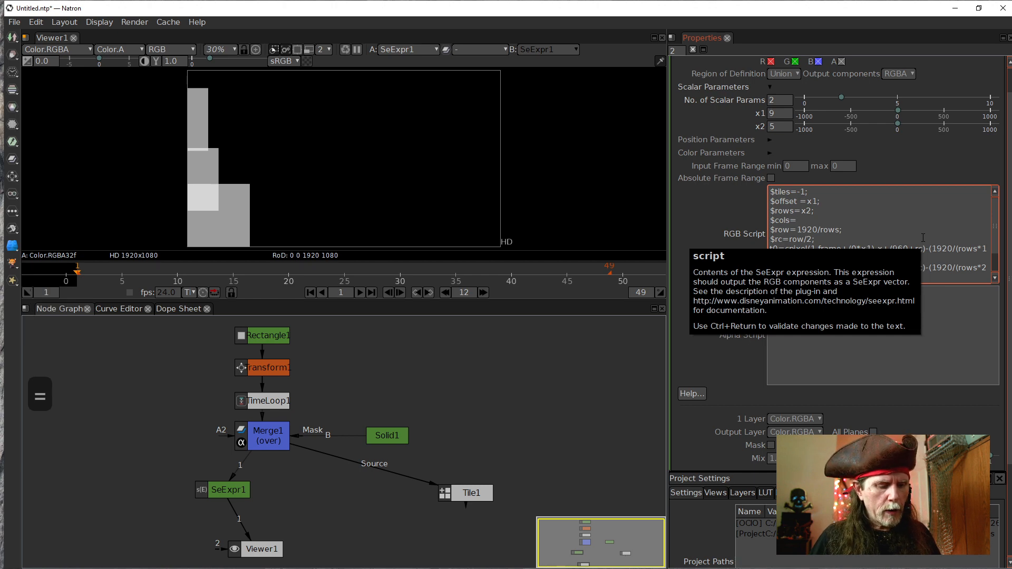
pyautogui.write('x3')
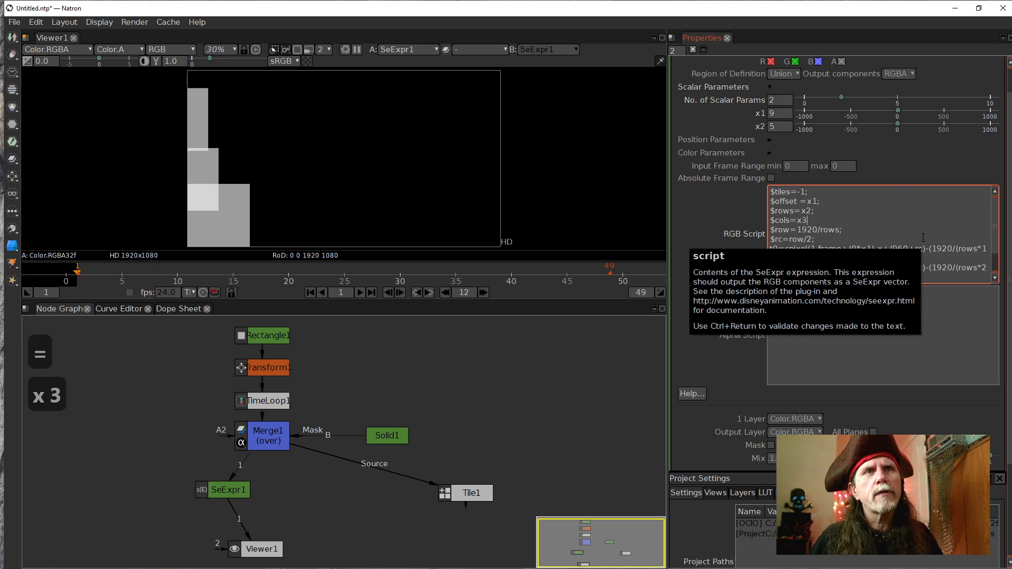
pyautogui.write(';')
# Comment out the $cols=x3; line in the RGB script with a leading #
pyautogui.press('Left')
pyautogui.press('Left')
pyautogui.press('Left')
pyautogui.press('Left')
pyautogui.press('Left')
pyautogui.press('Left')
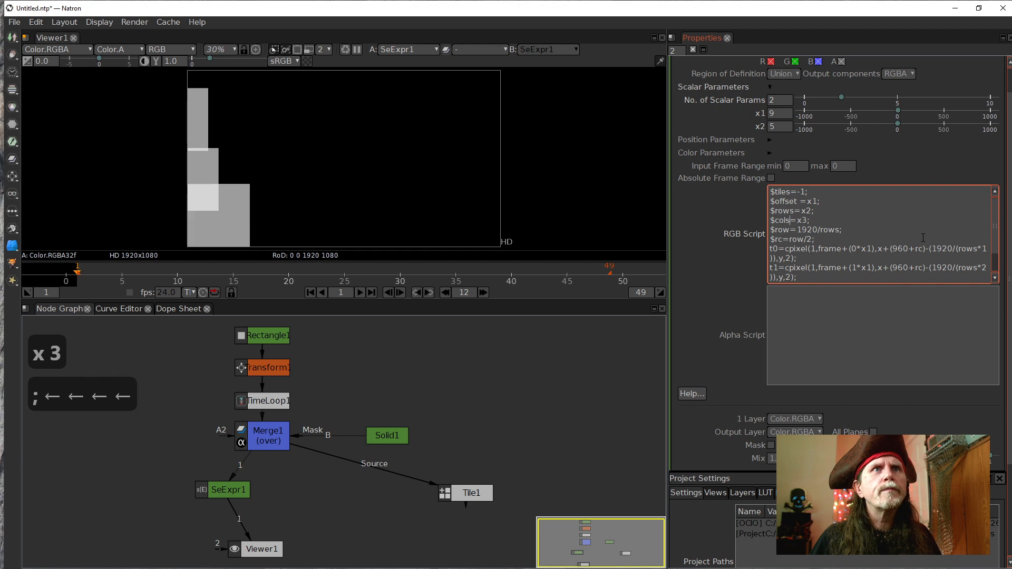
pyautogui.press('Left')
pyautogui.press('Left')
pyautogui.press('Left')
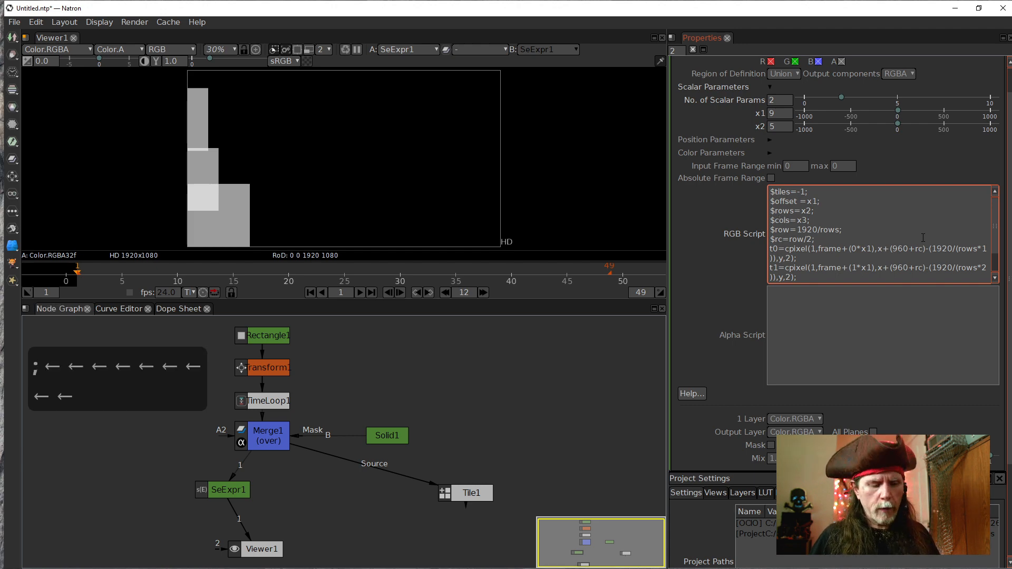
pyautogui.write('#')
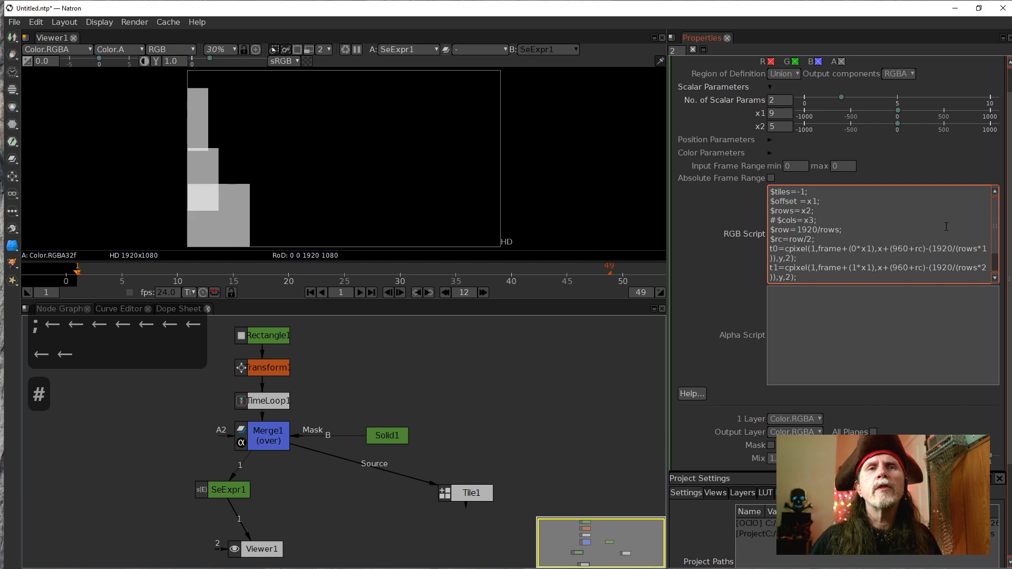
# Add the lines $w=1920; and $h=1080; directly below the commented #$cols=x3; line in the RGB script
pyautogui.click(857, 230)
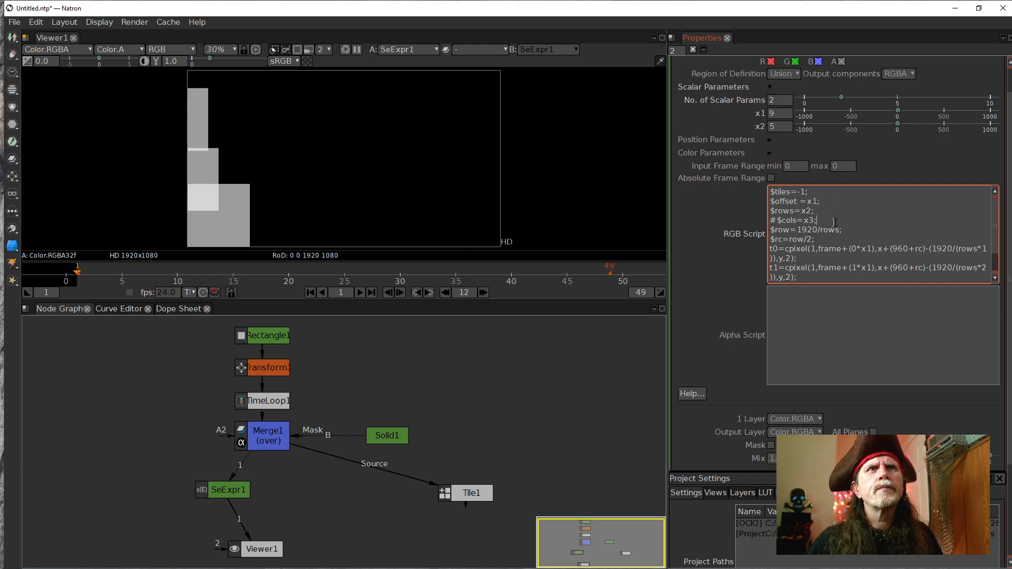
pyautogui.press('Return')
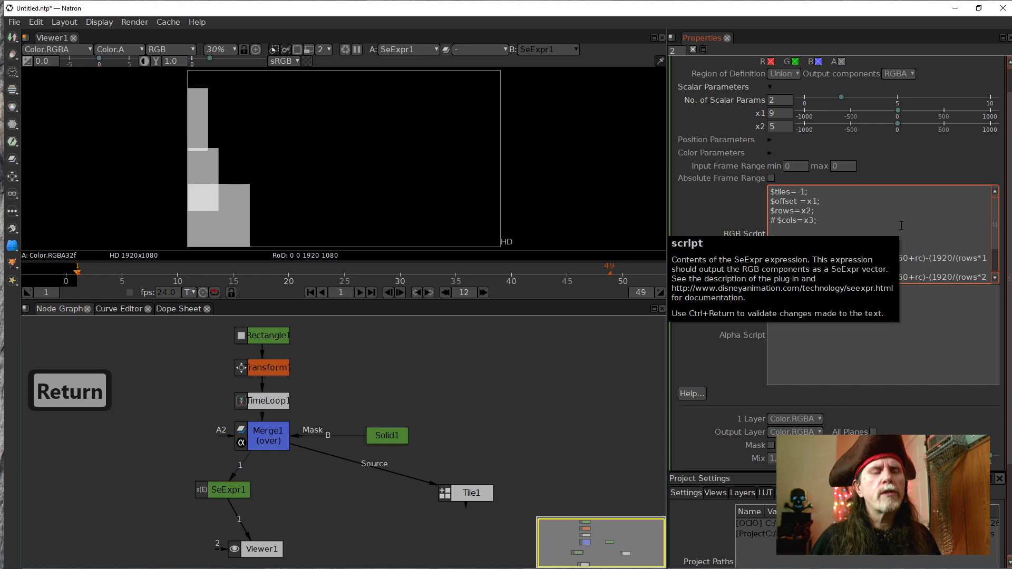
pyautogui.write('$')
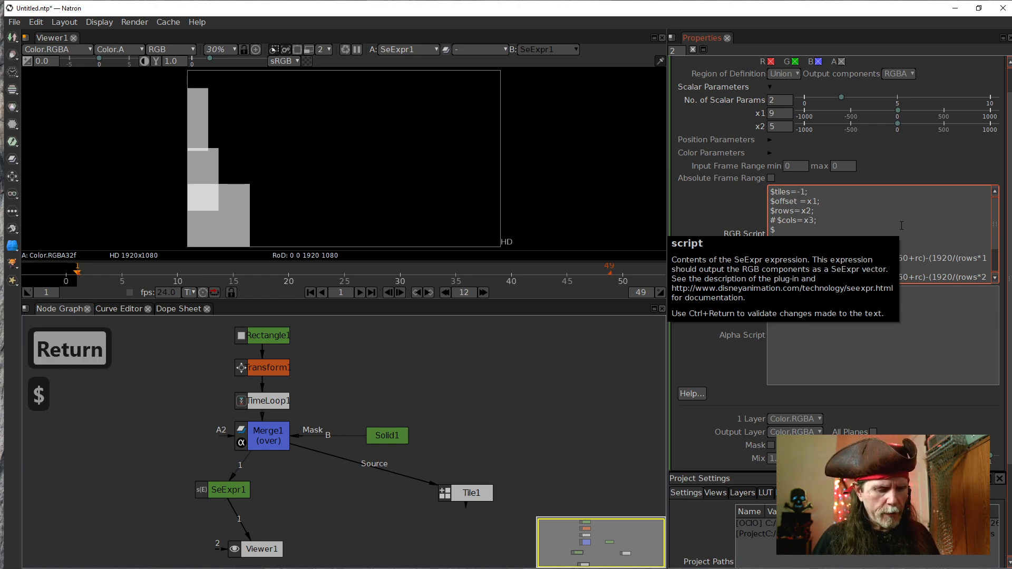
pyautogui.write('w=1')
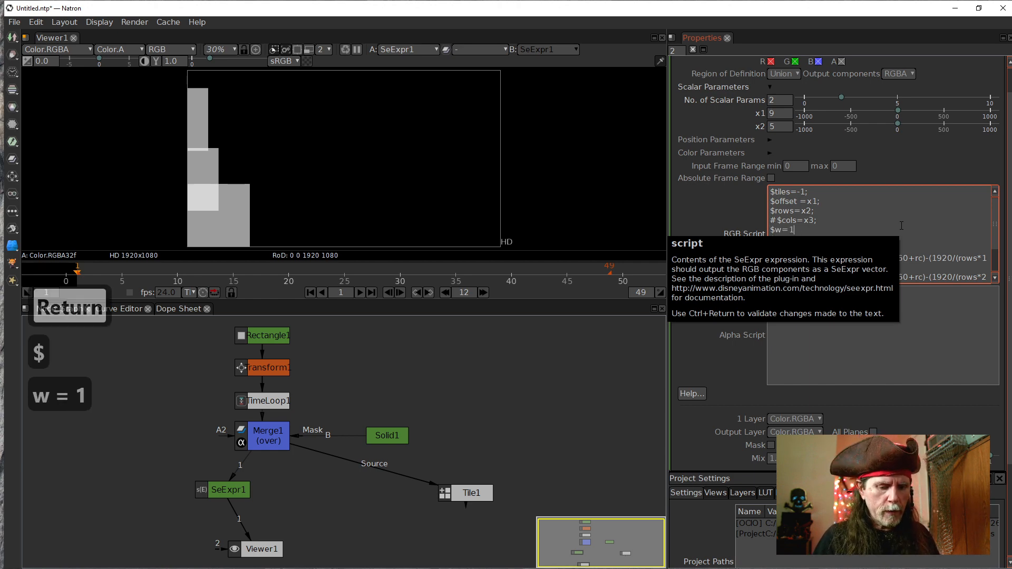
pyautogui.write('920;')
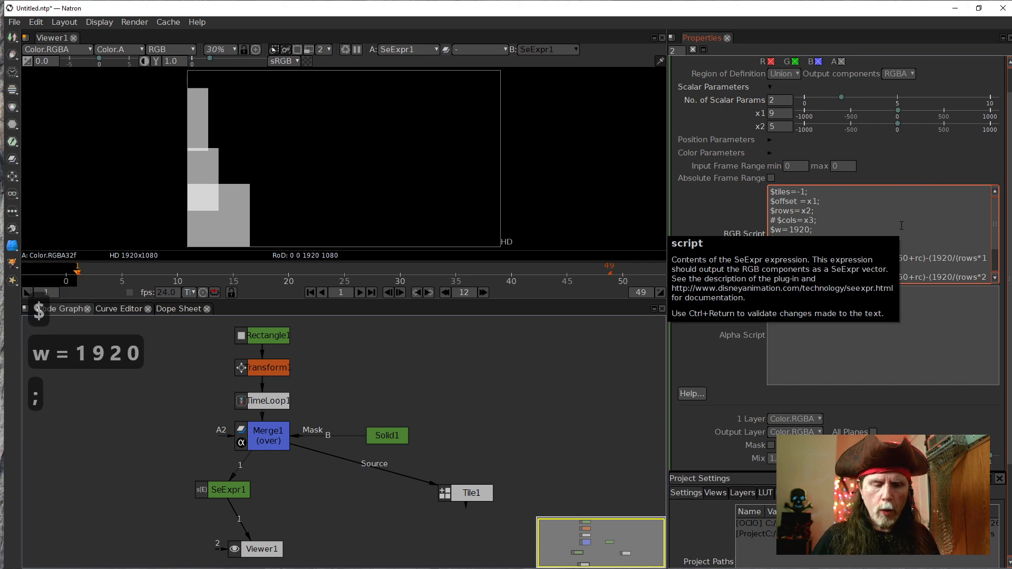
pyautogui.press('Return')
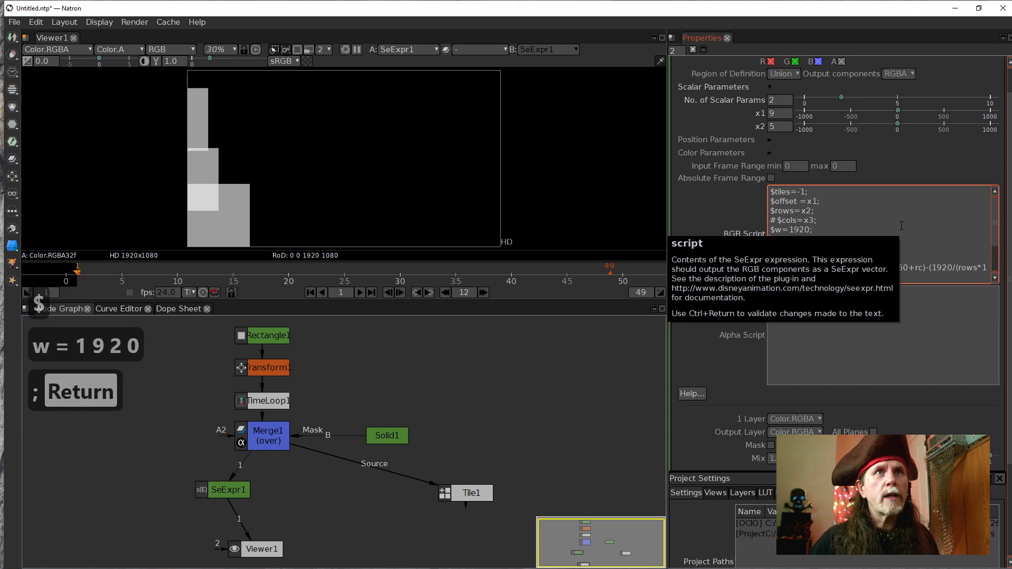
pyautogui.write('$')
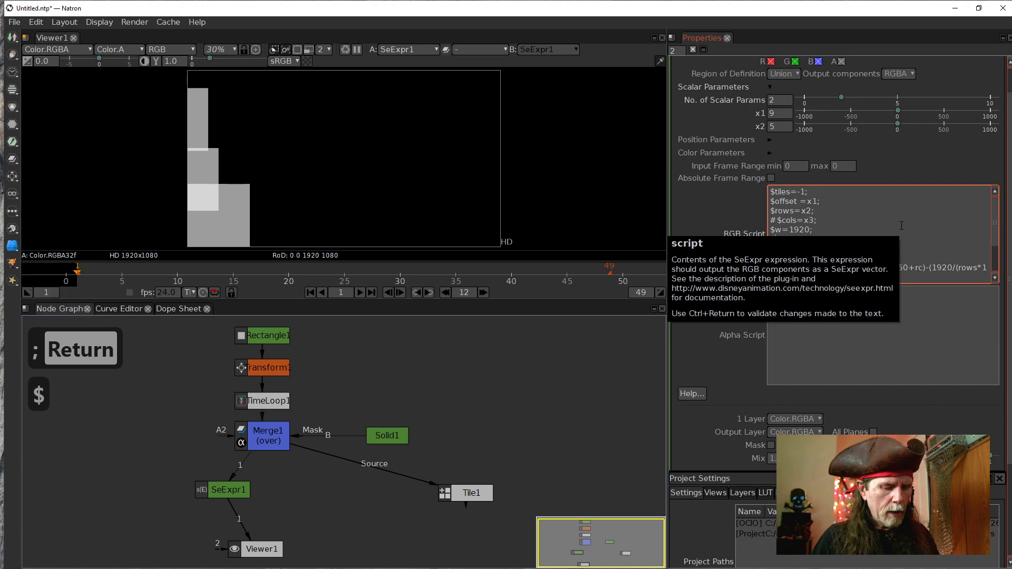
pyautogui.write('h=')
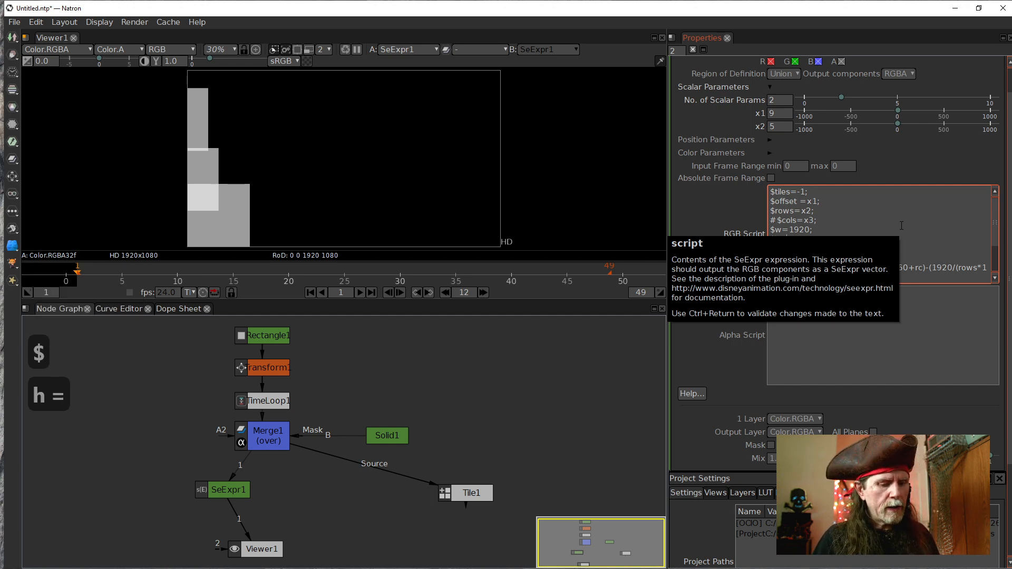
pyautogui.write('1080')
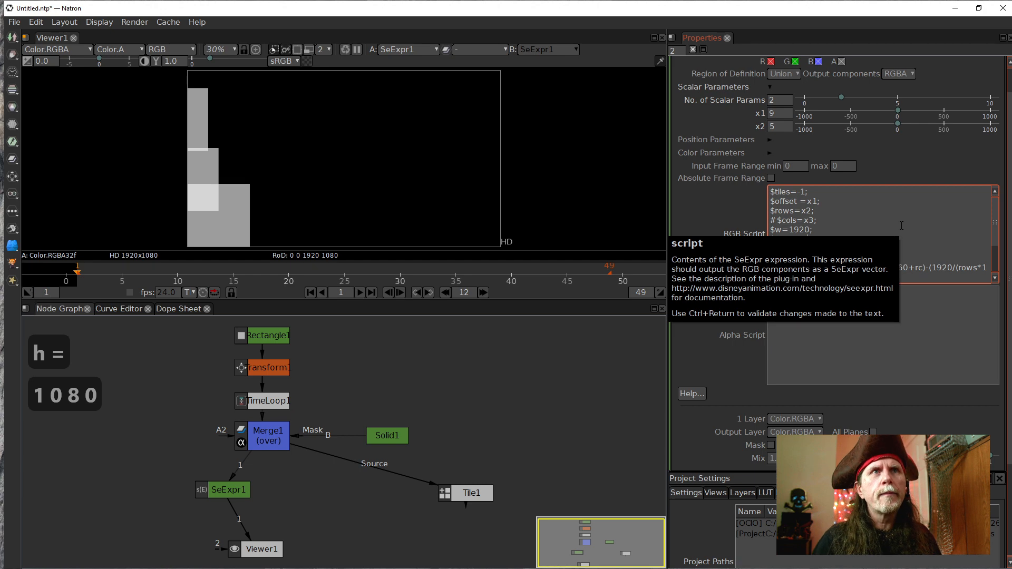
pyautogui.write(';')
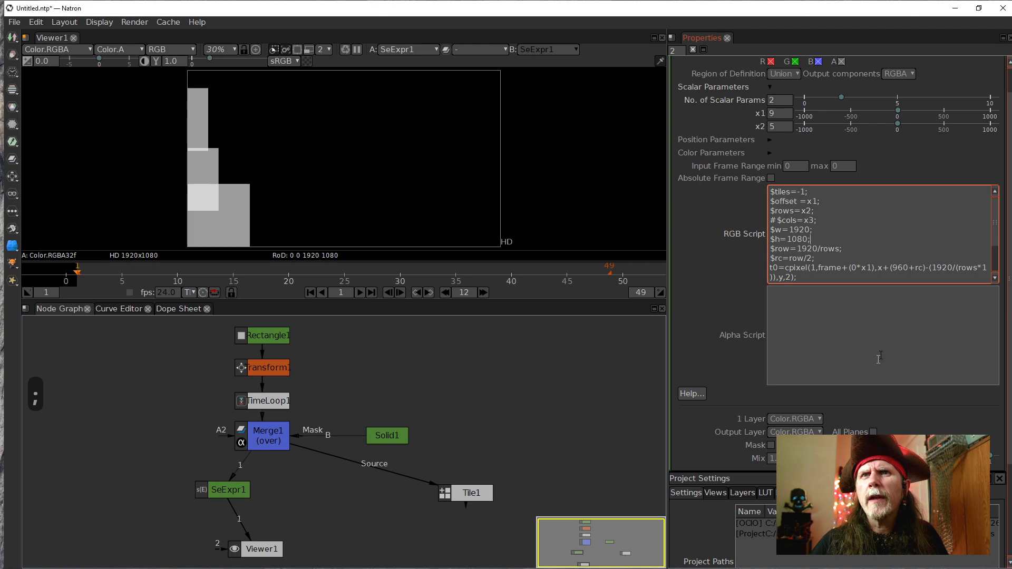
# Insert two blank lines between $h=1080; and $row=1920/rows; in the RGB script
pyautogui.press('Up')
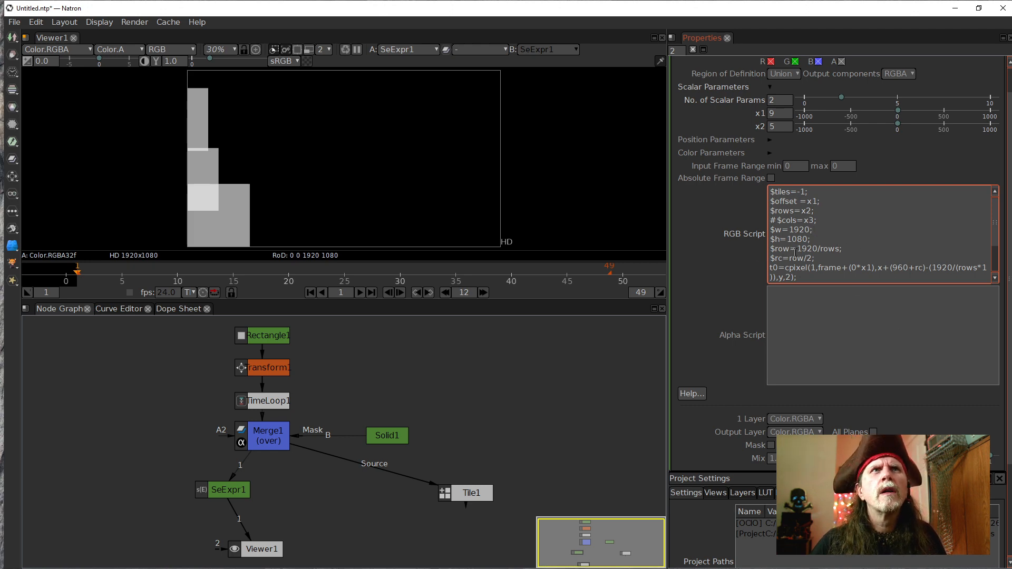
pyautogui.moveTo(863, 252); pyautogui.dragTo(771, 250)
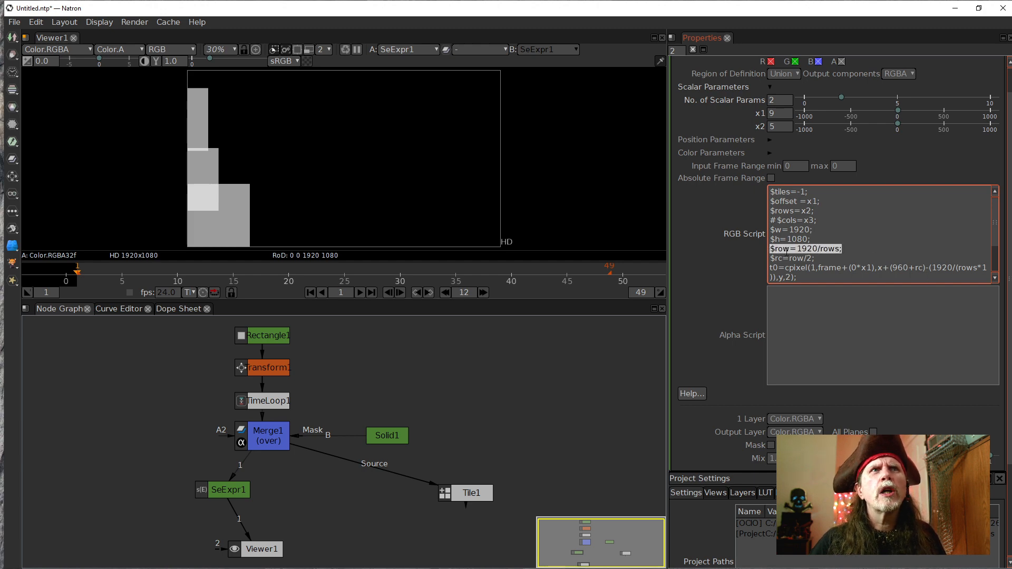
pyautogui.click(783, 250)
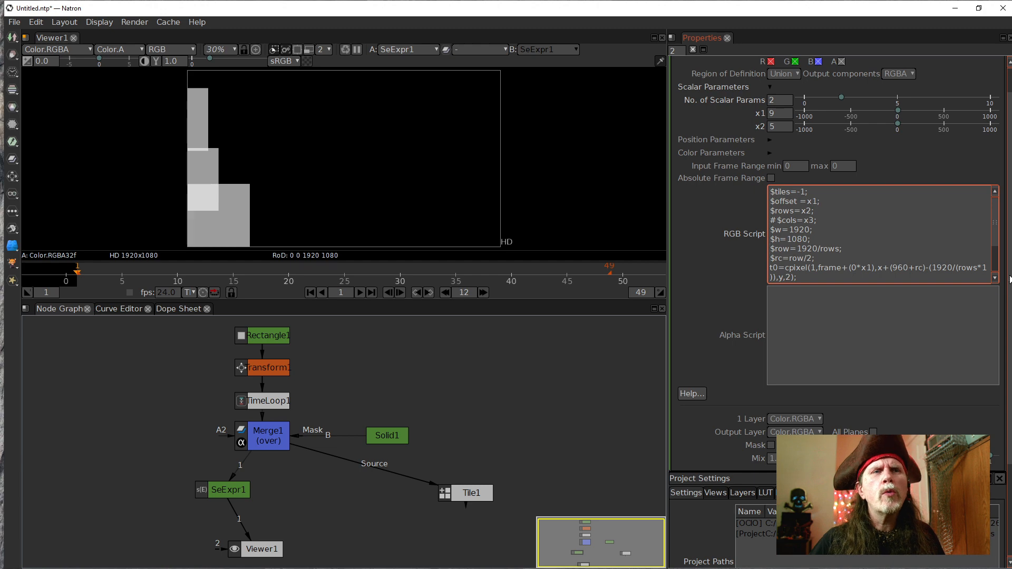
pyautogui.press('Down')
pyautogui.press('Left')
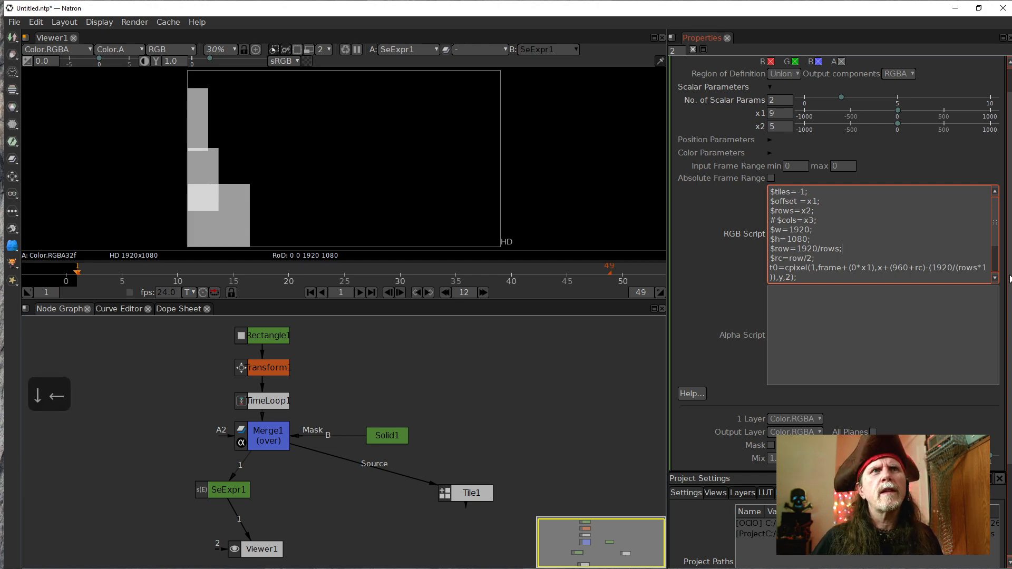
pyautogui.press('Up')
pyautogui.press('Down')
pyautogui.press('Left')
pyautogui.press('Left')
pyautogui.press('Left')
pyautogui.press('Left')
pyautogui.press('Left')
pyautogui.press('Left')
pyautogui.press('Left')
pyautogui.press('Left')
pyautogui.press('Left')
pyautogui.press('Left')
pyautogui.press('Left')
pyautogui.press('Left')
pyautogui.press('Left')
pyautogui.press('Left')
pyautogui.press('Left')
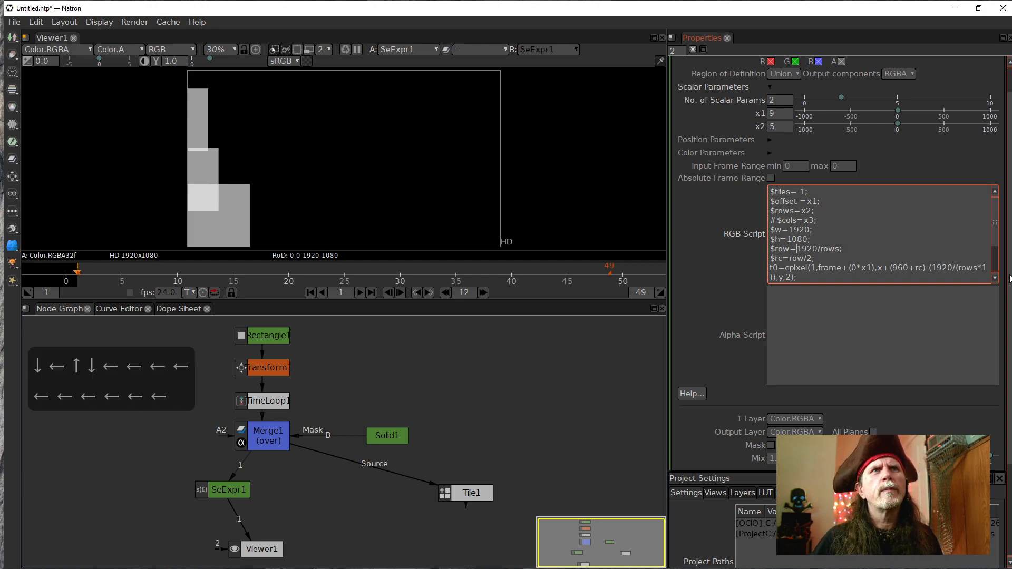
pyautogui.hotkey('shift', 'Return')
pyautogui.hotkey('shift', 'Return')
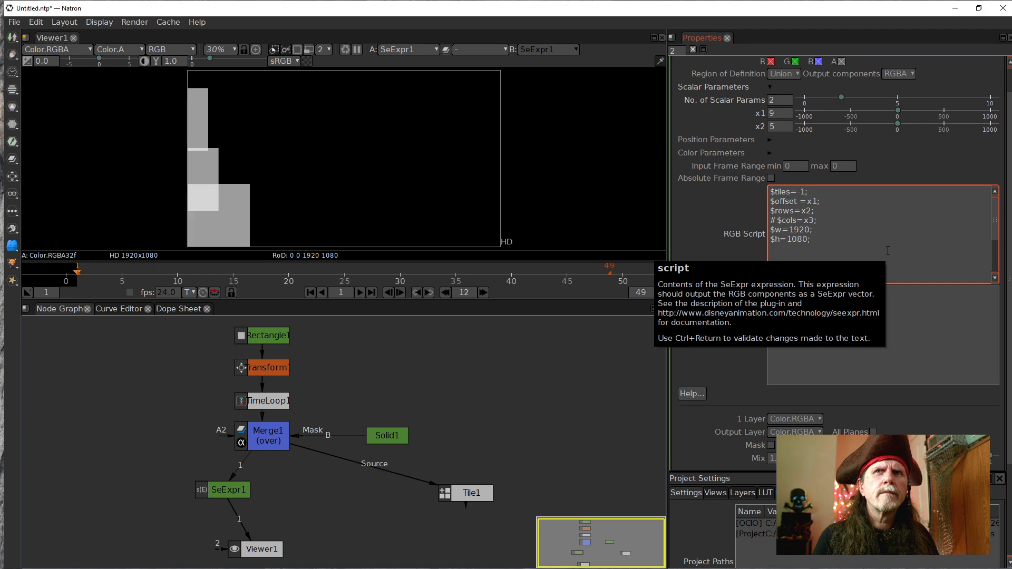
pyautogui.write('$row=1920/rows; $rc=row/2; t0=cpixel(1,frame+(0*x1),x+(960+rc)-(1920/(rows*1)),y,2); t1=cpixel(1,frame+(1*x1),x+(960+rc)-(1920/(rows*2)),y,2); t2=cpixel(1,frame+(2*x1),x+(960+rc)-(1920/(rows*3)),y,2); (t0+t1+t2)/3')
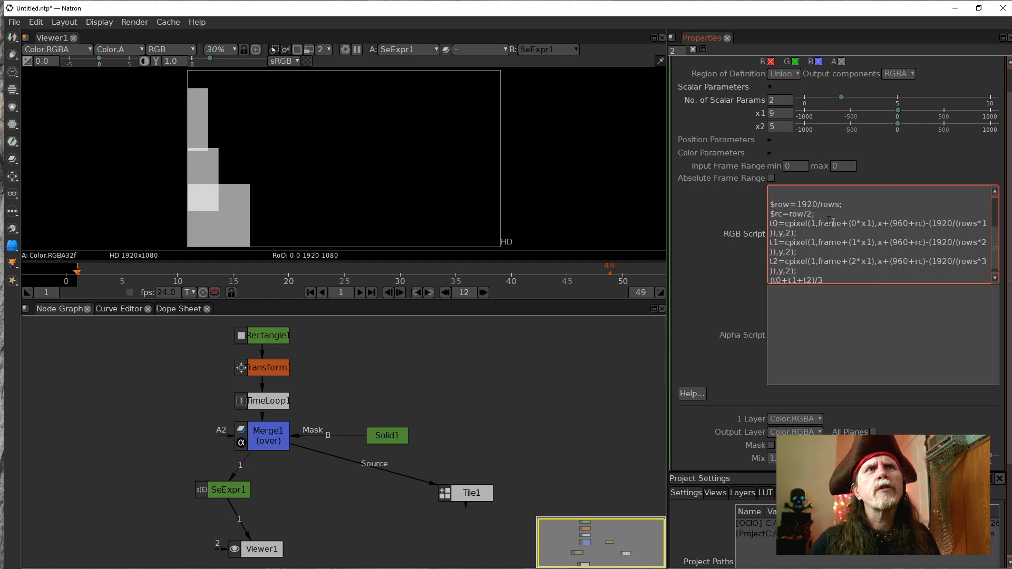
# Remove the two blank lines above $row=1920/rows; and insert one blank line between it and $rc=row/2;
pyautogui.moveTo(839, 215); pyautogui.dragTo(763, 208)
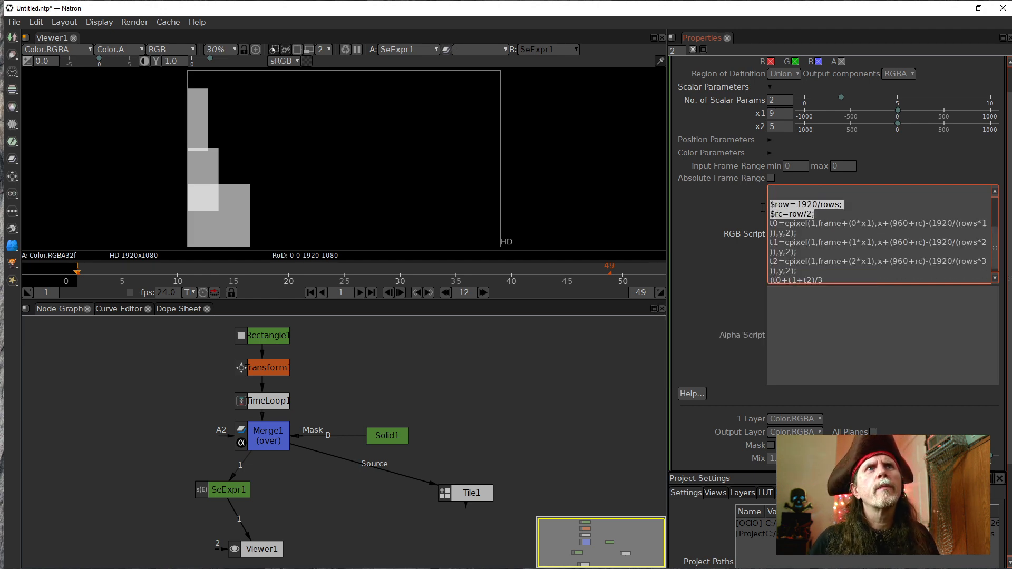
pyautogui.click(770, 205)
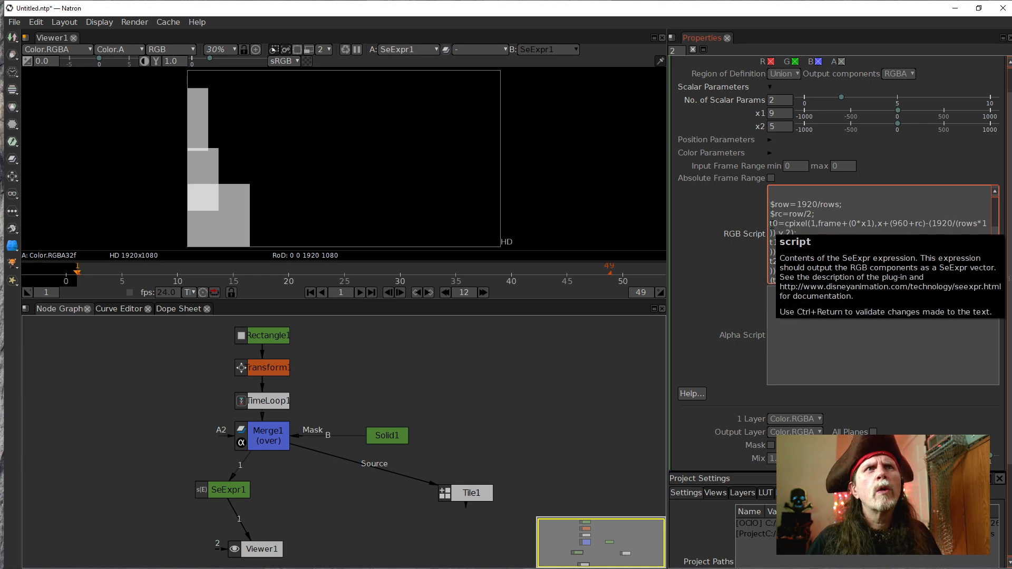
pyautogui.scroll(5, 826, 254)
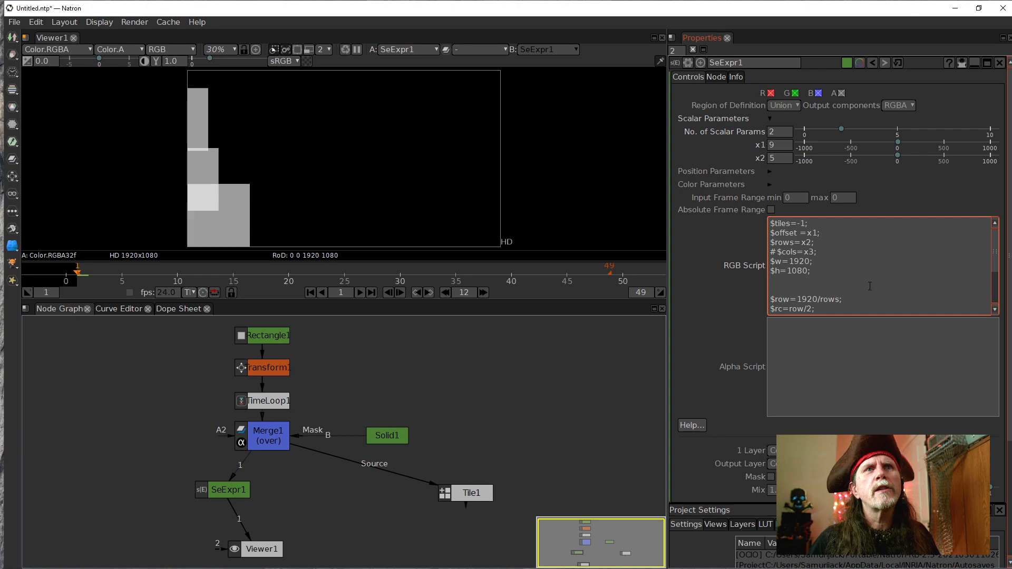
pyautogui.scroll(-1, 839, 269)
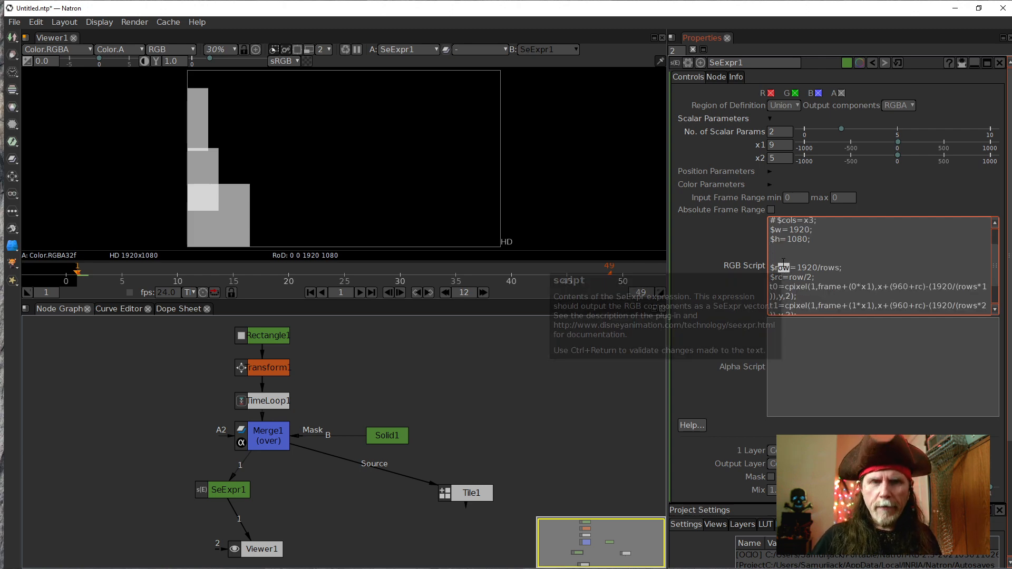
pyautogui.press('Left')
pyautogui.press('Left')
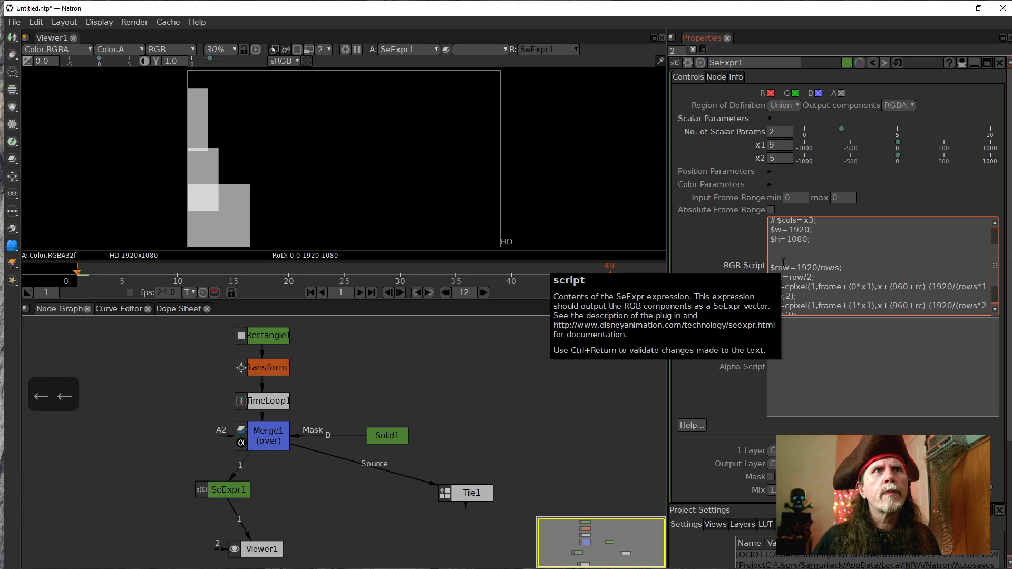
pyautogui.press('BackSpace')
pyautogui.press('BackSpace')
pyautogui.press('Down')
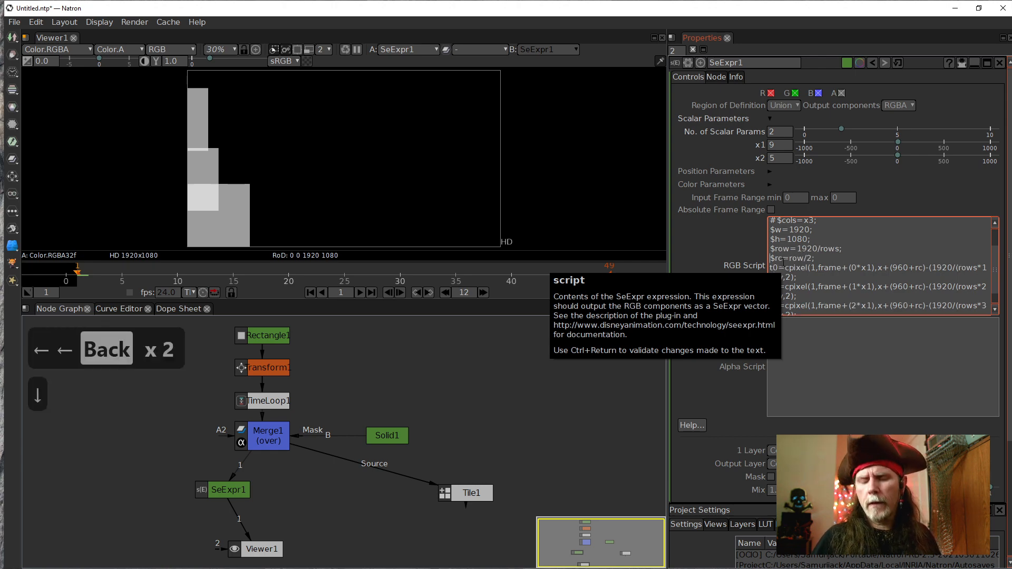
pyautogui.press('Return')
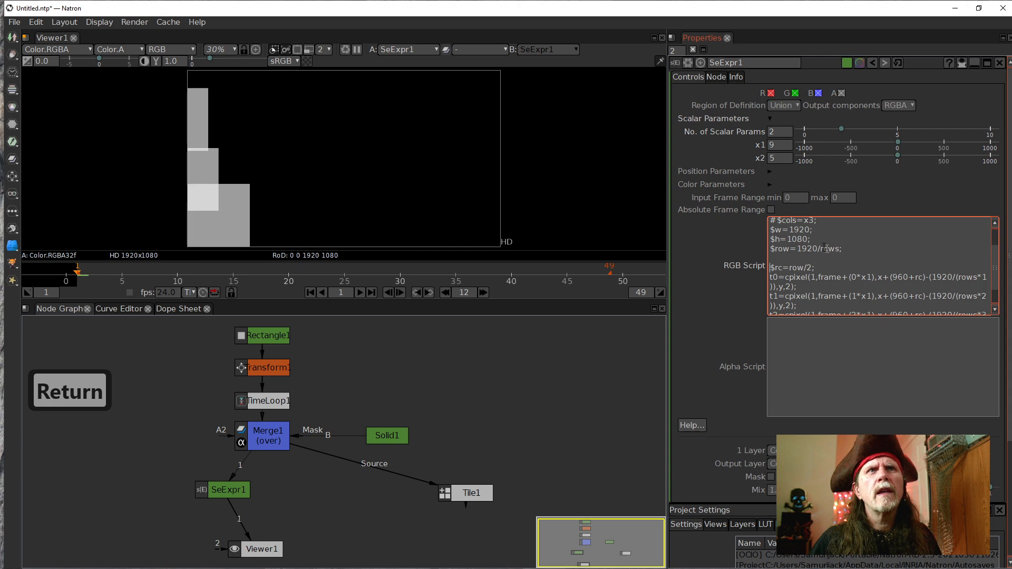
# Rewrite the definition $row=1920/rows; as $r=w/rows; in the RGB script
pyautogui.moveTo(817, 248); pyautogui.dragTo(796, 248)
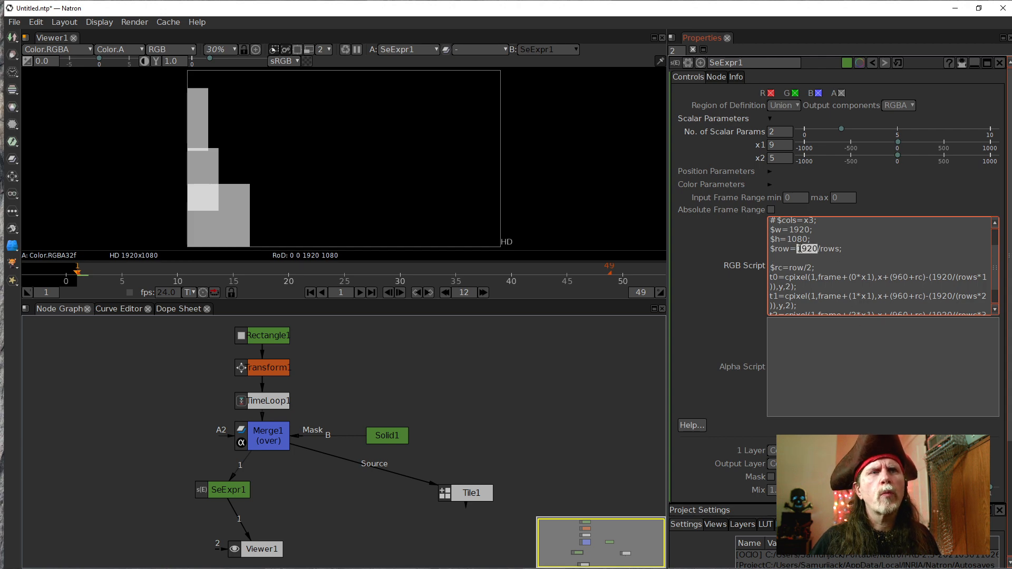
pyautogui.write('w')
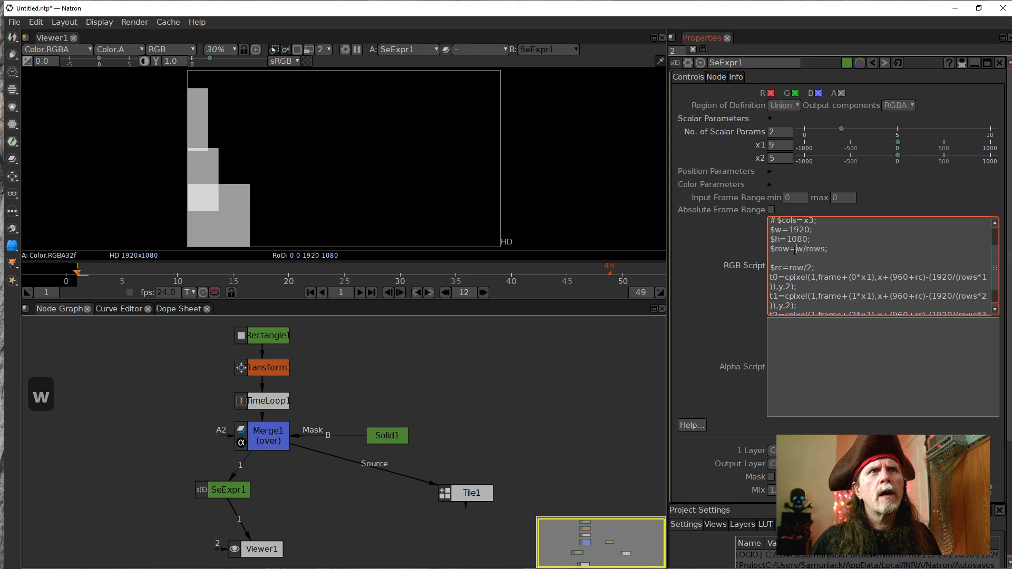
pyautogui.press('Left')
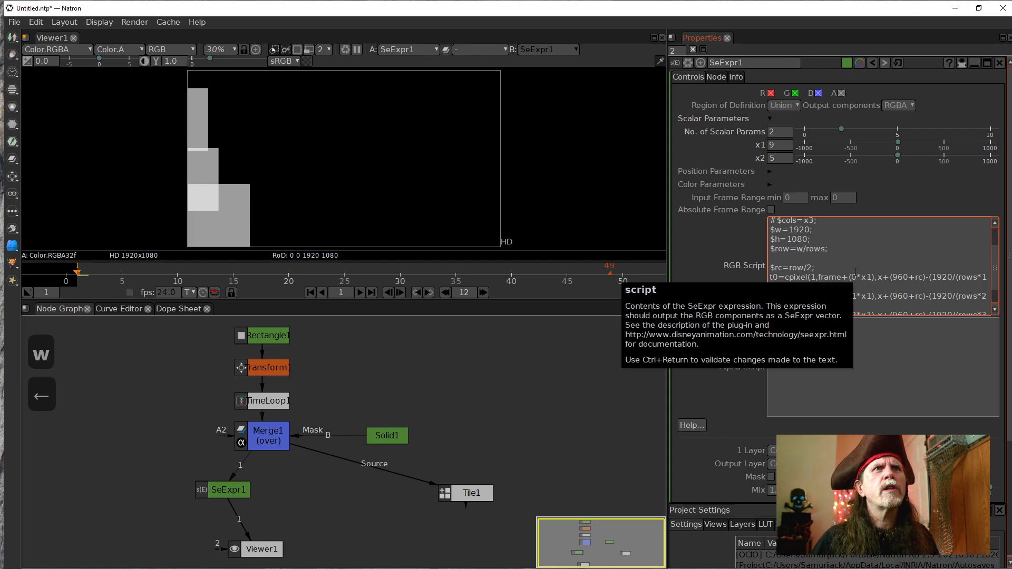
pyautogui.press('BackSpace')
pyautogui.press('BackSpace')
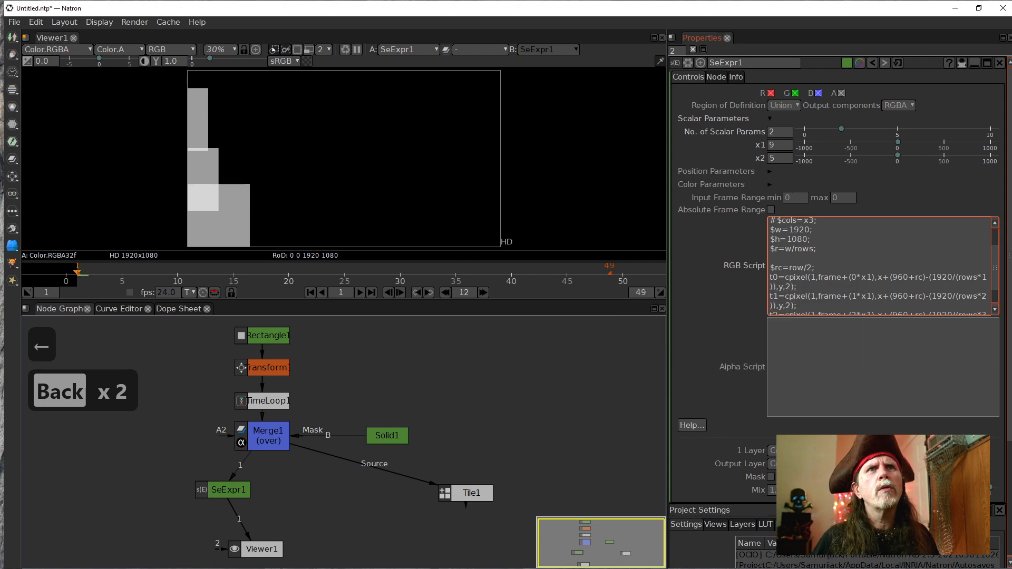
# Shorten rows to r in the t0 cpixel expression, making its divisor (r*1)
pyautogui.press('BackSpace')
pyautogui.press('BackSpace')
pyautogui.press('BackSpace')
pyautogui.press('Down')
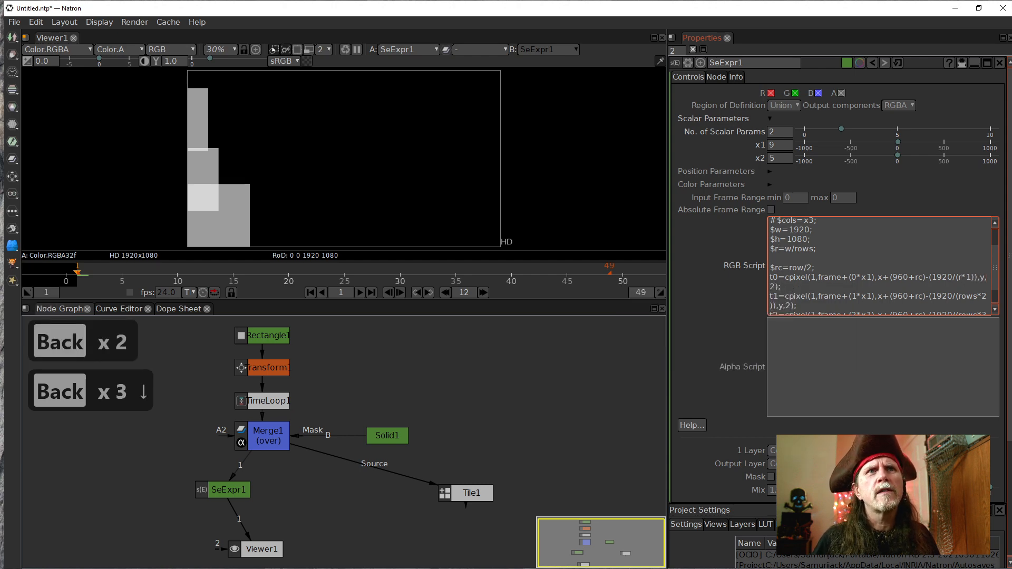
pyautogui.press('Down')
pyautogui.press('Down')
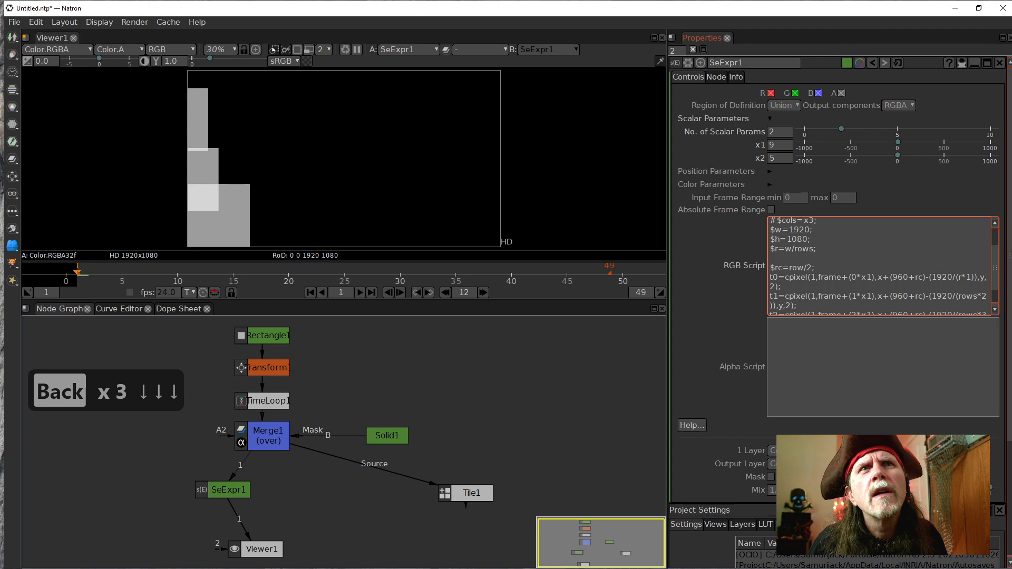
pyautogui.press('Left')
pyautogui.press('Left')
pyautogui.press('Left')
pyautogui.press('Left')
pyautogui.press('Left')
pyautogui.press('Left')
pyautogui.press('Left')
pyautogui.press('Left')
pyautogui.press('Left')
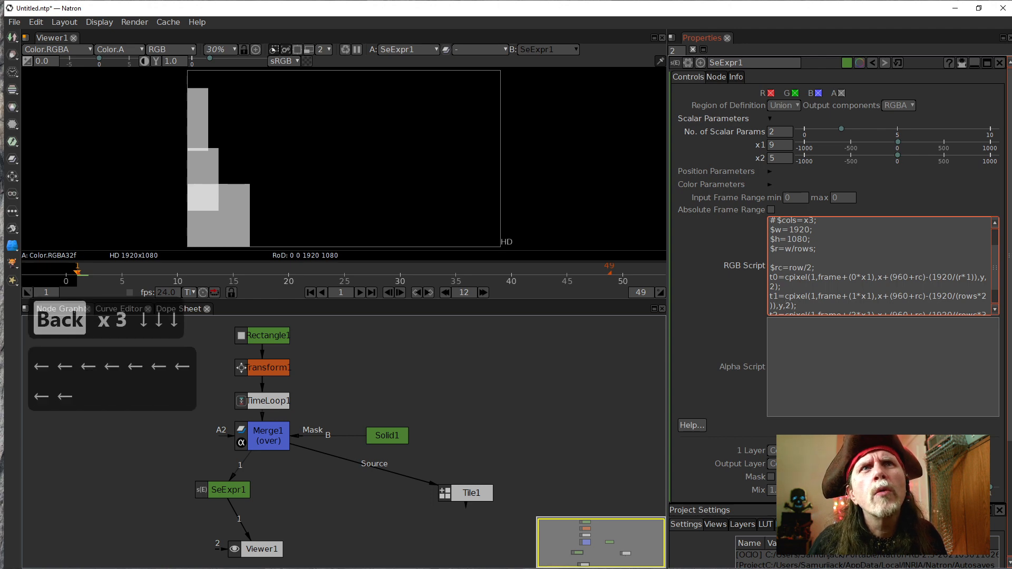
pyautogui.press('Left')
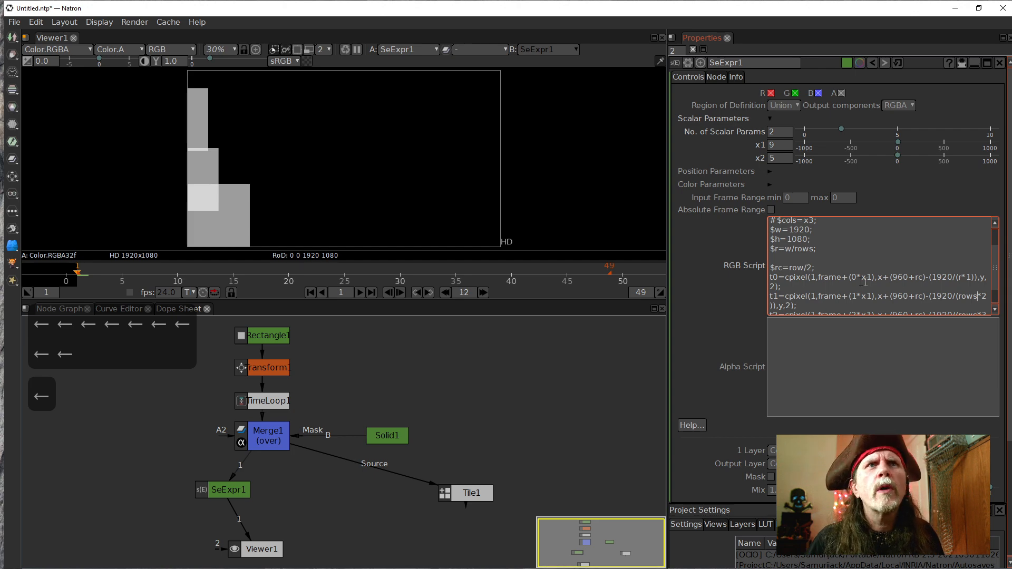
# Delete the offset terms from 960+rc through the row divisor inside x+( ) in the t0, t1 and t2 cpixel lines
pyautogui.moveTo(893, 277); pyautogui.dragTo(971, 277)
pyautogui.press('BackSpace')
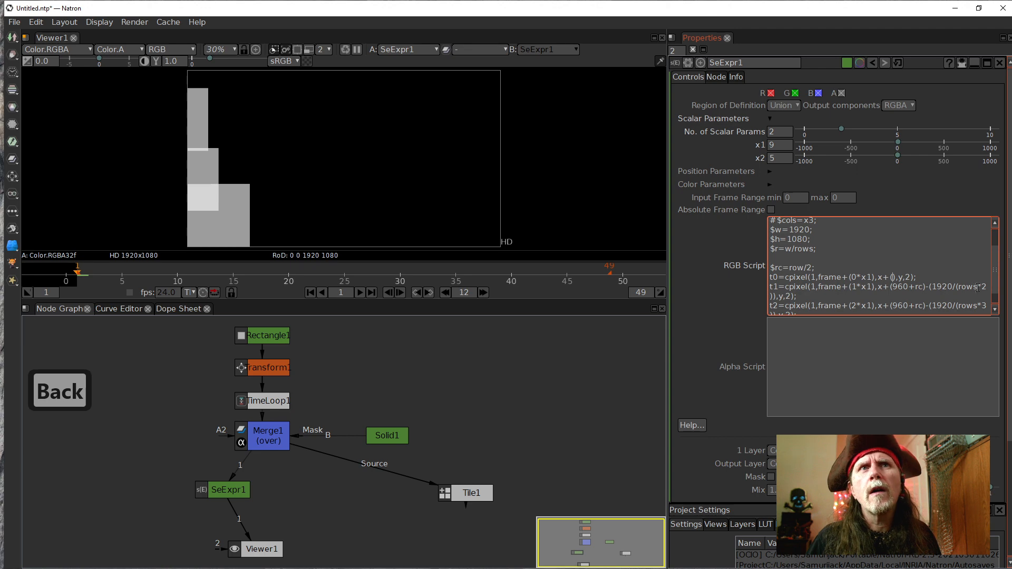
pyautogui.moveTo(987, 287); pyautogui.dragTo(895, 286)
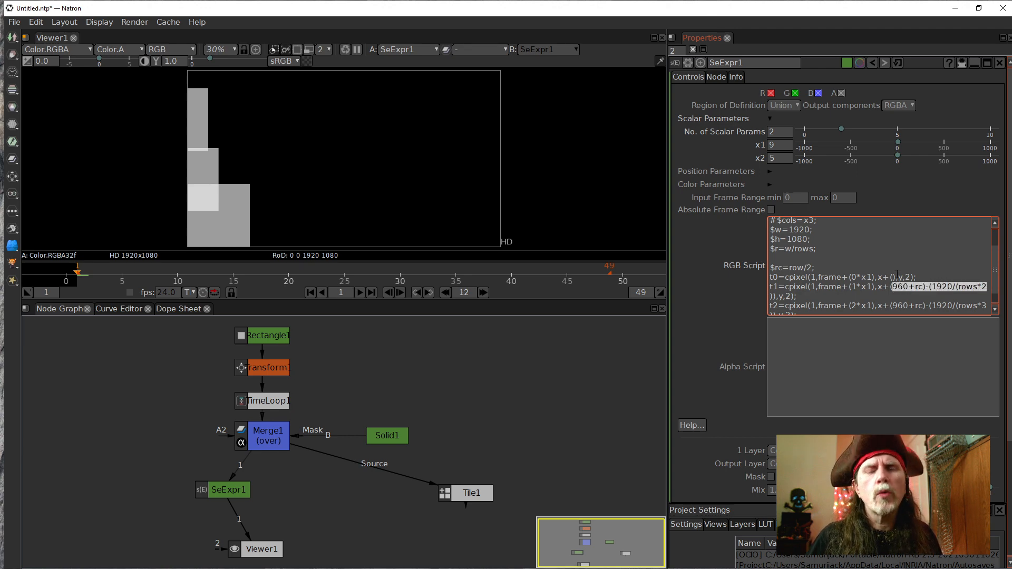
pyautogui.press('Delete')
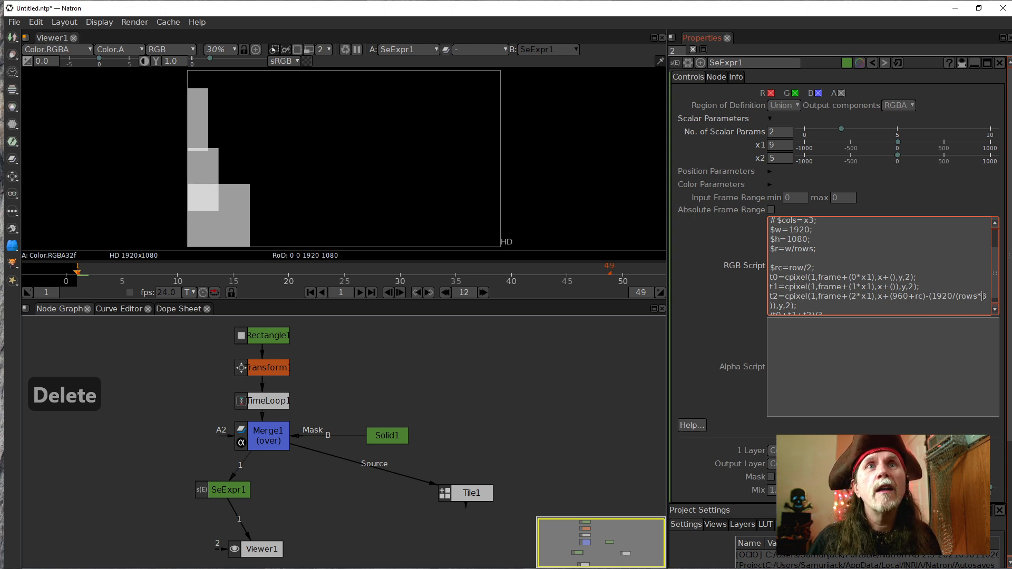
pyautogui.moveTo(984, 296); pyautogui.dragTo(892, 298)
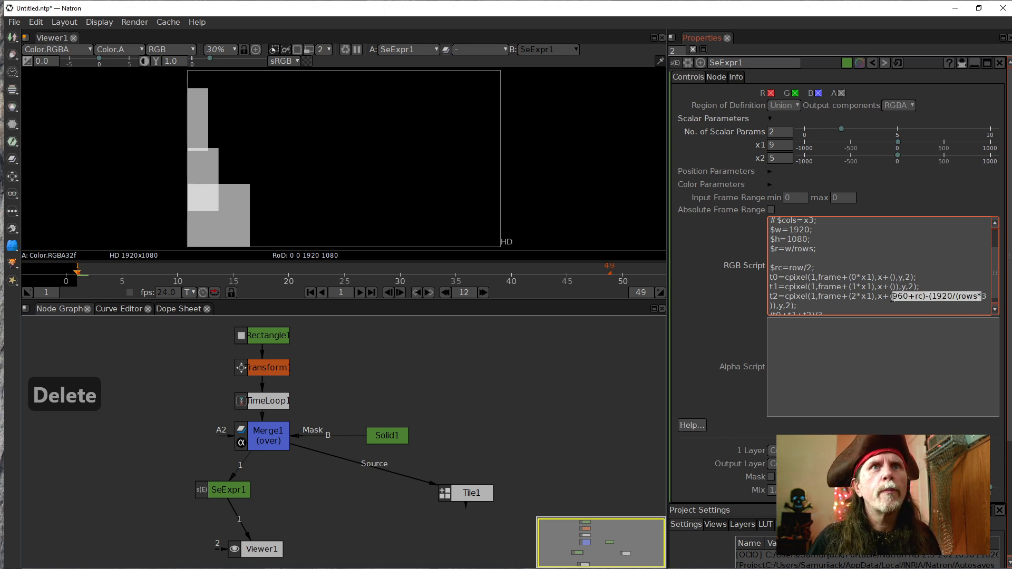
pyautogui.press('Delete')
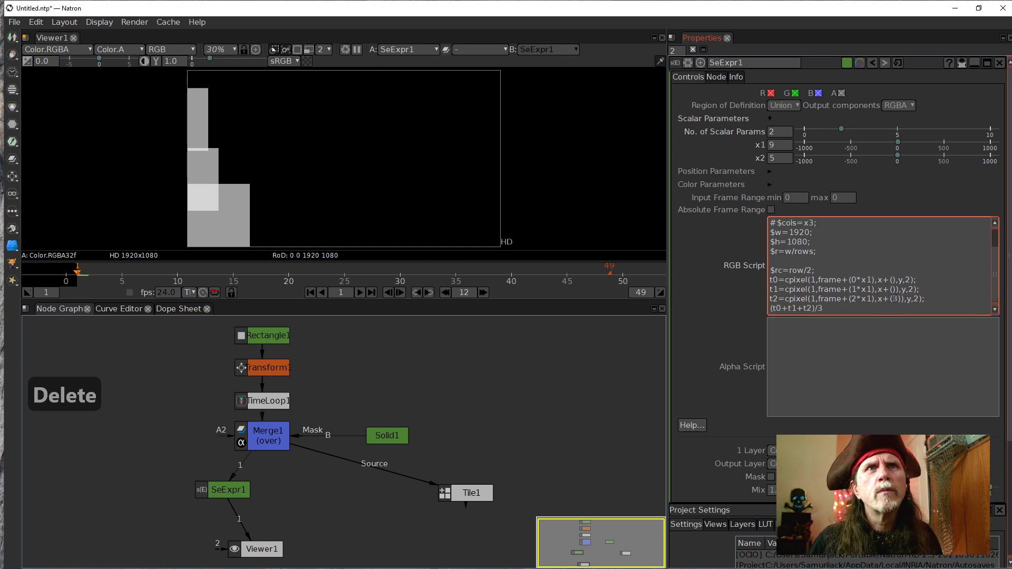
pyautogui.doubleClick(895, 299)
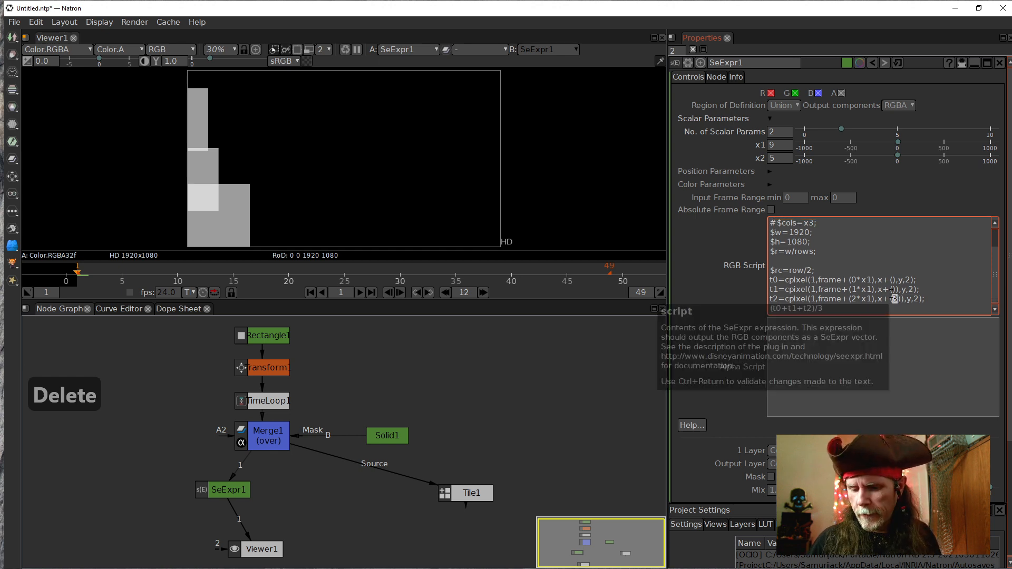
pyautogui.press('Delete')
pyautogui.click(855, 237)
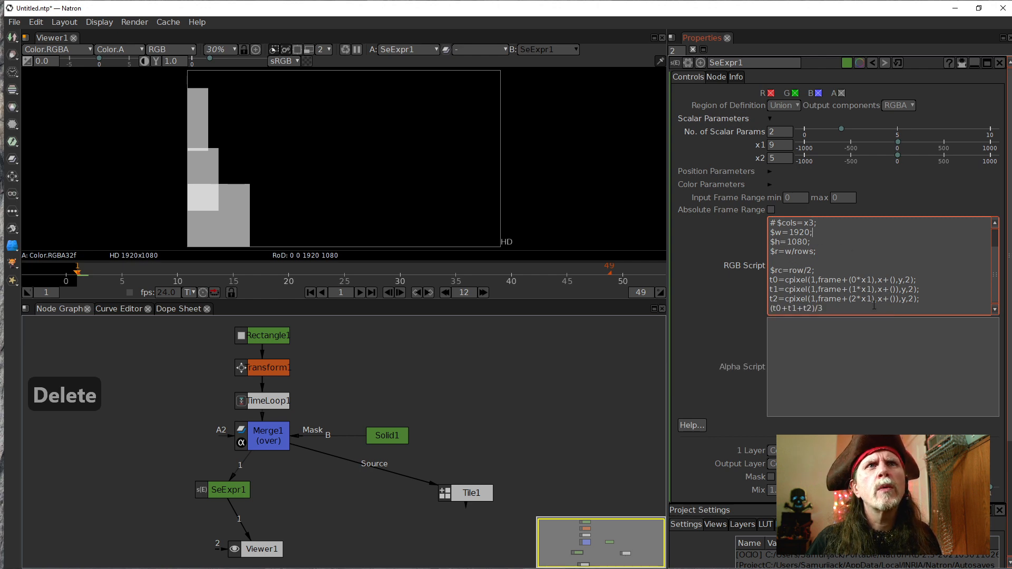
pyautogui.click(892, 279)
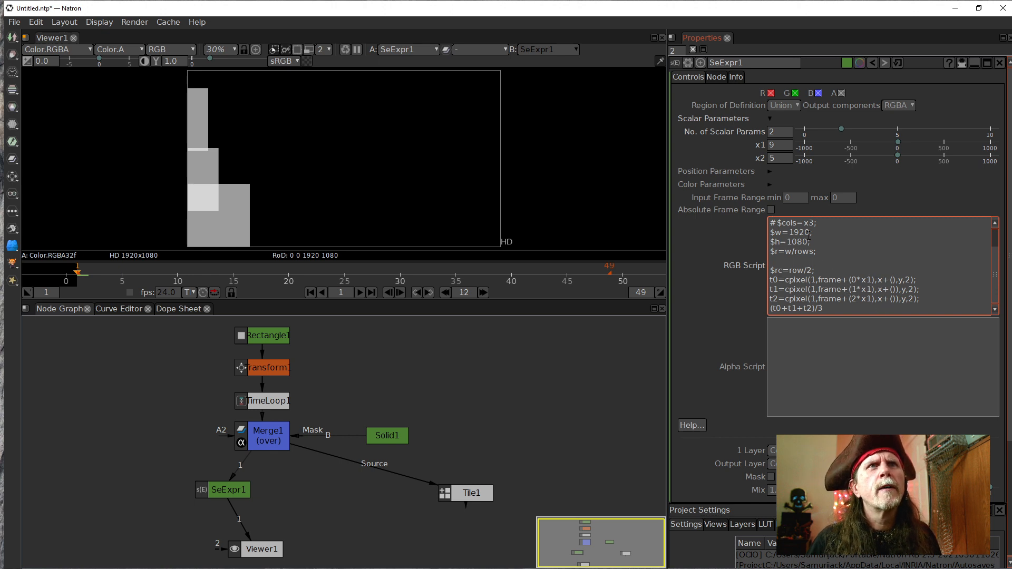
# Replace x1 with offset in the frame term of the t0, t1 and t2 cpixel expressions
pyautogui.scroll(1, 833, 246)
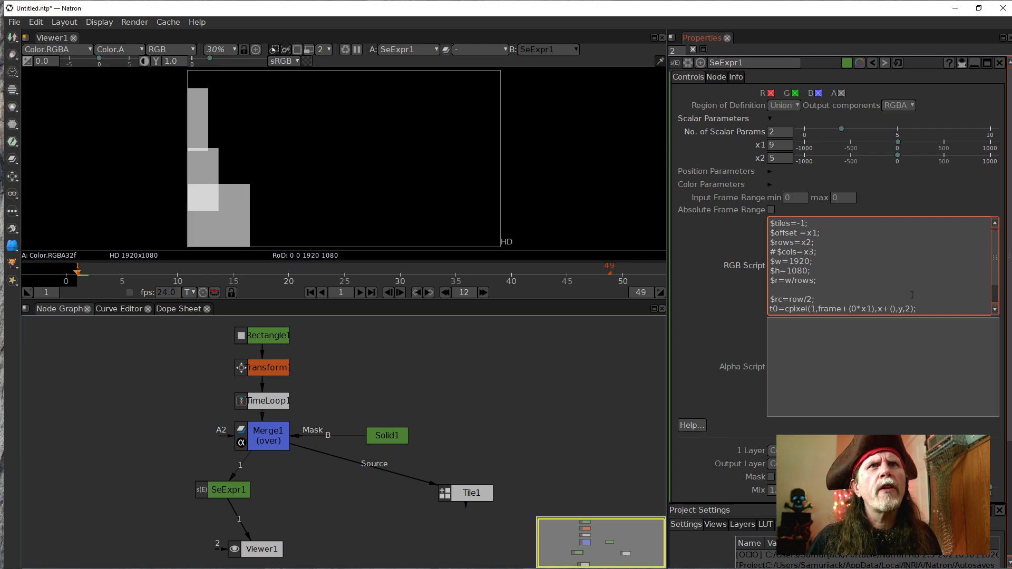
pyautogui.scroll(-1, 896, 293)
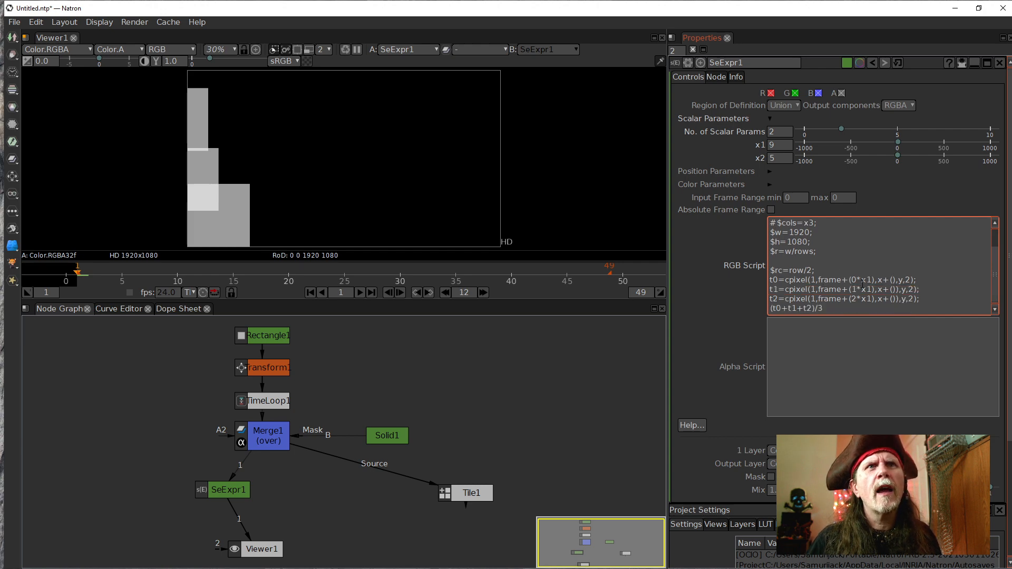
pyautogui.doubleClick(865, 280)
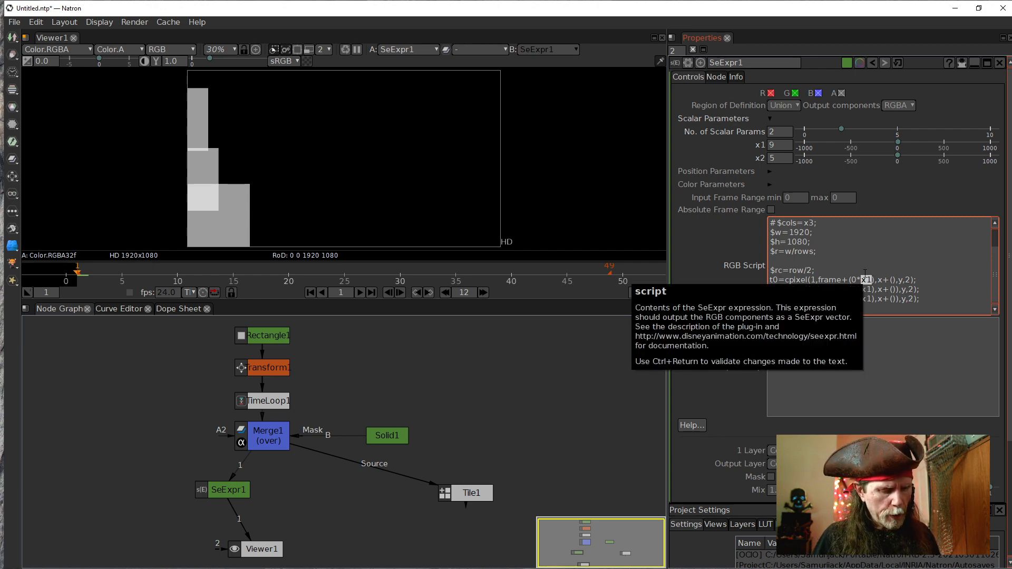
pyautogui.write('offset')
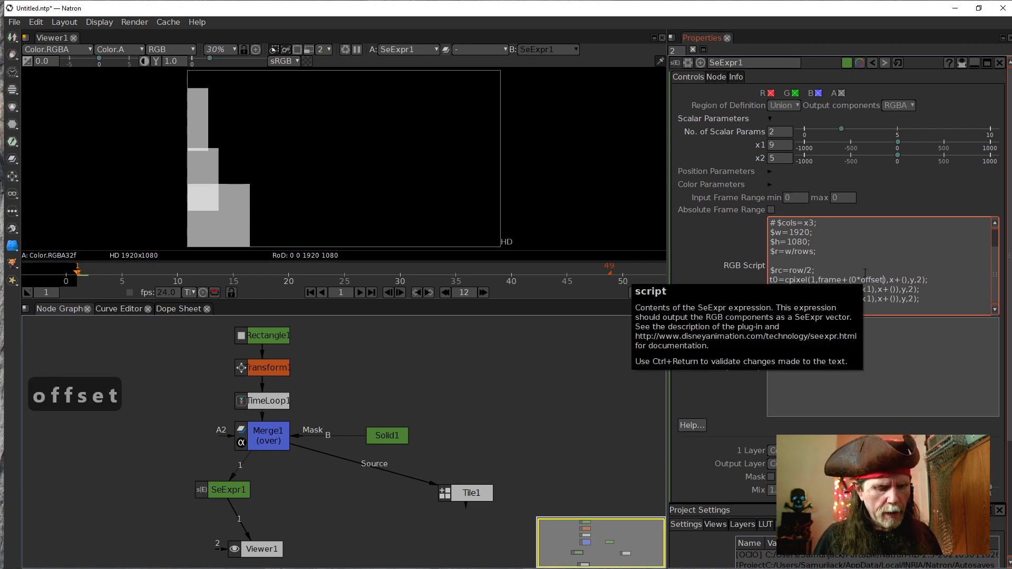
pyautogui.doubleClick(865, 280)
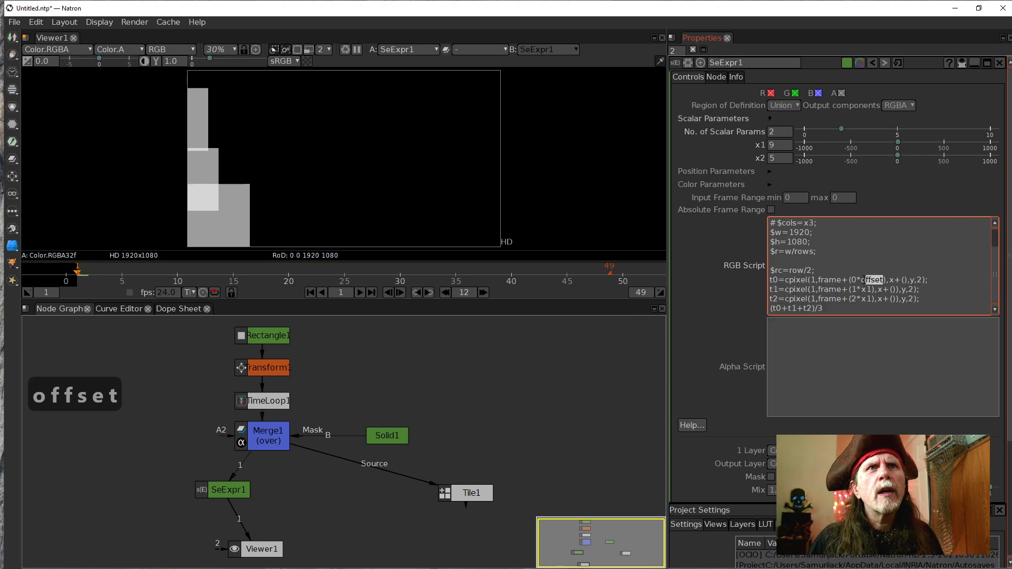
pyautogui.hotkey('ctrl', 'c')
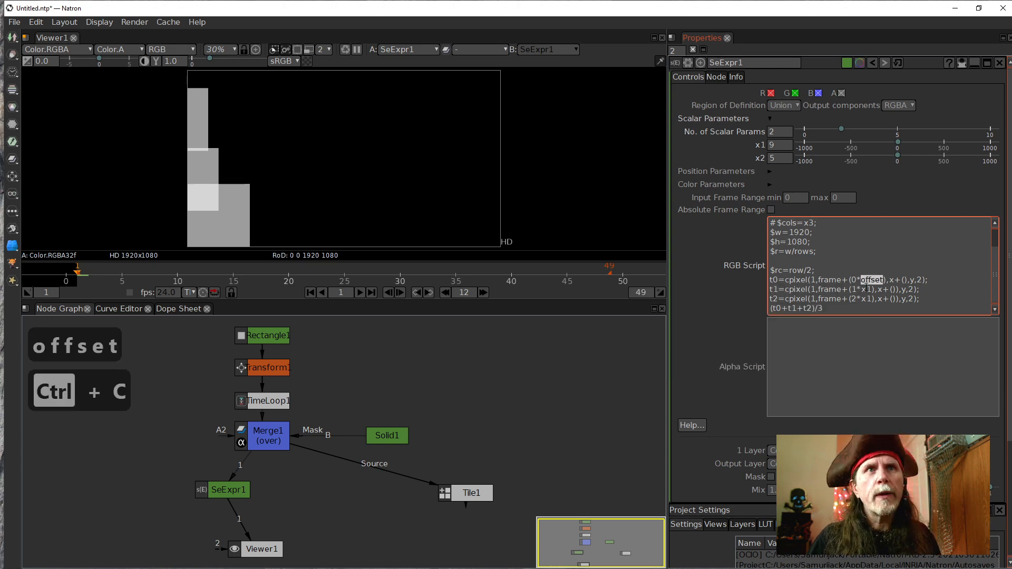
pyautogui.doubleClick(866, 290)
pyautogui.hotkey('ctrl', 'v')
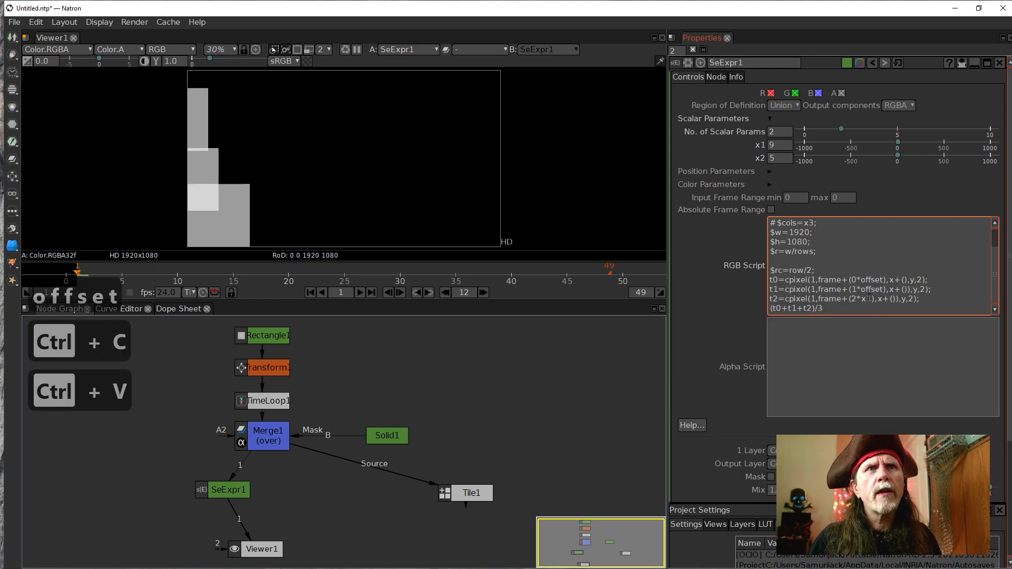
pyautogui.doubleClick(867, 298)
pyautogui.hotkey('ctrl', 'v')
# Define $c=h/cols; on the blank line below $r=w/rows; in the RGB script
pyautogui.click(913, 249)
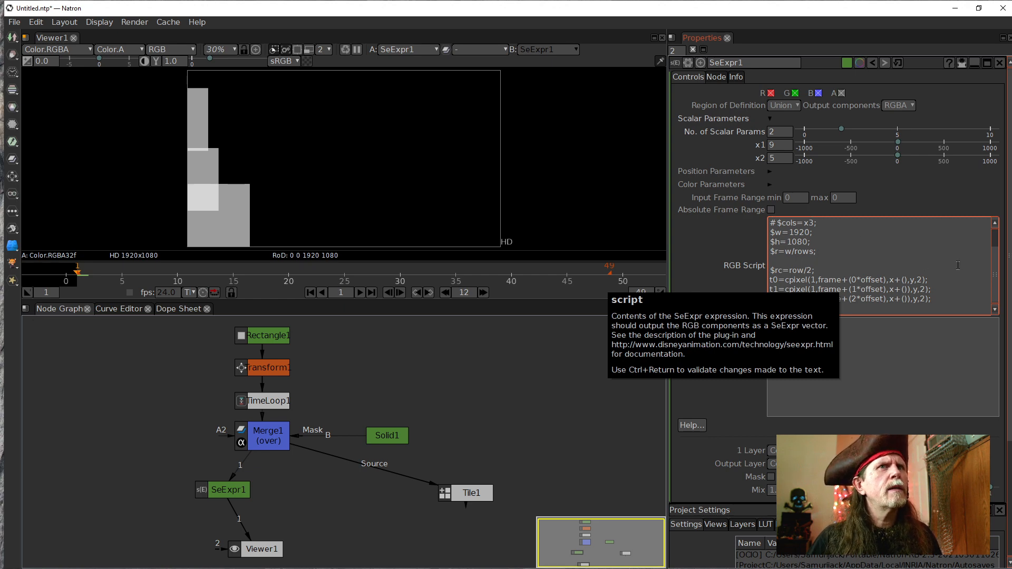
pyautogui.scroll(1, 838, 246)
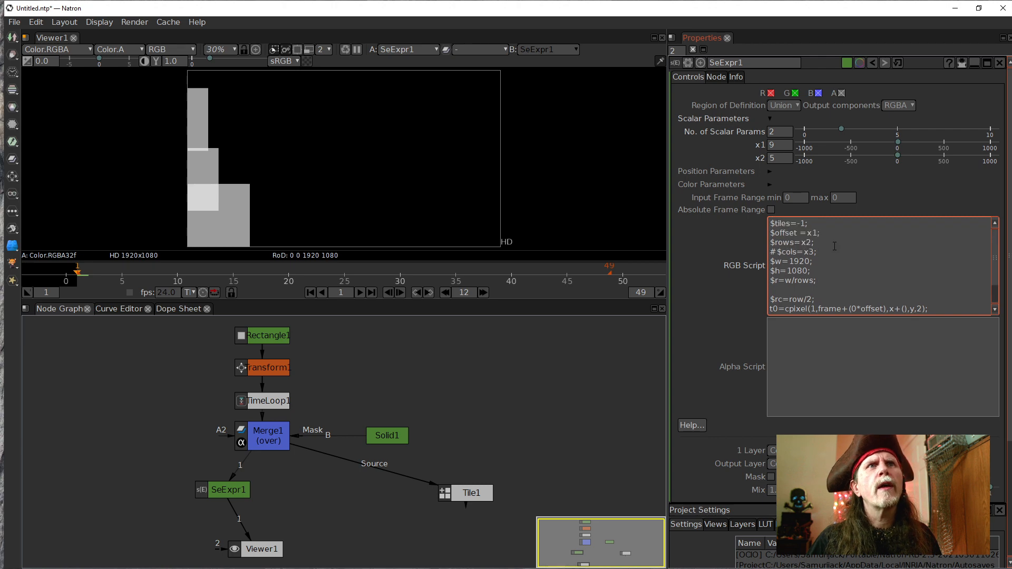
pyautogui.scroll(-1, 854, 282)
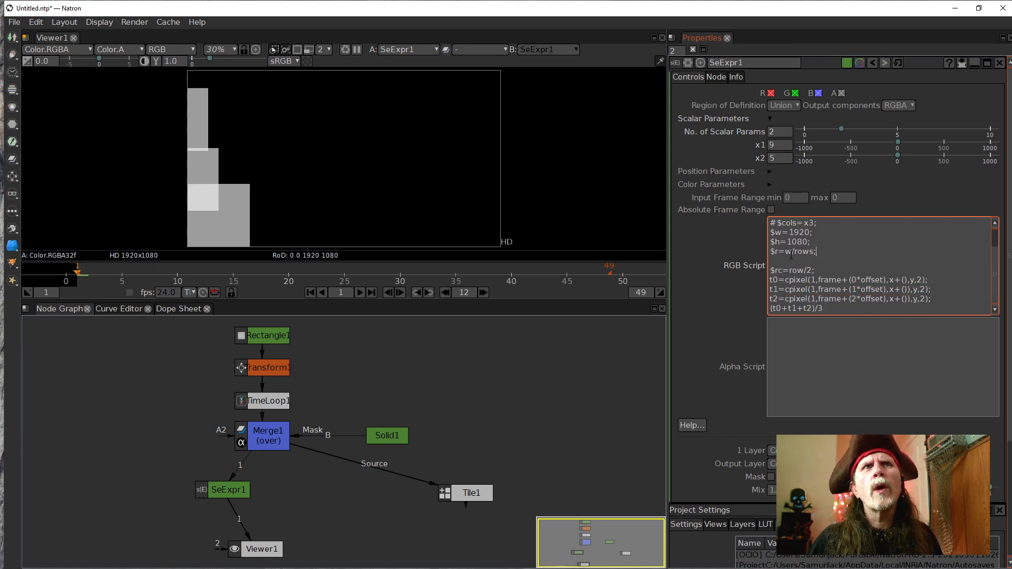
pyautogui.scroll(1, 801, 243)
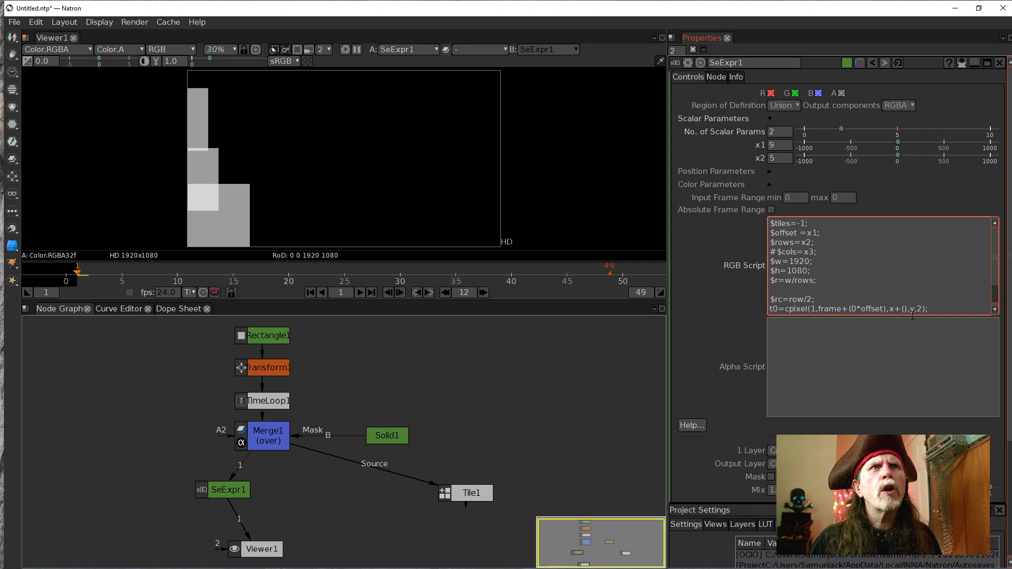
pyautogui.write('$')
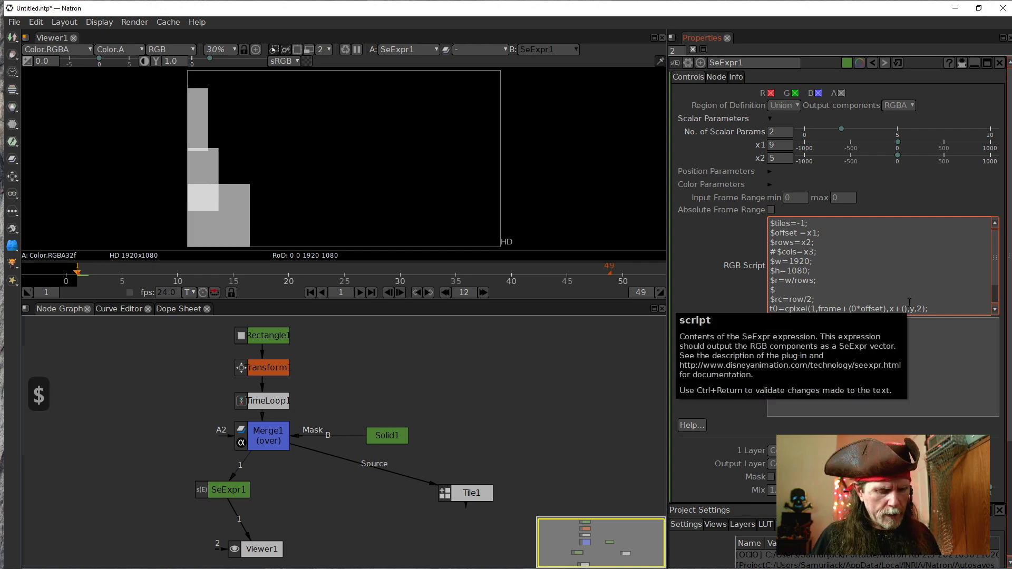
pyautogui.write('c=')
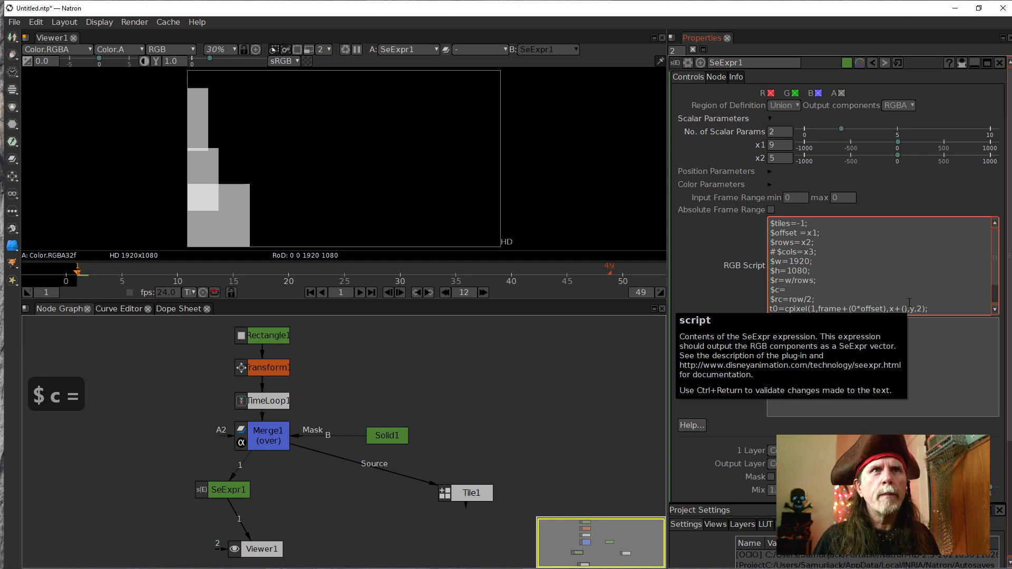
pyautogui.write('h/')
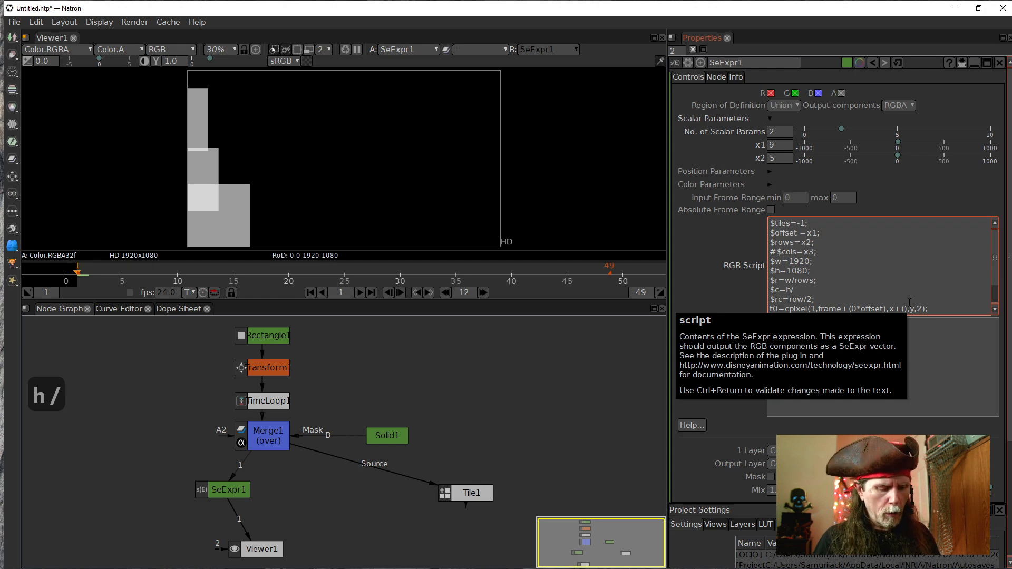
pyautogui.write('cols')
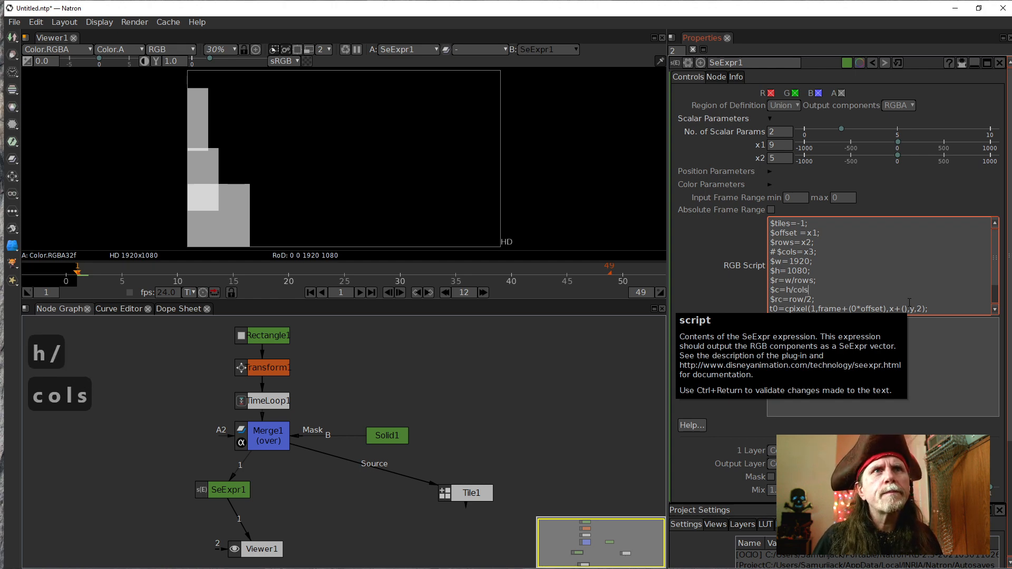
pyautogui.write(';')
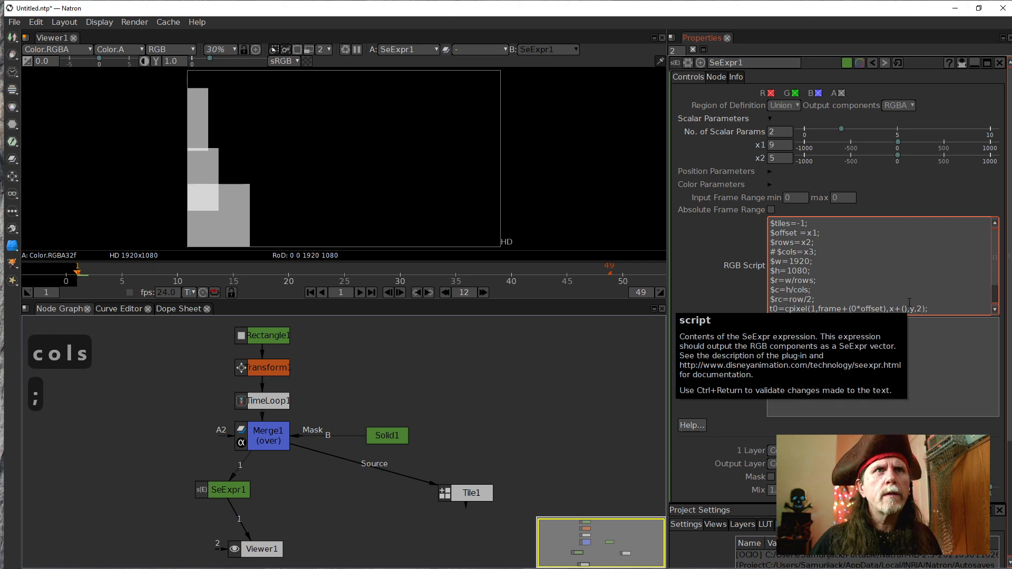
# Comment out the $c=h/cols; line in the SeExpr1 RGB script with a leading #
pyautogui.press('Left')
pyautogui.press('Left')
pyautogui.press('Left')
pyautogui.press('Left')
pyautogui.press('Left')
pyautogui.press('Left')
pyautogui.press('Left')
pyautogui.press('Left')
pyautogui.press('Left')
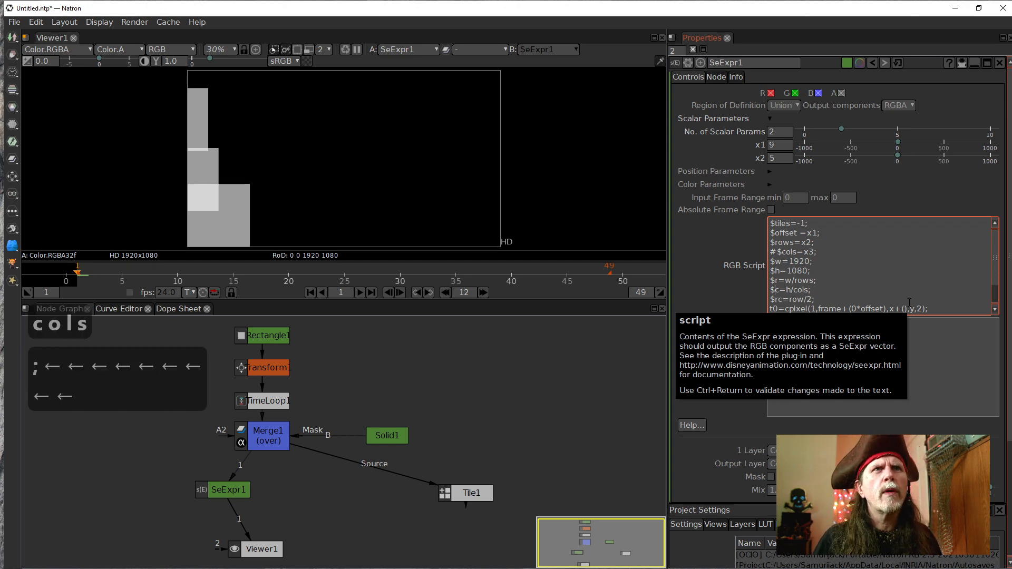
pyautogui.press('Left')
pyautogui.press('Left')
pyautogui.press('Right')
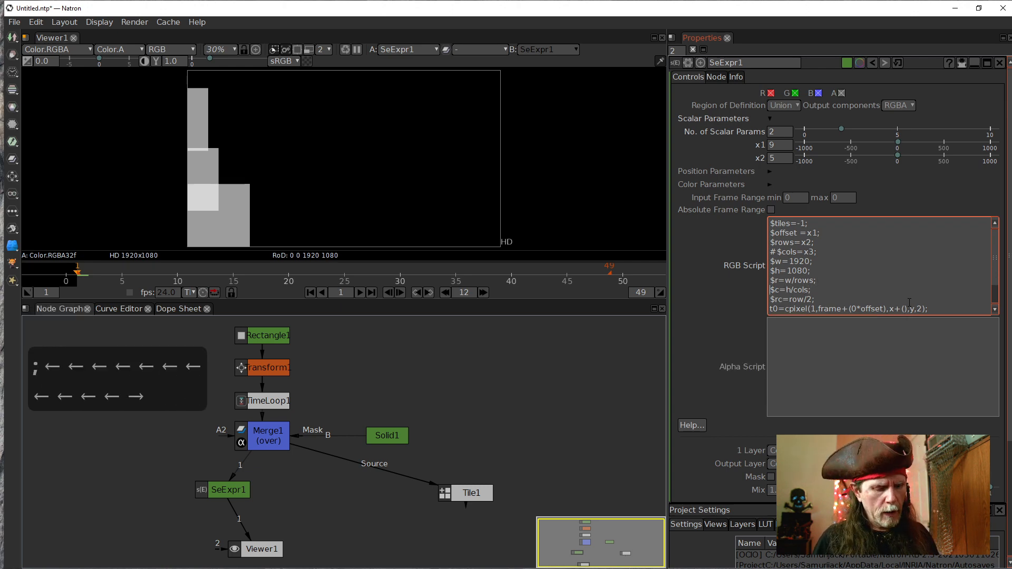
pyautogui.write('#')
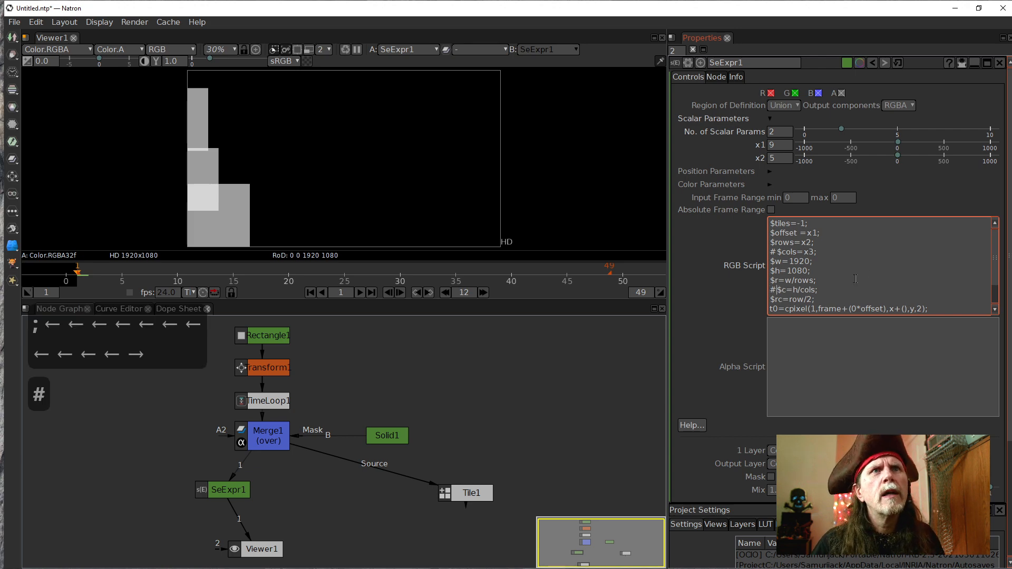
# Add a new line below the $rc definition in the RGB script containing the commented-out start #$cc=
pyautogui.scroll(-1, 855, 278)
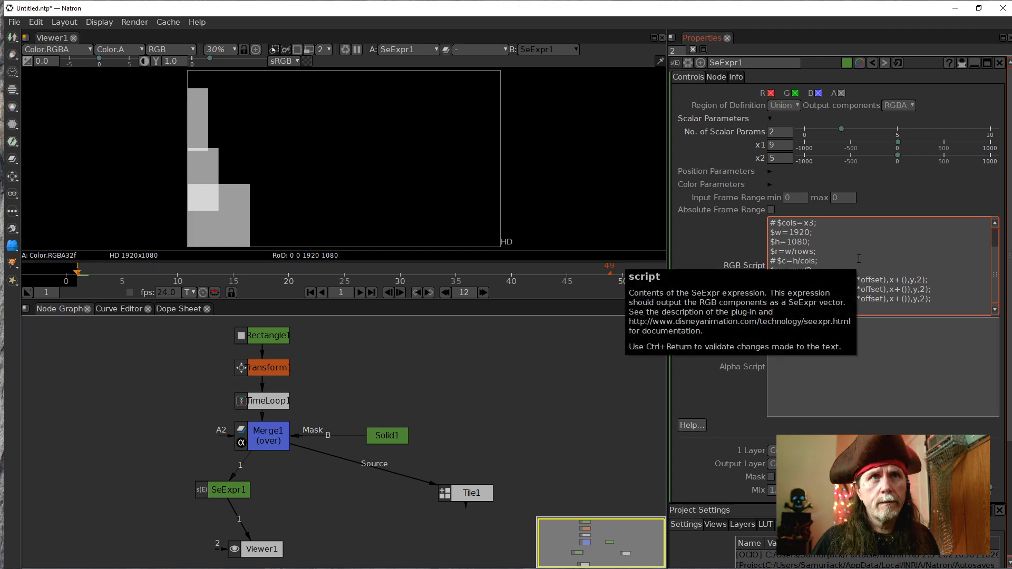
pyautogui.hotkey('shift', 'Return')
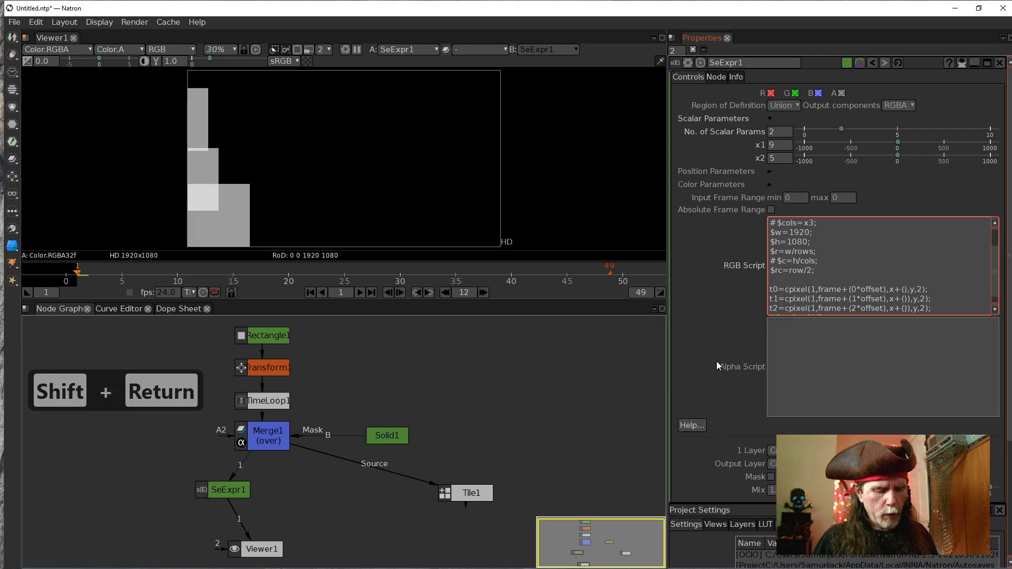
pyautogui.write('$')
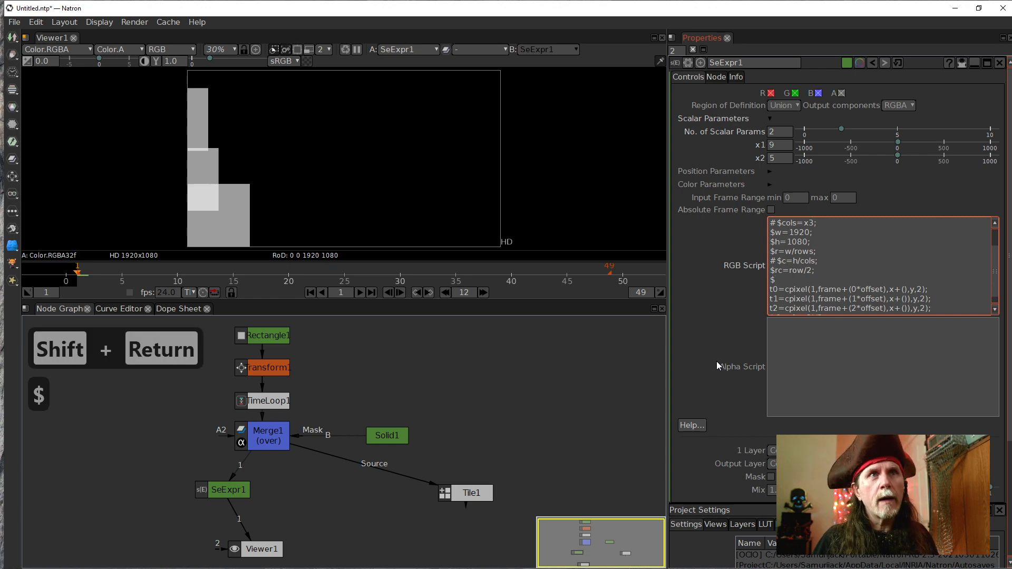
pyautogui.write('cc=')
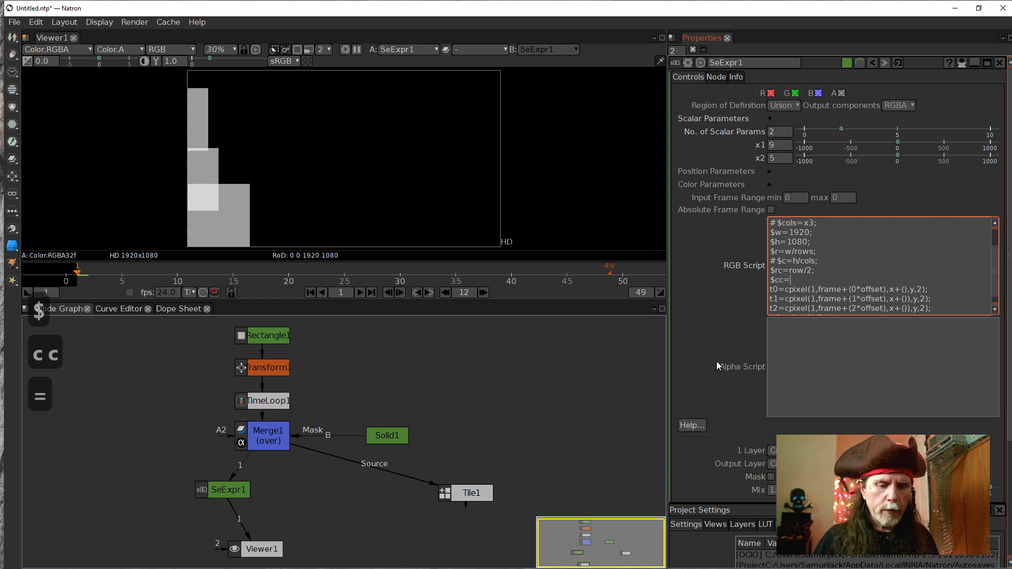
pyautogui.press('Left')
pyautogui.press('Left')
pyautogui.press('Left')
pyautogui.press('Left')
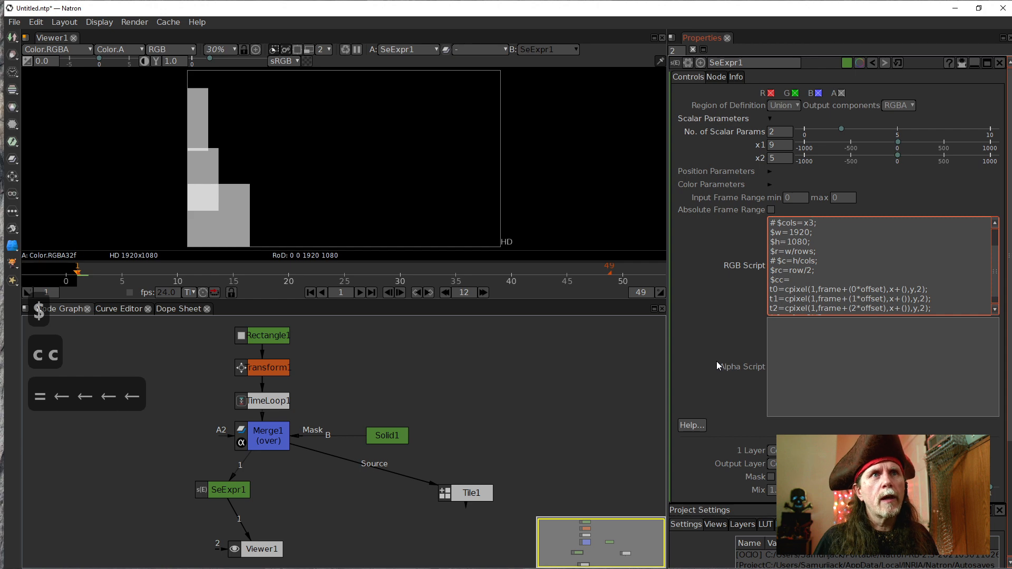
pyautogui.write('#')
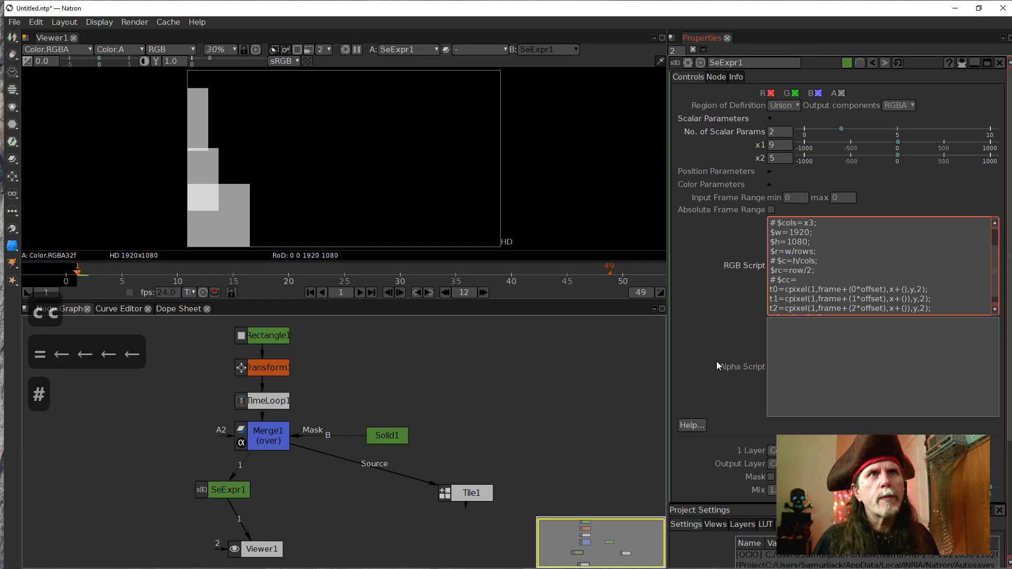
# Correct the $rc definition in the RGB script to $rc=r/2;
pyautogui.press('Right')
pyautogui.press('Right')
pyautogui.press('Right')
pyautogui.press('Right')
pyautogui.press('Right')
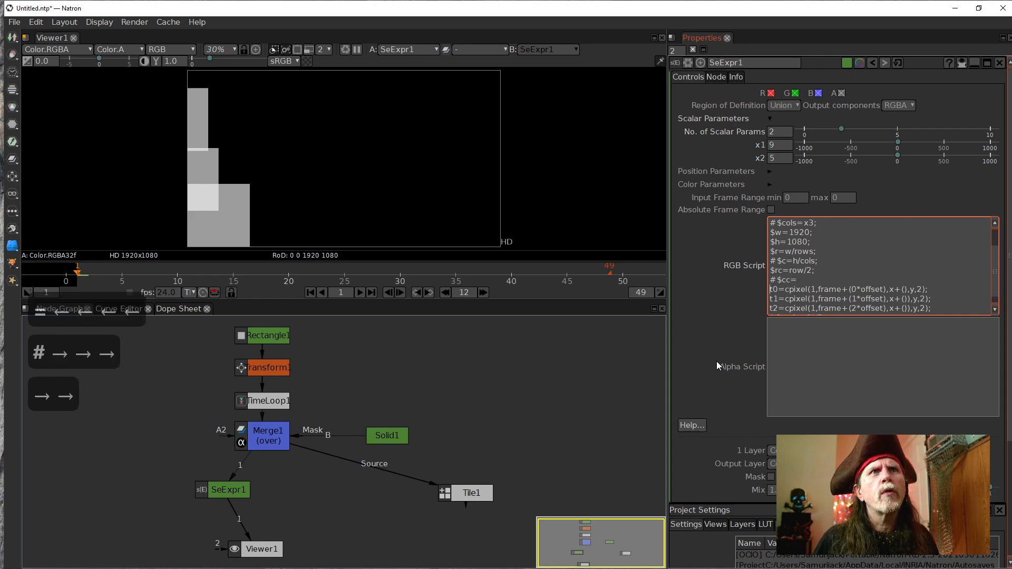
pyautogui.press('Left')
pyautogui.press('Up')
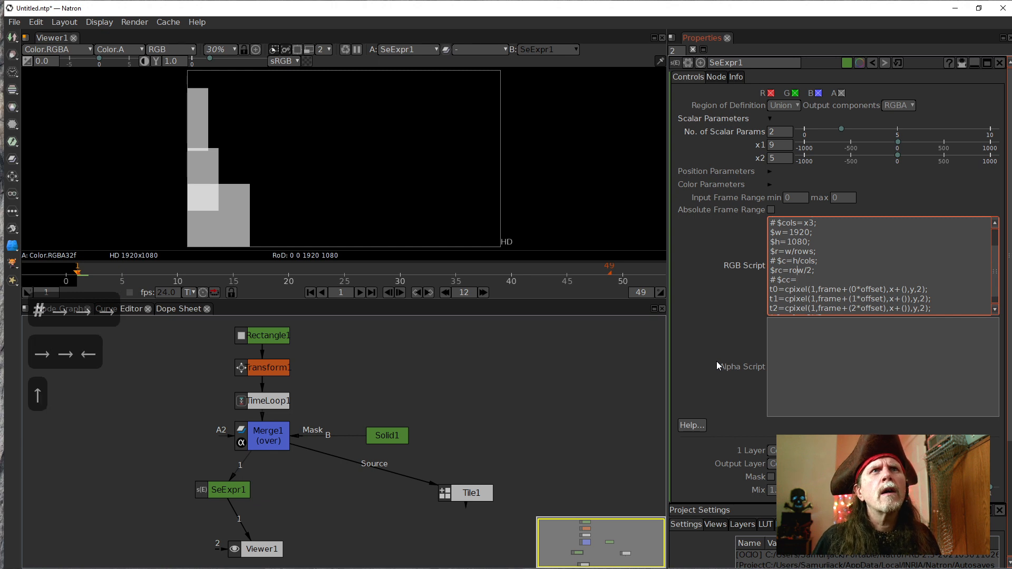
pyautogui.press('Right')
pyautogui.press('Right')
pyautogui.press('Left')
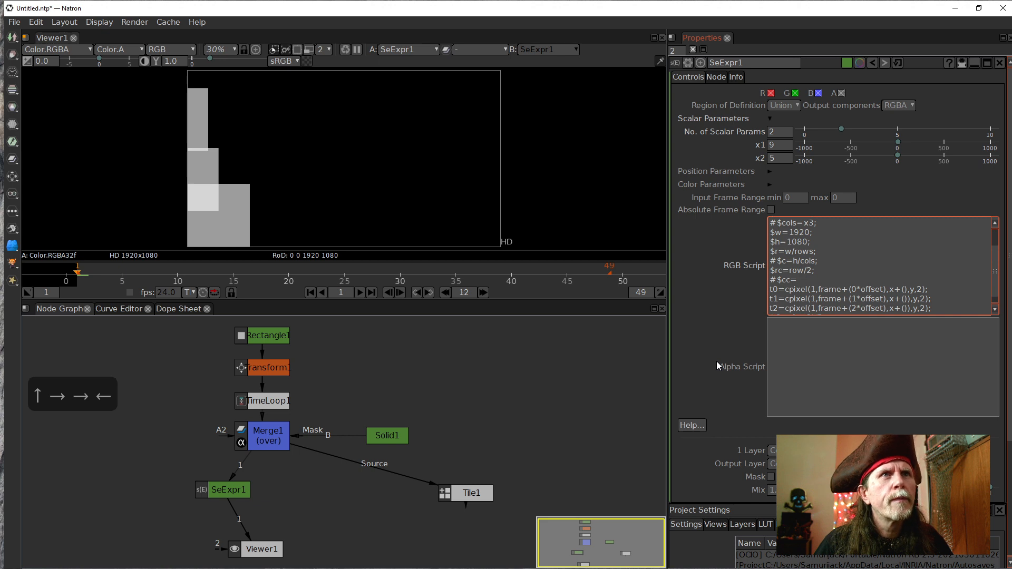
pyautogui.press('BackSpace')
pyautogui.press('BackSpace')
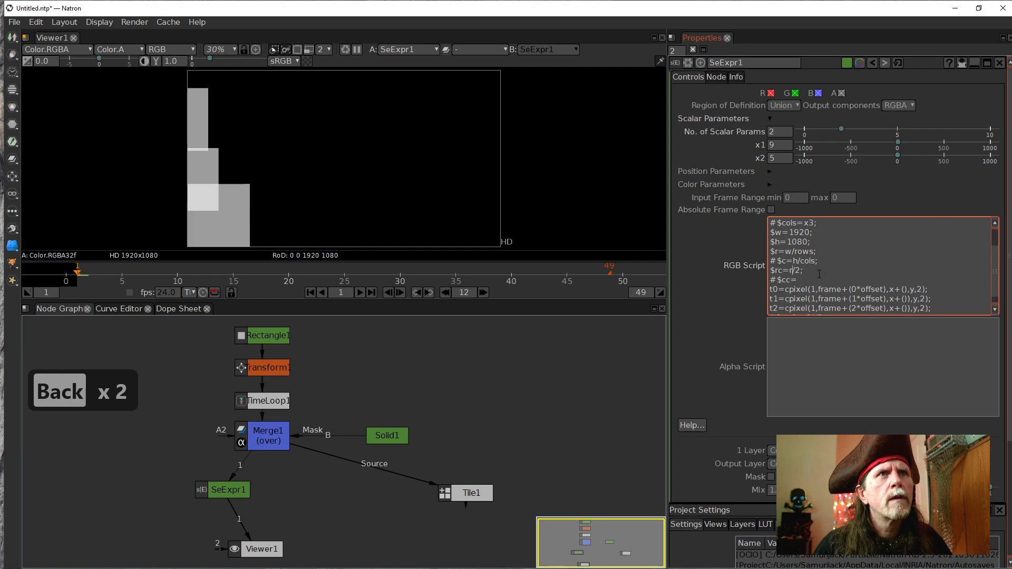
# Complete the commented-out $cc line so it reads #$cc=c/2;
pyautogui.click(842, 275)
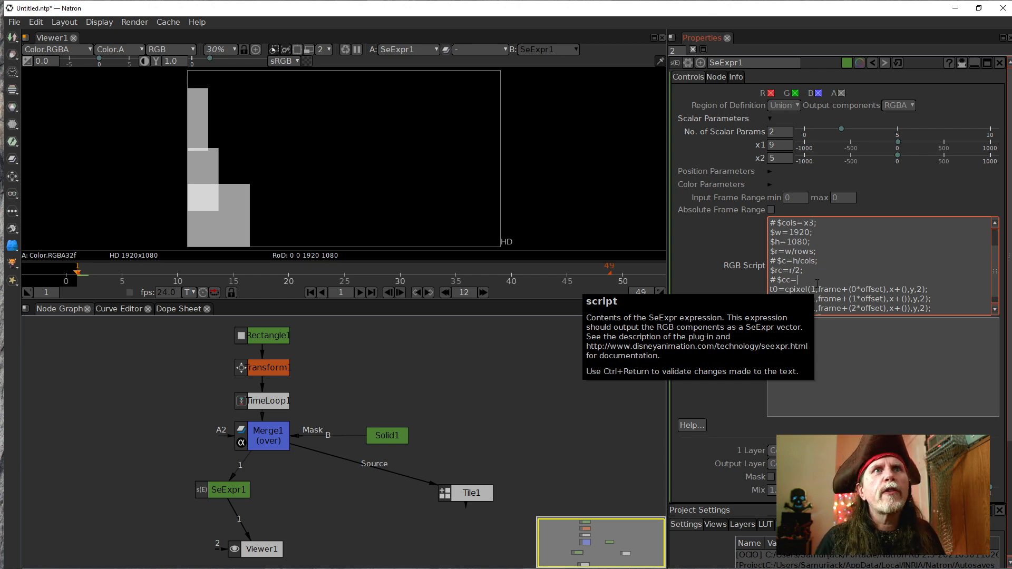
pyautogui.write(';')
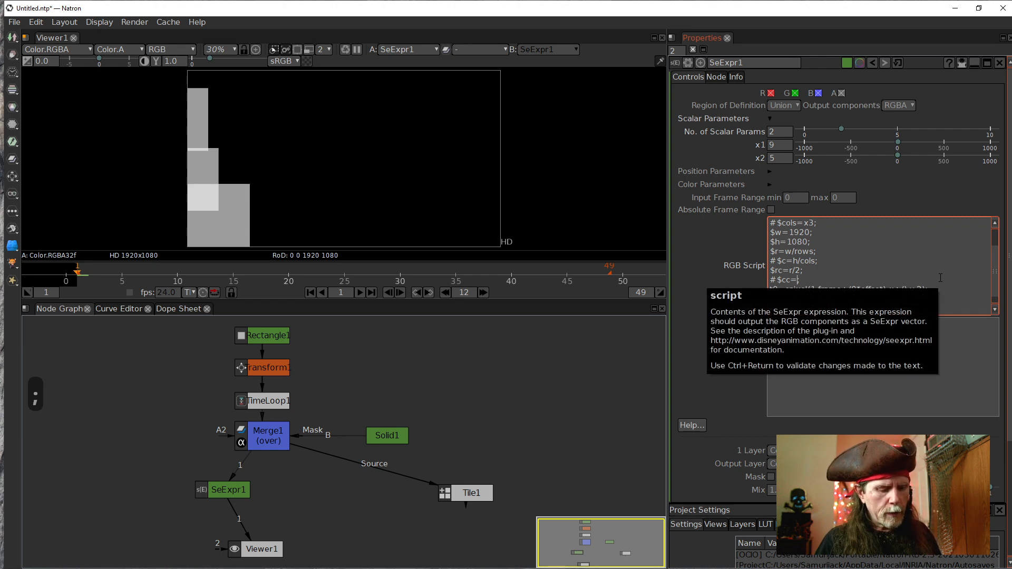
pyautogui.write('c=r/')
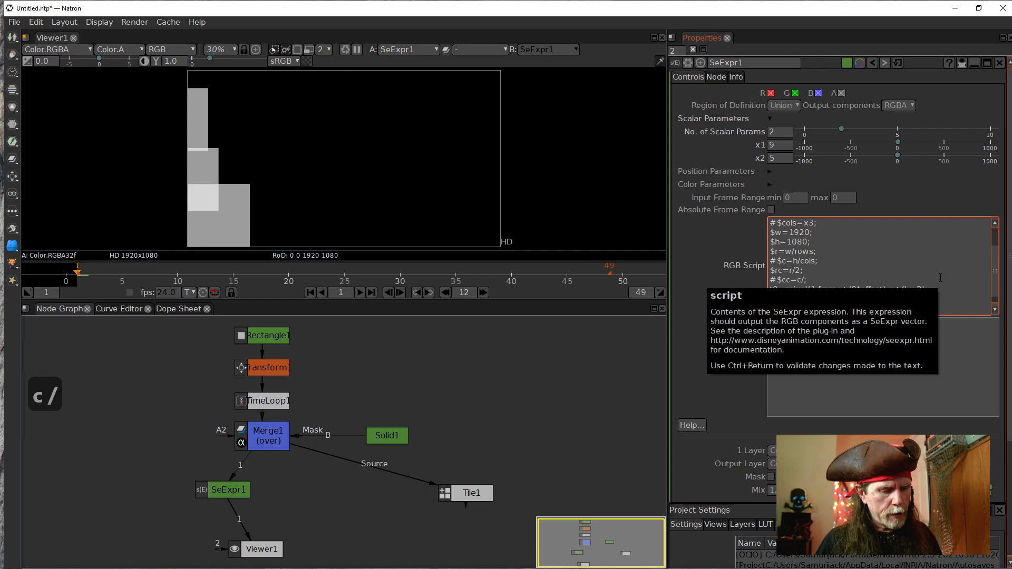
pyautogui.write('2;')
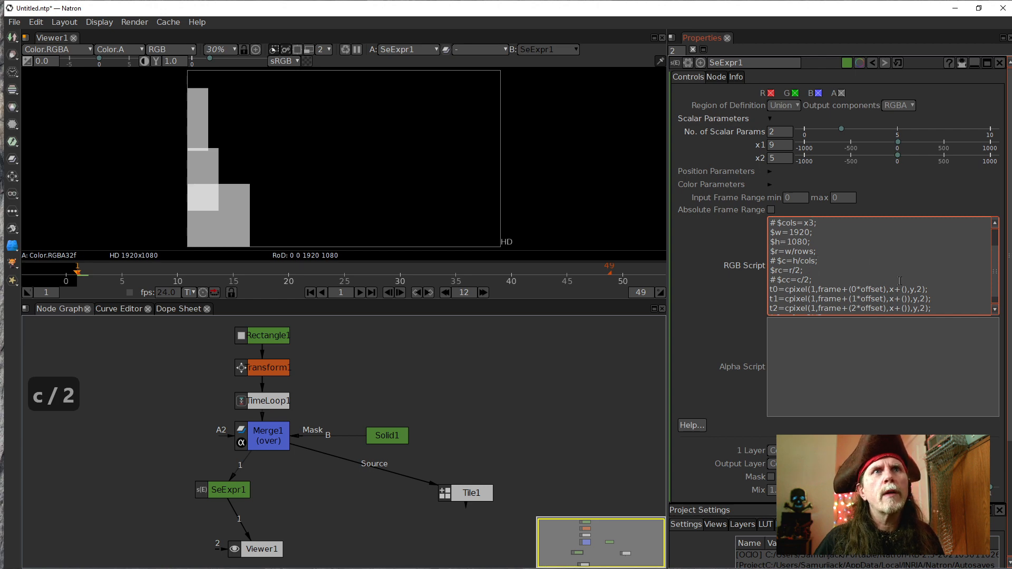
# Append the comment #not pos to both the $rc and the $cc lines of the RGB script
pyautogui.write('#')
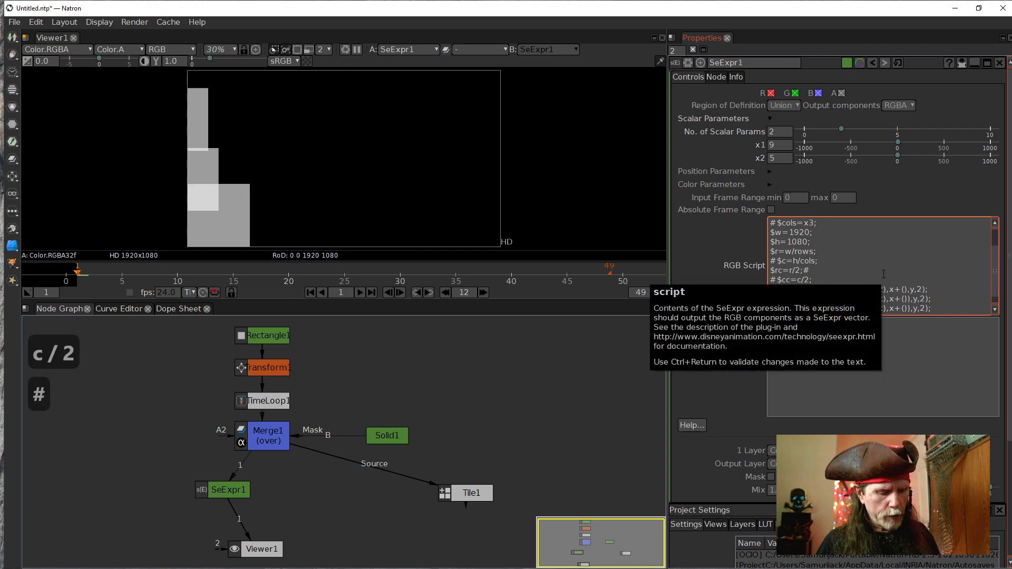
pyautogui.write('not pos')
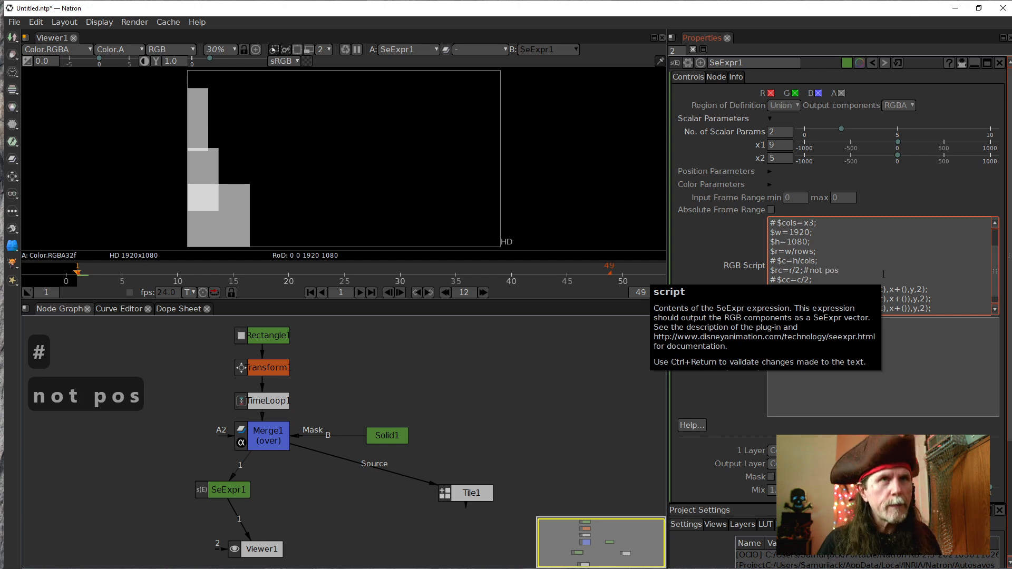
pyautogui.press('Down')
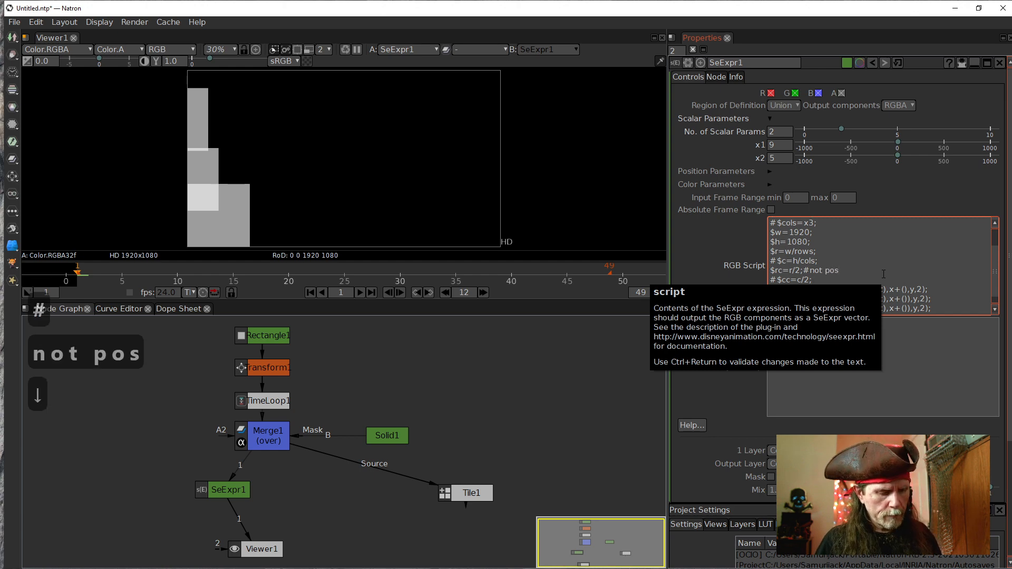
pyautogui.write('#no')
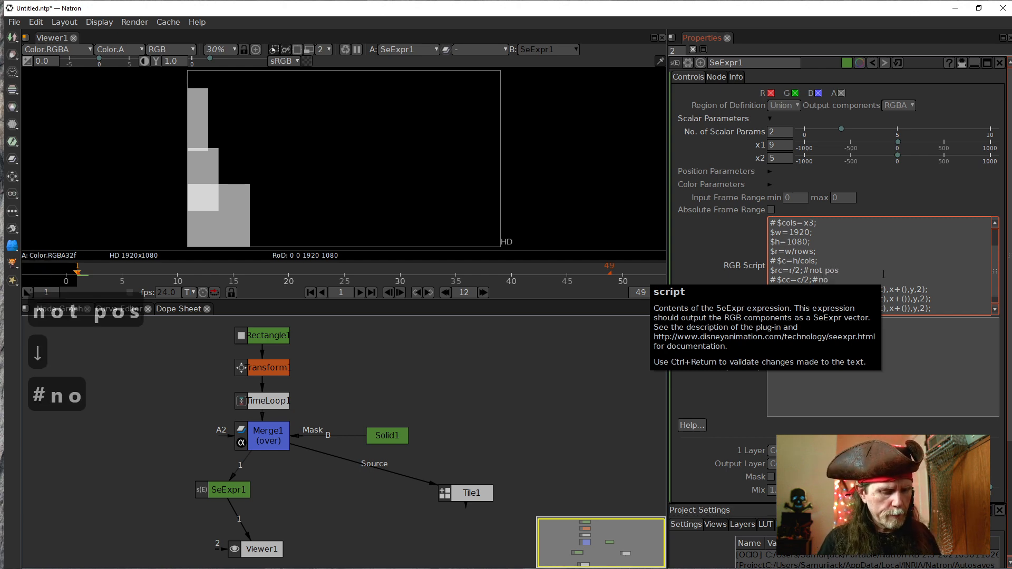
pyautogui.write('t pos')
pyautogui.press('BackSpace')
pyautogui.write('pos')
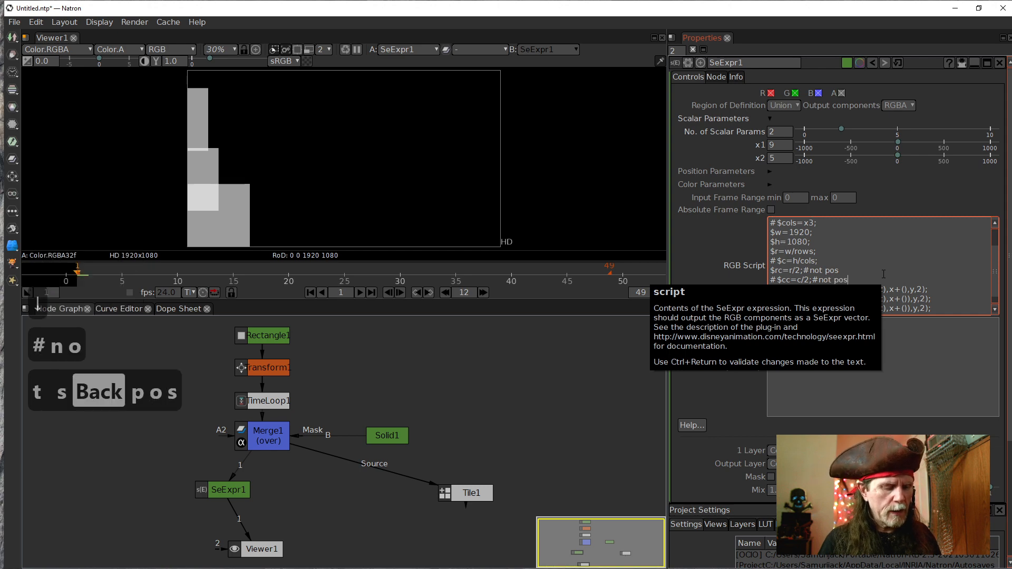
pyautogui.press('Up')
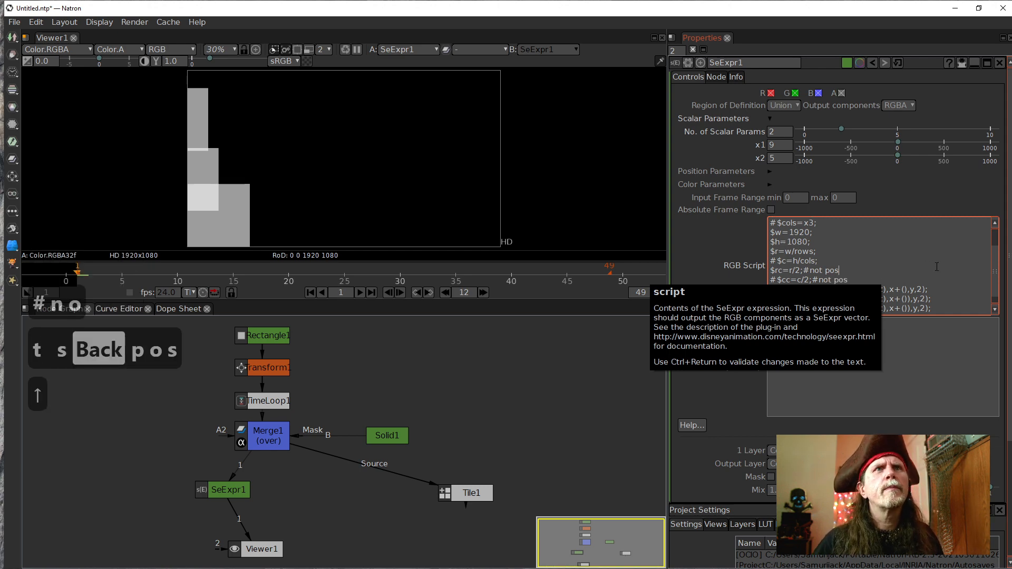
pyautogui.scroll(1, 929, 274)
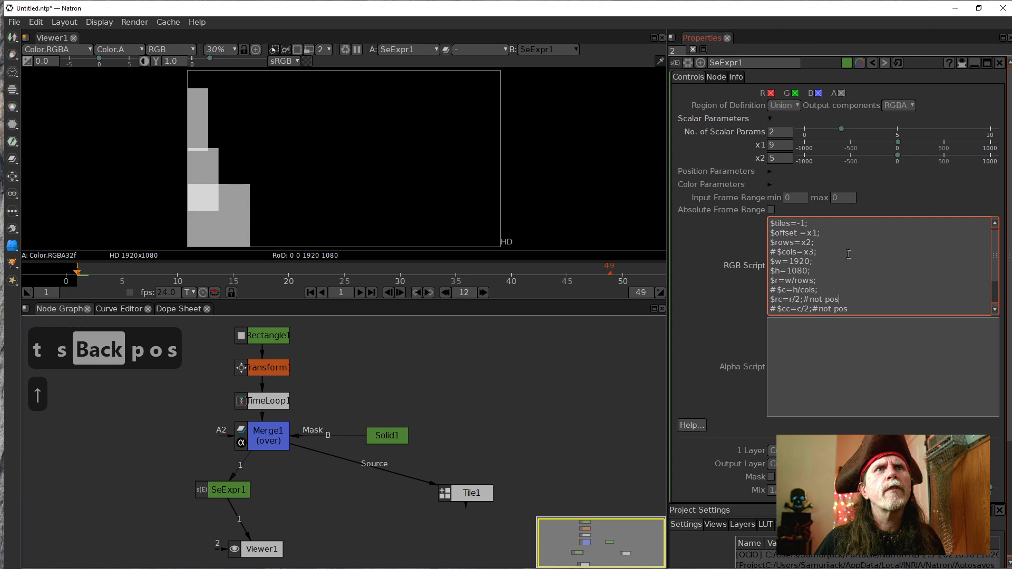
pyautogui.scroll(-2, 897, 274)
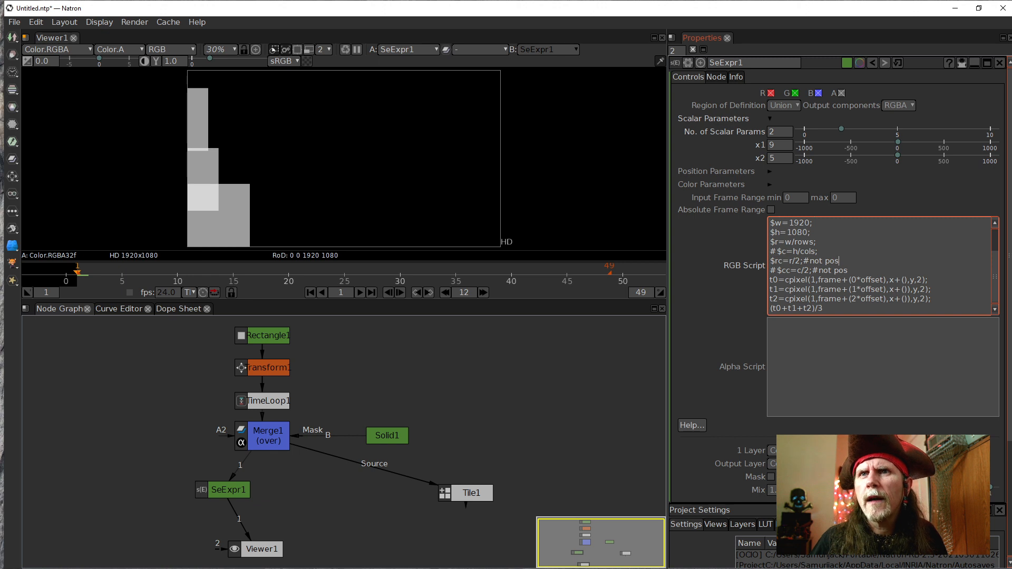
pyautogui.hotkey('alt', 'Tab')
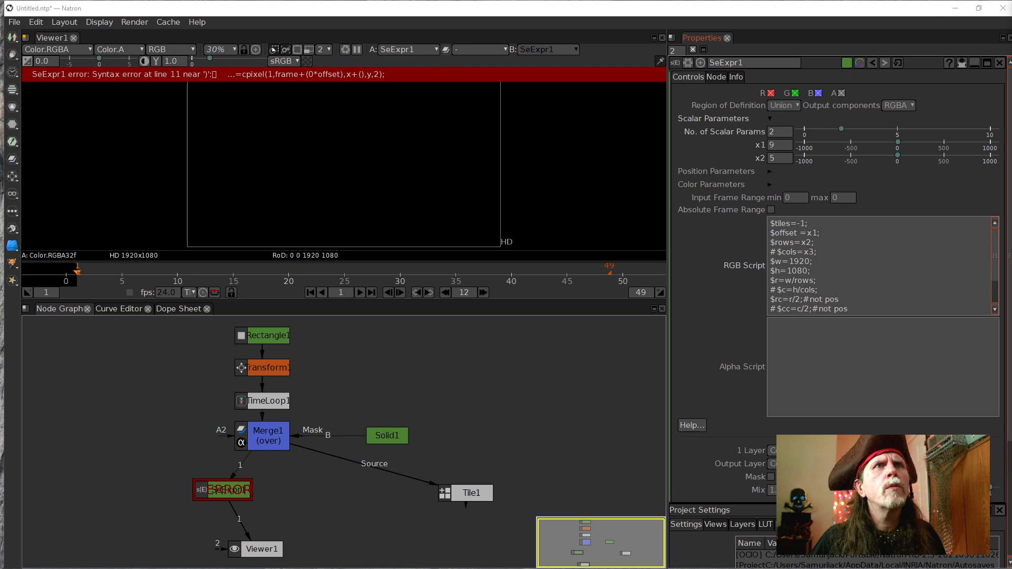
pyautogui.click(834, 272)
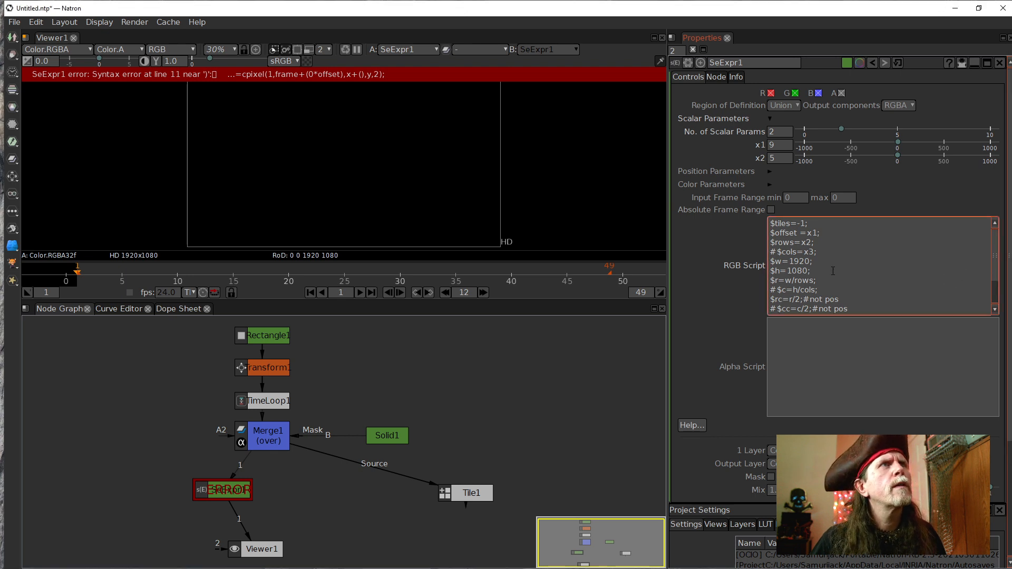
# Fill the empty x-offset parentheses in the t0, t1 and t2 cpixel lines with 0
pyautogui.scroll(-2, 840, 268)
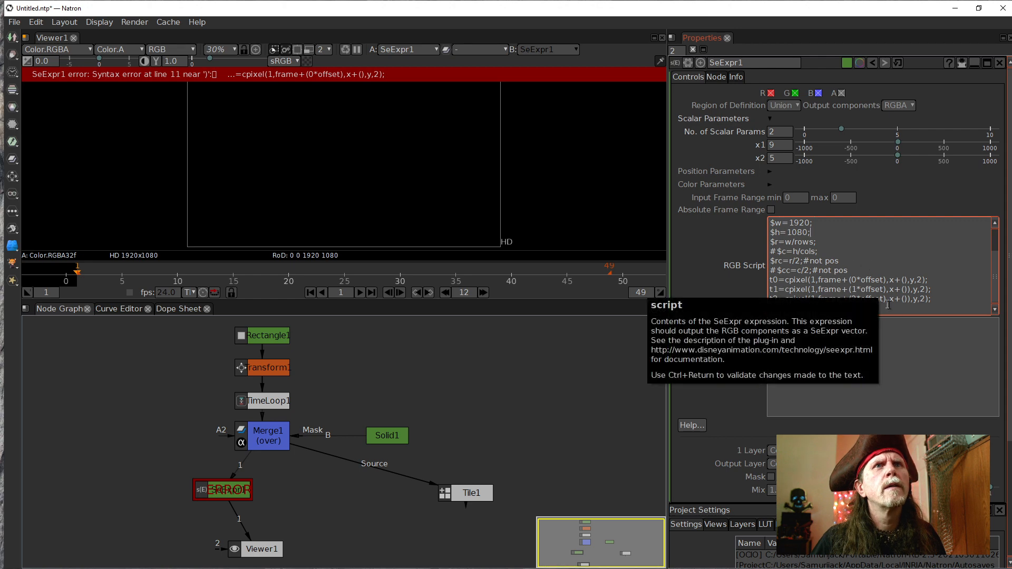
pyautogui.click(852, 271)
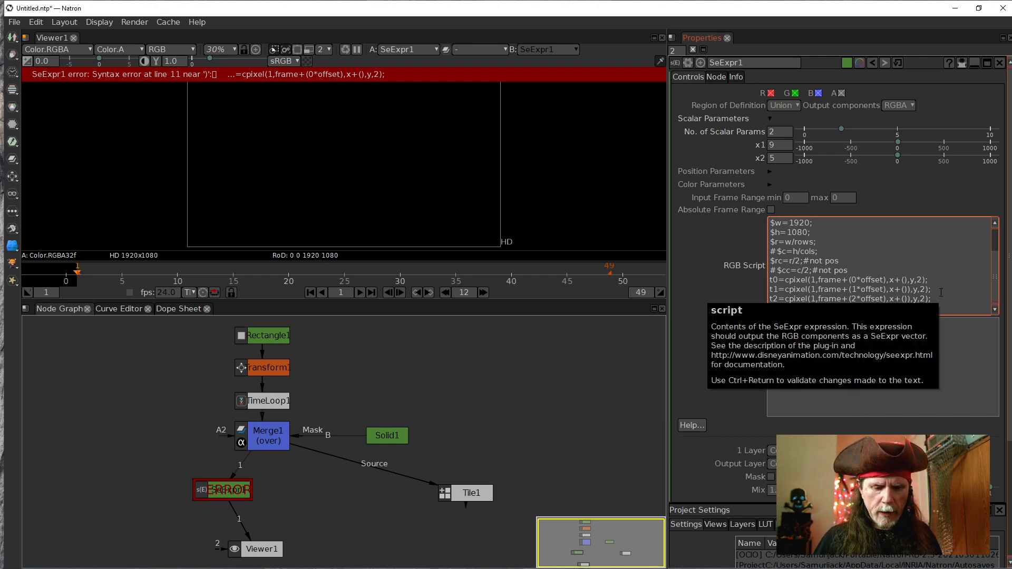
pyautogui.write('0')
pyautogui.press('Down')
pyautogui.press('Down')
pyautogui.press('Left')
pyautogui.press('Up')
pyautogui.press('Left')
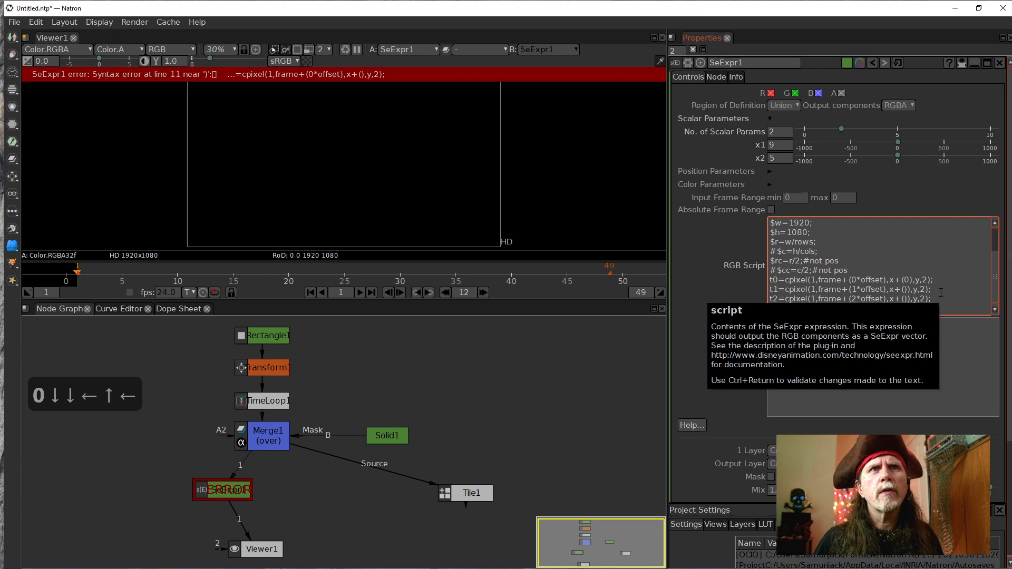
pyautogui.write('0')
pyautogui.press('Down')
pyautogui.press('Left')
pyautogui.press('Left')
pyautogui.write('0')
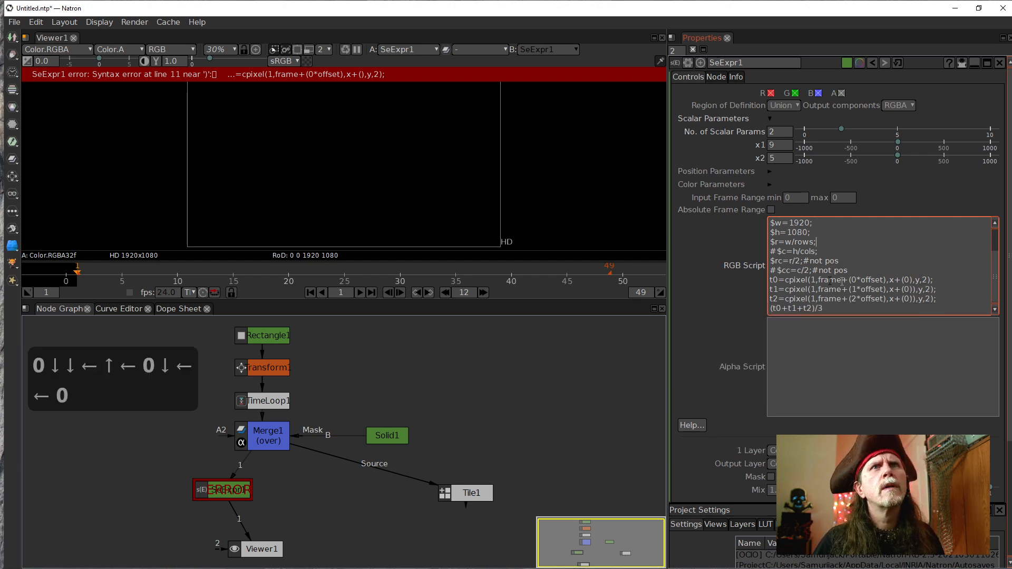
# Apply the edited RGB script and return to its t0, t1 and t2 cpixel lines
pyautogui.click(732, 289)
pyautogui.click(844, 283)
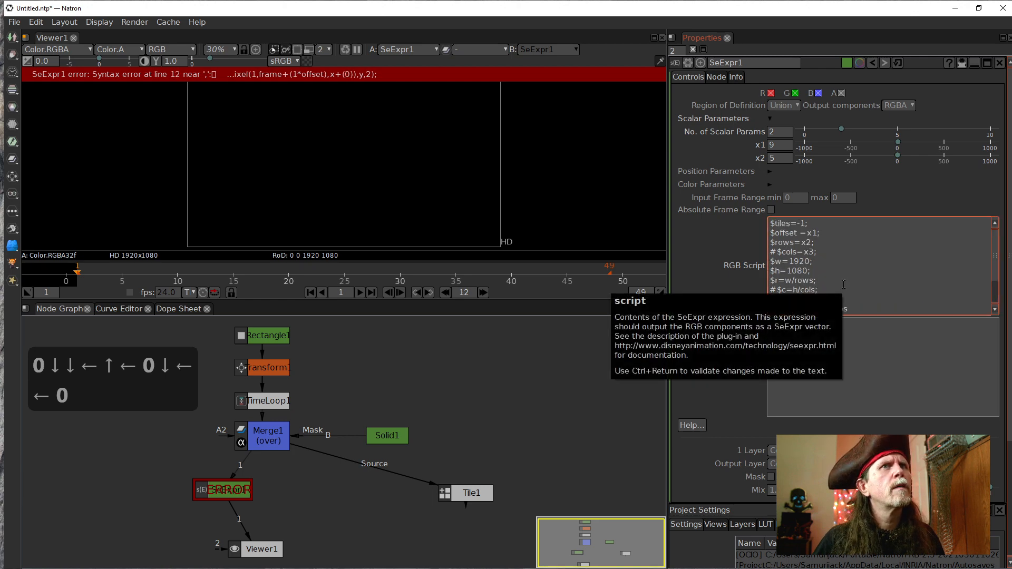
pyautogui.click(771, 391)
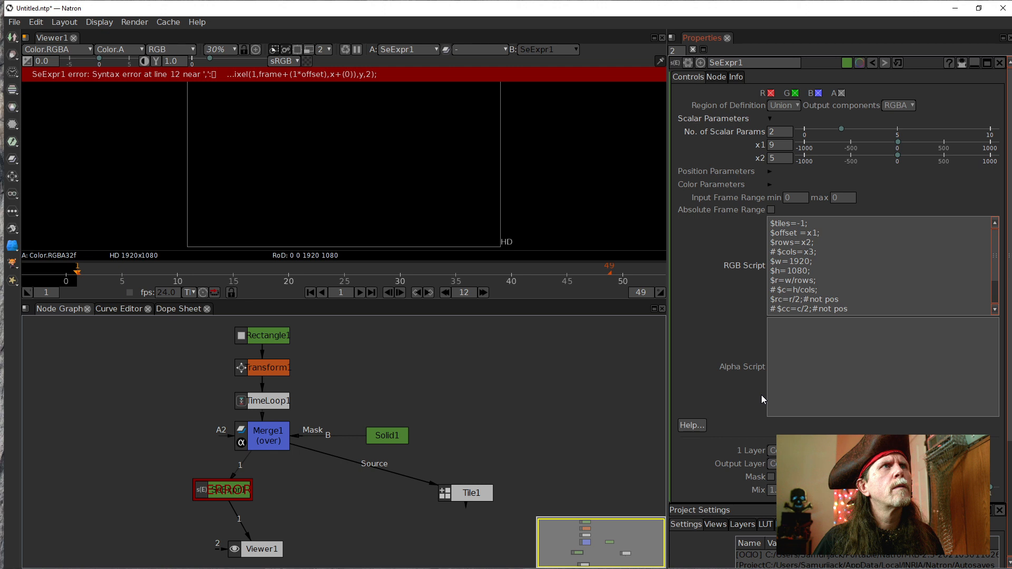
pyautogui.click(864, 282)
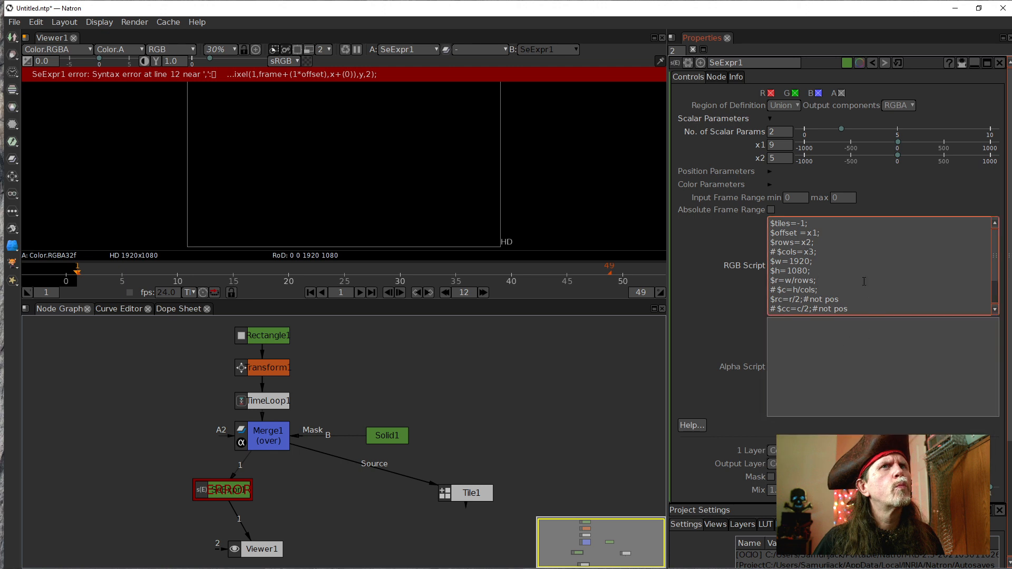
pyautogui.scroll(-1, 854, 297)
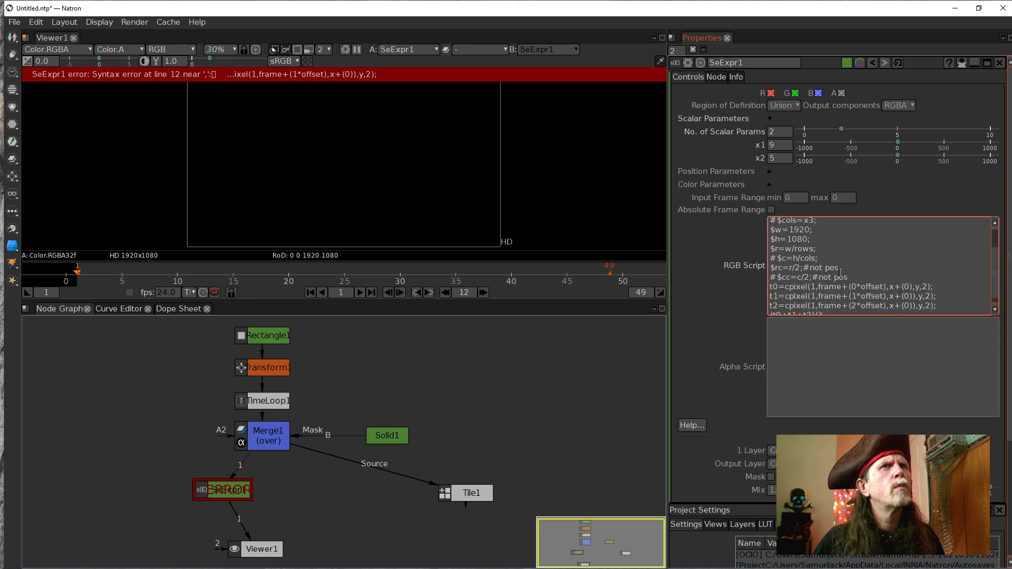
# Prefix offset with $ in the t0, t1 and t2 cpixel lines of the RGB script and apply the script
pyautogui.scroll(1, 796, 276)
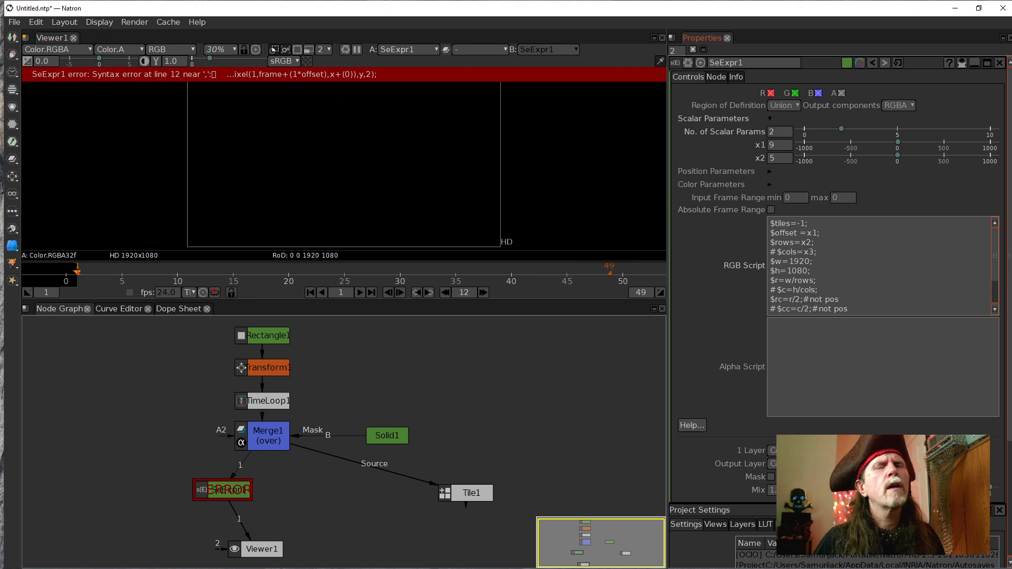
pyautogui.click(858, 341)
pyautogui.click(830, 298)
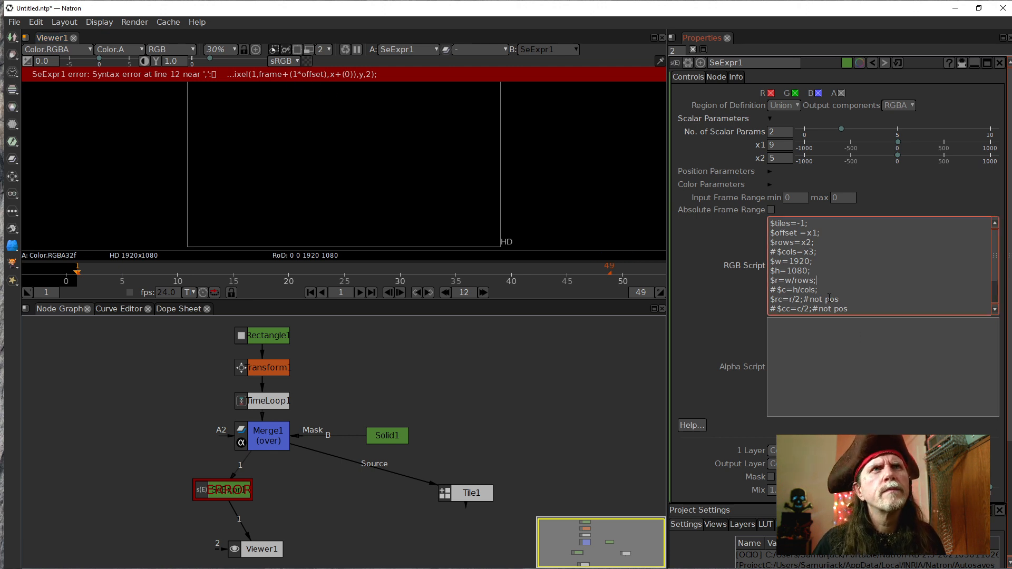
pyautogui.scroll(-2, 806, 292)
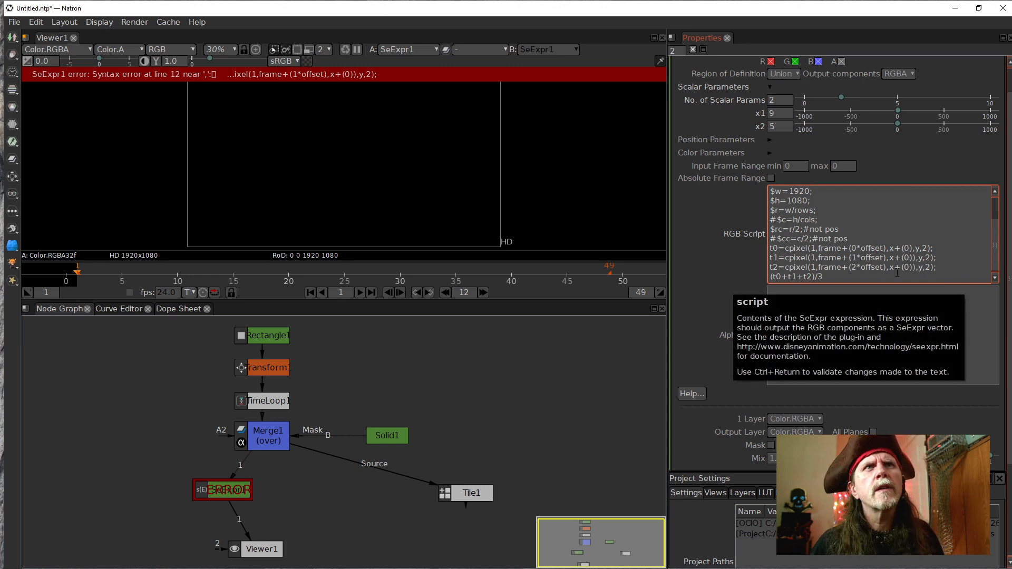
pyautogui.scroll(2, 871, 256)
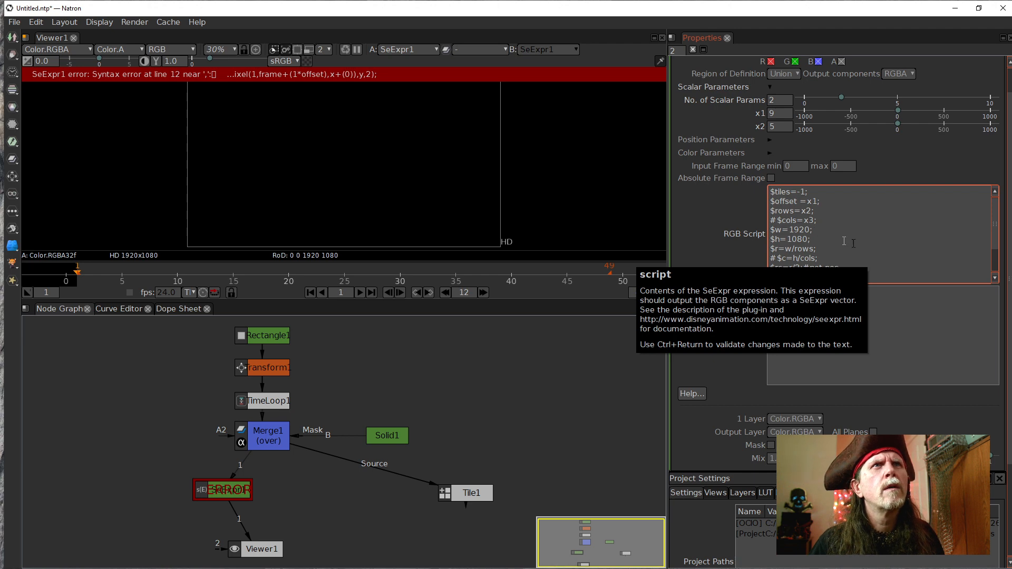
pyautogui.scroll(-1, 853, 243)
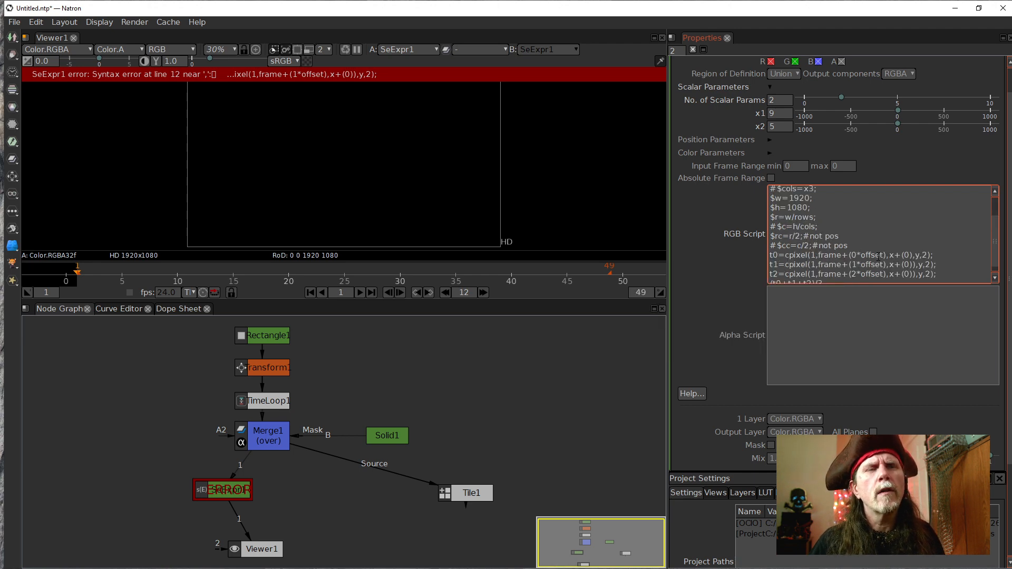
pyautogui.write('$')
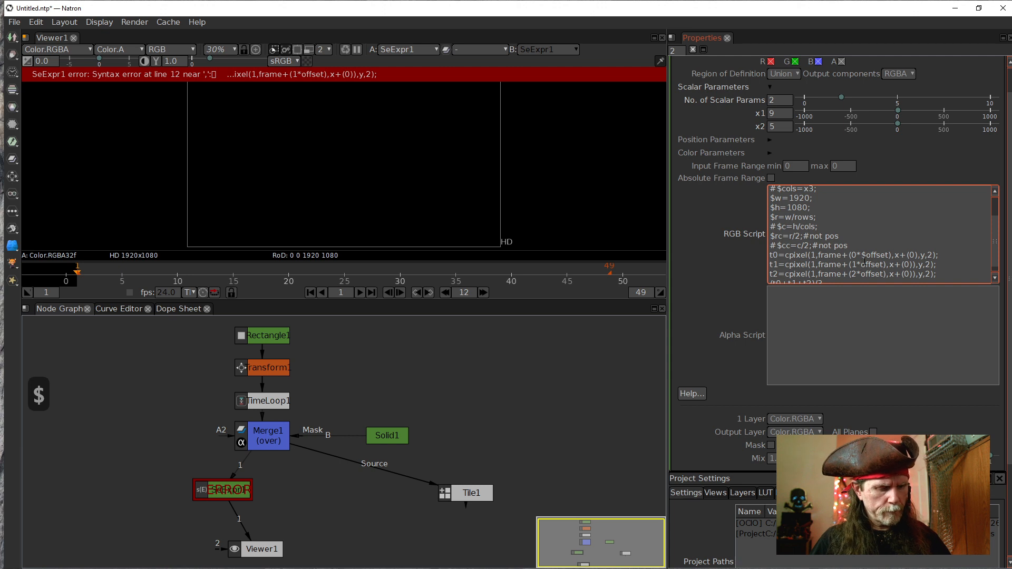
pyautogui.click(862, 265)
pyautogui.write('$')
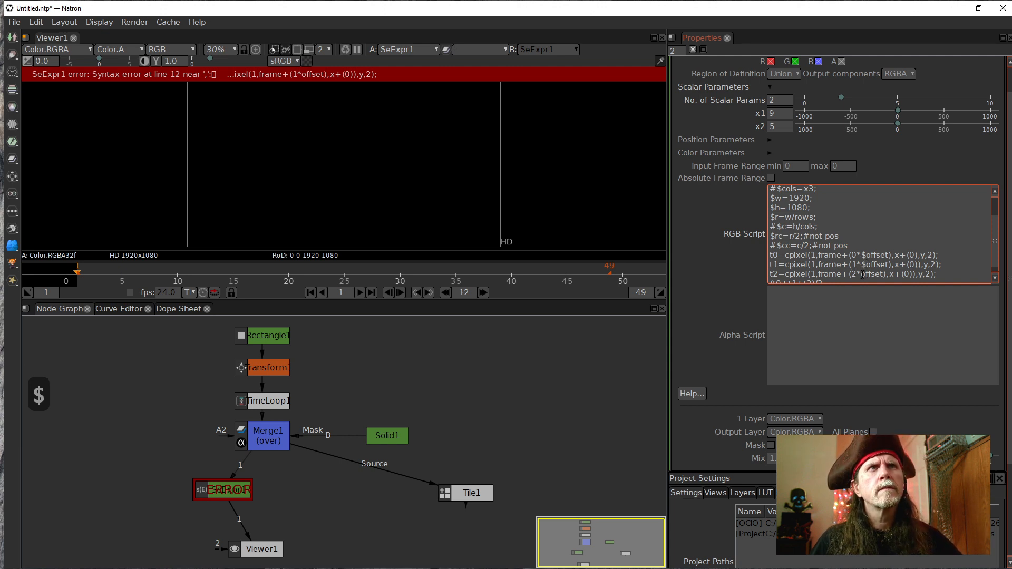
pyautogui.click(861, 273)
pyautogui.write('$')
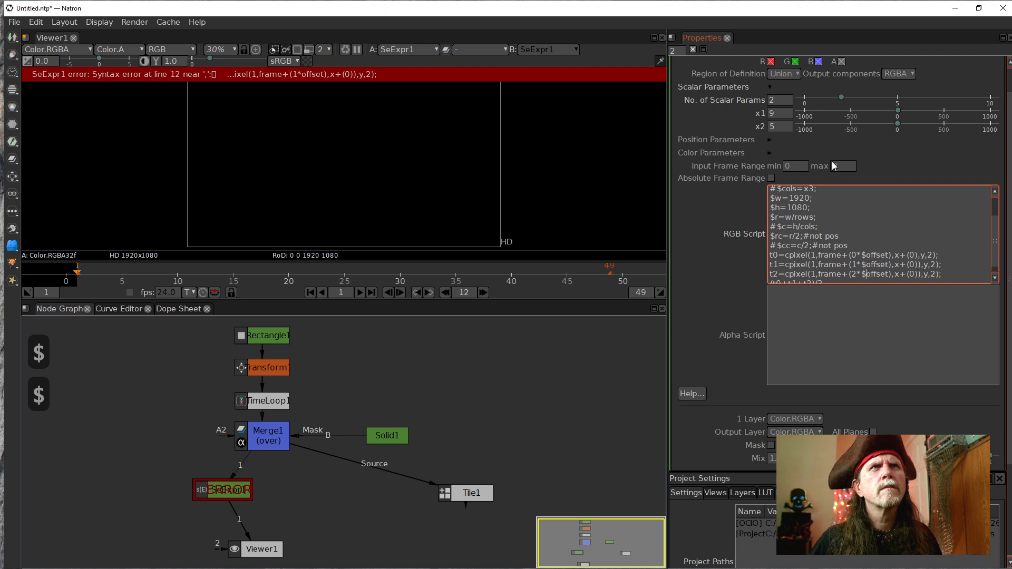
pyautogui.click(885, 332)
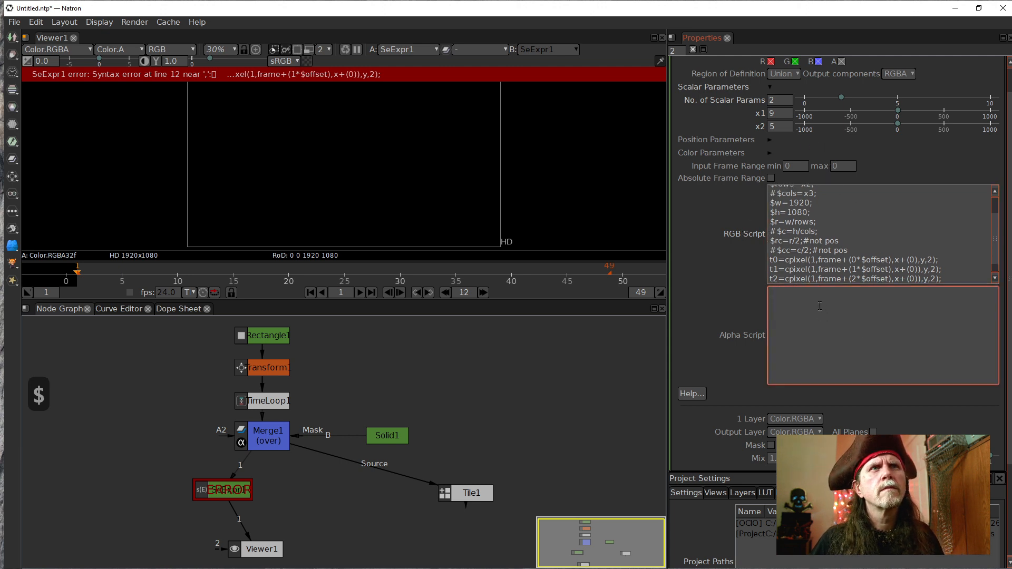
# Remove the second closing parenthesis after x+(0) in the t1 and t2 cpixel lines
pyautogui.click(866, 278)
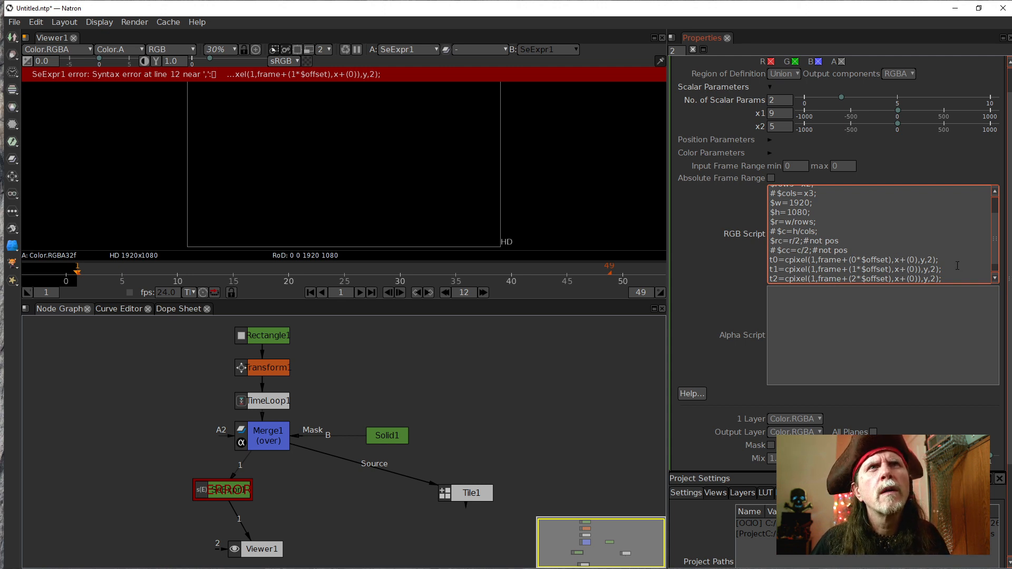
pyautogui.press('Right')
pyautogui.press('Right')
pyautogui.press('Right')
pyautogui.press('Right')
pyautogui.press('Right')
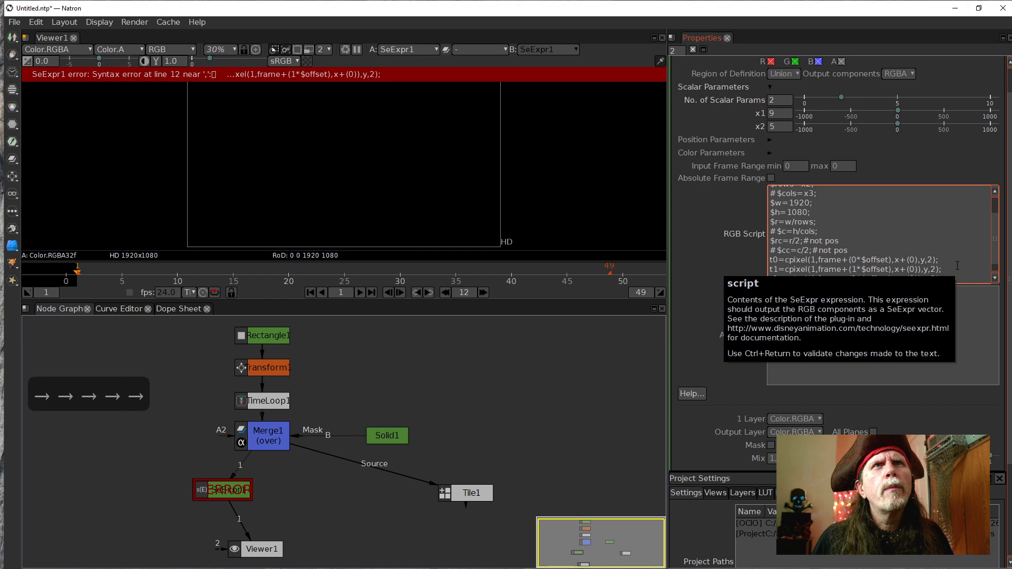
pyautogui.press('Down')
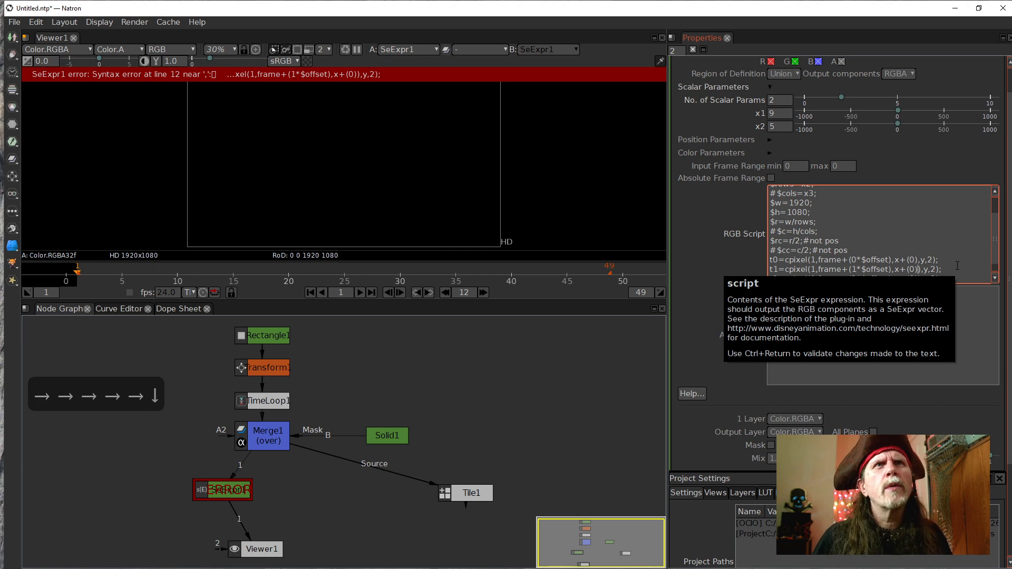
pyautogui.press('BackSpace')
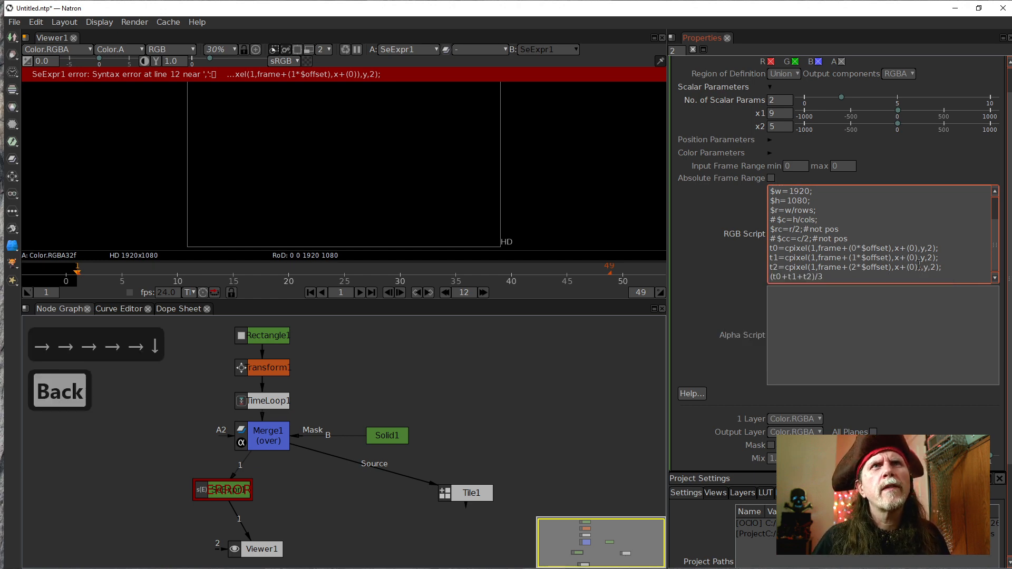
pyautogui.press('Right')
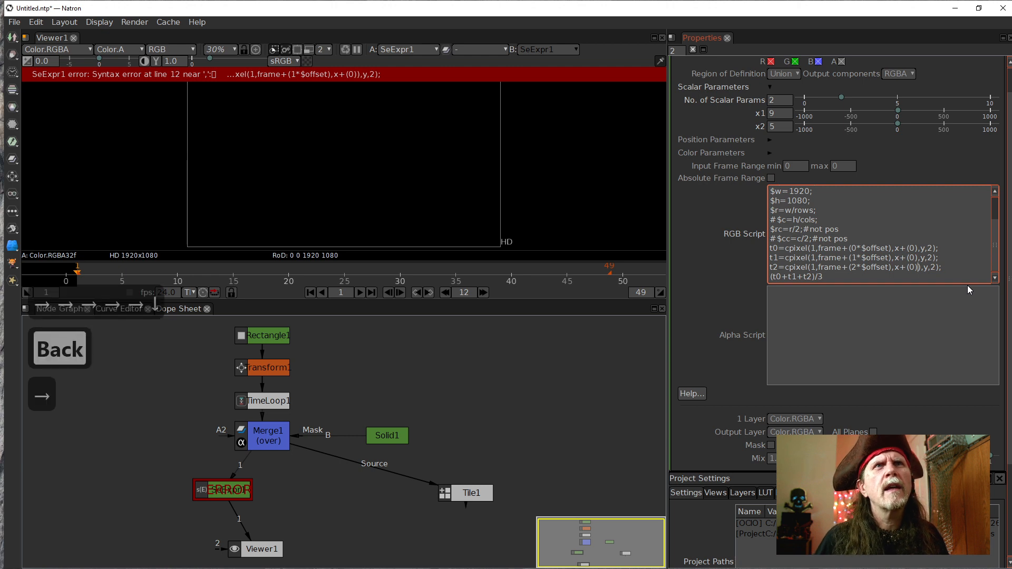
pyautogui.press('BackSpace')
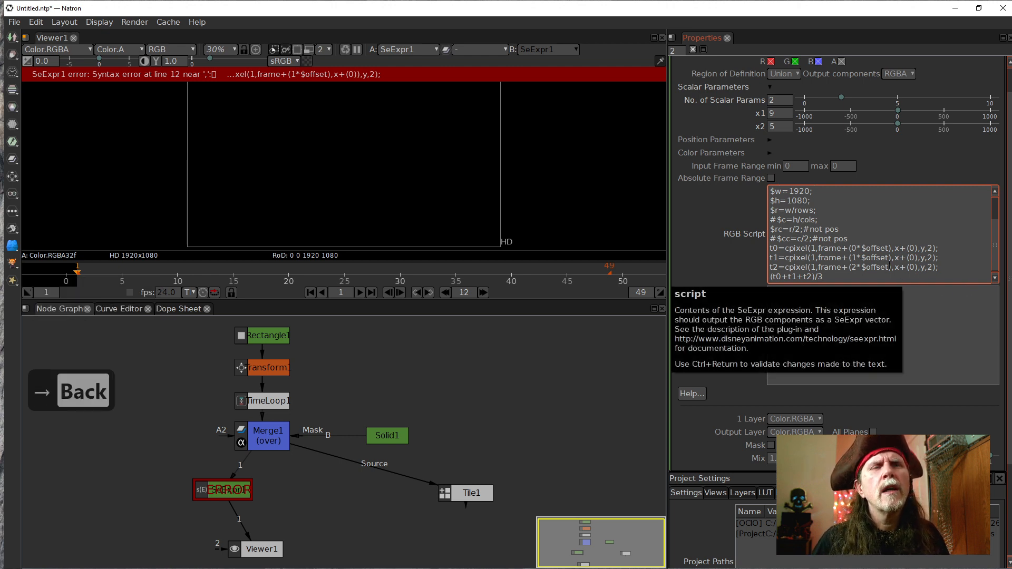
# Add a second closing parenthesis after x+(0) in the t2, t1 and t0 cpixel lines and apply the script
pyautogui.write(')')
pyautogui.press('Up')
pyautogui.press('Left')
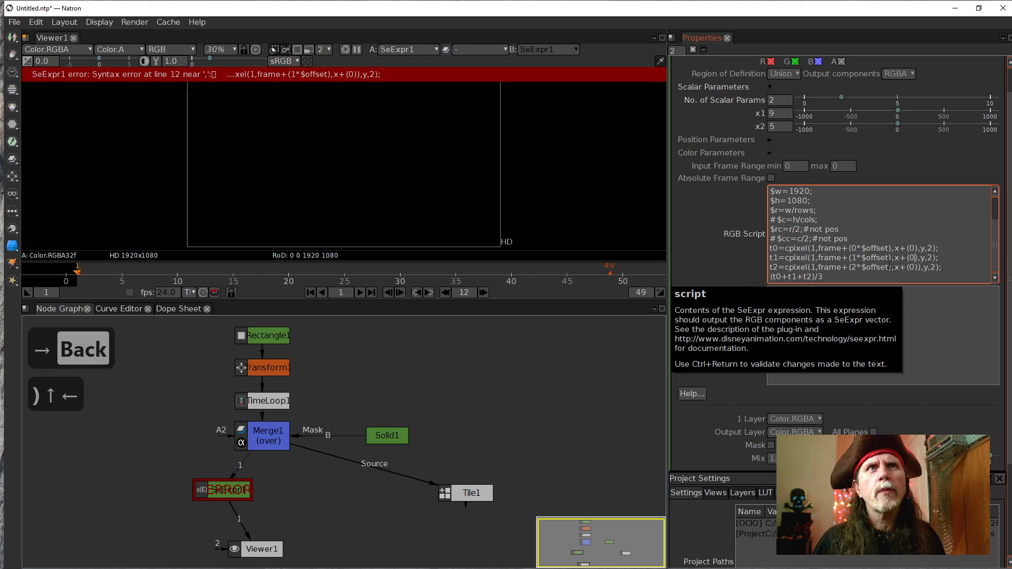
pyautogui.write(')')
pyautogui.press('Up')
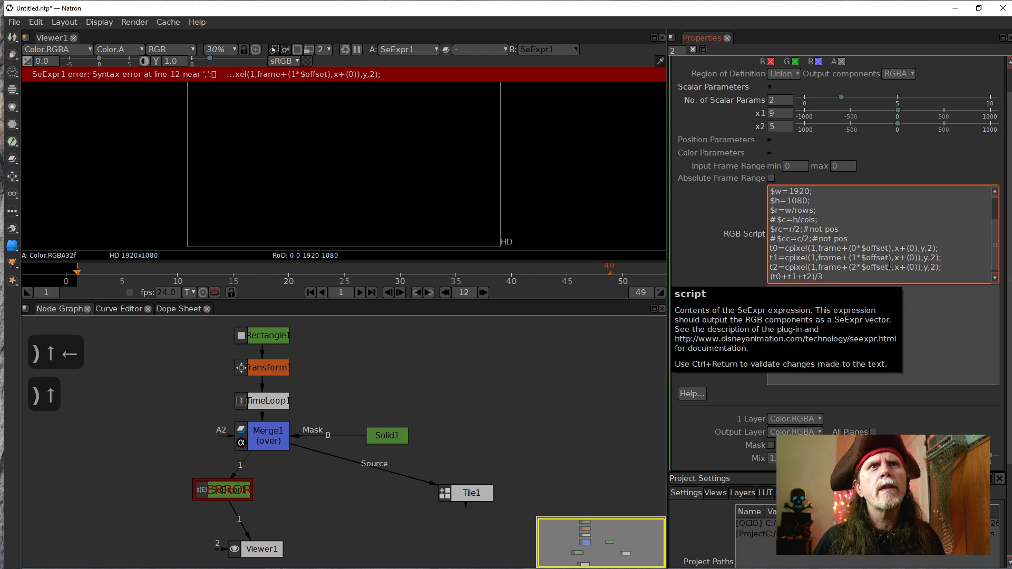
pyautogui.write(')')
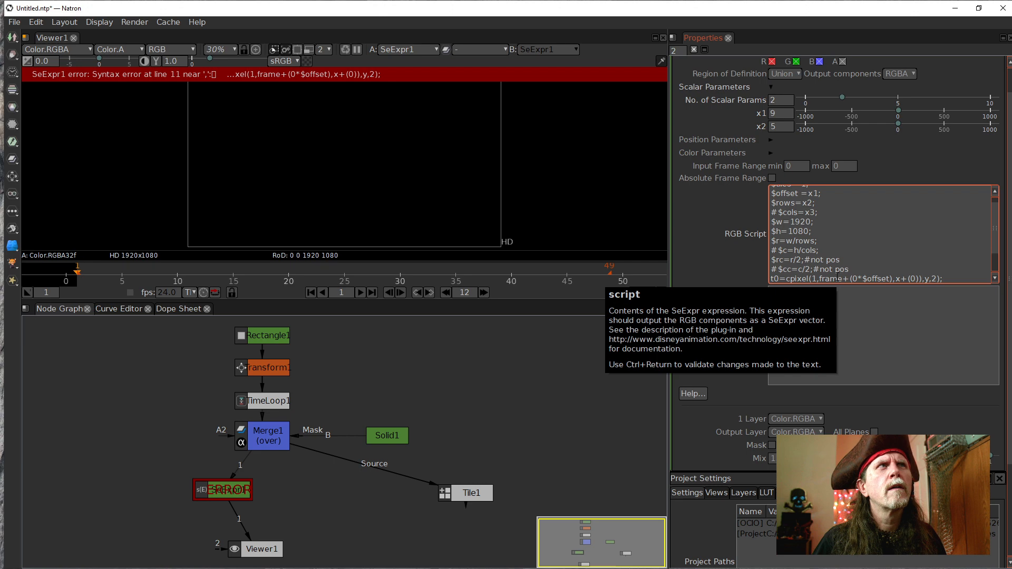
pyautogui.write('t1=cpixel(1,frame+(1*$offset),x+(0)),y,2); t2=cpixel(1,frame+(2*$offset),x+(0)),y,2); (t0+t1+t2)/3')
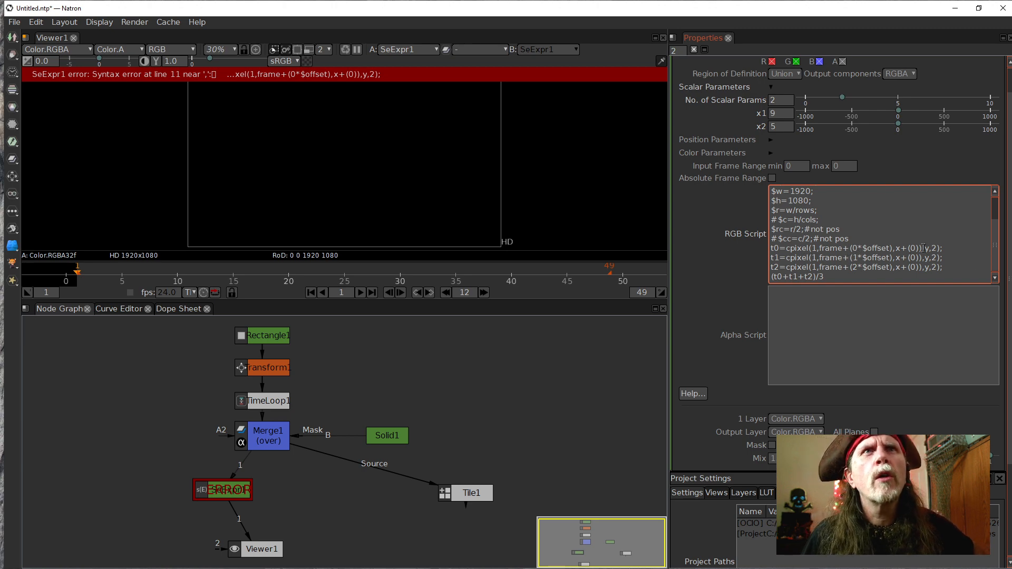
# Delete the surplus closing parenthesis after x+(0) so the t0, t1 and t2 cpixel lines each read x+(0),y,2, and apply the script
pyautogui.press('BackSpace')
pyautogui.press('Down')
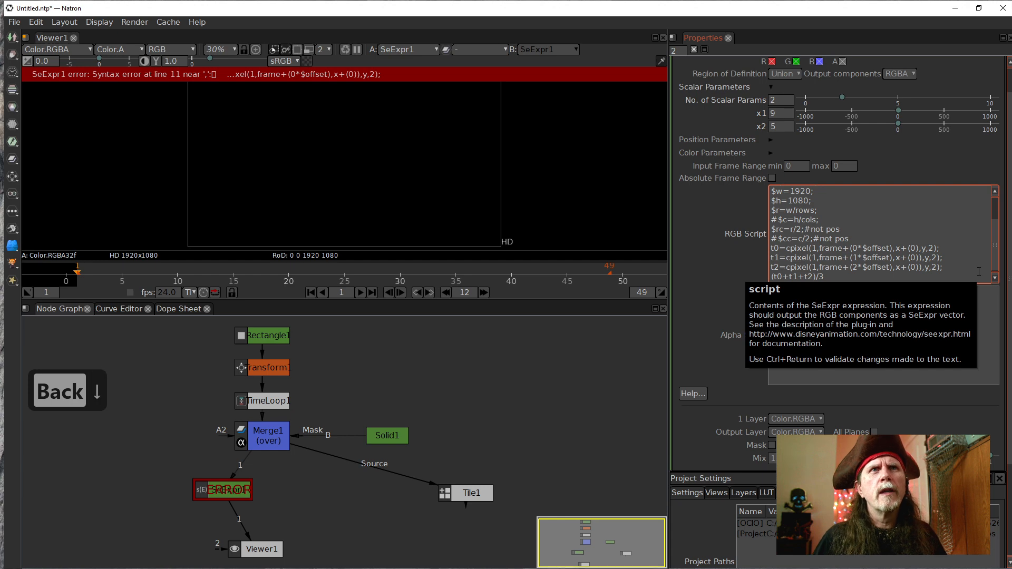
pyautogui.press('Delete')
pyautogui.press('Down')
pyautogui.press('Delete')
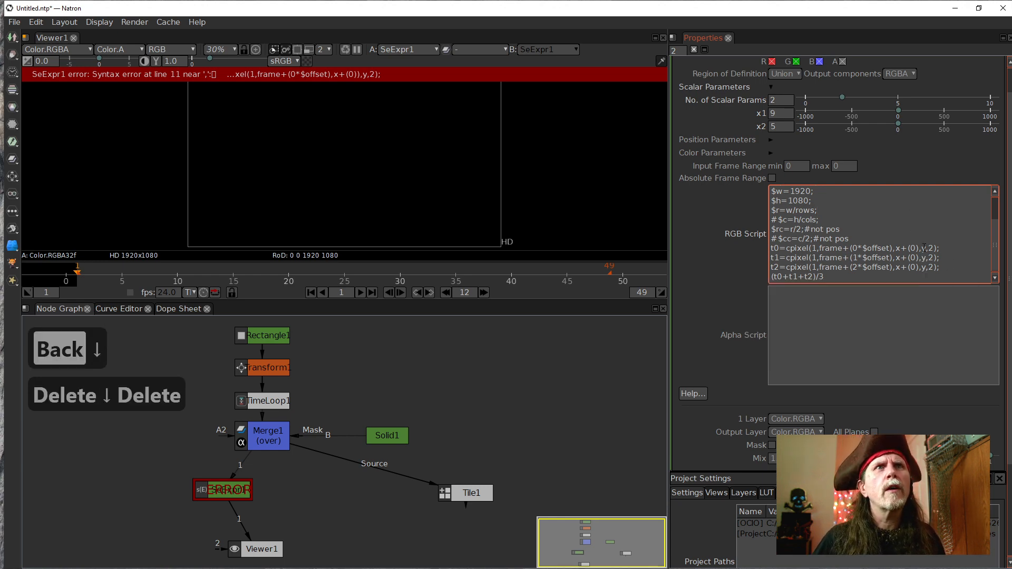
pyautogui.click(716, 252)
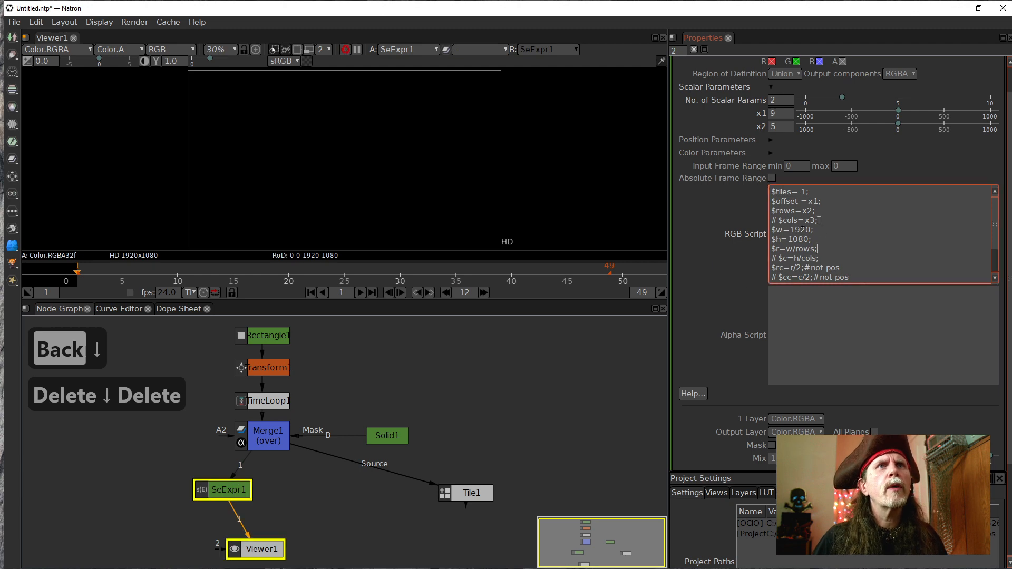
# Review the script's rows, width, $r and $rc variables against the x offsets in the t0, t1 and t2 cpixel lines
pyautogui.scroll(1, 872, 240)
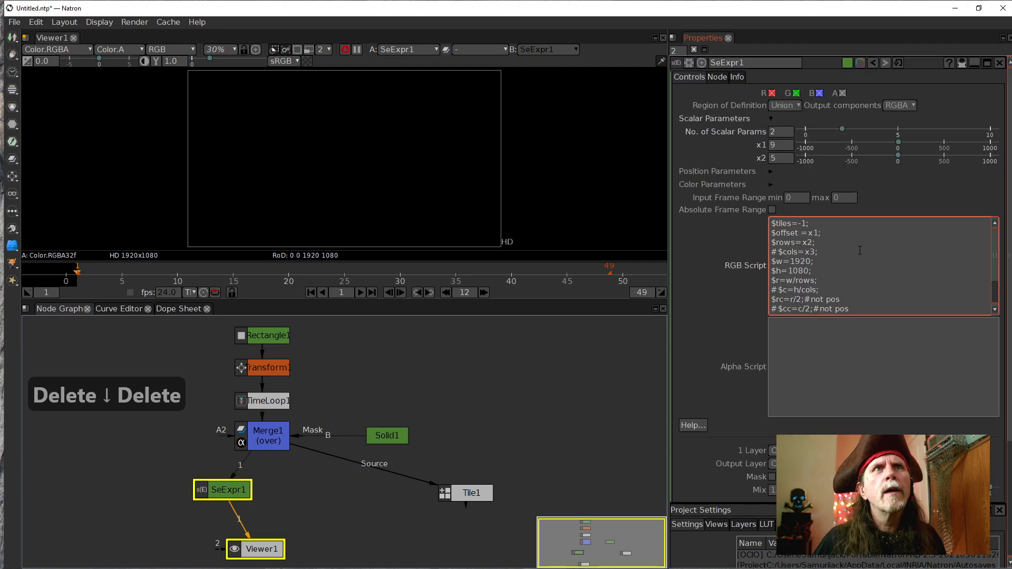
pyautogui.scroll(-2, 859, 251)
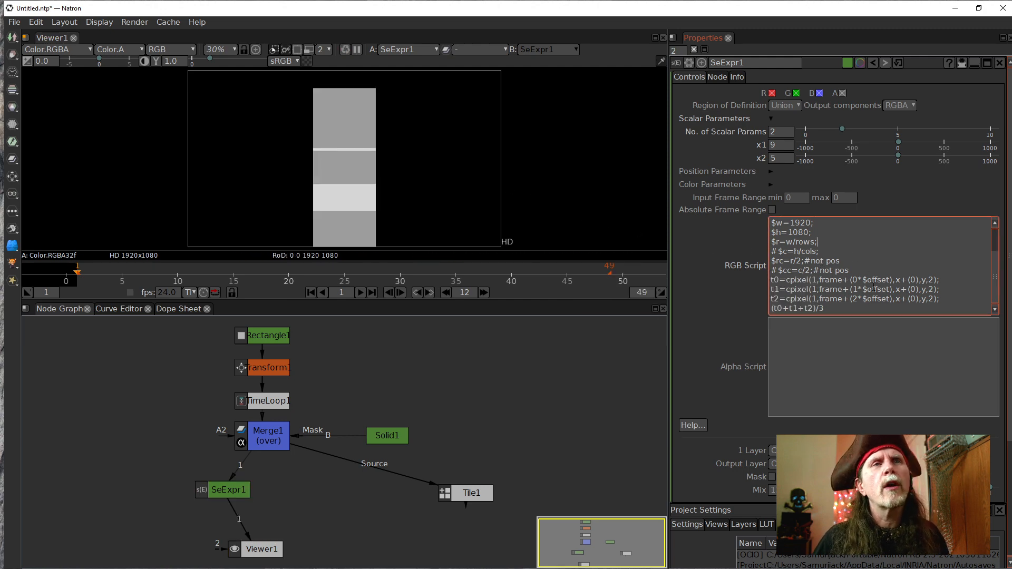
pyautogui.scroll(1, 857, 268)
pyautogui.scroll(-1, 857, 268)
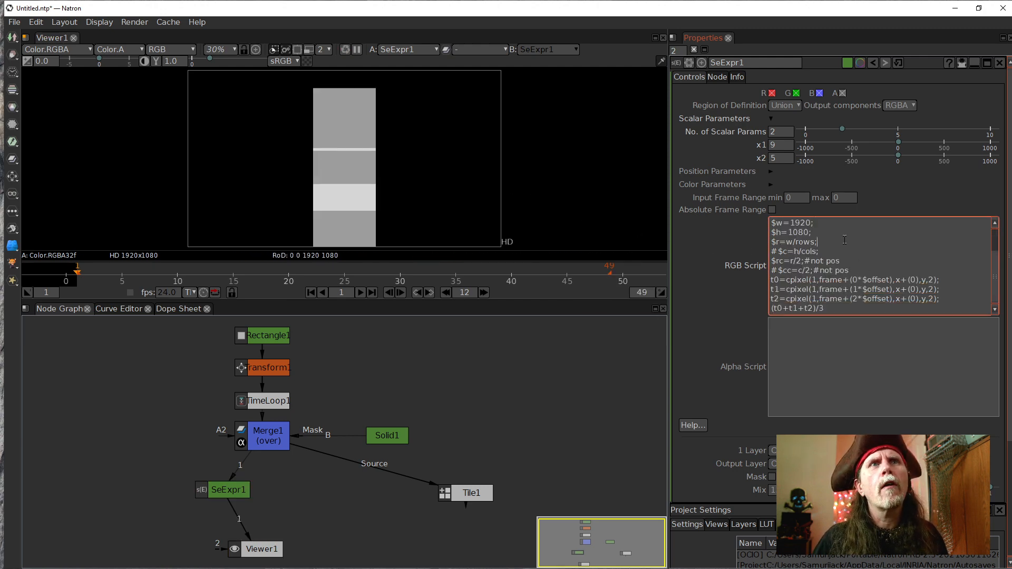
pyautogui.scroll(1, 845, 239)
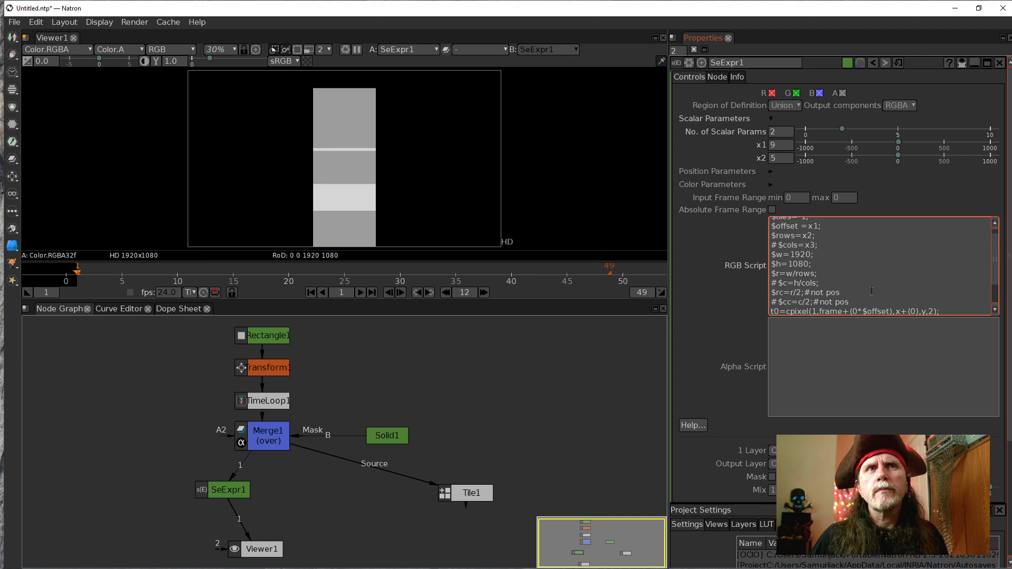
pyautogui.scroll(-1, 872, 287)
pyautogui.scroll(2, 872, 280)
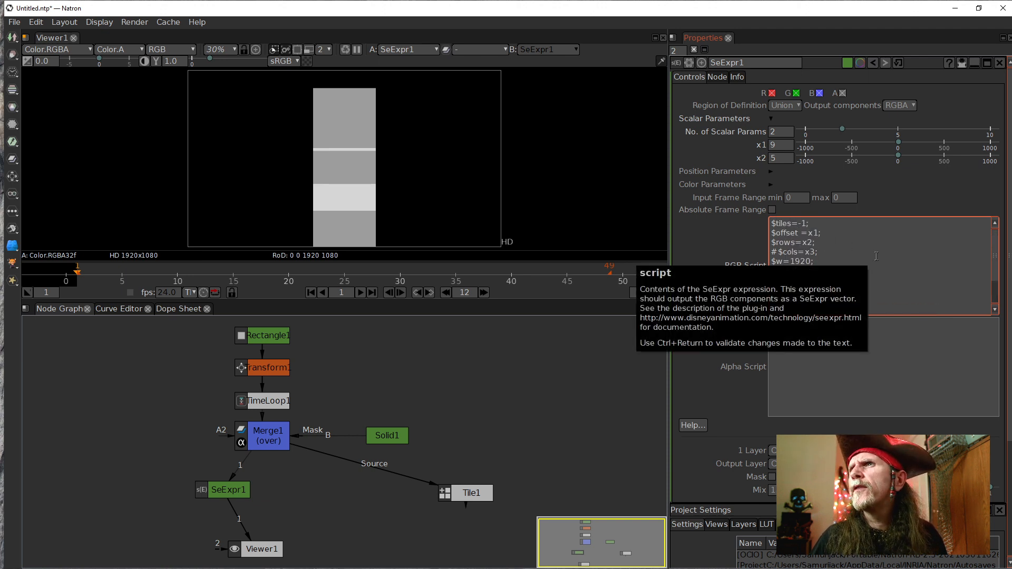
pyautogui.scroll(-1, 877, 256)
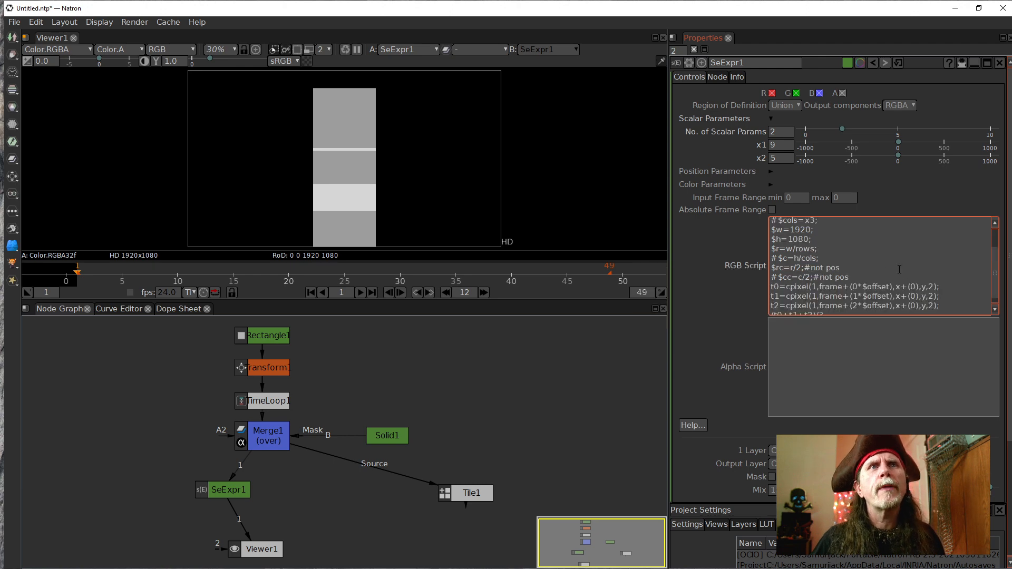
pyautogui.scroll(1, 899, 269)
pyautogui.scroll(-1, 891, 268)
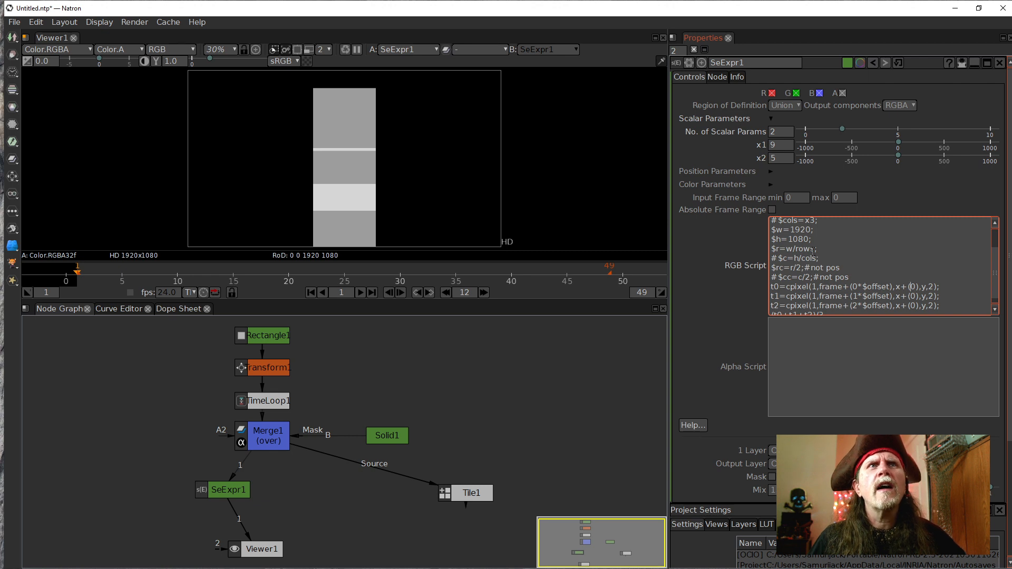
pyautogui.scroll(1, 815, 250)
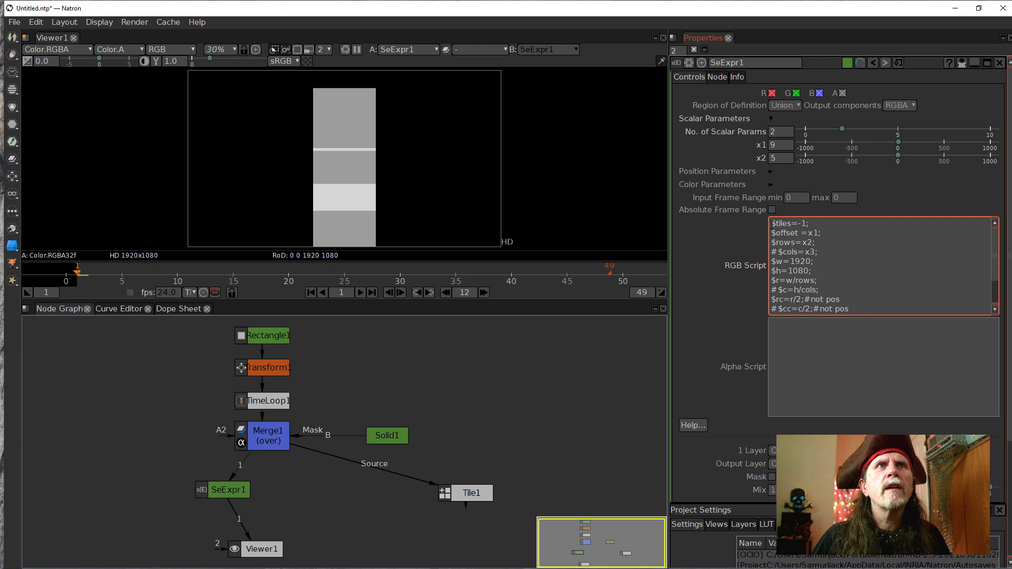
pyautogui.scroll(-1, 786, 273)
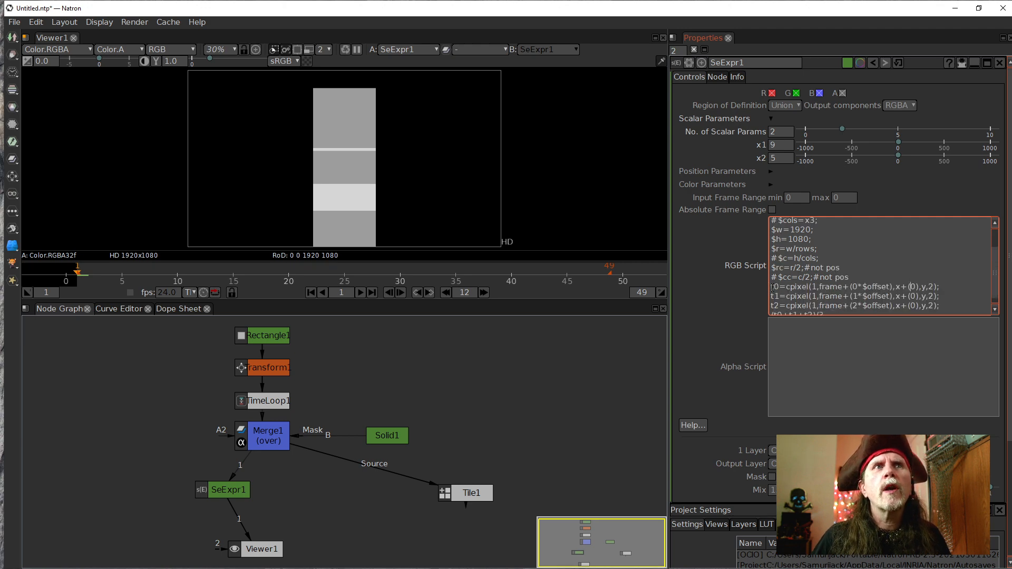
pyautogui.scroll(-1, 779, 293)
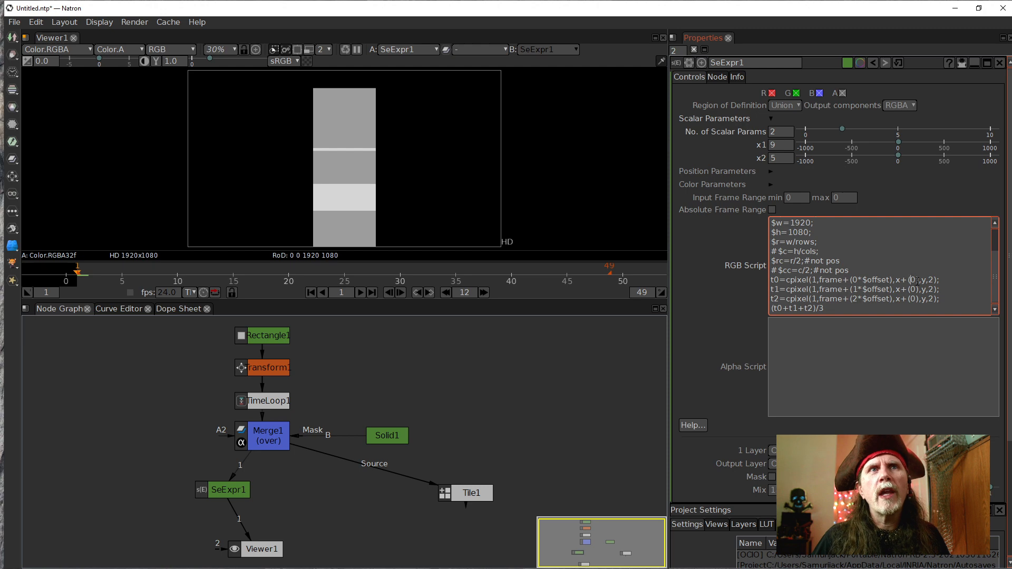
pyautogui.scroll(1, 910, 278)
pyautogui.scroll(1, 846, 248)
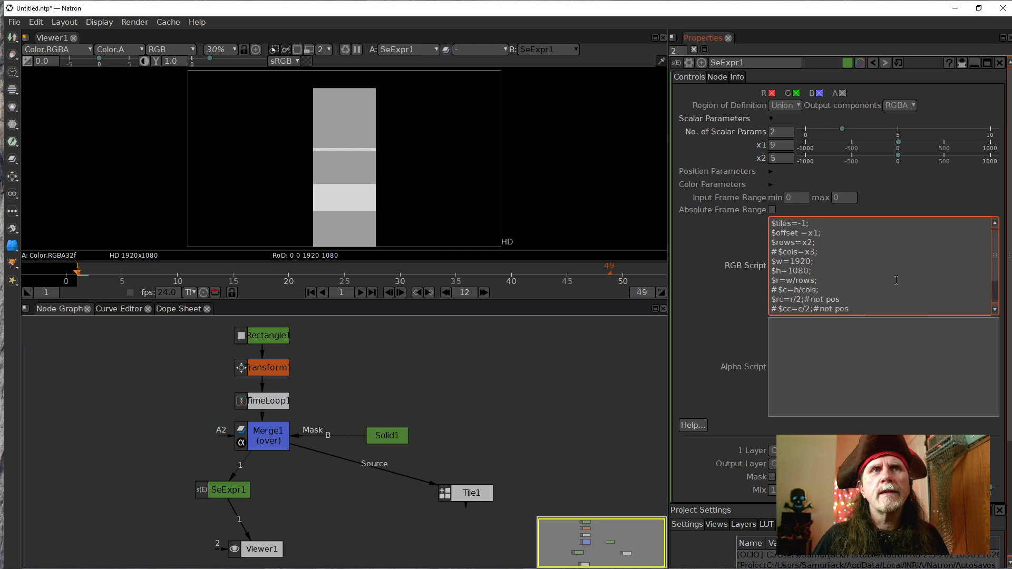
pyautogui.scroll(-2, 896, 285)
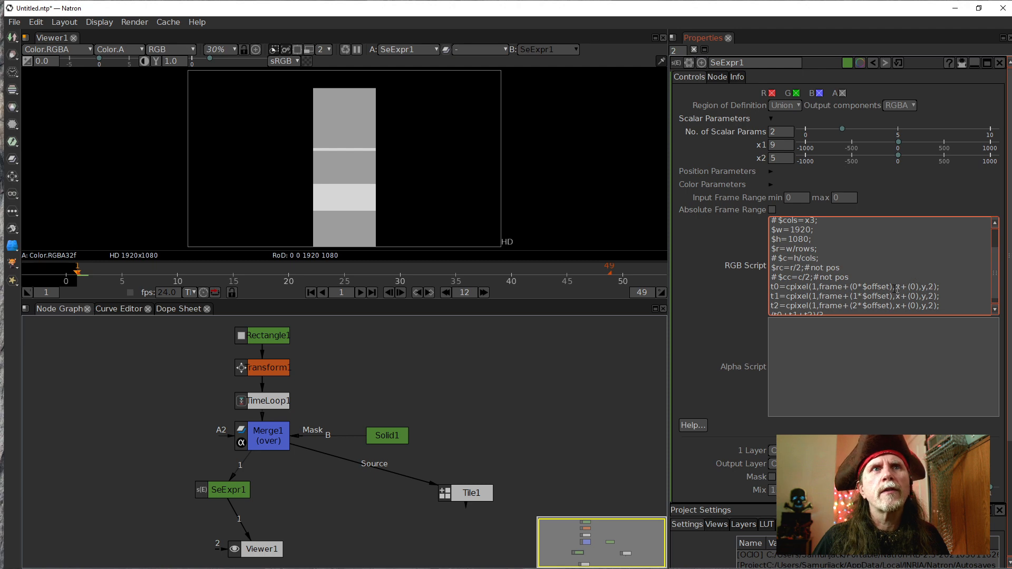
pyautogui.scroll(1, 845, 257)
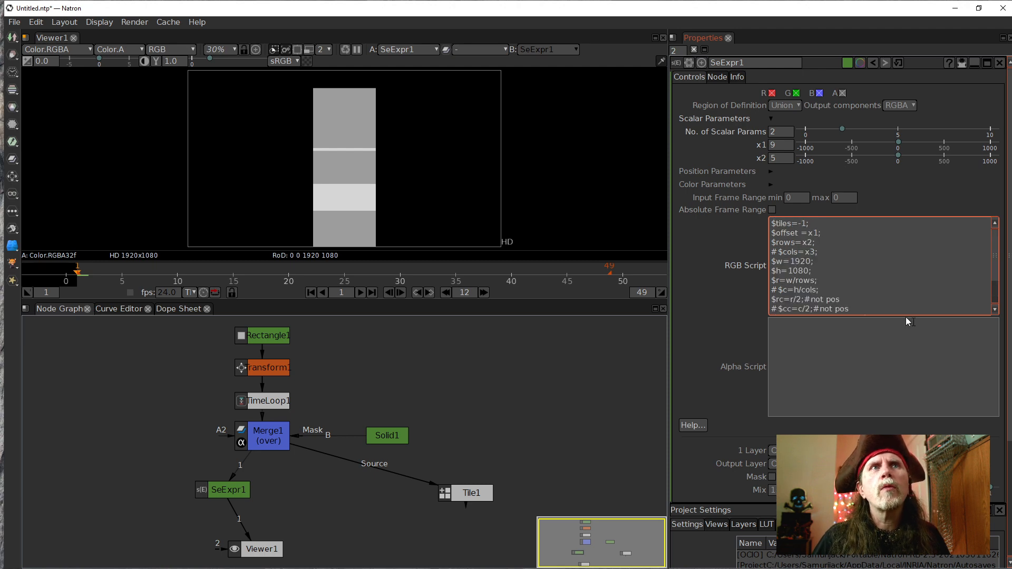
# Replace the (0) x offset in the t0 cpixel line with 960-192
pyautogui.scroll(-1, 906, 286)
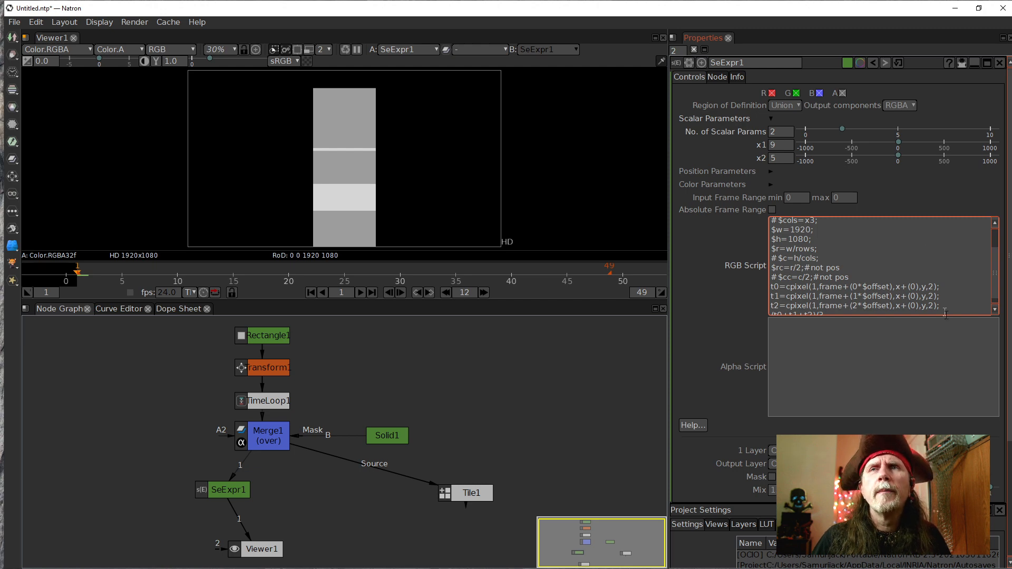
pyautogui.click(910, 288)
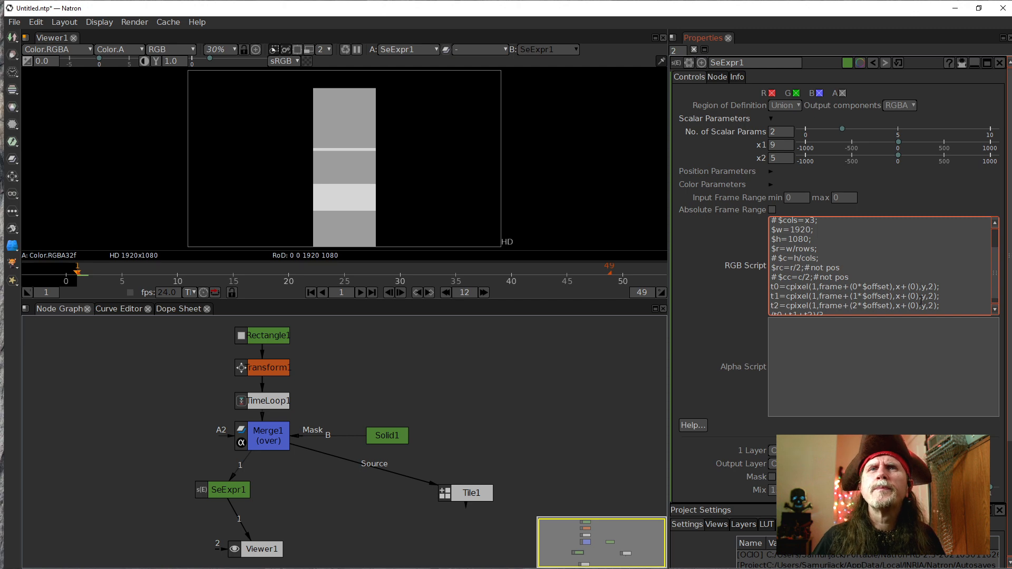
pyautogui.press('BackSpace')
pyautogui.press('BackSpace')
pyautogui.press('BackSpace')
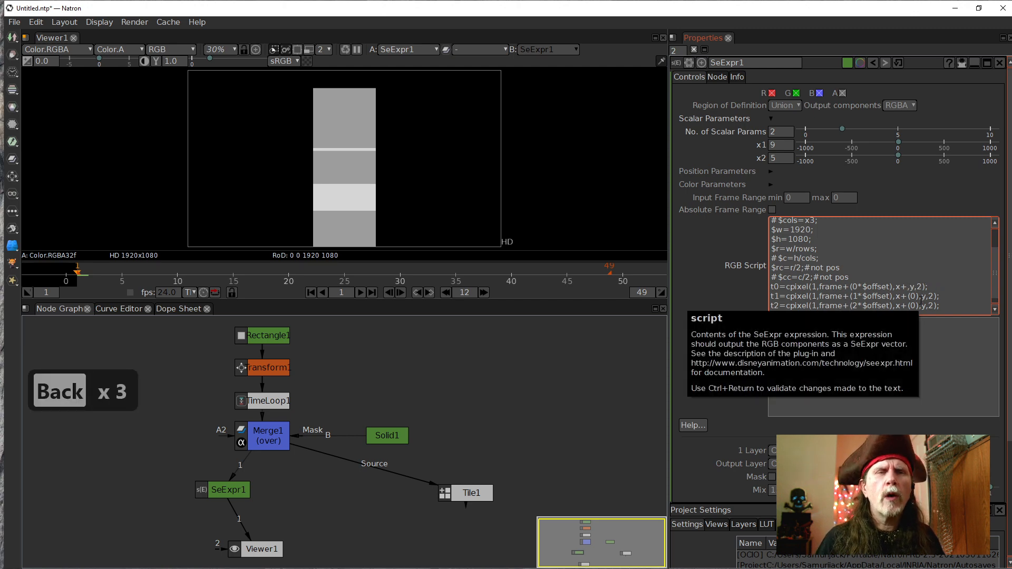
pyautogui.write('960')
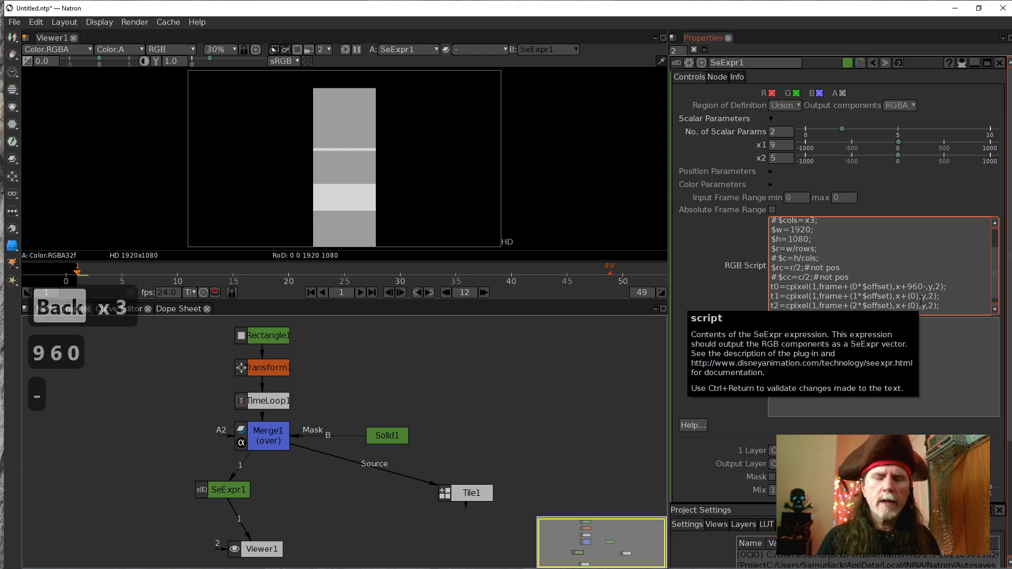
pyautogui.write('-192')
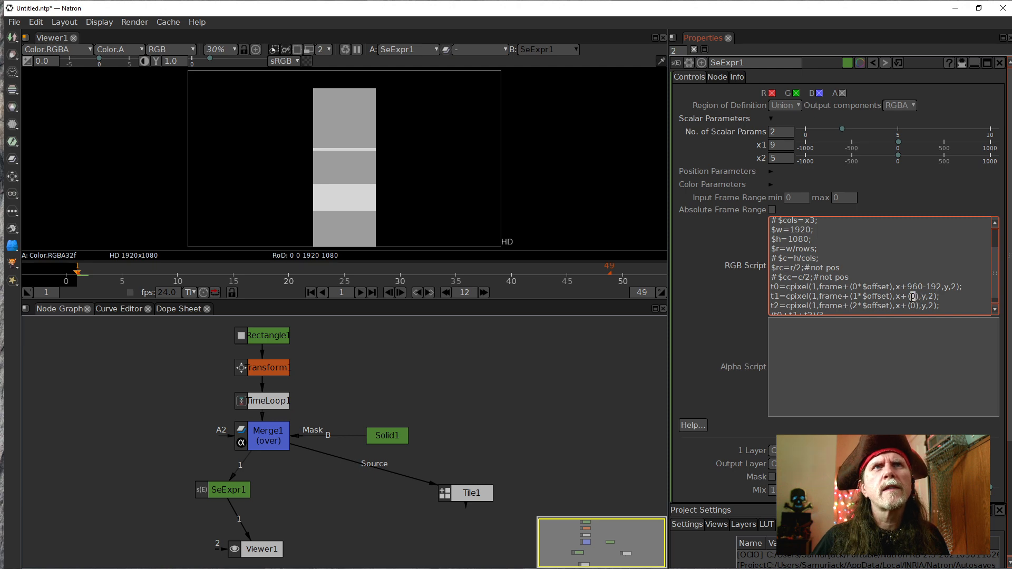
pyautogui.doubleClick(911, 296)
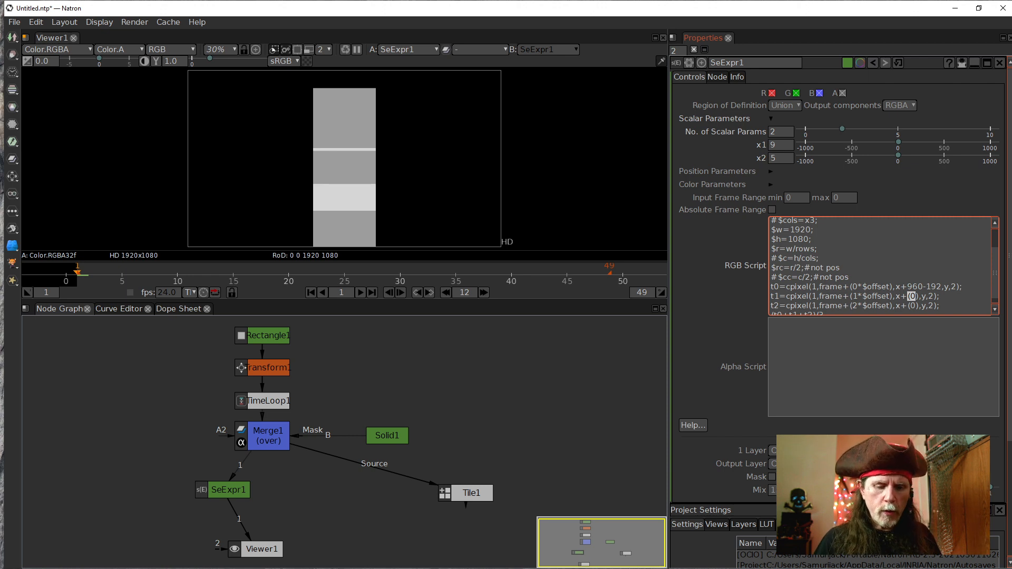
pyautogui.write('+')
pyautogui.press('BackSpace')
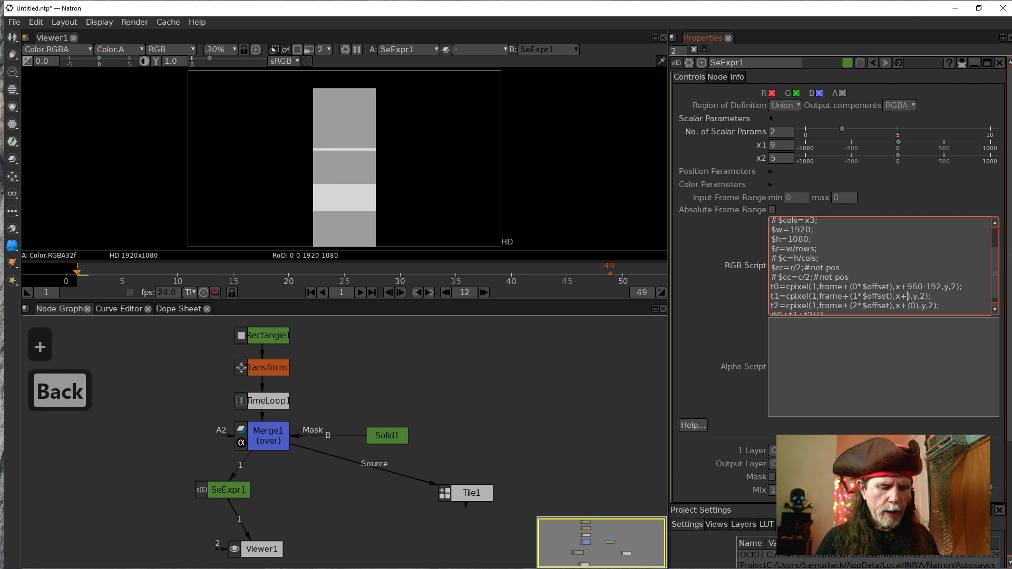
pyautogui.write('9')
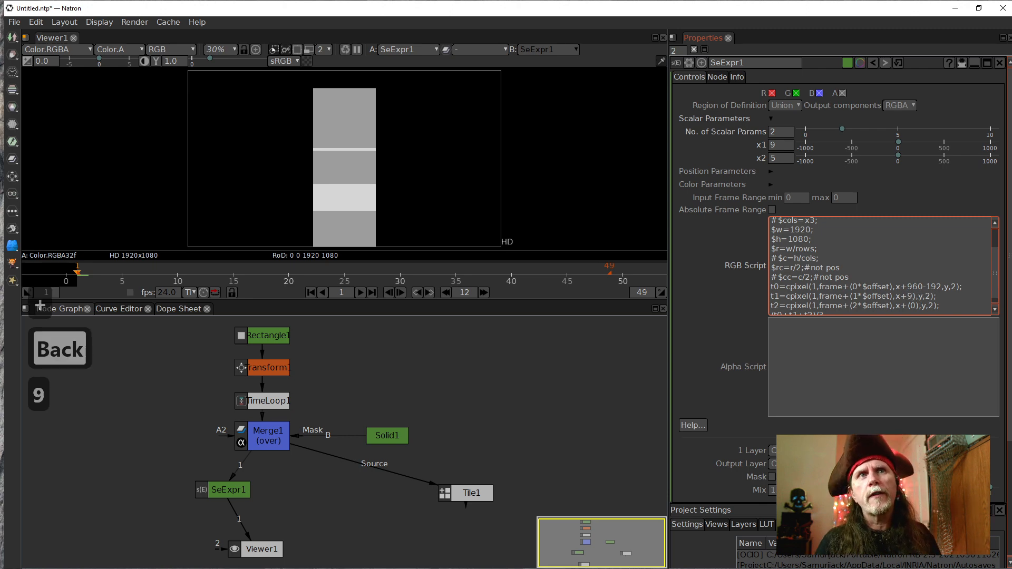
# Replace the 960 in the t0 line's x offset with w/2
pyautogui.press('Up')
pyautogui.press('Right')
pyautogui.press('Right')
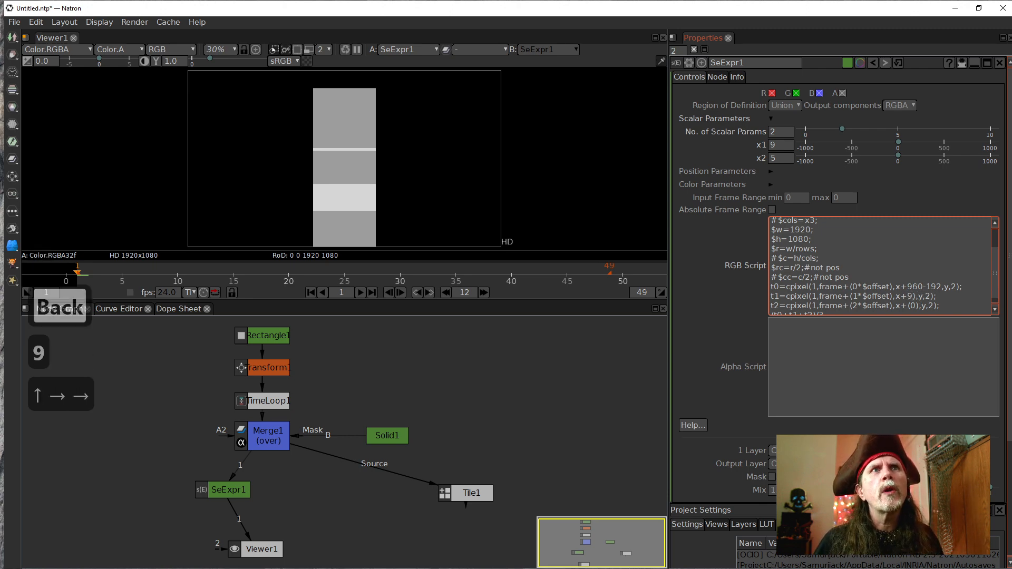
pyautogui.scroll(1, 829, 257)
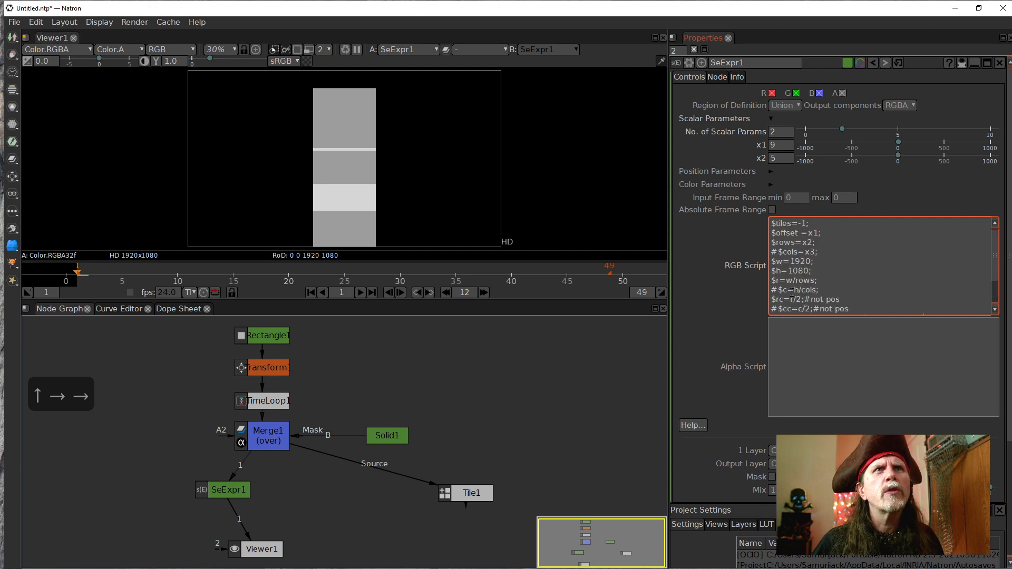
pyautogui.scroll(-1, 802, 258)
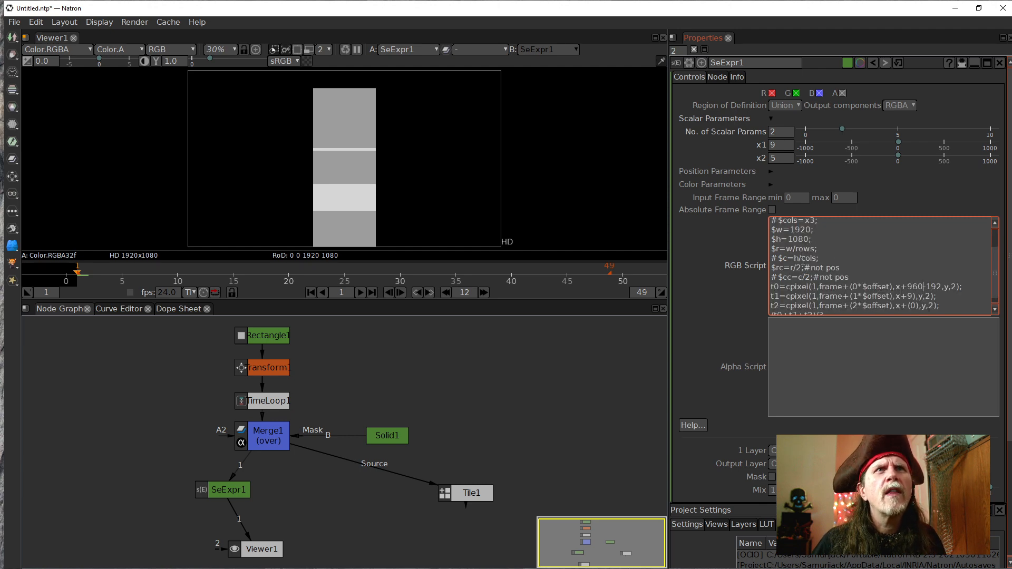
pyautogui.scroll(1, 821, 257)
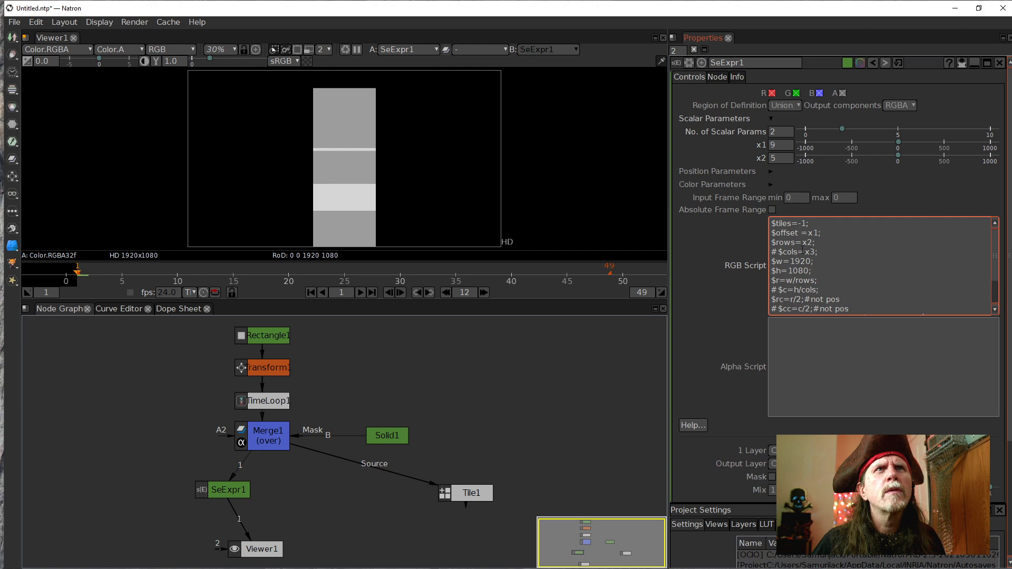
pyautogui.scroll(-1, 803, 252)
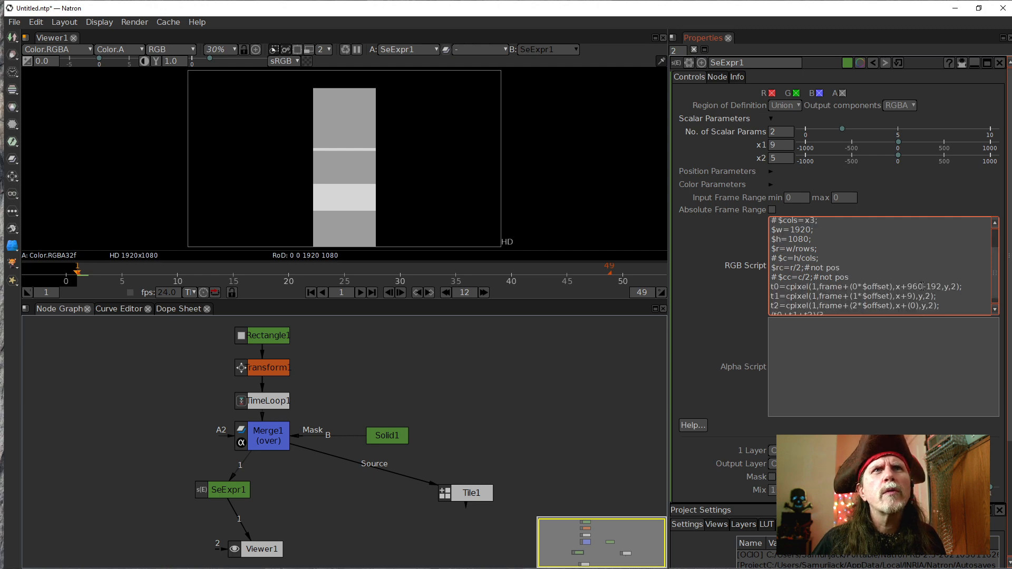
pyautogui.moveTo(923, 287); pyautogui.dragTo(908, 287)
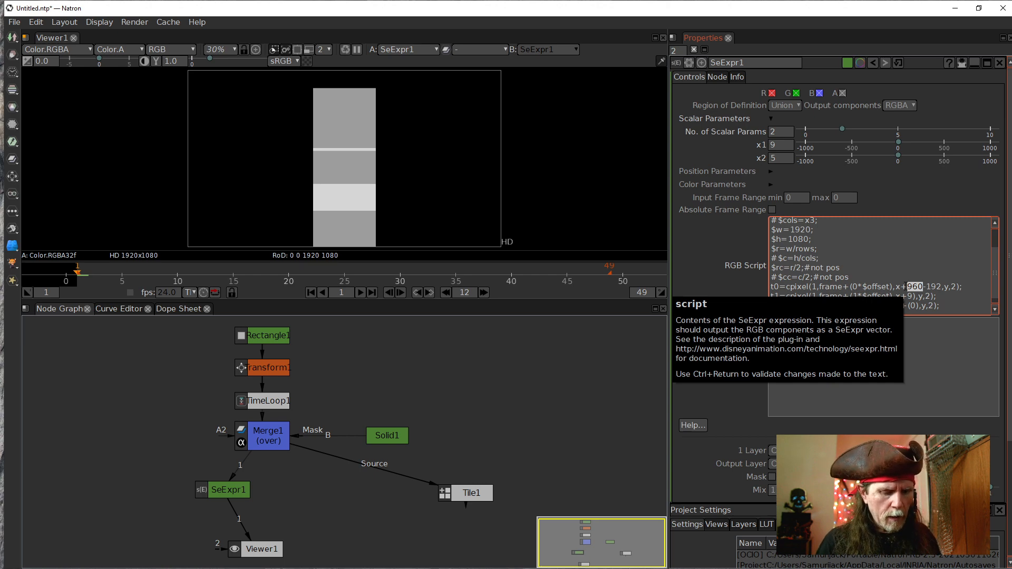
pyautogui.write('w/2')
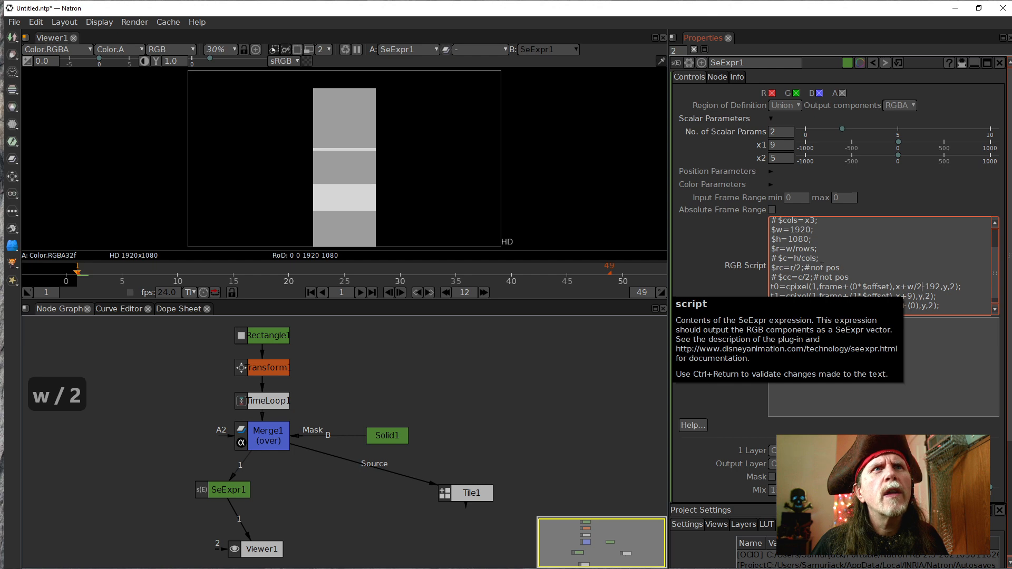
# Enclose w/2 in parentheses so the t0 line's x offset reads x+(w/2)-192
pyautogui.scroll(1, 821, 267)
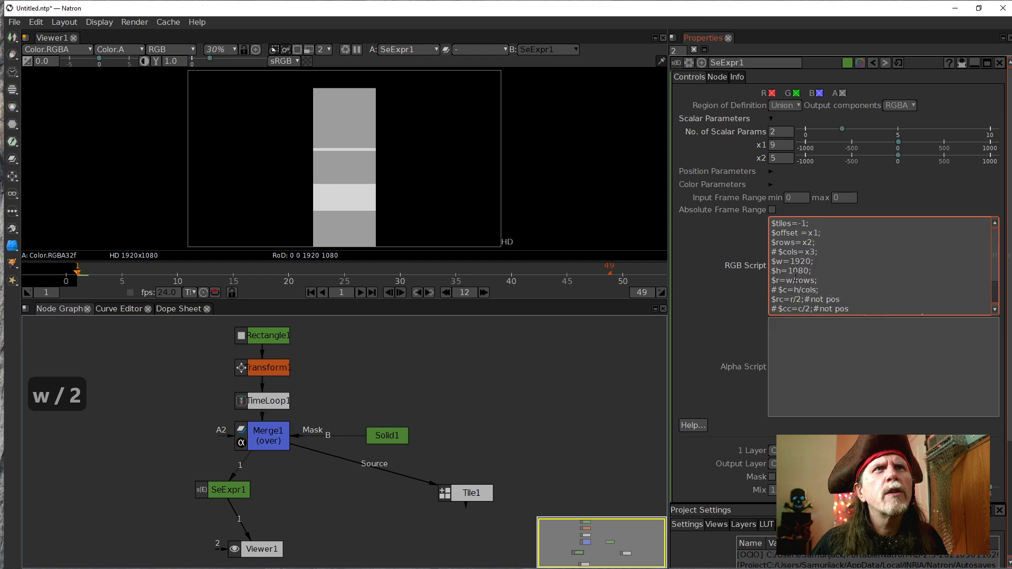
pyautogui.scroll(-1, 934, 293)
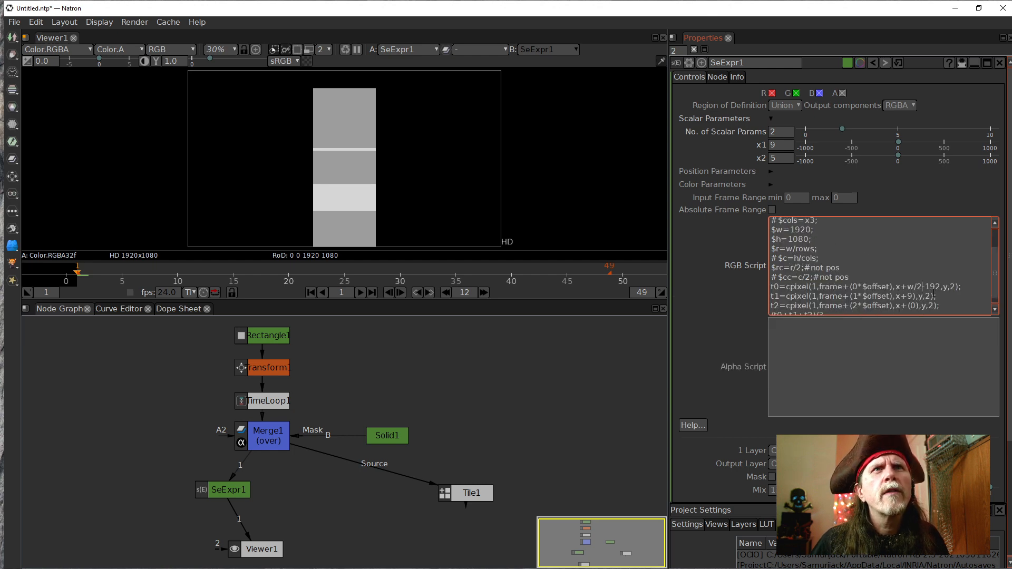
pyautogui.click(918, 288)
pyautogui.press('Left')
pyautogui.press('Left')
pyautogui.press('Left')
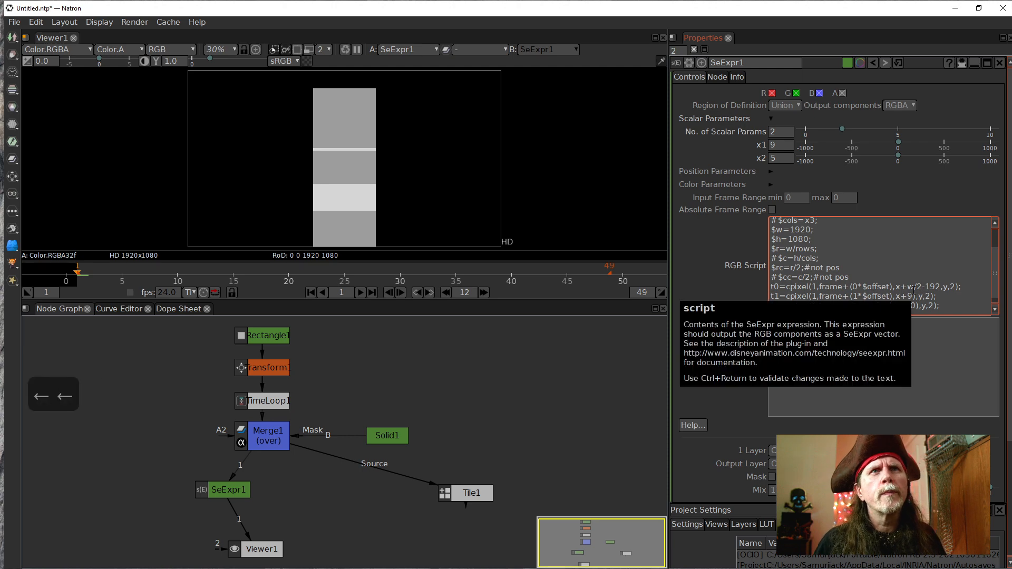
pyautogui.write('(')
pyautogui.press('Right')
pyautogui.press('Right')
pyautogui.press('Right')
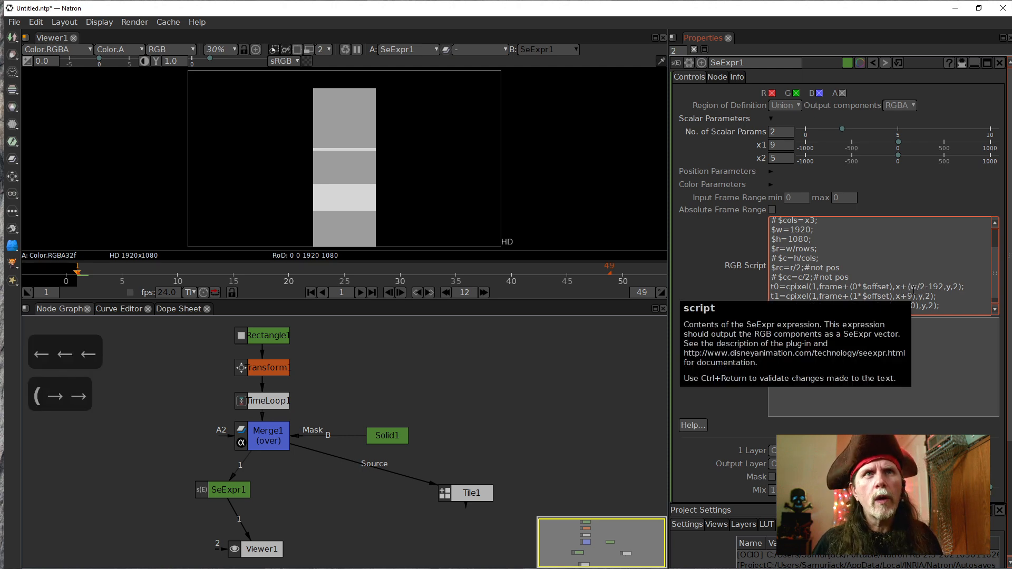
pyautogui.write(')')
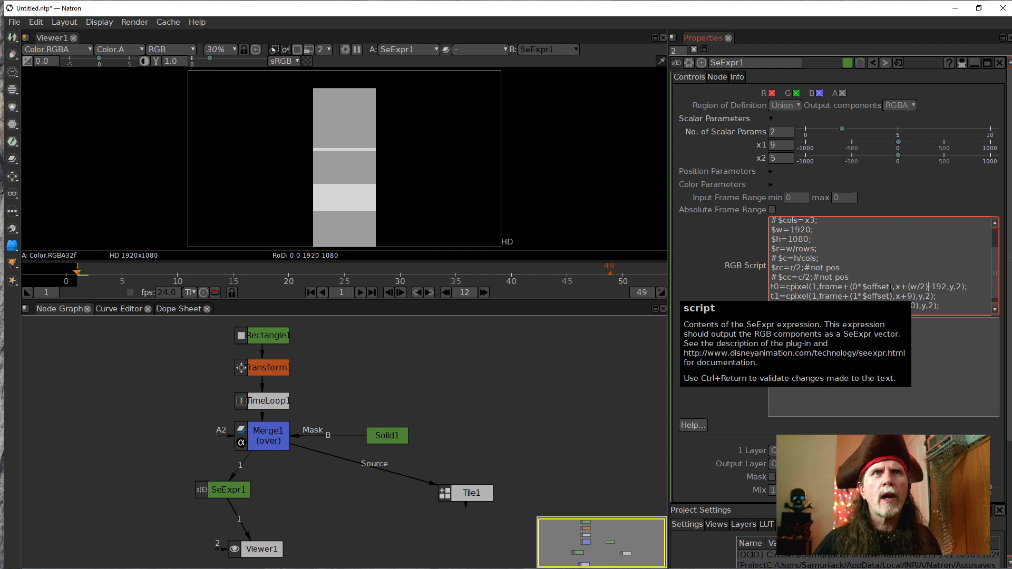
# Copy +(w/2) from the t0 line and paste it over the +9 in the t1 line
pyautogui.doubleClick(923, 287)
pyautogui.moveTo(923, 287); pyautogui.dragTo(909, 287)
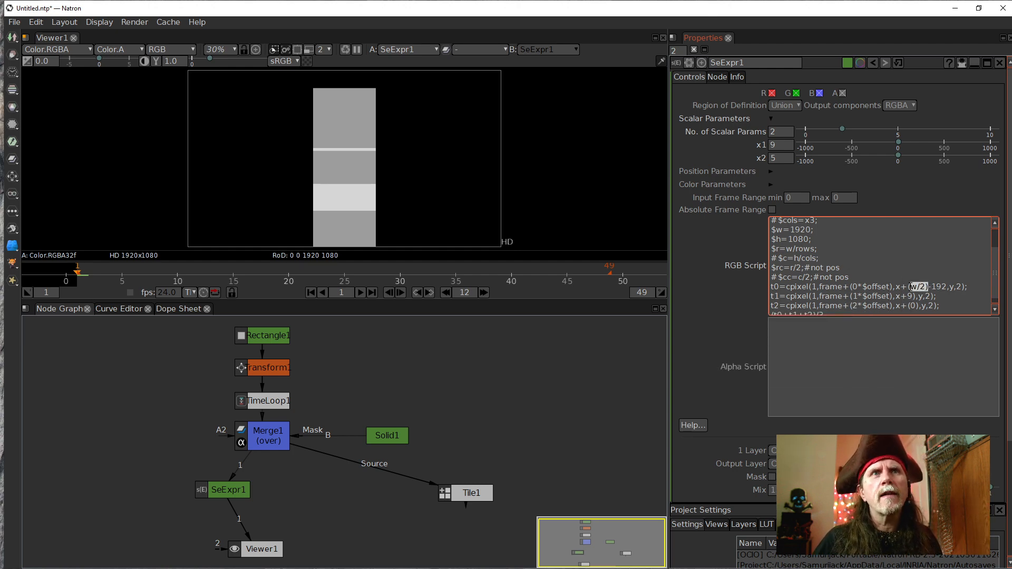
pyautogui.hotkey('shift', 'Left')
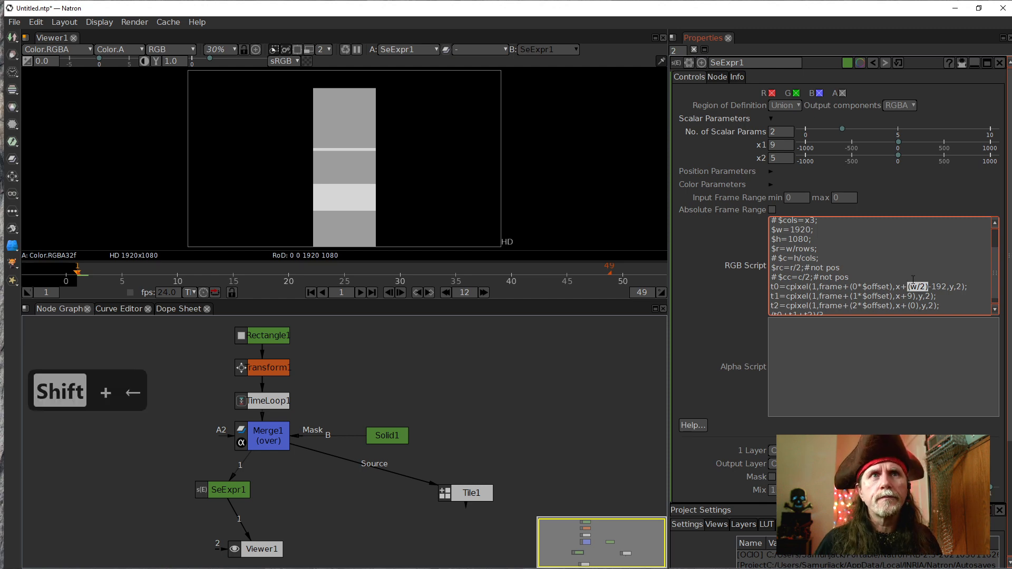
pyautogui.hotkey('shift', 'Left')
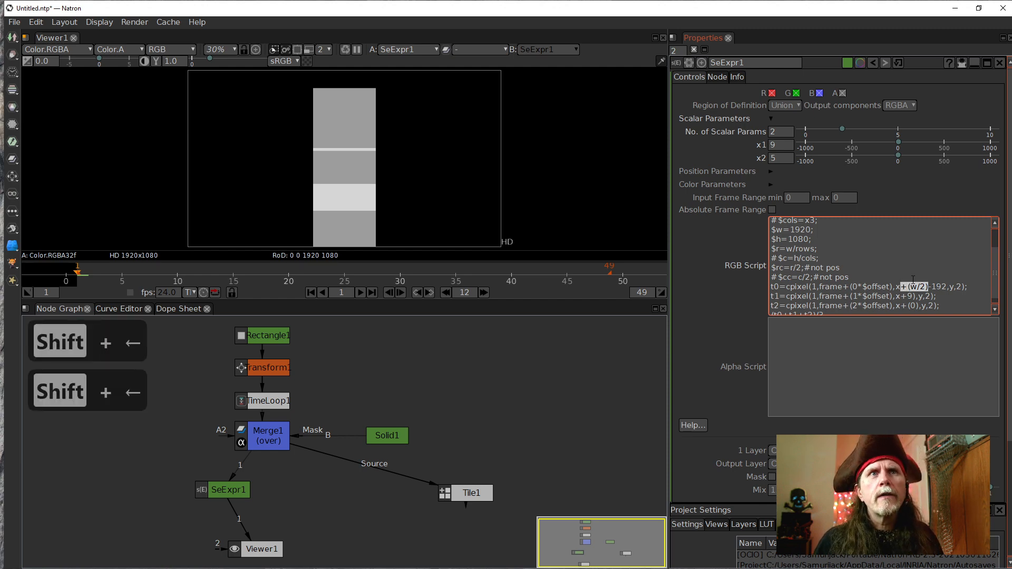
pyautogui.hotkey('ctrl', 'c')
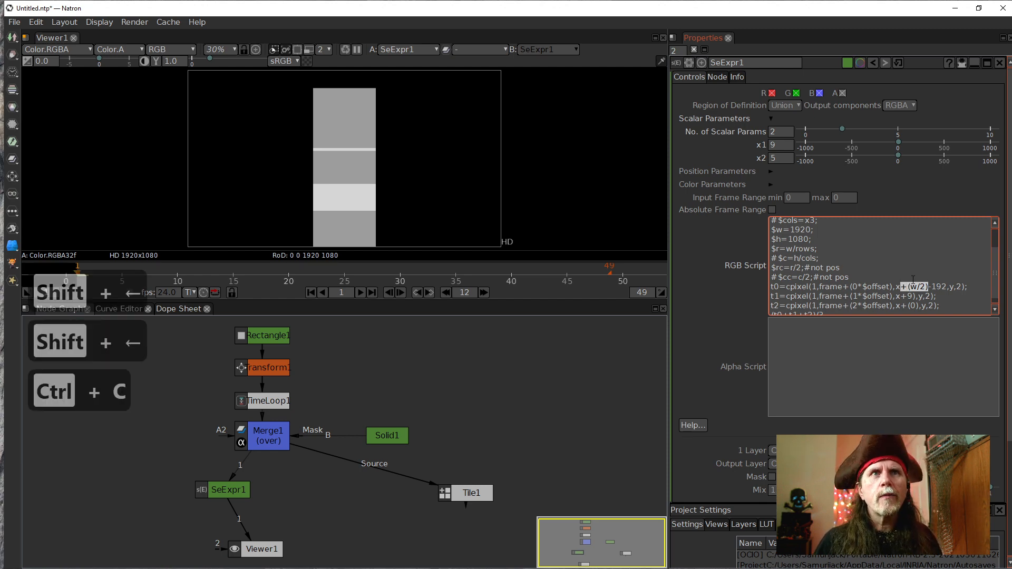
pyautogui.press('Down')
pyautogui.press('Right')
pyautogui.press('Right')
pyautogui.hotkey('shift', 'Left')
pyautogui.hotkey('shift', 'Left')
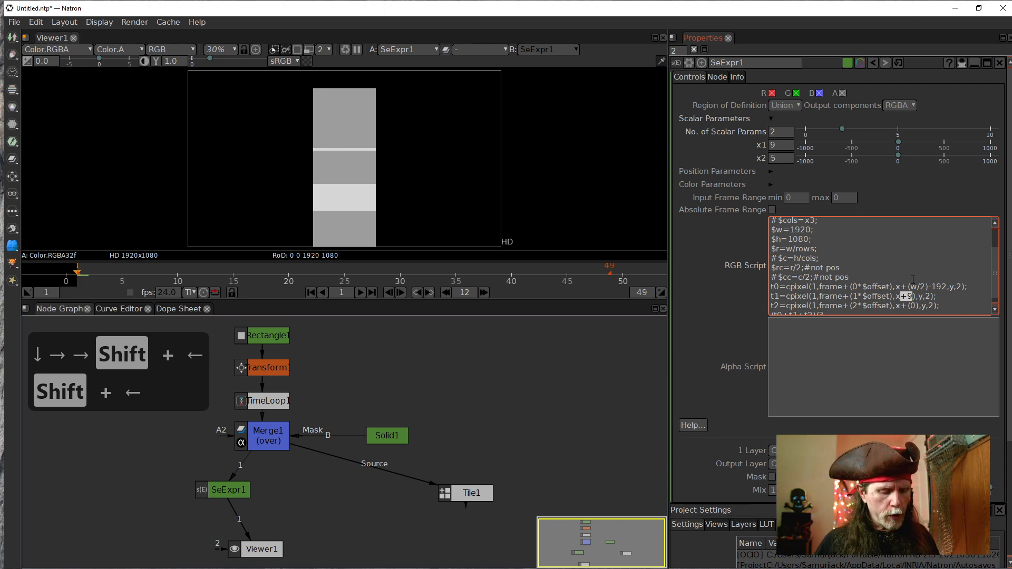
pyautogui.hotkey('ctrl', 'v')
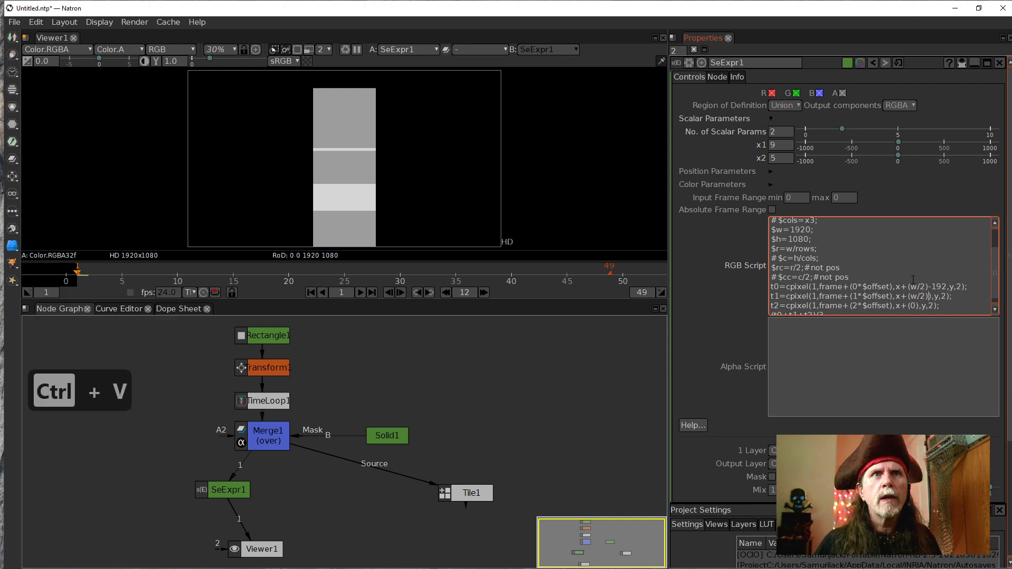
# Paste the copied +(w/2) over the (0) x offset in the t2 cpixel line
pyautogui.press('Down')
pyautogui.press('Right')
pyautogui.press('Right')
pyautogui.press('Right')
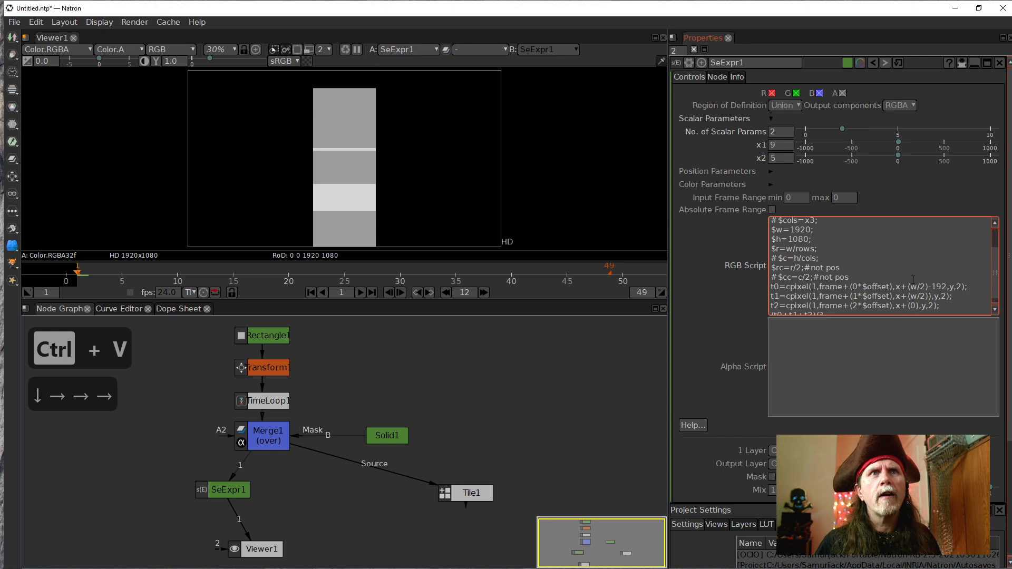
pyautogui.press('Right')
pyautogui.hotkey('shift', 'Left')
pyautogui.hotkey('shift', 'Left')
pyautogui.hotkey('shift', 'Left')
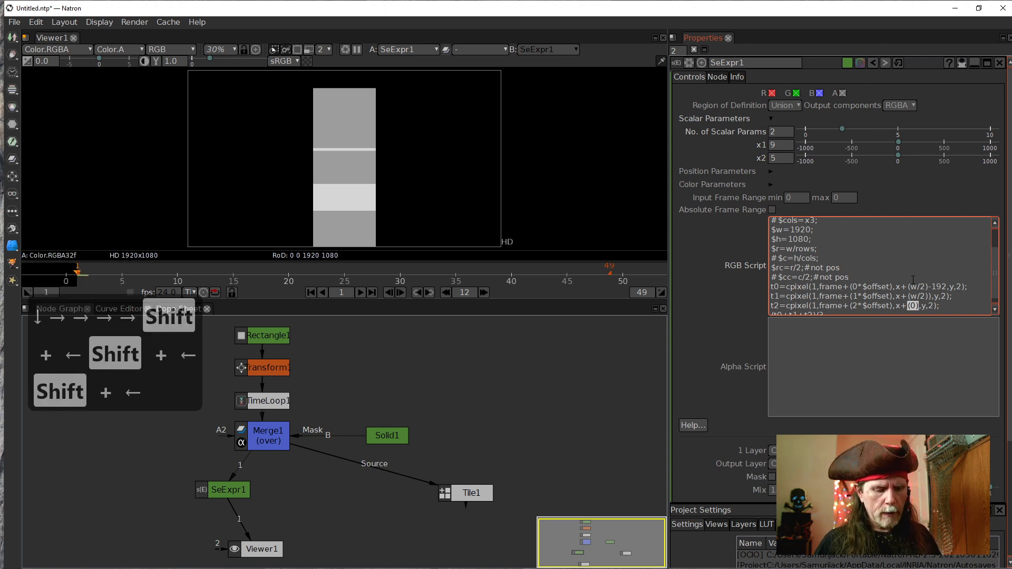
pyautogui.hotkey('ctrl', 'v')
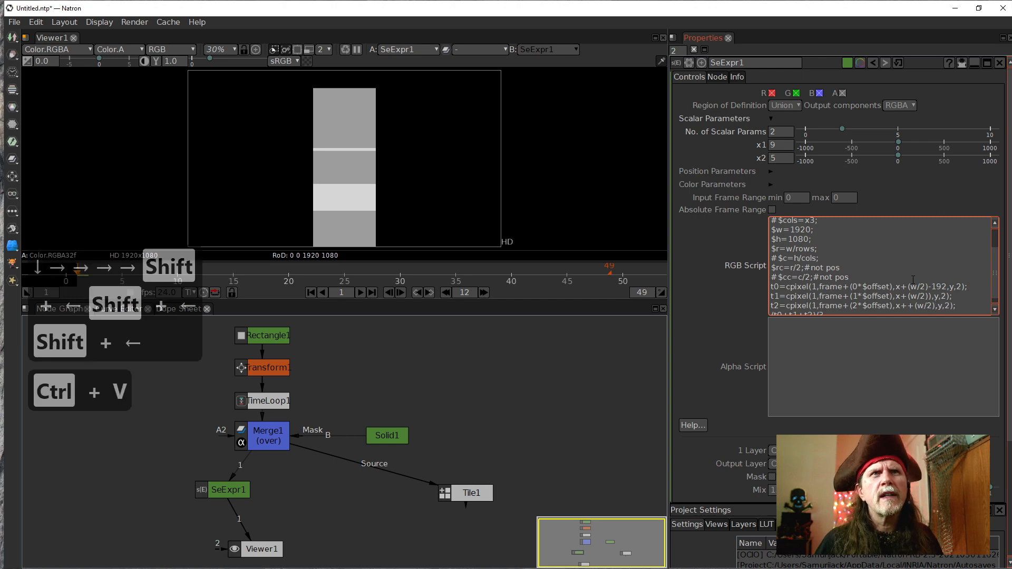
# Remove the surplus closing parenthesis from t1 and the duplicate plus from t2 so both read x+(w/2),y,2, and apply the script
pyautogui.press('Left')
pyautogui.press('Up')
pyautogui.press('BackSpace')
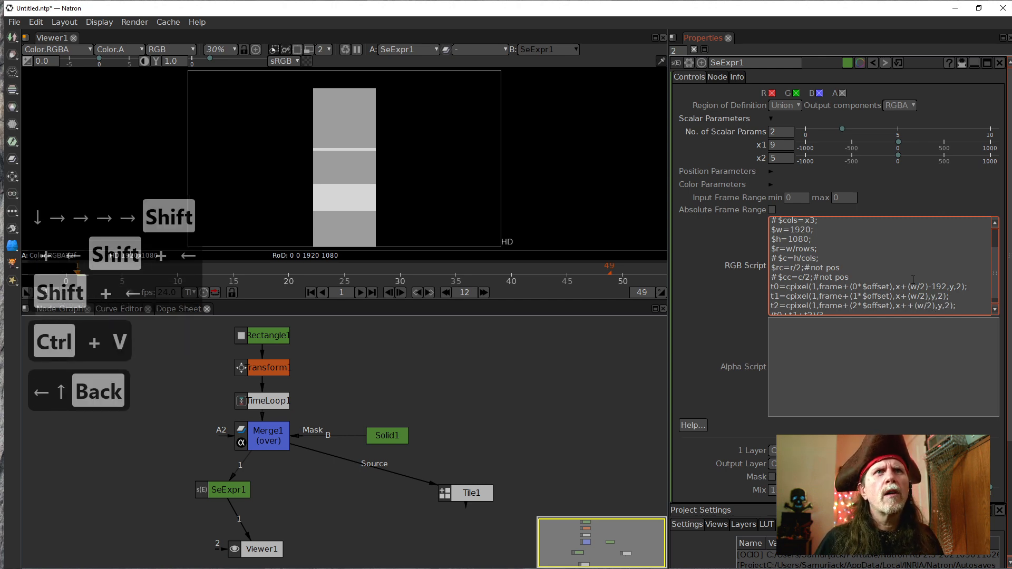
pyautogui.press('Left')
pyautogui.press('Left')
pyautogui.press('Left')
pyautogui.press('Down')
pyautogui.press('Left')
pyautogui.press('BackSpace')
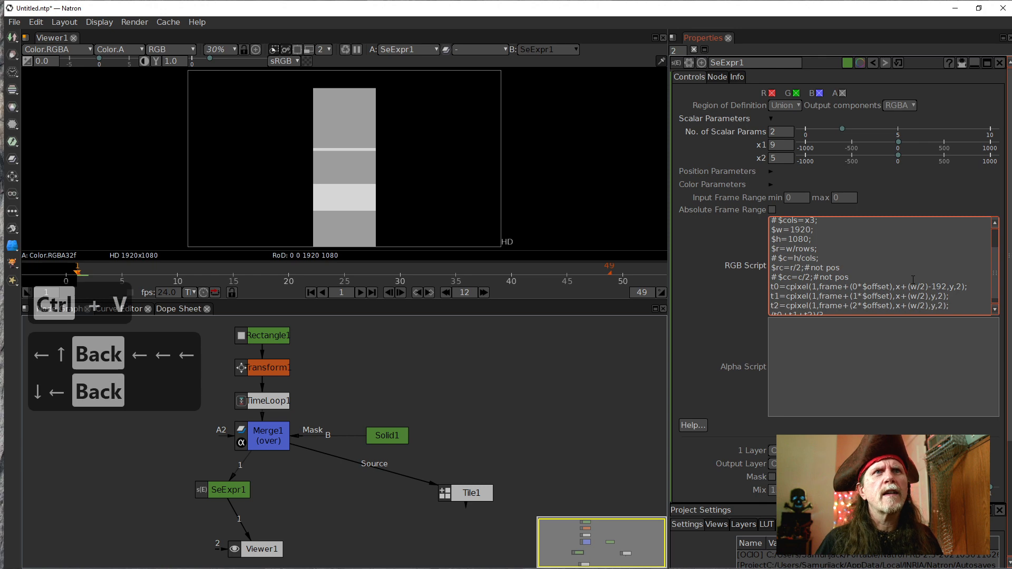
pyautogui.press('Up')
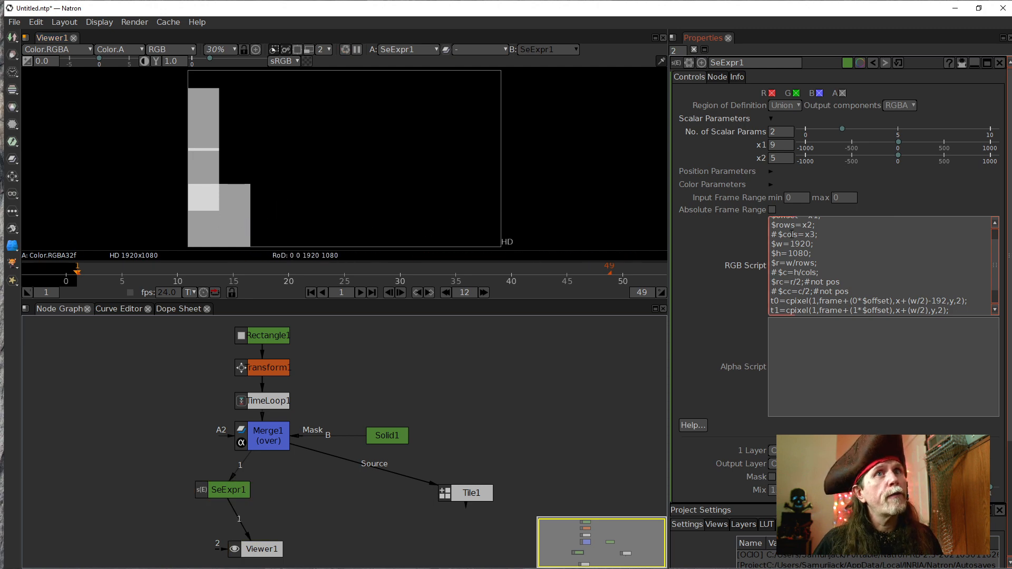
# Replace the 192 in the t0 line's x offset with a nested pair of empty parentheses, (())
pyautogui.click(931, 300)
pyautogui.doubleClick(942, 301)
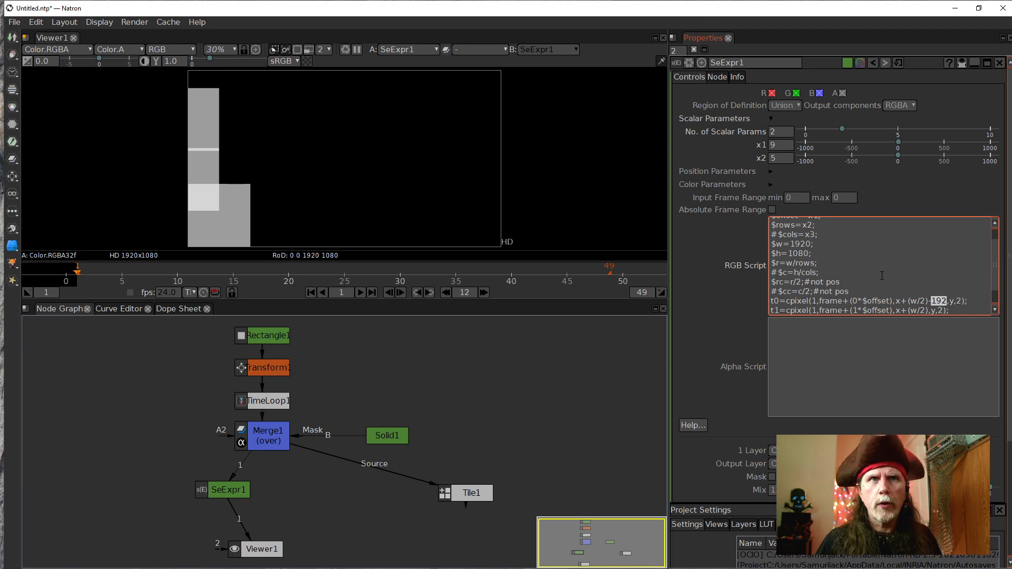
pyautogui.click(942, 301)
pyautogui.moveTo(948, 301); pyautogui.dragTo(905, 301)
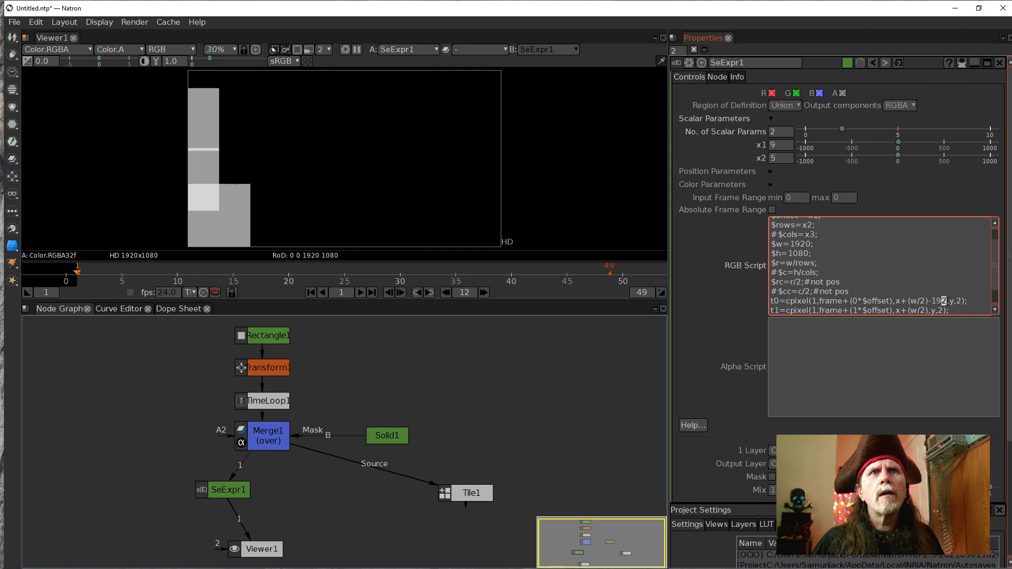
pyautogui.click(947, 302)
pyautogui.moveTo(948, 301); pyautogui.dragTo(933, 301)
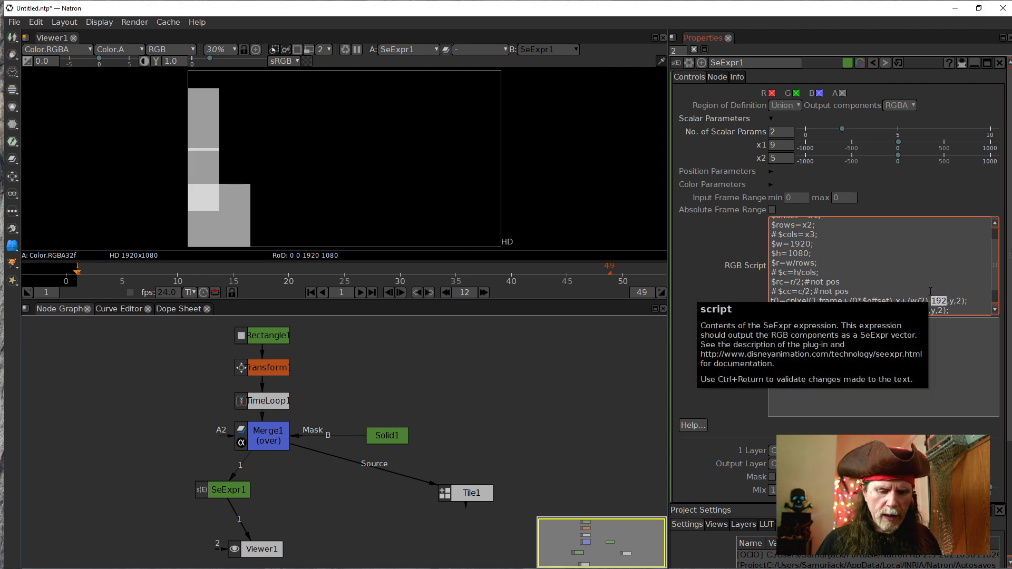
pyautogui.write('()')
pyautogui.press('Left')
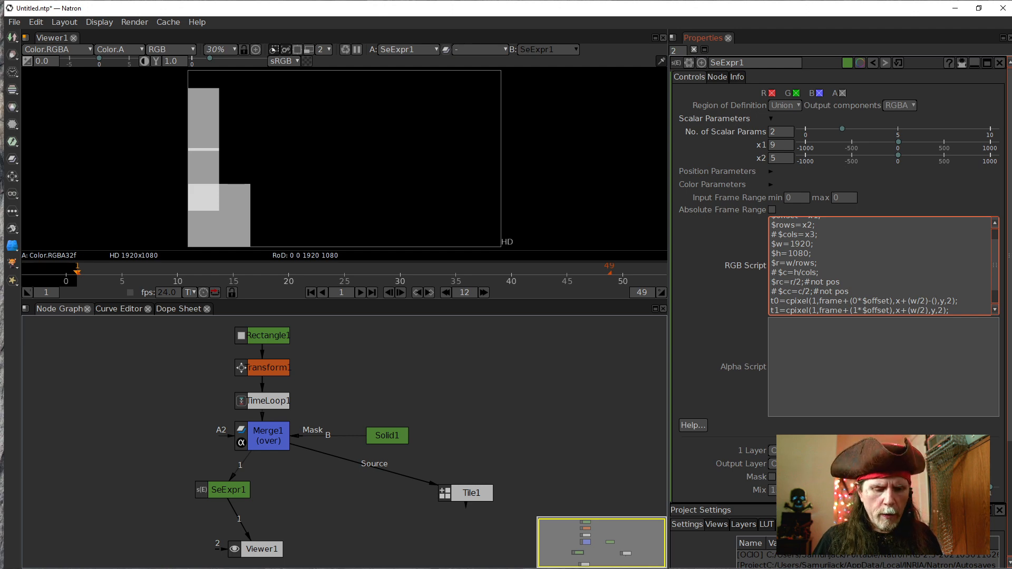
pyautogui.write('()')
pyautogui.press('Left')
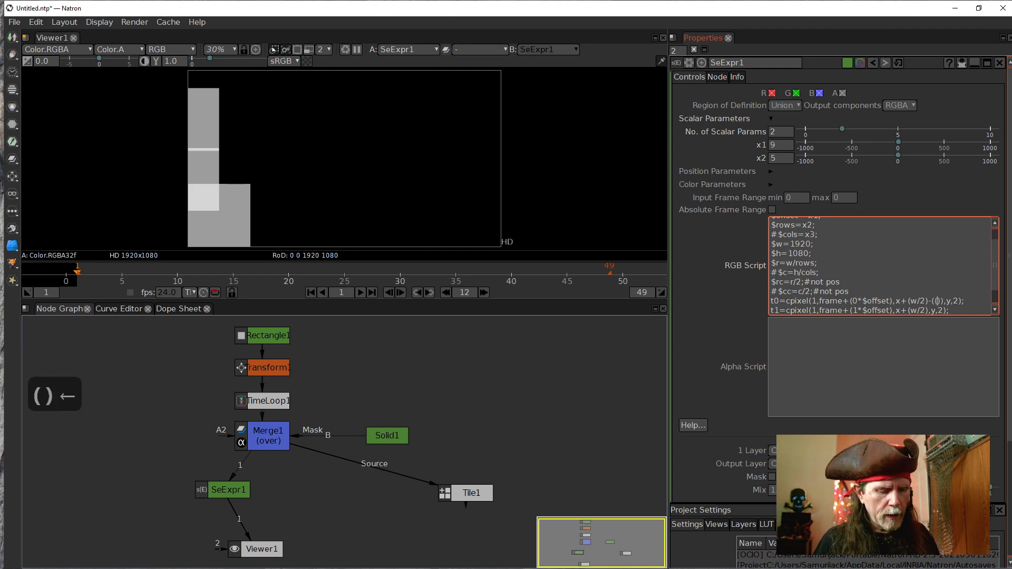
# Enter row+1 inside the inner parentheses of the t0 line's x offset and insert a blank line above t0
pyautogui.write('row')
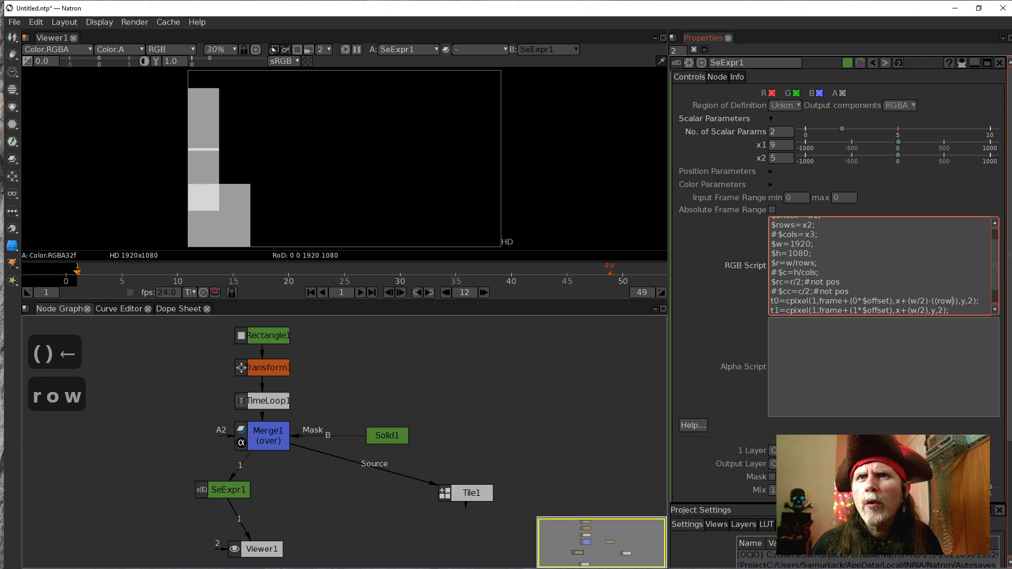
pyautogui.write('+1')
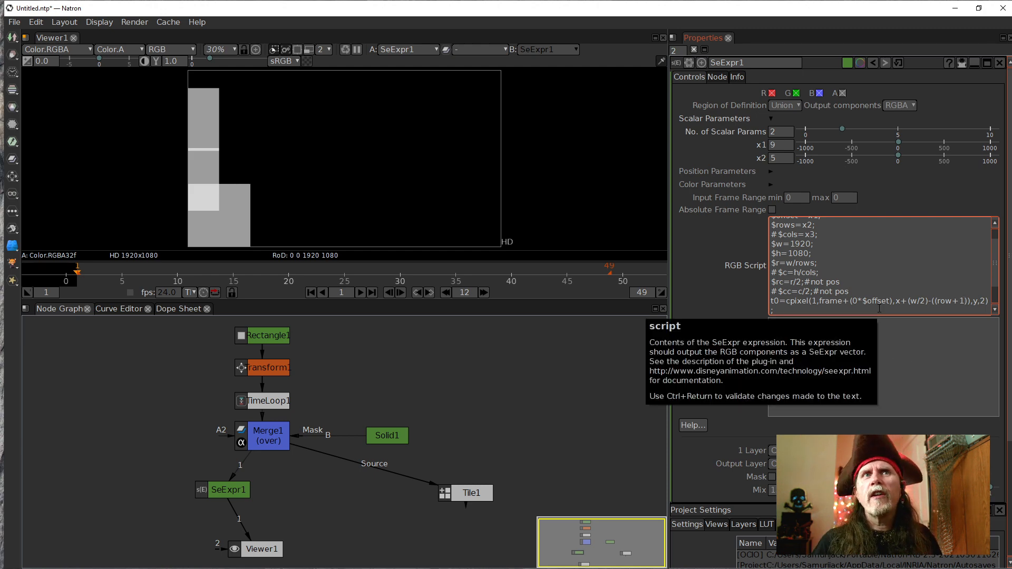
pyautogui.write(')')
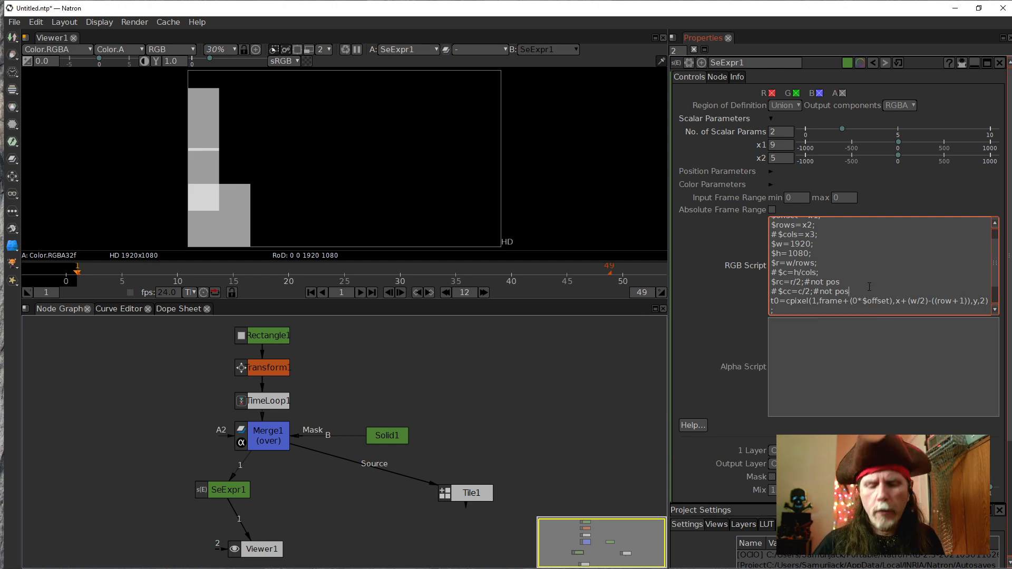
pyautogui.hotkey('shift', 'Return')
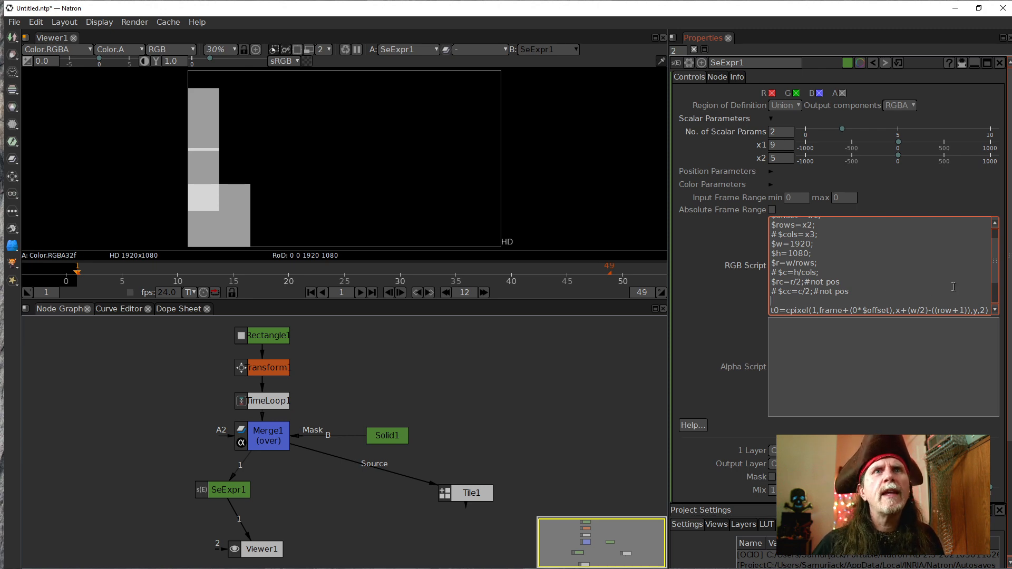
# Replace row with (0) in the t0 line so the subtracted term reads (((0)+1))
pyautogui.moveTo(953, 310); pyautogui.dragTo(939, 311)
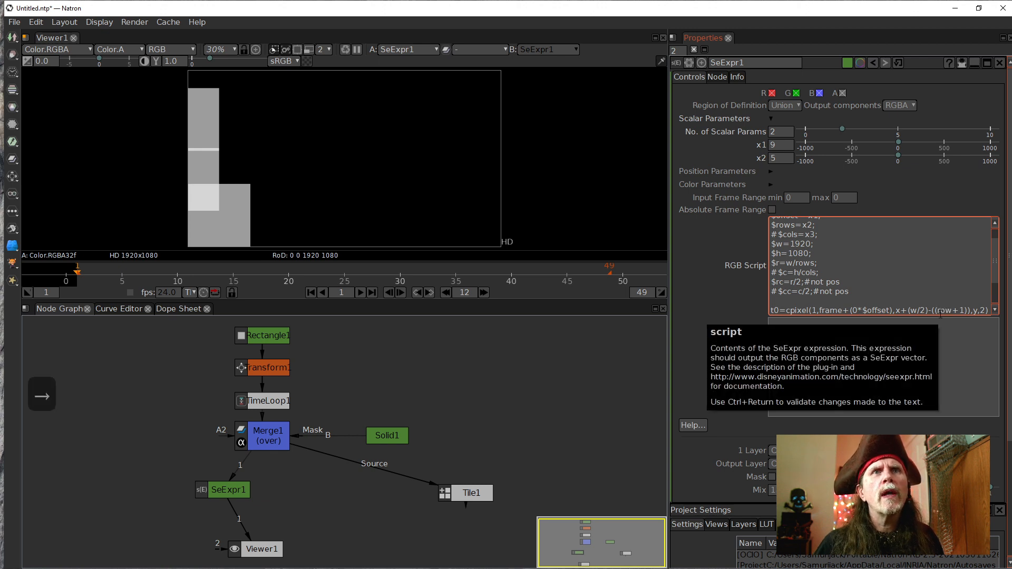
pyautogui.press('Right')
pyautogui.press('Right')
pyautogui.press('Right')
pyautogui.press('Left')
pyautogui.press('Left')
pyautogui.press('Left')
pyautogui.press('Left')
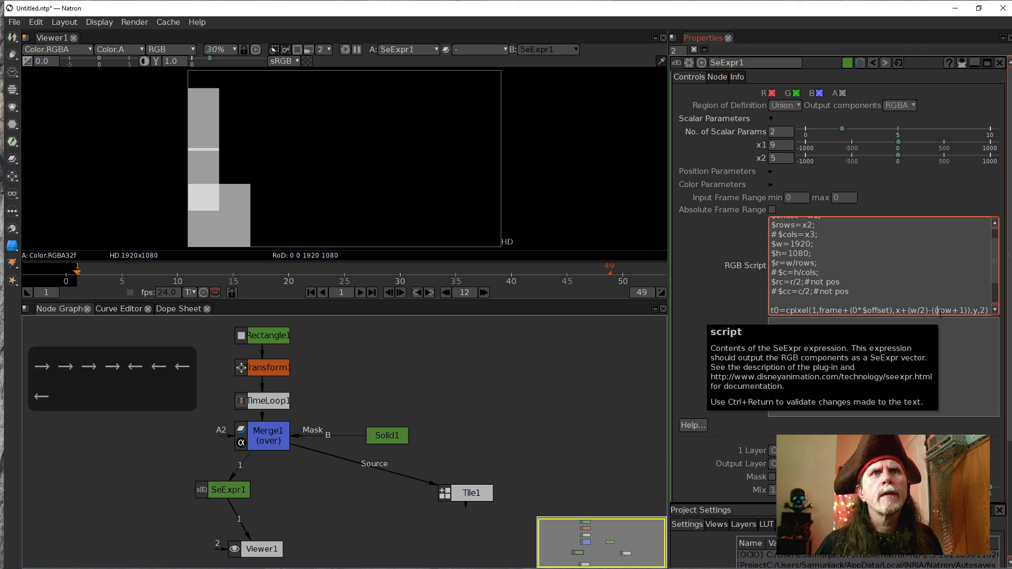
pyautogui.press('Right')
pyautogui.press('Right')
pyautogui.press('Right')
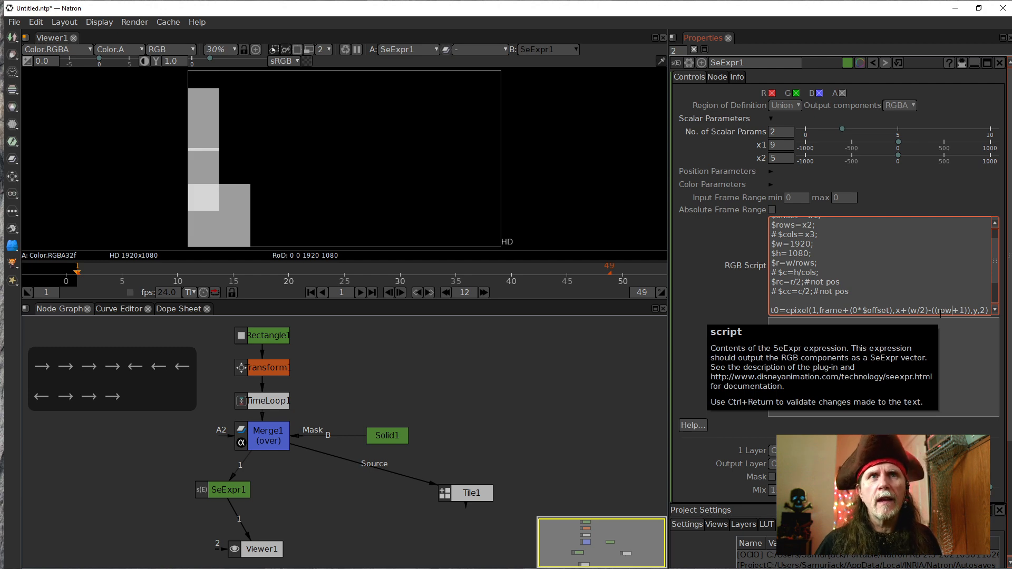
pyautogui.press('BackSpace')
pyautogui.press('BackSpace')
pyautogui.press('BackSpace')
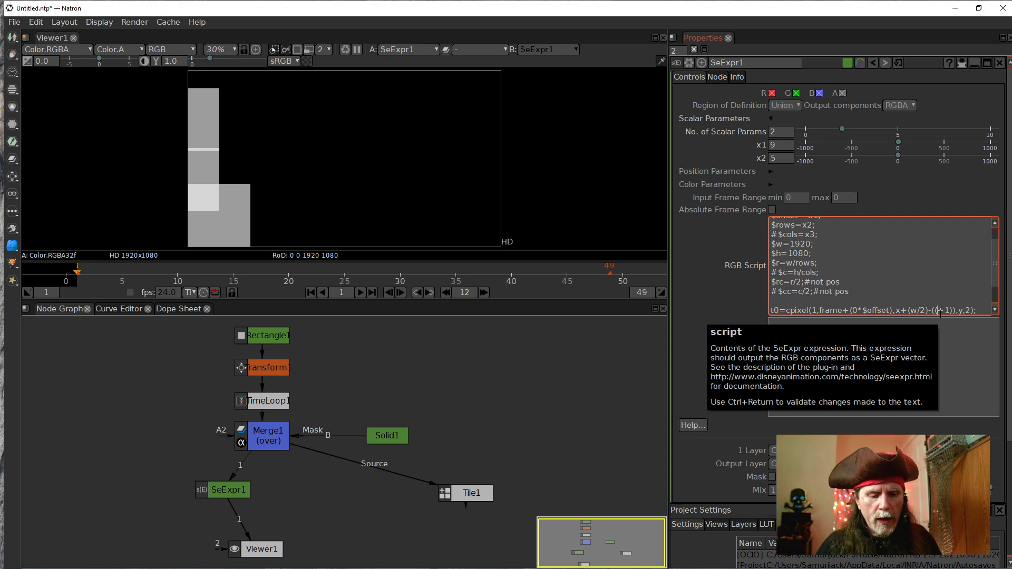
pyautogui.write('()')
pyautogui.press('Left')
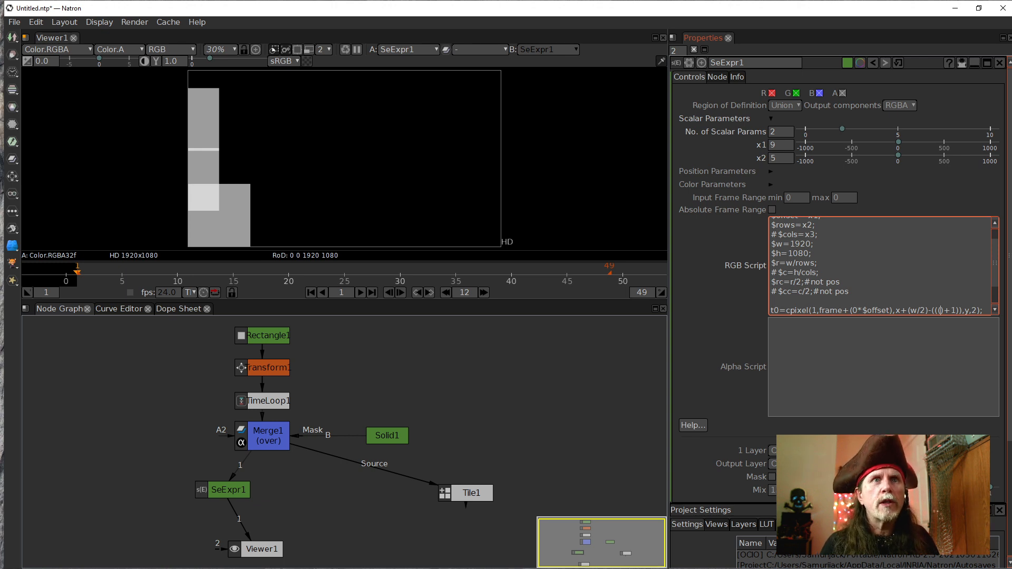
pyautogui.write('0')
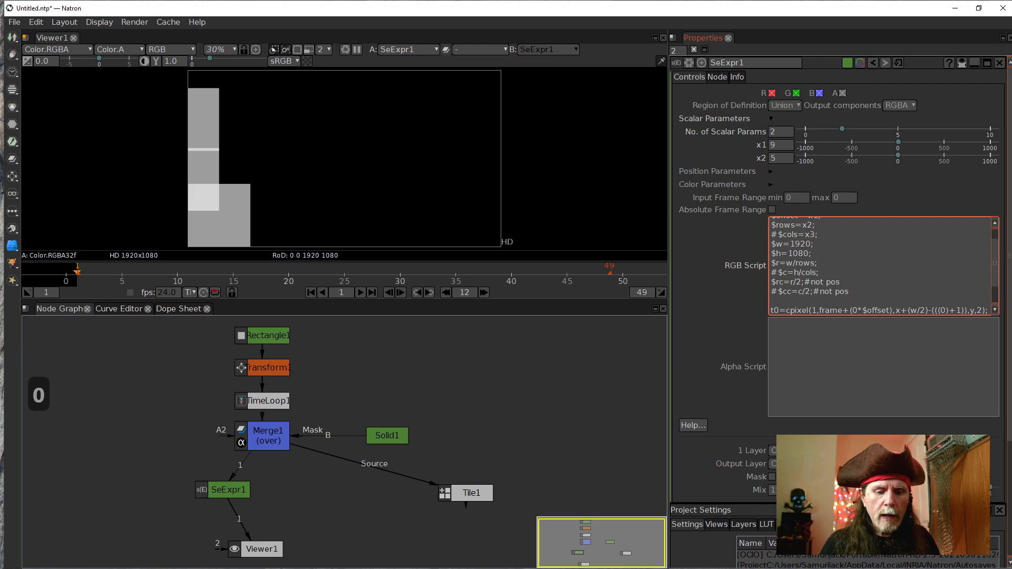
pyautogui.write('+')
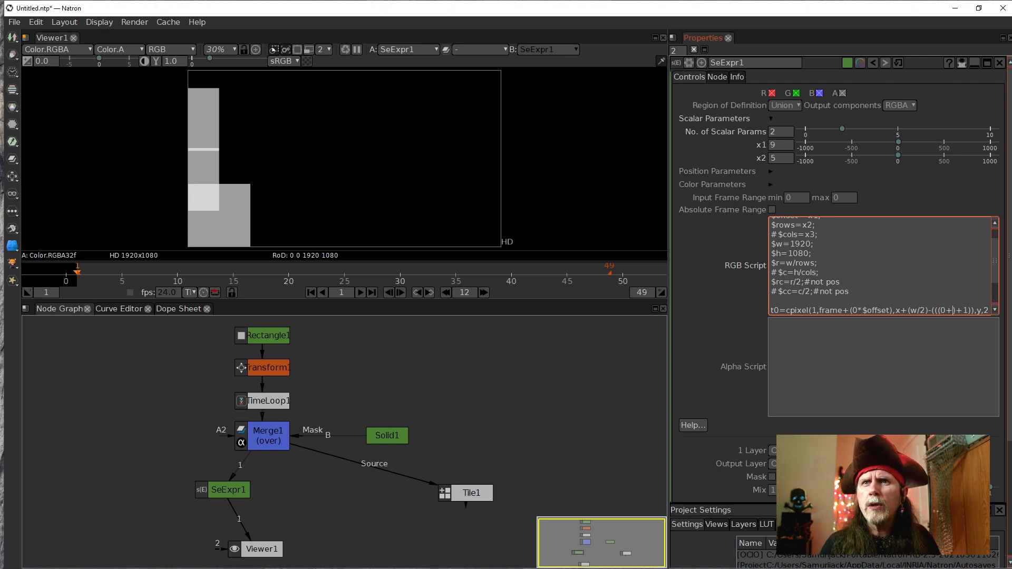
pyautogui.press('BackSpace')
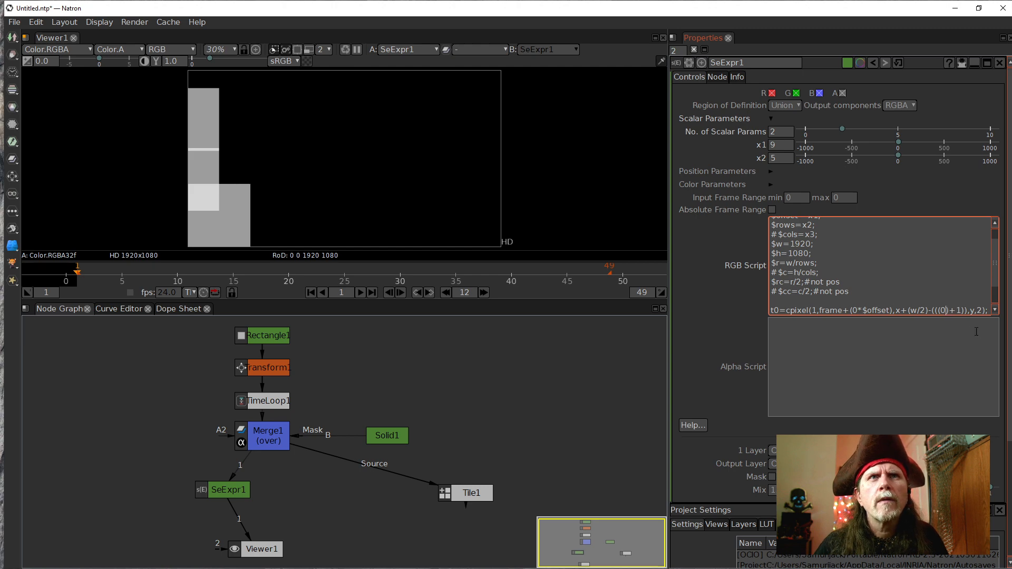
# Remove the parentheses around the 0 so the t0 line's subtracted term reads ((0+1))
pyautogui.press('Left')
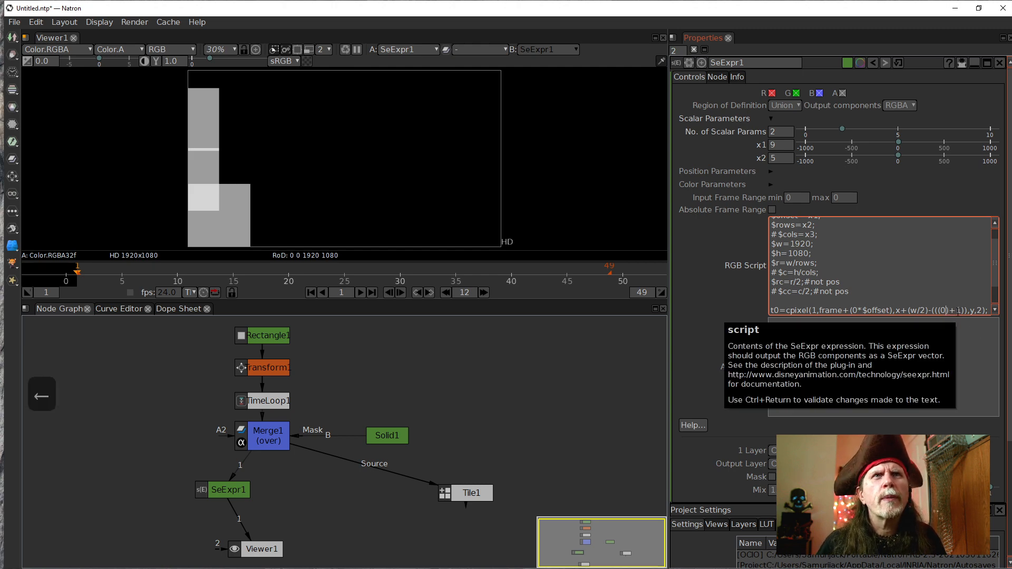
pyautogui.press('Right')
pyautogui.press('BackSpace')
pyautogui.press('Left')
pyautogui.press('BackSpace')
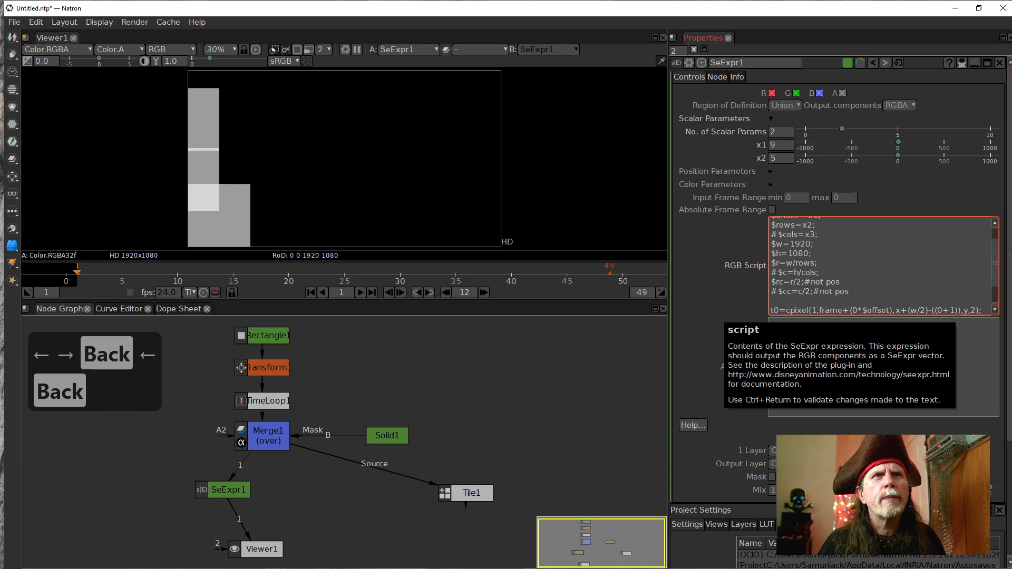
# Check the pairing of the parentheses in the t0 line's x offset expression
pyautogui.press('Right')
pyautogui.press('Right')
pyautogui.press('Right')
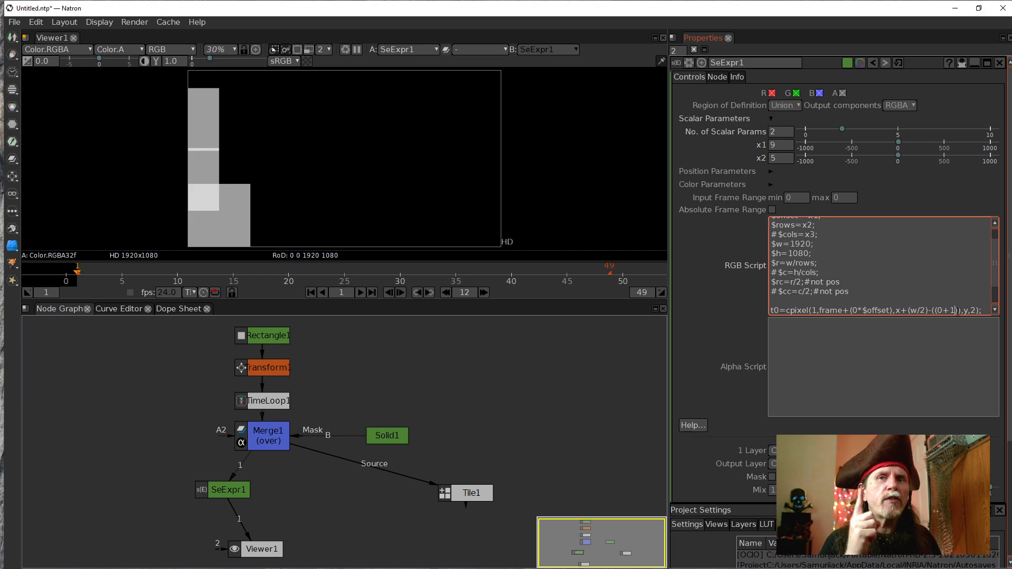
pyautogui.press('Right')
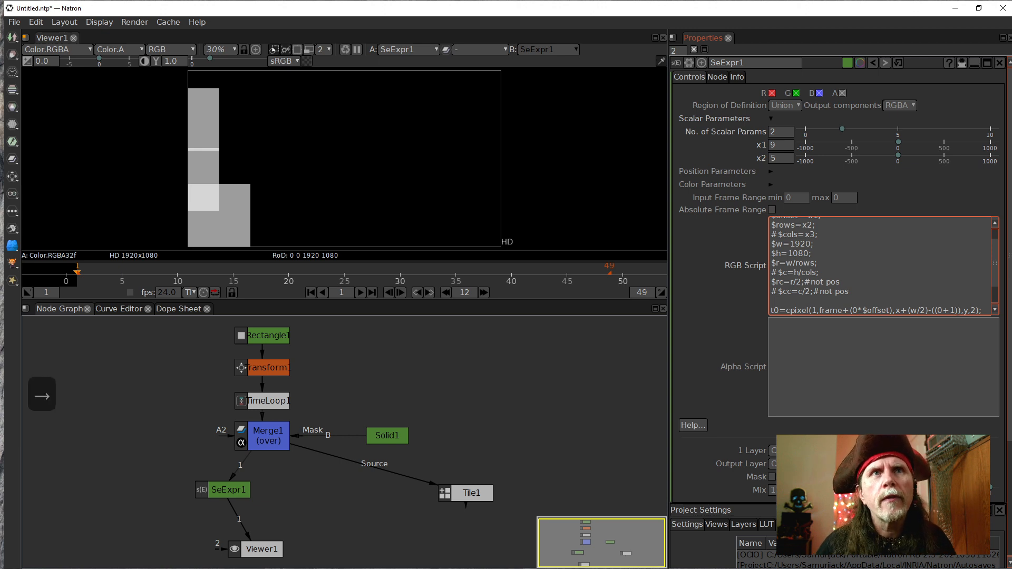
pyautogui.press('Left')
pyautogui.press('Left')
pyautogui.press('Left')
pyautogui.press('Left')
pyautogui.press('Left')
pyautogui.press('Left')
pyautogui.press('Left')
pyautogui.press('Left')
pyautogui.press('Left')
pyautogui.press('Left')
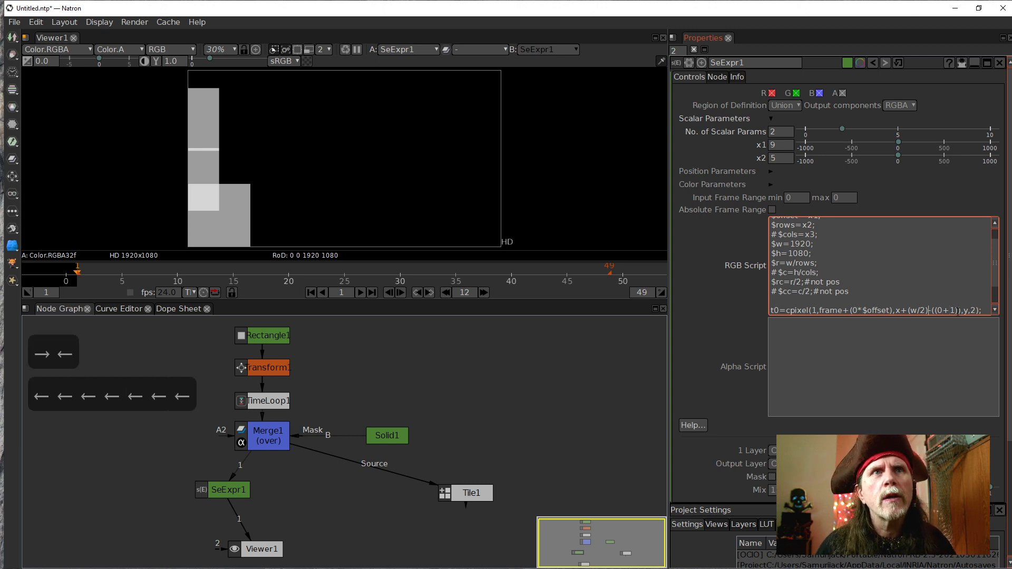
pyautogui.press('Right')
pyautogui.press('Right')
pyautogui.press('Right')
pyautogui.write('-')
pyautogui.press('Right')
pyautogui.press('Right')
pyautogui.press('Right')
pyautogui.press('Right')
pyautogui.press('Right')
pyautogui.press('Right')
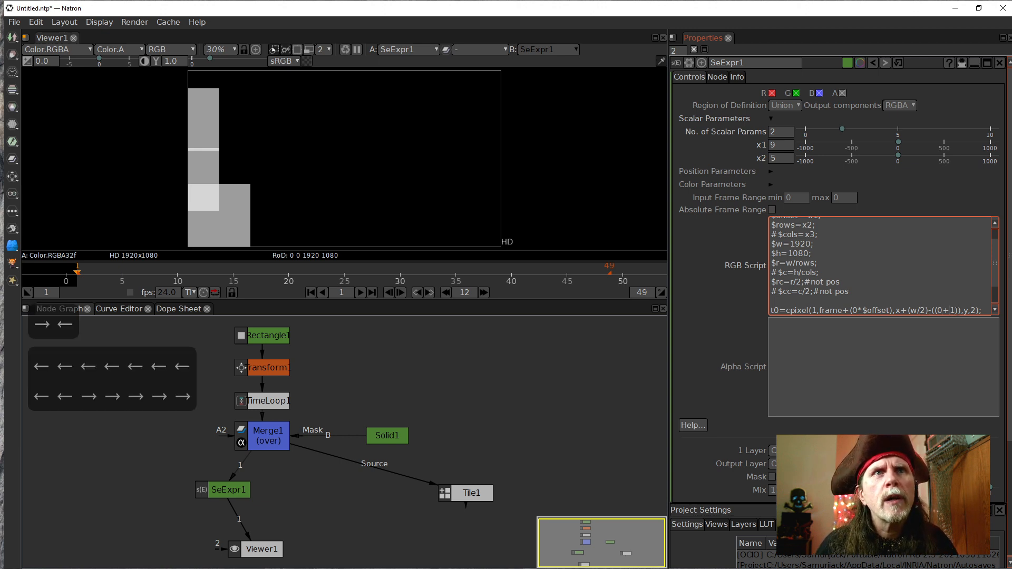
pyautogui.press('Right')
pyautogui.press('Left')
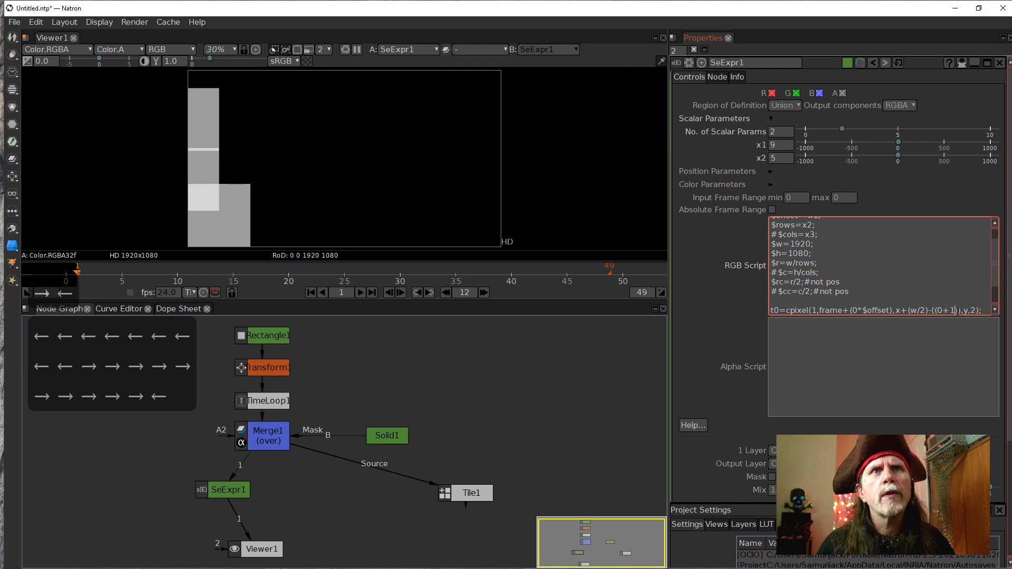
# Multiply (0+1) by r so the t0 line's x offset reads x+(w/2)-((0+1)*r)
pyautogui.press('Right')
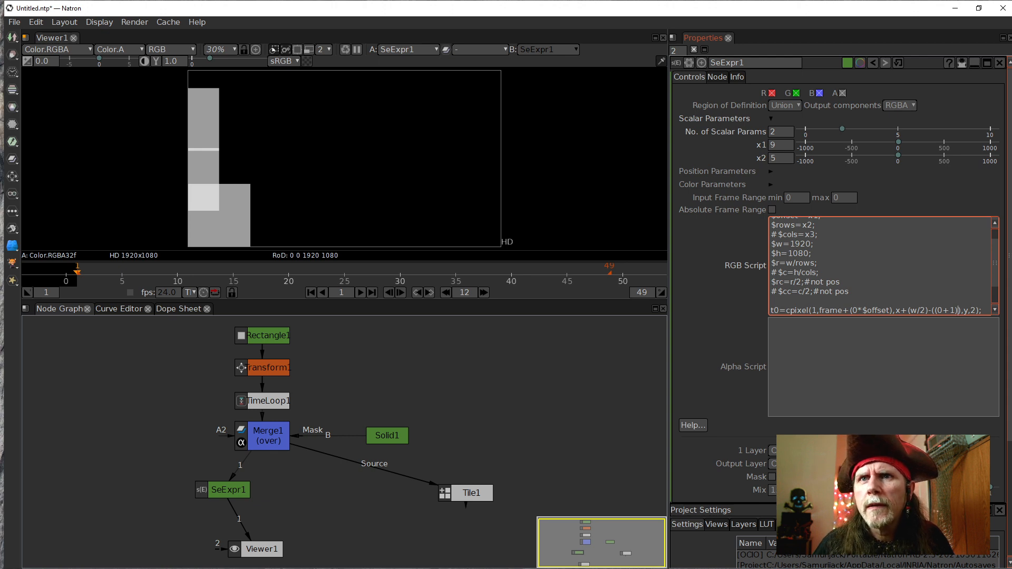
pyautogui.write(')*')
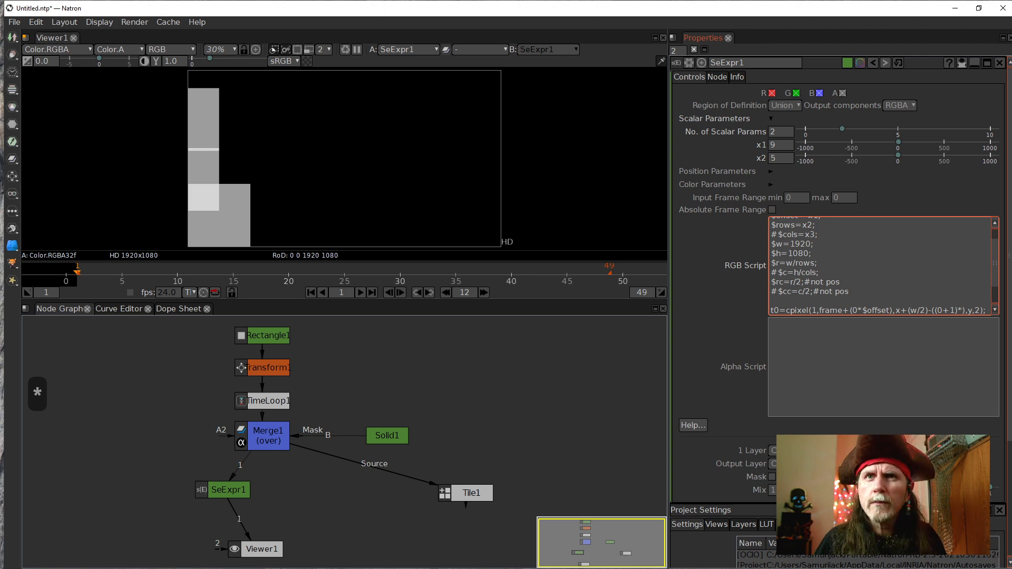
pyautogui.write('r')
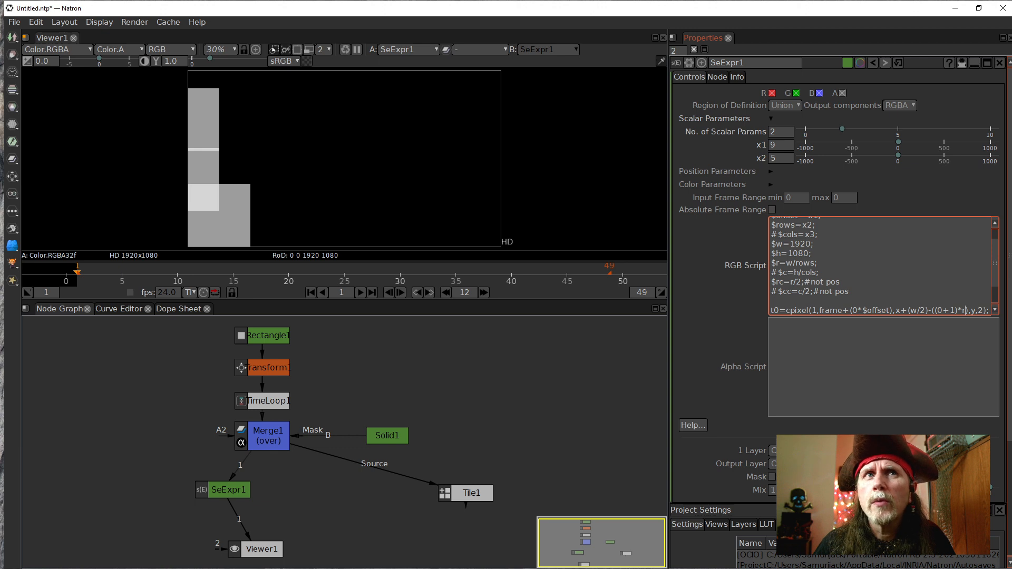
pyautogui.click(936, 310)
pyautogui.write('(')
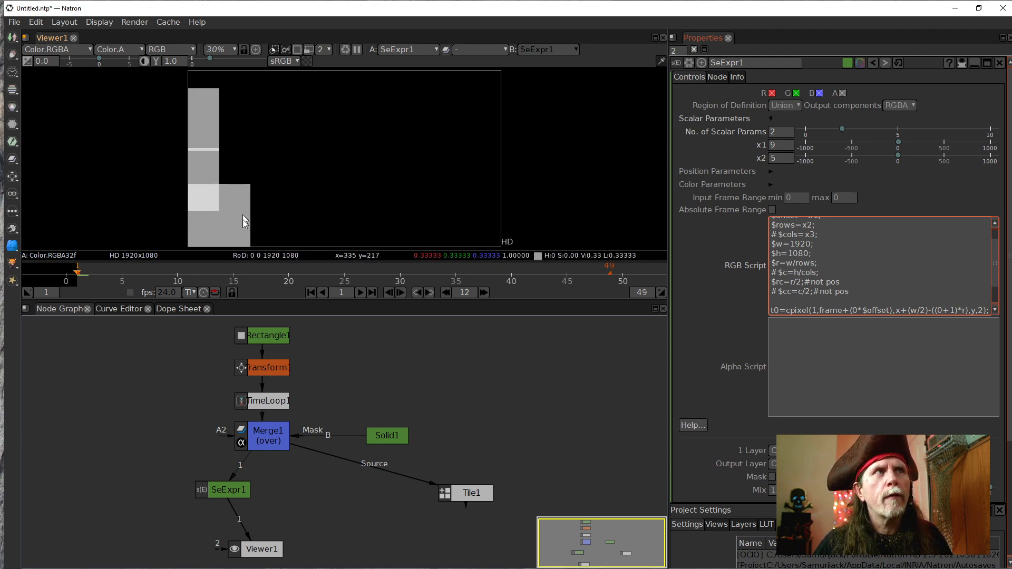
pyautogui.click(963, 311)
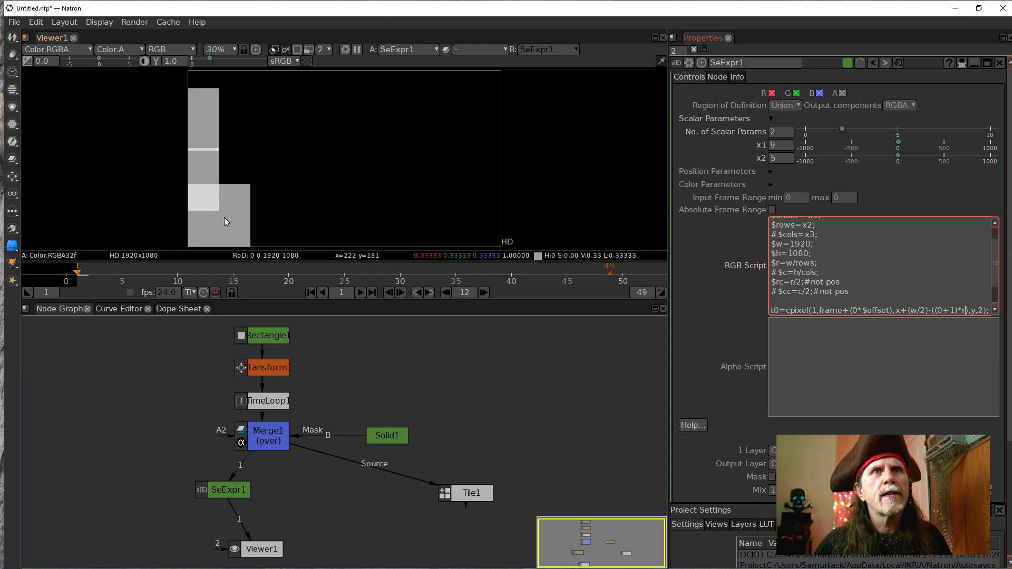
# Copy the cpixel expression from the t0 line and paste it over the cpixel expression in the t1 line
pyautogui.scroll(-1, 880, 266)
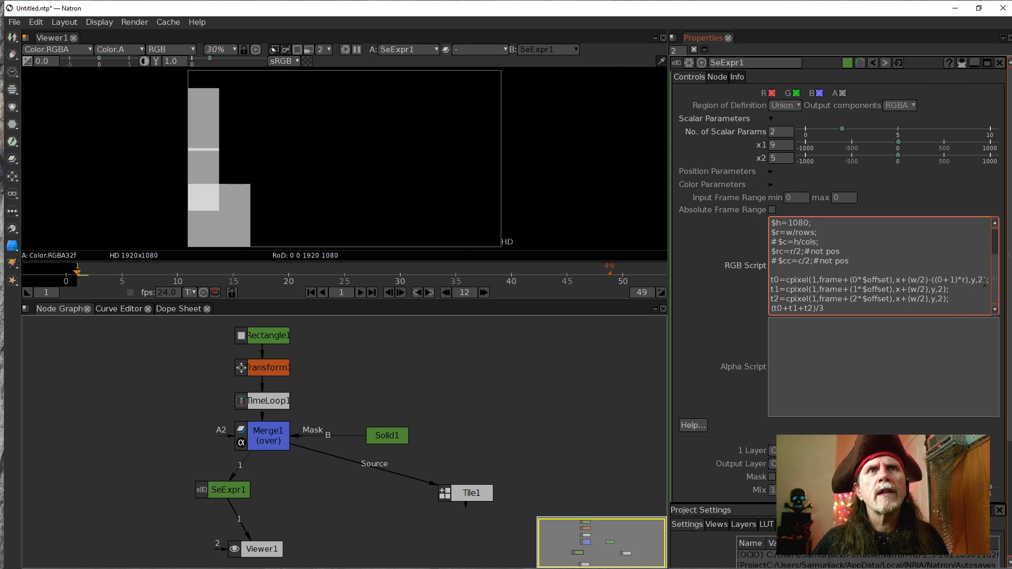
pyautogui.moveTo(984, 281); pyautogui.dragTo(868, 272)
pyautogui.click(918, 278)
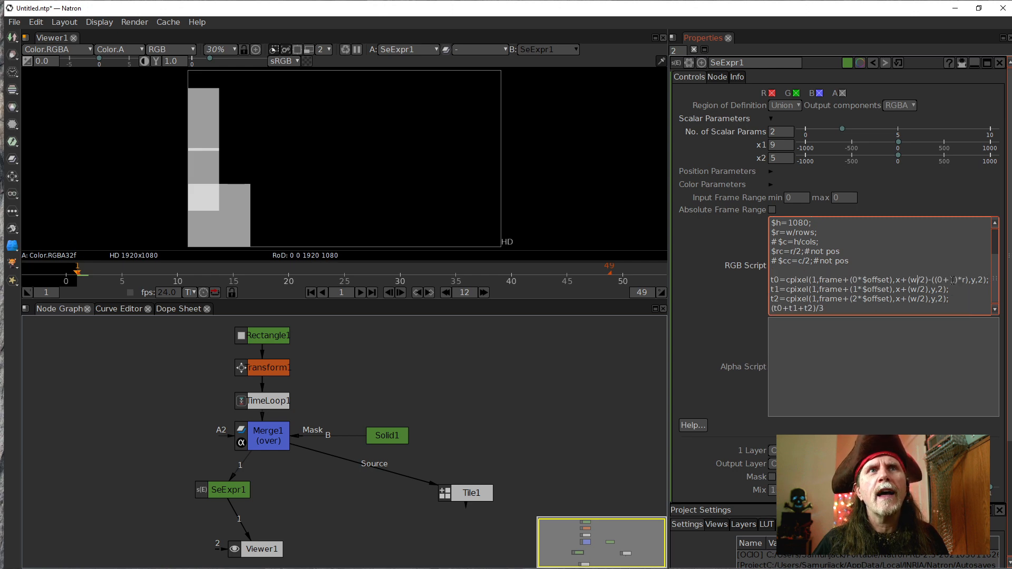
pyautogui.moveTo(986, 280); pyautogui.dragTo(788, 281)
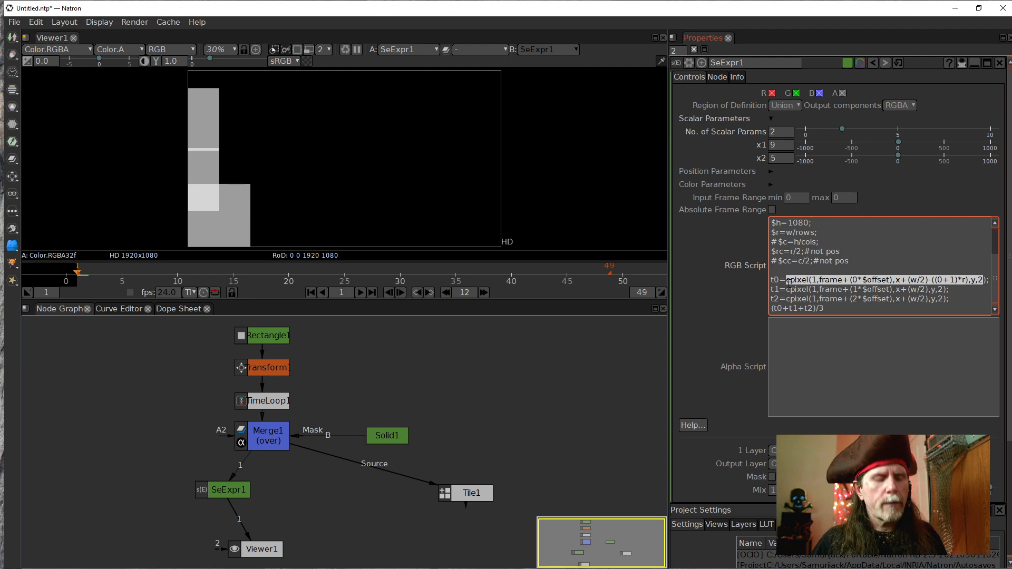
pyautogui.hotkey('ctrl', 'c')
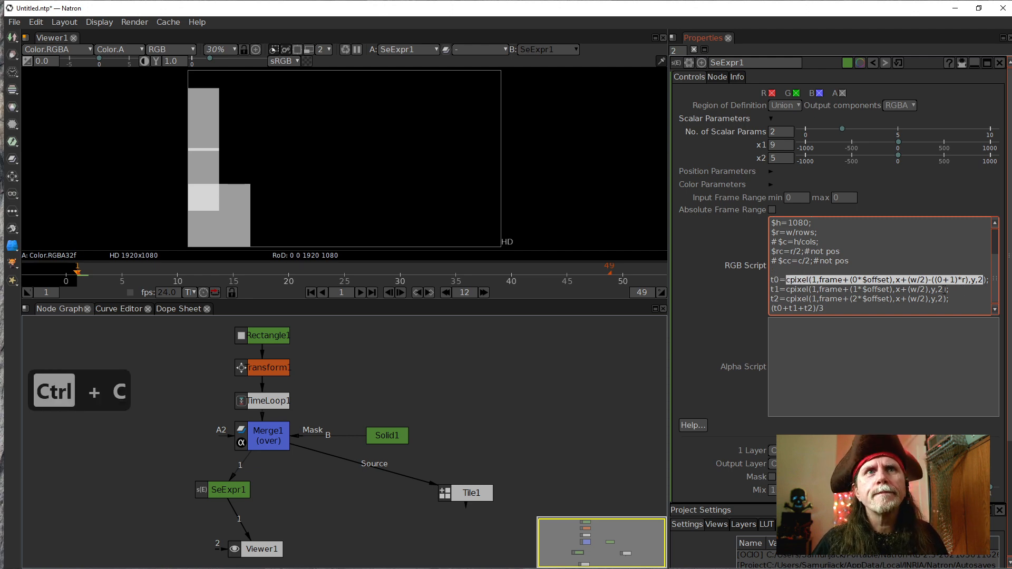
pyautogui.click(944, 289)
pyautogui.moveTo(946, 289); pyautogui.dragTo(786, 288)
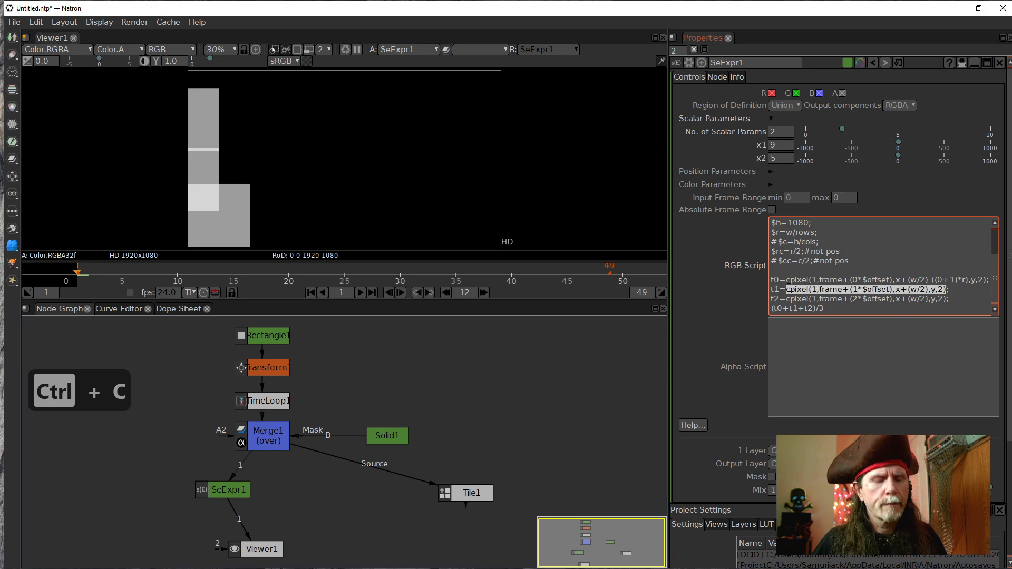
pyautogui.hotkey('ctrl', 'v')
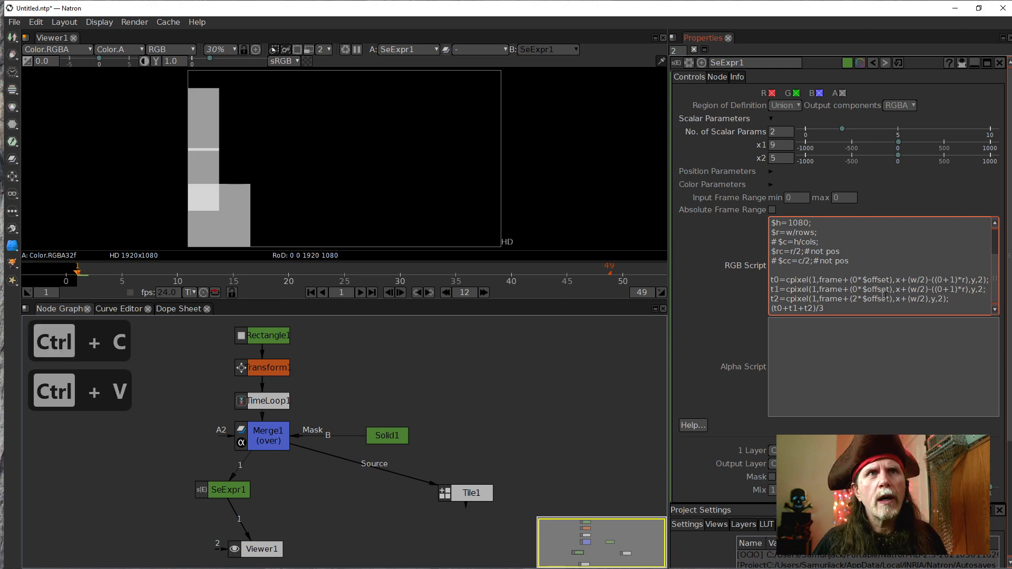
# Replace both 0 indices in the t1 line with 1, giving (1*$offset) for the frame and ((1+1)*r) in the x offset
pyautogui.click(858, 289)
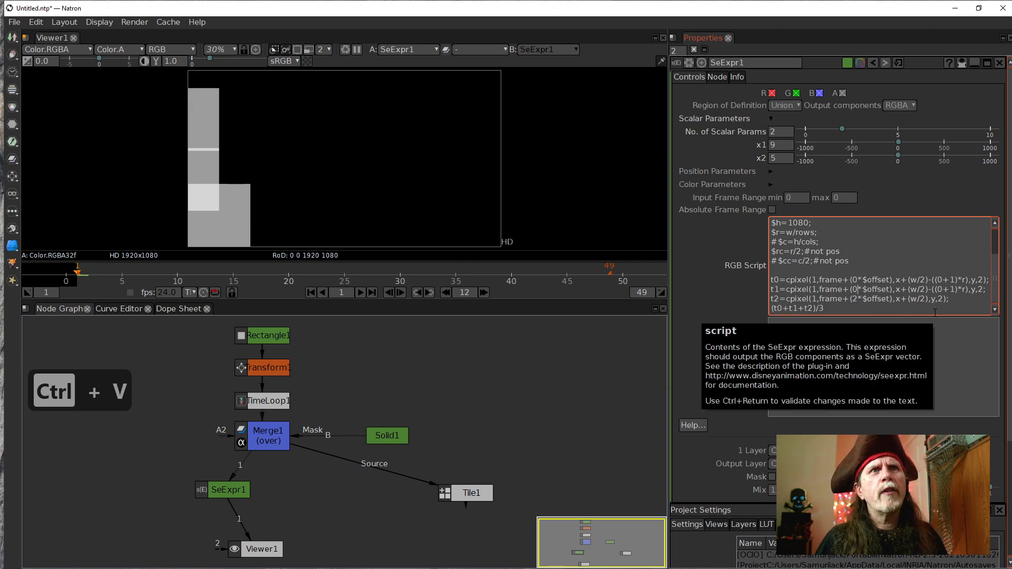
pyautogui.press('BackSpace')
pyautogui.write('1')
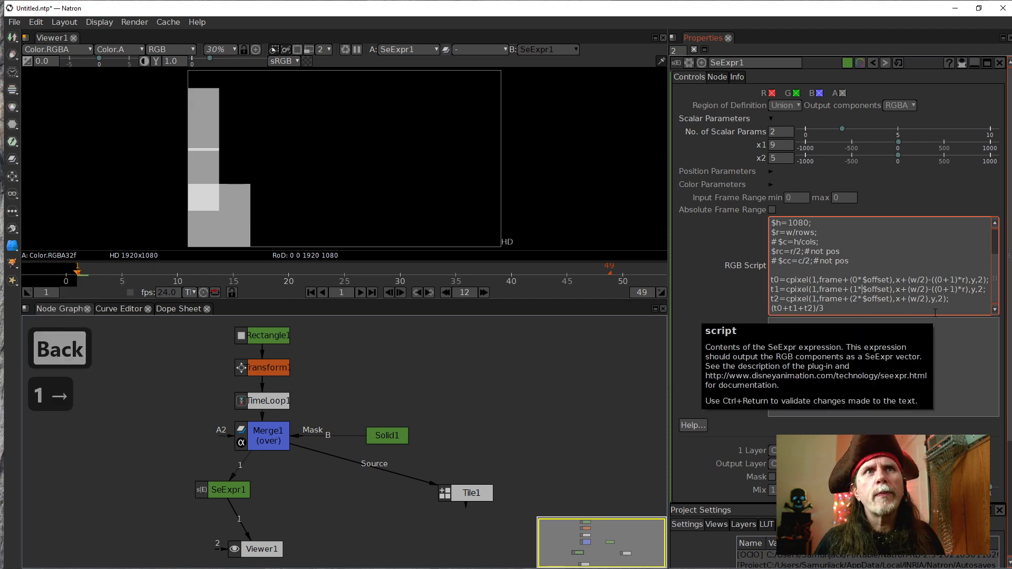
pyautogui.press('Right')
pyautogui.press('Right')
pyautogui.press('Right')
pyautogui.press('Right')
pyautogui.press('Right')
pyautogui.press('Right')
pyautogui.press('Right')
pyautogui.press('Right')
pyautogui.press('Right')
pyautogui.press('Right')
pyautogui.press('Right')
pyautogui.press('Right')
pyautogui.press('Right')
pyautogui.press('Right')
pyautogui.press('Right')
pyautogui.press('Right')
pyautogui.press('Right')
pyautogui.press('Right')
pyautogui.press('Right')
pyautogui.press('Right')
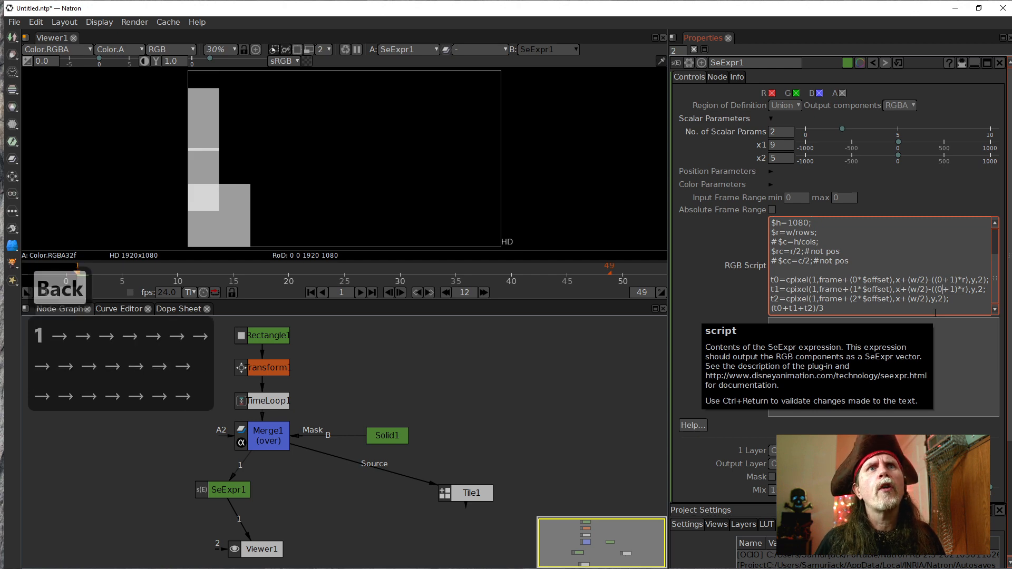
pyautogui.press('BackSpace')
pyautogui.write('1')
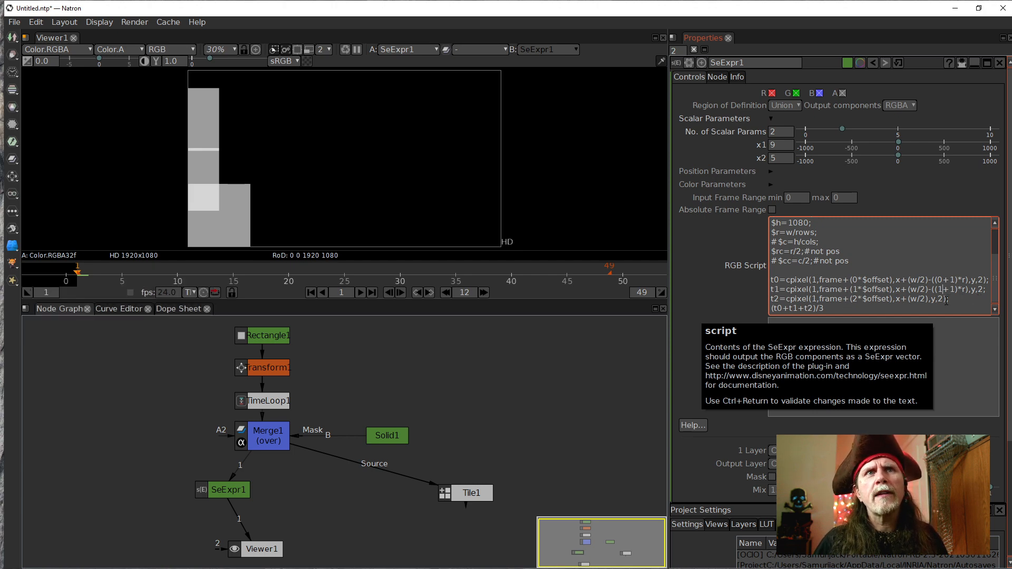
# Paste the copied cpixel expression over the t2 line's, set both its indices to 2, and apply the RGB script
pyautogui.moveTo(943, 298); pyautogui.dragTo(789, 299)
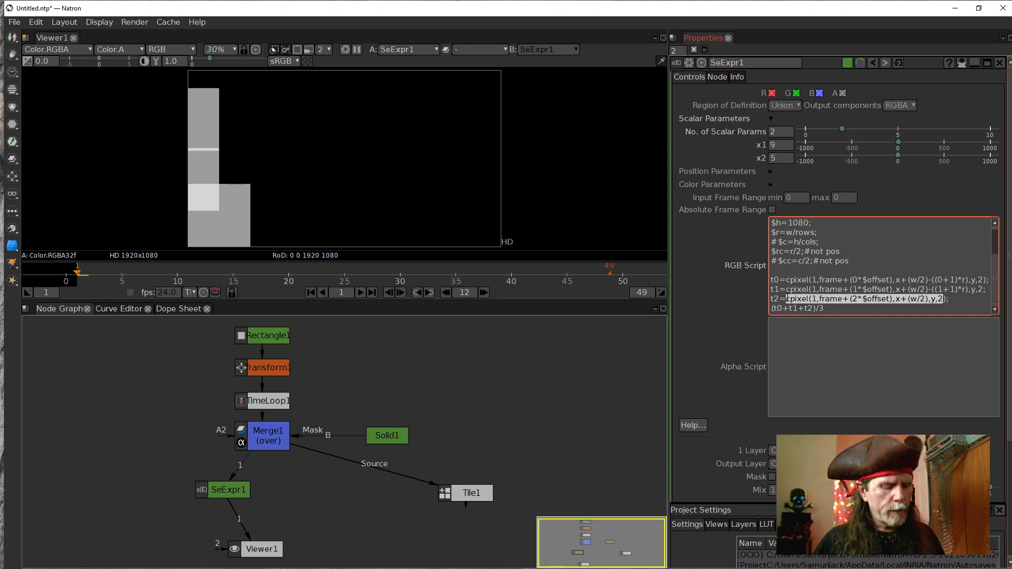
pyautogui.hotkey('ctrl', 'v')
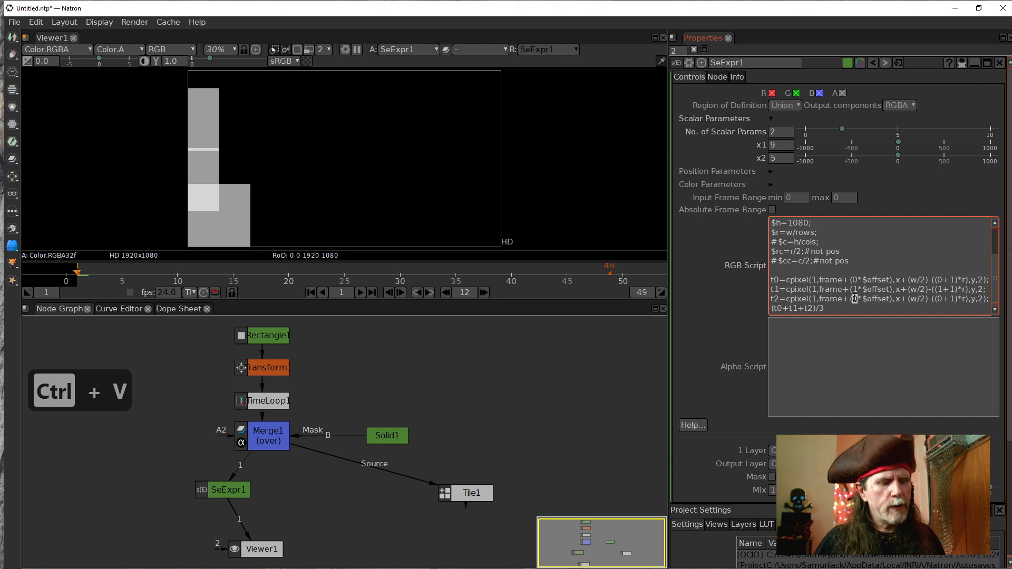
pyautogui.write('2')
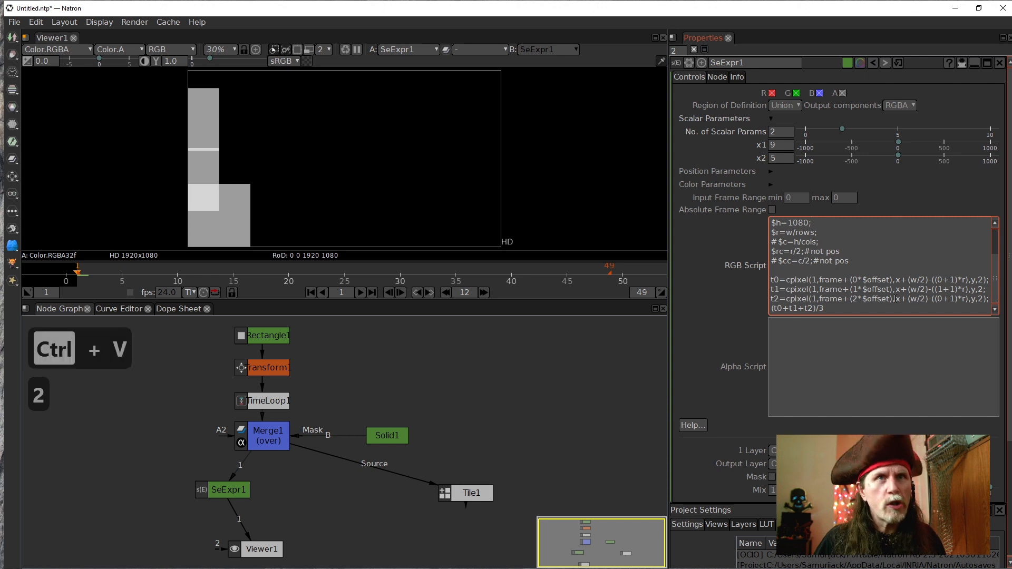
pyautogui.doubleClick(939, 299)
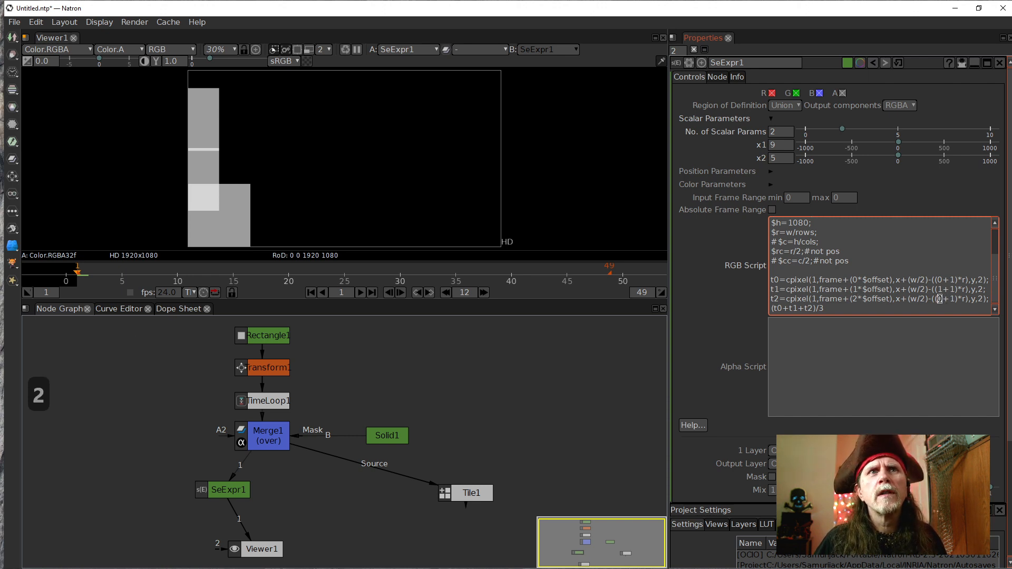
pyautogui.write('2')
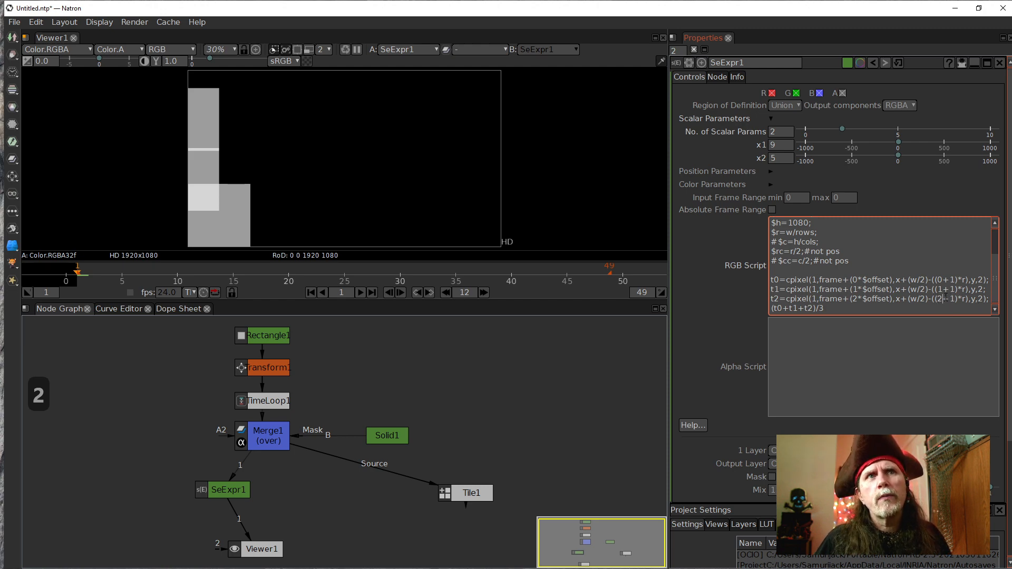
pyautogui.doubleClick(878, 308)
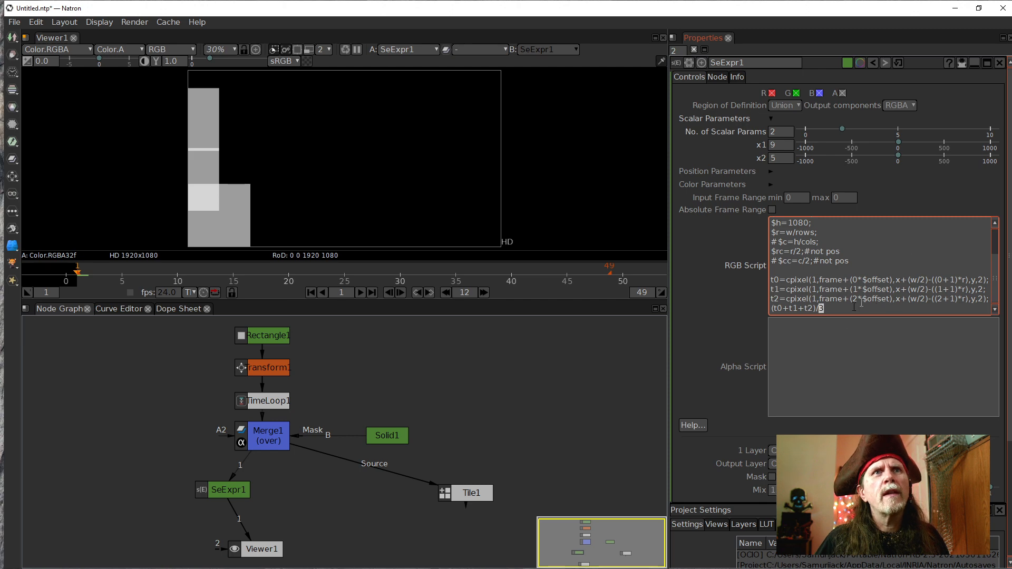
pyautogui.click(710, 336)
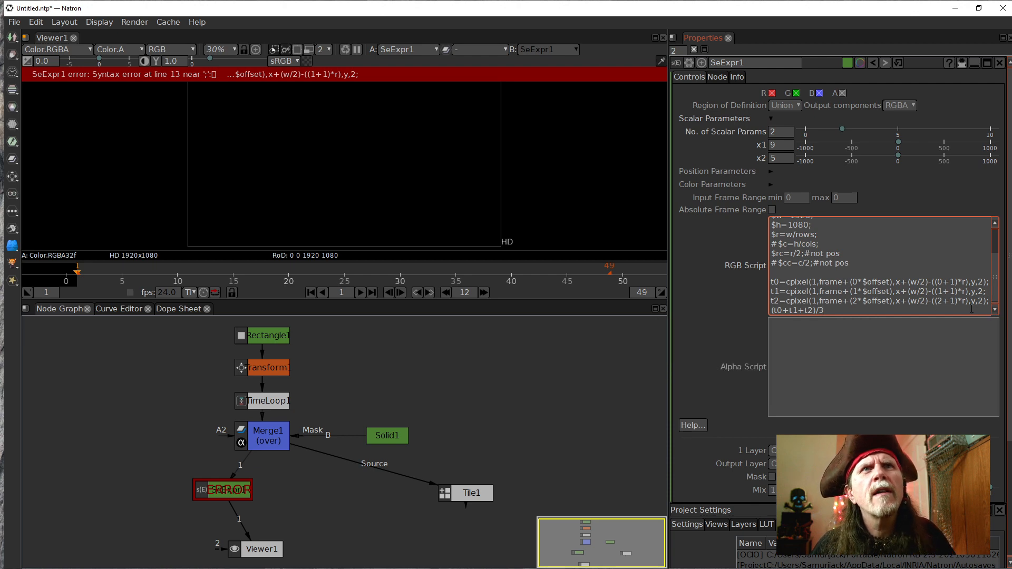
# Add the missing closing parenthesis before the semicolon of the t1 line's cpixel call and re-evaluate the RGB script
pyautogui.write(')')
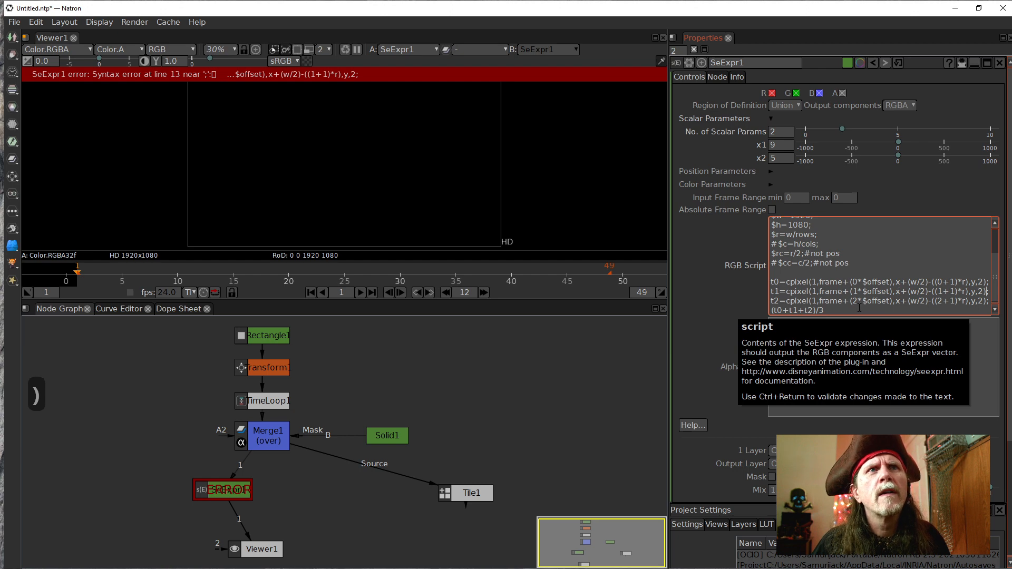
pyautogui.hotkey('ctrl', 'Return')
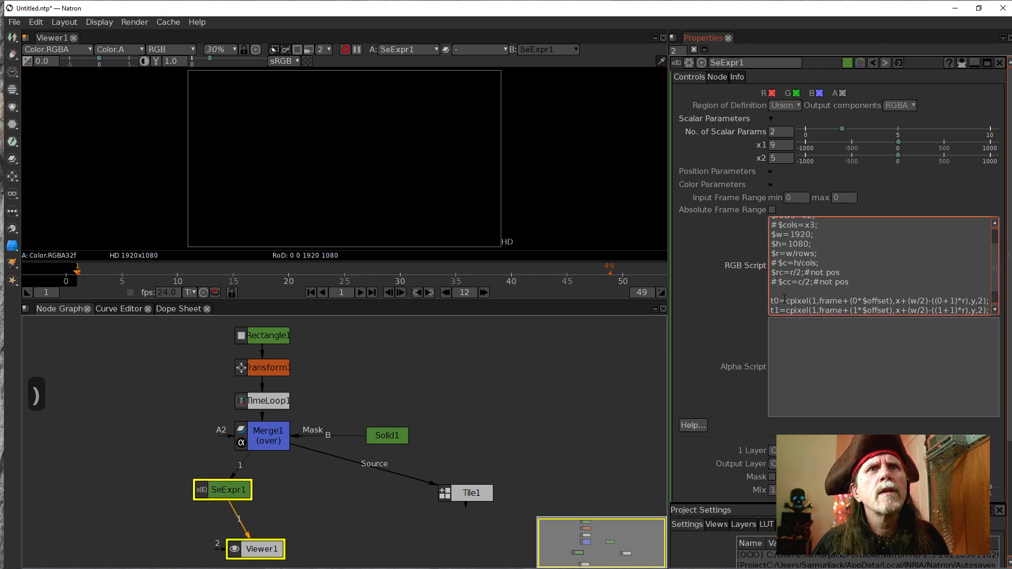
pyautogui.scroll(-1, 901, 253)
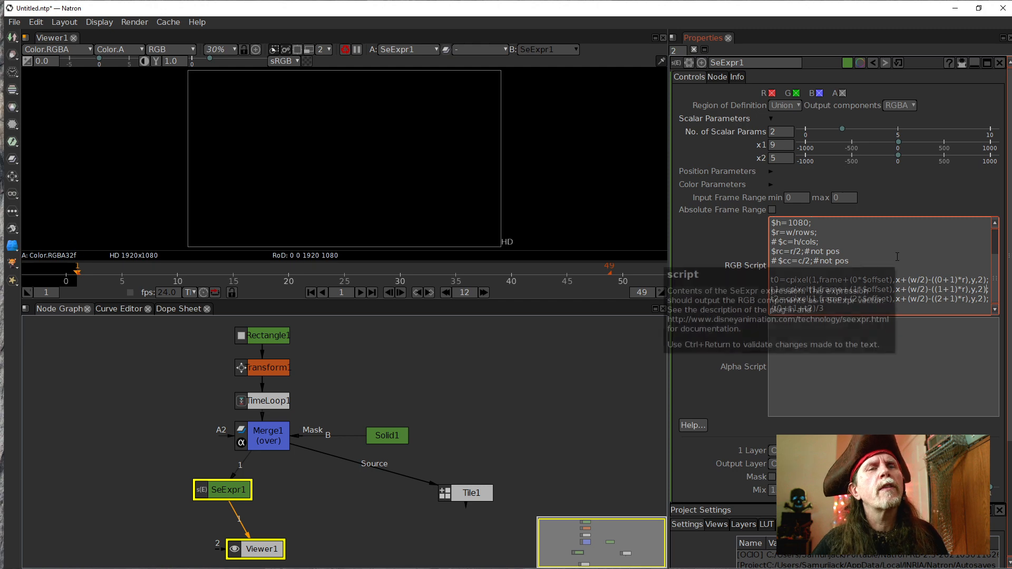
pyautogui.click(961, 362)
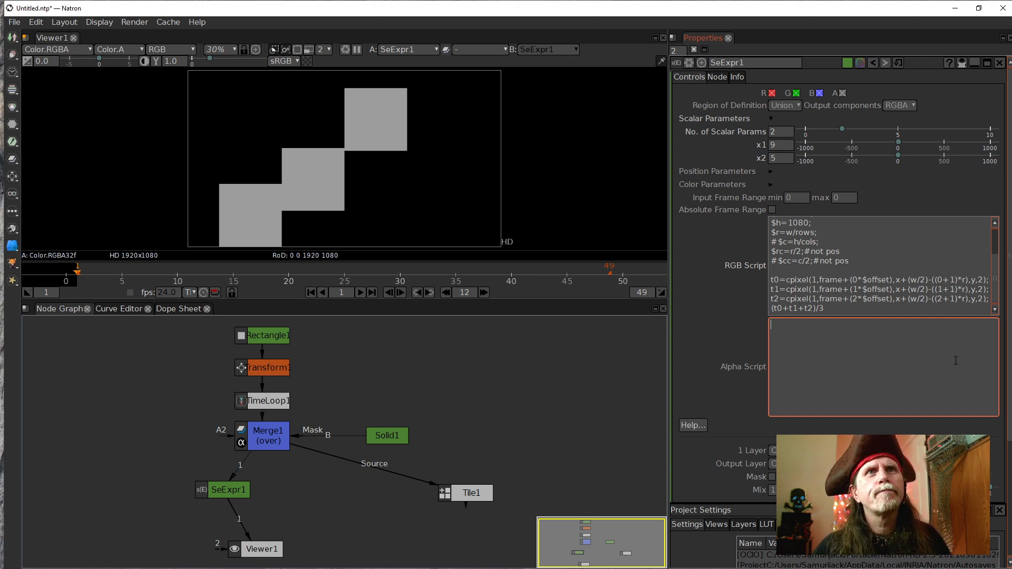
# Append -(r/2) to the t0 line's x offset so it reads x+(w/2)-((0+1)*r)-(r/2)
pyautogui.click(930, 289)
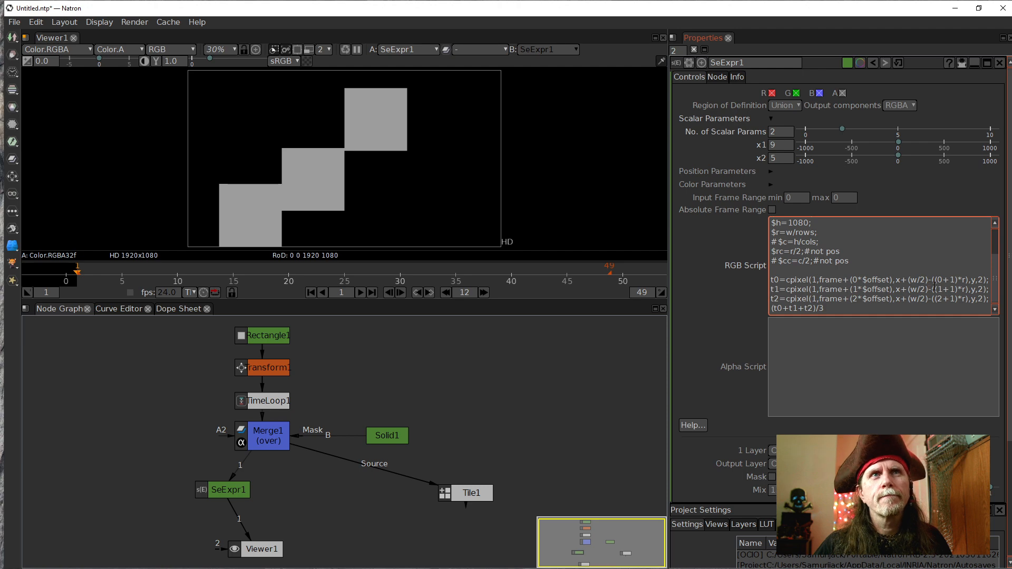
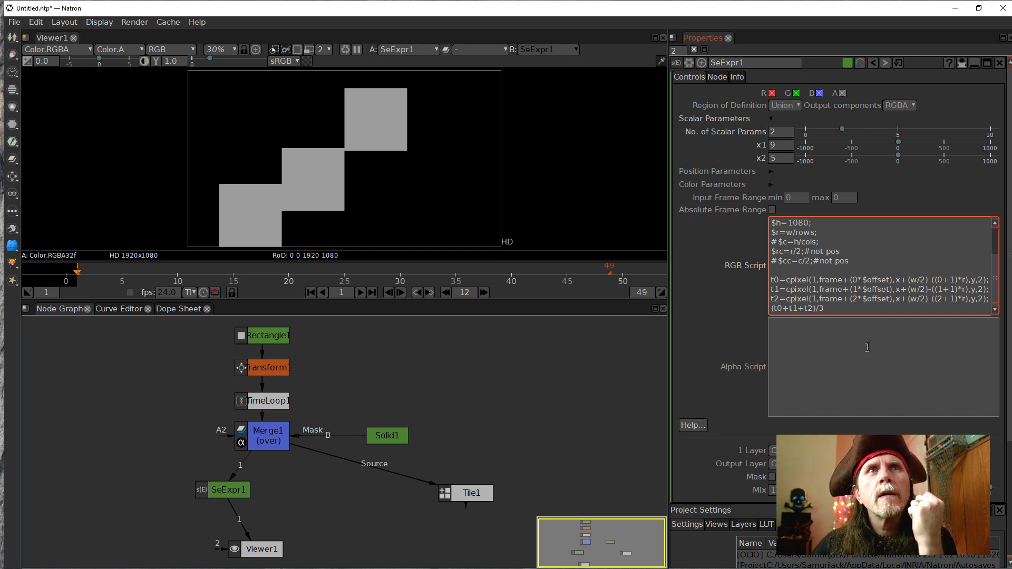
pyautogui.click(970, 281)
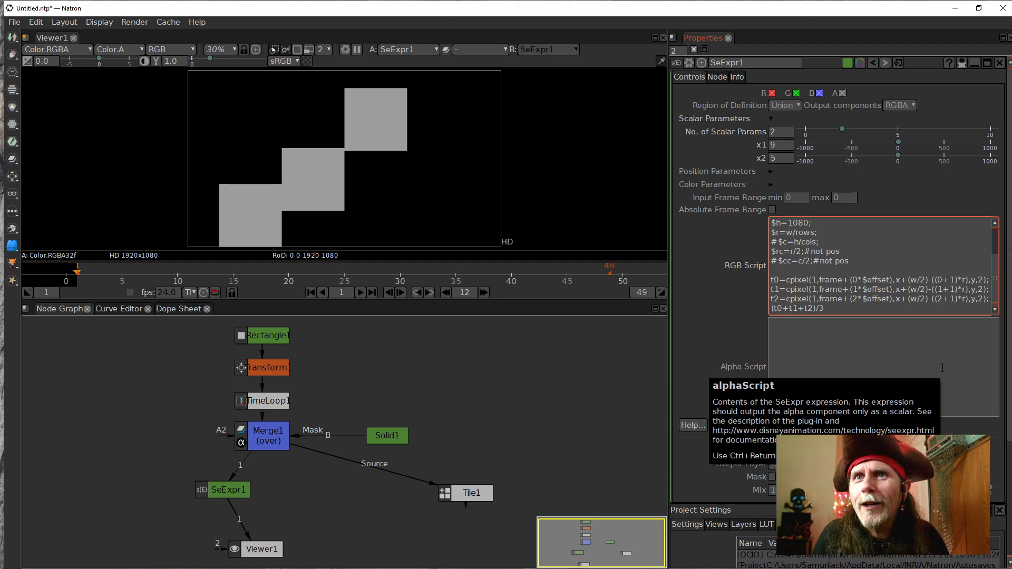
pyautogui.write('-')
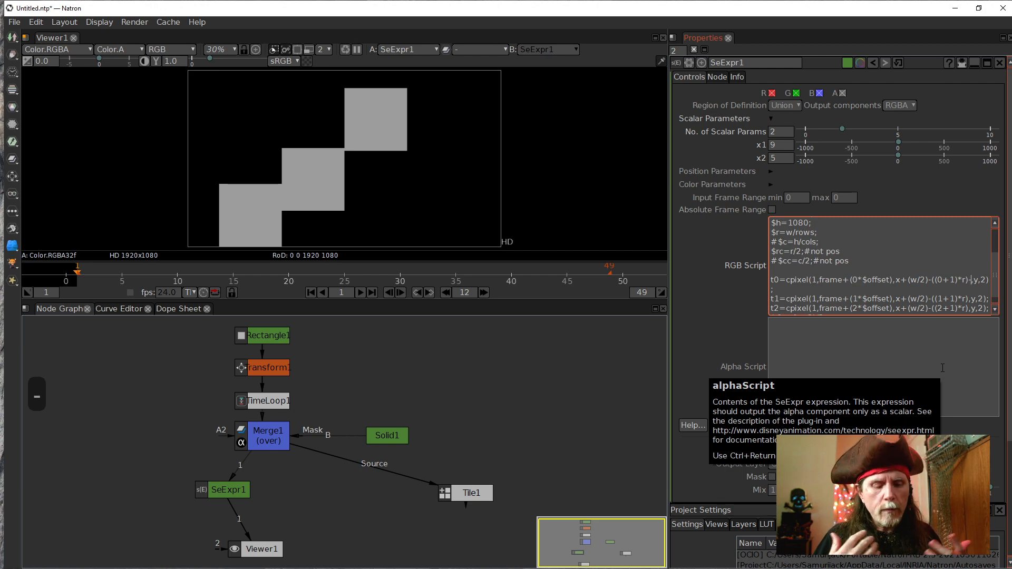
pyautogui.write('()')
pyautogui.press('Left')
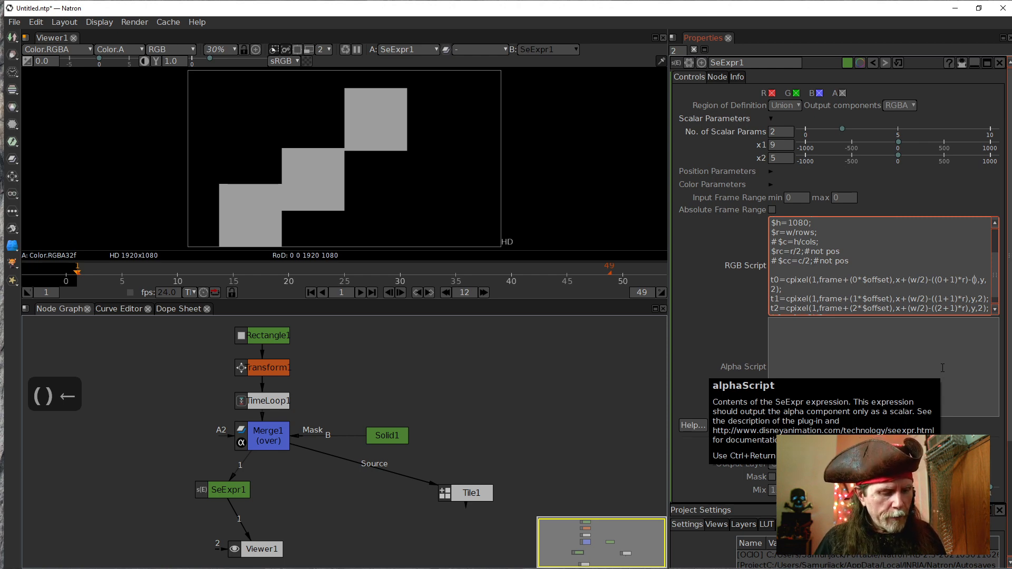
pyautogui.write('r')
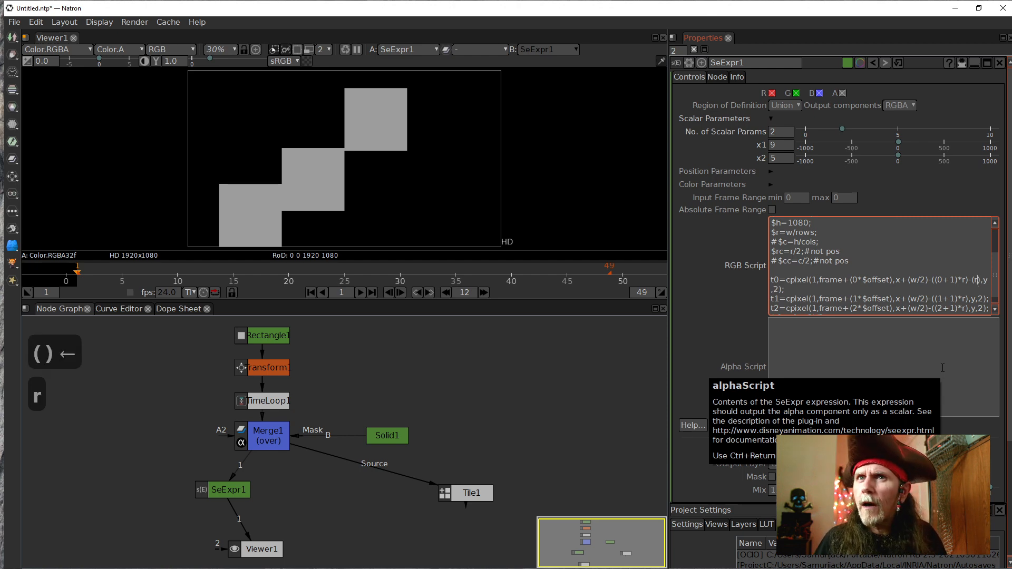
pyautogui.write('/2')
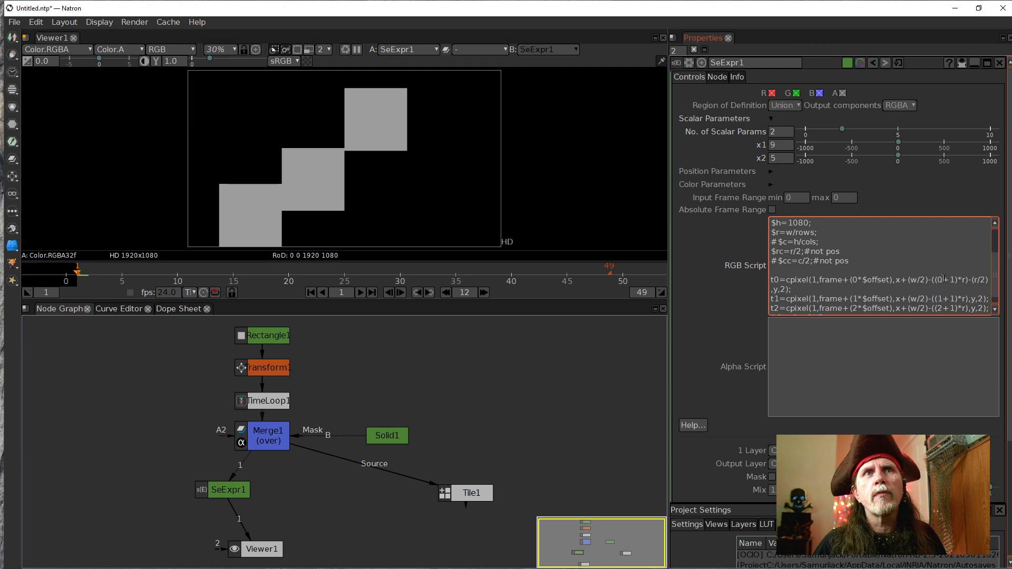
# Copy -(r/2 from the t0 line, paste it after the *r) terms in the t1 and t2 lines, and apply the script
pyautogui.moveTo(988, 280); pyautogui.dragTo(976, 280)
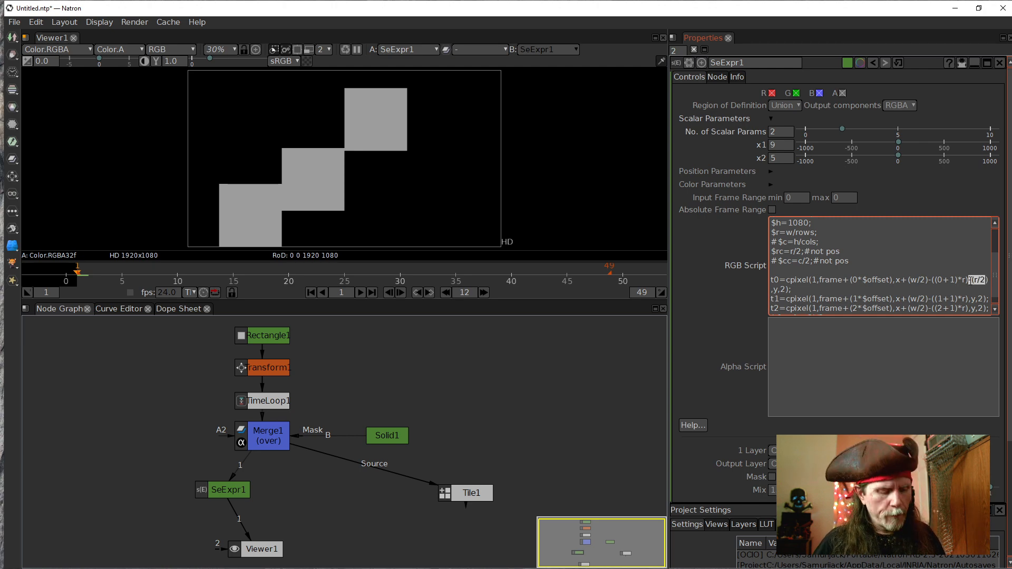
pyautogui.hotkey('ctrl', 'c')
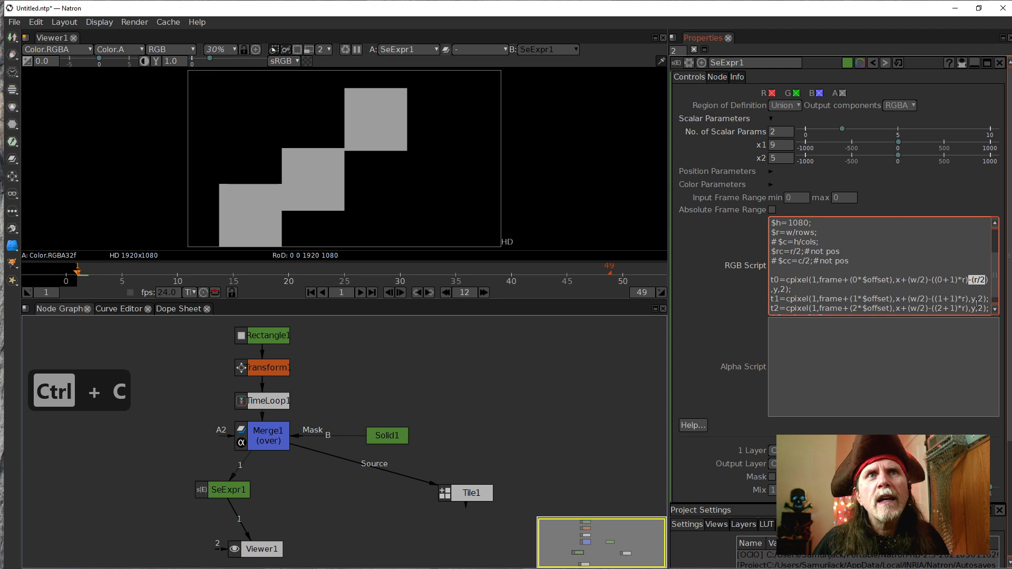
pyautogui.click(970, 302)
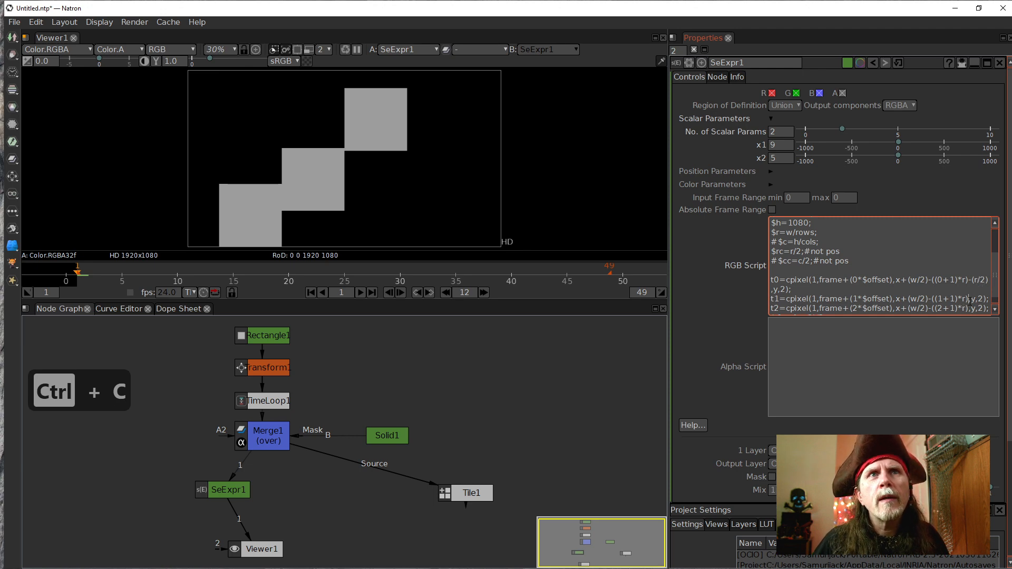
pyautogui.hotkey('ctrl', 'v')
pyautogui.scroll(-2, 973, 314)
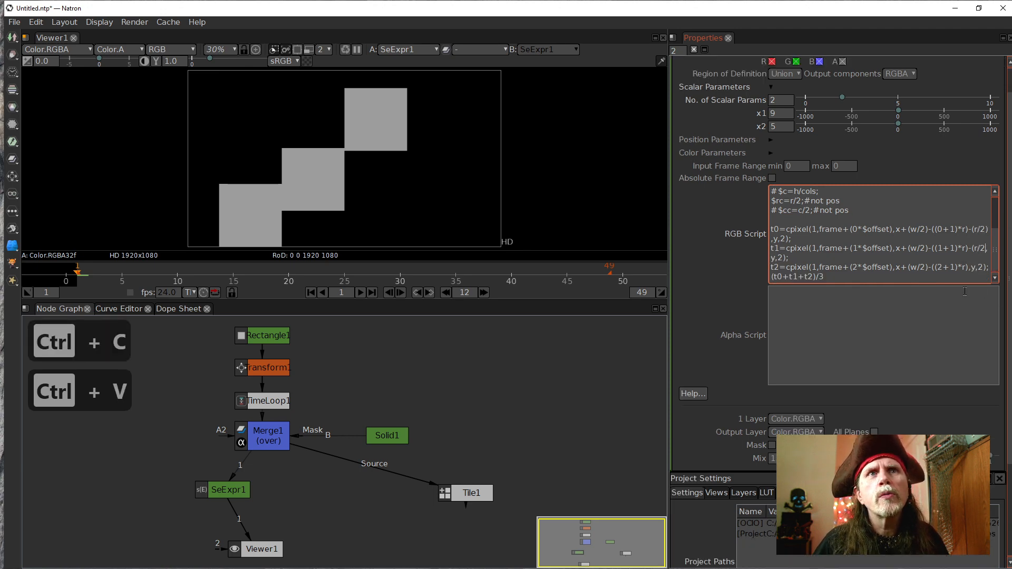
pyautogui.click(972, 269)
pyautogui.hotkey('ctrl', 'v')
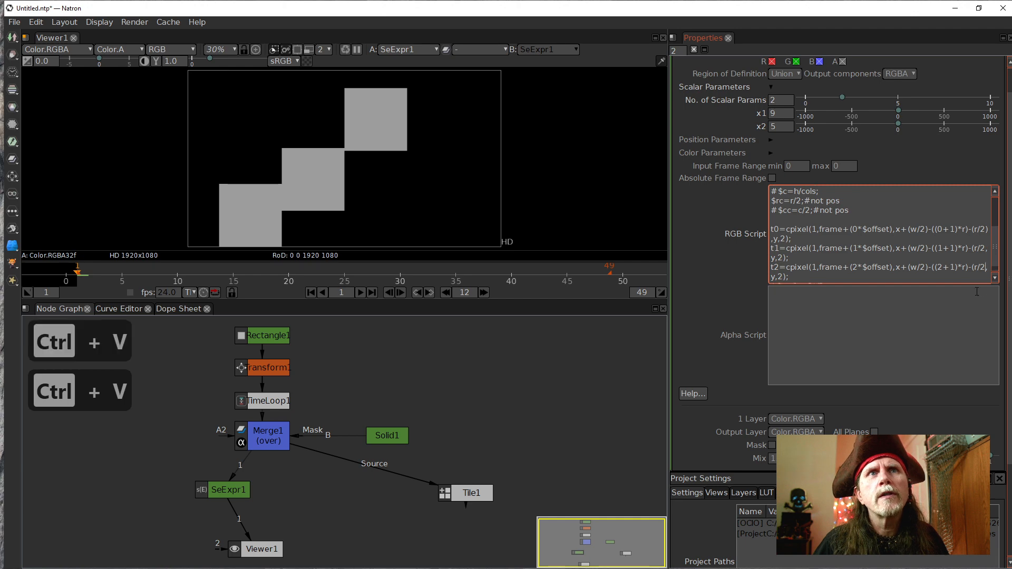
pyautogui.click(806, 302)
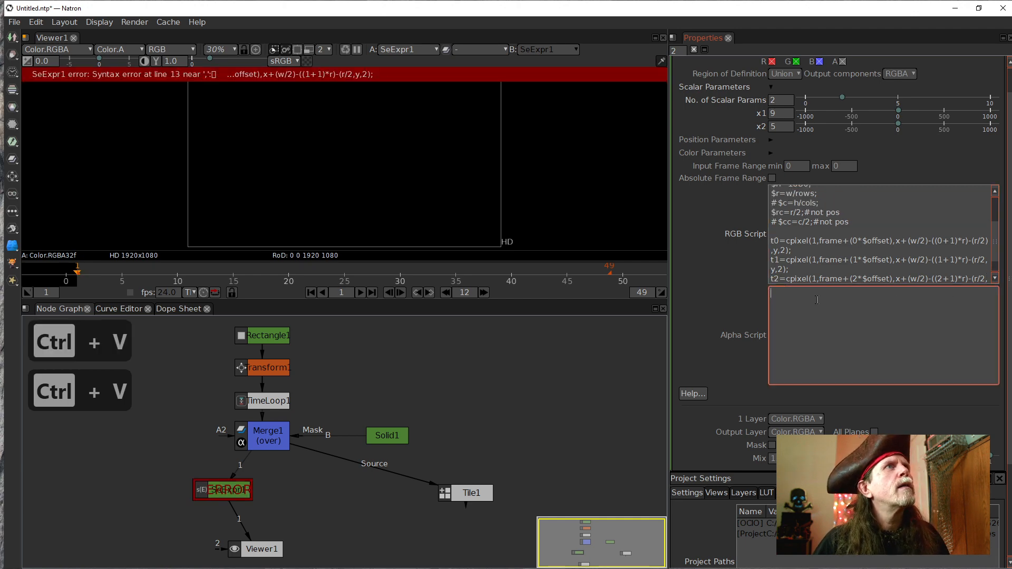
# Add the missing closing parenthesis after r/2 in the t1 line's x offset
pyautogui.click(948, 274)
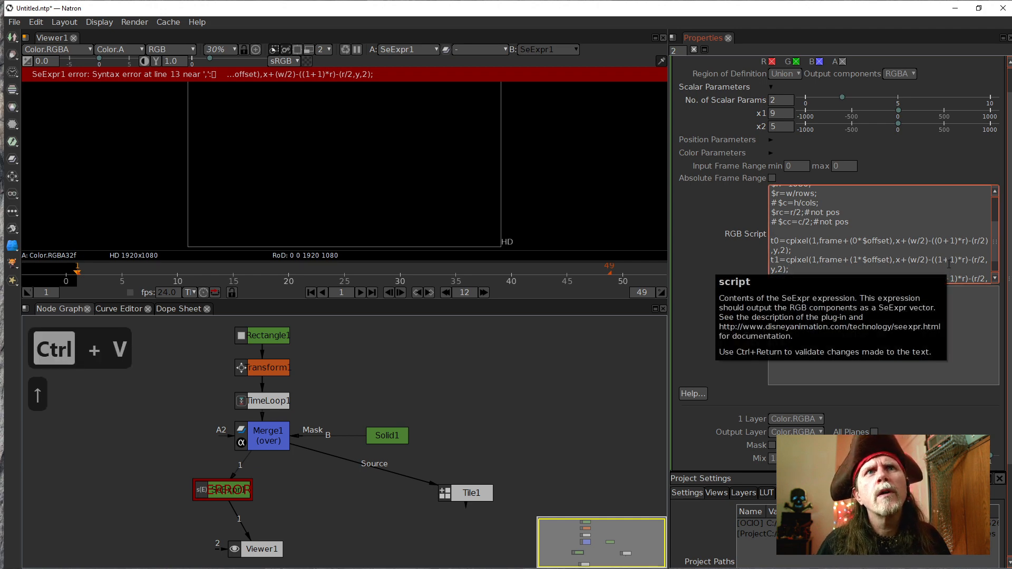
pyautogui.click(984, 260)
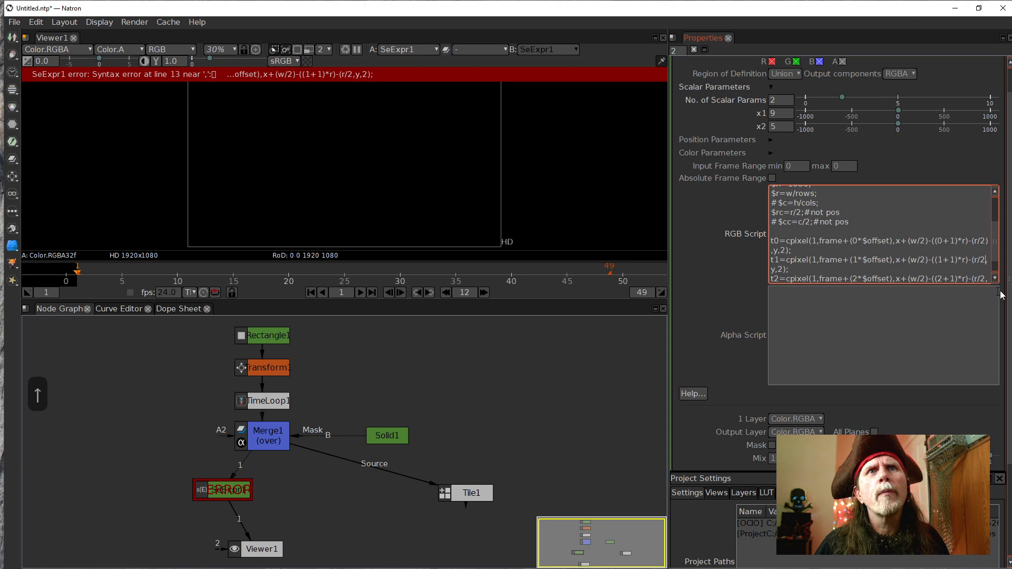
pyautogui.write(')')
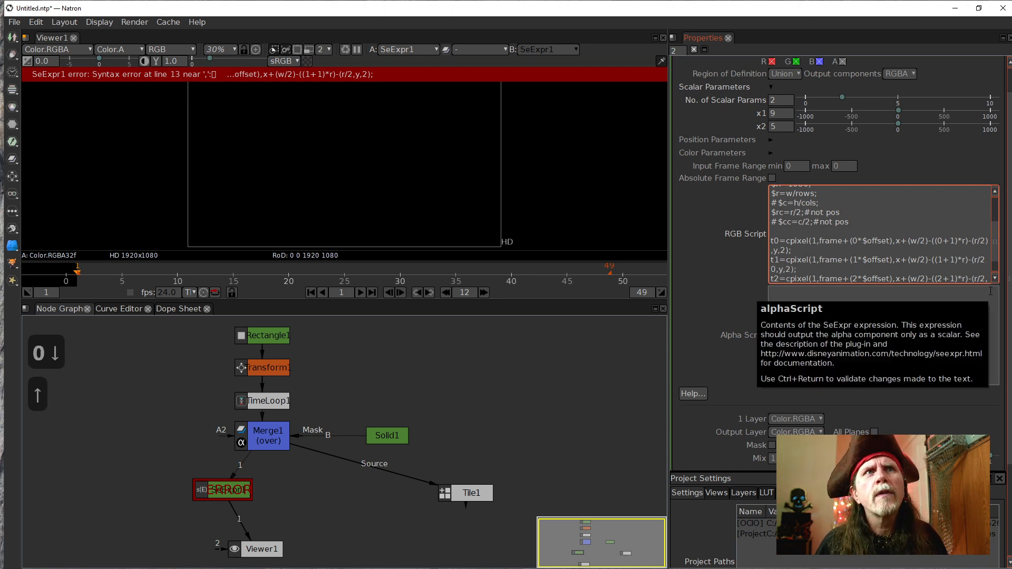
pyautogui.press('BackSpace')
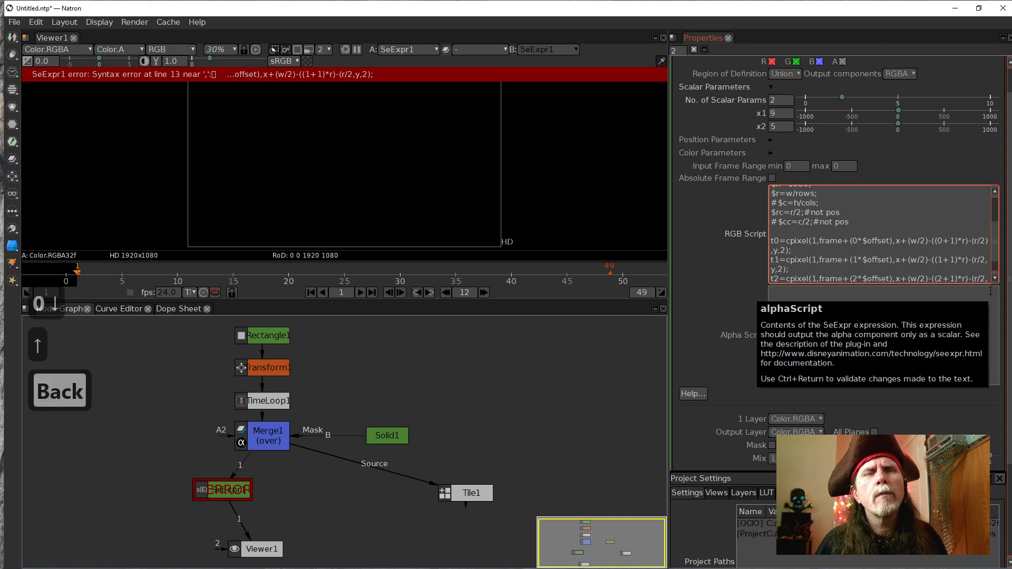
pyautogui.write(')')
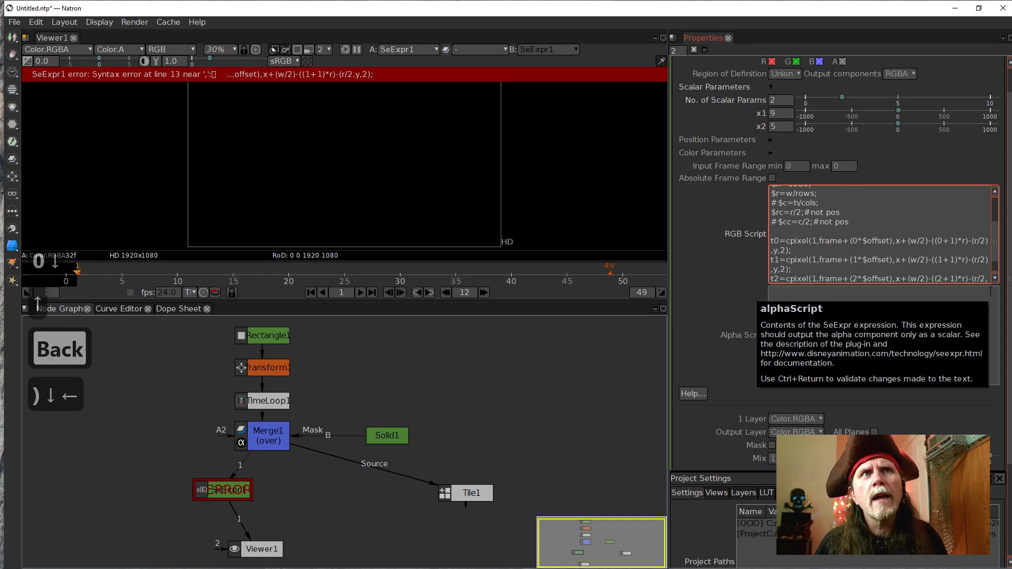
# Add the missing closing parenthesis after r/2 in the t2 line's x offset and apply the RGB script
pyautogui.press('Left')
pyautogui.press('Down')
pyautogui.press('Left')
pyautogui.press('Left')
pyautogui.press('Left')
pyautogui.press('Left')
pyautogui.press('Left')
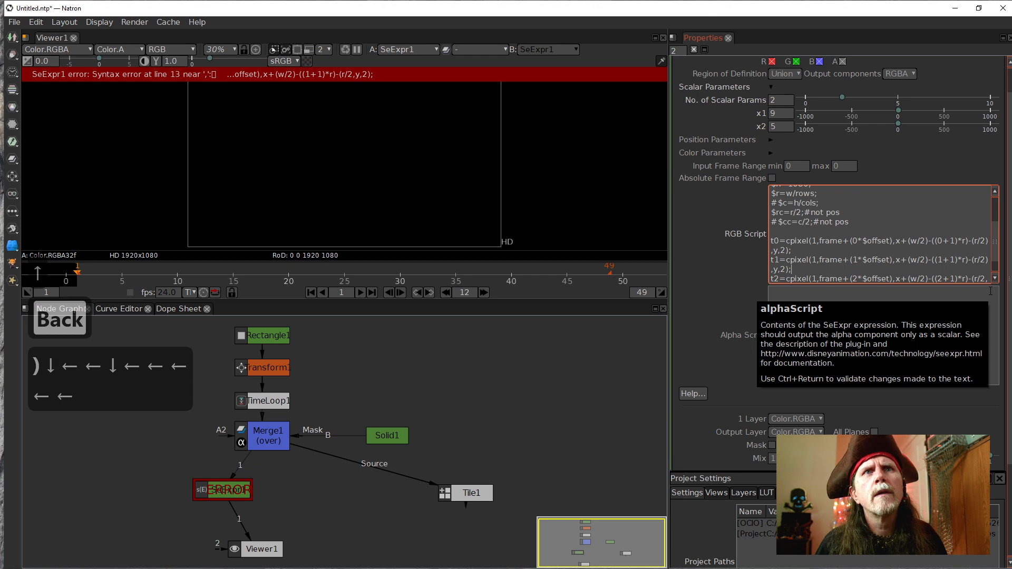
pyautogui.press('Left')
pyautogui.press('Left')
pyautogui.press('Left')
pyautogui.press('Left')
pyautogui.press('Left')
pyautogui.press('Down')
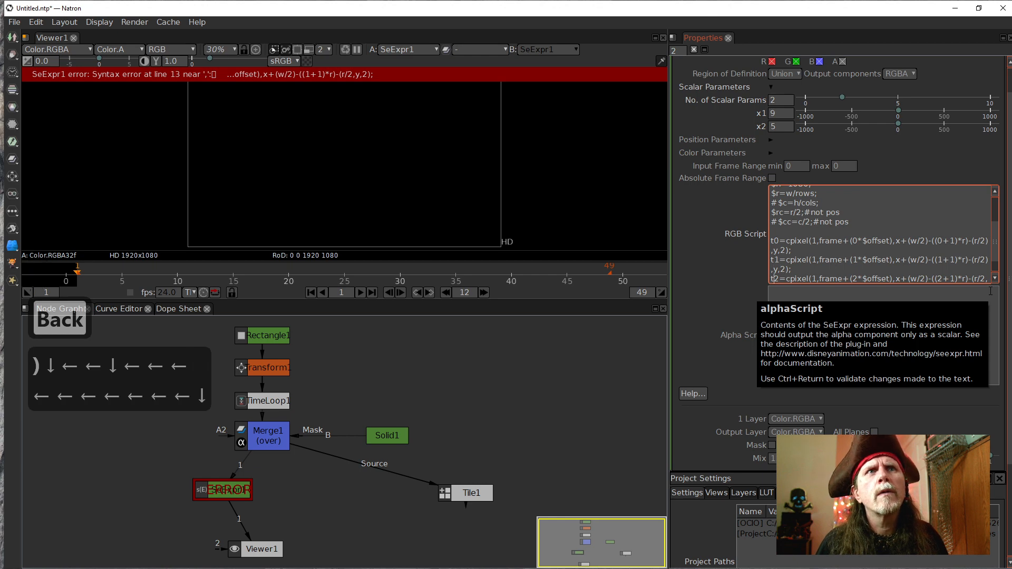
pyautogui.press('Left')
pyautogui.press('Right')
pyautogui.press('Down')
pyautogui.press('Left')
pyautogui.press('Left')
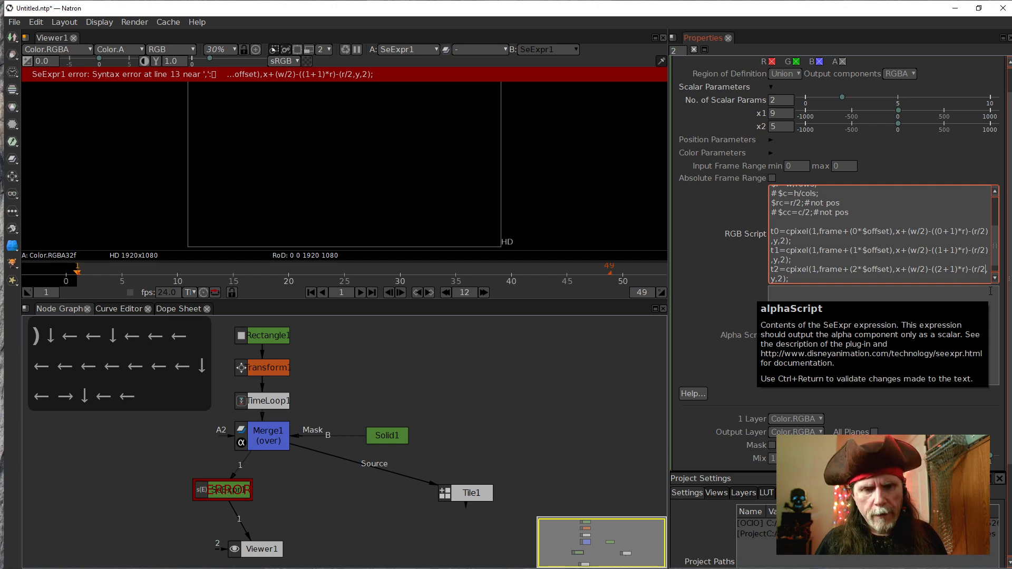
pyautogui.write('),')
pyautogui.click(723, 253)
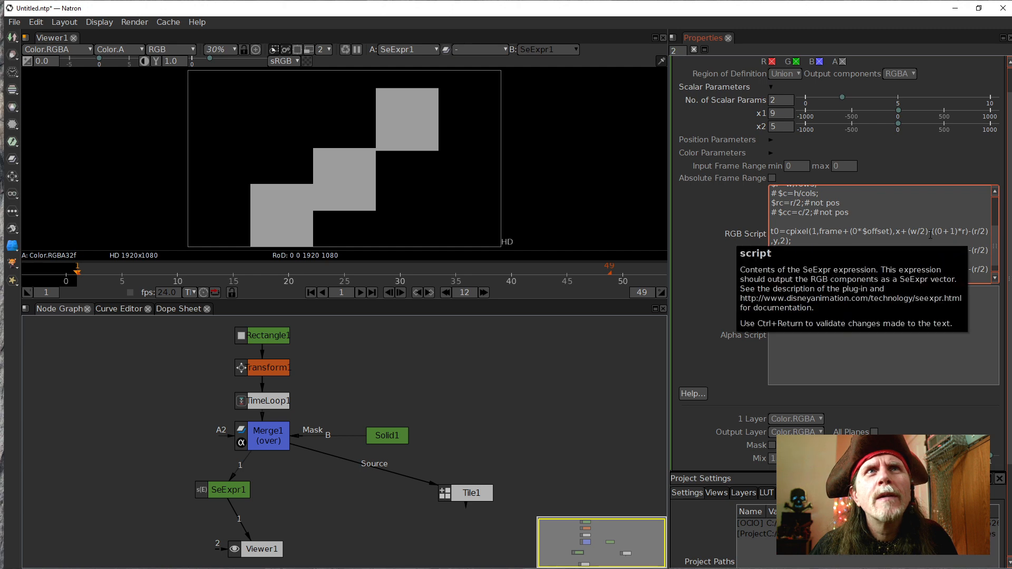
# Try to wrap ((0+1)*r)-(r/2) in the t0 line's x offset in an extra pair of parentheses
pyautogui.click(968, 233)
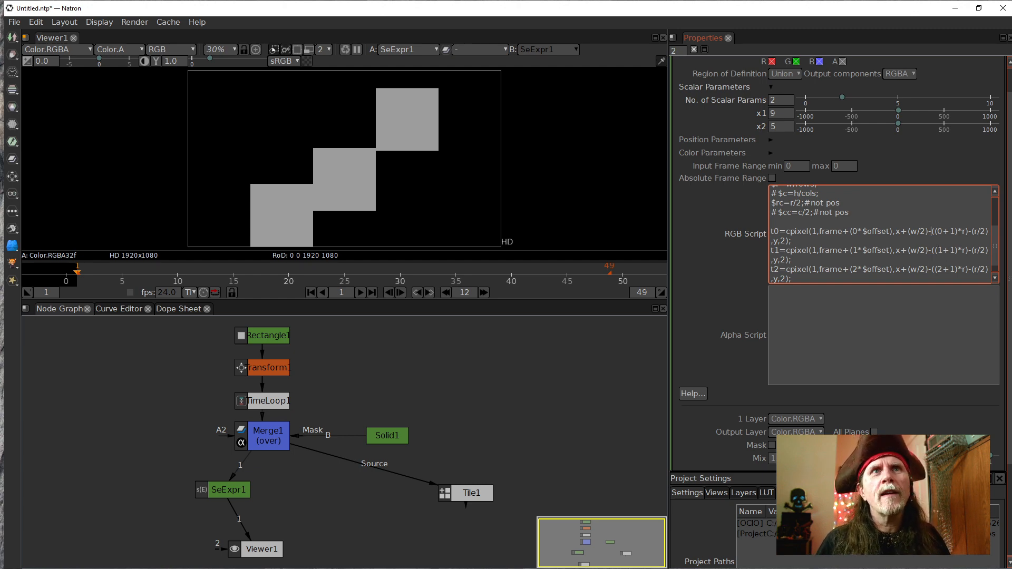
pyautogui.press('Right')
pyautogui.press('Left')
pyautogui.write('(')
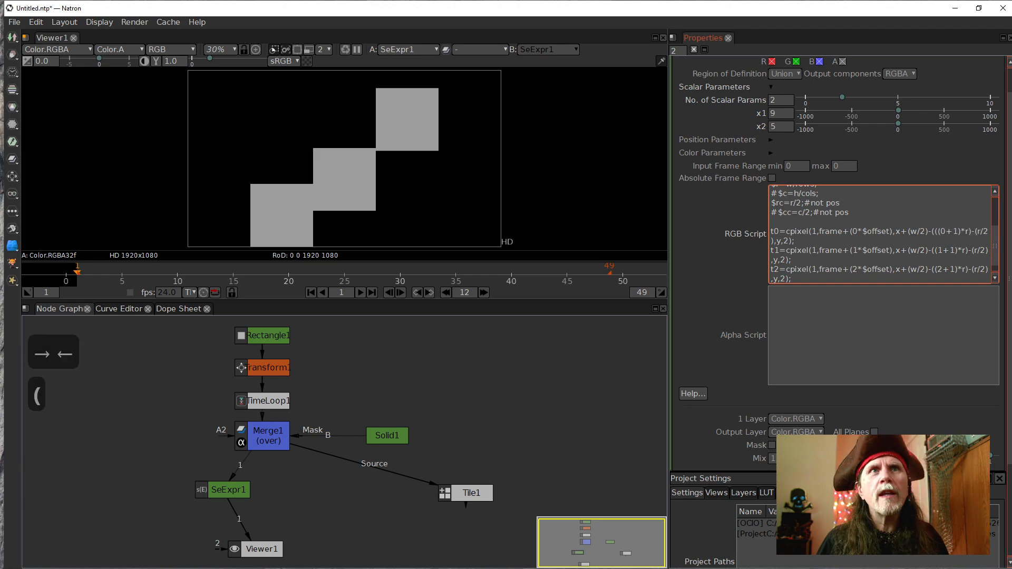
pyautogui.press('Right')
pyautogui.press('Right')
pyautogui.press('Right')
pyautogui.press('Right')
pyautogui.press('Right')
pyautogui.press('Right')
pyautogui.press('Right')
pyautogui.press('Right')
pyautogui.press('Right')
pyautogui.press('Right')
pyautogui.press('Right')
pyautogui.press('Right')
pyautogui.press('Right')
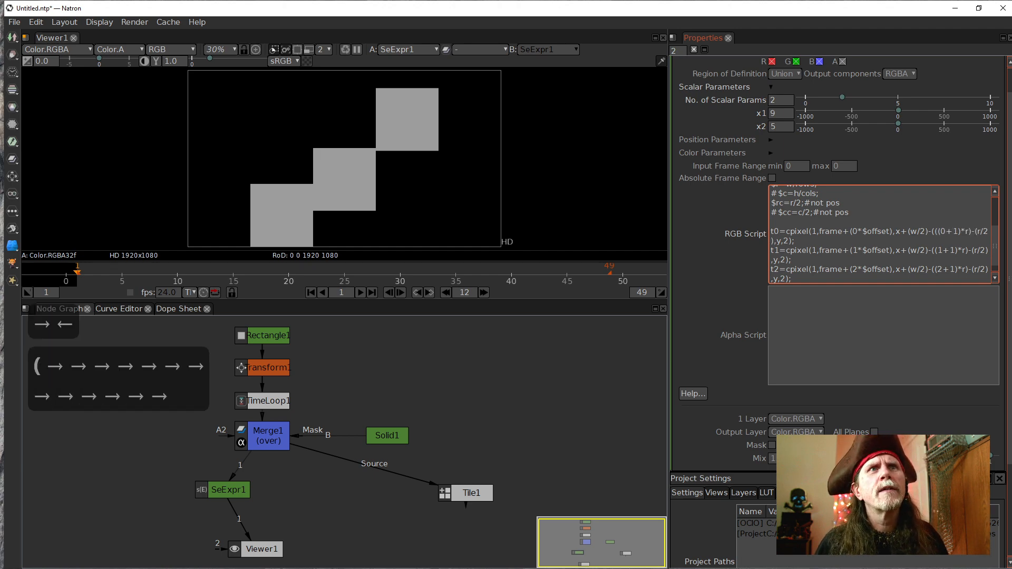
pyautogui.press('Right')
pyautogui.press('Right')
pyautogui.write(')')
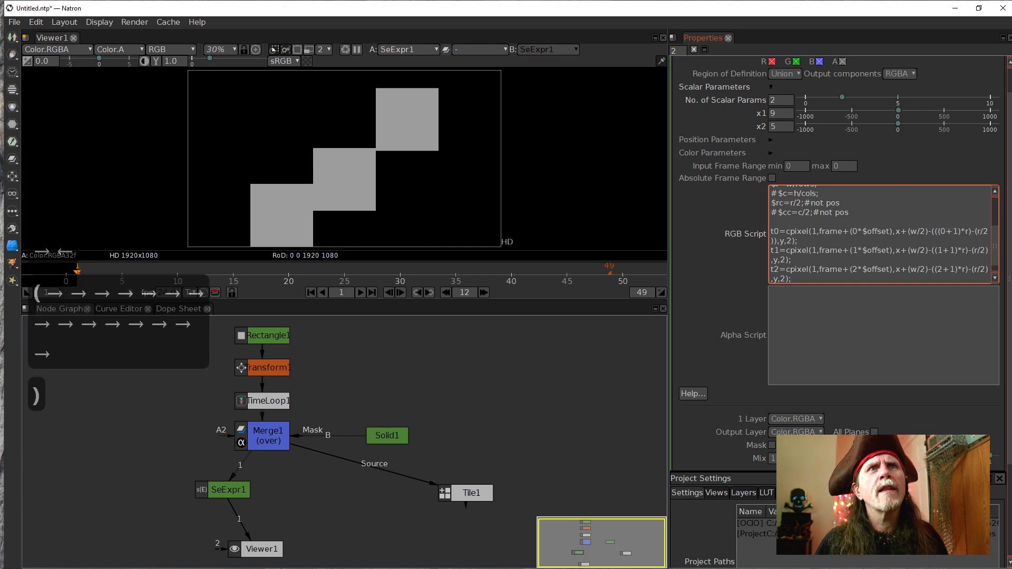
# Try removing the opening parenthesis before r/2 in the t0 line's x offset
pyautogui.press('Down')
pyautogui.press('Down')
pyautogui.press('Left')
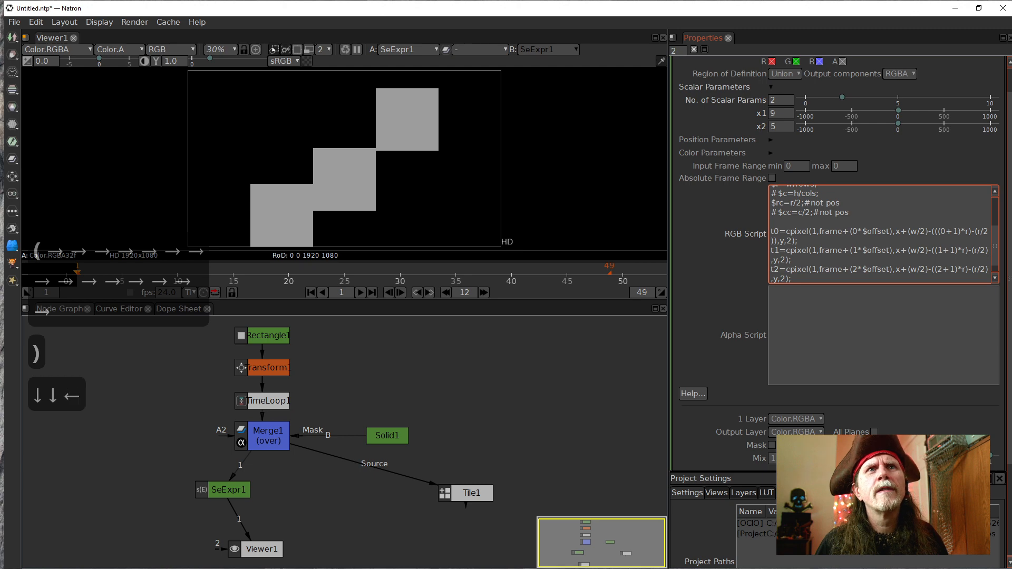
pyautogui.press('Left')
pyautogui.press('Left')
pyautogui.press('Left')
pyautogui.press('Left')
pyautogui.press('Left')
pyautogui.press('Left')
pyautogui.press('Left')
pyautogui.press('Left')
pyautogui.press('Left')
pyautogui.press('Down')
pyautogui.press('Left')
pyautogui.press('Left')
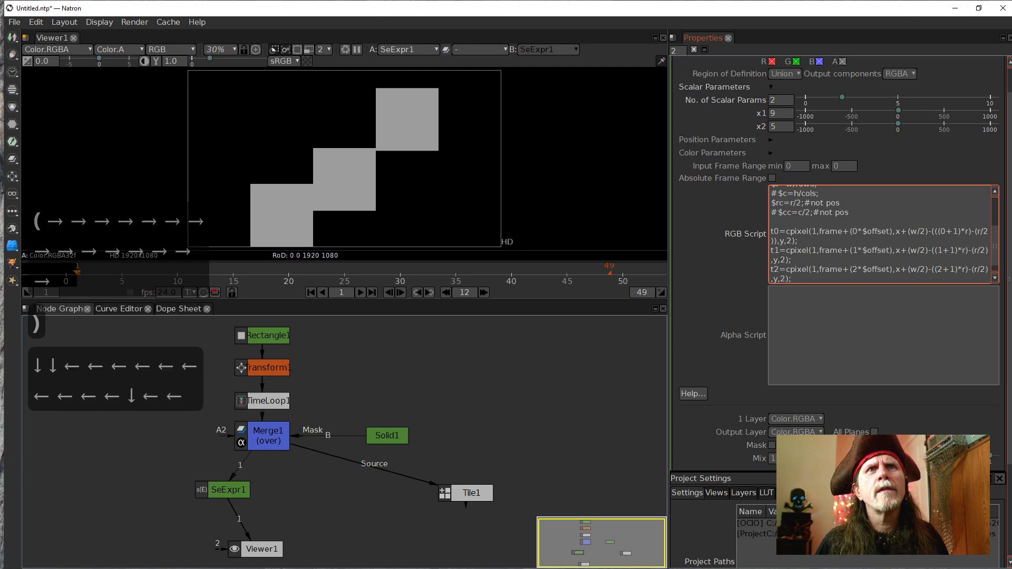
pyautogui.press('Down')
pyautogui.press('Left')
pyautogui.press('Left')
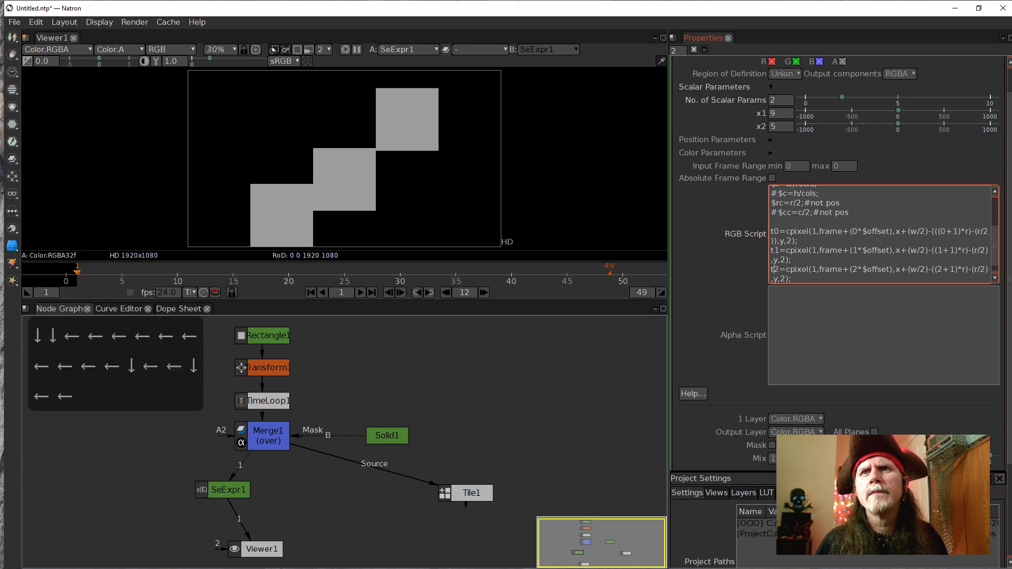
pyautogui.press('Up')
pyautogui.press('Up')
pyautogui.press('Up')
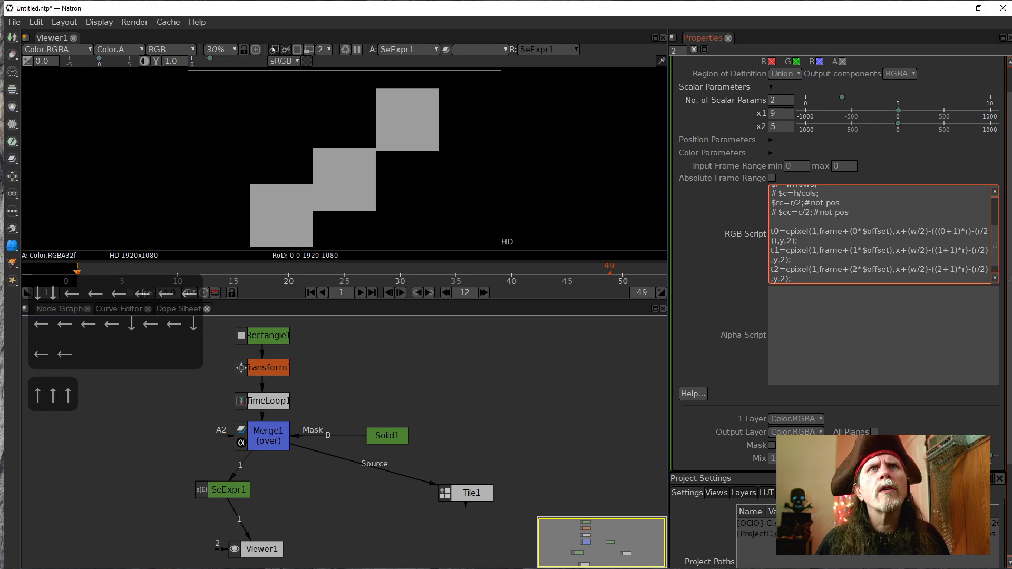
pyautogui.press('Left')
pyautogui.press('Left')
pyautogui.press('Left')
pyautogui.press('Left')
pyautogui.press('Left')
pyautogui.press('Left')
pyautogui.press('Left')
pyautogui.press('Left')
pyautogui.press('Left')
pyautogui.press('Left')
pyautogui.press('Left')
pyautogui.press('Left')
pyautogui.press('Left')
pyautogui.press('Left')
pyautogui.press('Right')
pyautogui.press('Right')
pyautogui.press('Right')
pyautogui.press('Right')
pyautogui.press('Right')
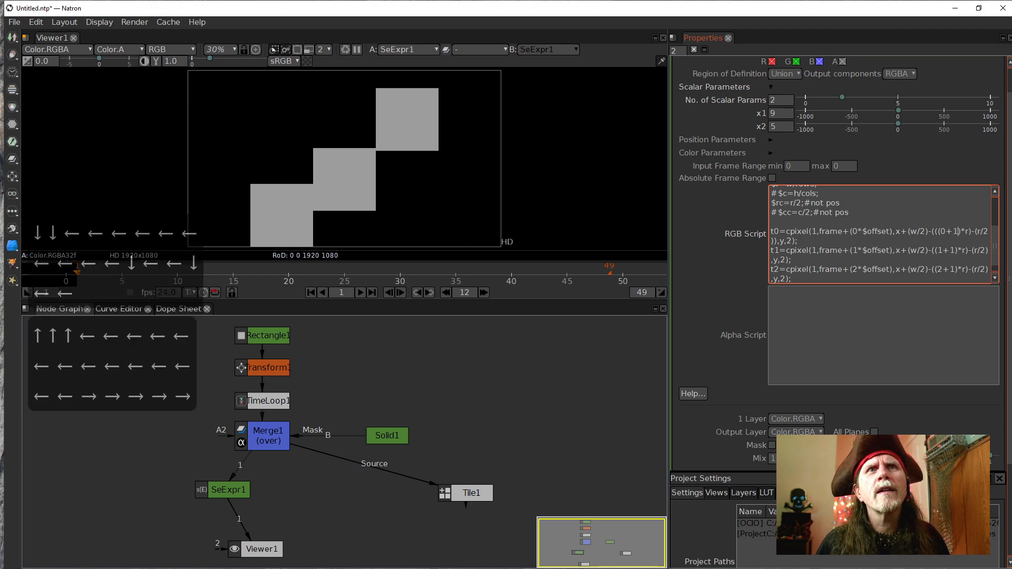
pyautogui.press('Right')
pyautogui.press('Right')
pyautogui.press('Right')
pyautogui.press('Right')
pyautogui.press('Right')
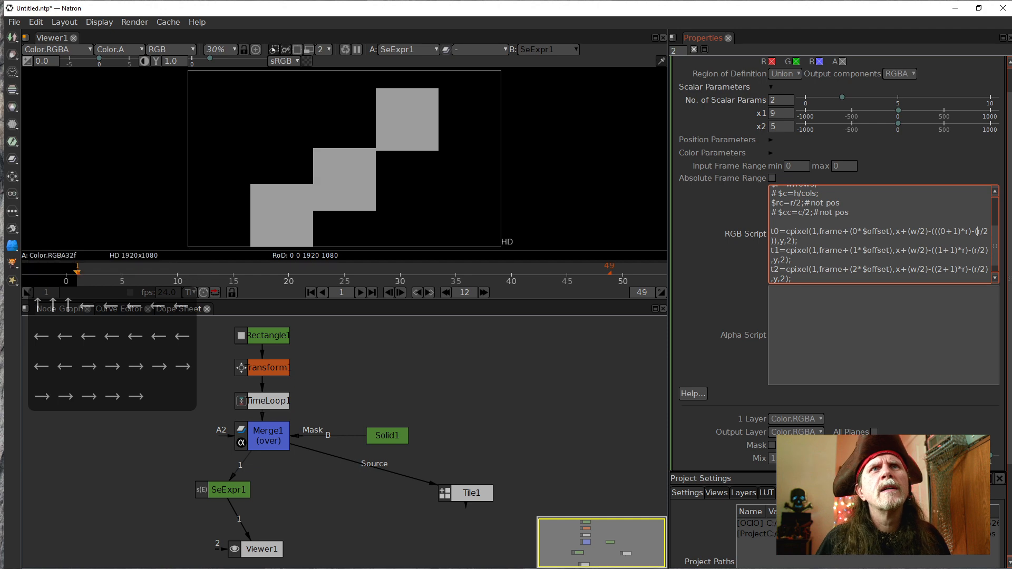
pyautogui.press('BackSpace')
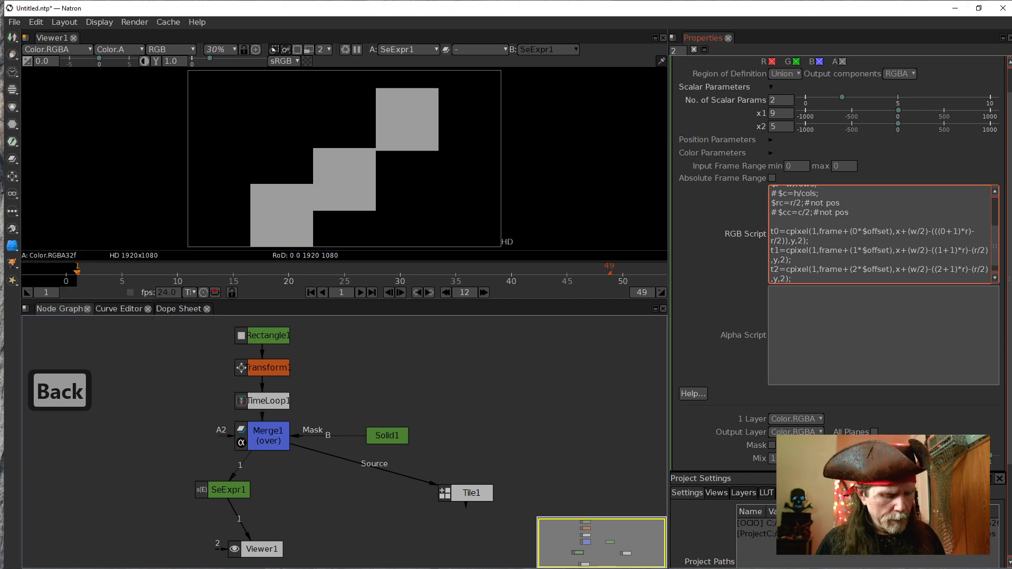
# Undo the parenthesis edits made to the t0 line's x offset
pyautogui.hotkey('ctrl', 'z')
pyautogui.hotkey('ctrl', 'z')
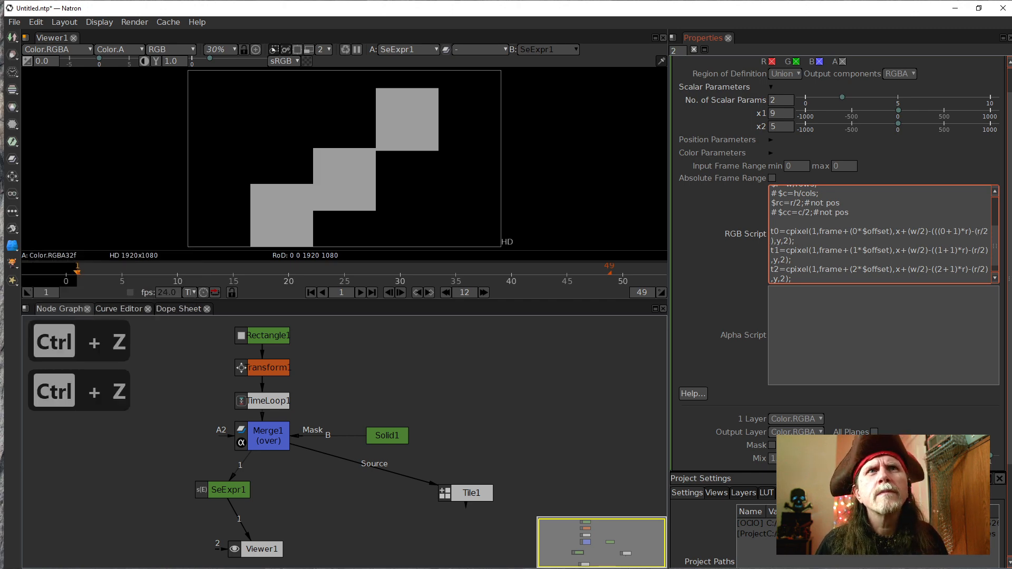
pyautogui.hotkey('ctrl', 'z')
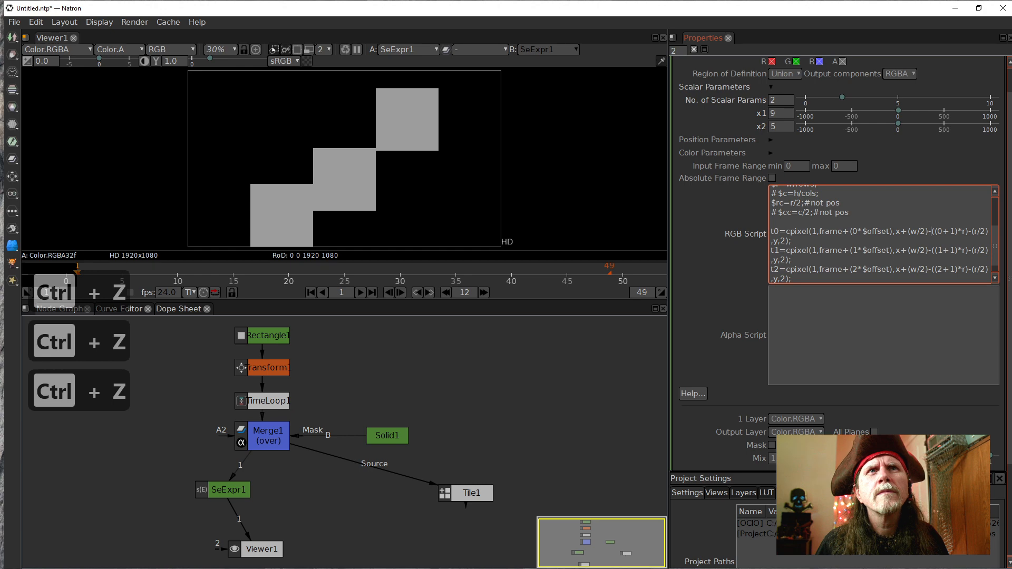
pyautogui.hotkey('ctrl', 'z')
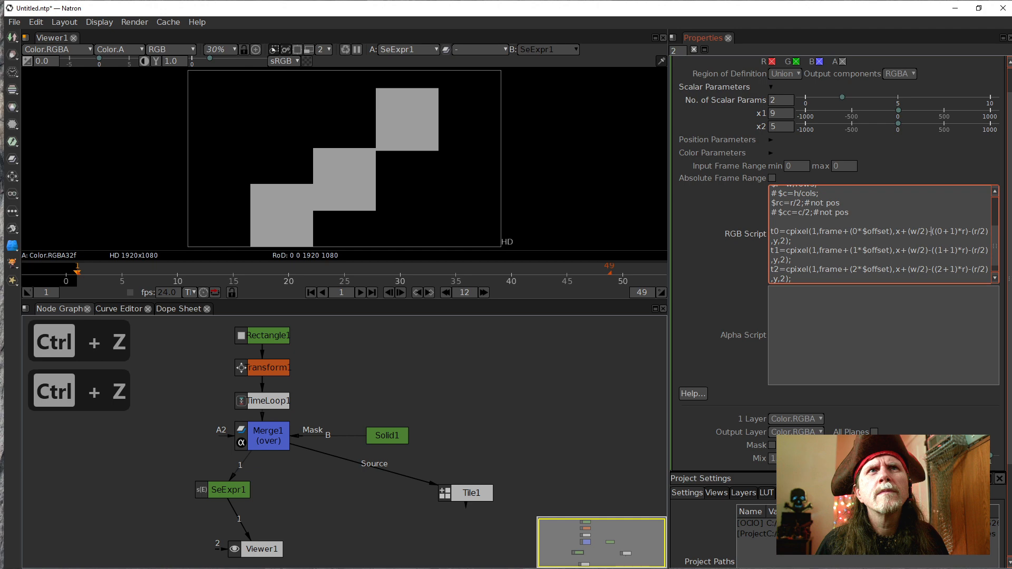
pyautogui.hotkey('ctrl', 'z')
pyautogui.hotkey('ctrl', 'z')
pyautogui.hotkey('ctrl', 'z')
pyautogui.hotkey('ctrl', 'z')
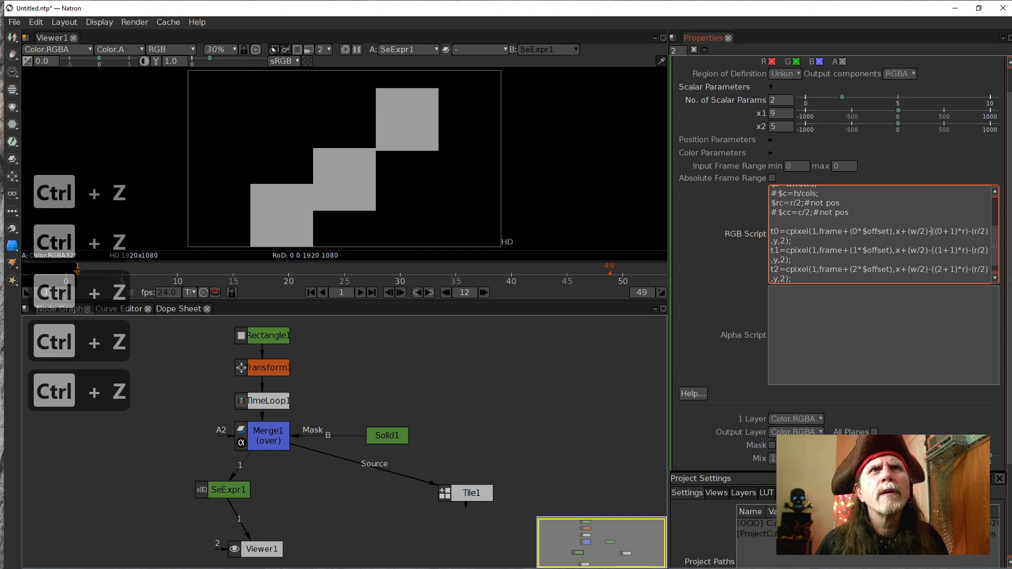
# Enclose ((0+1)*r)-(r/2) in outer parentheses so the t0 line's x offset reads x+(w/2)-(((0+1)*r)-(r/2))
pyautogui.press('Down')
pyautogui.press('Up')
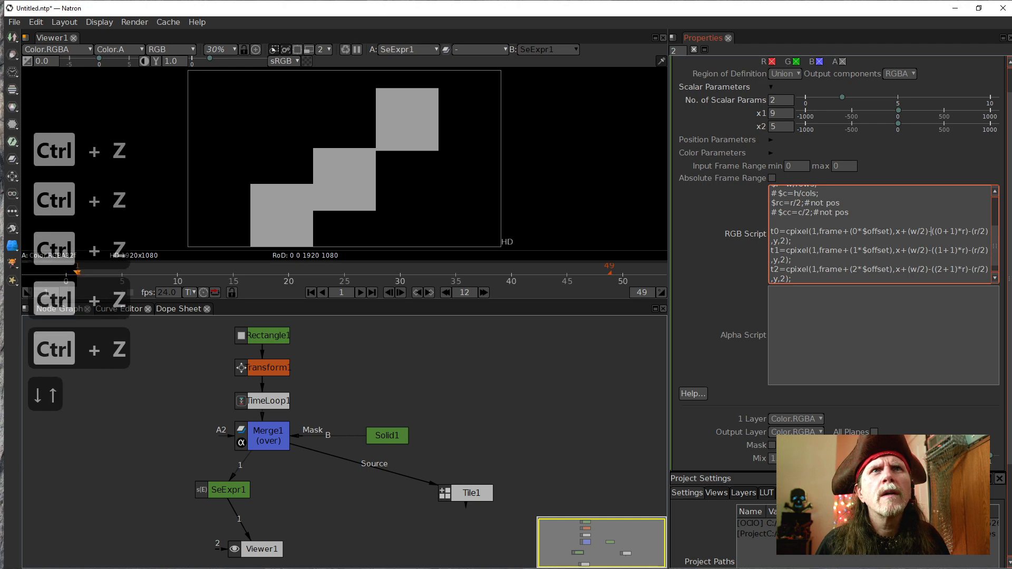
pyautogui.press('Right')
pyautogui.press('Right')
pyautogui.press('Right')
pyautogui.press('Right')
pyautogui.press('Right')
pyautogui.press('Right')
pyautogui.press('Right')
pyautogui.press('Right')
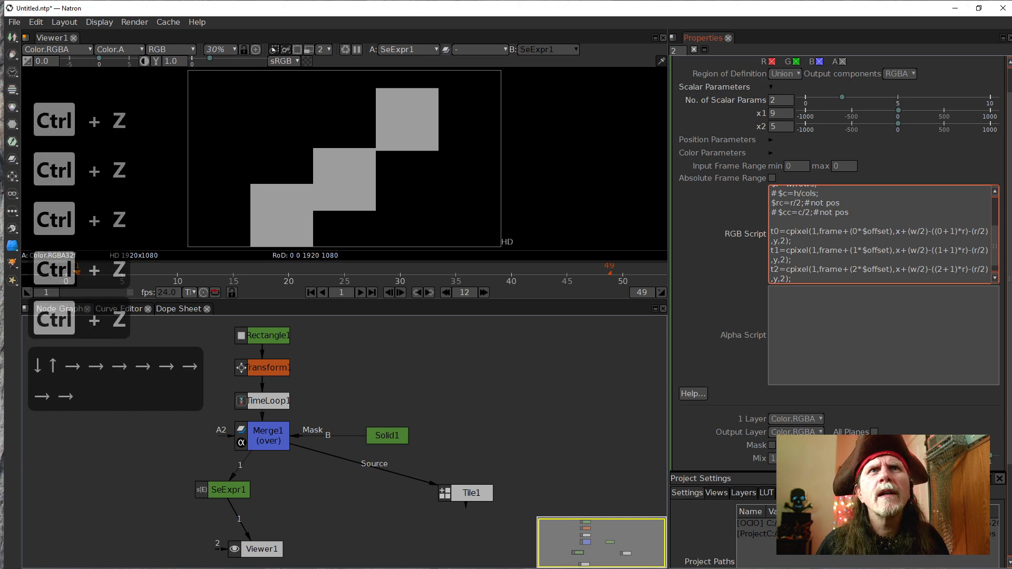
pyautogui.press('Right')
pyautogui.press('Left')
pyautogui.press('Left')
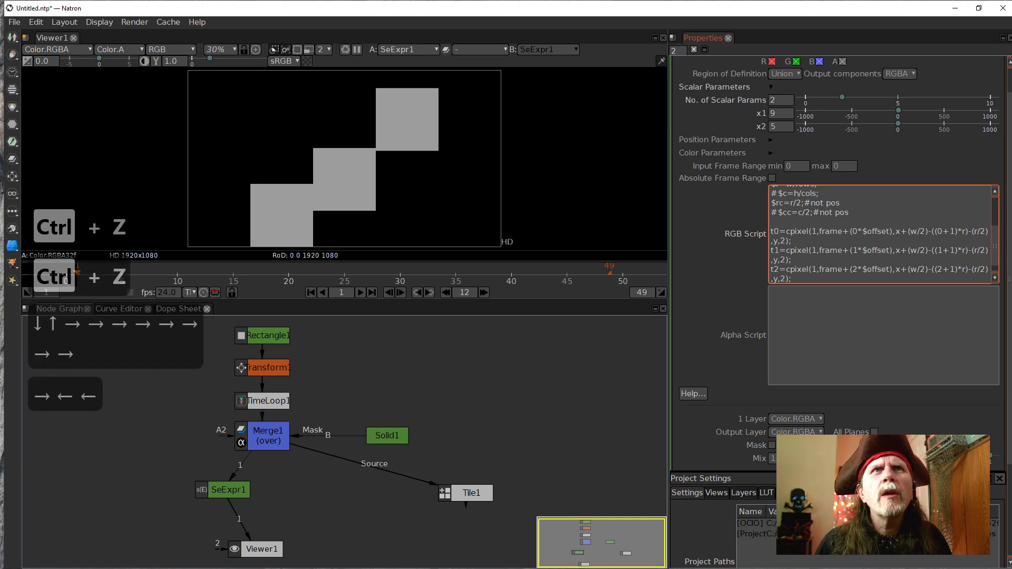
pyautogui.press('Left')
pyautogui.press('Right')
pyautogui.press('Right')
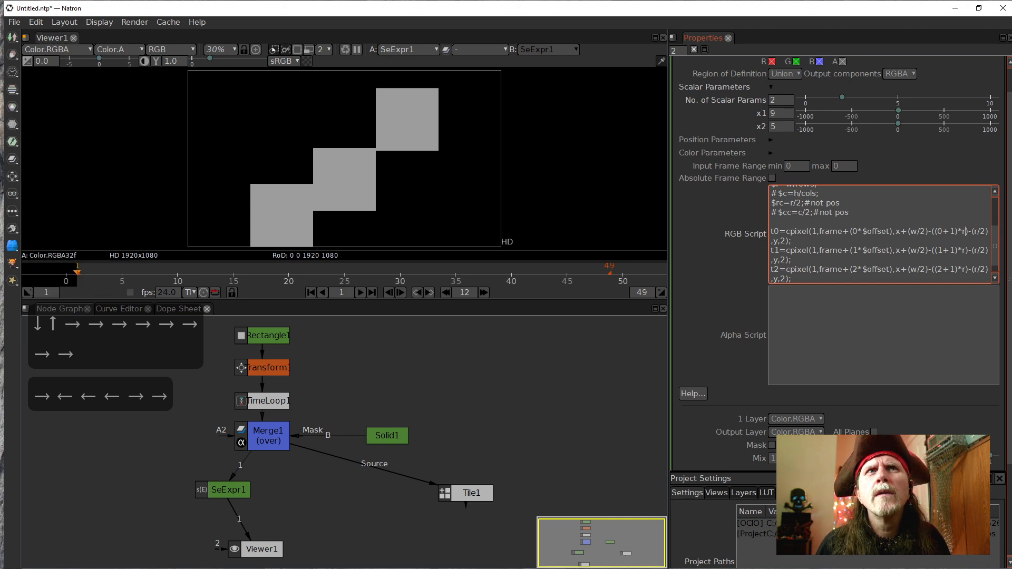
pyautogui.press('Left')
pyautogui.press('Left')
pyautogui.press('Left')
pyautogui.press('Left')
pyautogui.press('Left')
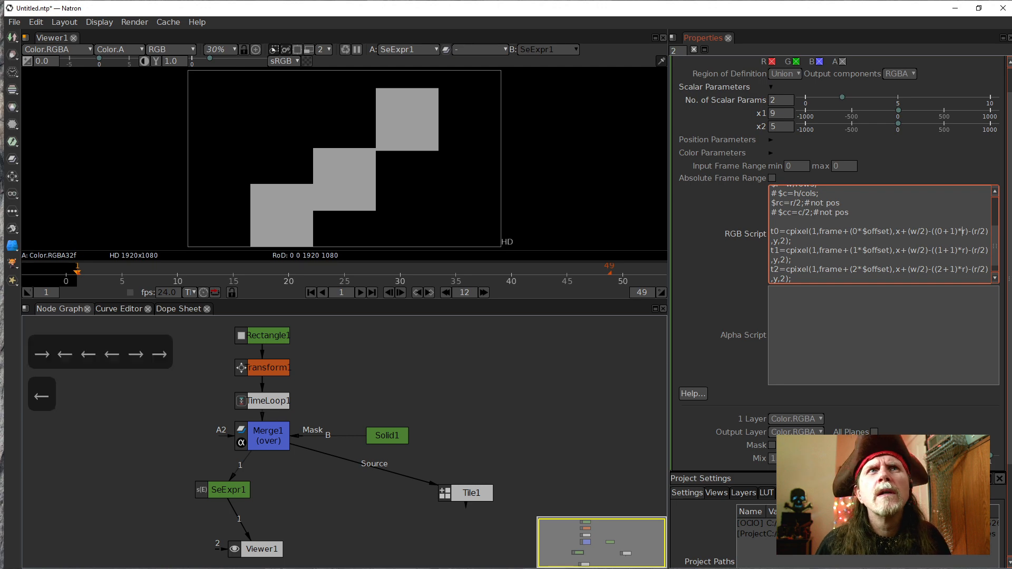
pyautogui.press('Left')
pyautogui.press('Left')
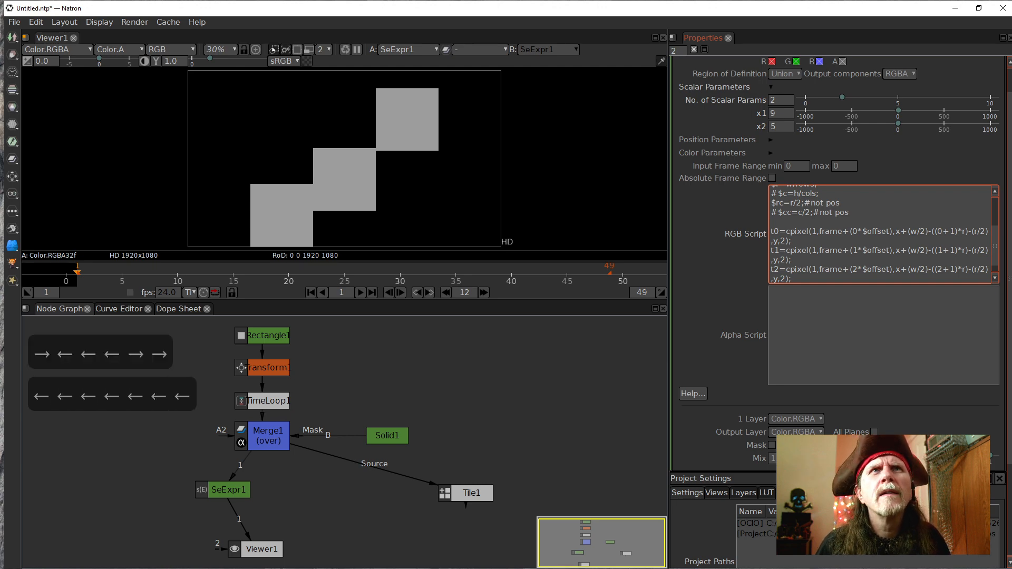
pyautogui.press('Left')
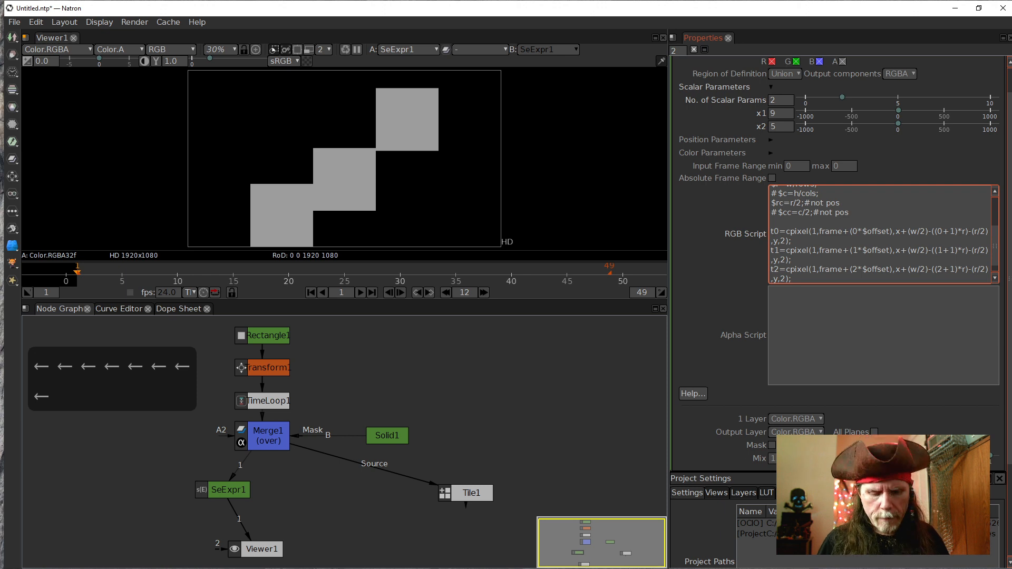
pyautogui.write('(')
pyautogui.press('Right')
pyautogui.press('Right')
pyautogui.press('Right')
pyautogui.press('Right')
pyautogui.press('Right')
pyautogui.press('Right')
pyautogui.press('Right')
pyautogui.press('Right')
pyautogui.press('Right')
pyautogui.press('Right')
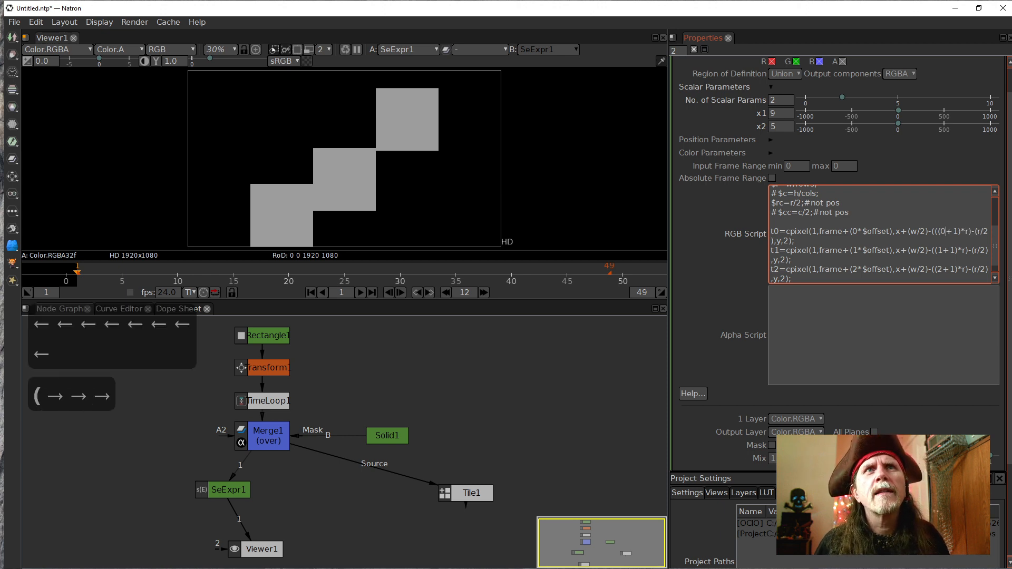
pyautogui.press('Right')
pyautogui.press('Right')
pyautogui.press('Right')
pyautogui.press('Right')
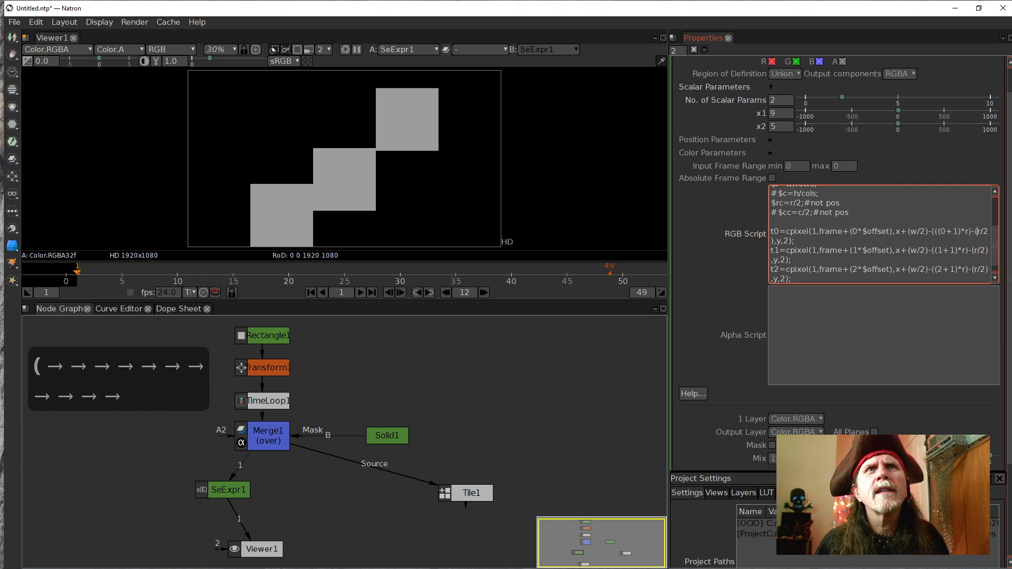
pyautogui.press('Right')
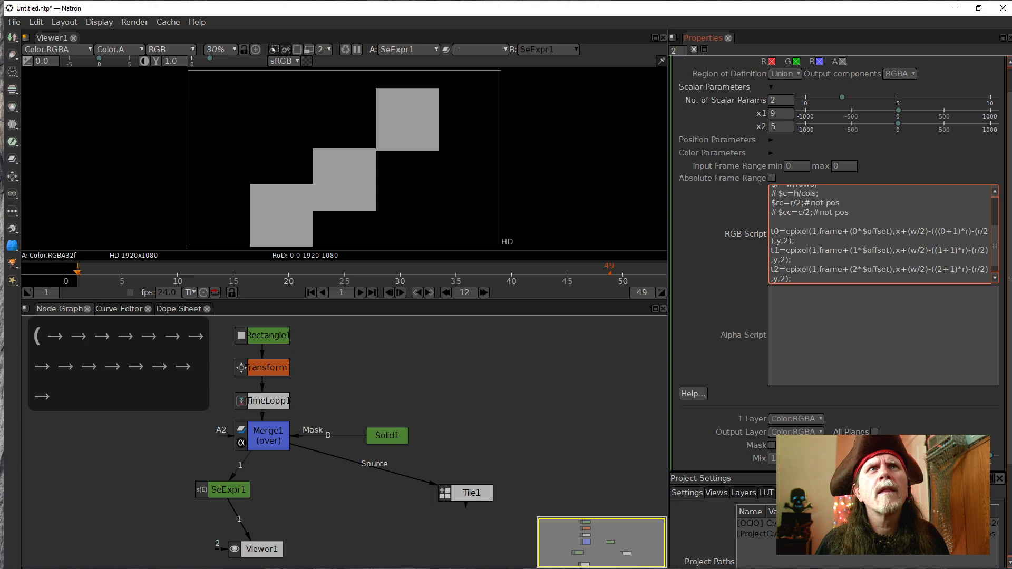
pyautogui.write(')')
# Enclose ((1+1)*r)-(r/2) in outer parentheses so the t1 line's x offset reads x+(w/2)-(((1+1)*r)-(r/2))
pyautogui.press('Down')
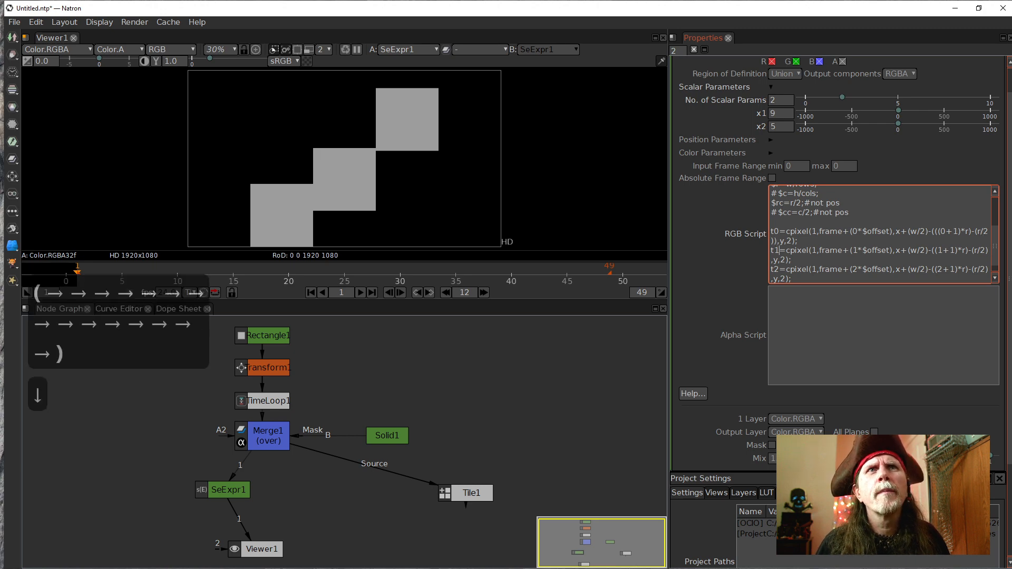
pyautogui.press('Left')
pyautogui.press('Left')
pyautogui.press('Left')
pyautogui.press('Left')
pyautogui.press('Left')
pyautogui.press('Left')
pyautogui.press('Left')
pyautogui.press('Left')
pyautogui.press('Left')
pyautogui.press('Left')
pyautogui.press('Left')
pyautogui.press('Left')
pyautogui.press('Left')
pyautogui.press('Left')
pyautogui.press('Left')
pyautogui.press('Left')
pyautogui.press('Down')
pyautogui.press('Down')
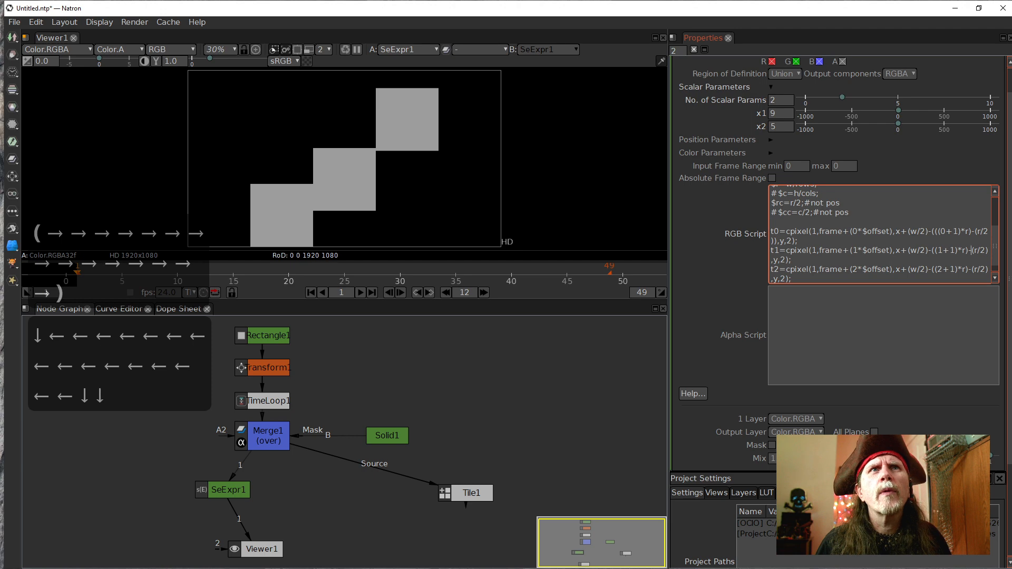
pyautogui.press('Left')
pyautogui.press('Left')
pyautogui.press('Left')
pyautogui.press('Left')
pyautogui.press('Left')
pyautogui.press('Left')
pyautogui.press('Left')
pyautogui.press('Left')
pyautogui.press('Left')
pyautogui.press('Left')
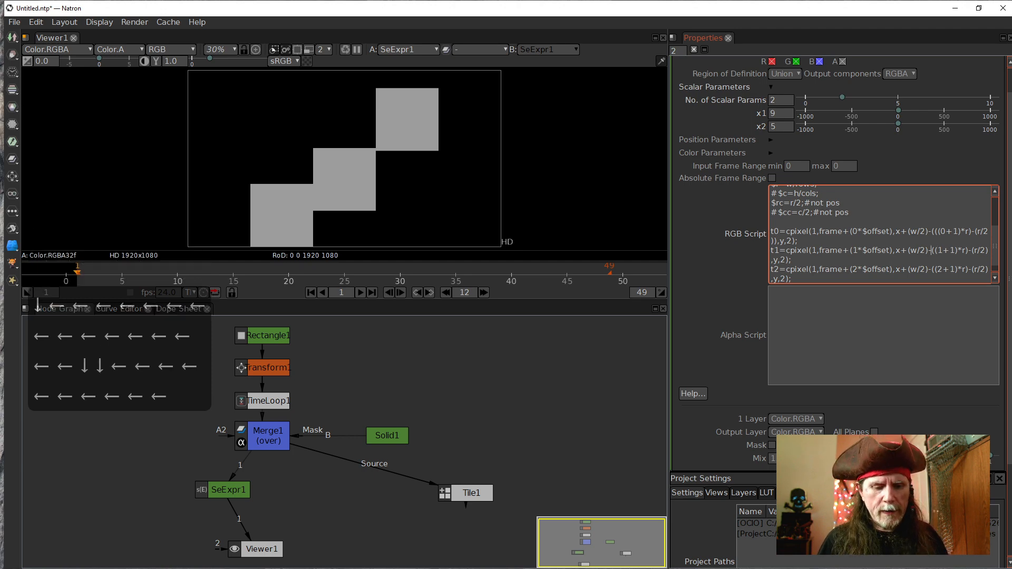
pyautogui.write('(')
pyautogui.press('Right')
pyautogui.press('Right')
pyautogui.press('Right')
pyautogui.press('Right')
pyautogui.press('Right')
pyautogui.press('Right')
pyautogui.press('Right')
pyautogui.press('Right')
pyautogui.press('Right')
pyautogui.press('Right')
pyautogui.press('Right')
pyautogui.press('Right')
pyautogui.press('Right')
pyautogui.press('Right')
pyautogui.press('Right')
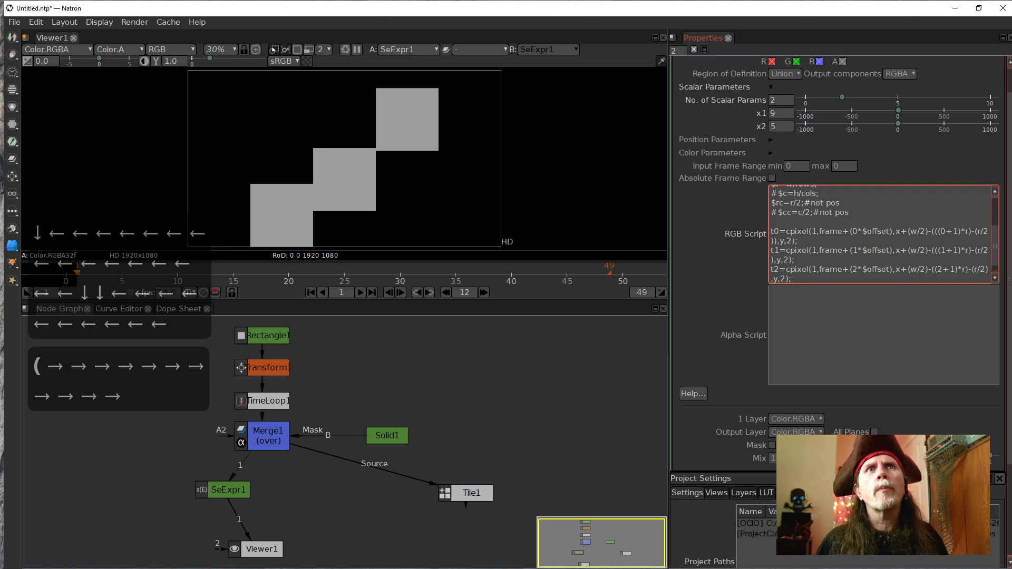
pyautogui.write(')')
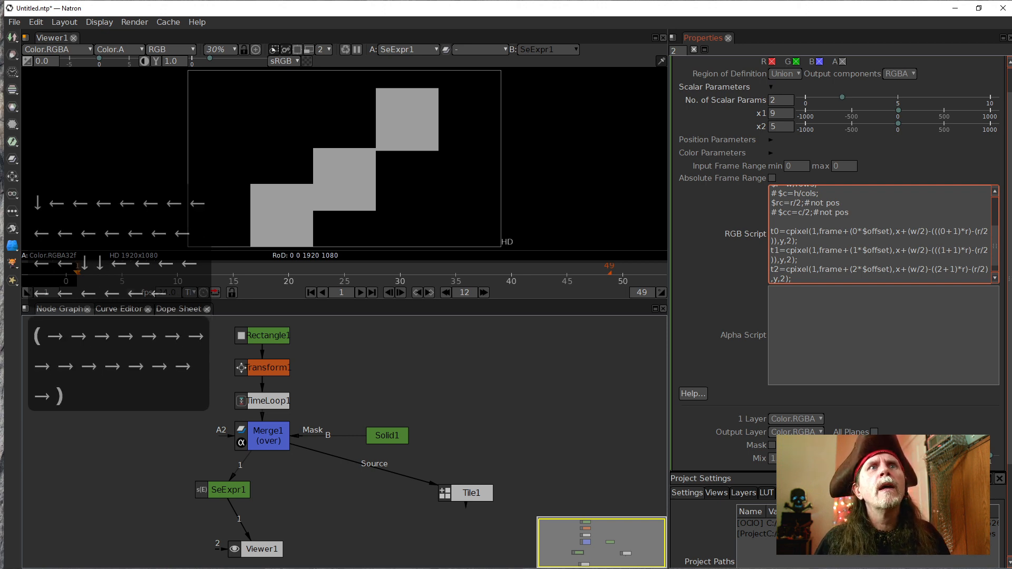
# Enclose ((2+1)*r)-(r/2) in the t2 line's x offset in outer parentheses and apply the edited RGB script
pyautogui.press('Left')
pyautogui.press('Left')
pyautogui.press('Left')
pyautogui.press('Left')
pyautogui.press('Left')
pyautogui.press('Left')
pyautogui.press('Left')
pyautogui.press('Left')
pyautogui.press('Left')
pyautogui.press('Left')
pyautogui.press('Left')
pyautogui.press('Left')
pyautogui.press('Left')
pyautogui.press('Left')
pyautogui.press('Left')
pyautogui.press('Left')
pyautogui.press('Left')
pyautogui.press('Left')
pyautogui.press('Left')
pyautogui.press('Left')
pyautogui.press('Left')
pyautogui.press('Left')
pyautogui.press('Left')
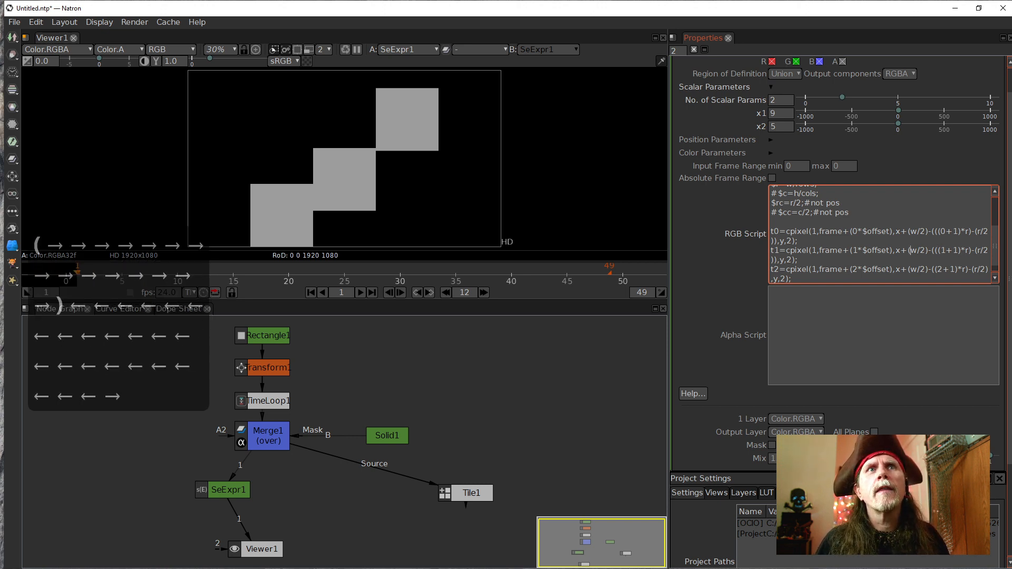
pyautogui.press('Right')
pyautogui.press('Right')
pyautogui.press('Right')
pyautogui.press('Right')
pyautogui.press('Right')
pyautogui.press('Right')
pyautogui.press('Right')
pyautogui.press('Right')
pyautogui.press('Right')
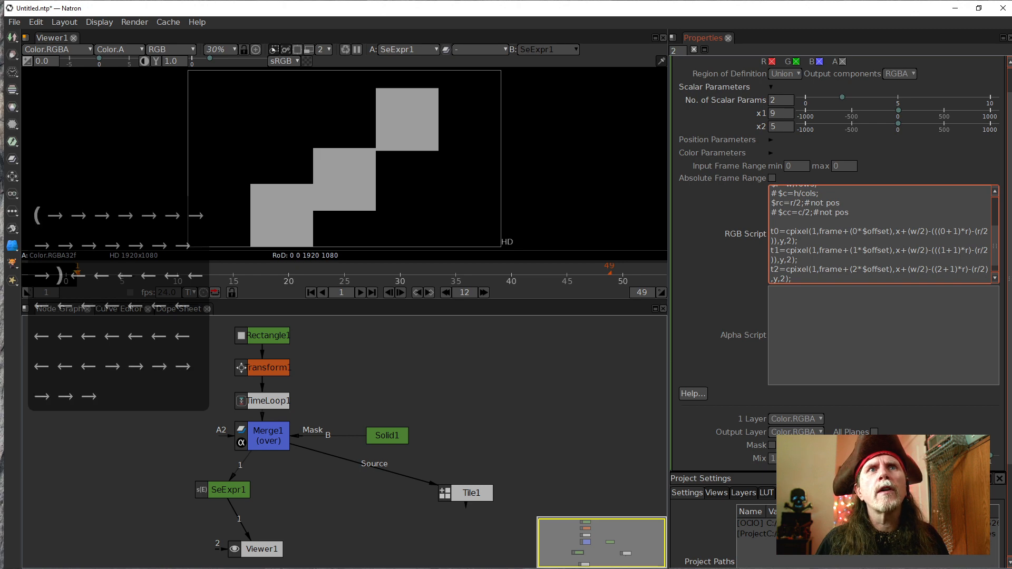
pyautogui.press('Down')
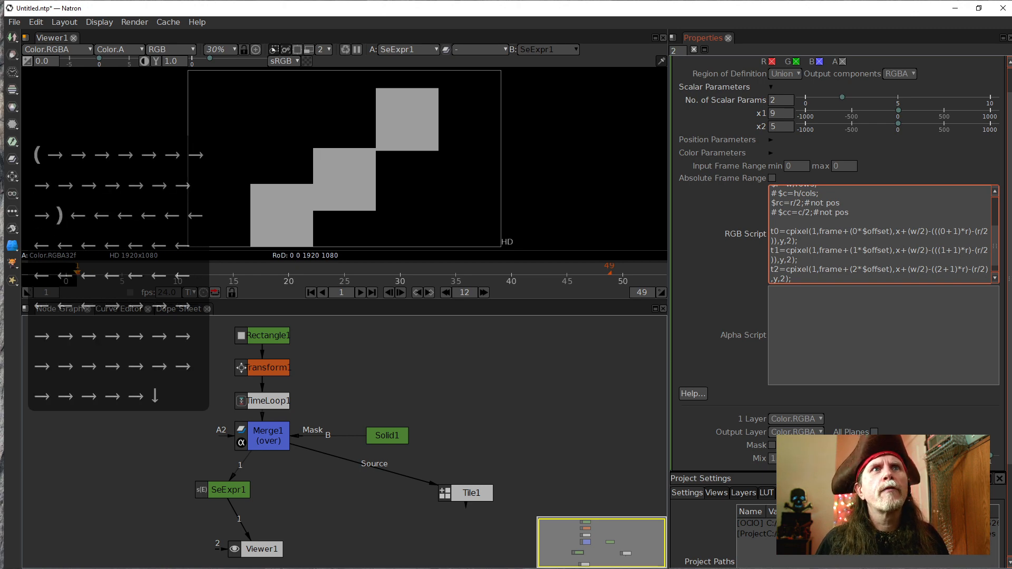
pyautogui.press('Left')
pyautogui.press('Left')
pyautogui.press('Left')
pyautogui.press('Left')
pyautogui.press('Left')
pyautogui.press('Left')
pyautogui.press('Left')
pyautogui.press('Left')
pyautogui.press('Left')
pyautogui.press('Left')
pyautogui.press('Left')
pyautogui.press('Left')
pyautogui.press('Left')
pyautogui.press('Left')
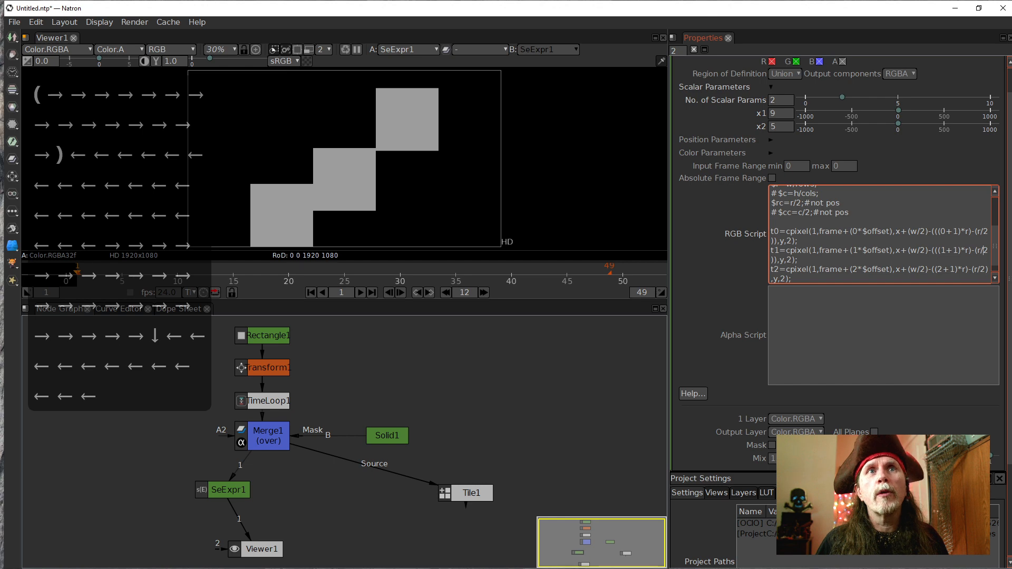
pyautogui.press('Down')
pyautogui.press('Down')
pyautogui.press('Left')
pyautogui.press('Left')
pyautogui.press('Left')
pyautogui.press('Left')
pyautogui.press('Left')
pyautogui.press('Left')
pyautogui.press('Left')
pyautogui.press('Left')
pyautogui.press('Left')
pyautogui.press('Left')
pyautogui.press('Left')
pyautogui.press('Left')
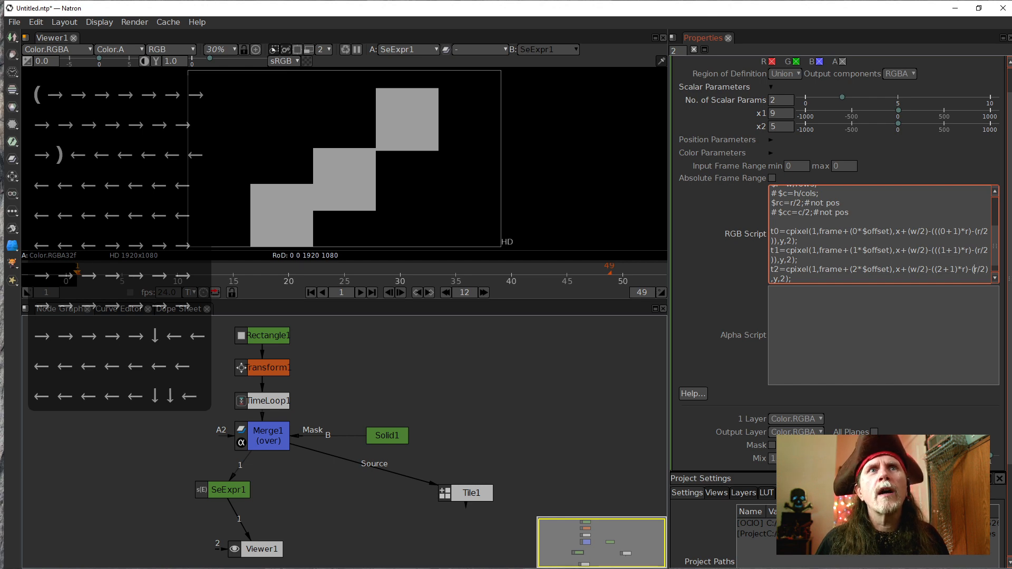
pyautogui.write('(')
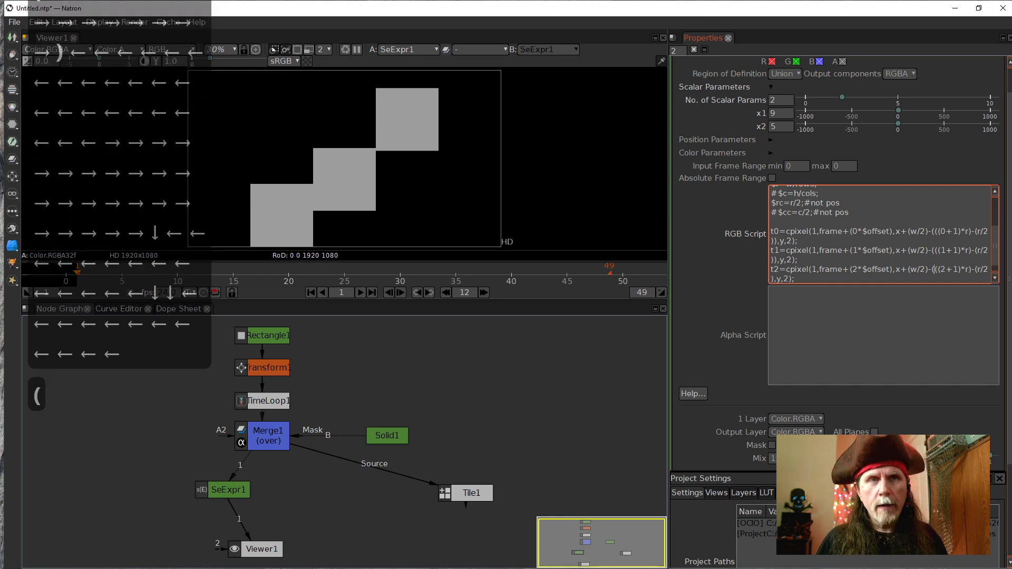
pyautogui.press('Right')
pyautogui.press('Right')
pyautogui.press('Right')
pyautogui.press('Right')
pyautogui.press('Right')
pyautogui.press('Right')
pyautogui.press('Right')
pyautogui.press('Right')
pyautogui.press('Right')
pyautogui.press('Right')
pyautogui.press('Right')
pyautogui.press('Right')
pyautogui.press('Right')
pyautogui.press('Right')
pyautogui.press('Right')
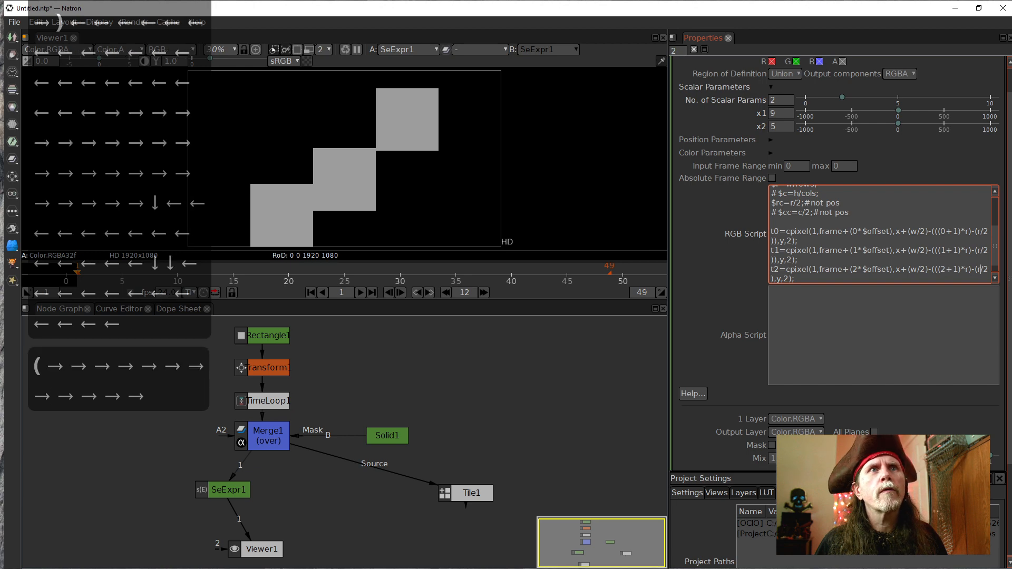
pyautogui.write(')')
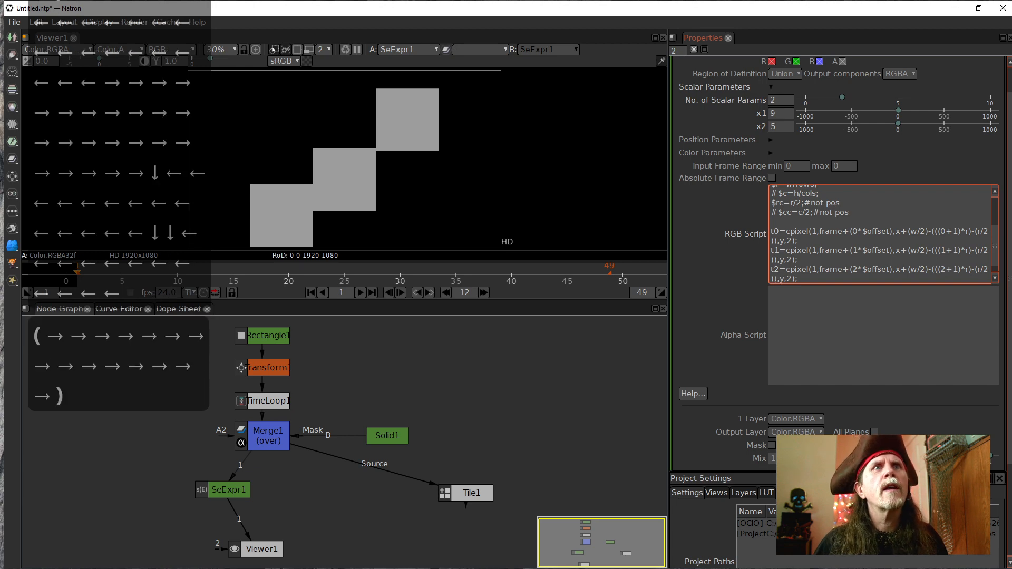
pyautogui.click(743, 283)
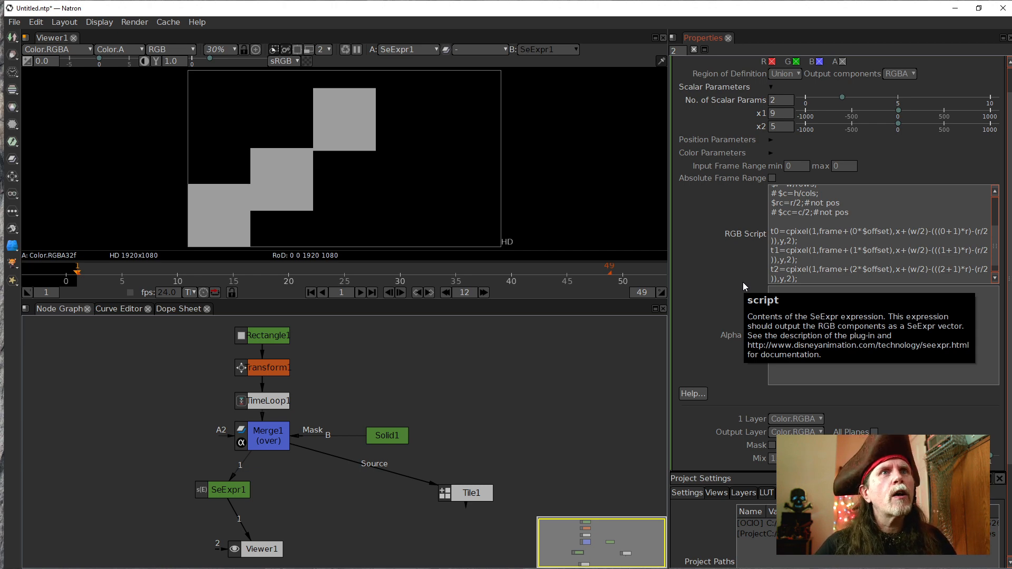
pyautogui.click(777, 279)
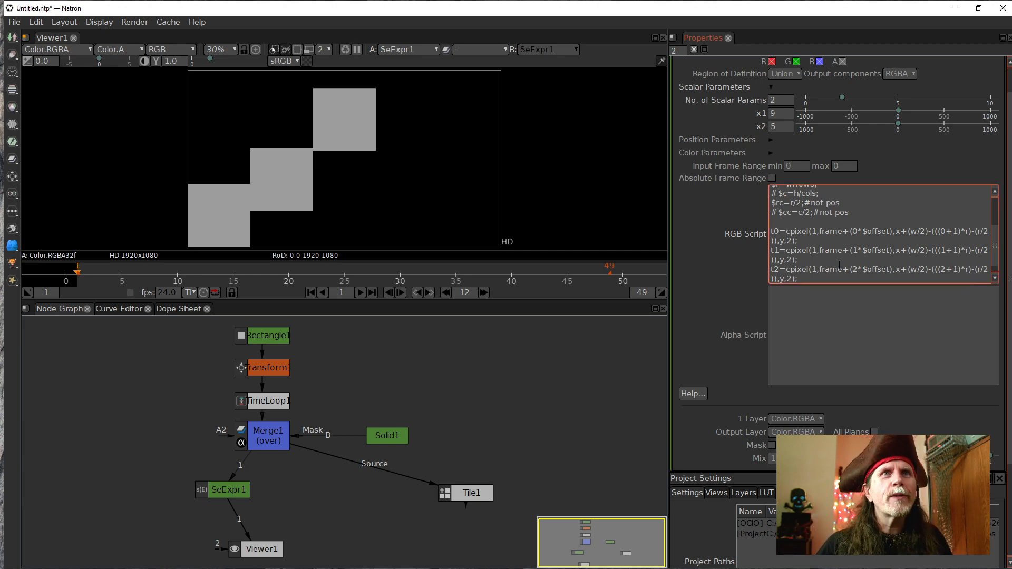
pyautogui.click(826, 276)
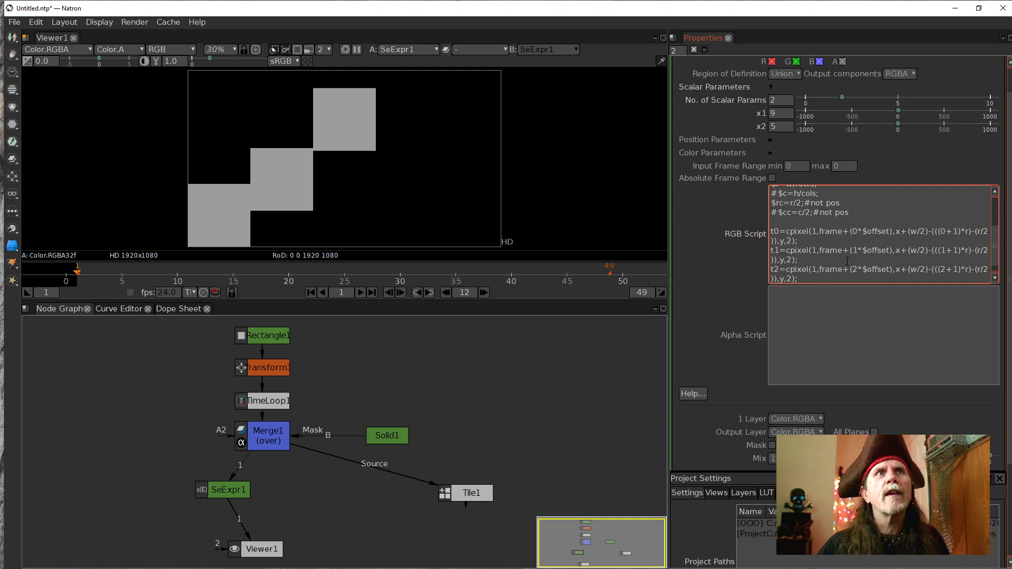
pyautogui.write('(t0+t1+t2)/3')
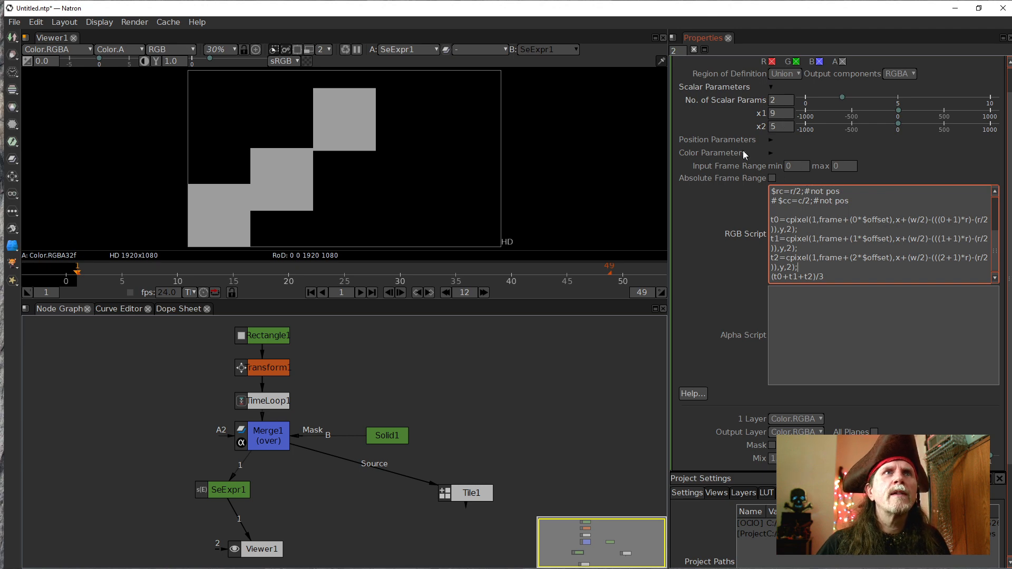
# Test the tile spacing by lowering x2 to 3, and set x2 back to 5
pyautogui.click(776, 101)
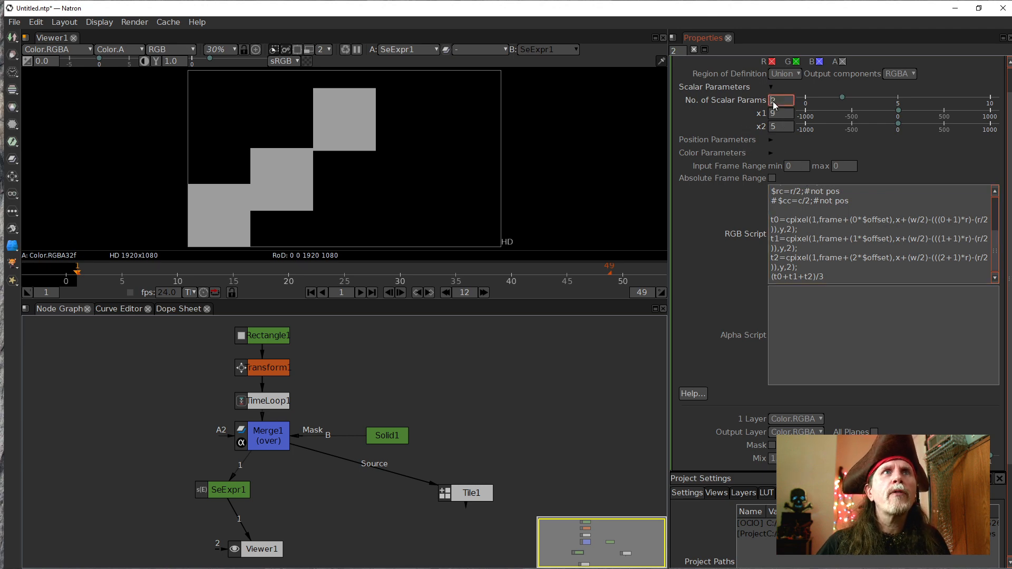
pyautogui.click(775, 131)
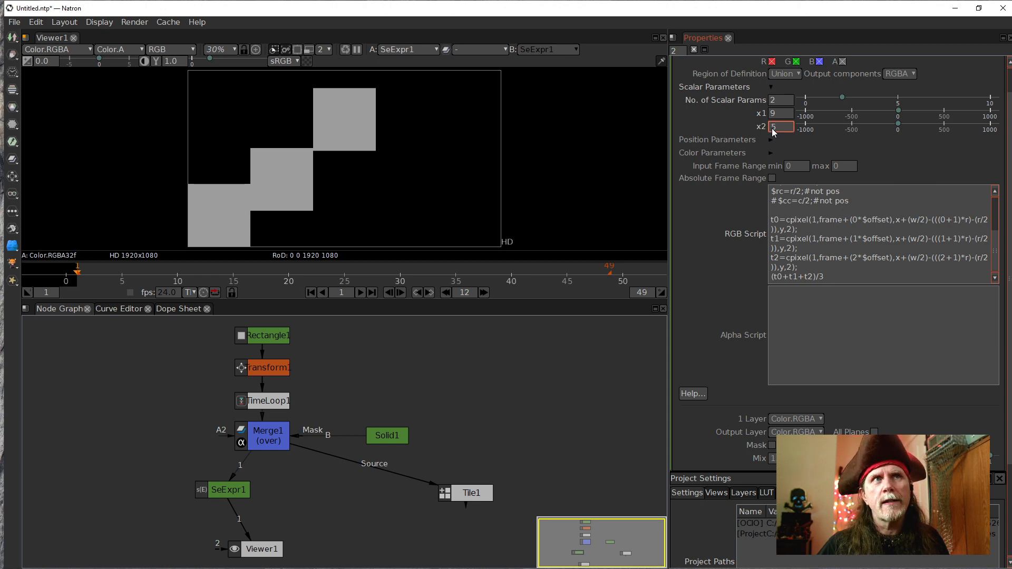
pyautogui.scroll(-1, 773, 131)
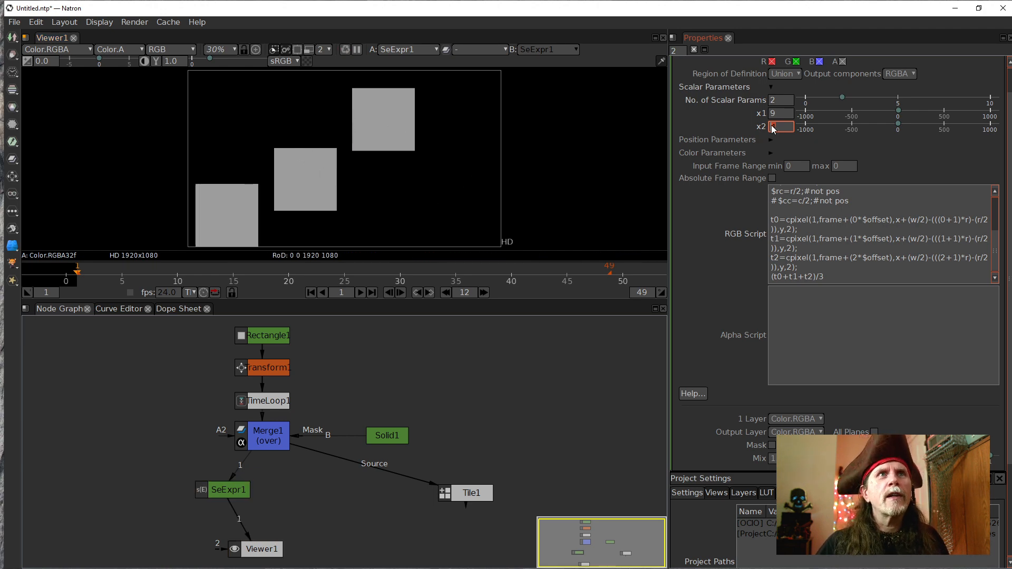
pyautogui.scroll(-1, 771, 127)
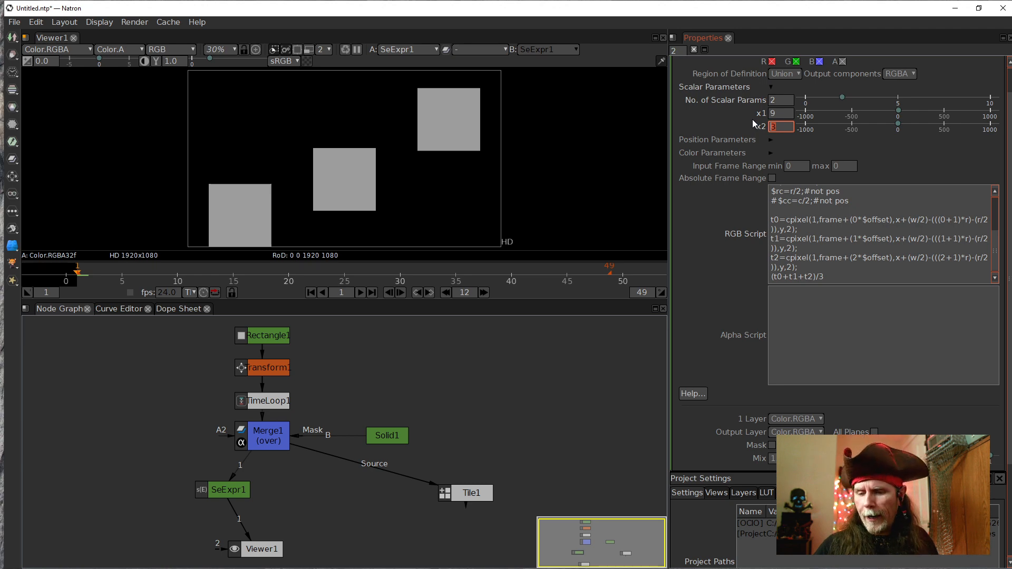
pyautogui.write('5')
pyautogui.press('Return')
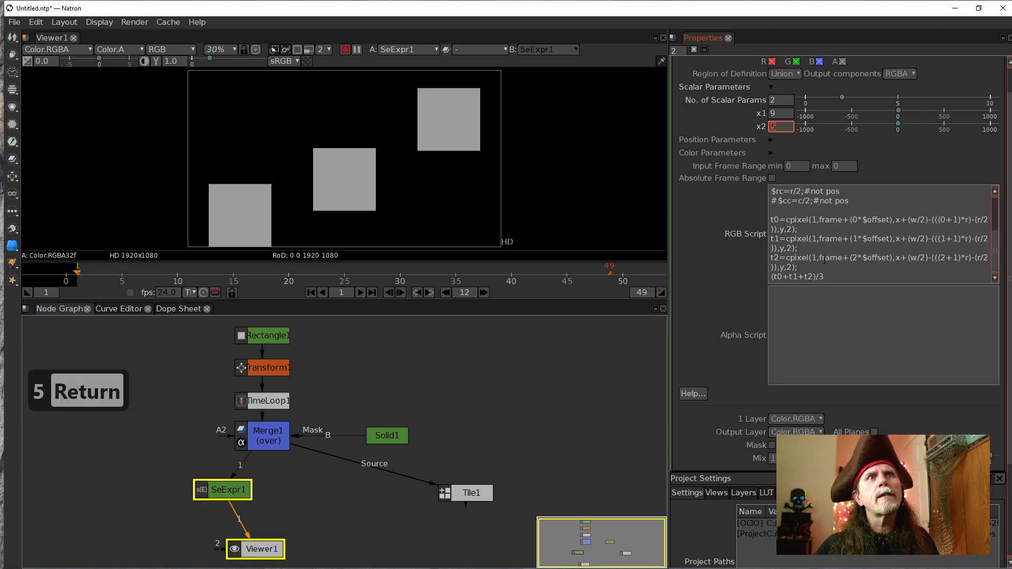
# Copy the t2 line together with the (t0+t1+t2)/3 line and paste both twice at the end of the RGB script
pyautogui.scroll(-1, 824, 260)
pyautogui.click(820, 237)
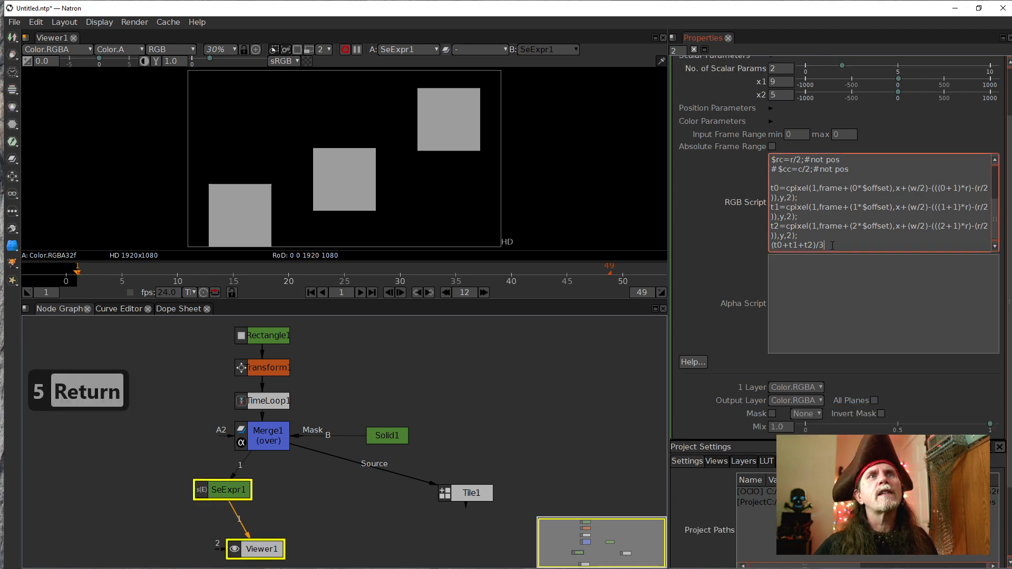
pyautogui.moveTo(838, 244); pyautogui.dragTo(771, 227)
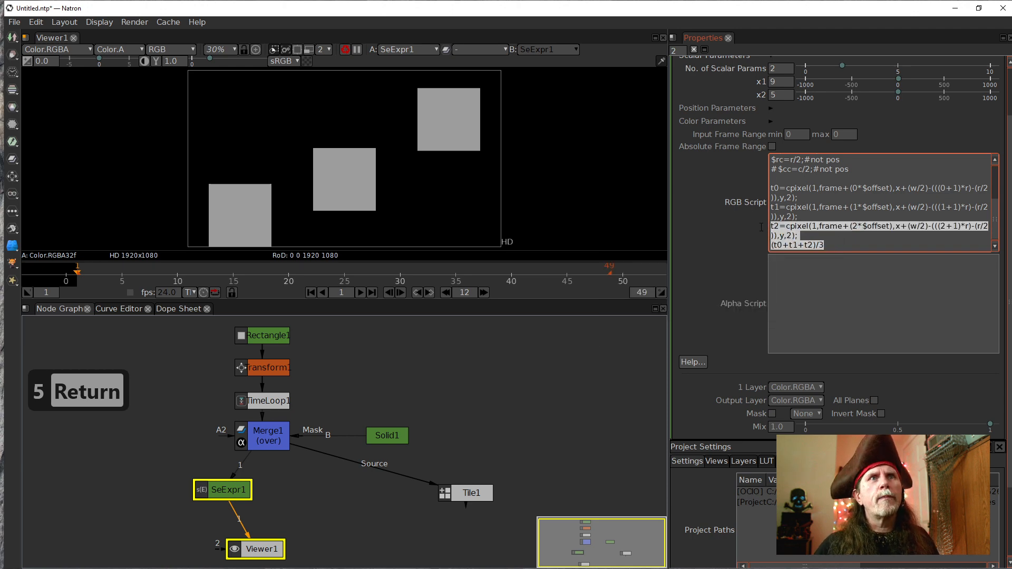
pyautogui.hotkey('ctrl', 'c')
pyautogui.click(846, 240)
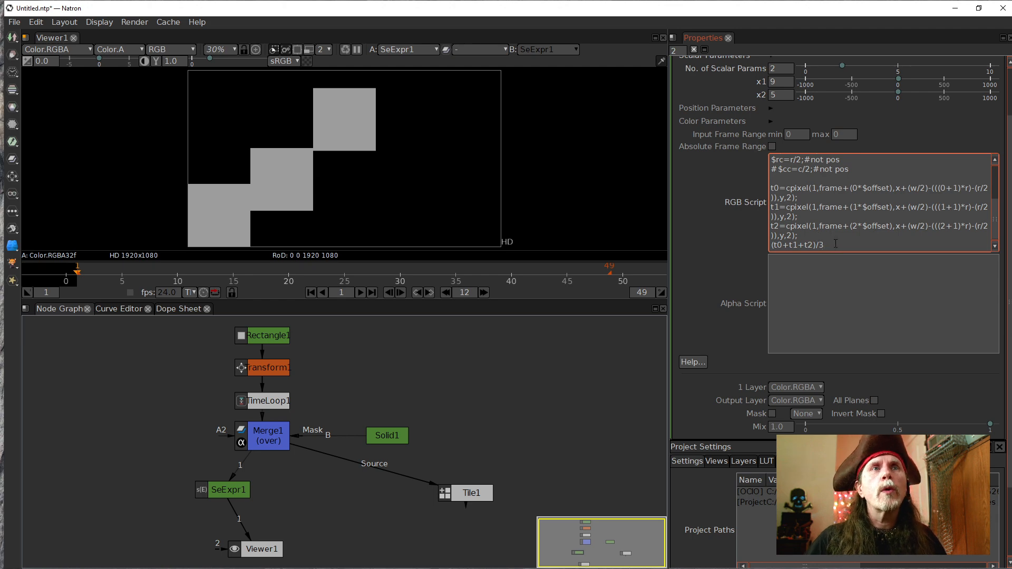
pyautogui.hotkey('shift', 'Return')
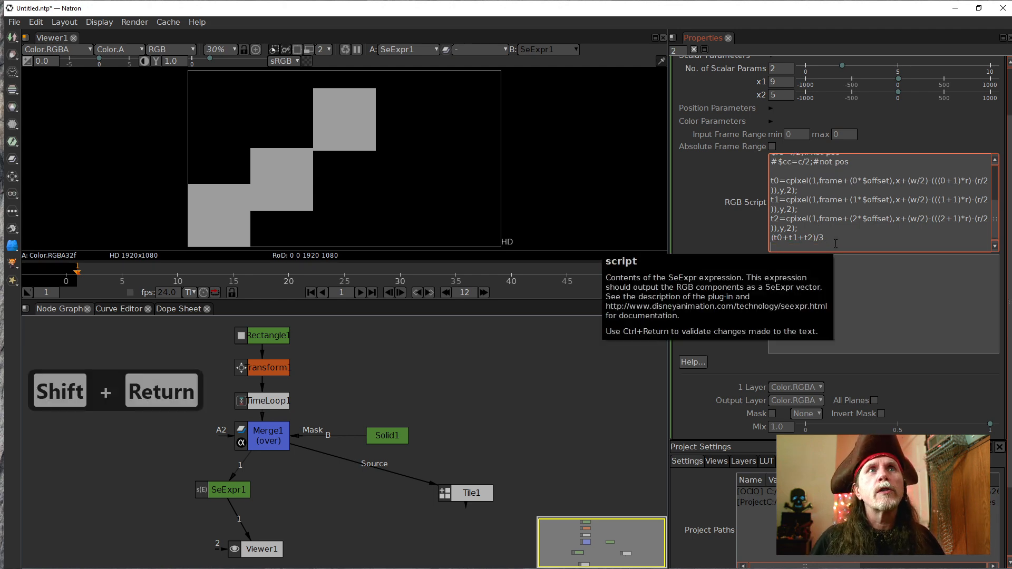
pyautogui.hotkey('ctrl', 'v')
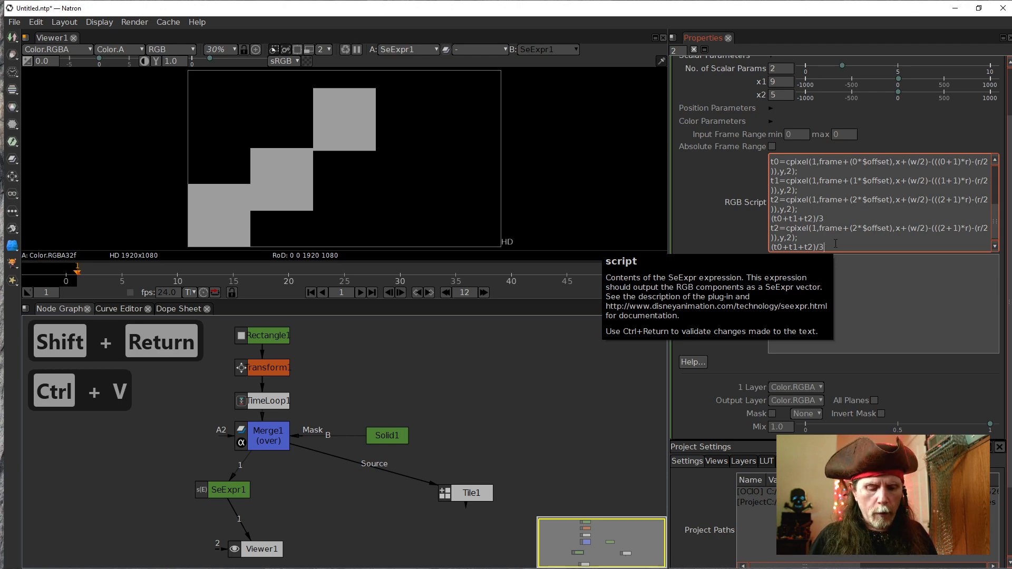
pyautogui.hotkey('shift', 'Return')
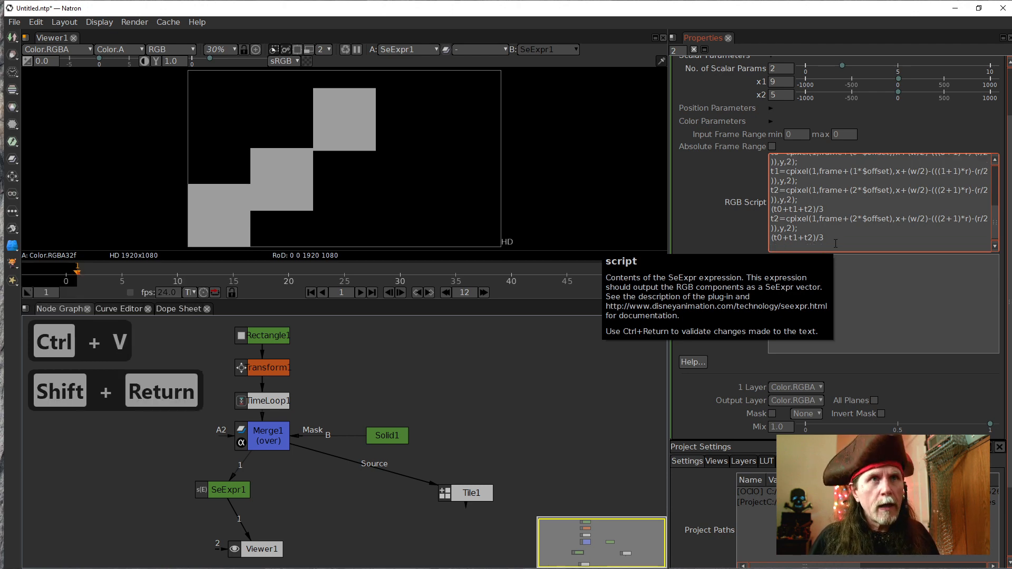
pyautogui.hotkey('ctrl', 'v')
# Rename the variable of the first pasted duplicate t2 line in the RGB script to t3
pyautogui.press('Up')
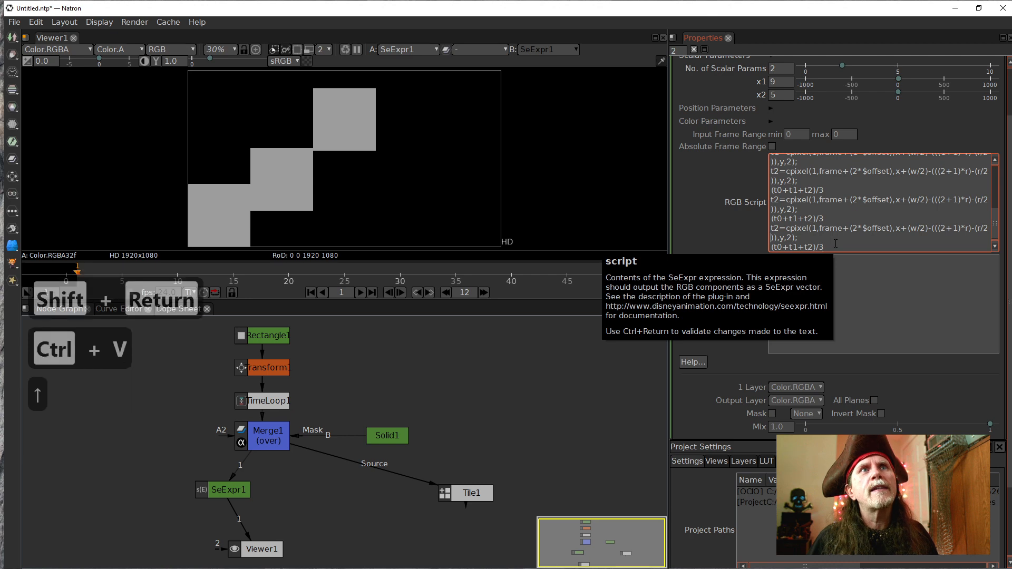
pyautogui.press('Left')
pyautogui.press('Up')
pyautogui.press('Left')
pyautogui.press('Left')
pyautogui.press('Left')
pyautogui.press('Left')
pyautogui.press('Left')
pyautogui.press('Up')
pyautogui.press('Up')
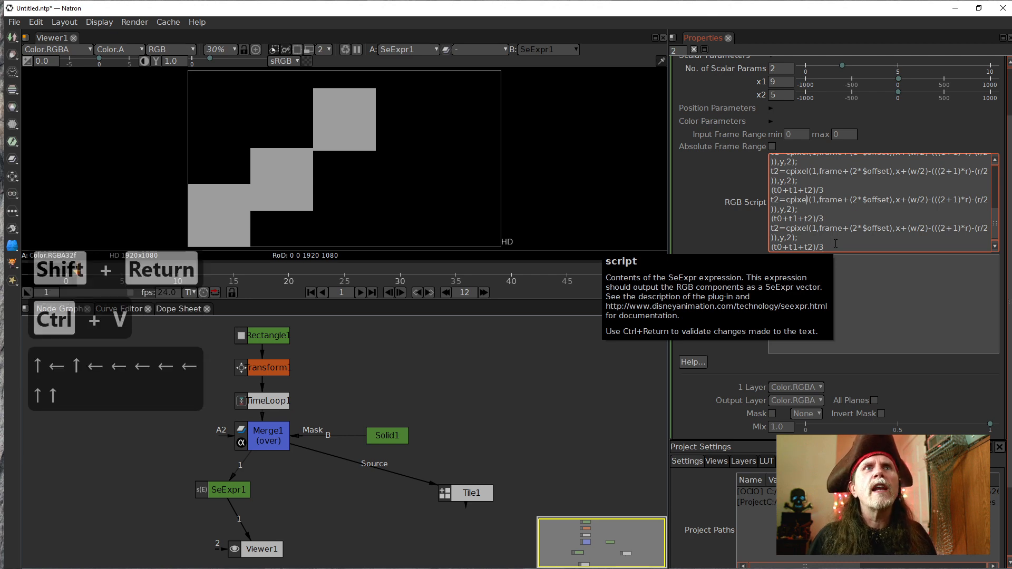
pyautogui.press('Left')
pyautogui.press('Left')
pyautogui.press('Left')
pyautogui.press('Left')
pyautogui.press('Left')
pyautogui.press('Left')
pyautogui.press('Left')
pyautogui.press('Right')
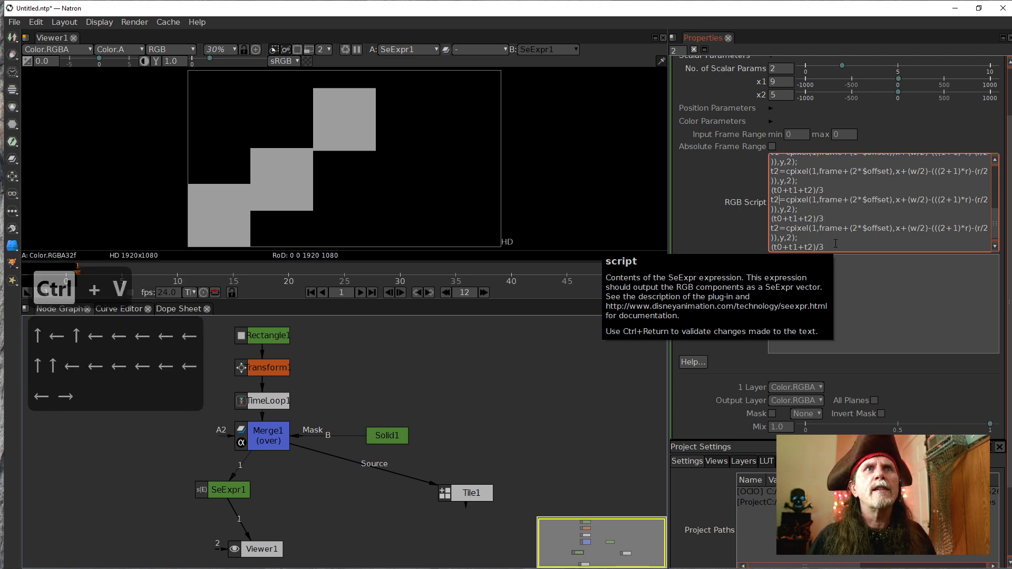
pyautogui.press('BackSpace')
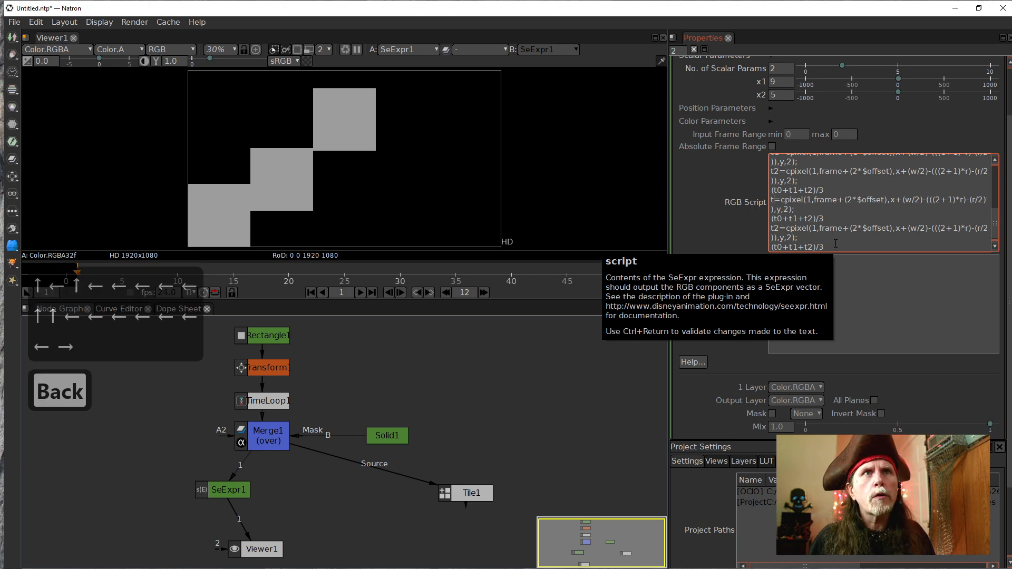
pyautogui.write('3')
# In the t3 line, change the frame offset to 3*$offset and the x offset's inner term to (3+1)*r
pyautogui.press('Right')
pyautogui.press('Right')
pyautogui.press('Right')
pyautogui.press('Right')
pyautogui.press('Right')
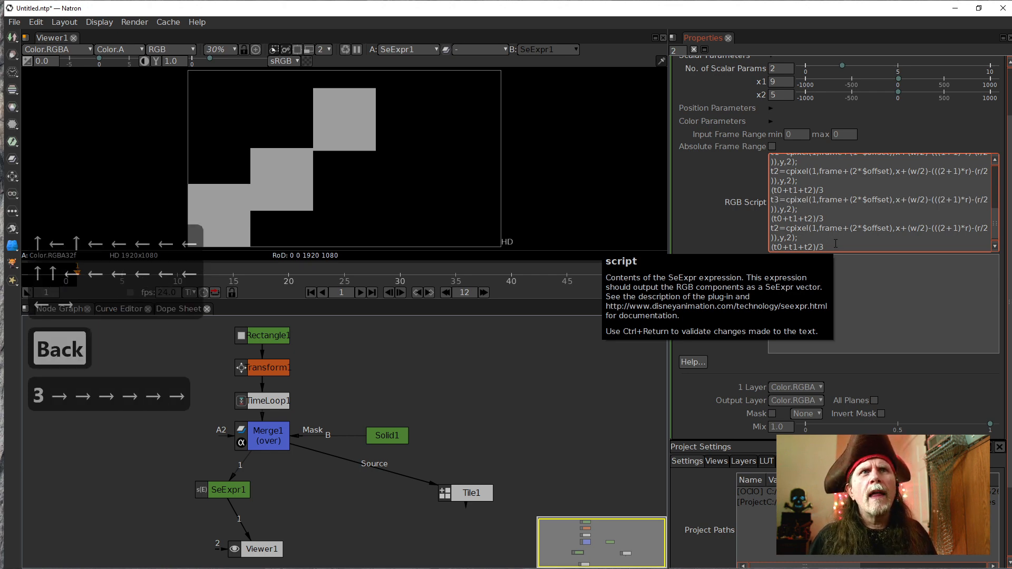
pyautogui.press('Right')
pyautogui.press('Right')
pyautogui.press('Right')
pyautogui.press('Right')
pyautogui.press('Right')
pyautogui.press('Right')
pyautogui.press('Right')
pyautogui.press('Right')
pyautogui.press('Right')
pyautogui.press('Right')
pyautogui.press('Right')
pyautogui.press('Right')
pyautogui.press('Right')
pyautogui.press('BackSpace')
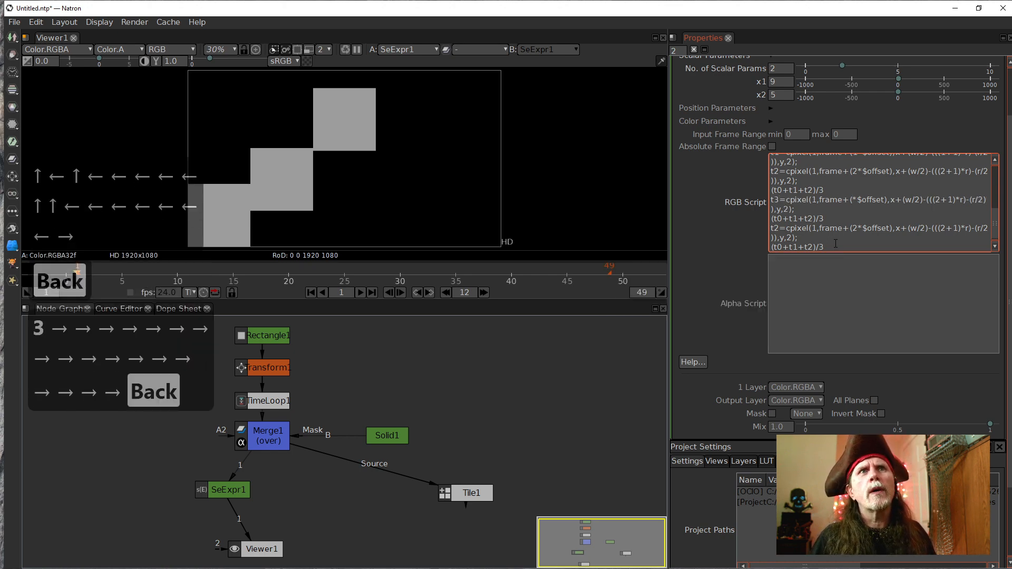
pyautogui.write('3')
pyautogui.press('Right')
pyautogui.press('Right')
pyautogui.press('Right')
pyautogui.press('Right')
pyautogui.press('Right')
pyautogui.press('Right')
pyautogui.press('Right')
pyautogui.press('Right')
pyautogui.press('Right')
pyautogui.press('Right')
pyautogui.press('Right')
pyautogui.press('Right')
pyautogui.press('Right')
pyautogui.press('Right')
pyautogui.press('Right')
pyautogui.press('Right')
pyautogui.press('Right')
pyautogui.press('Right')
pyautogui.press('Right')
pyautogui.press('Right')
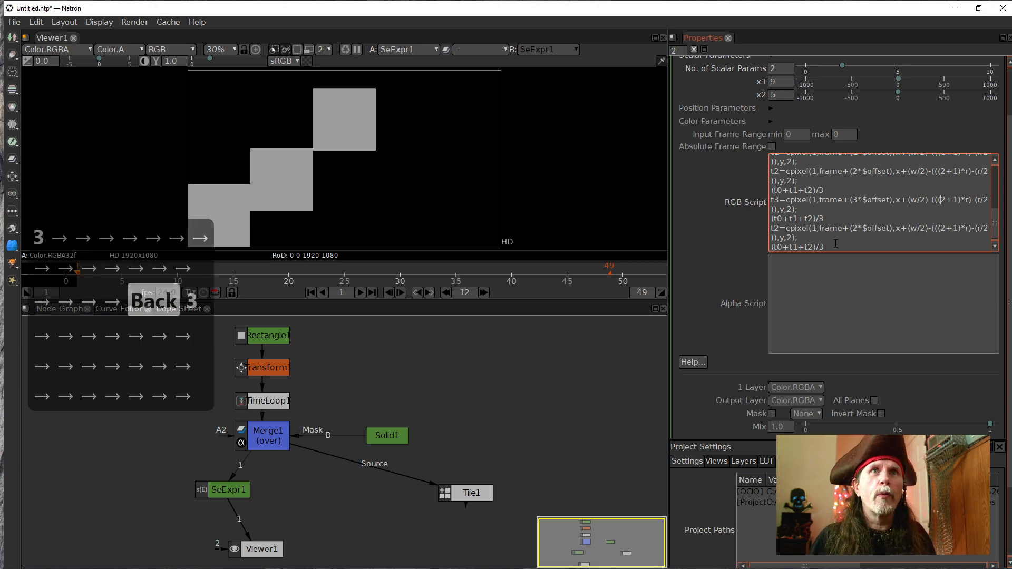
pyautogui.press('Right')
pyautogui.press('Right')
pyautogui.press('BackSpace')
pyautogui.write('3')
# In the last pasted t2 line, change the x offset's inner term to (4+1)*r and the frame offset to 4*$offset
pyautogui.press('Down')
pyautogui.press('Down')
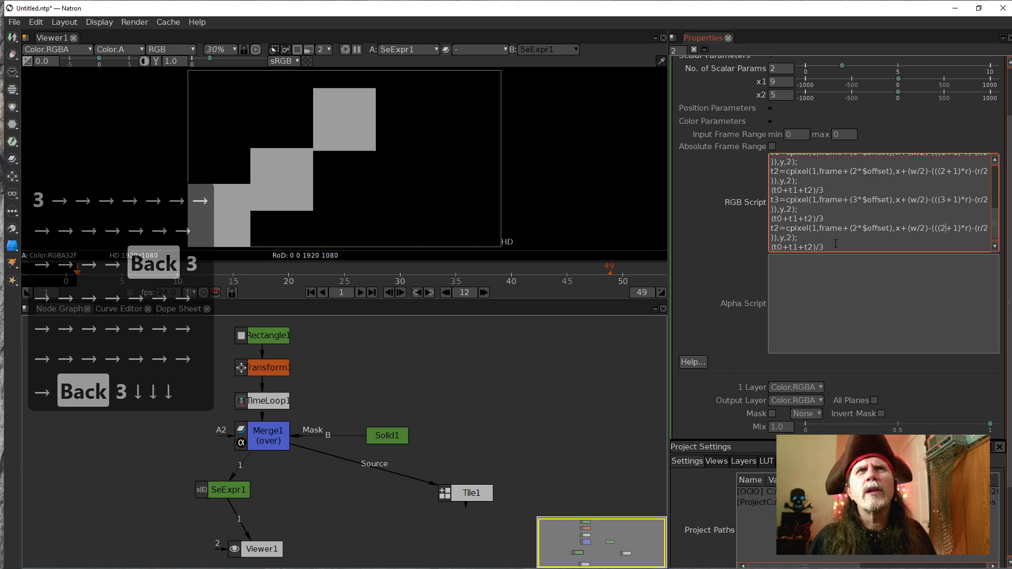
pyautogui.press('BackSpace')
pyautogui.write('4')
pyautogui.press('Left')
pyautogui.press('Left')
pyautogui.press('Left')
pyautogui.press('Left')
pyautogui.press('Left')
pyautogui.press('Left')
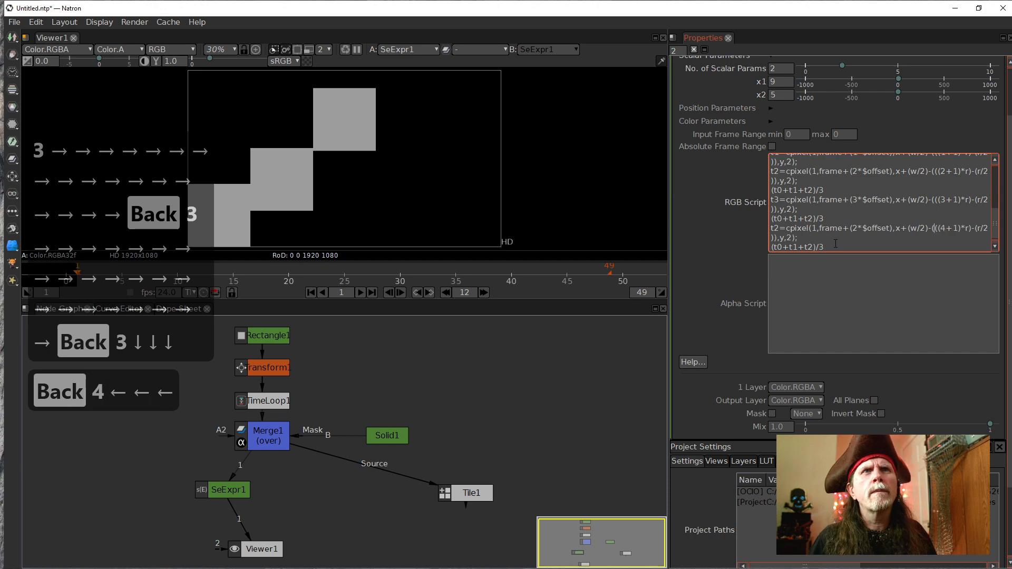
pyautogui.press('Left')
pyautogui.press('Left')
pyautogui.press('Left')
pyautogui.press('Left')
pyautogui.press('Left')
pyautogui.press('Left')
pyautogui.press('Left')
pyautogui.press('Left')
pyautogui.press('Left')
pyautogui.press('Left')
pyautogui.press('Left')
pyautogui.press('Left')
pyautogui.press('Left')
pyautogui.press('Left')
pyautogui.press('Left')
pyautogui.press('Left')
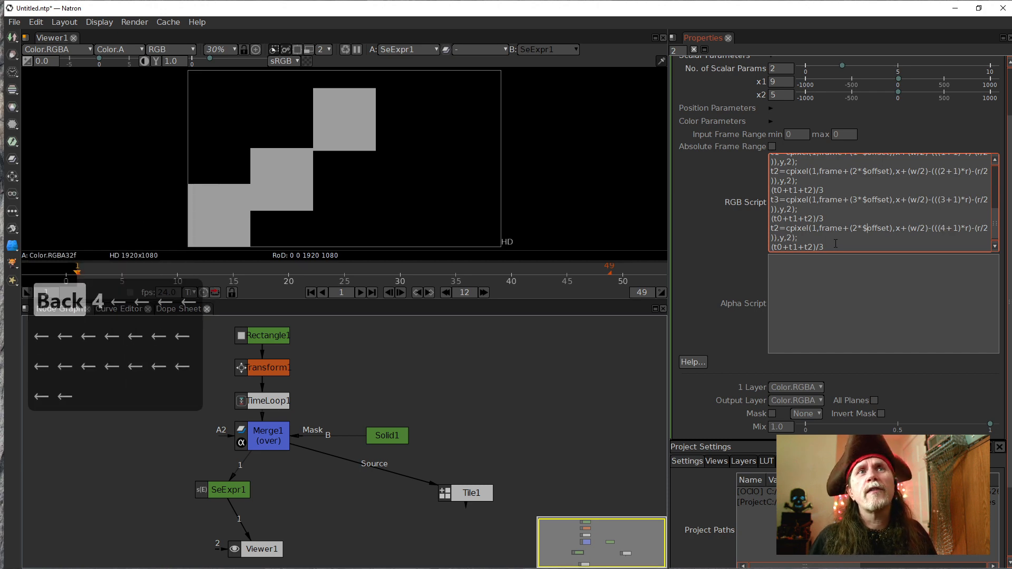
pyautogui.press('BackSpace')
pyautogui.write('4')
# Rename the variable of the last pasted t2 line to t4
pyautogui.press('Left')
pyautogui.press('Left')
pyautogui.press('Left')
pyautogui.press('Left')
pyautogui.press('Left')
pyautogui.press('Left')
pyautogui.press('Left')
pyautogui.press('Left')
pyautogui.press('Left')
pyautogui.press('Left')
pyautogui.press('Left')
pyautogui.press('Left')
pyautogui.press('Left')
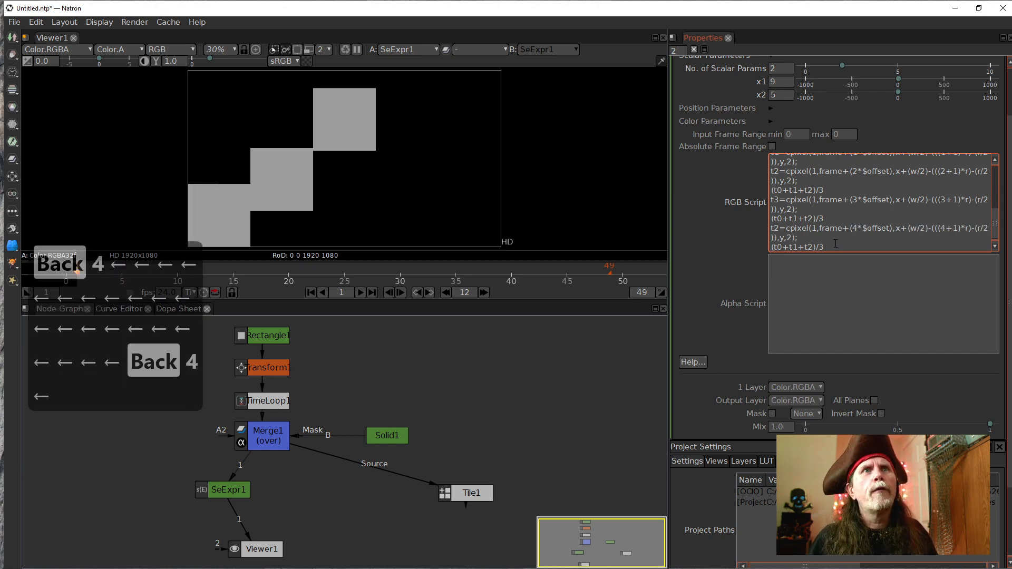
pyautogui.press('Left')
pyautogui.press('Left')
pyautogui.press('Left')
pyautogui.press('Left')
pyautogui.press('Left')
pyautogui.press('BackSpace')
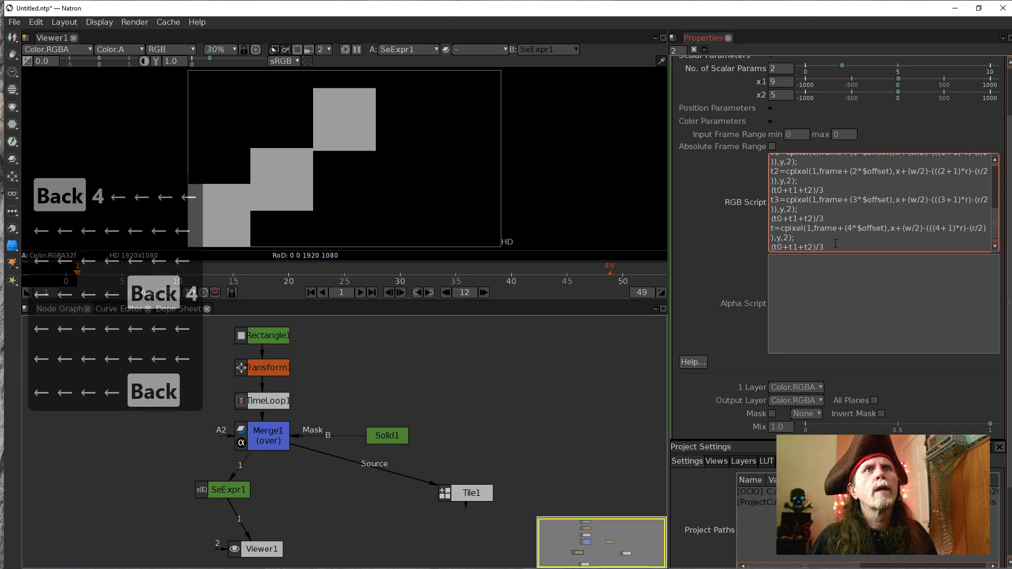
pyautogui.write('4')
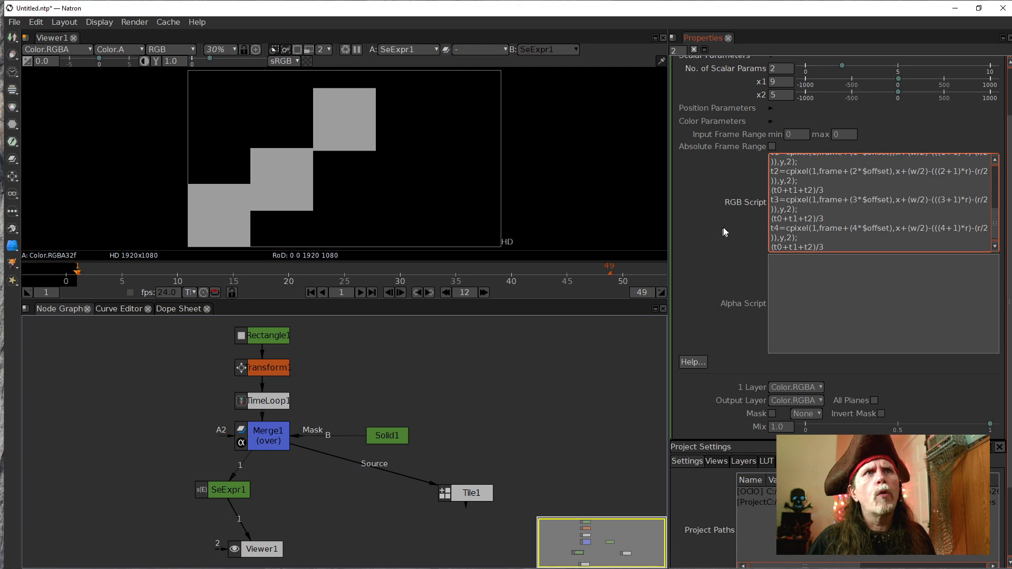
# Extend the script's last line to (t0+t1+t2+t3+t4)/5 and apply the edited RGB script
pyautogui.scroll(-1, 828, 245)
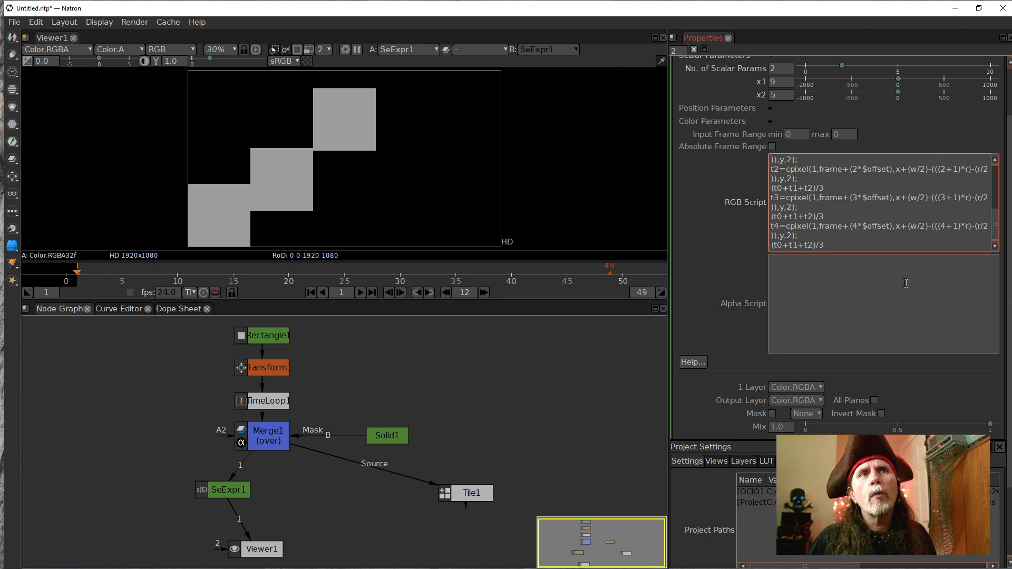
pyautogui.write('+')
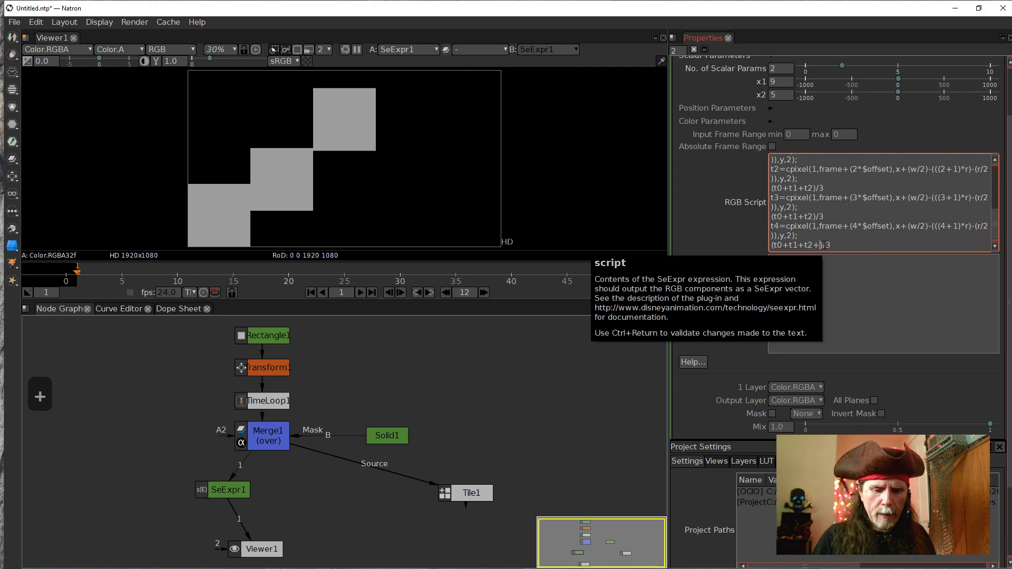
pyautogui.write('t3+')
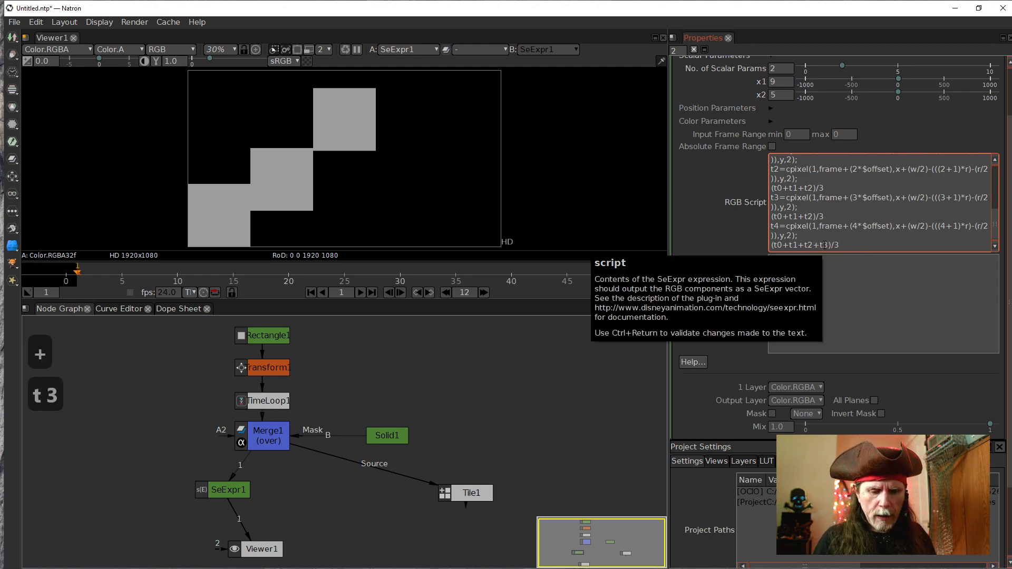
pyautogui.write('t4')
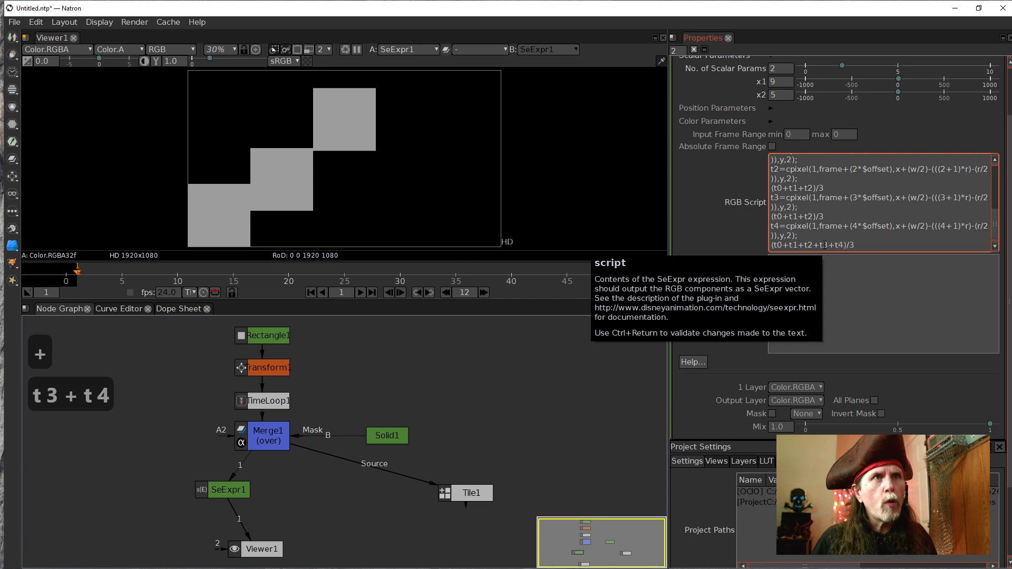
pyautogui.press('Right')
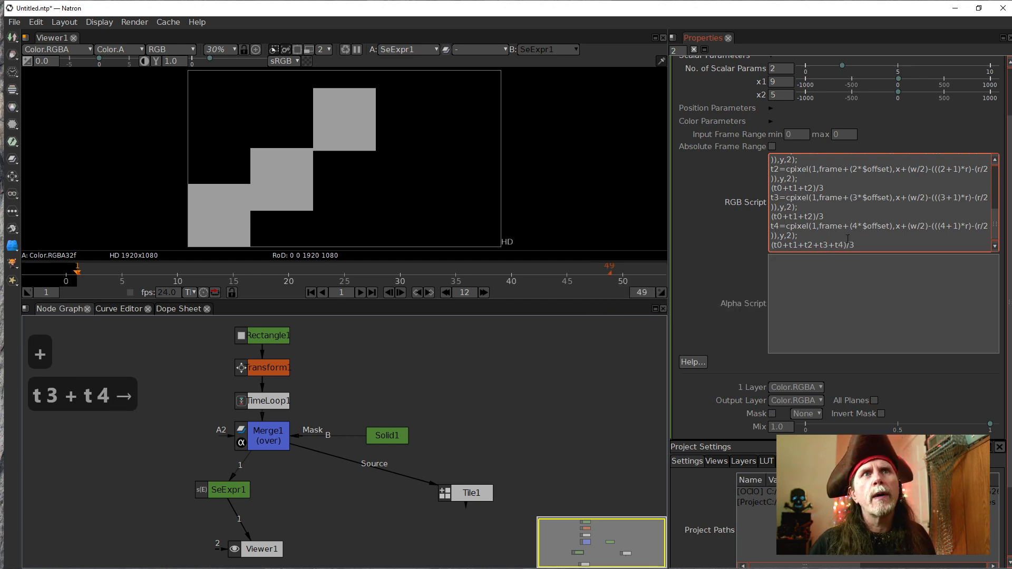
pyautogui.moveTo(855, 245); pyautogui.dragTo(850, 246)
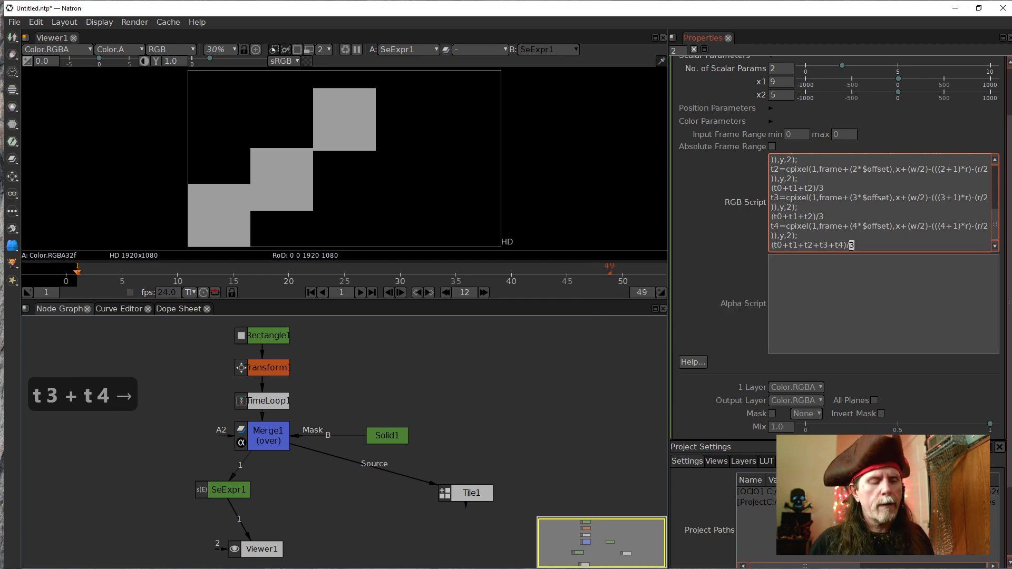
pyautogui.write('5')
pyautogui.click(729, 227)
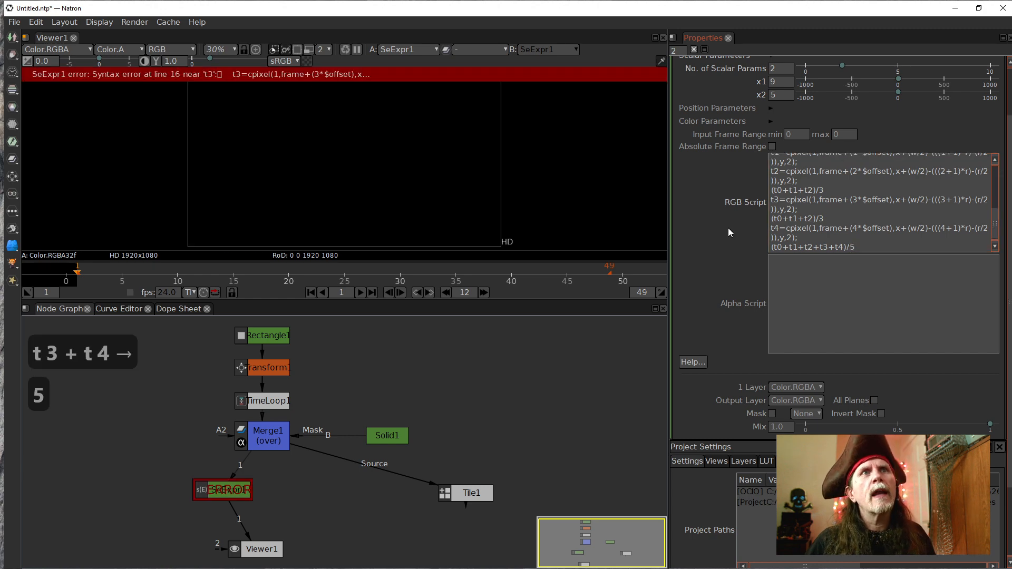
# Delete the two leftover (t0+t1+t2)/3 lines above the t3 and t4 lines and apply the RGB script
pyautogui.click(855, 252)
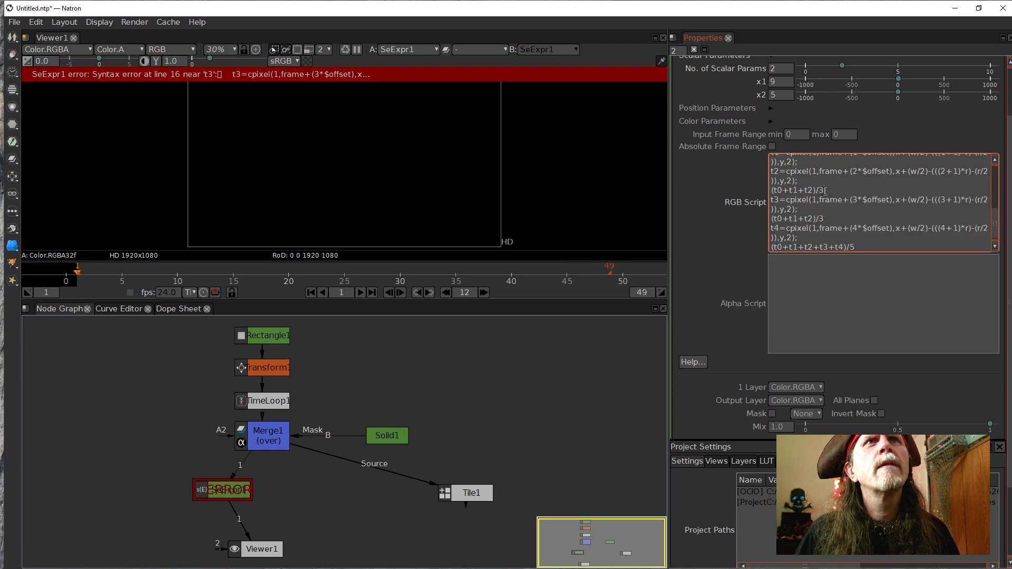
pyautogui.moveTo(824, 190); pyautogui.dragTo(771, 190)
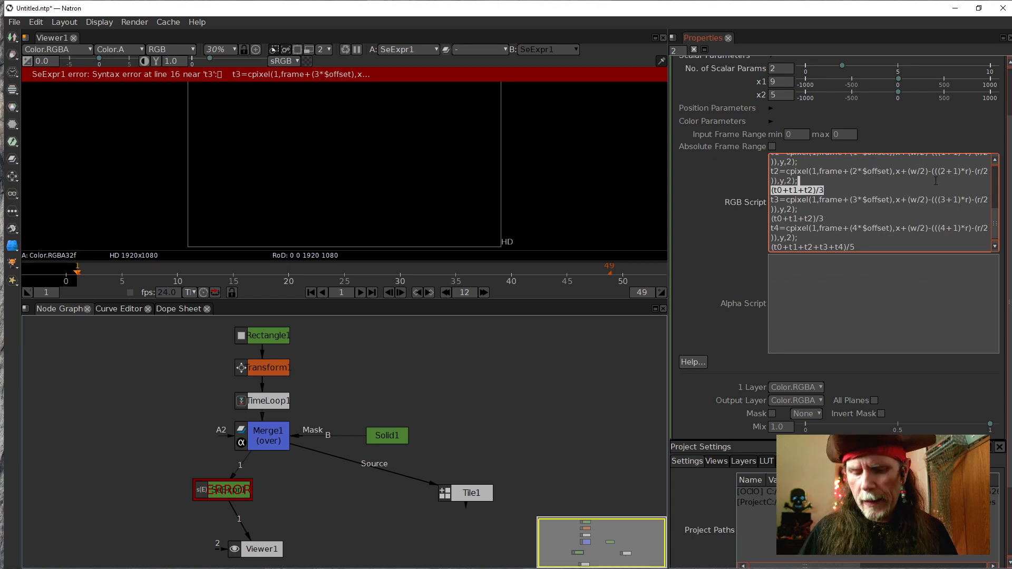
pyautogui.press('Delete')
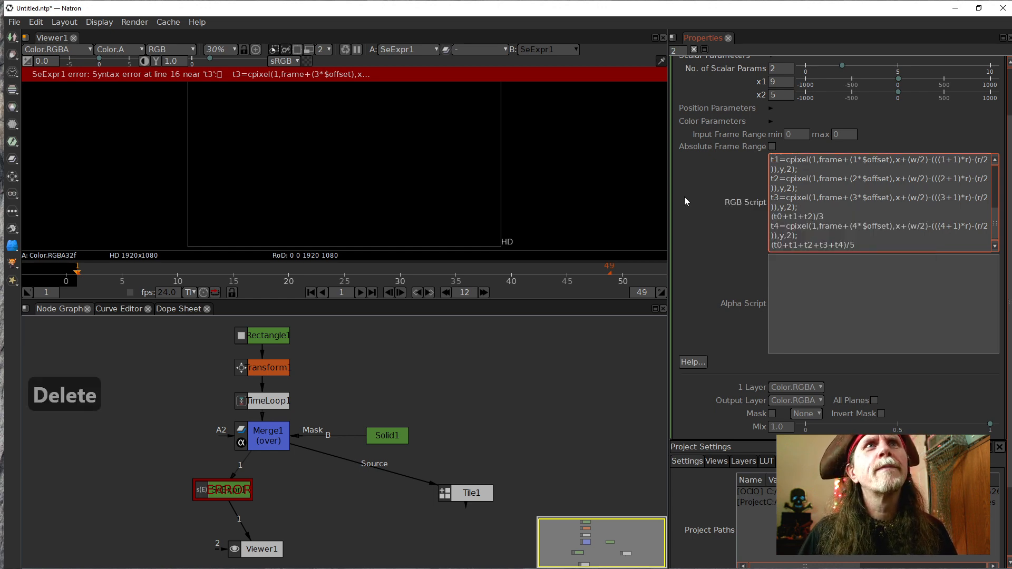
pyautogui.moveTo(825, 216); pyautogui.dragTo(799, 207)
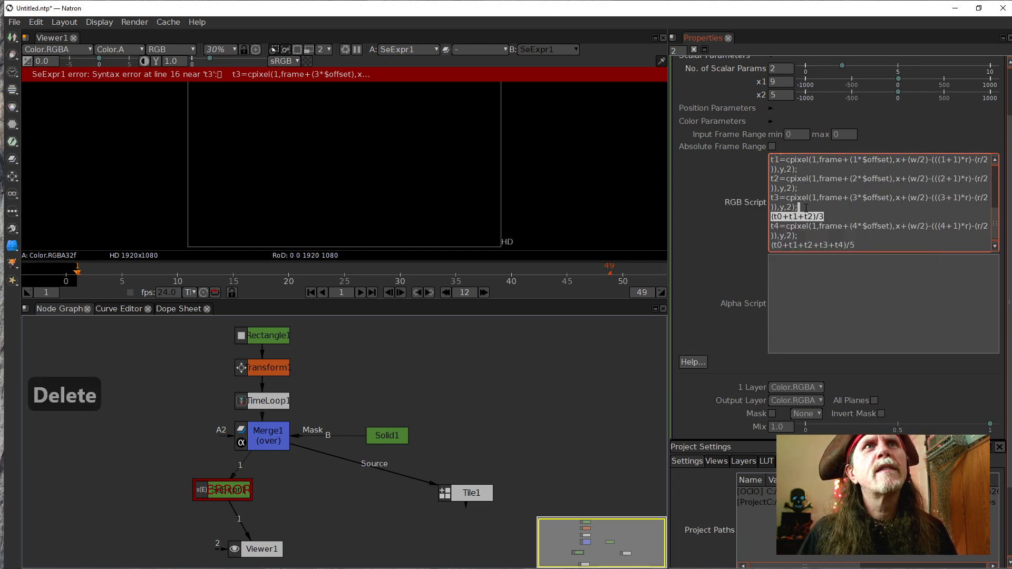
pyautogui.press('Delete')
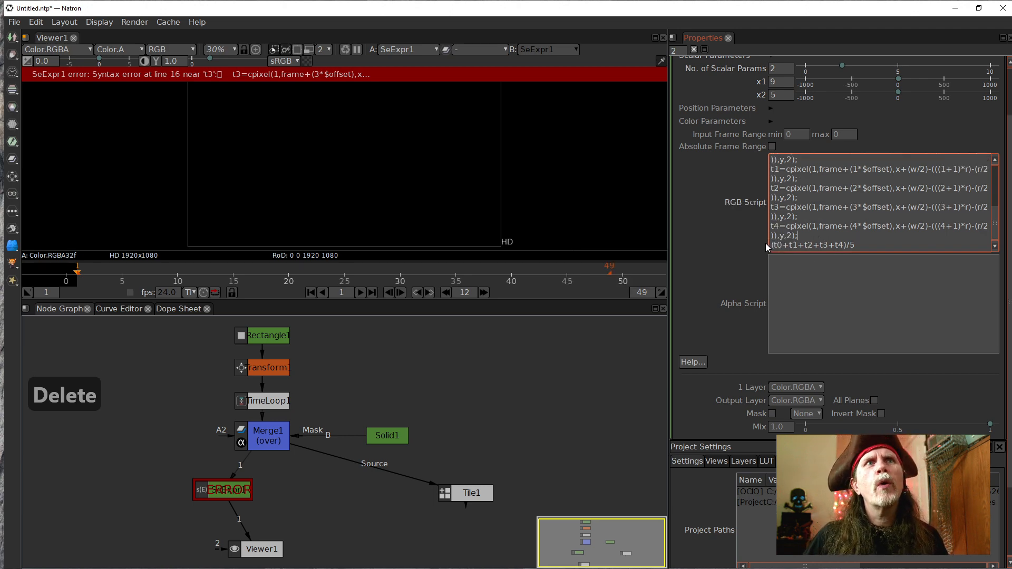
pyautogui.moveTo(856, 245); pyautogui.dragTo(773, 245)
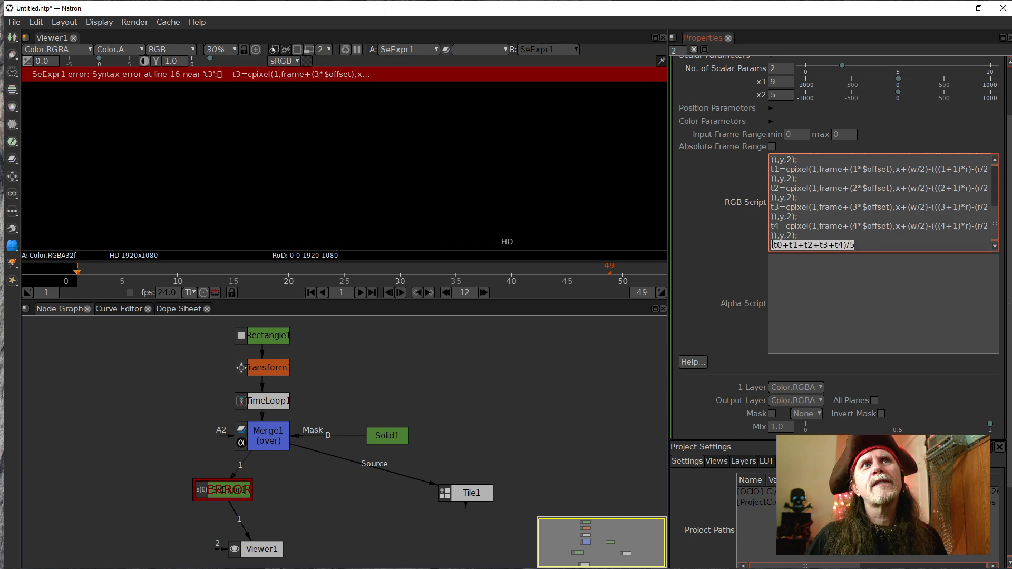
pyautogui.click(698, 250)
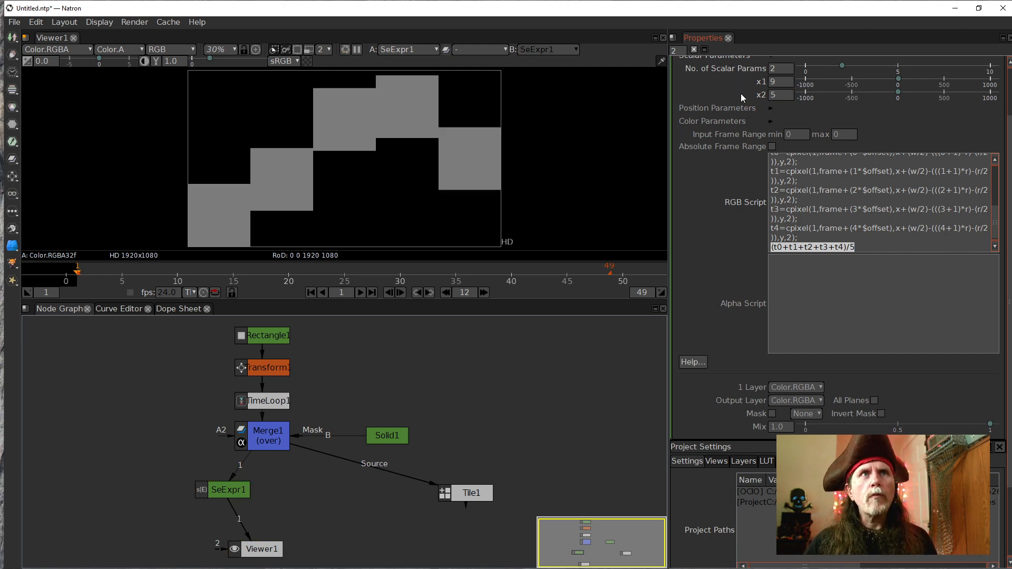
# Test the time offset between the tiles by lowering x1 to 1, and set x1 back to 9
pyautogui.scroll(2, 760, 93)
pyautogui.click(780, 115)
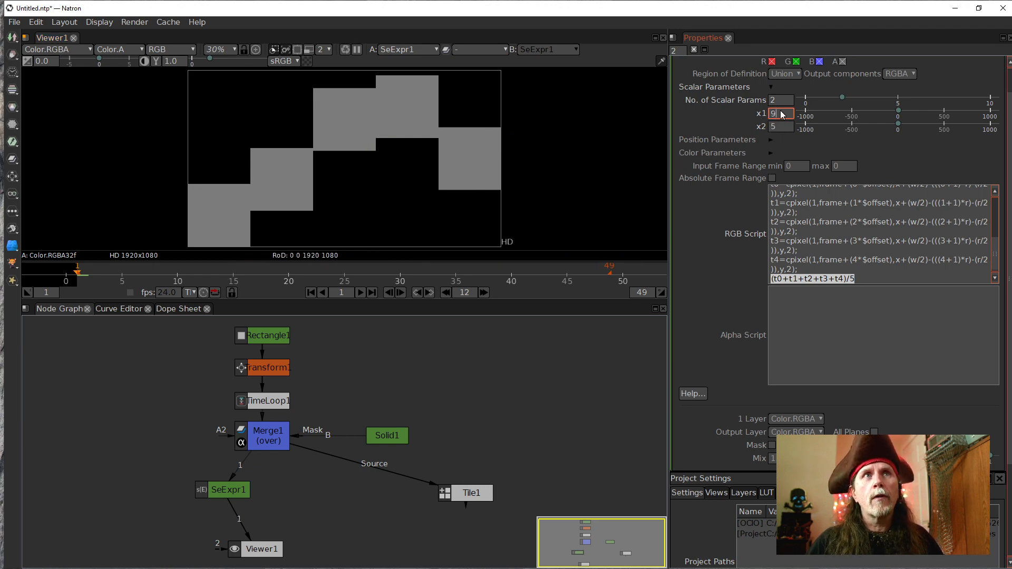
pyautogui.moveTo(781, 111); pyautogui.dragTo(758, 112)
pyautogui.write('1')
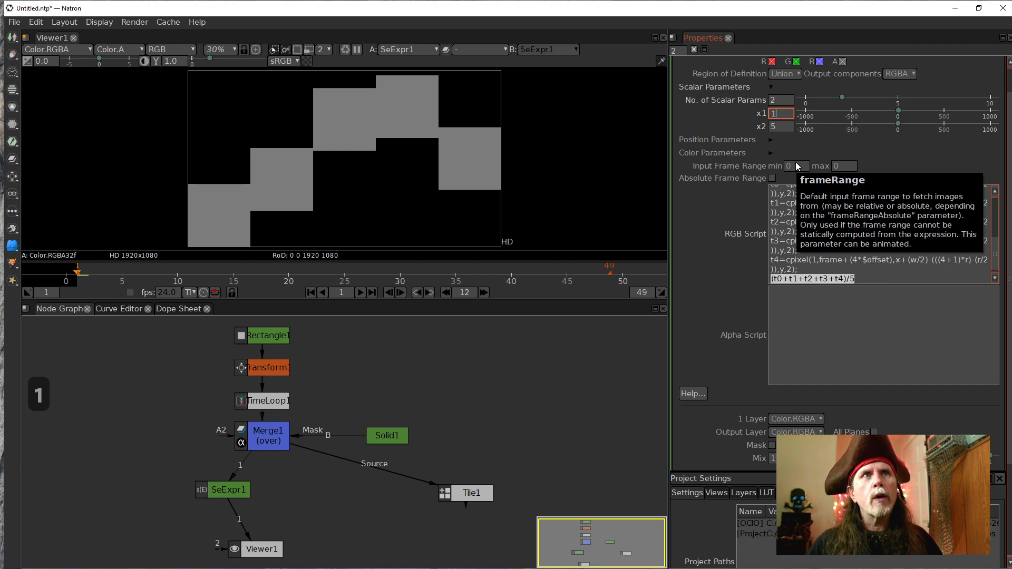
pyautogui.press('Return')
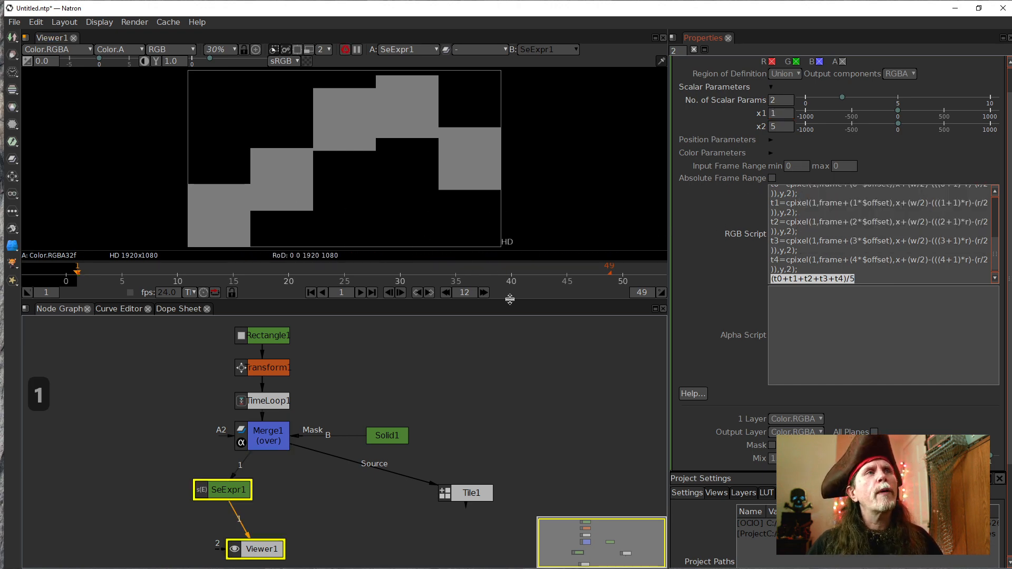
pyautogui.click(503, 363)
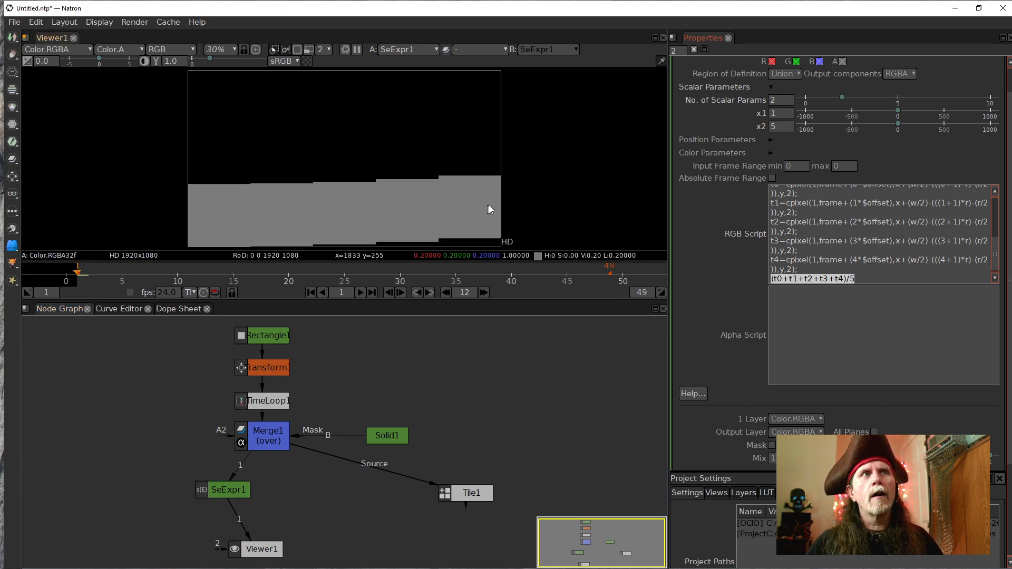
pyautogui.click(871, 282)
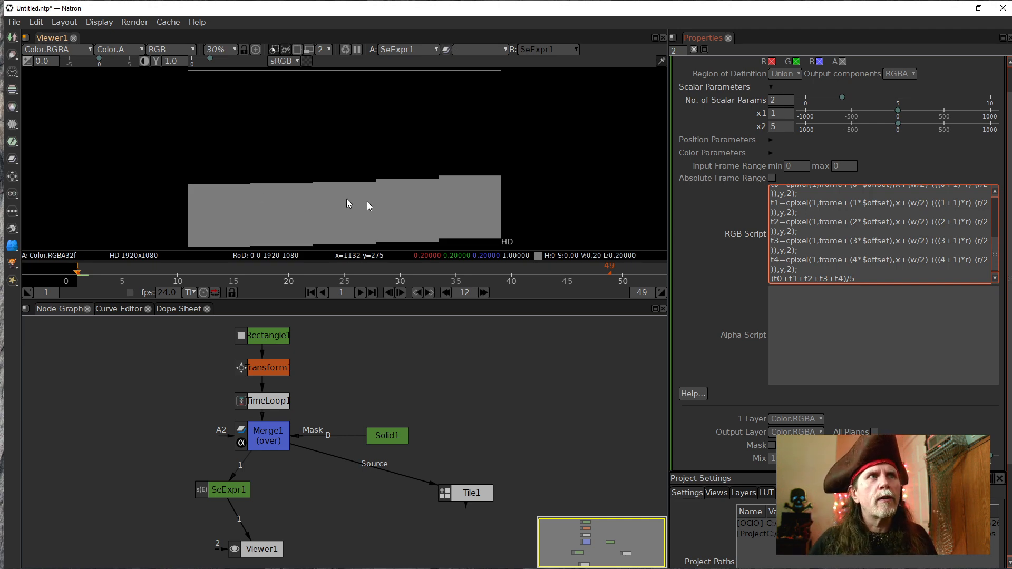
pyautogui.click(783, 113)
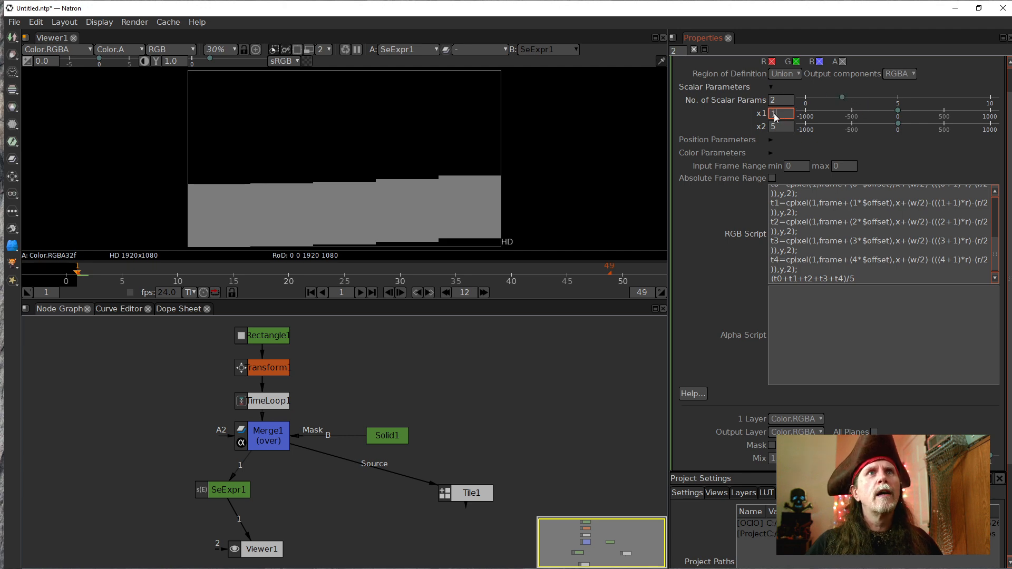
pyautogui.scroll(1, 772, 117)
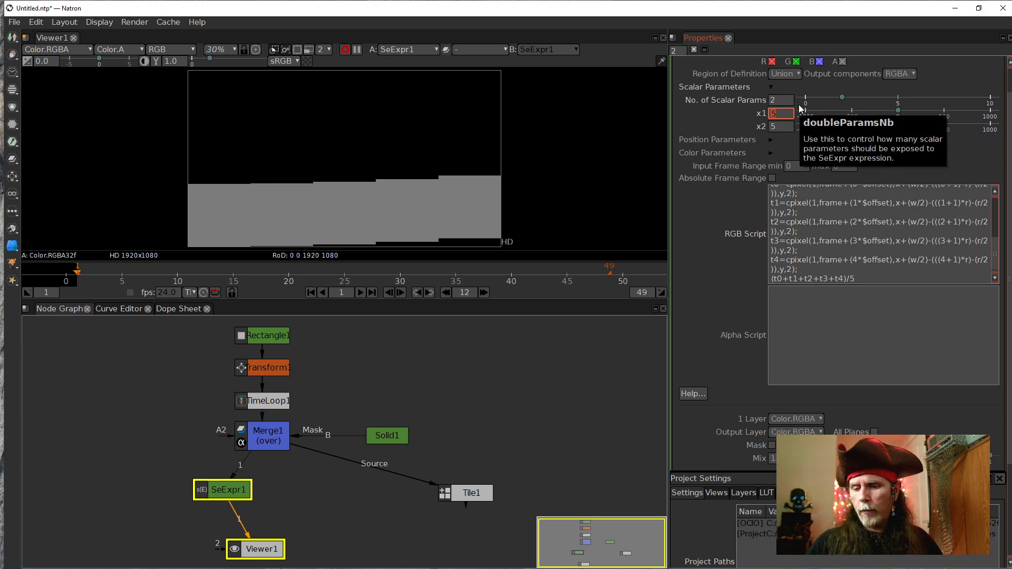
pyautogui.write('9')
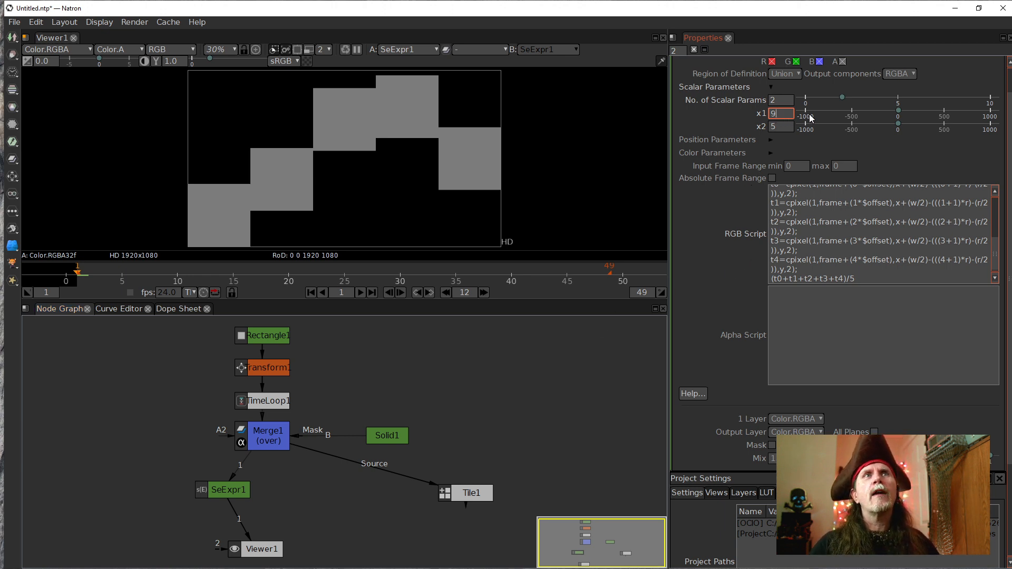
# Try a fractional frame offset of 9.5 for x1, and set x1 back to 9
pyautogui.write('.5')
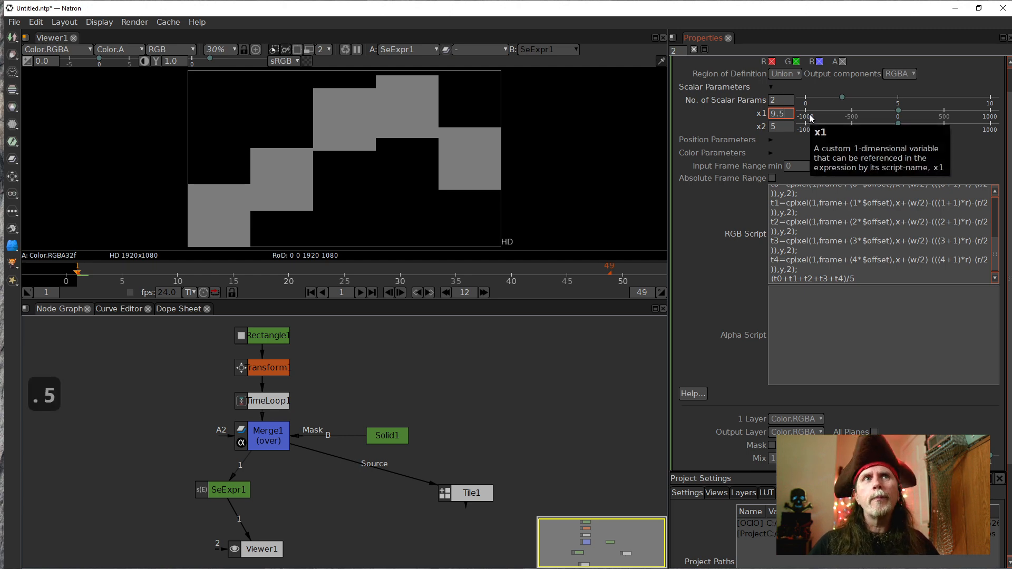
pyautogui.press('Return')
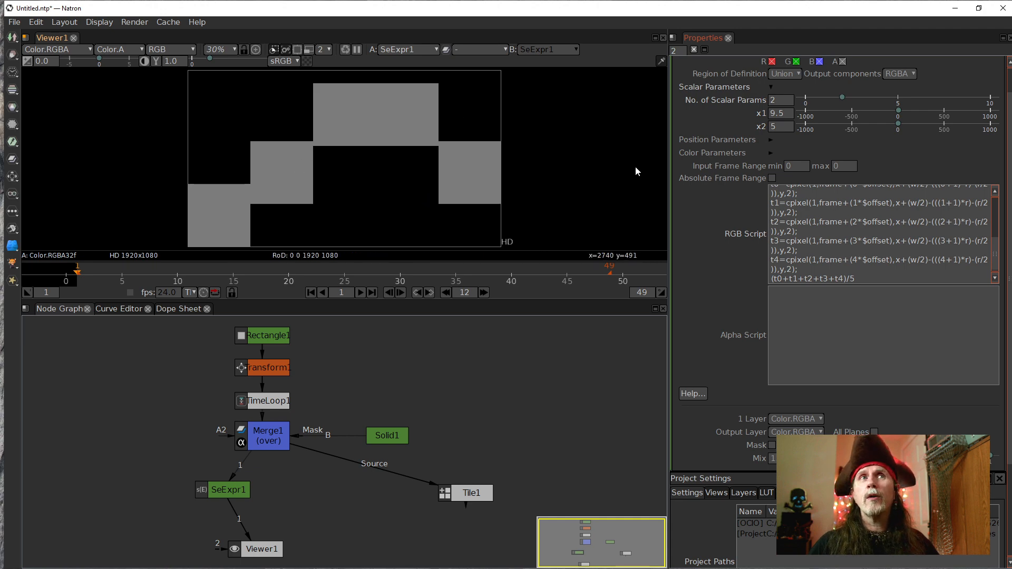
pyautogui.doubleClick(784, 114)
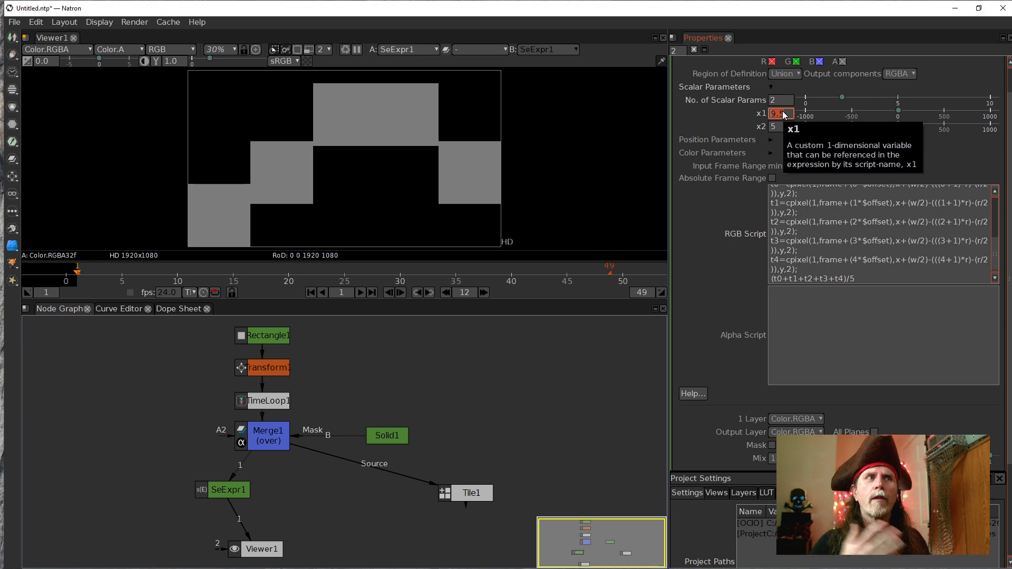
pyautogui.click(784, 114)
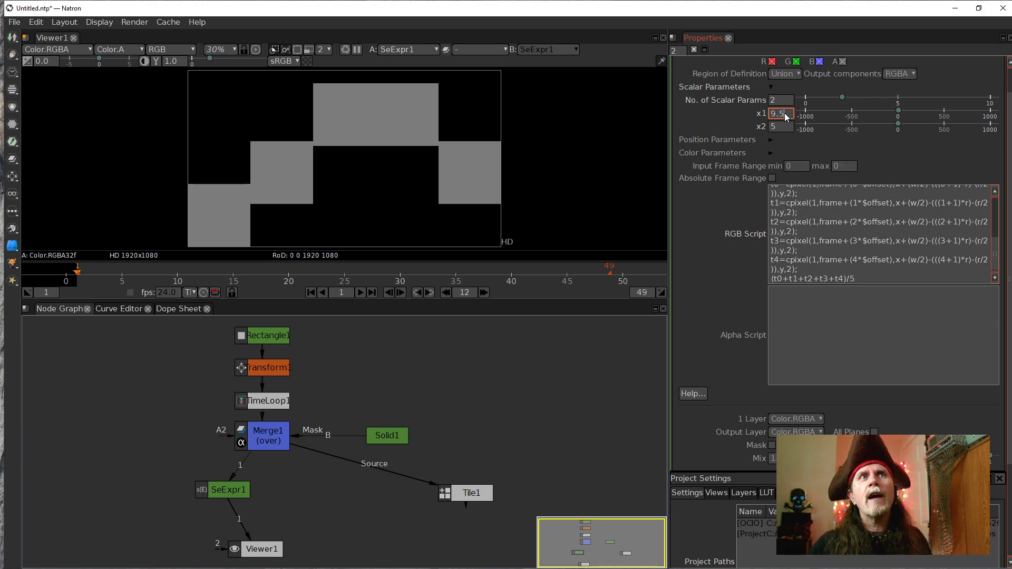
pyautogui.moveTo(776, 113); pyautogui.dragTo(766, 113)
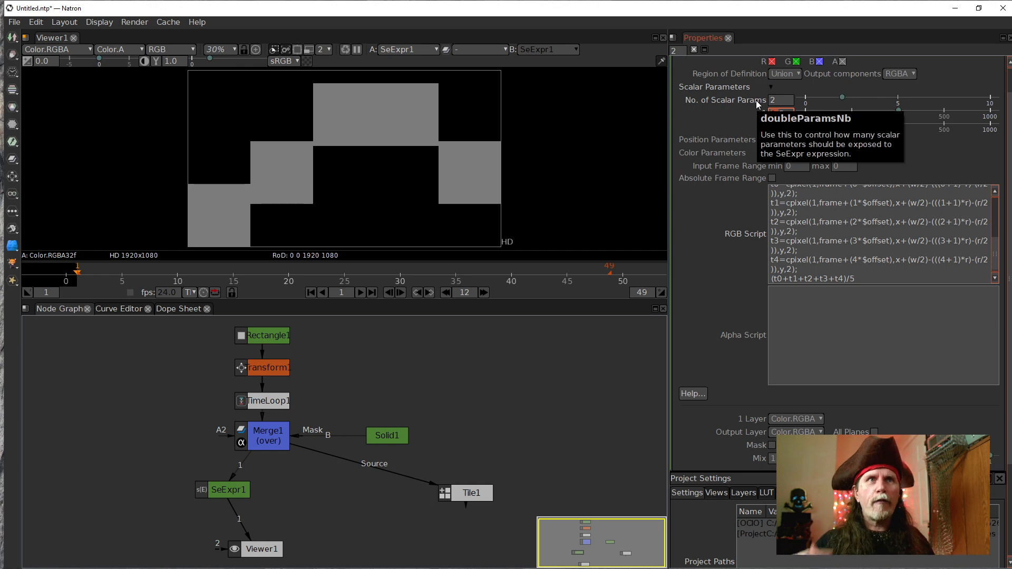
pyautogui.moveTo(788, 113); pyautogui.dragTo(767, 111)
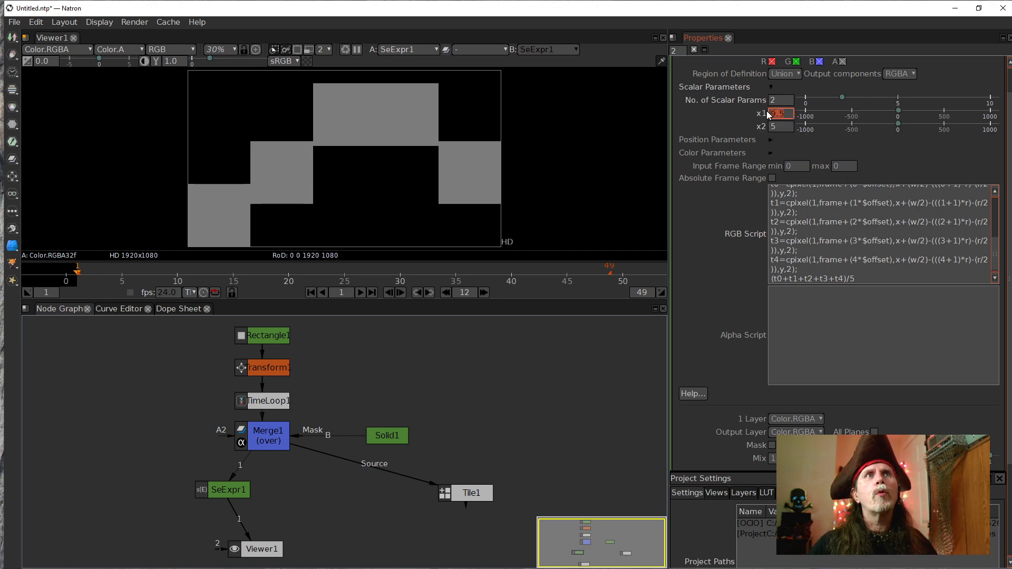
pyautogui.write('9')
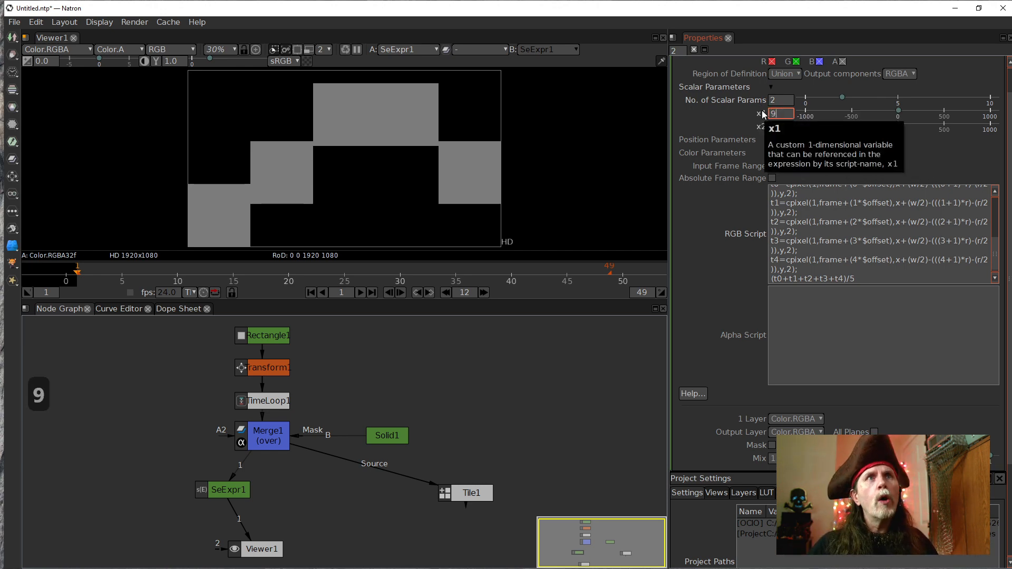
pyautogui.click(708, 114)
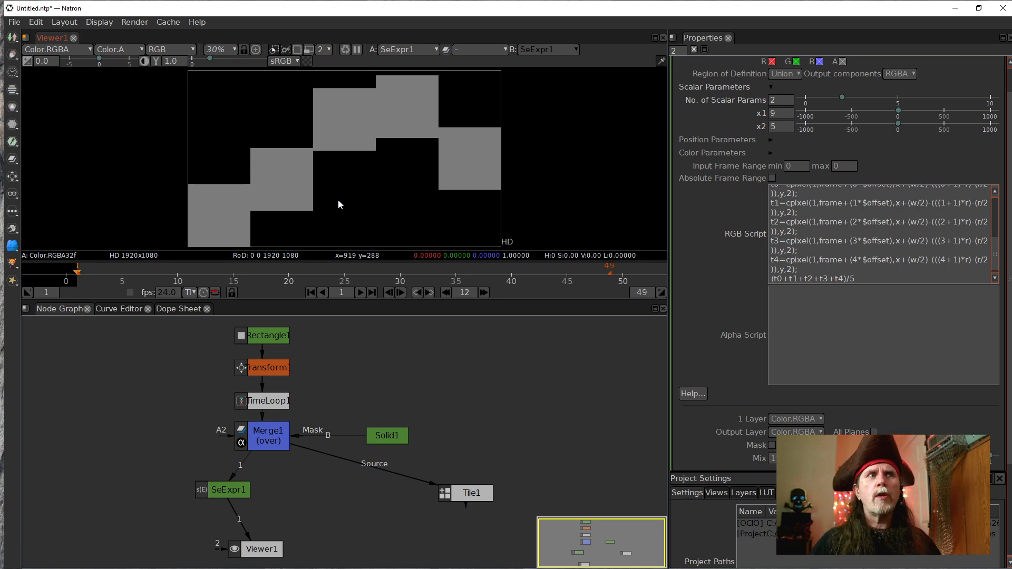
# Open the Transform1 settings, set the rectangle's scale to 0.4, and decline killing the stalled render
pyautogui.doubleClick(255, 370)
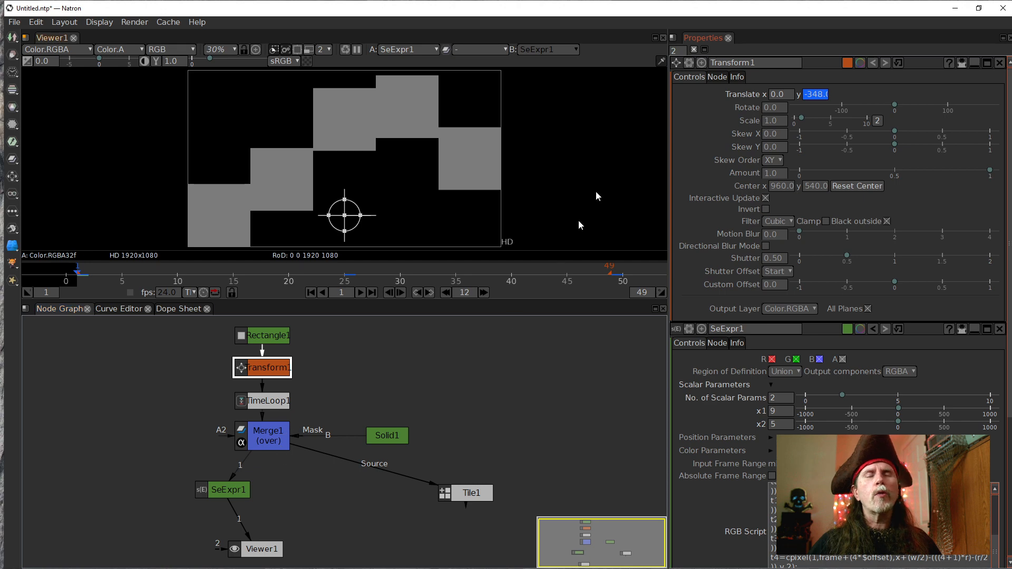
pyautogui.click(771, 121)
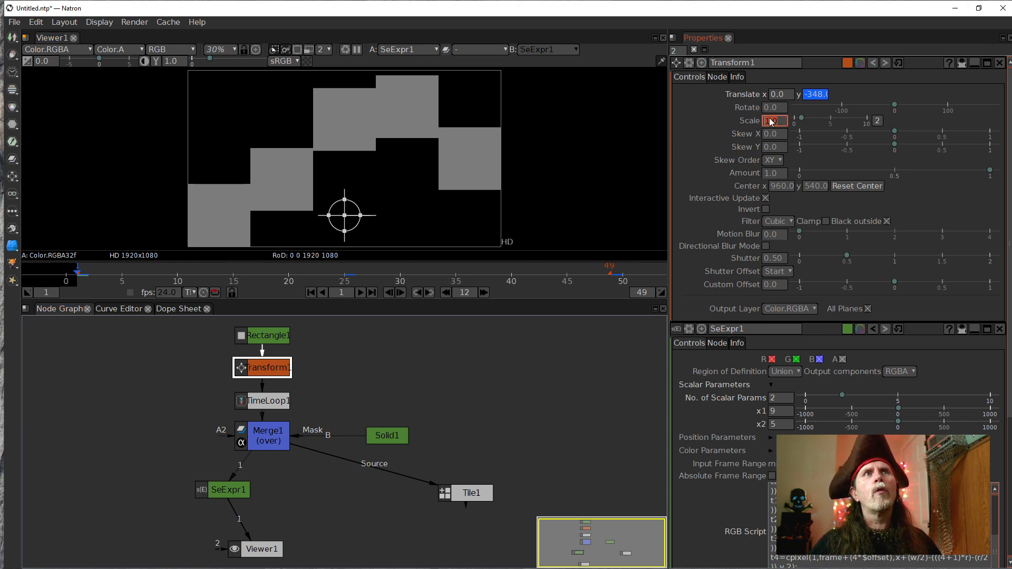
pyautogui.write('0.5')
pyautogui.press('Return')
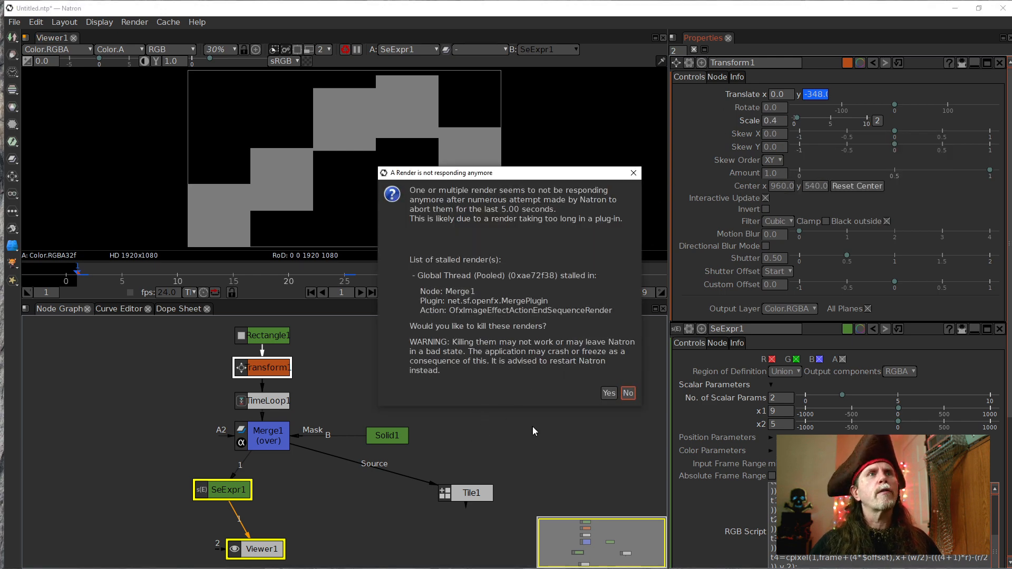
pyautogui.click(626, 395)
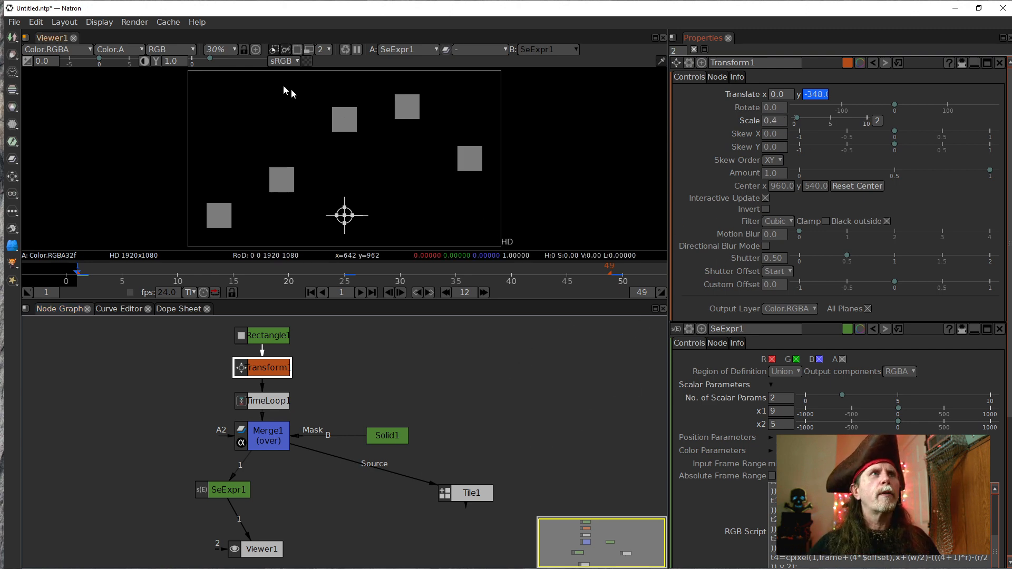
# Reduce the Transform1 scale to 0.1
pyautogui.click(776, 121)
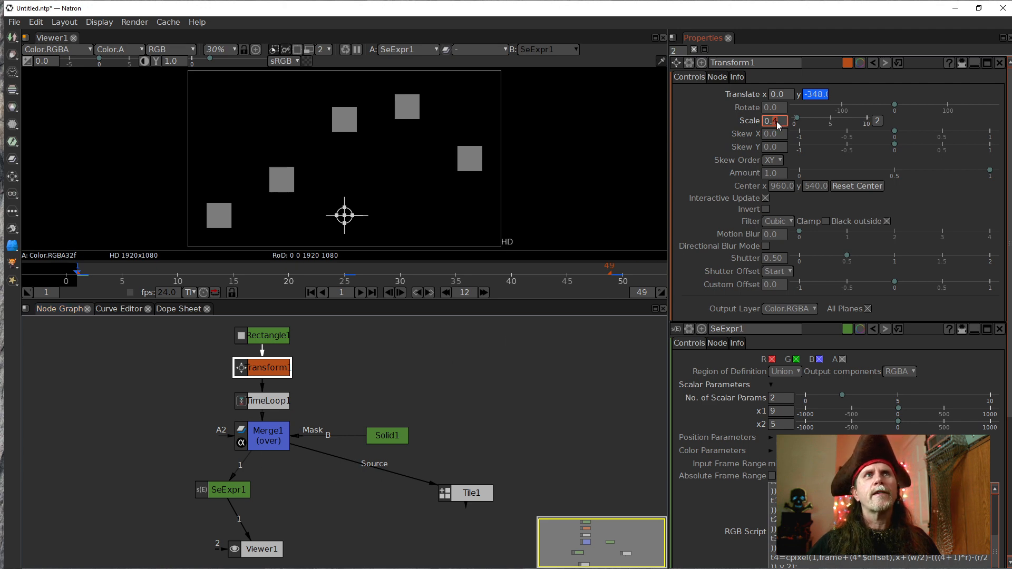
pyautogui.write('1')
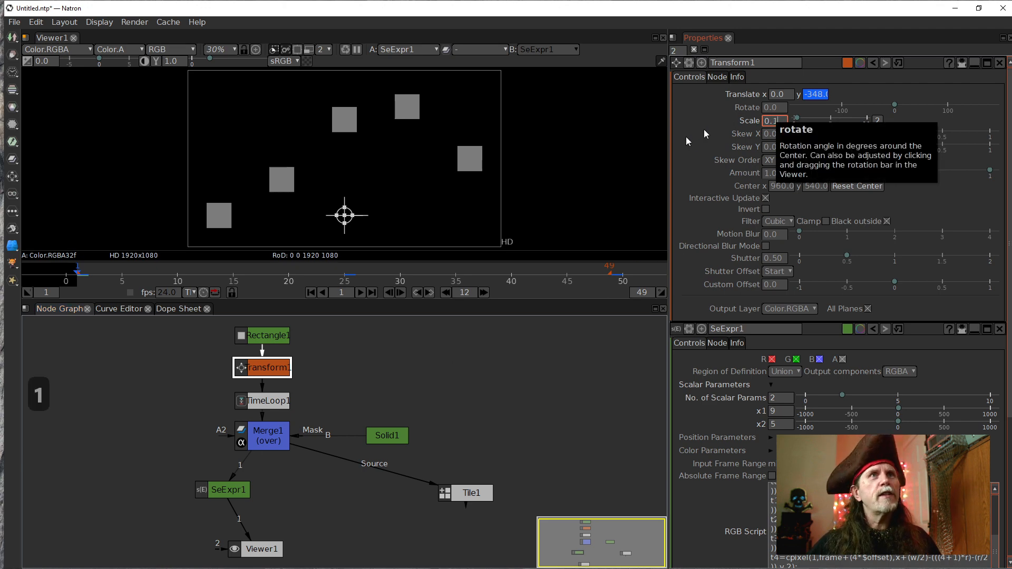
pyautogui.click(490, 352)
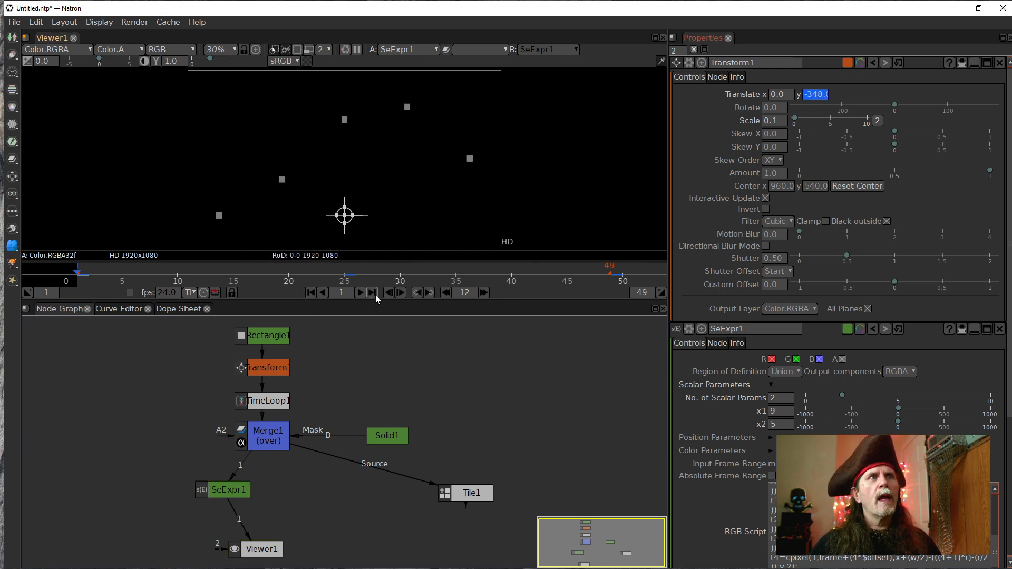
# Play the animation forward to check the offset motion of the five small squares, and stop playback
pyautogui.click(360, 293)
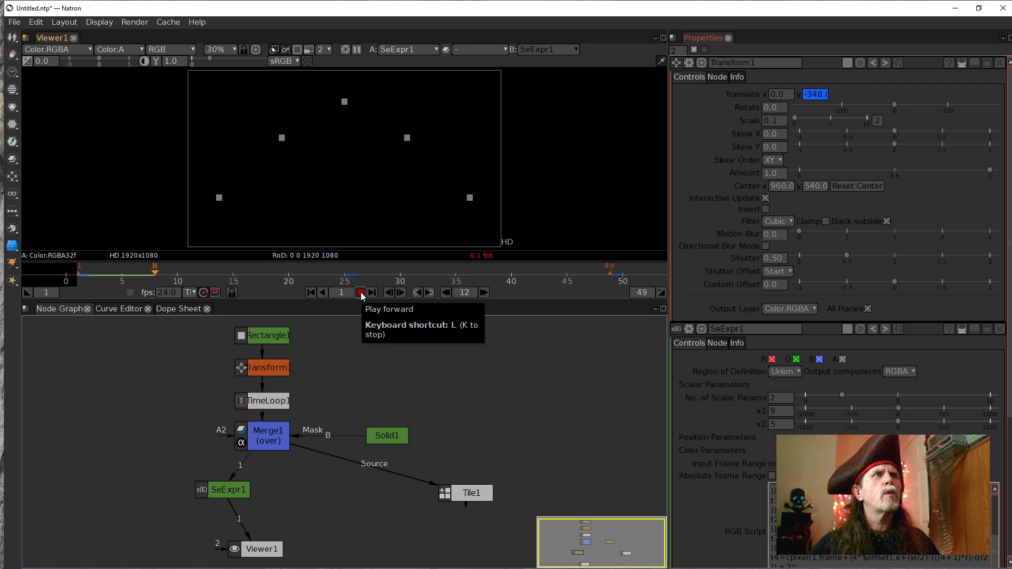
pyautogui.click(311, 293)
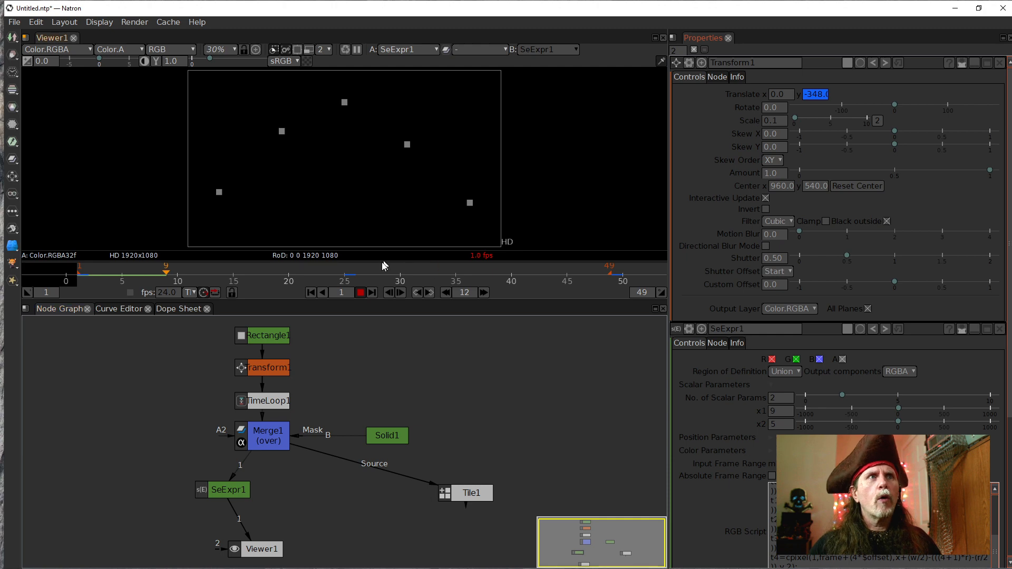
pyautogui.click(360, 292)
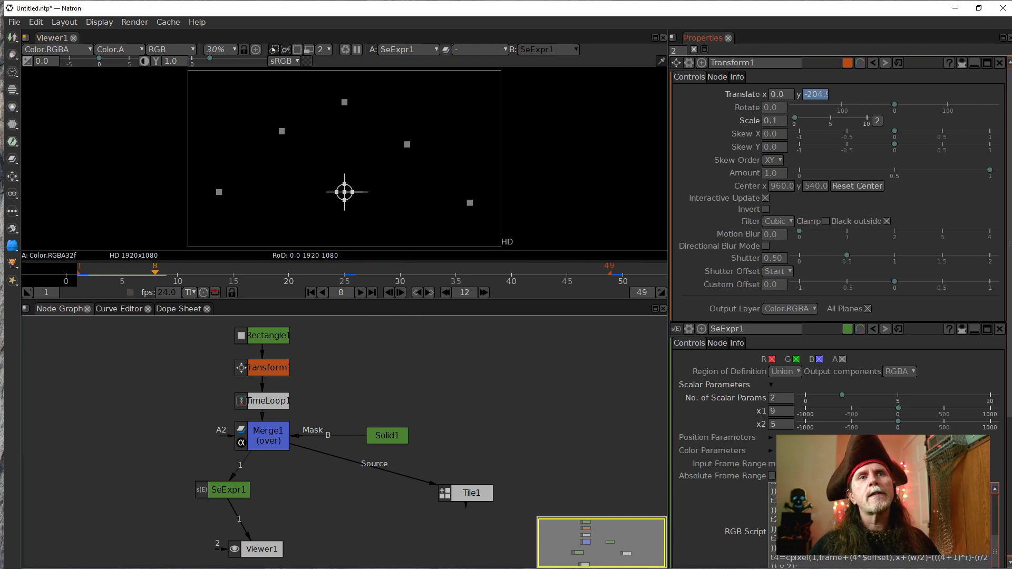
# Review the SeExpr1 RGB script from its opening variables to the final sum line, and return the timeline to the first frame
pyautogui.scroll(-2, 838, 211)
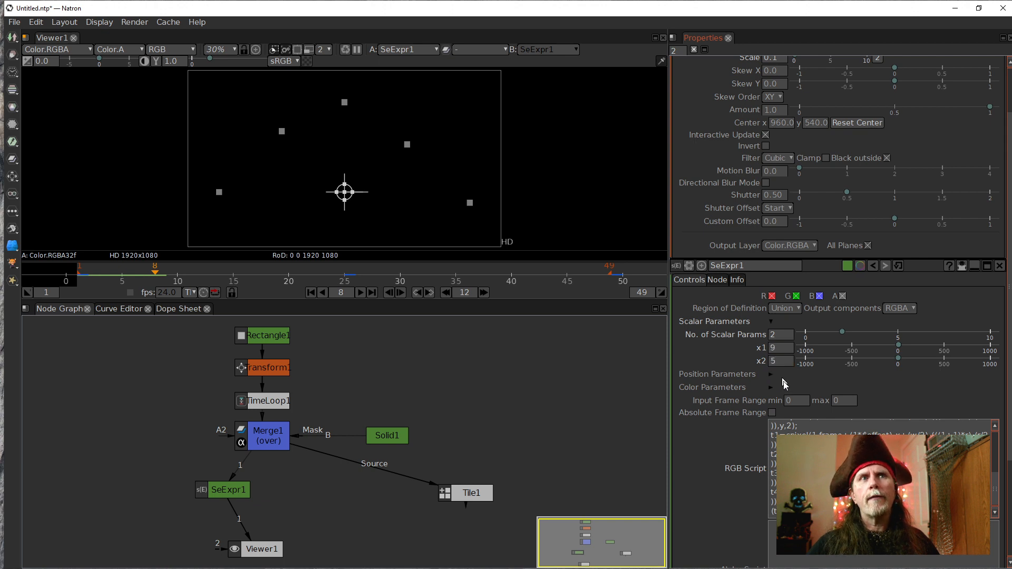
pyautogui.click(773, 436)
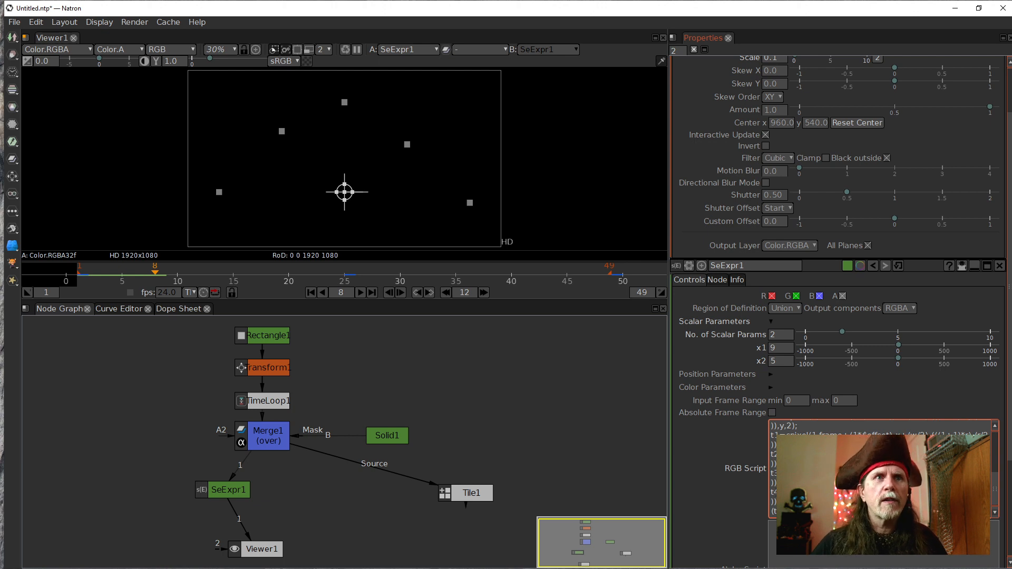
pyautogui.hotkey('shift', 'Down')
pyautogui.scroll(5, 880, 474)
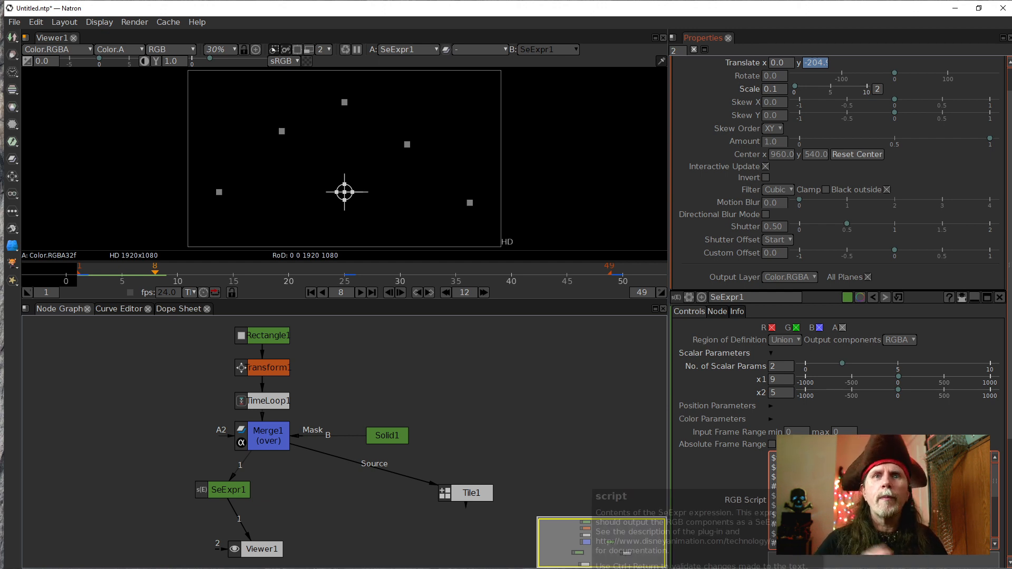
pyautogui.scroll(-8, 880, 501)
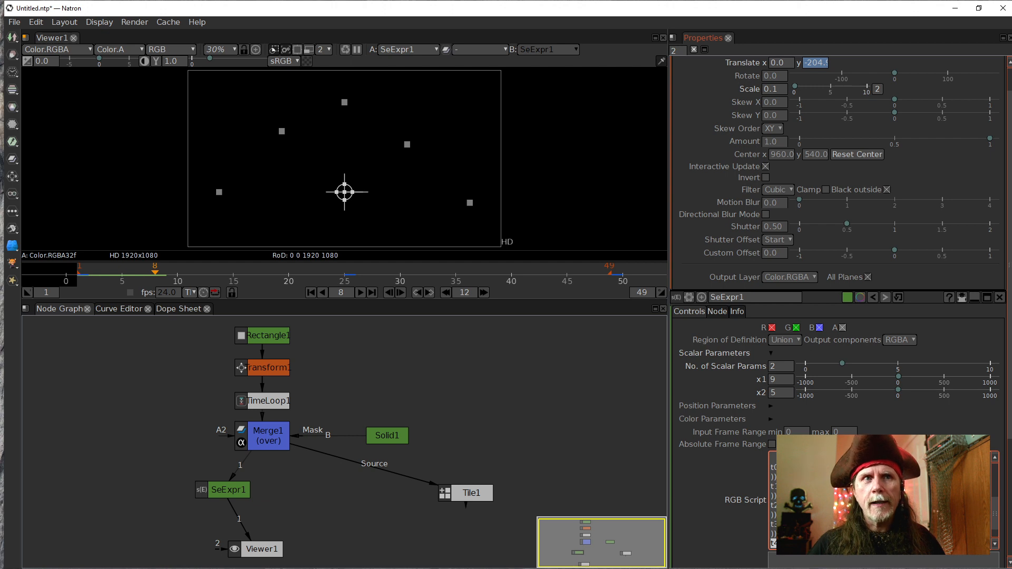
pyautogui.scroll(-1, 773, 501)
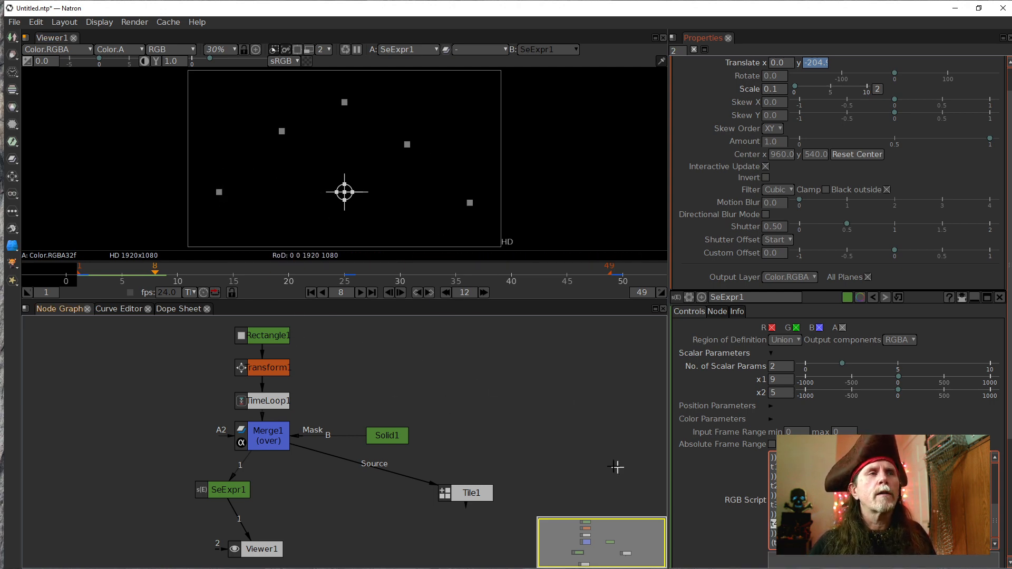
pyautogui.click(311, 293)
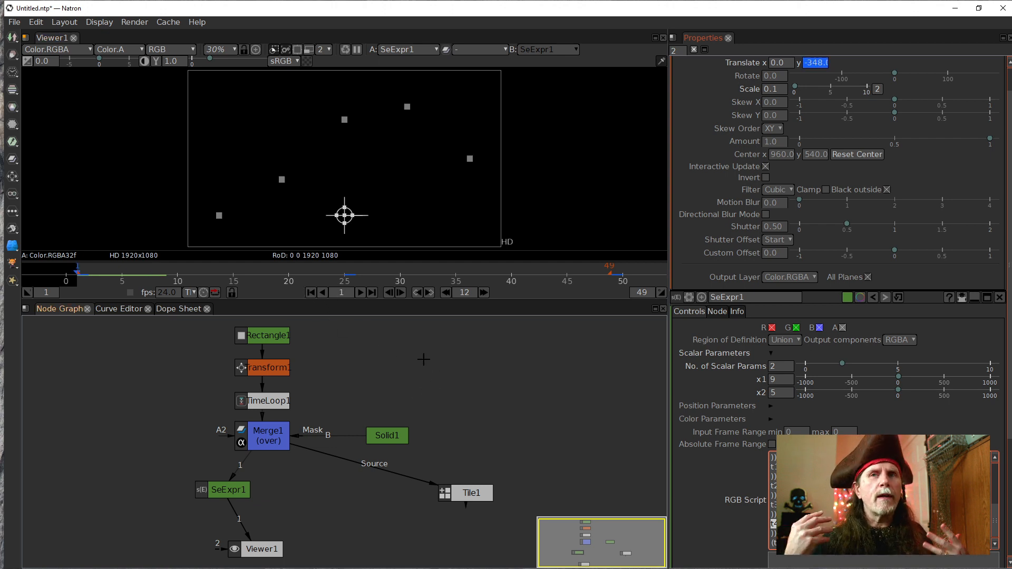